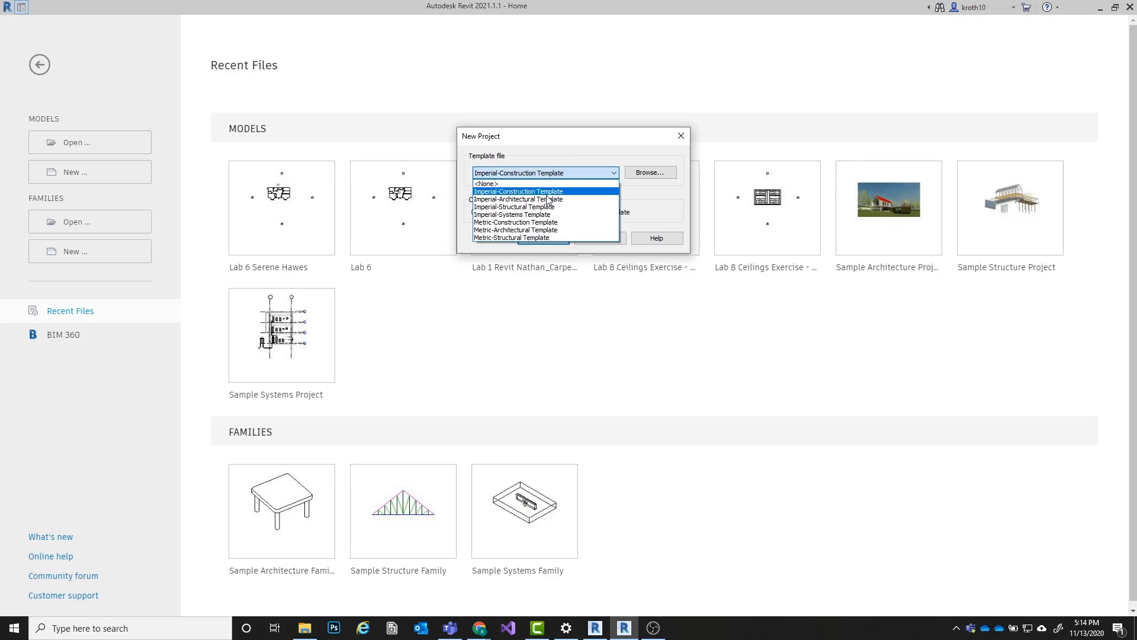
Step: Create a new project from the Imperial-Architectural Template
click(547, 201)
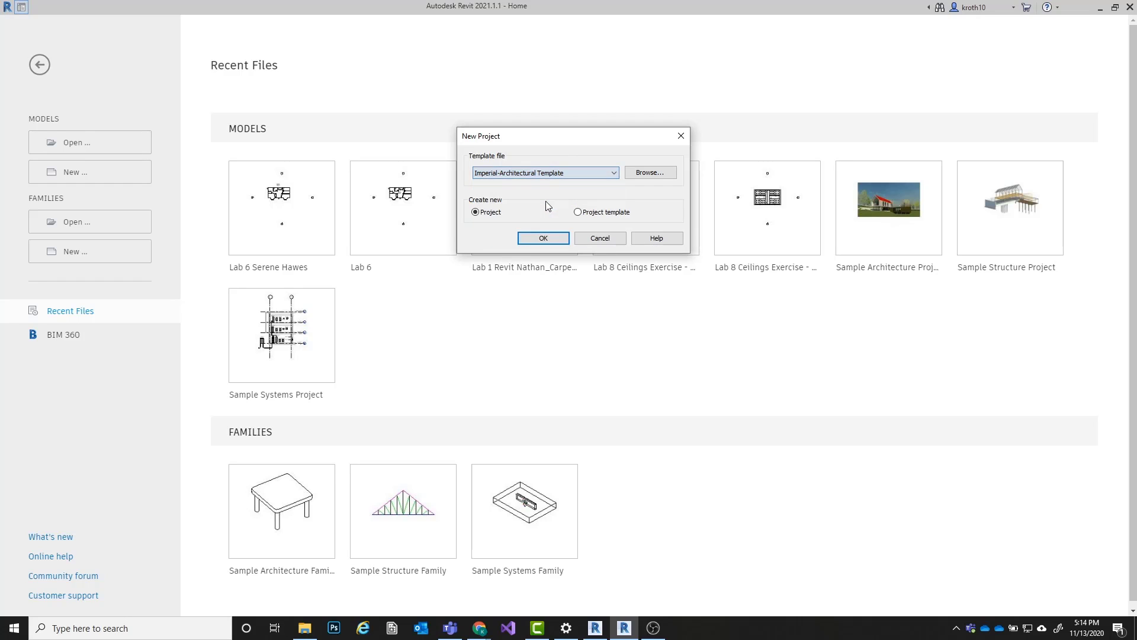
click(542, 238)
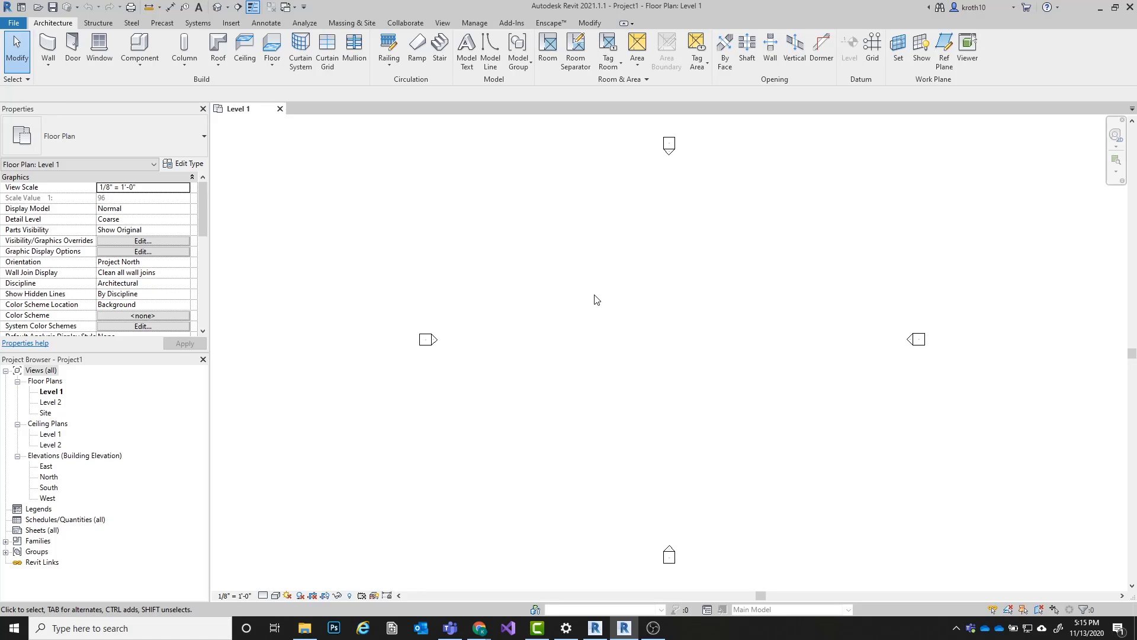
Step: Import the CAD file Lab 9 Underlay.dwg from OneDrive - Kent State University, Digital Apps 1, 2020 Revit Exercises, with colors set to Preserve
click(231, 24)
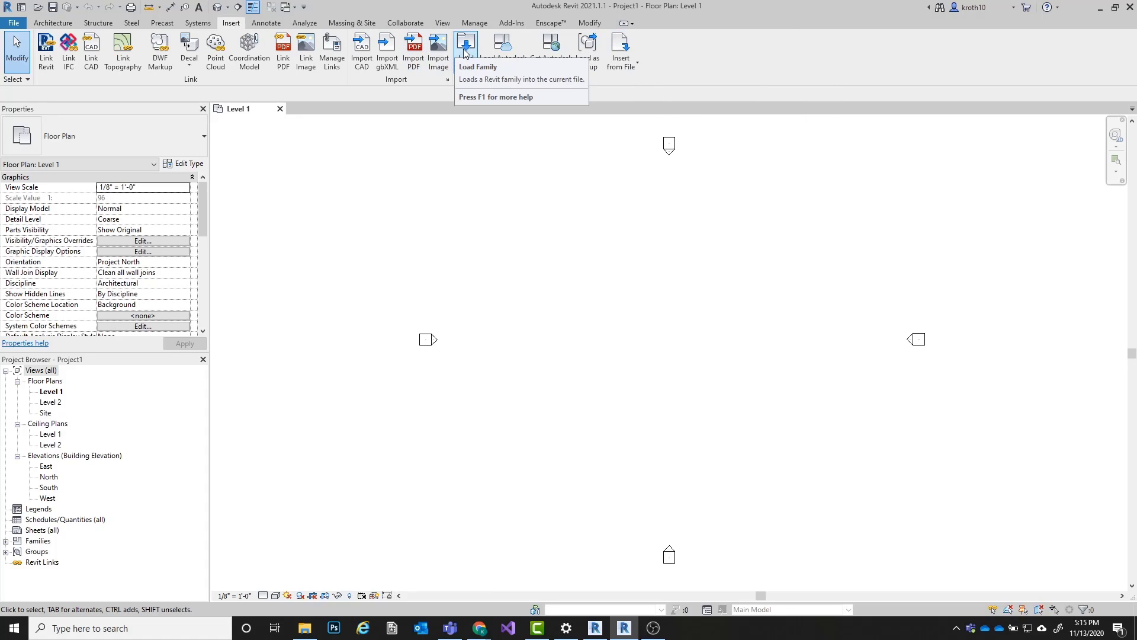
click(361, 53)
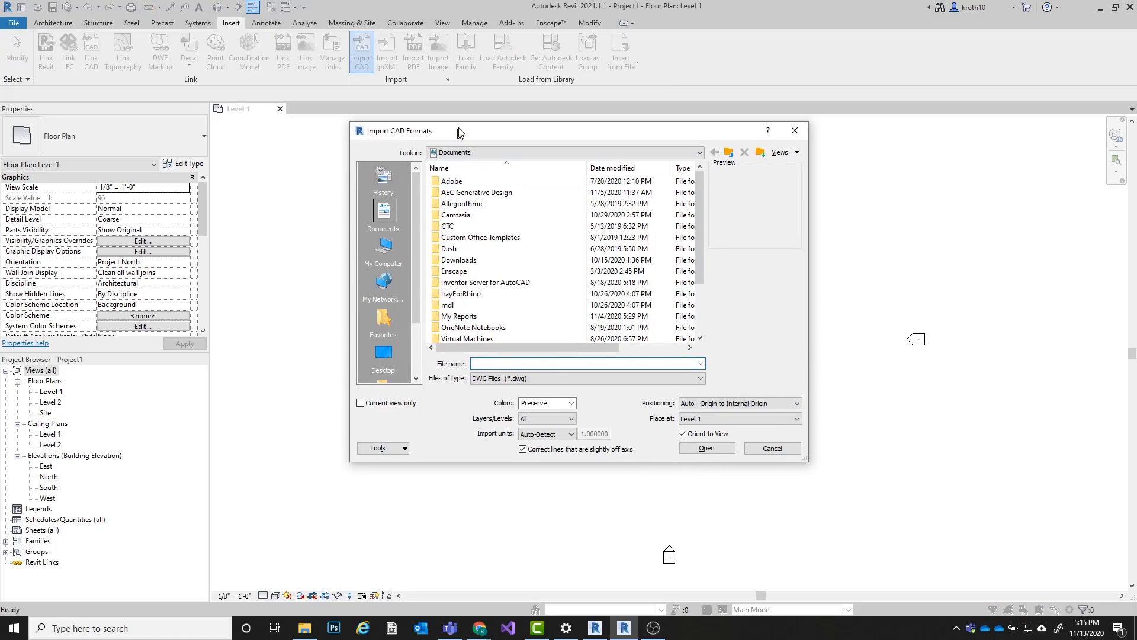
click(481, 148)
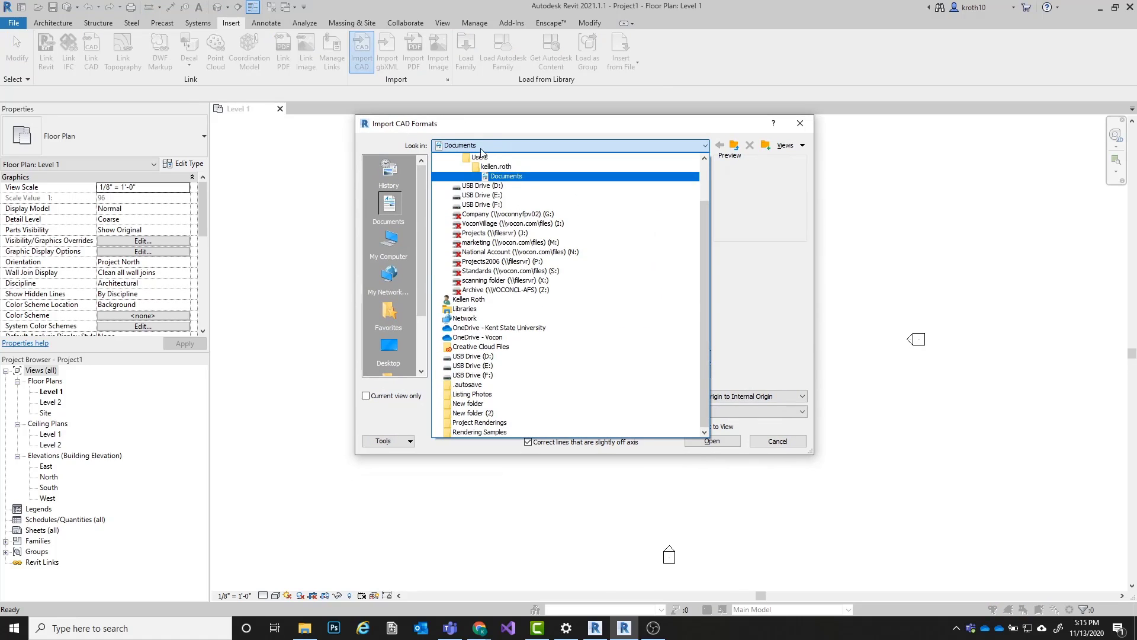
scroll(507, 287, up, 3)
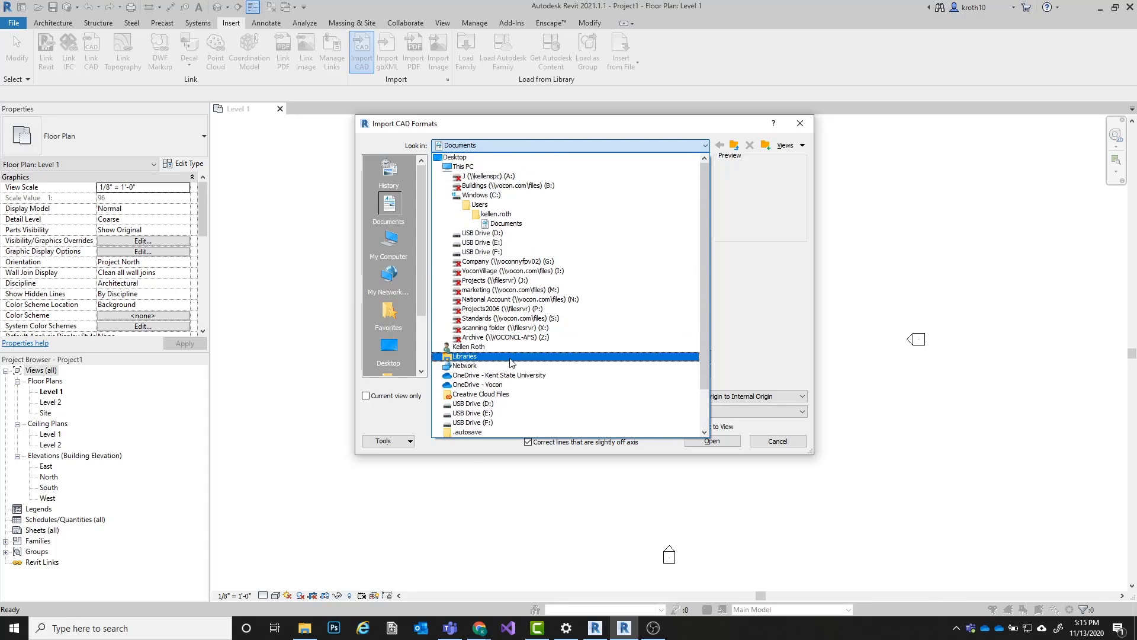
click(499, 375)
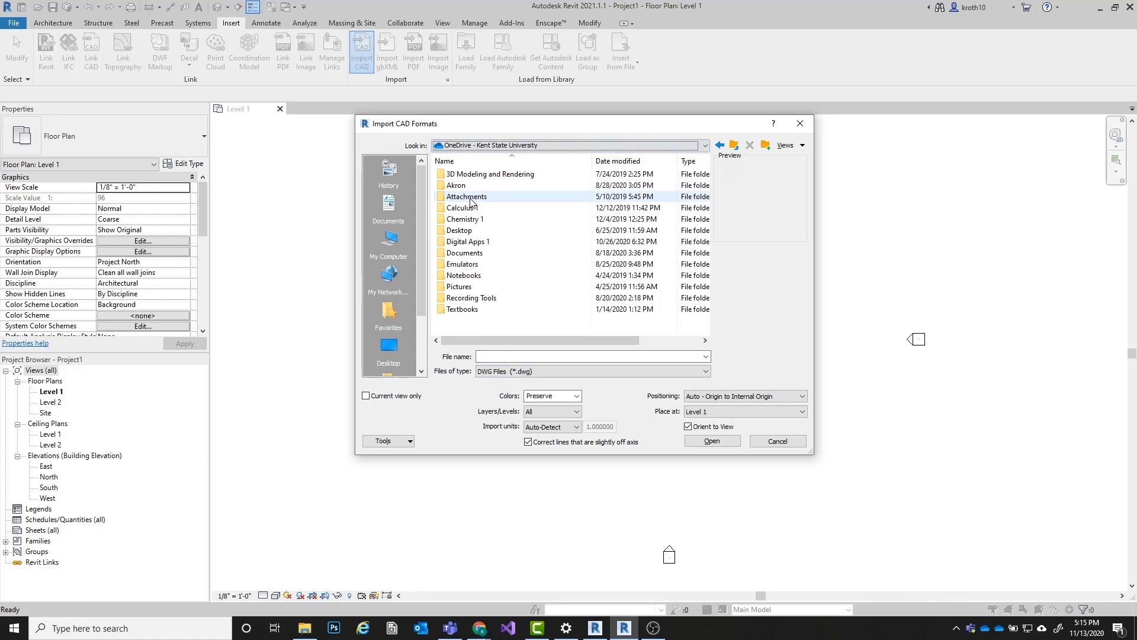
double_click(467, 241)
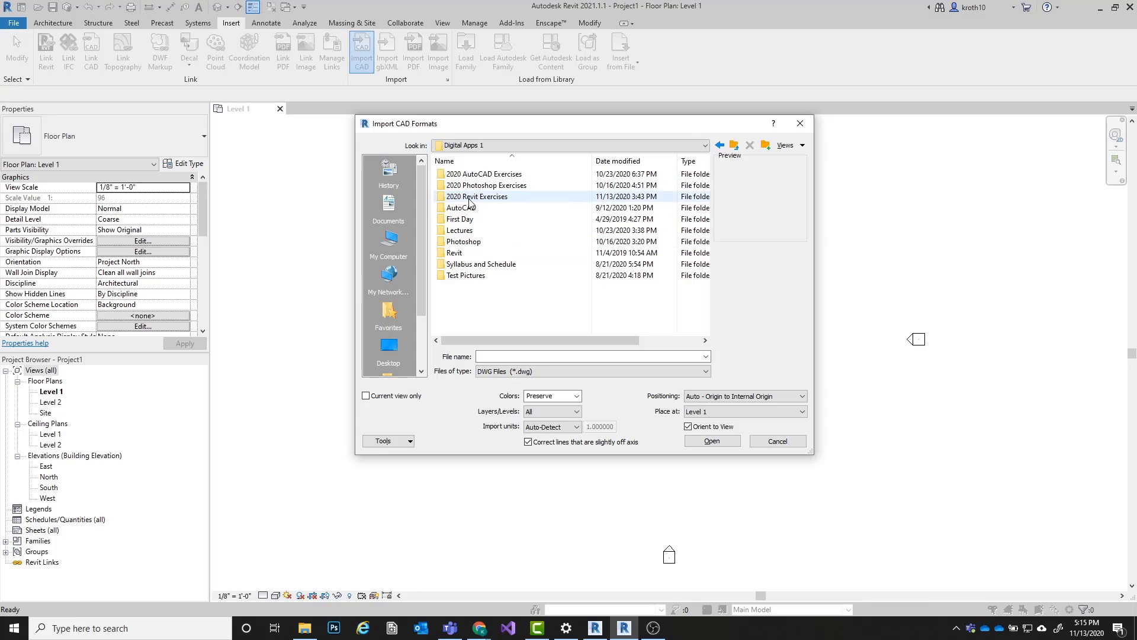
double_click(469, 199)
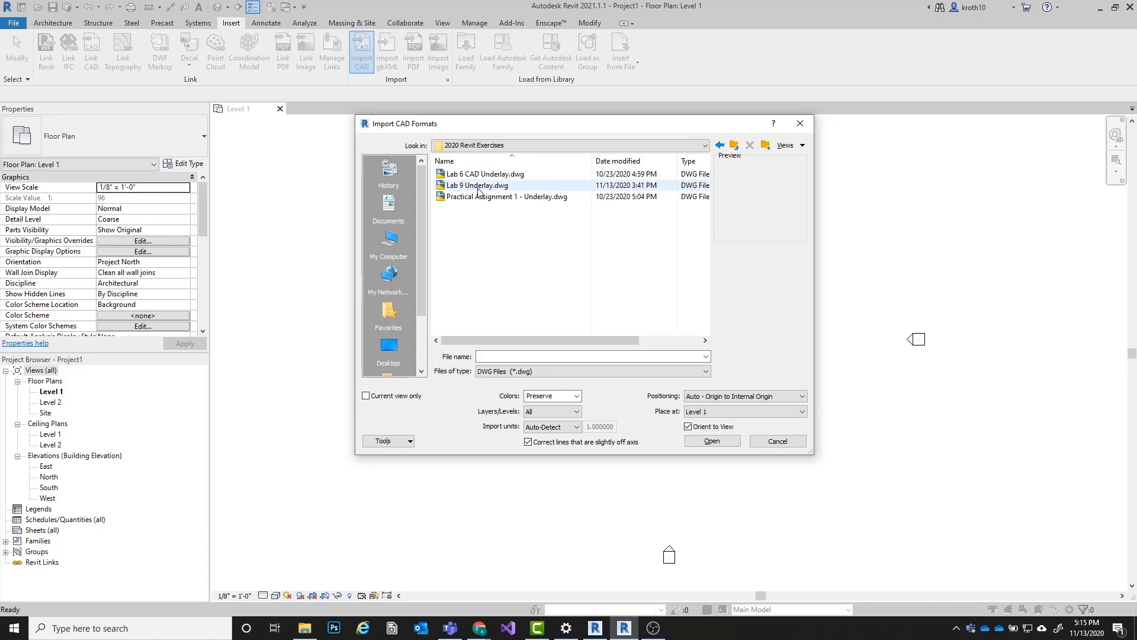
click(479, 187)
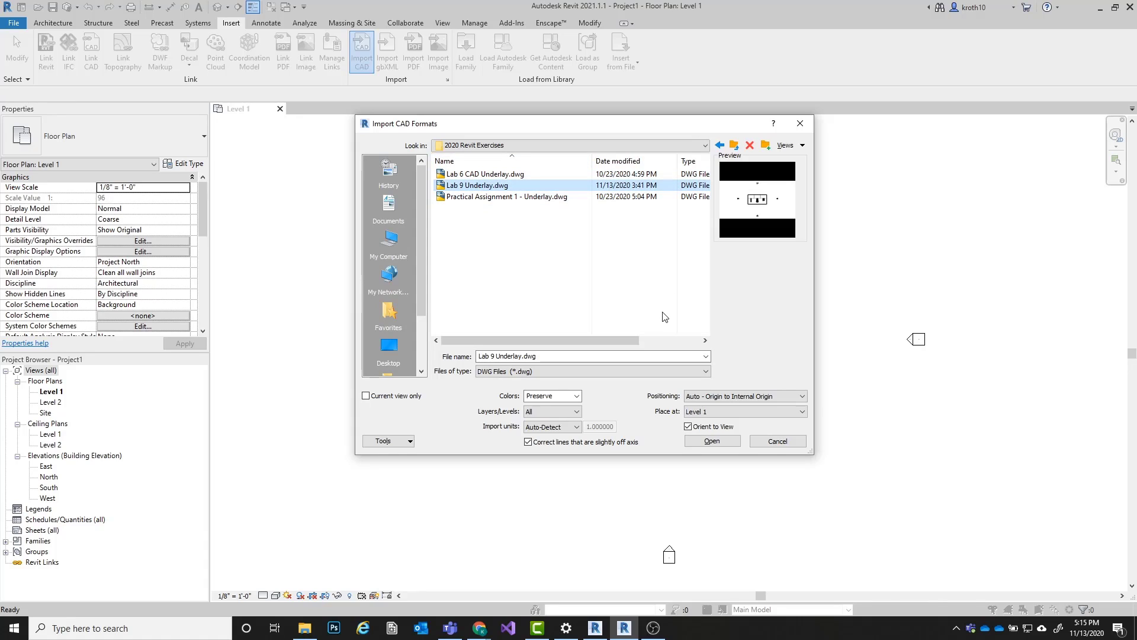
click(576, 396)
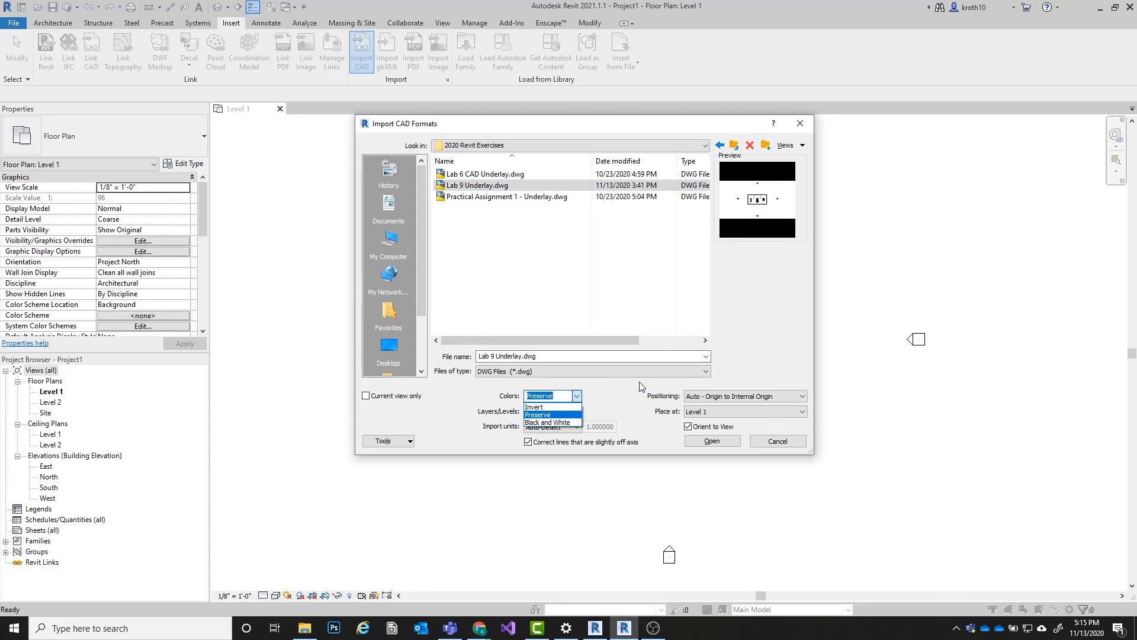
click(547, 415)
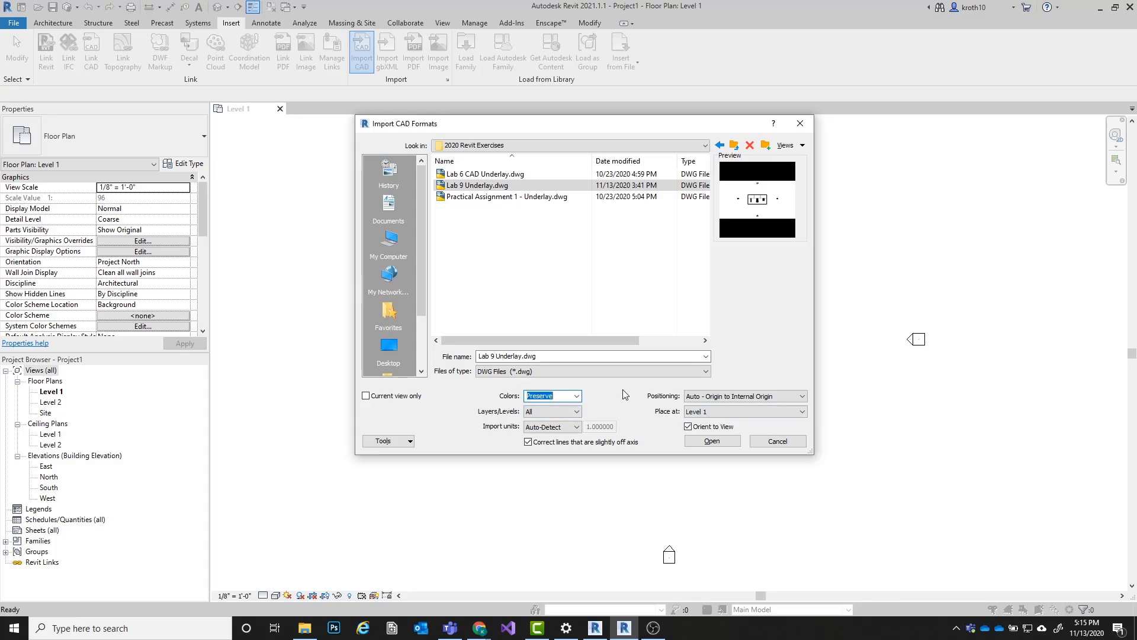
click(706, 445)
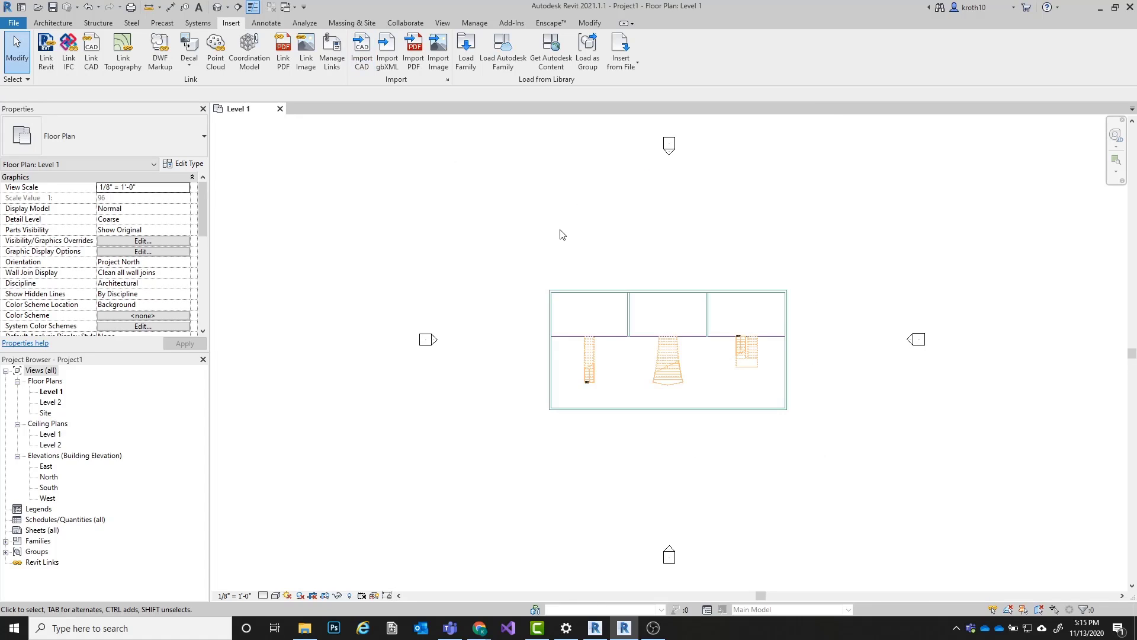
middle_drag(917, 300, 894, 300)
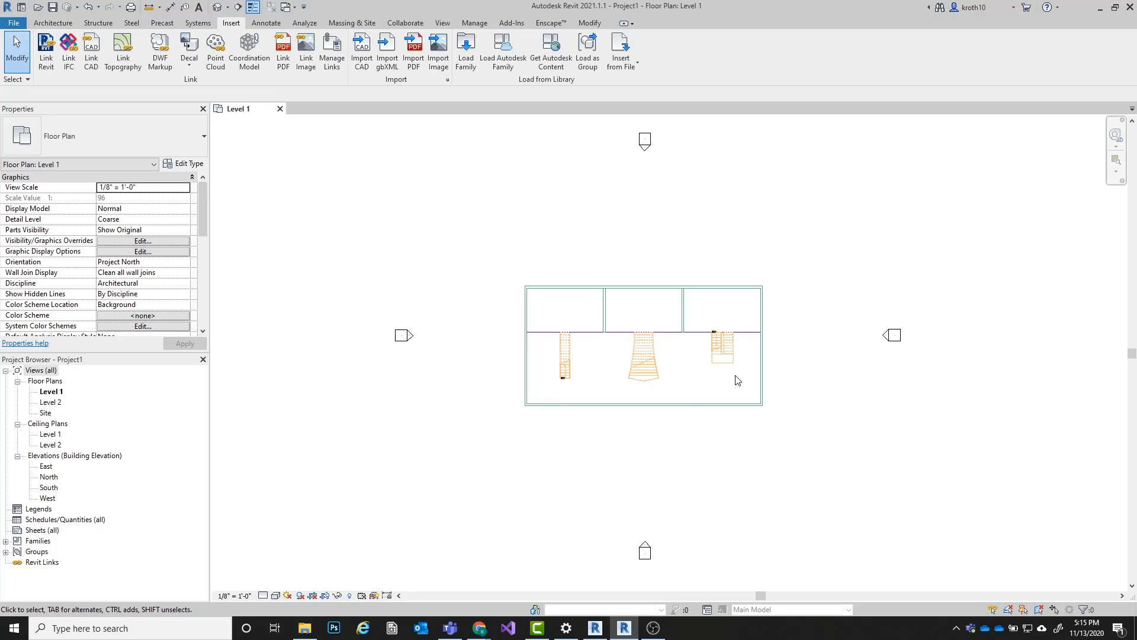
scroll(752, 373, up, 2)
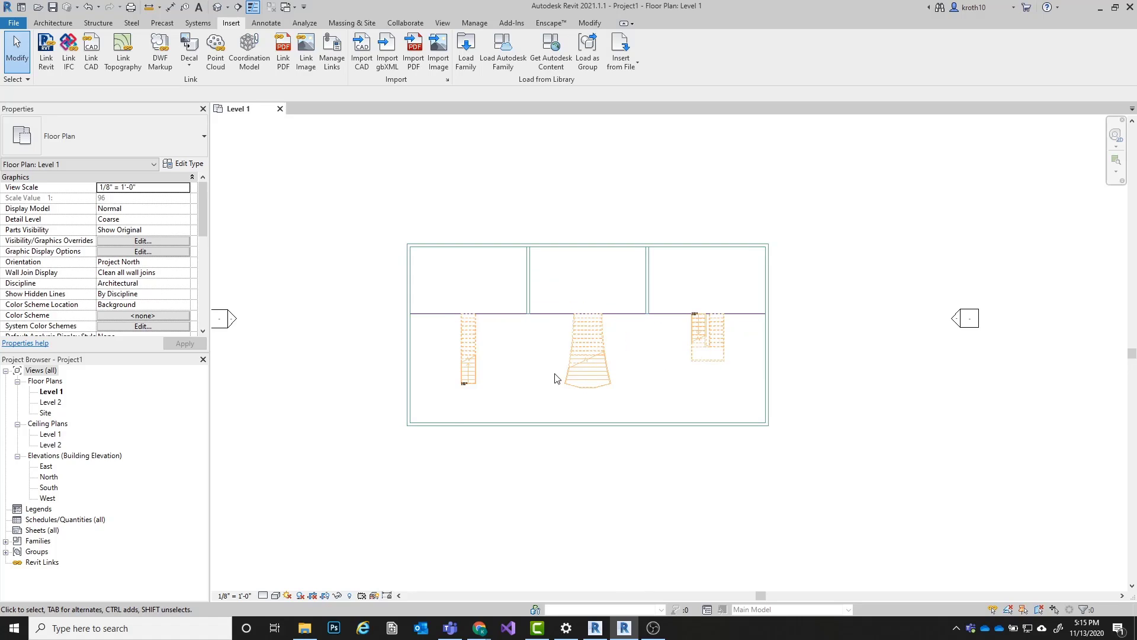
scroll(485, 378, up, 7)
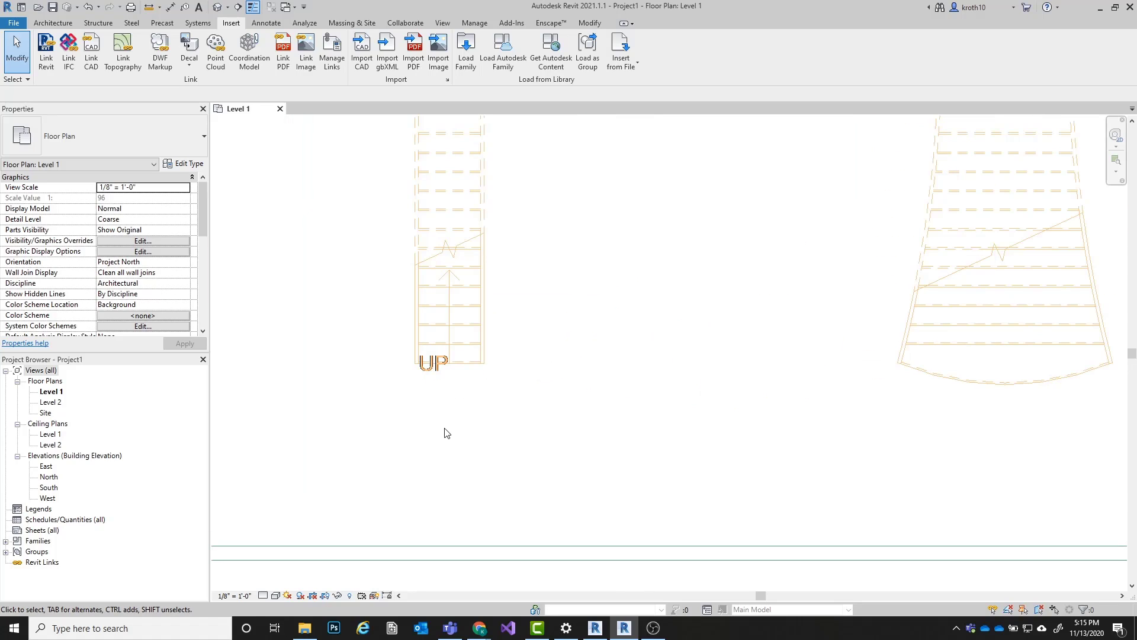
scroll(447, 433, down, 5)
scroll(594, 381, down, 2)
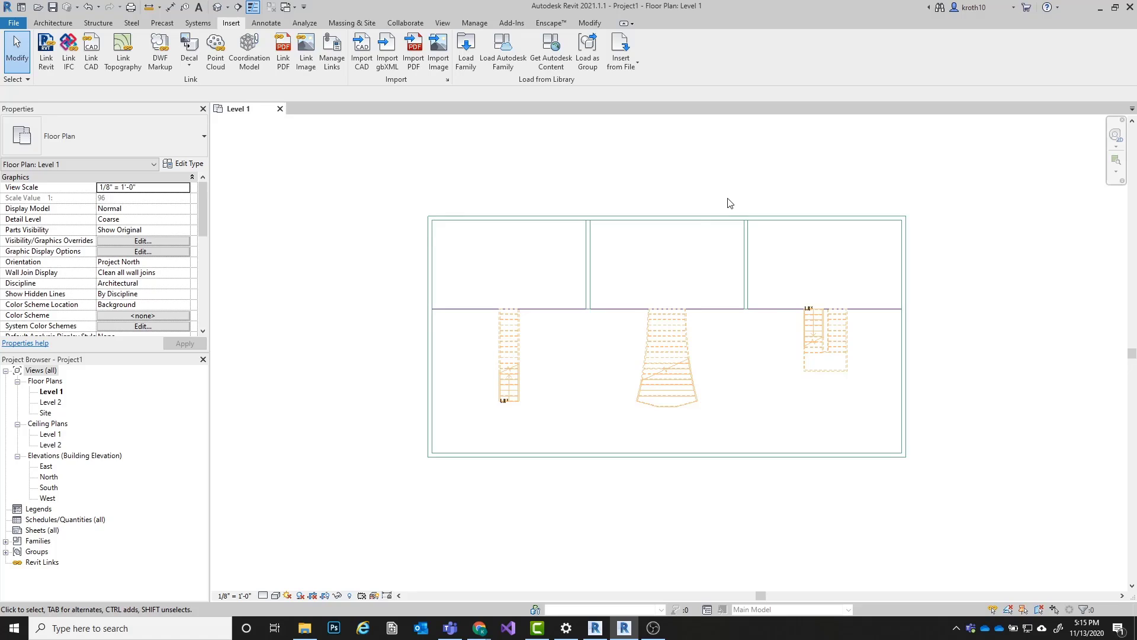
Step: Override the projection line color of Lab 9 Underlay.dwg and all its layers to Red in the Level 1 floor plan's Visibility/Graphic Overrides
key(v)
key(v)
drag(601, 136, 646, 139)
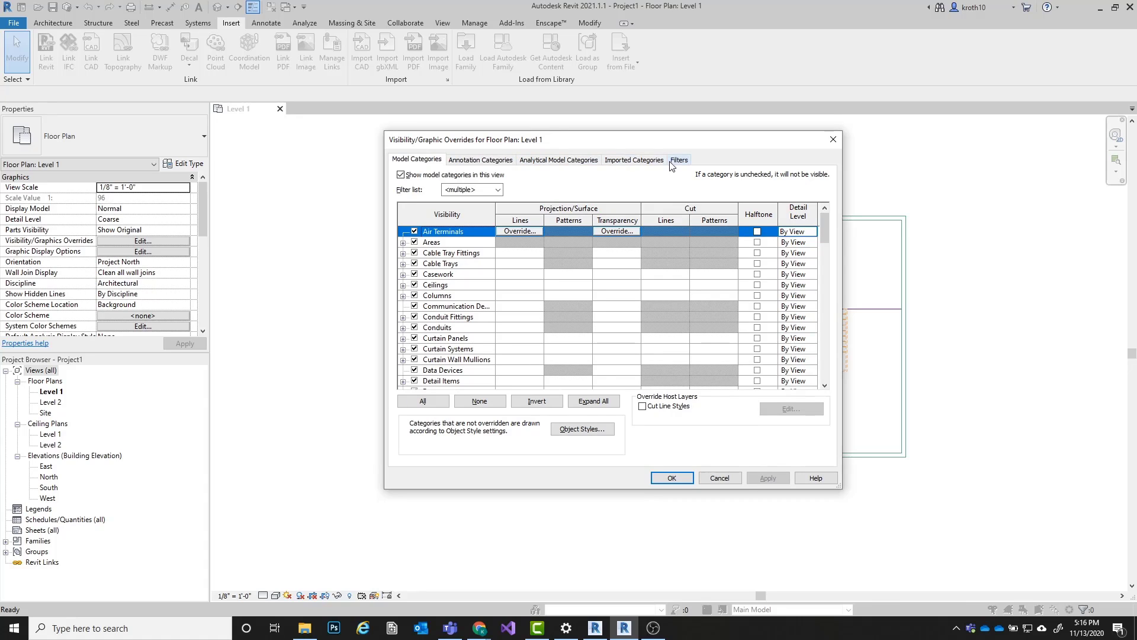
click(640, 163)
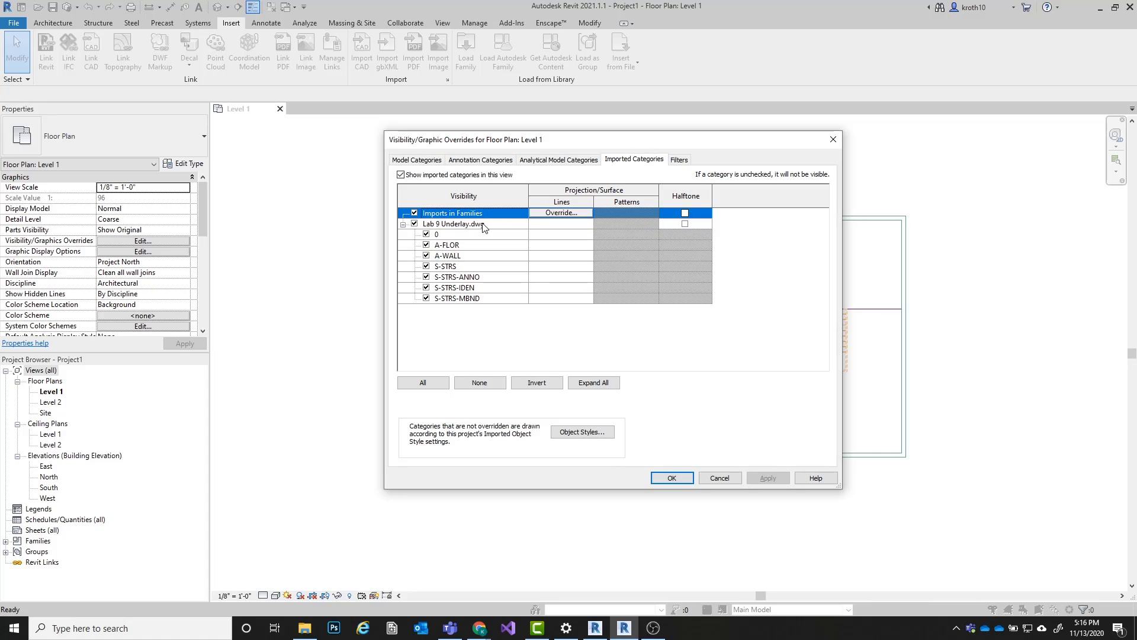
click(463, 225)
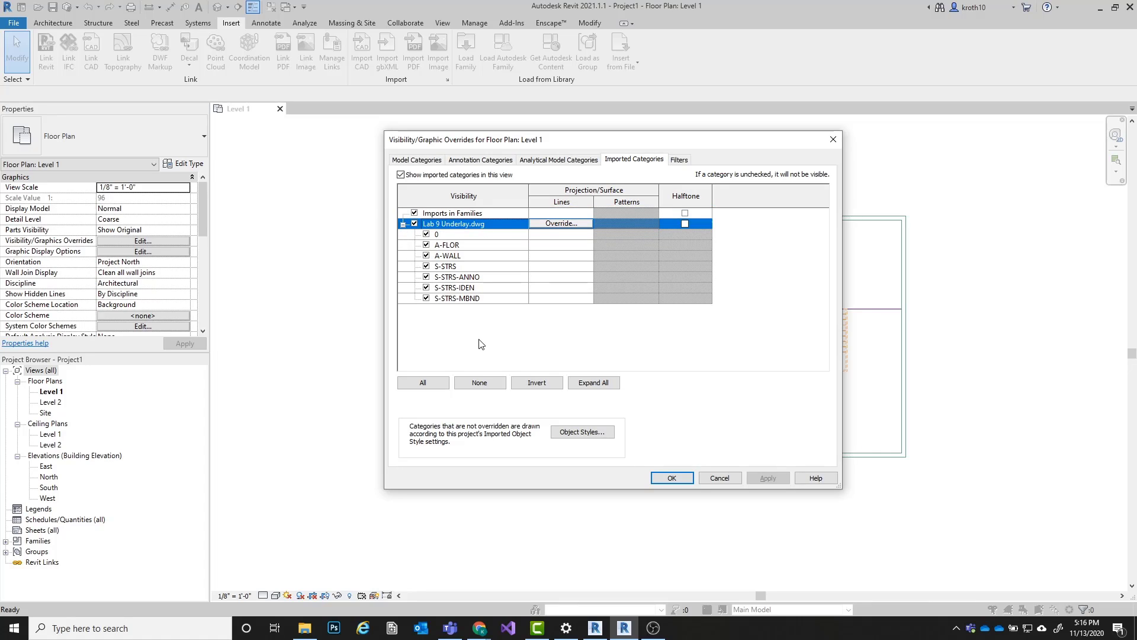
shift+click(453, 299)
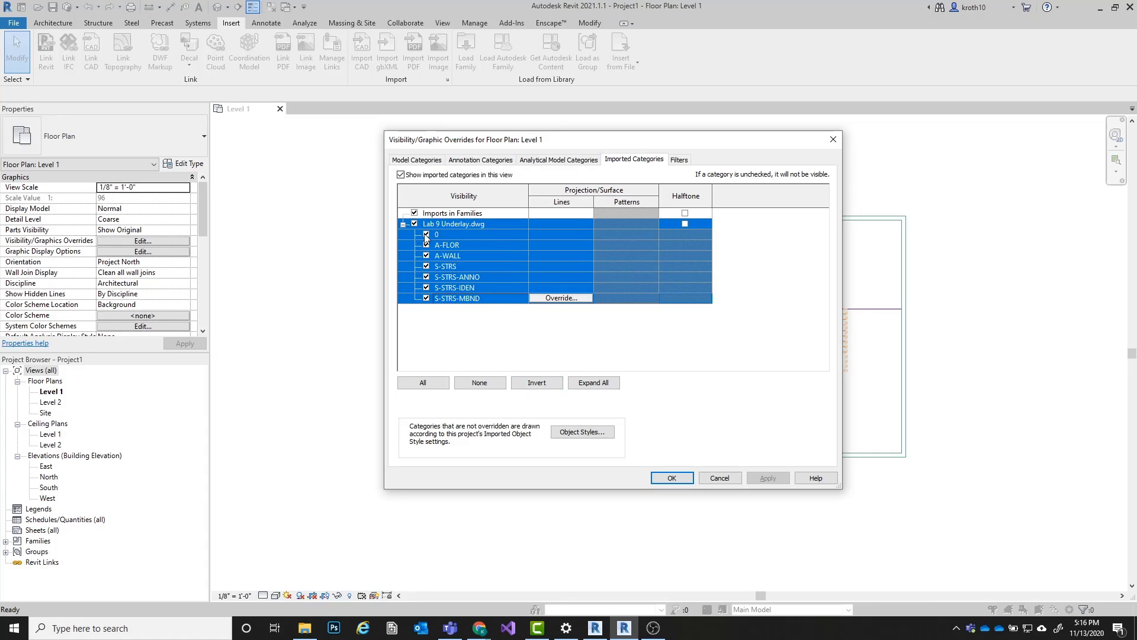
click(561, 298)
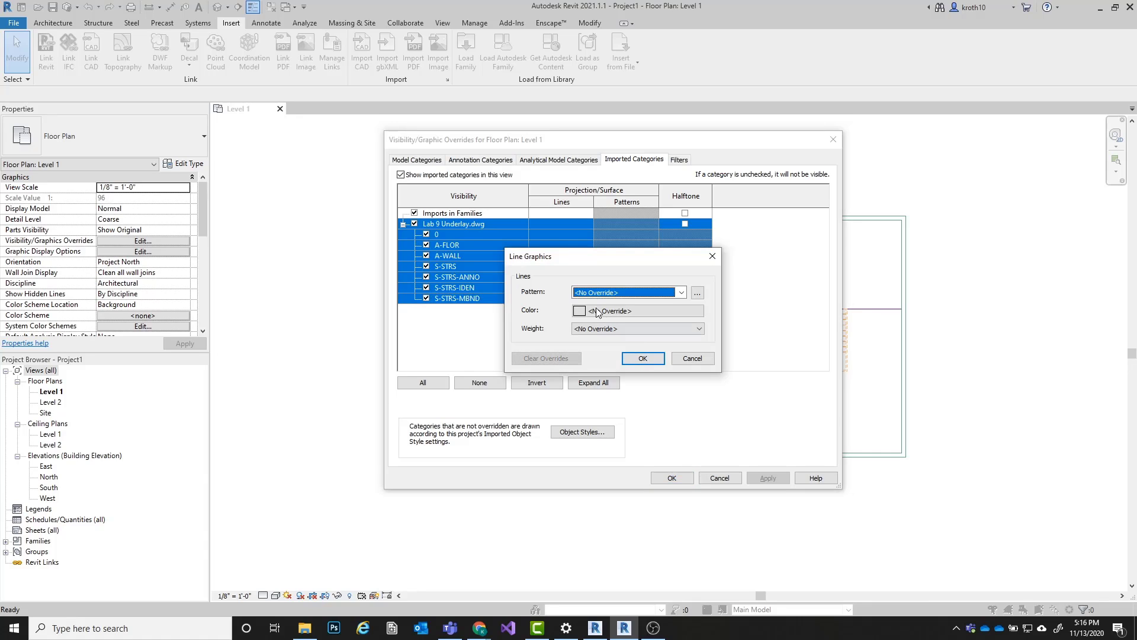
drag(671, 255, 652, 220)
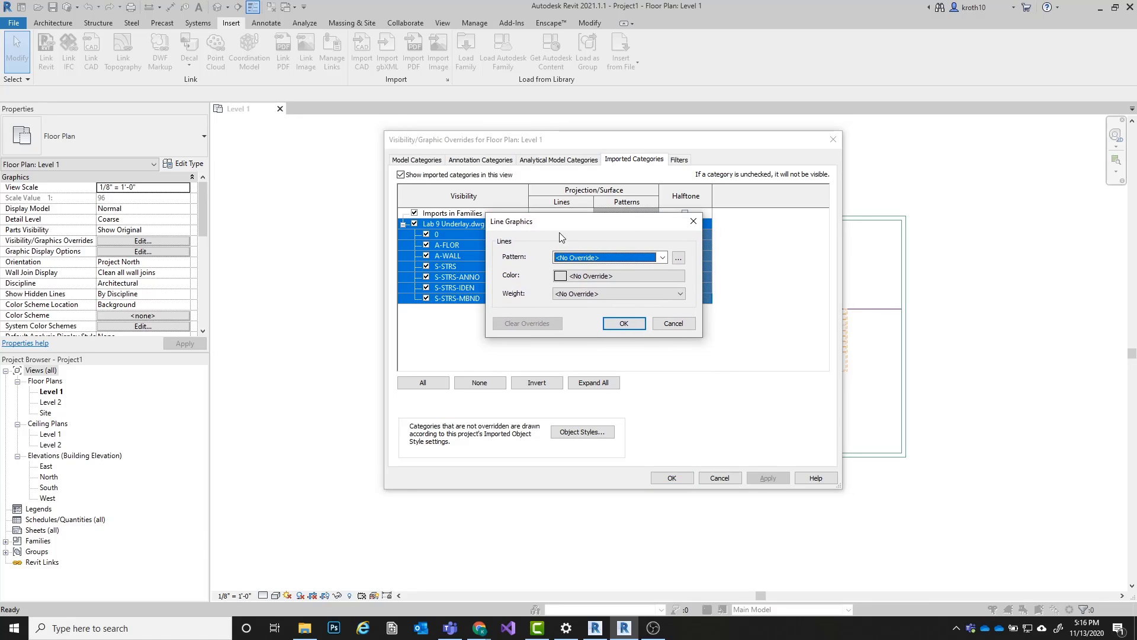
click(597, 277)
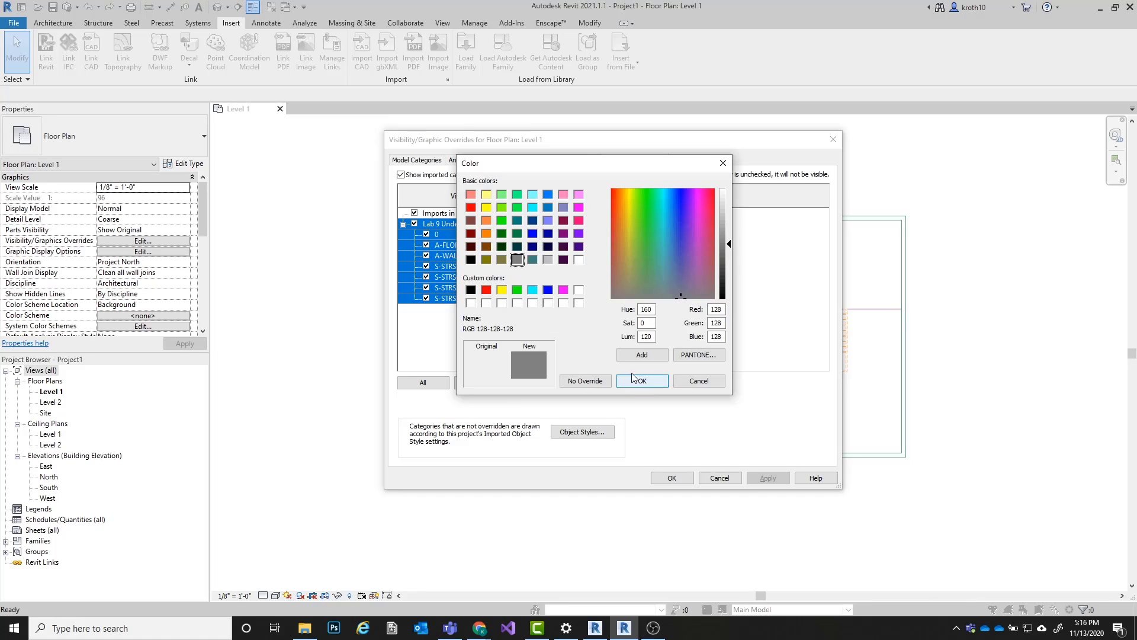
click(486, 290)
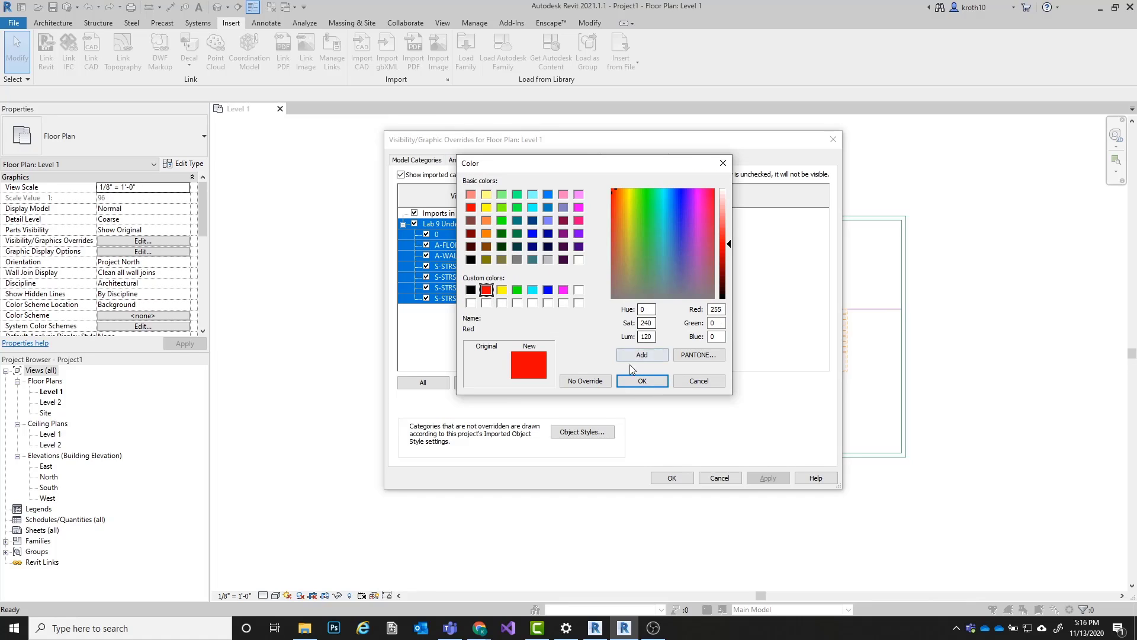
click(642, 380)
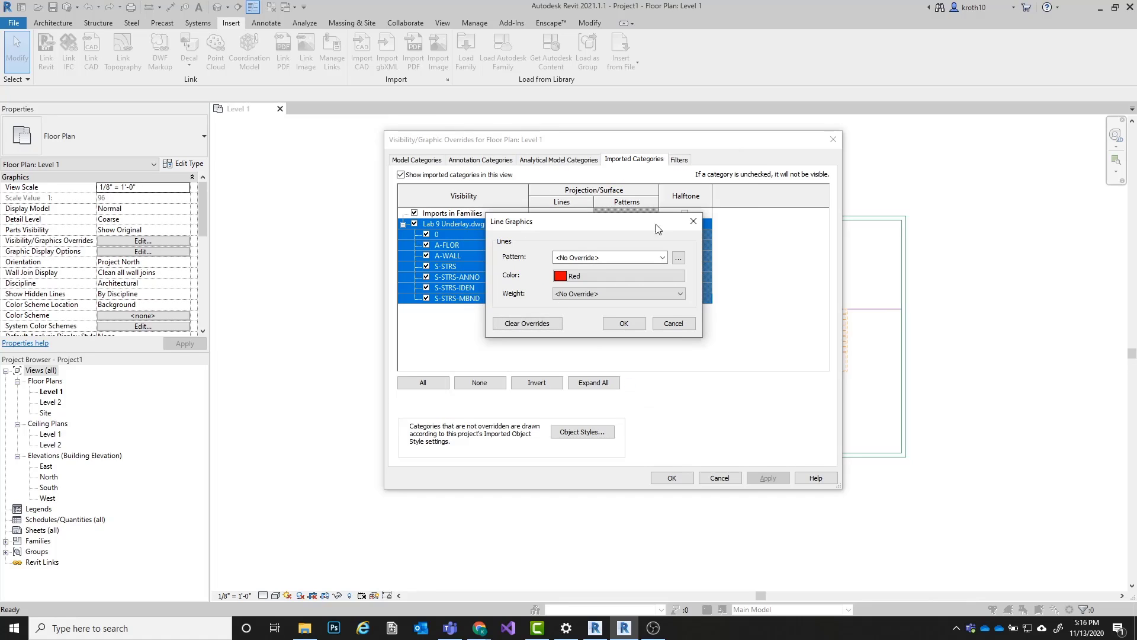
click(624, 323)
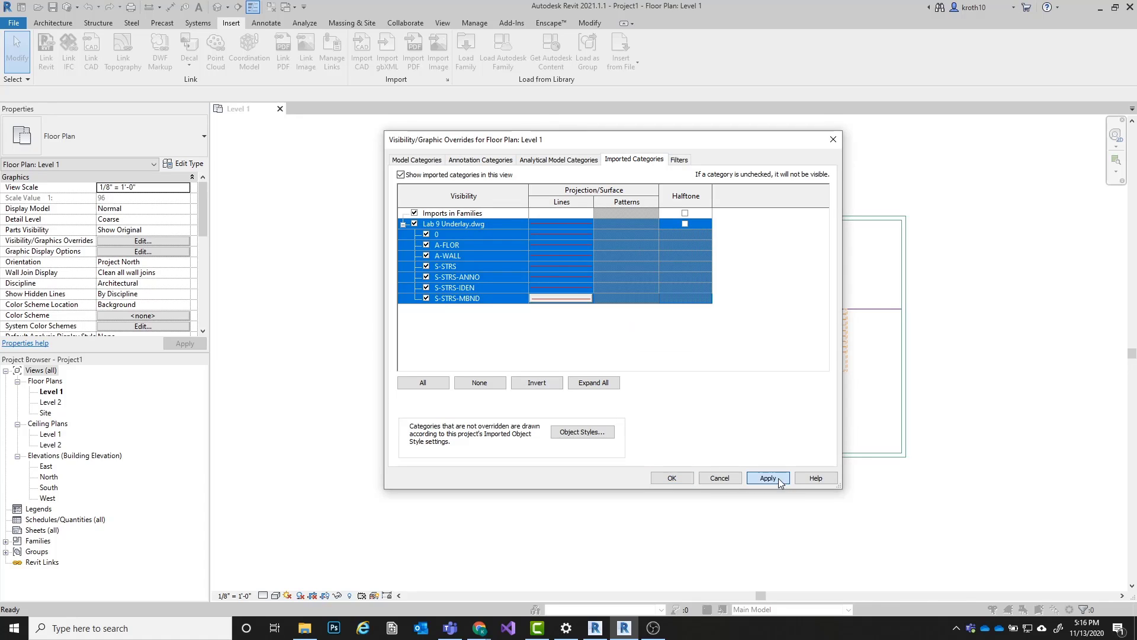
click(787, 476)
click(671, 478)
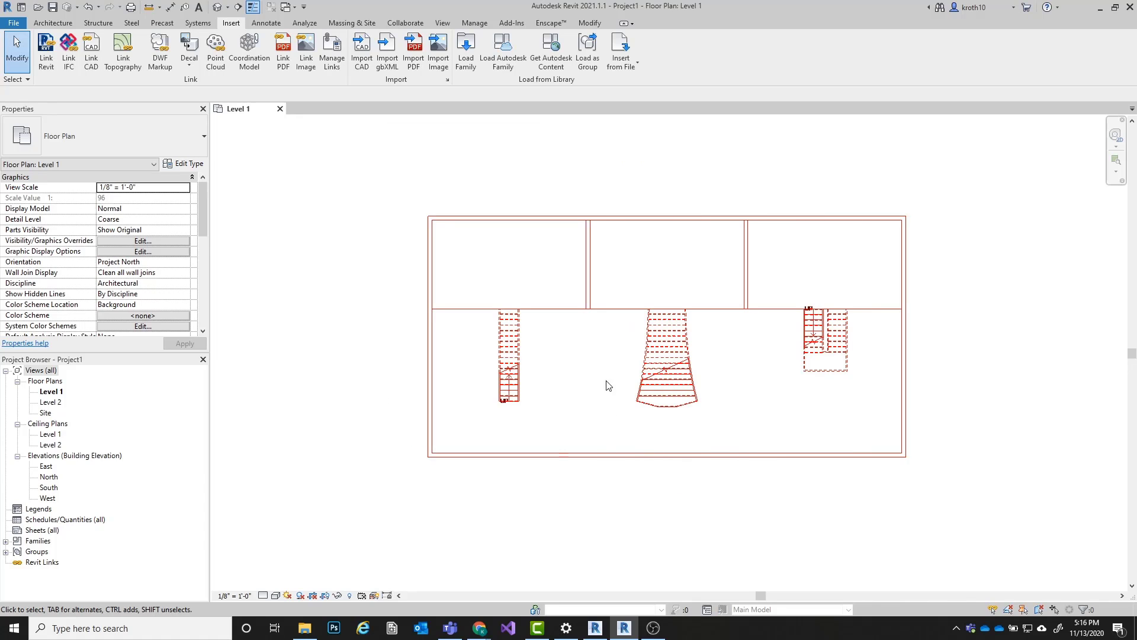
Step: Override the graphics of the imported Lab 9 underlay by element in the Level 1 view, setting it to halftone
key(z)
key(f)
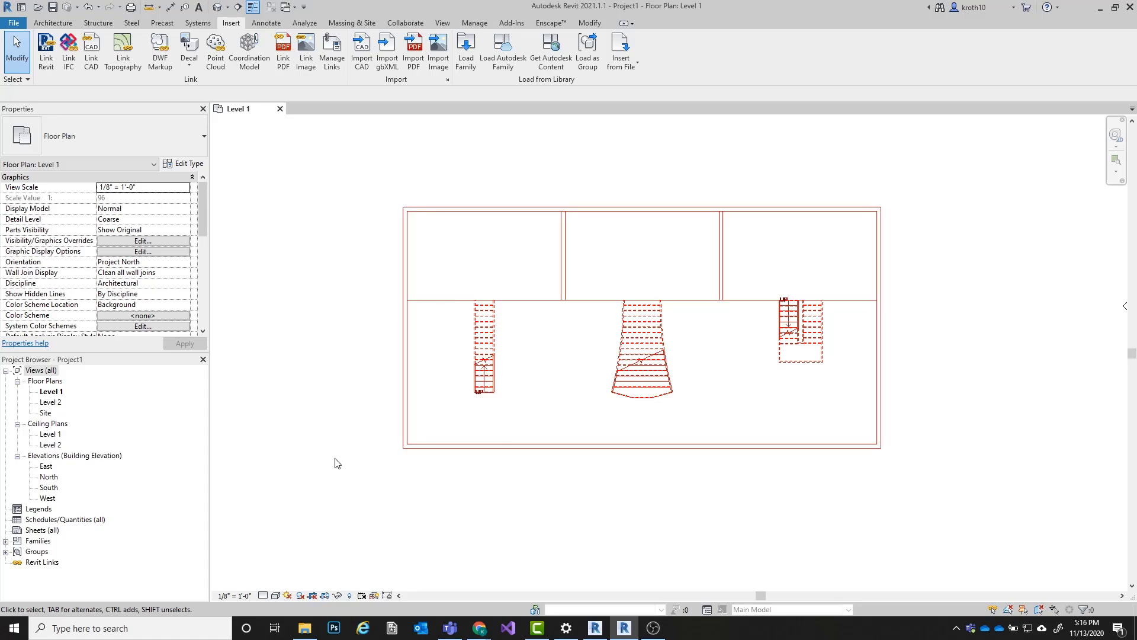
click(407, 452)
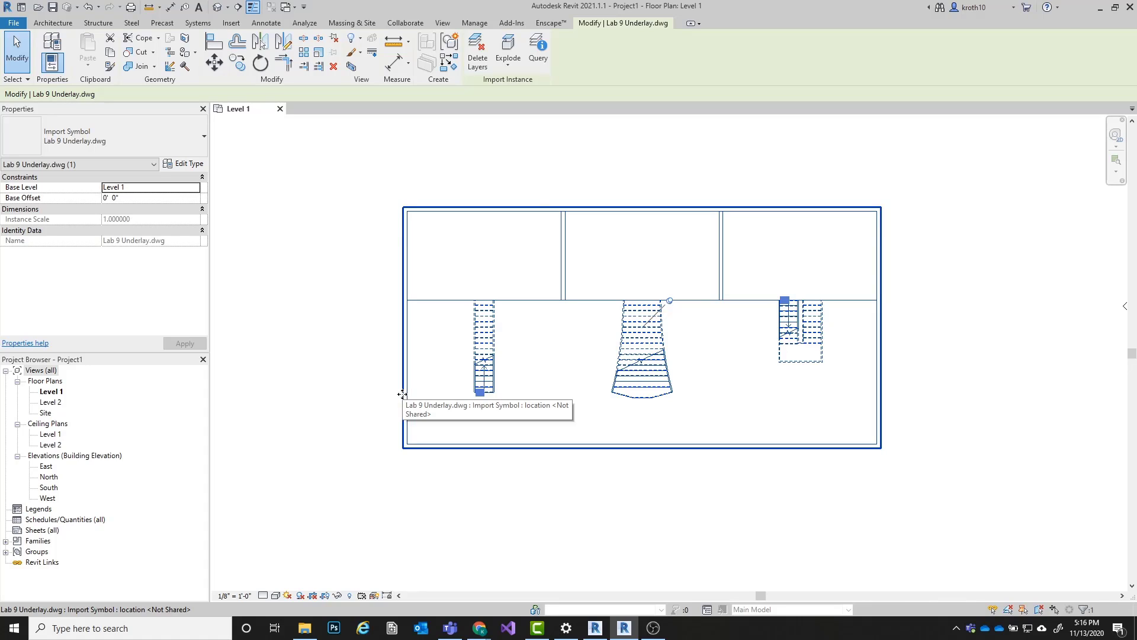
right_click(402, 395)
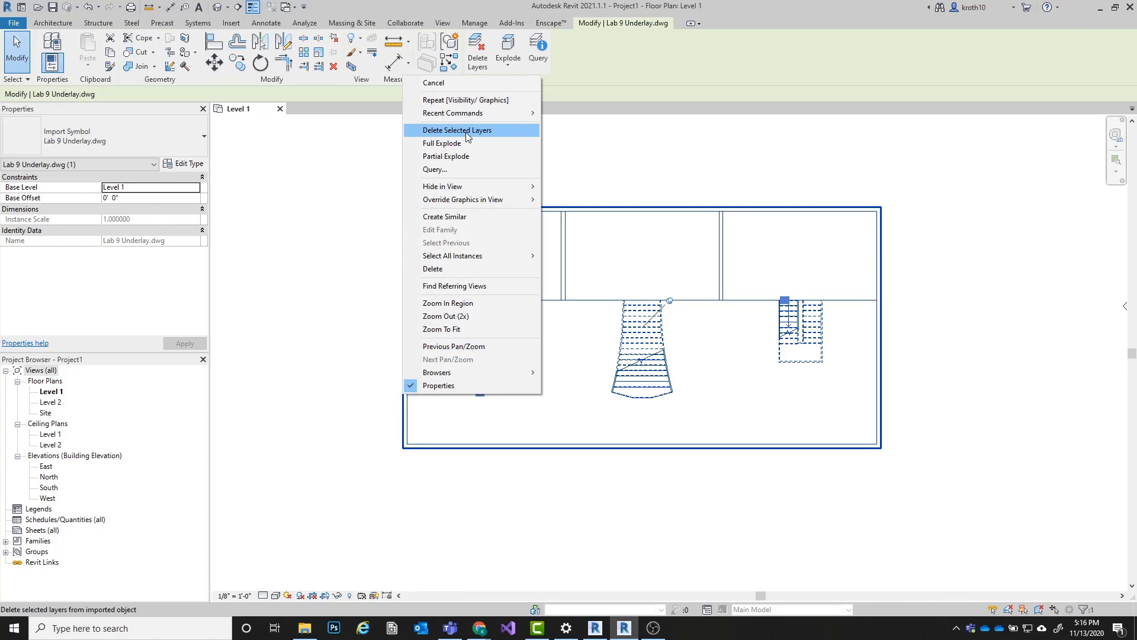
mouse_move(462, 200)
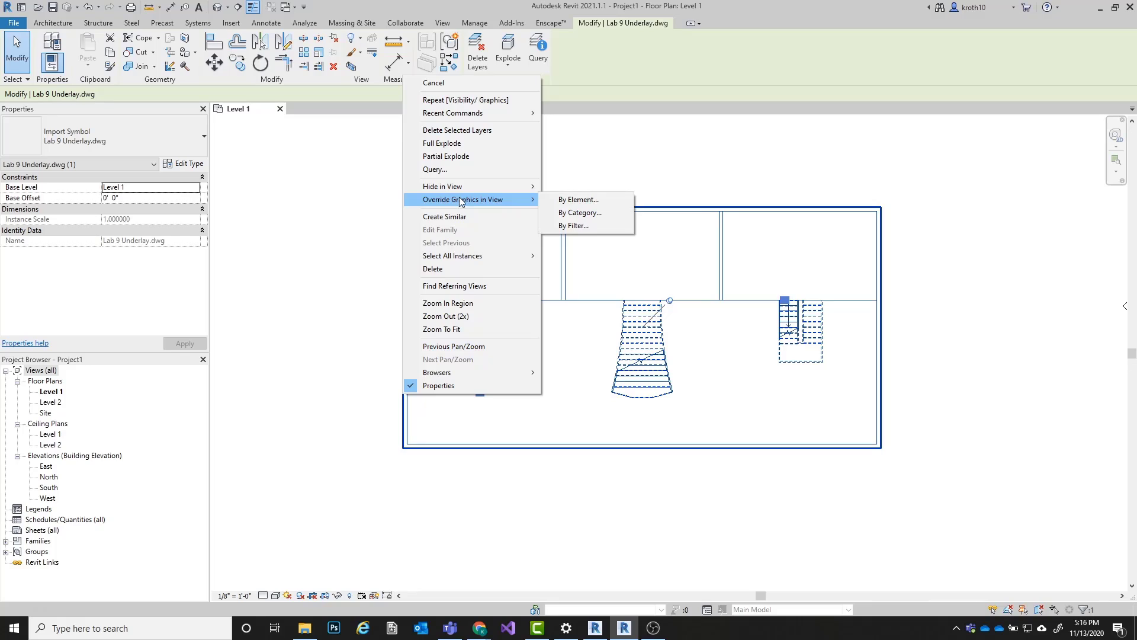
click(575, 201)
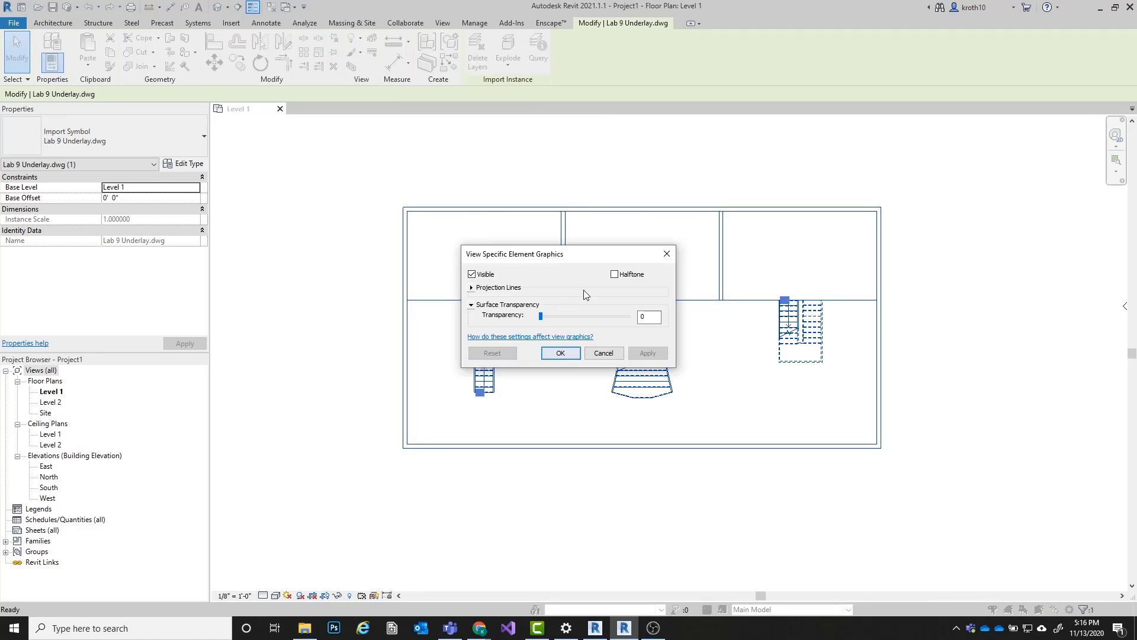
click(615, 274)
click(647, 353)
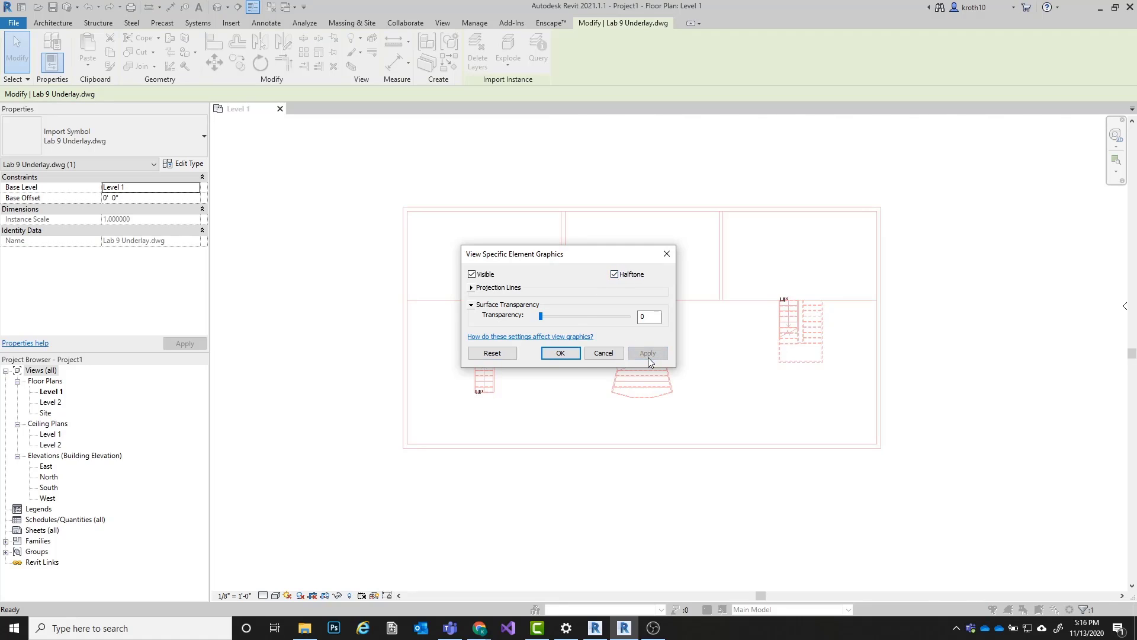
click(563, 357)
click(747, 415)
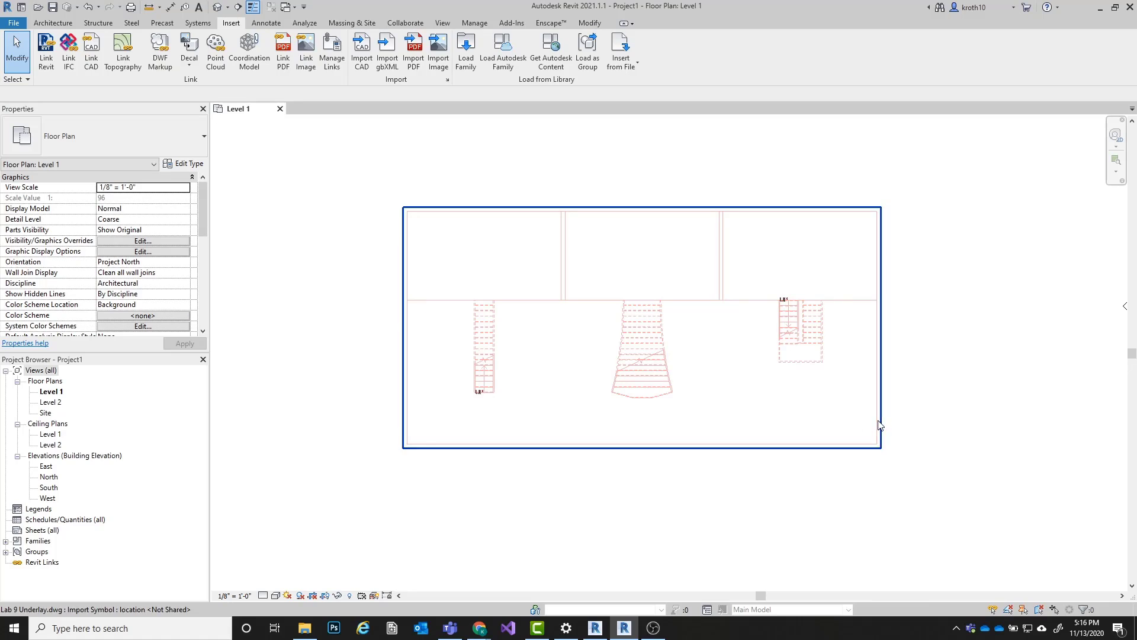
Step: Draw a rectangle of Generic - 8" walls, 20' high on Level 1, along the wall centerlines of the underlay's outer outline
middle_drag(947, 395, 919, 388)
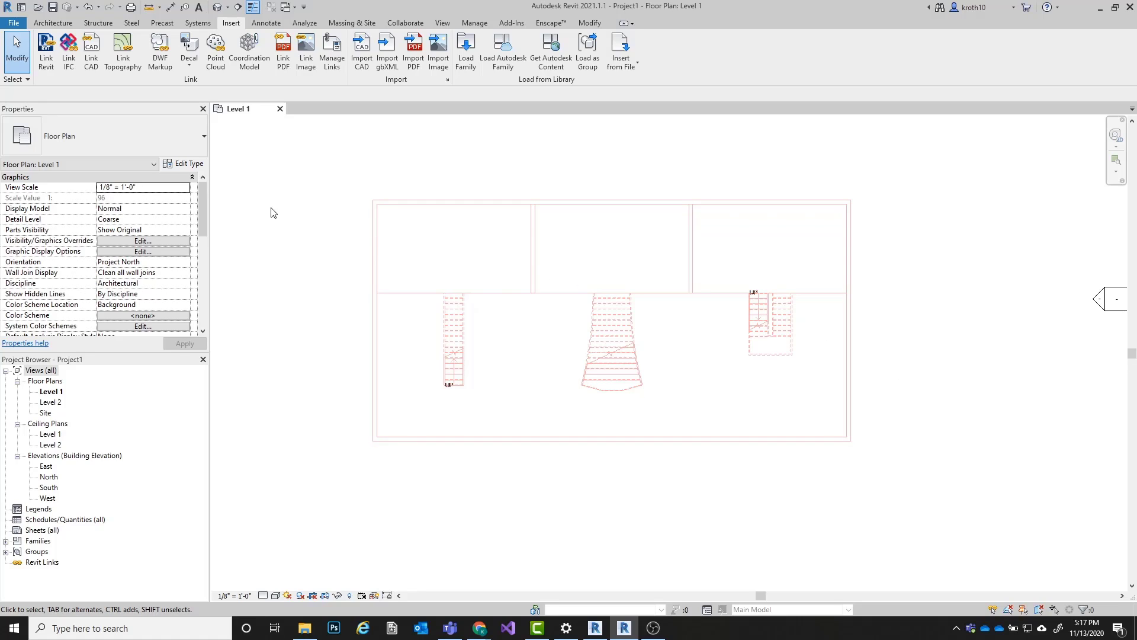
click(53, 24)
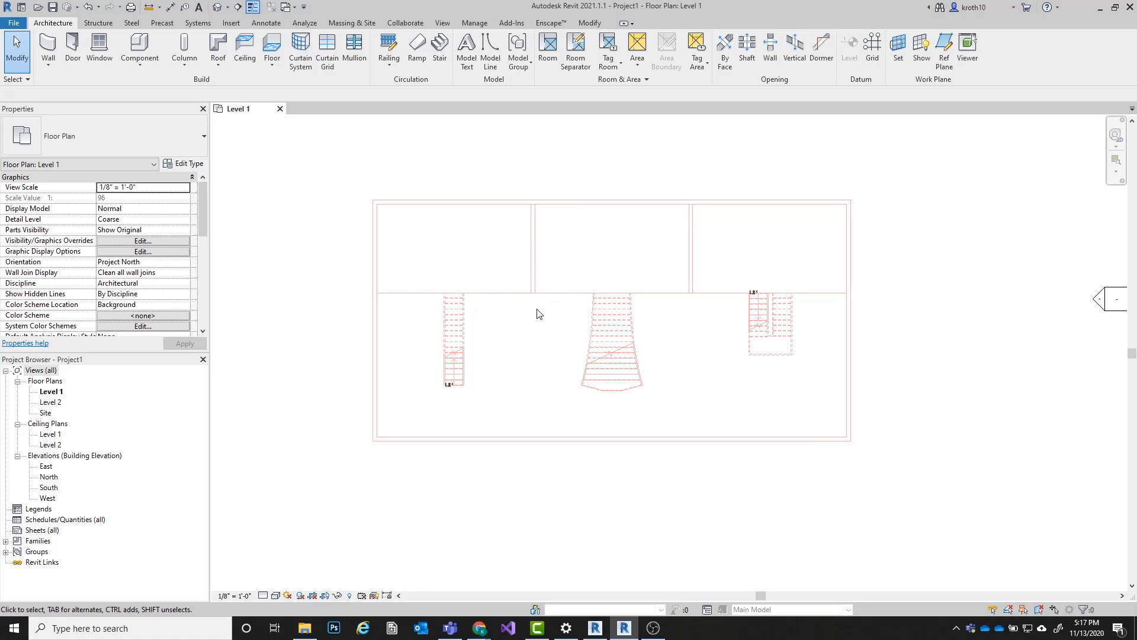
click(571, 201)
click(584, 208)
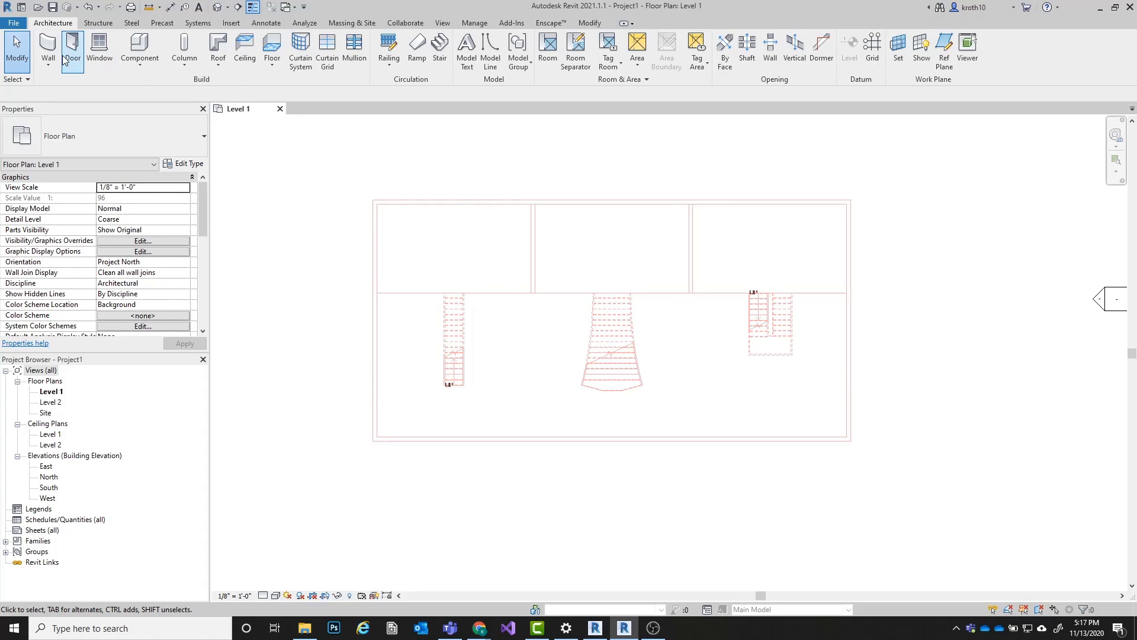
click(48, 48)
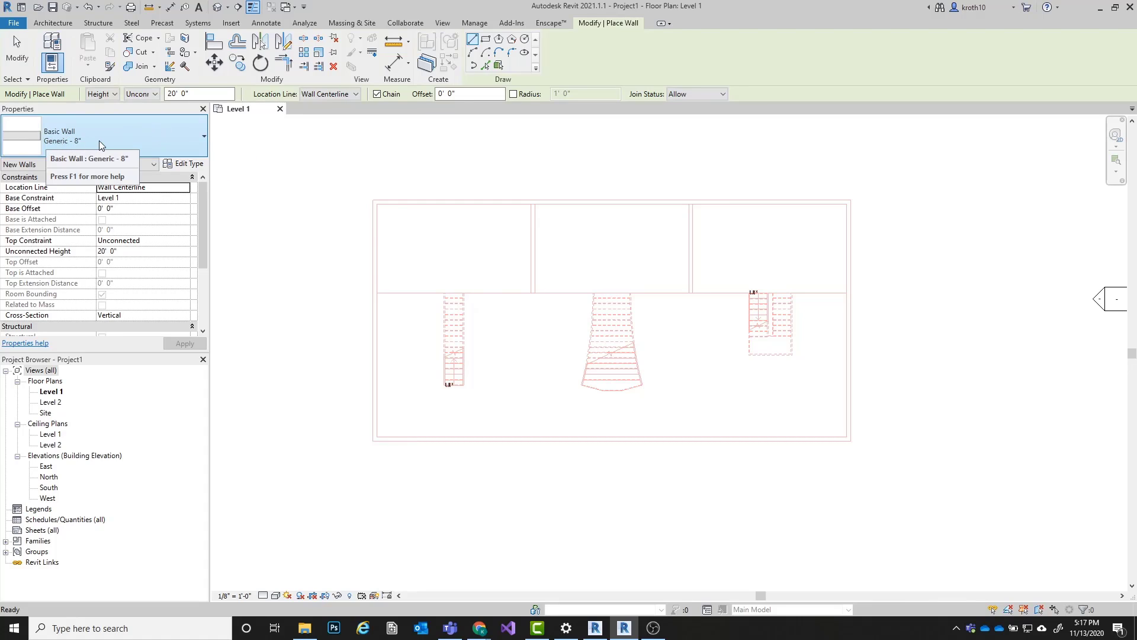
scroll(366, 215, up, 2)
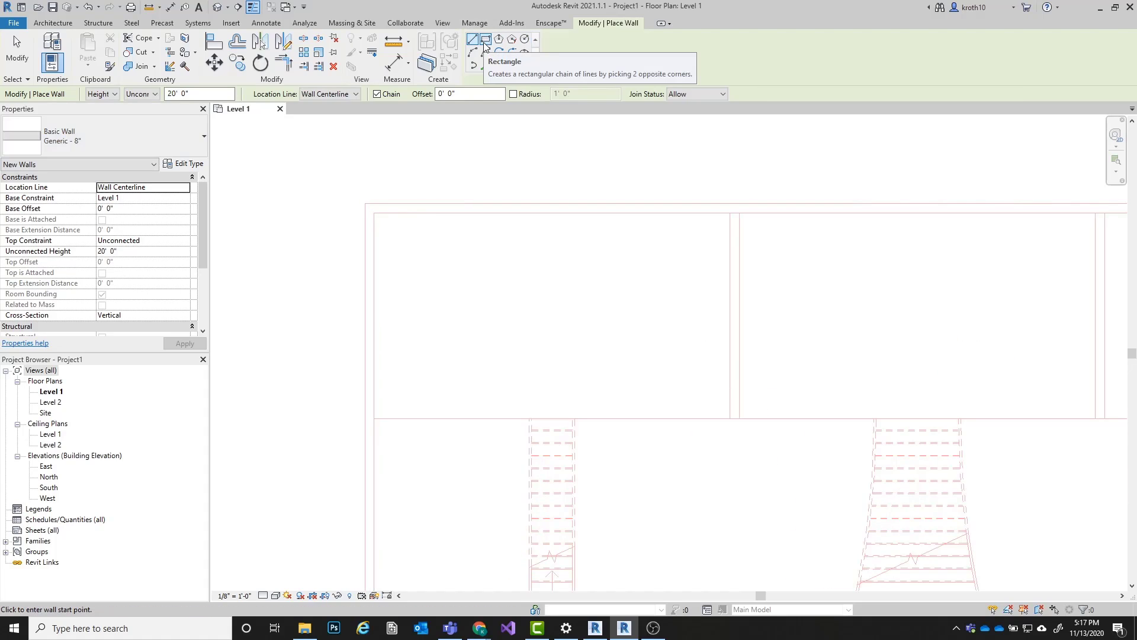
click(485, 41)
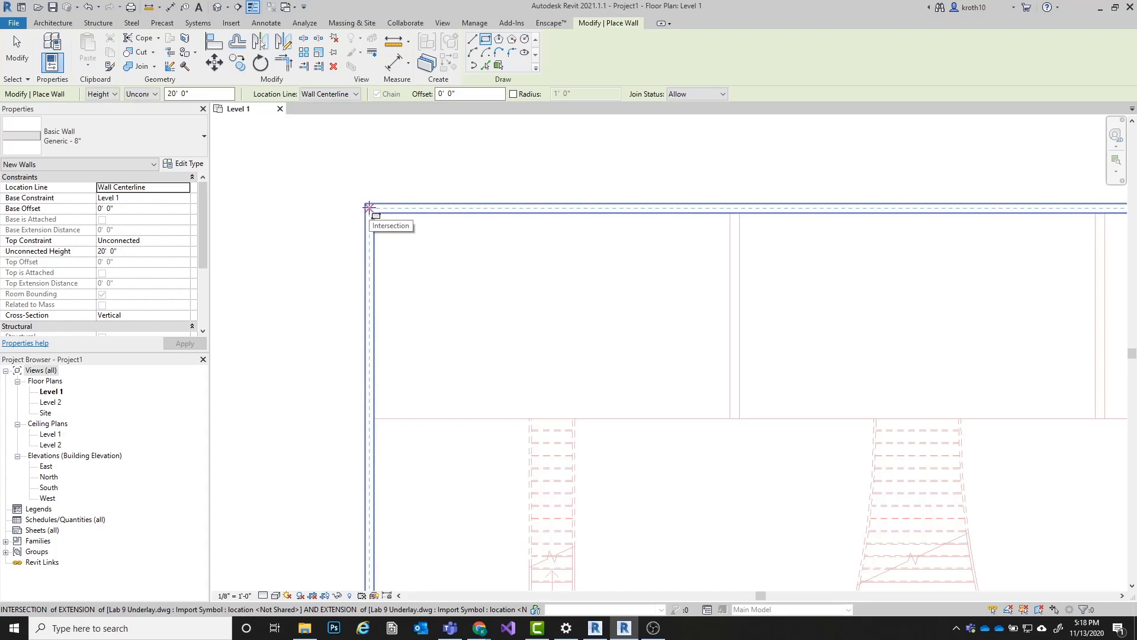
scroll(369, 207, up, 3)
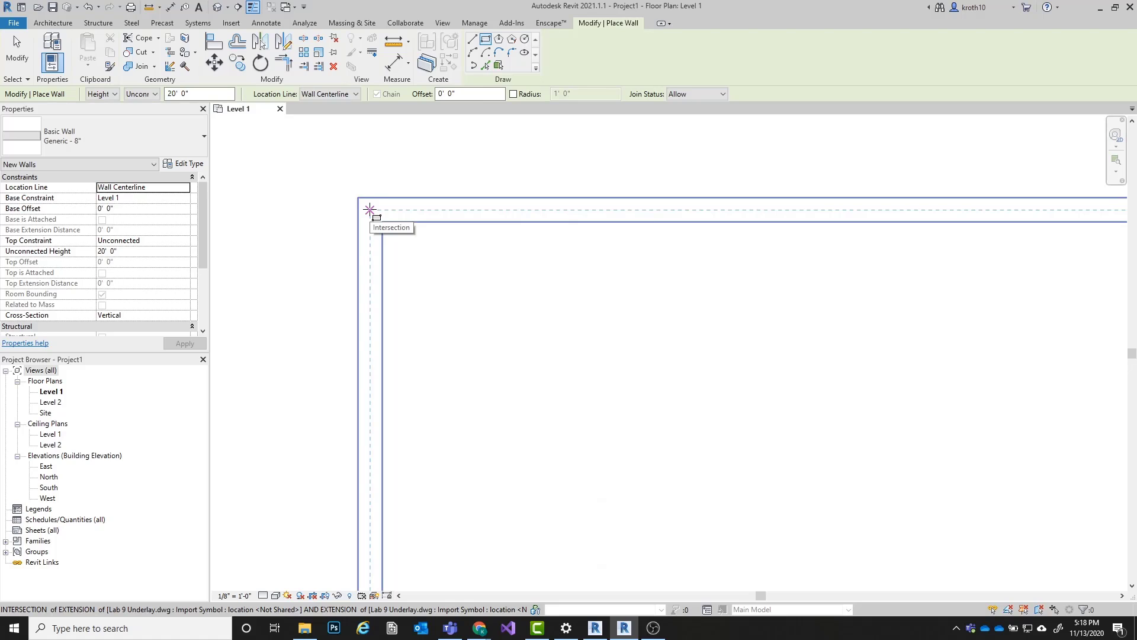
click(370, 209)
scroll(369, 209, down, 4)
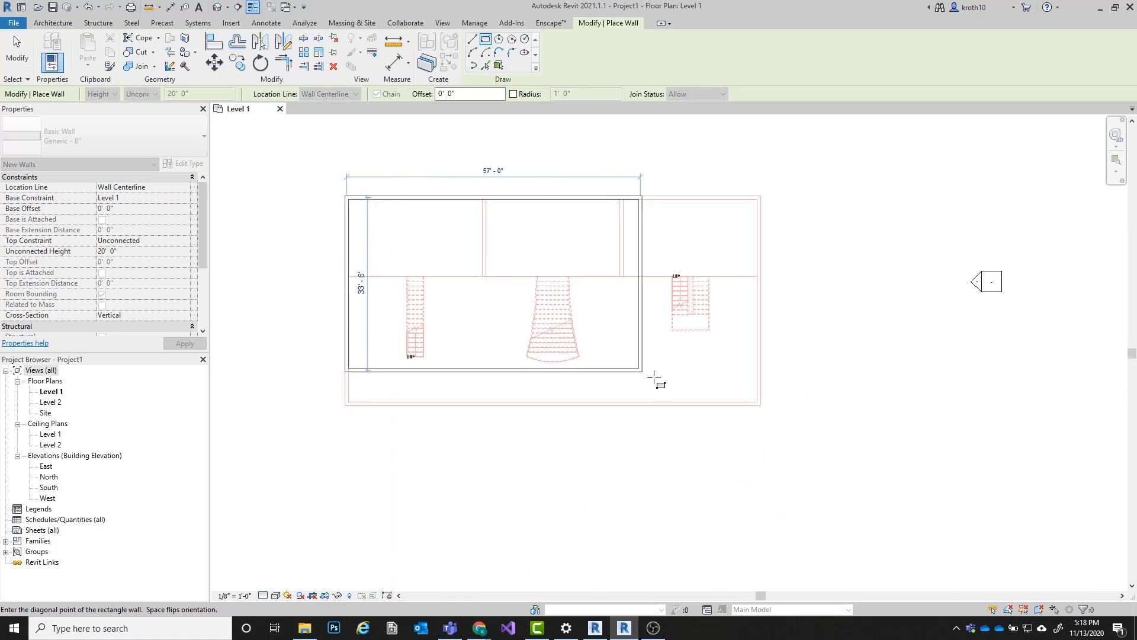
scroll(768, 406, up, 4)
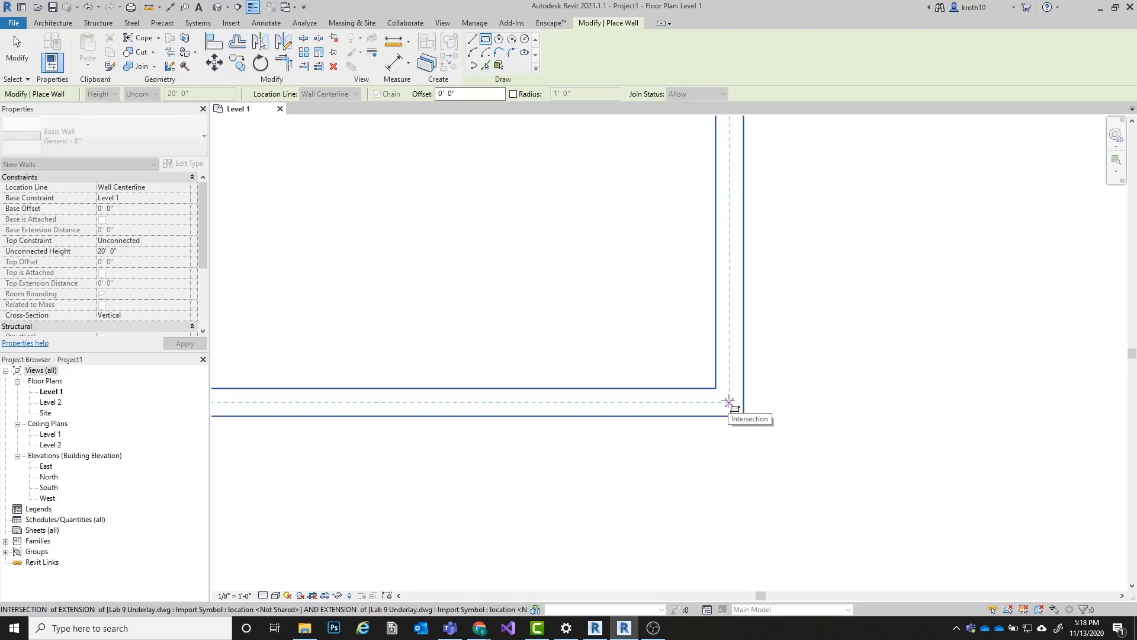
click(728, 402)
key(Escape)
key(Escape)
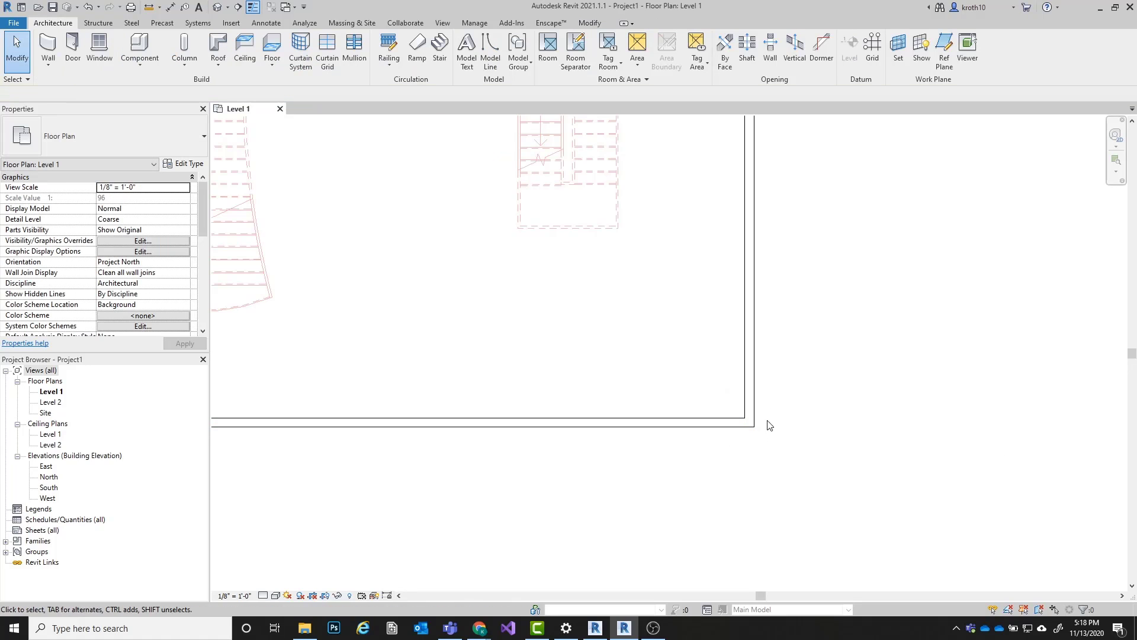
scroll(770, 424, down, 3)
middle_drag(390, 286, 552, 325)
middle_drag(789, 363, 740, 354)
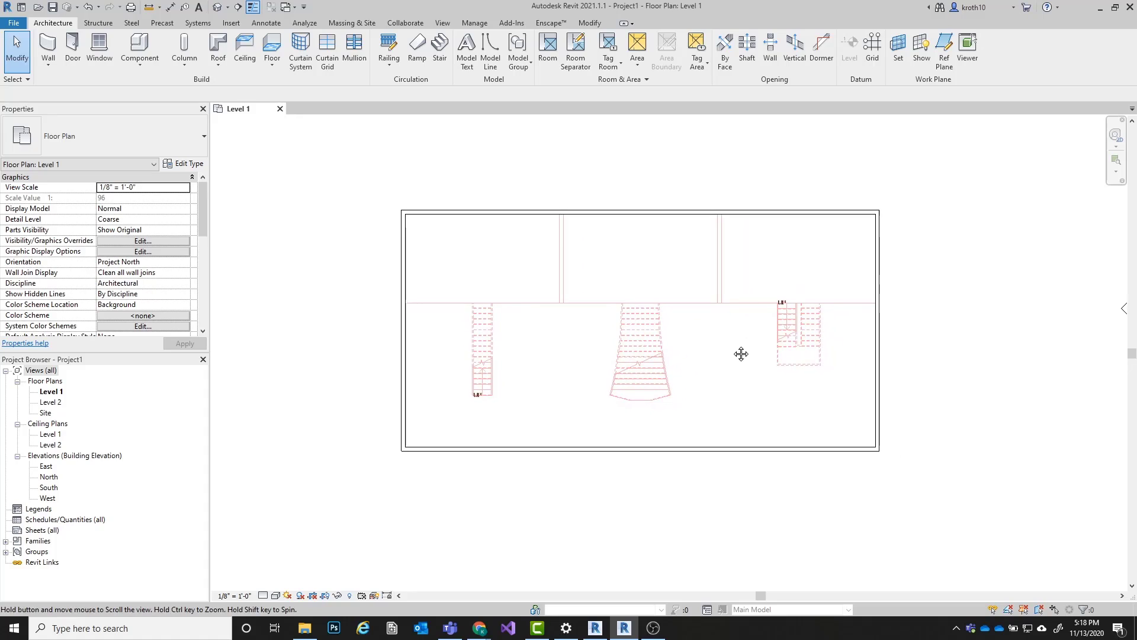
click(569, 448)
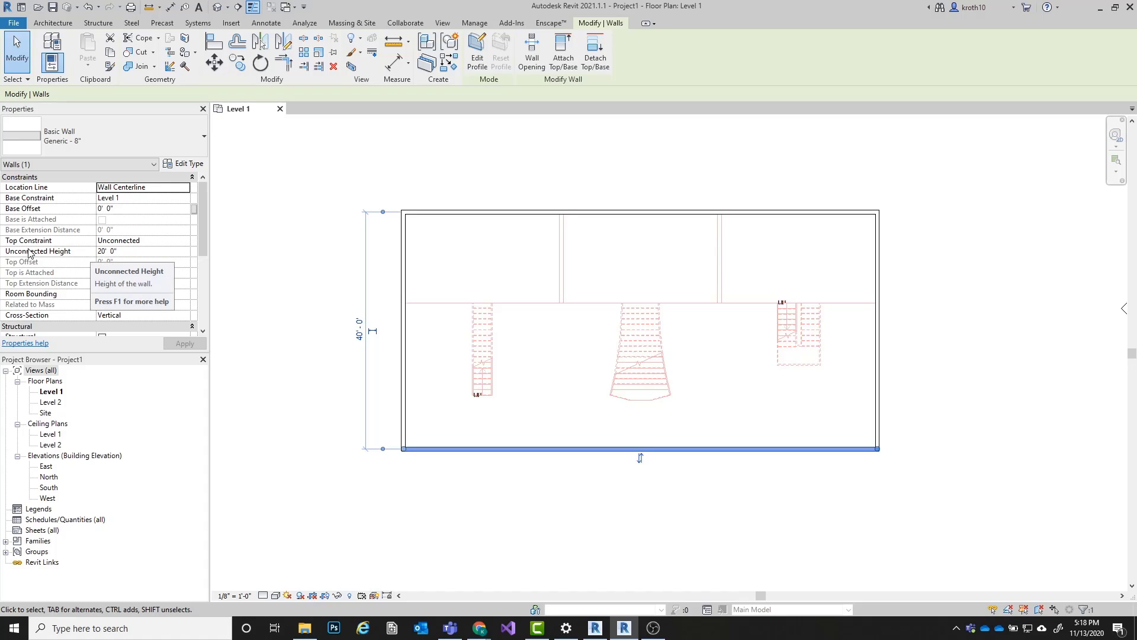
click(298, 281)
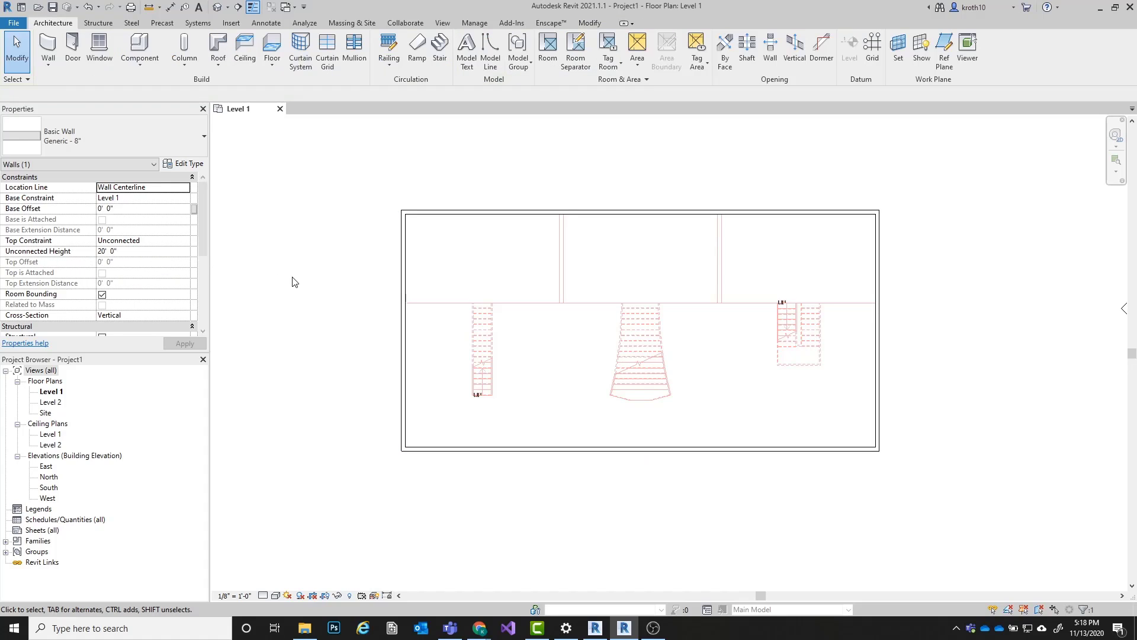
Step: Create a Generic - 12" floor on Level 1 with a rectangular boundary of 80'-8" by 40'-8" along the exterior walls' outer faces
middle_drag(880, 354, 868, 353)
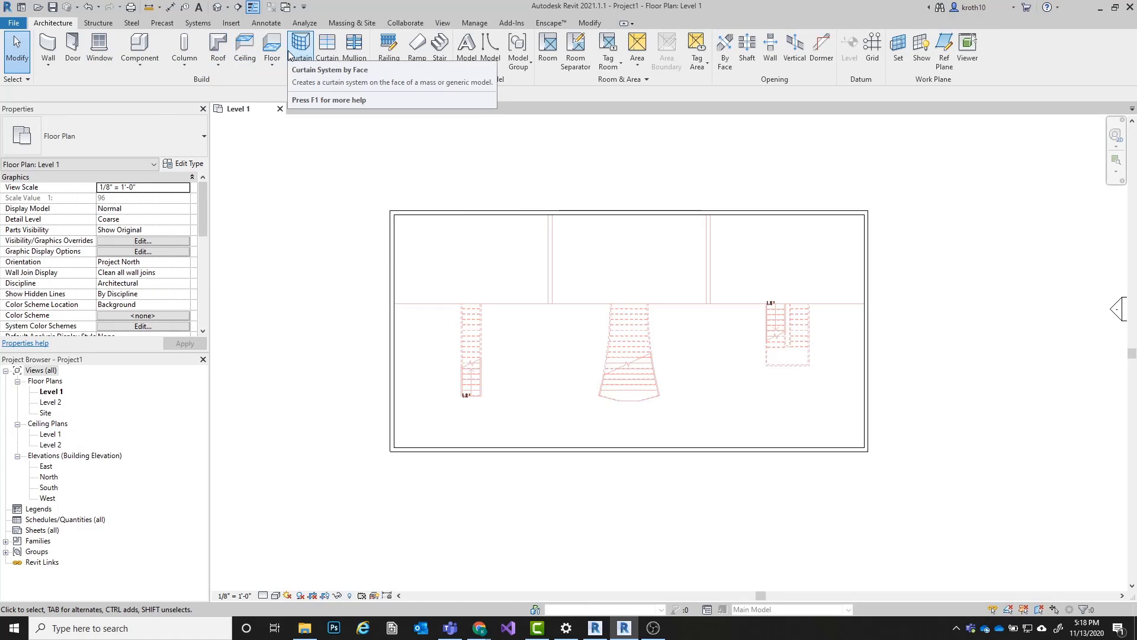
click(272, 42)
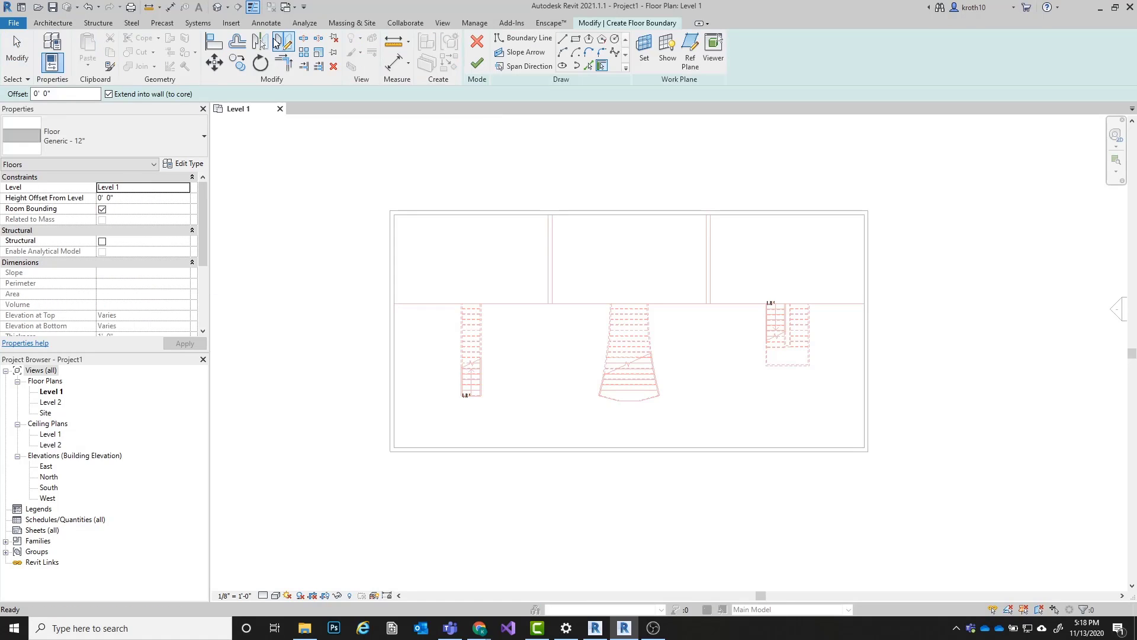
click(574, 44)
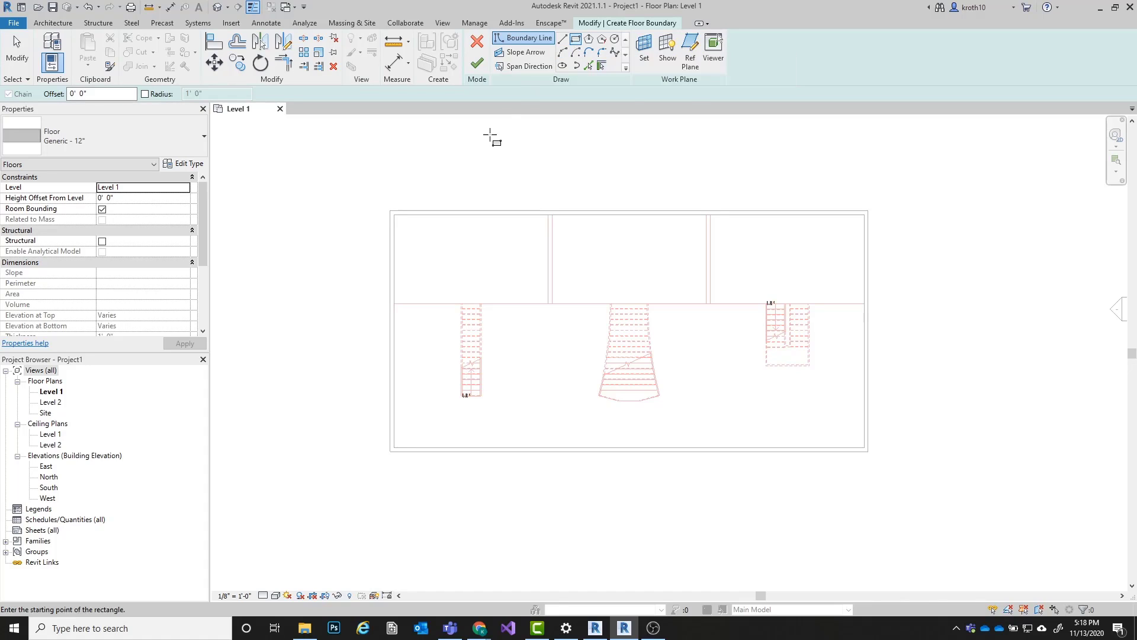
click(389, 210)
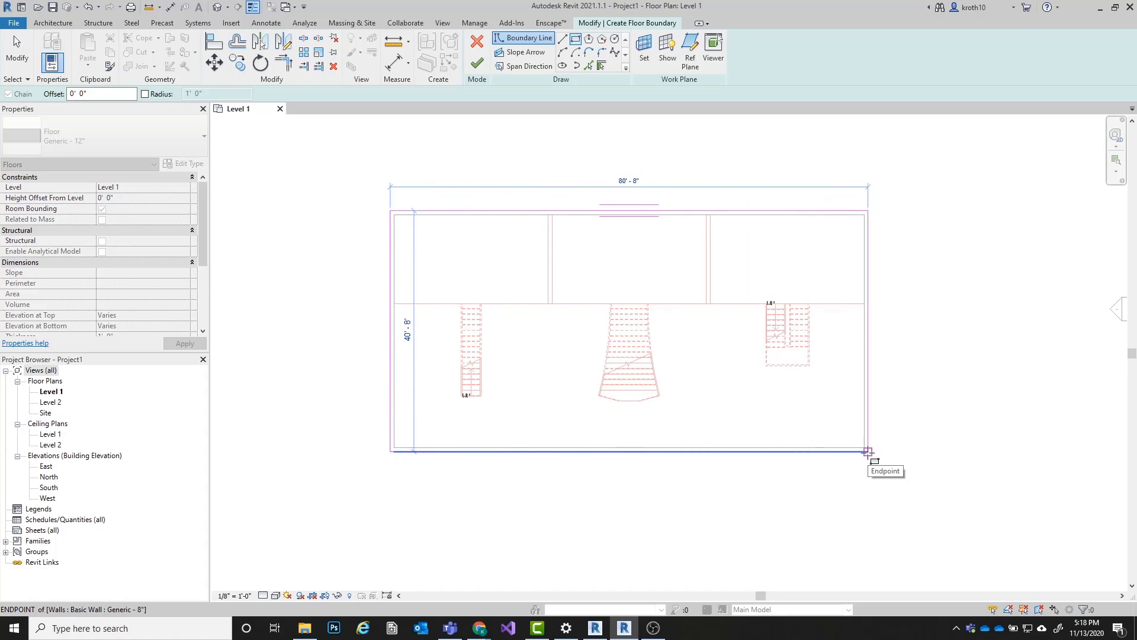
click(867, 452)
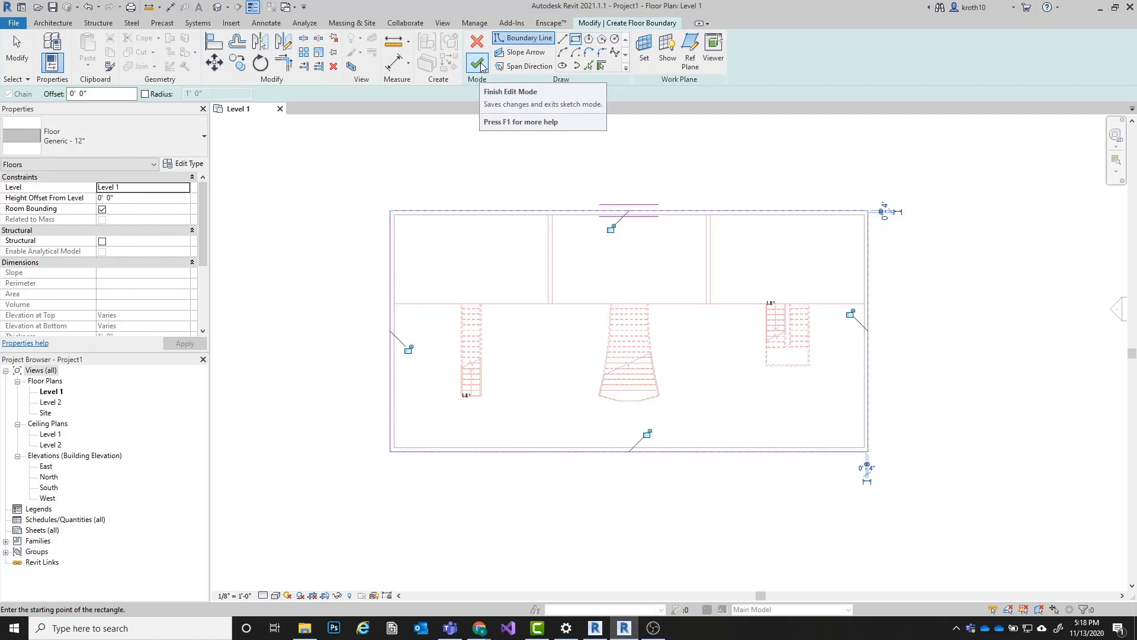
click(478, 62)
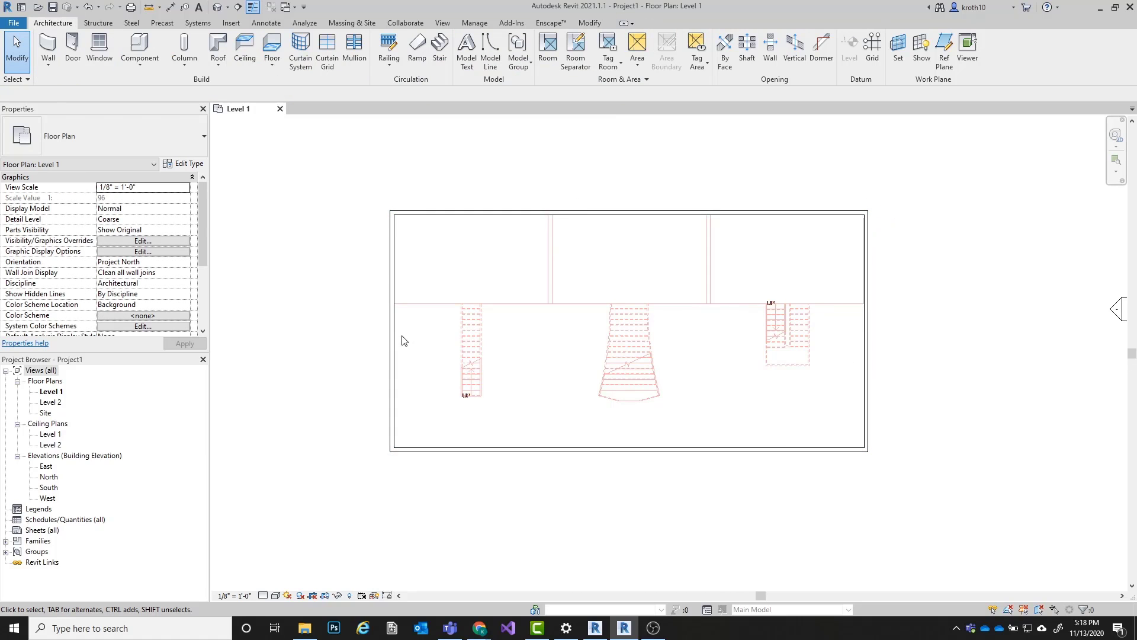
Step: Open the default 3D view and examine the exterior walls and the Level 1 floor from several angles
middle_drag(909, 329, 891, 322)
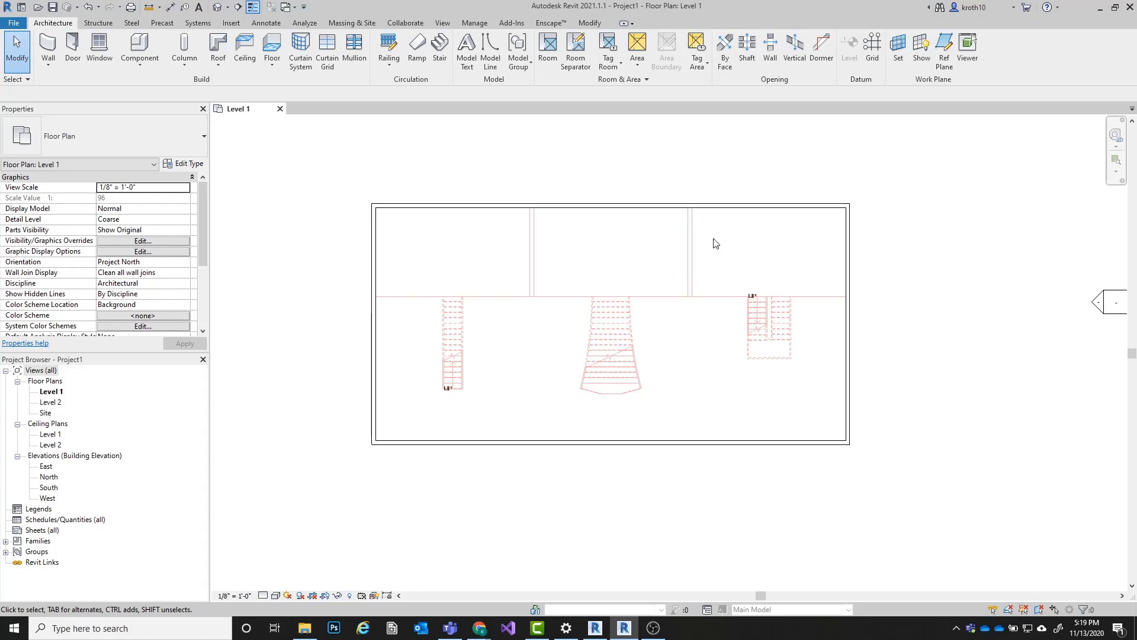
click(217, 11)
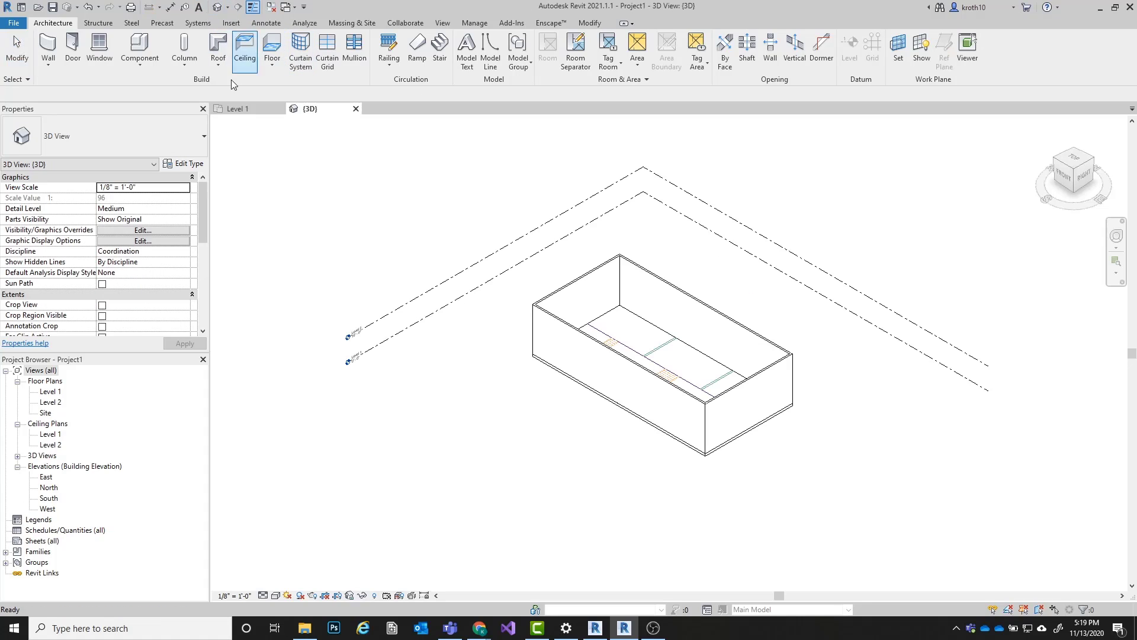
shift+middle_drag(430, 289, 713, 327)
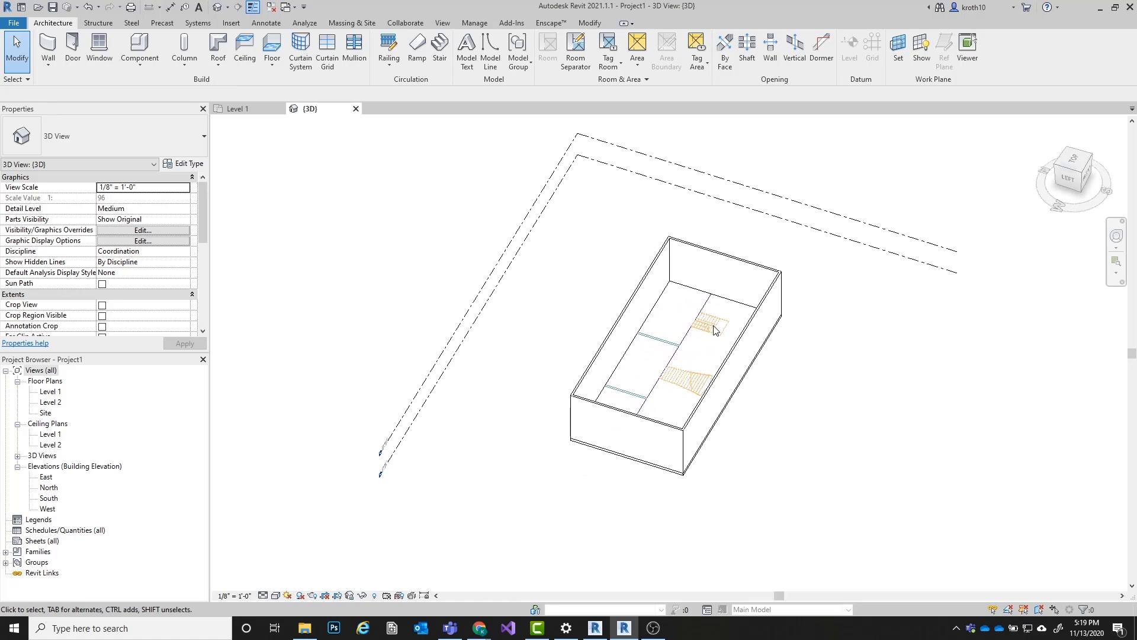
scroll(683, 391, up, 3)
shift+middle_drag(683, 393, 691, 378)
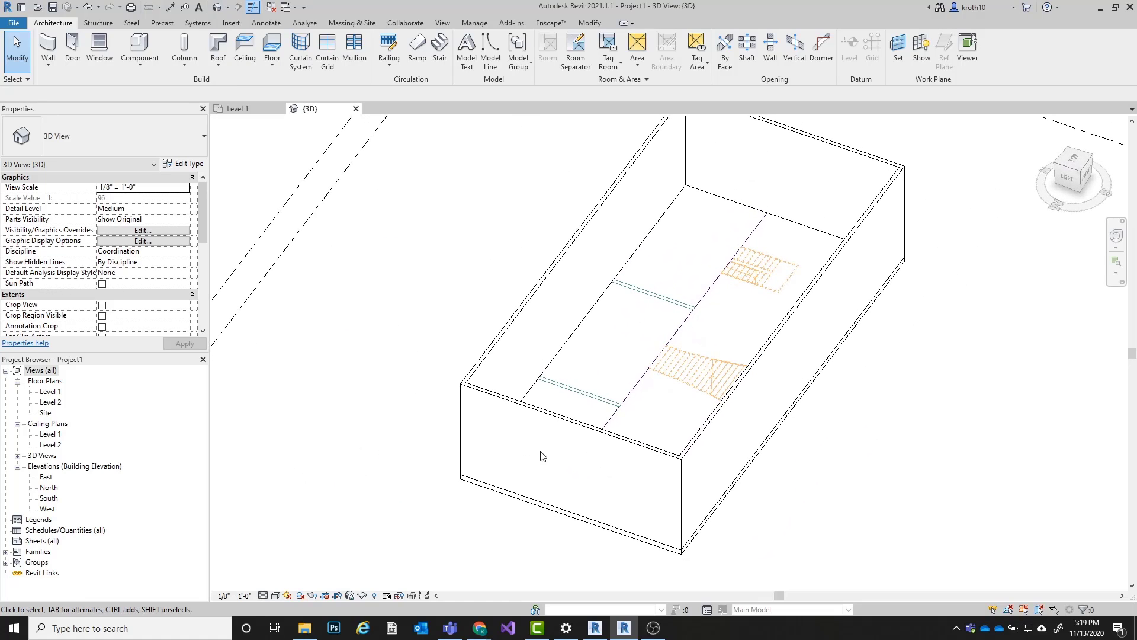
click(619, 535)
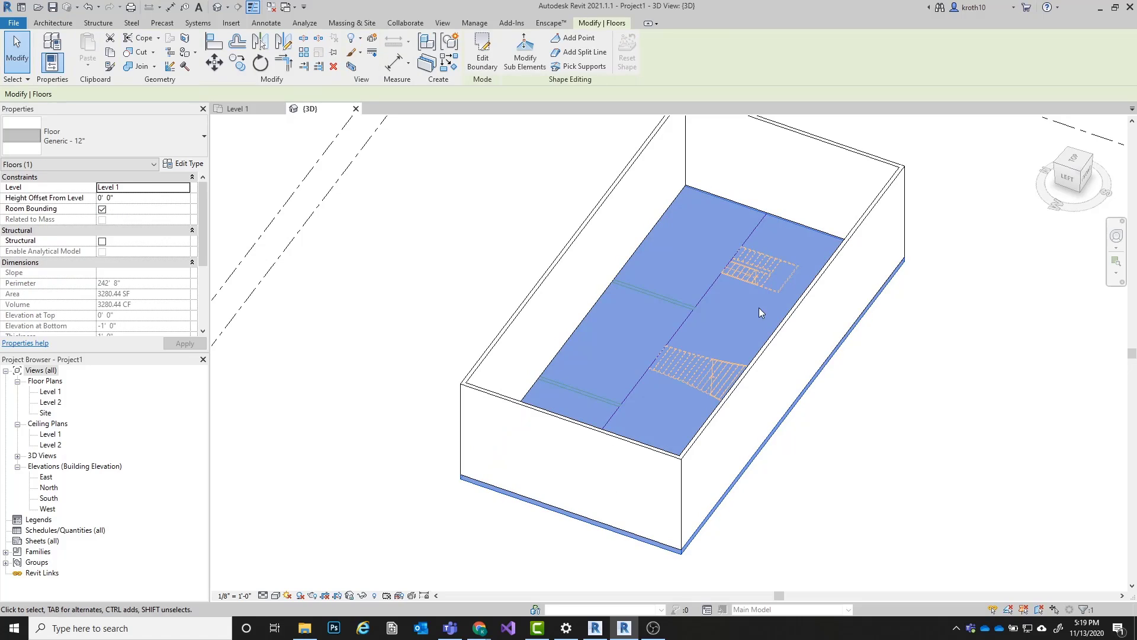
shift+middle_drag(758, 307, 740, 318)
key(Escape)
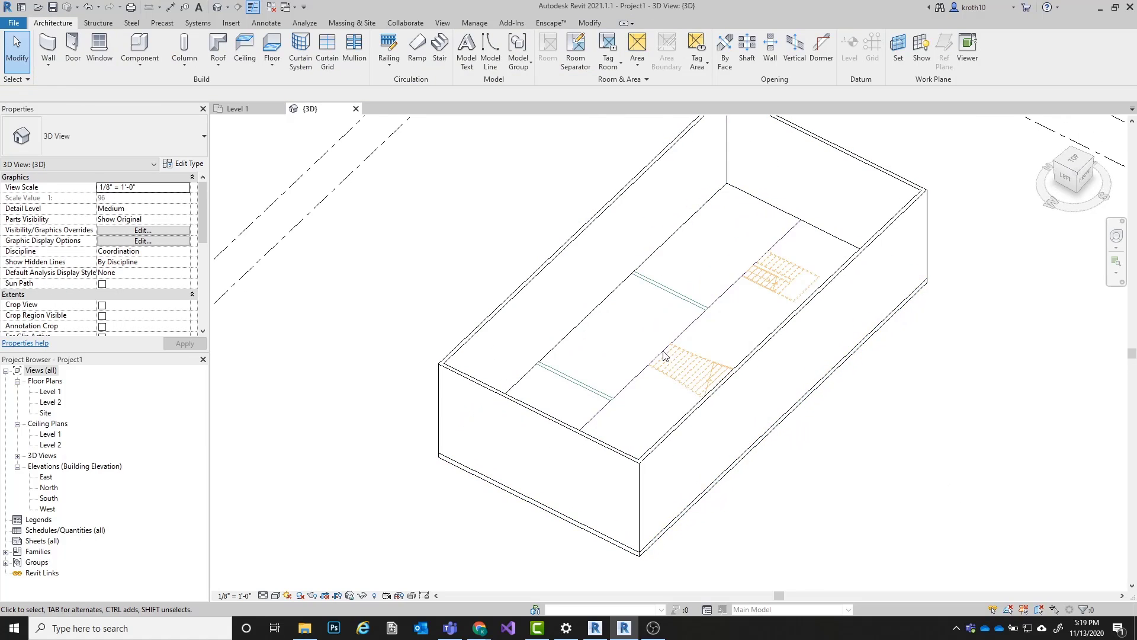
scroll(663, 355, up, 3)
scroll(645, 439, down, 3)
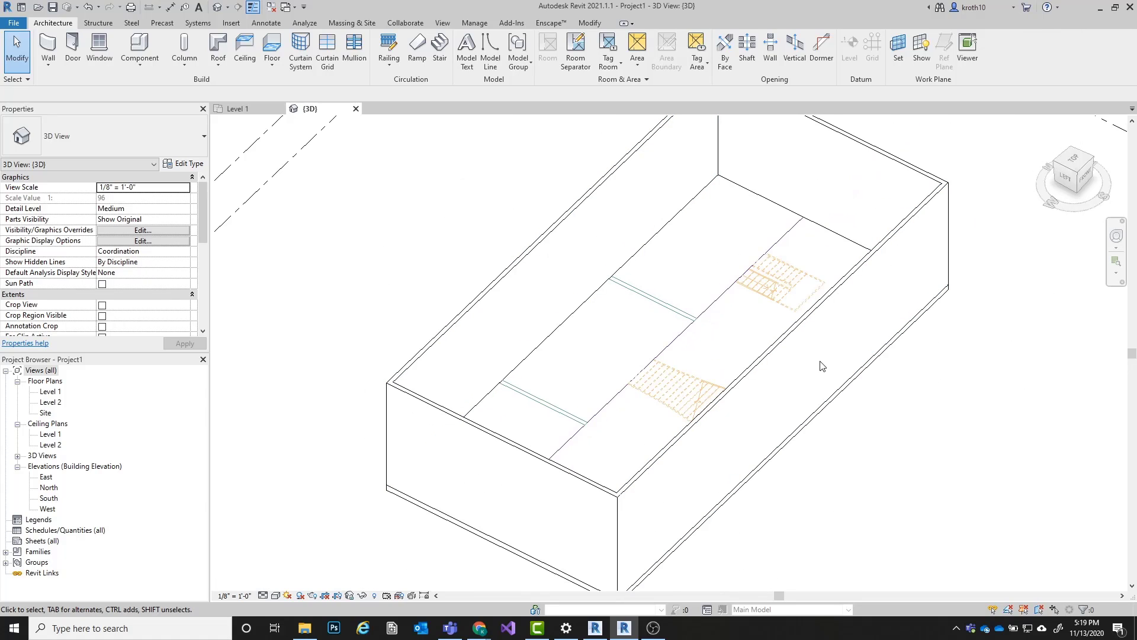
scroll(800, 372, down, 2)
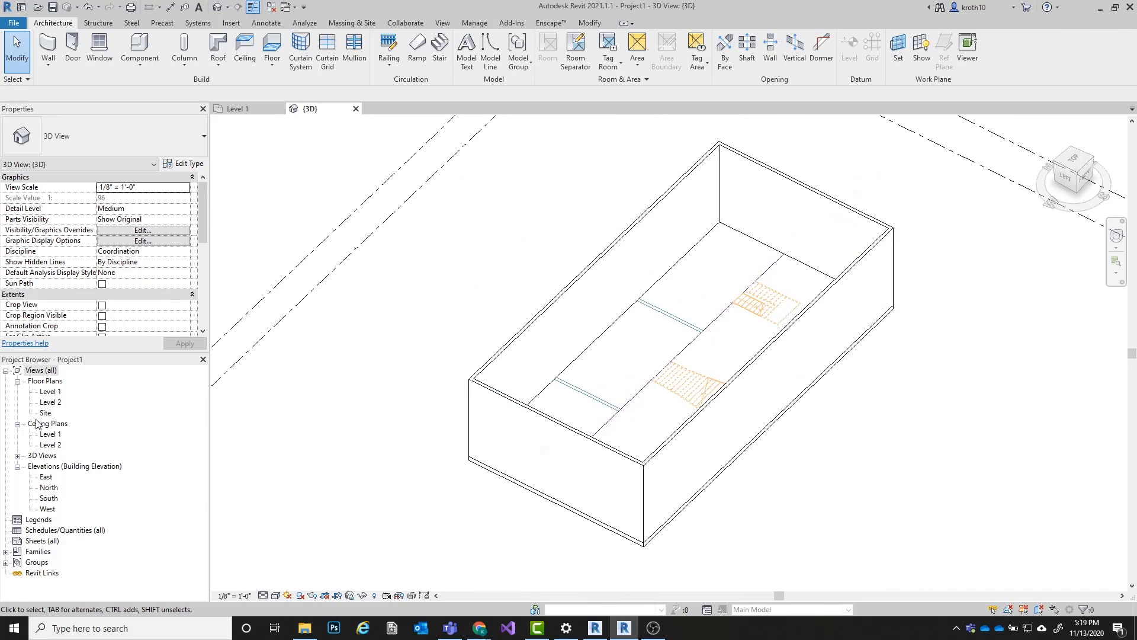
Step: Create a Generic - 12" floor on Level 2 with a 79'-4" by 15'-0" rectangular boundary between the north wall's inner face and the underlay's long interior line
click(49, 403)
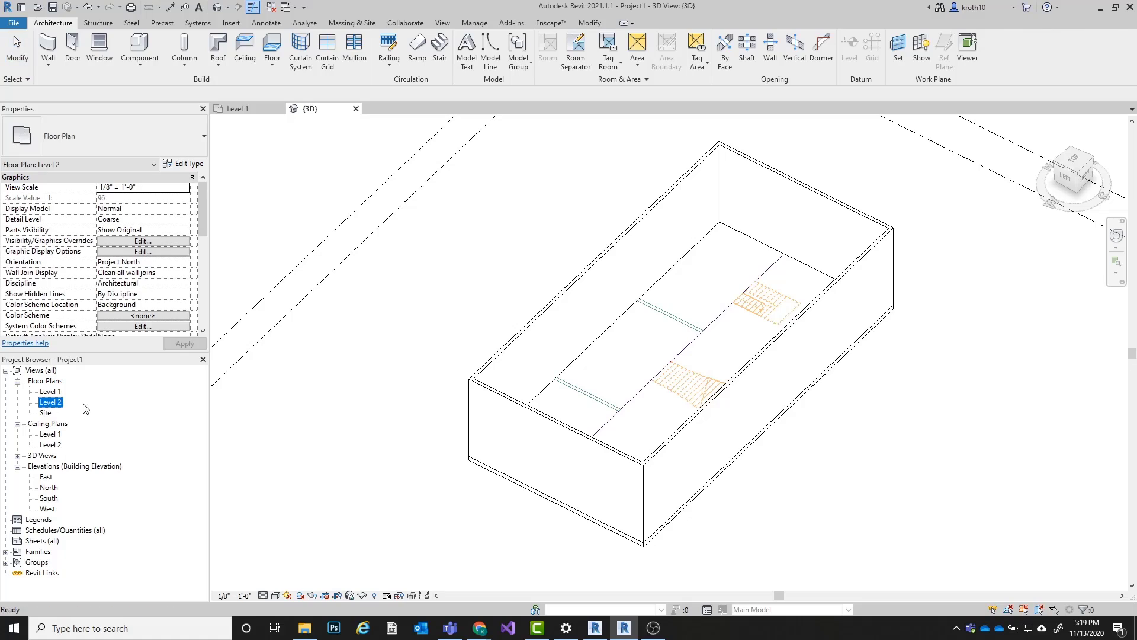
double_click(50, 403)
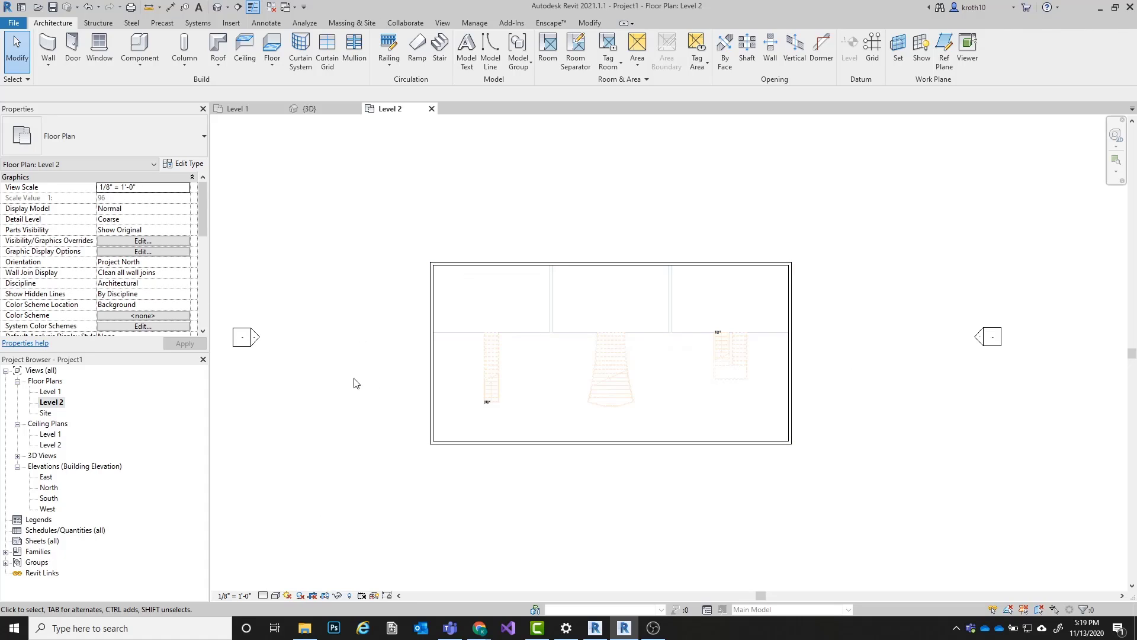
scroll(744, 375, up, 2)
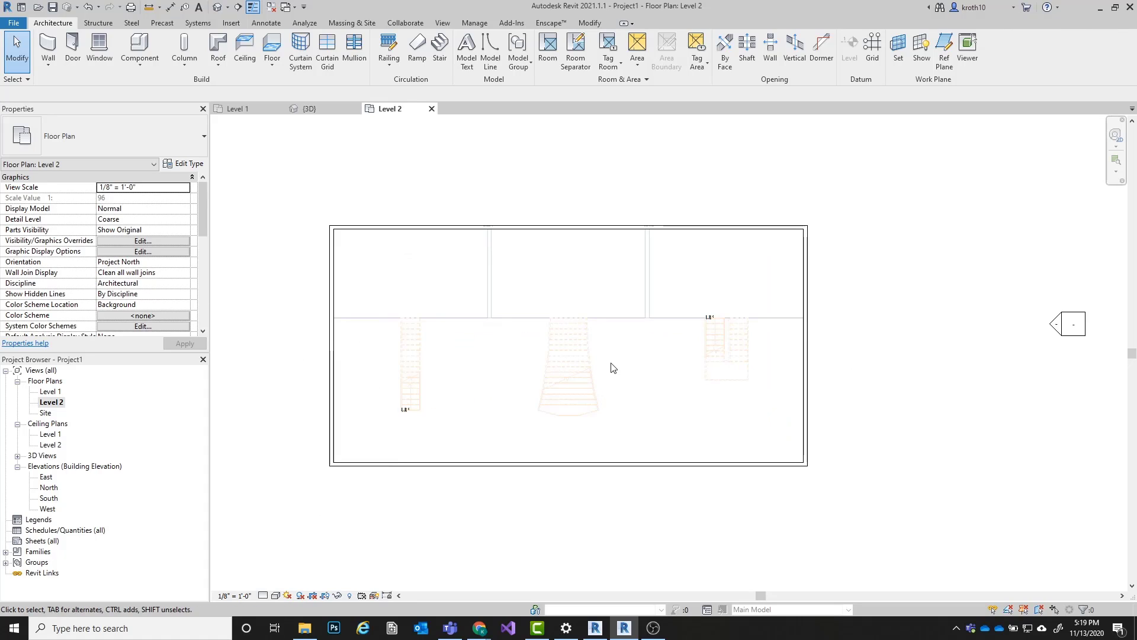
scroll(471, 314, up, 2)
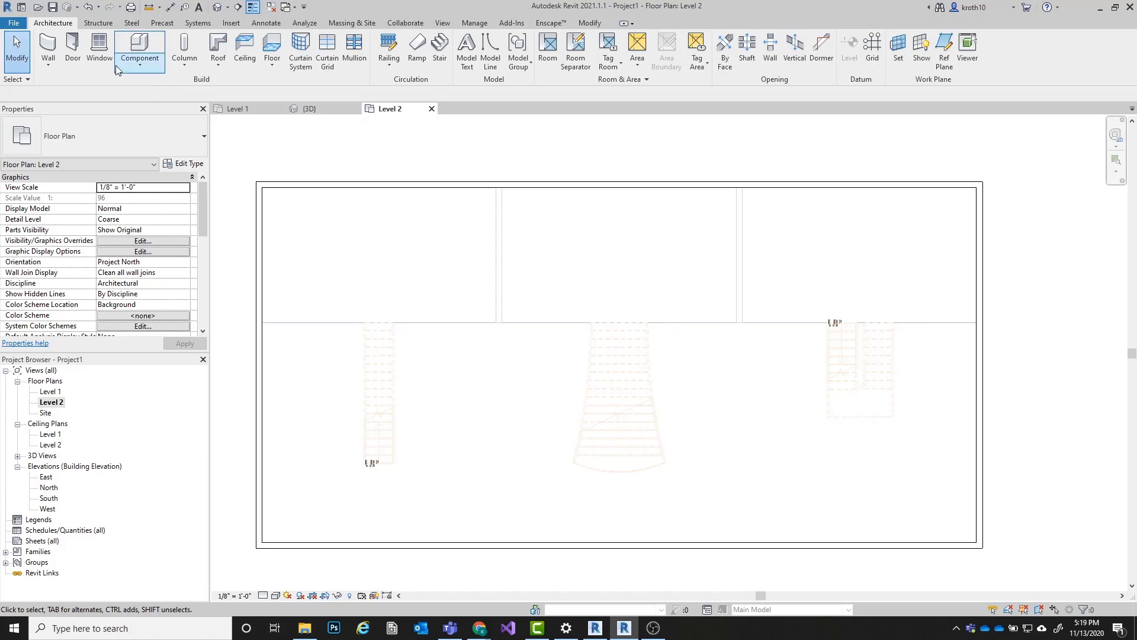
click(269, 47)
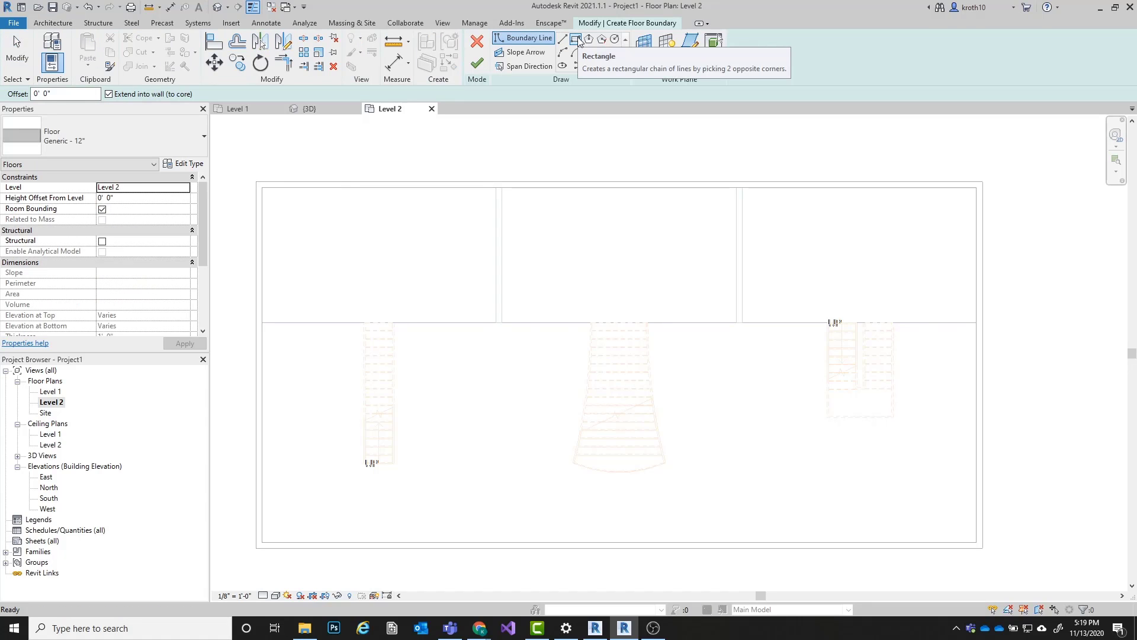
click(576, 40)
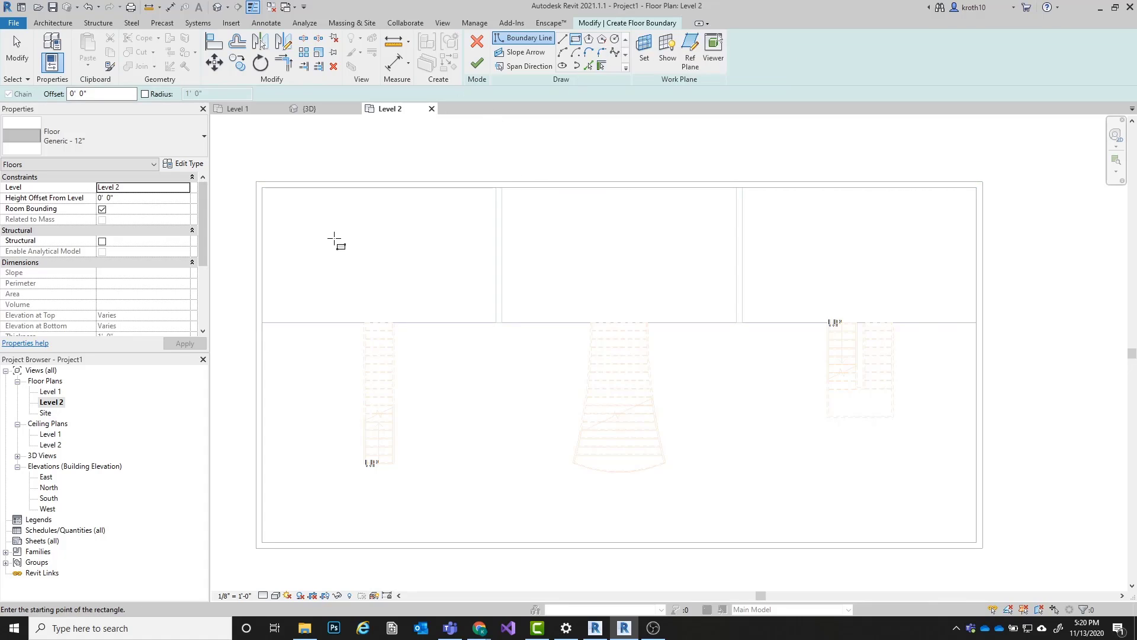
click(263, 187)
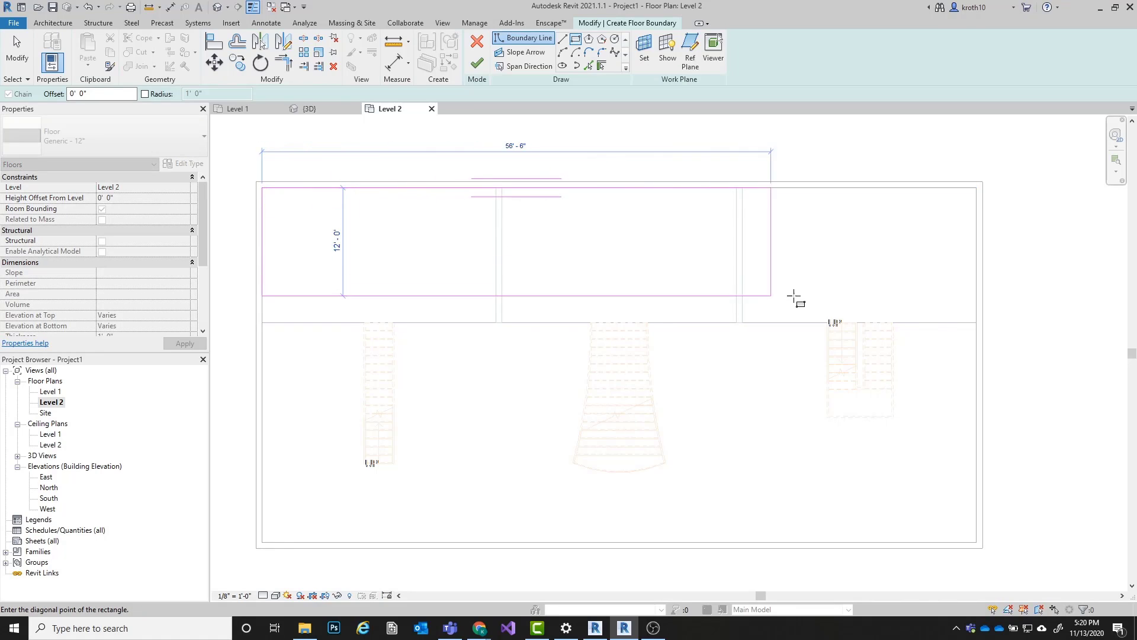
click(975, 323)
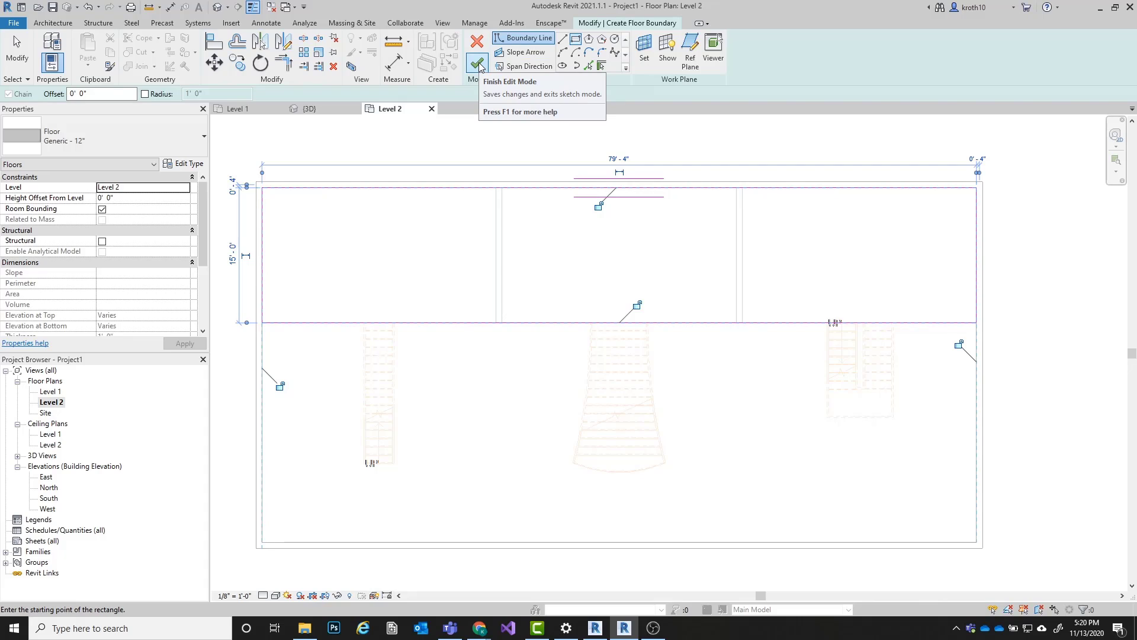
click(477, 63)
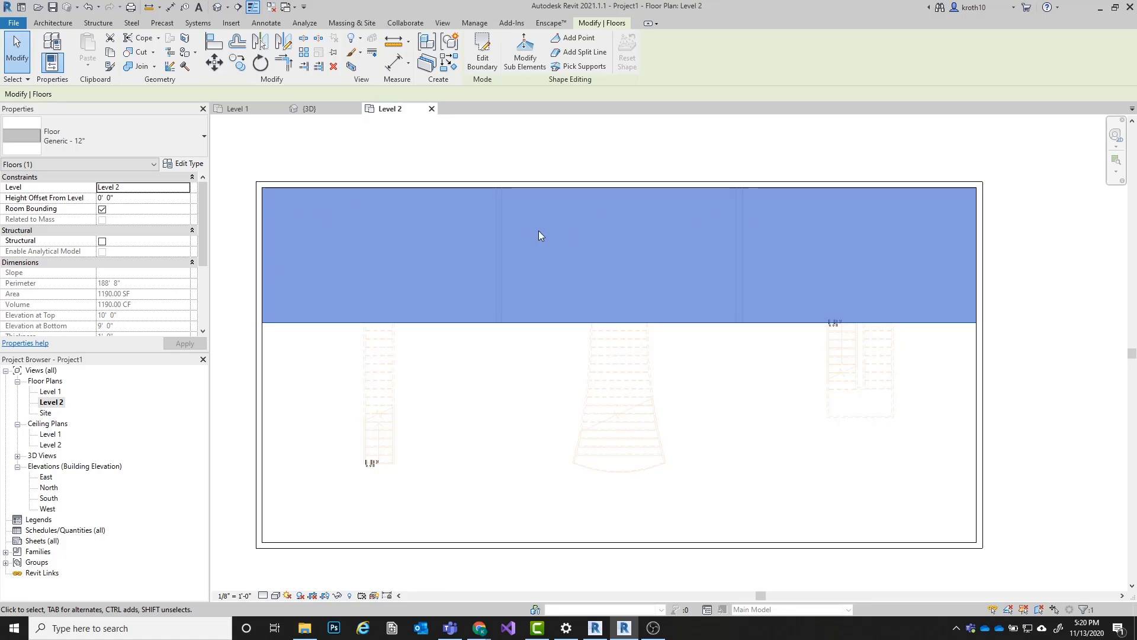
click(292, 162)
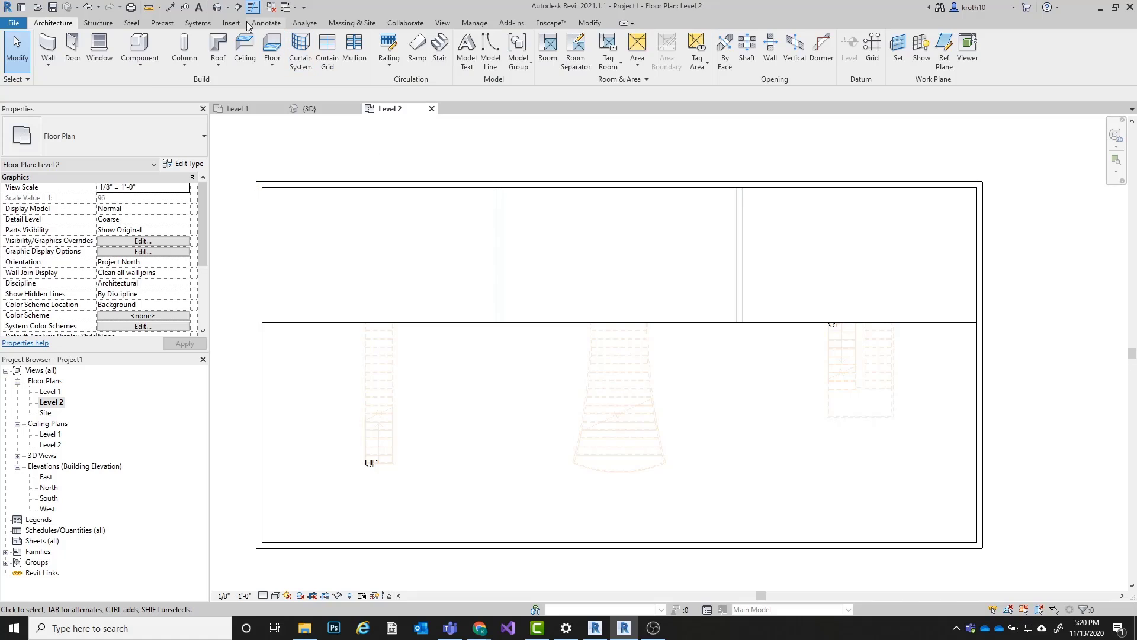
Step: Examine the partial Level 2 floor in the 3D view from several angles, including its position relative to the level lines
click(307, 109)
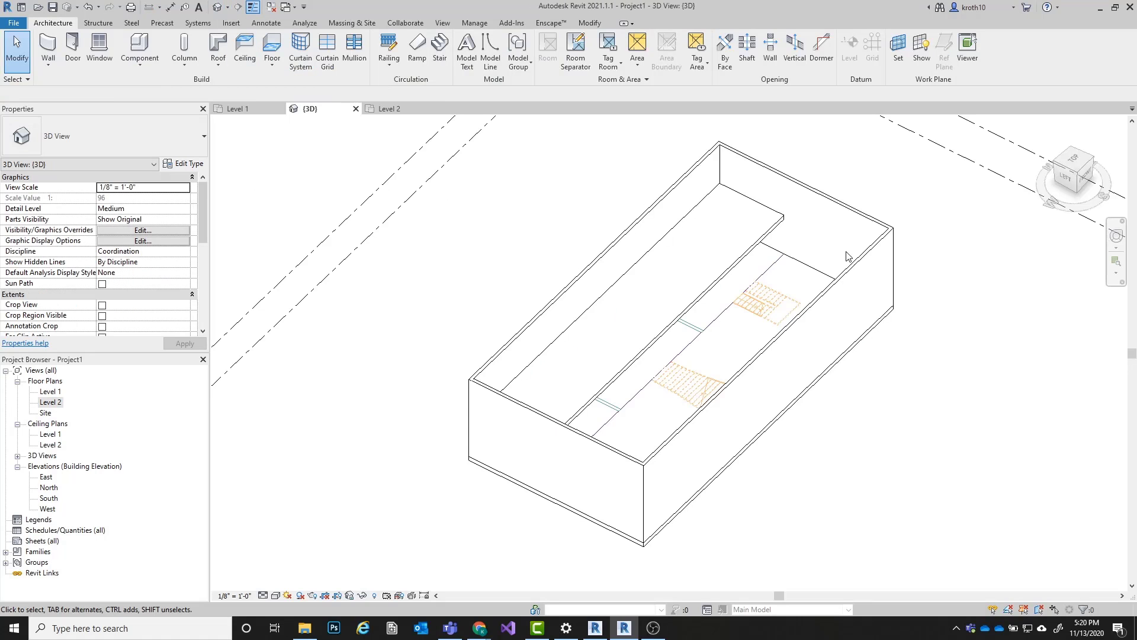
shift+middle_drag(834, 238, 840, 206)
scroll(793, 230, up, 2)
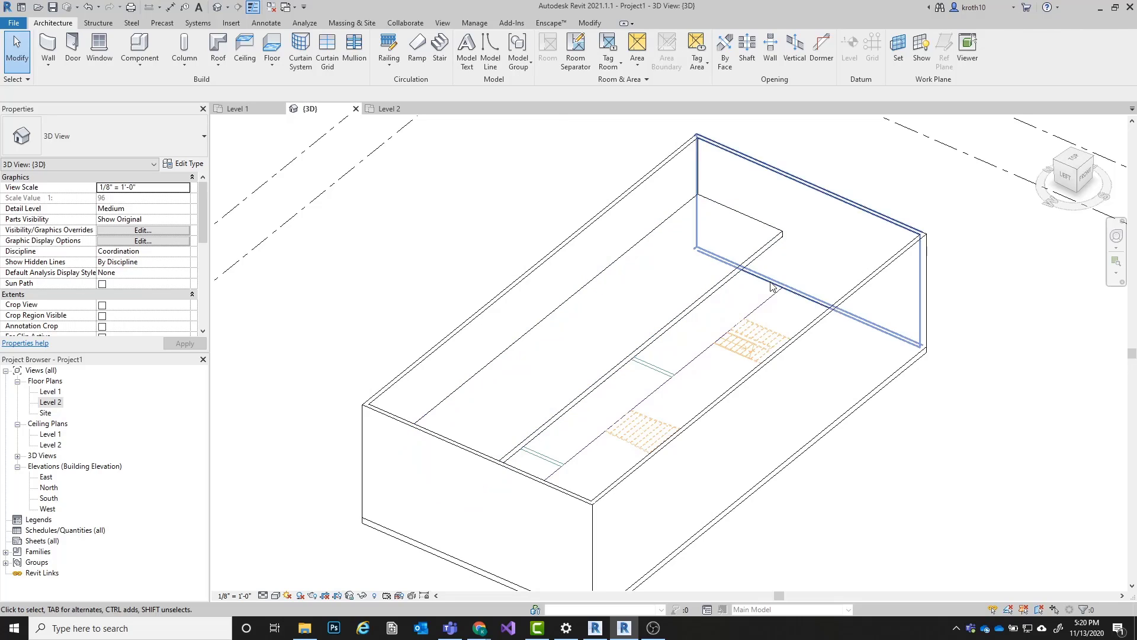
shift+middle_drag(770, 226, 760, 260)
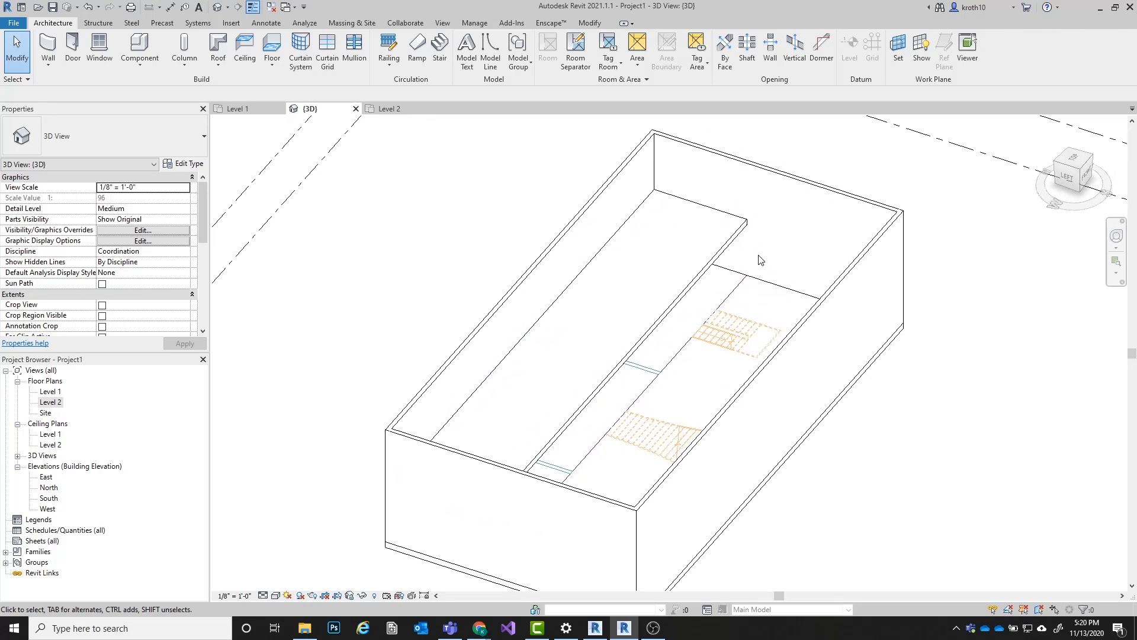
click(733, 228)
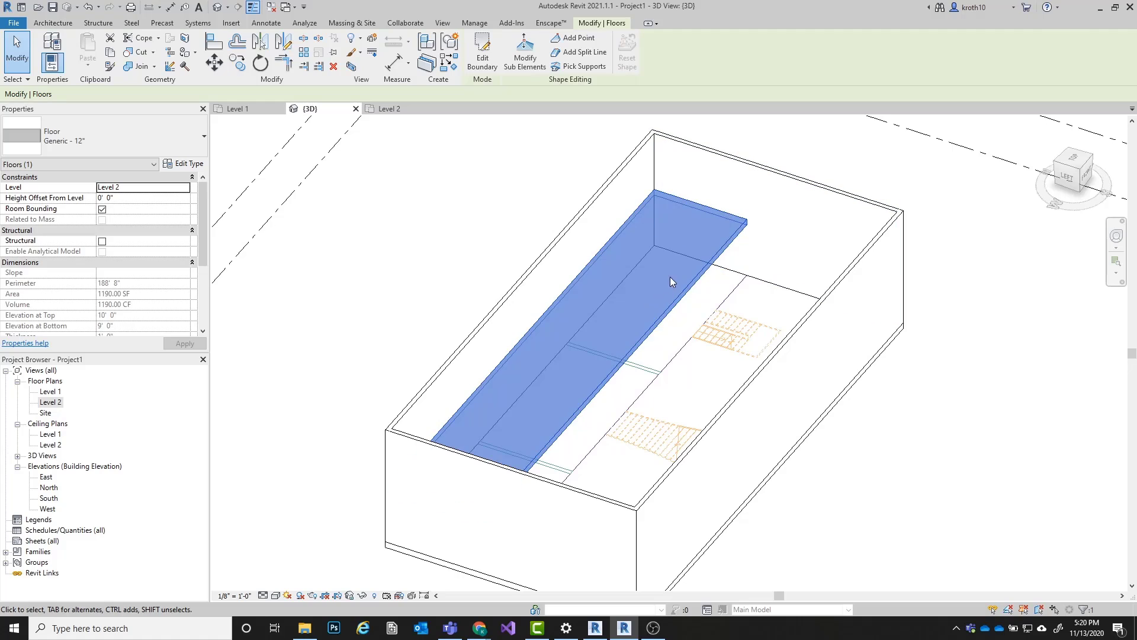
scroll(681, 278, down, 2)
shift+middle_drag(745, 305, 416, 268)
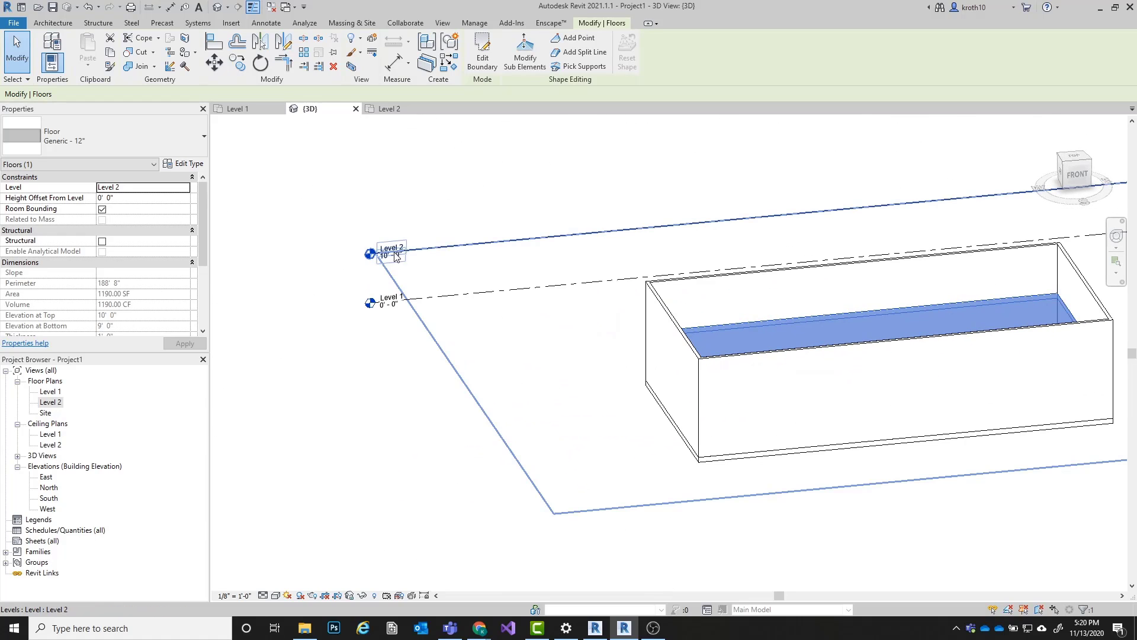
click(324, 396)
scroll(334, 383, down, 4)
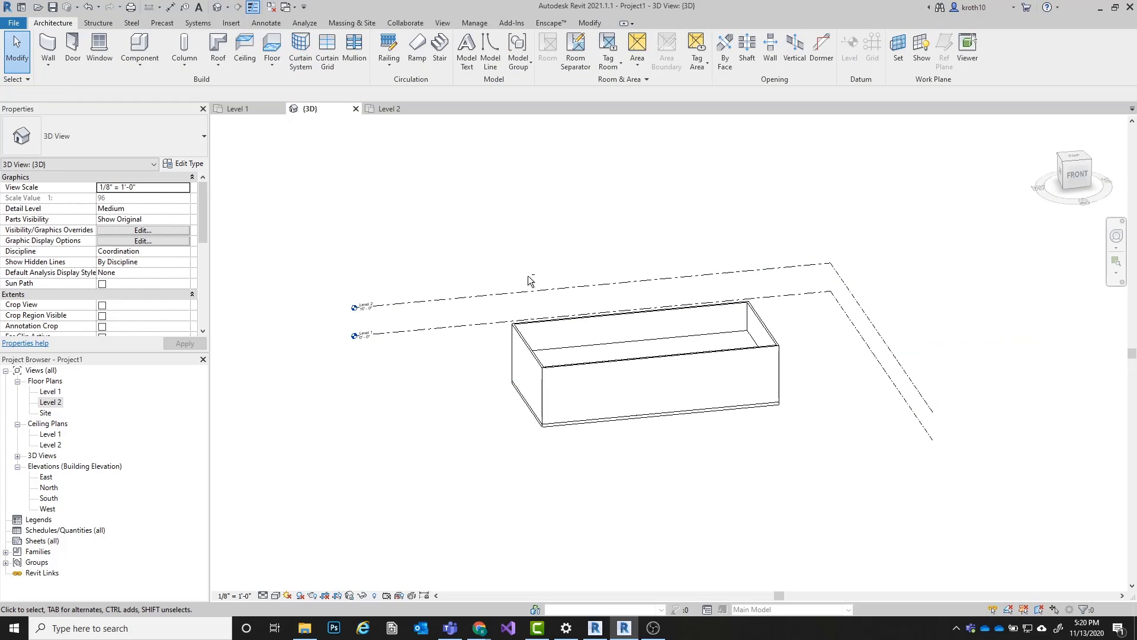
shift+middle_drag(528, 277, 592, 371)
scroll(640, 396, up, 3)
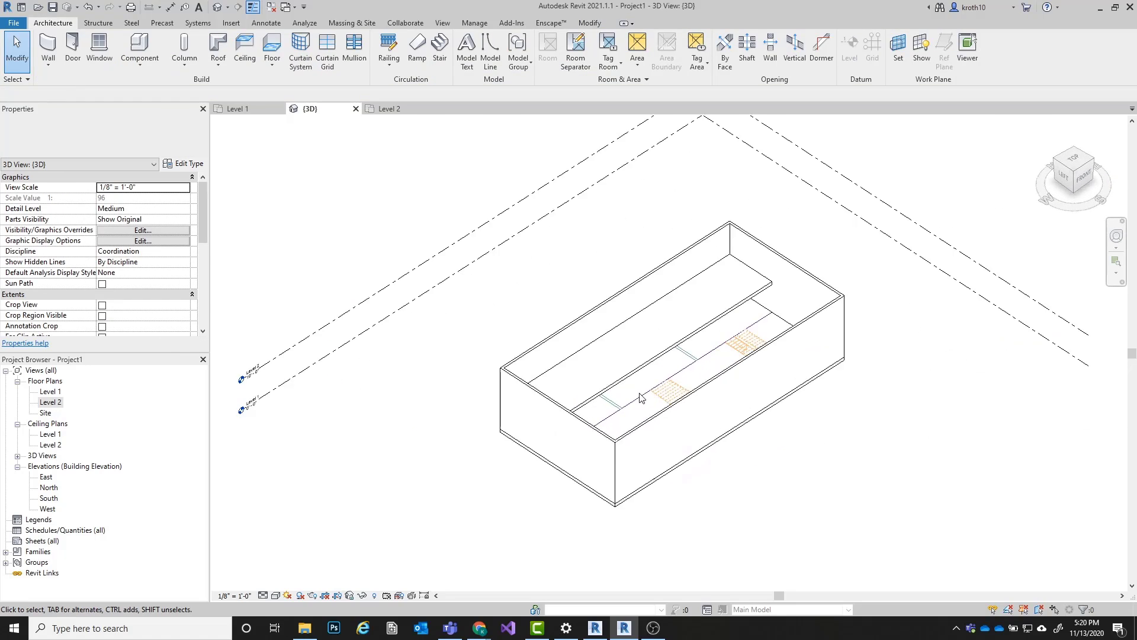
Step: Set the 3D view's visual style to Shaded and inspect the walls and both floors
click(276, 594)
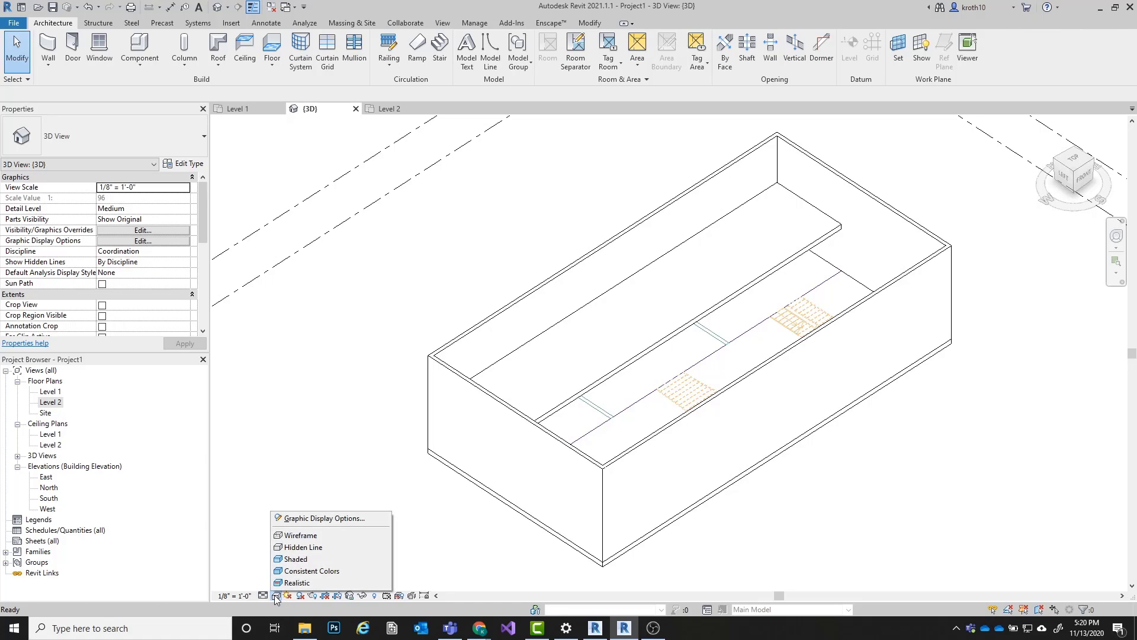
click(297, 563)
shift+middle_drag(893, 257, 866, 177)
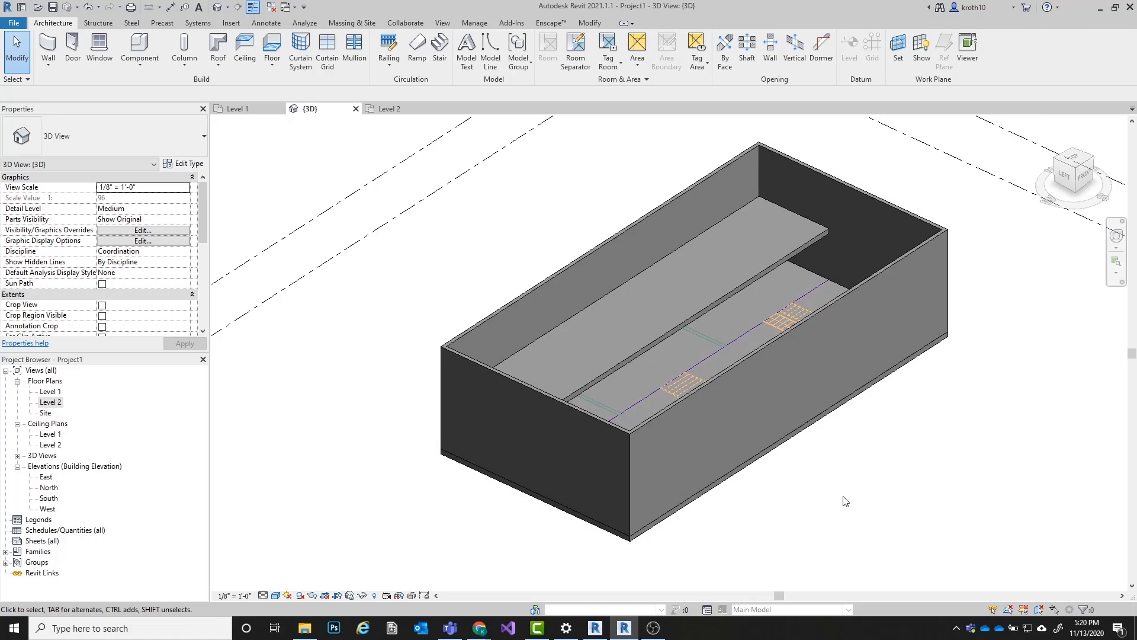
middle_drag(839, 367, 777, 379)
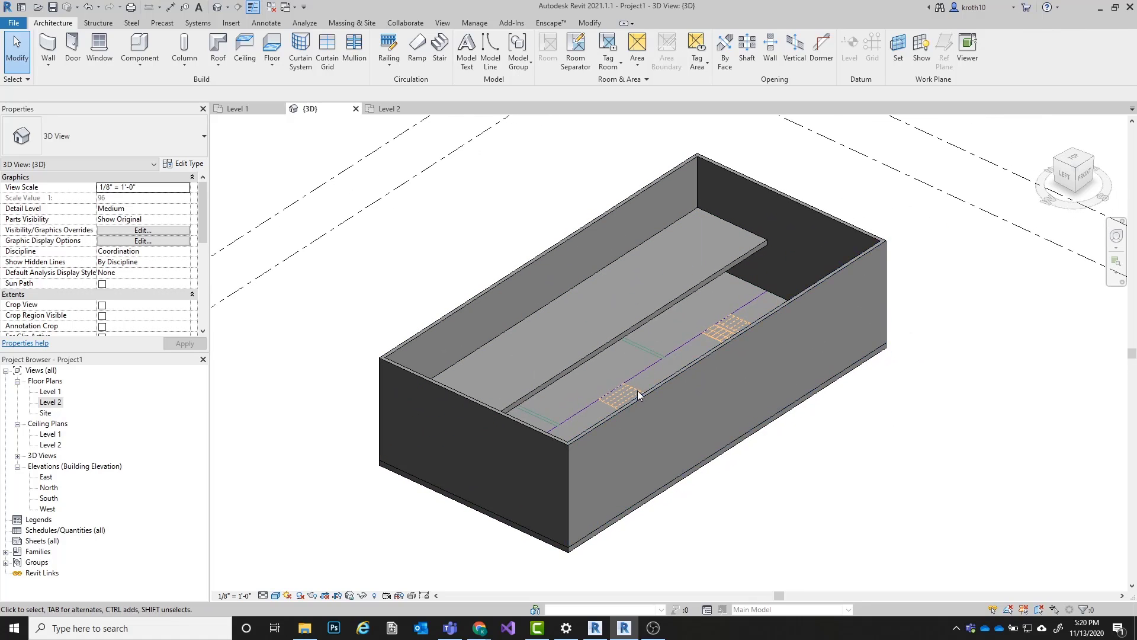
Step: On Level 2, draw a 15'-0" long Generic - 8" wall, 20' high, along the western partition's centerline in the underlay, ending at the floor edge
double_click(51, 402)
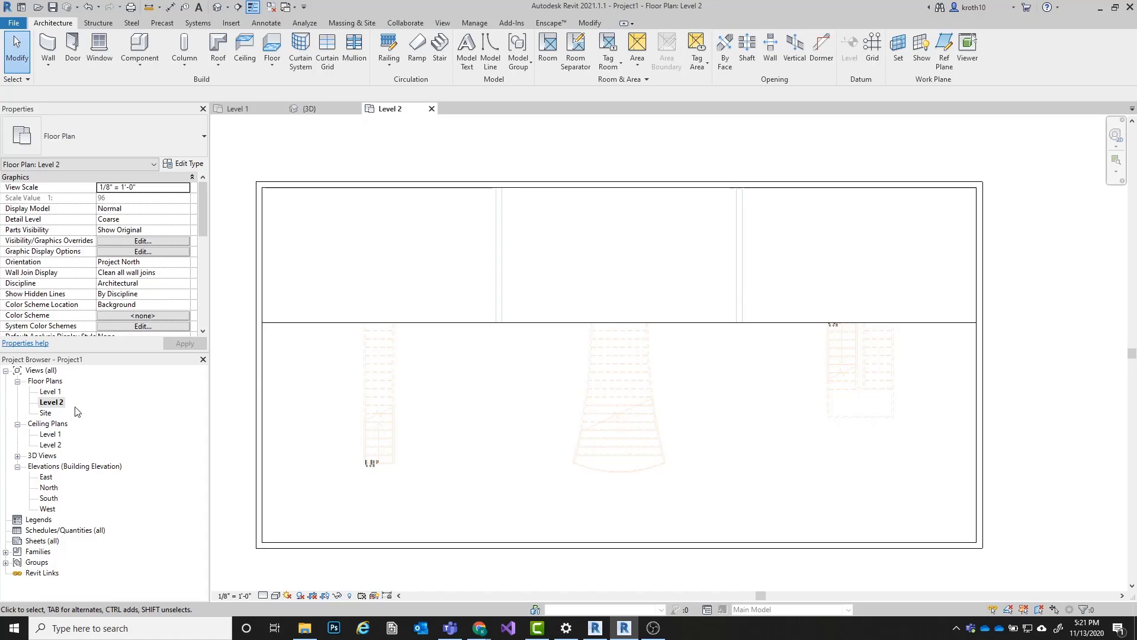
middle_drag(778, 406, 706, 377)
scroll(151, 270, down, 4)
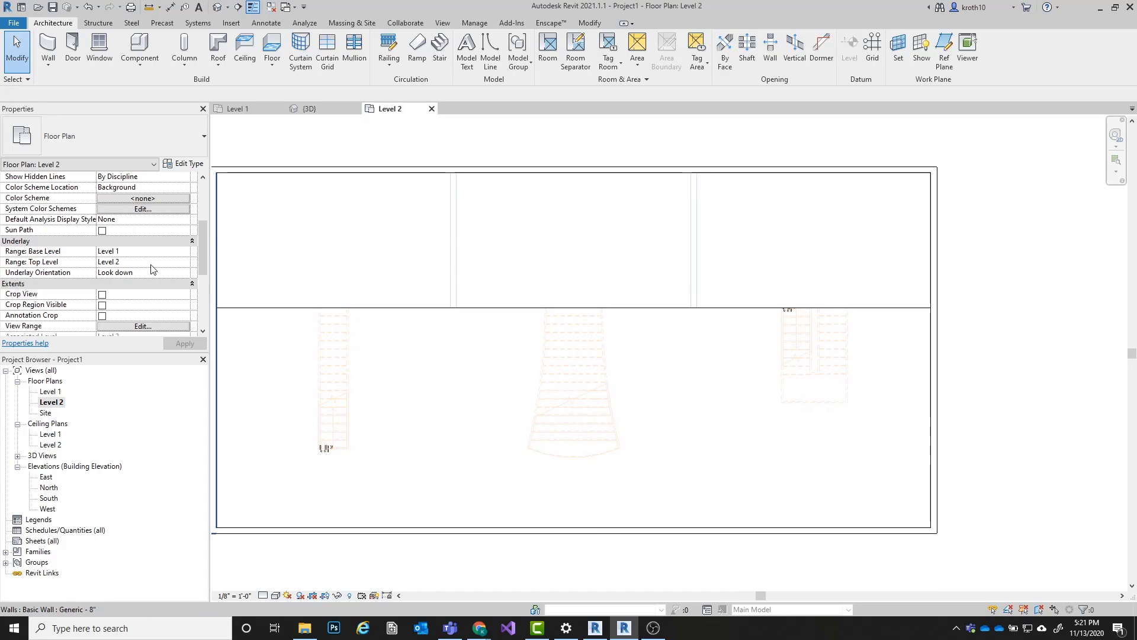
scroll(151, 250, down, 1)
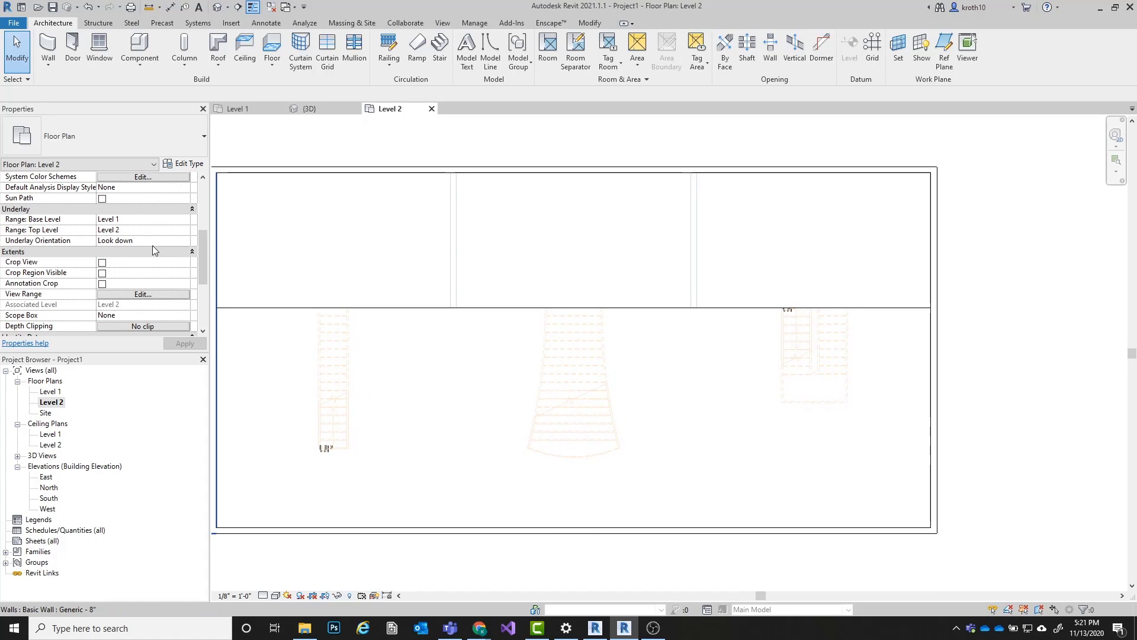
scroll(151, 245, up, 1)
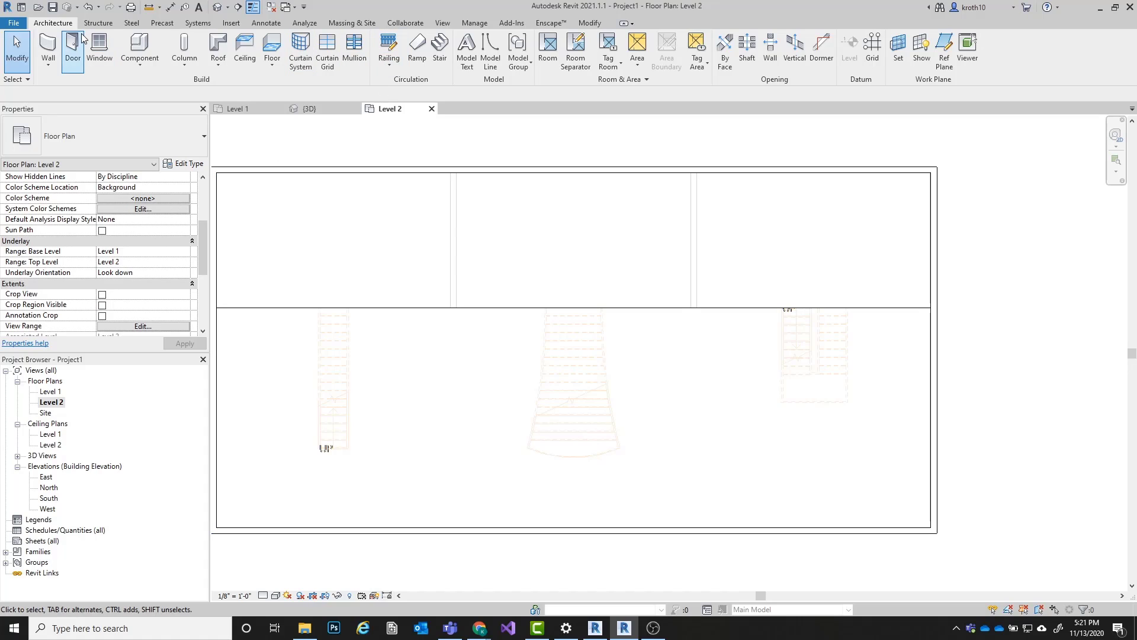
click(48, 44)
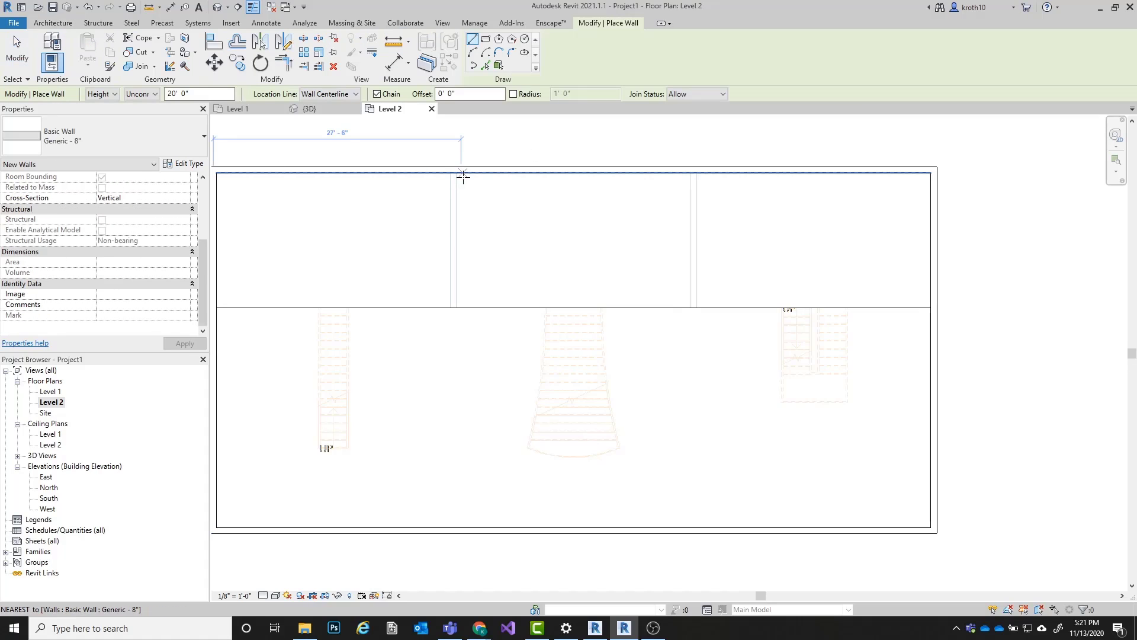
scroll(446, 180, up, 2)
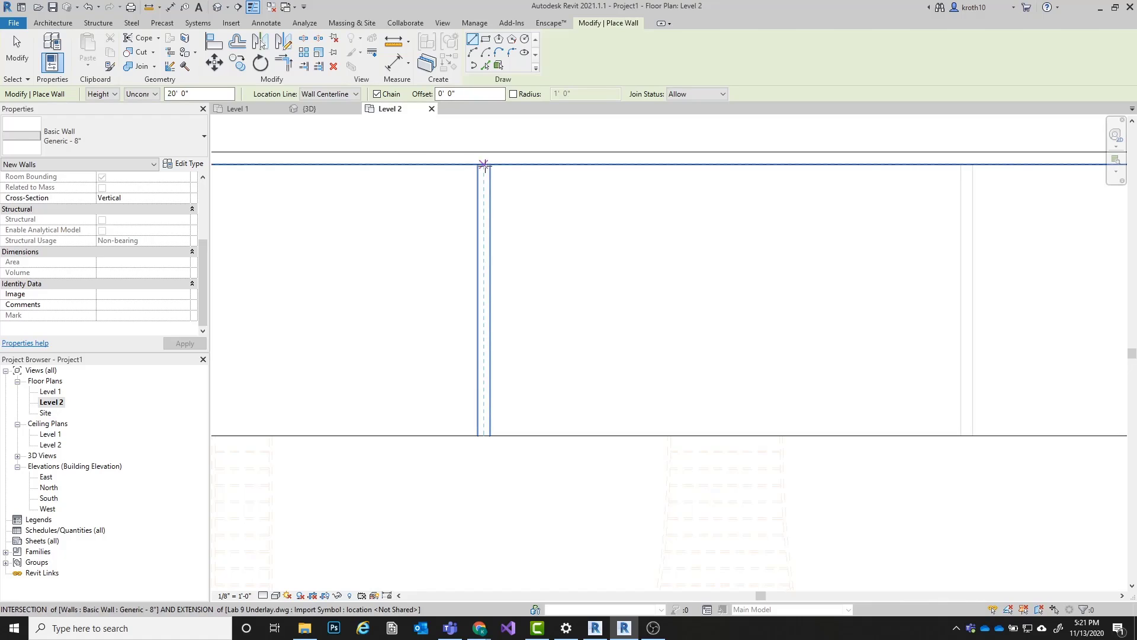
click(483, 164)
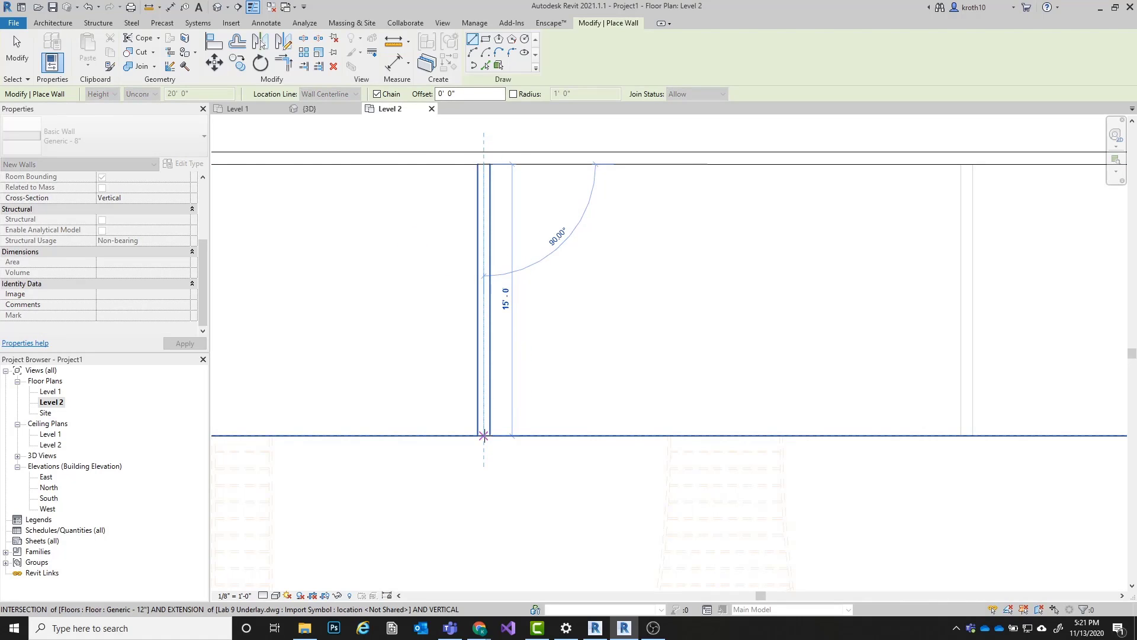
click(483, 436)
key(Escape)
key(Escape)
Step: Draw a second Generic - 8" wall, 20' high, along the eastern partition's centerline, from the north wall to the Level 2 floor edge
scroll(409, 284, down, 2)
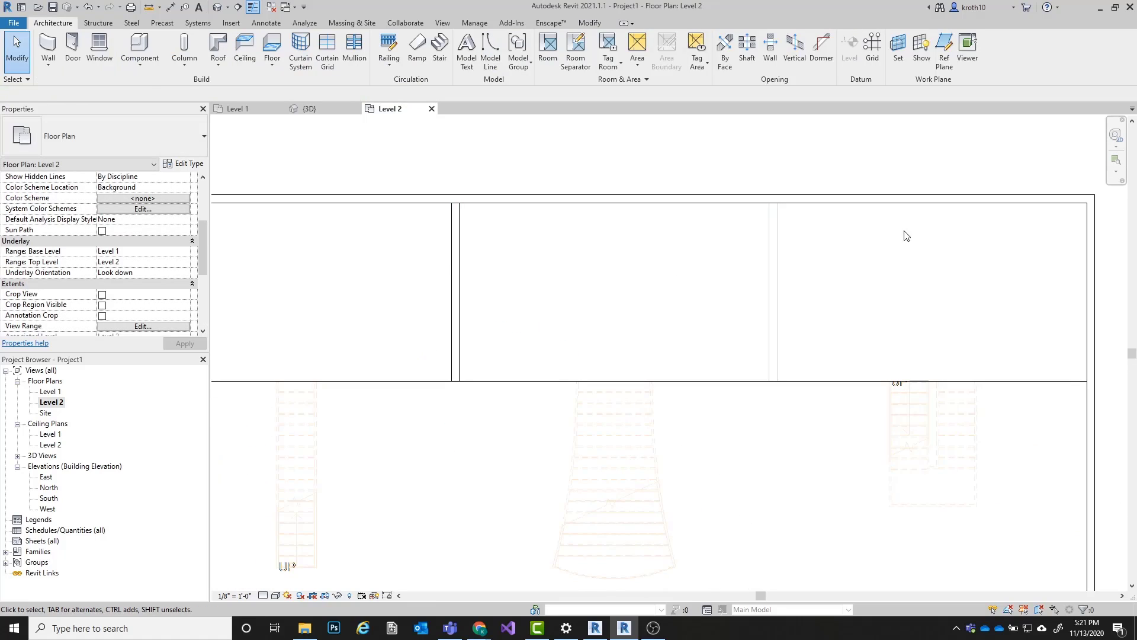
middle_drag(904, 236, 847, 233)
key(w)
key(a)
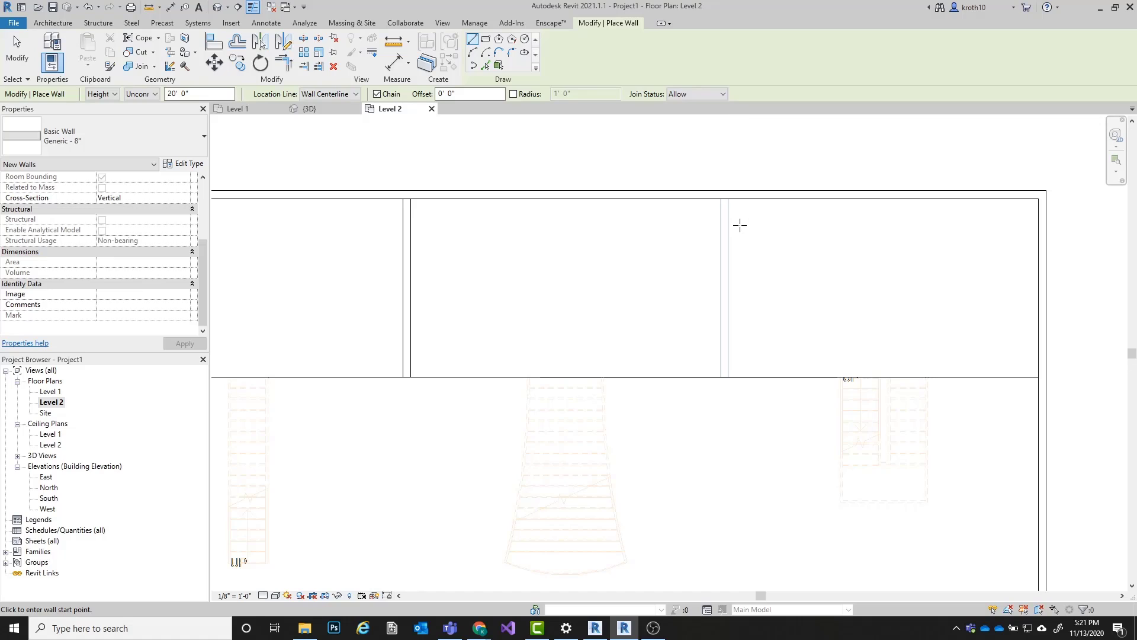
scroll(739, 224, up, 2)
click(719, 190)
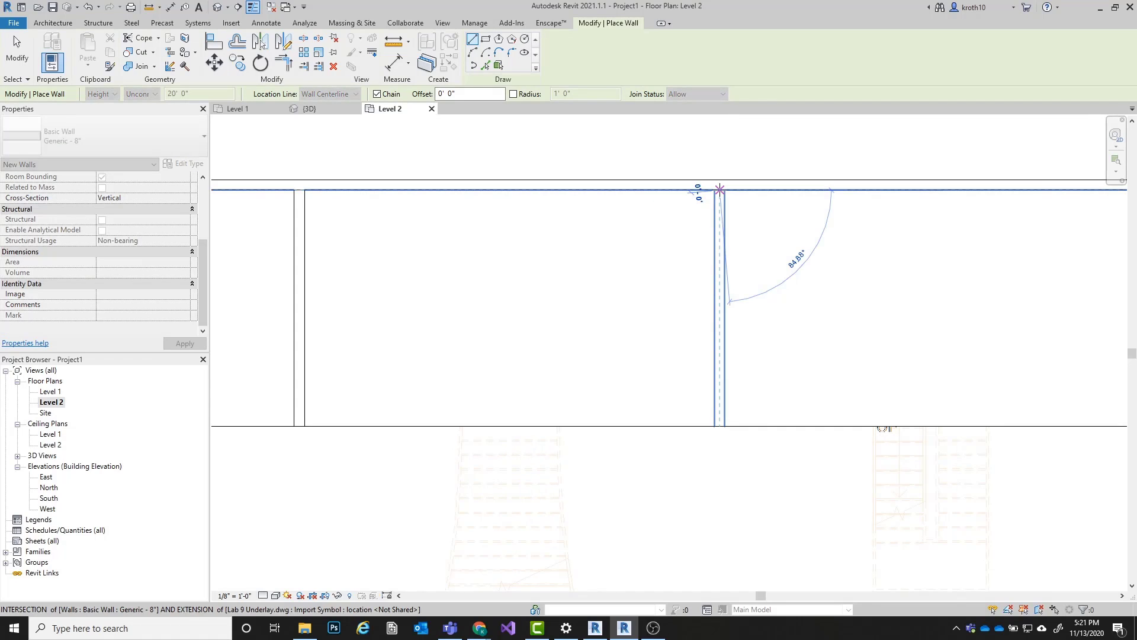
click(720, 426)
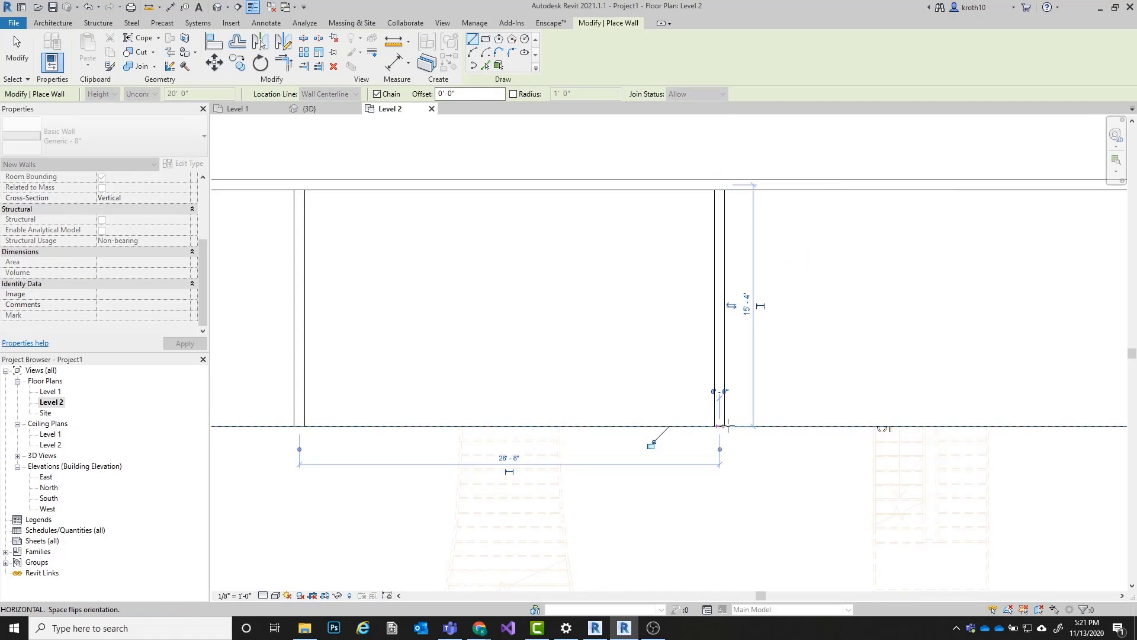
key(Escape)
key(Escape)
Step: In the 3D view, set the unconnected height of both Level 2 partition walls to 10' 0" and inspect them
scroll(637, 260, down, 4)
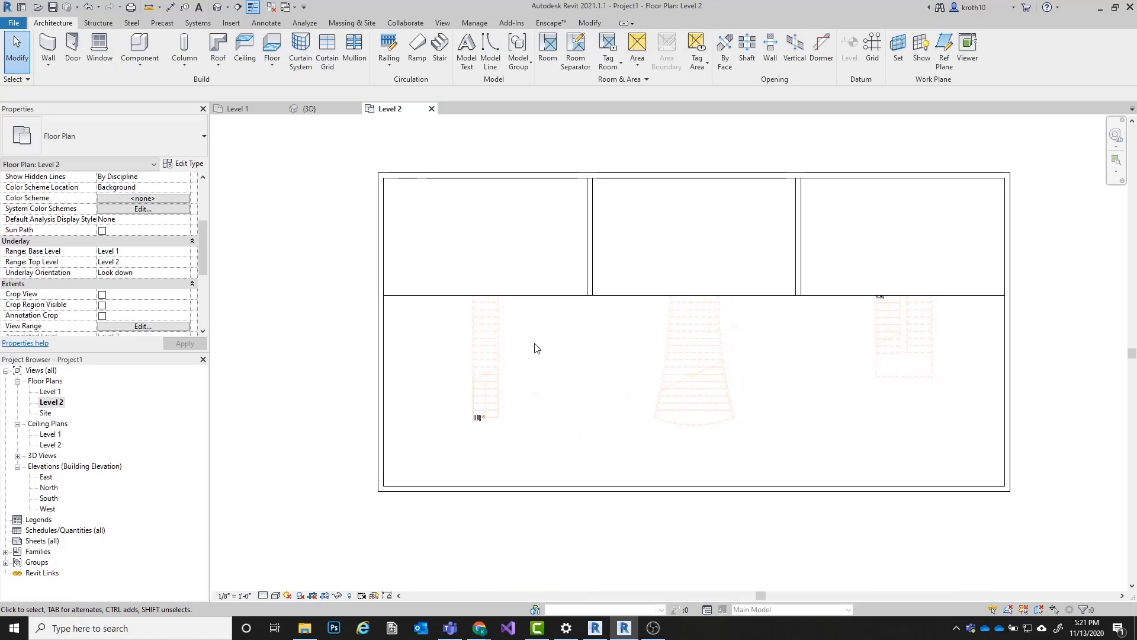
middle_drag(822, 225, 802, 232)
click(228, 10)
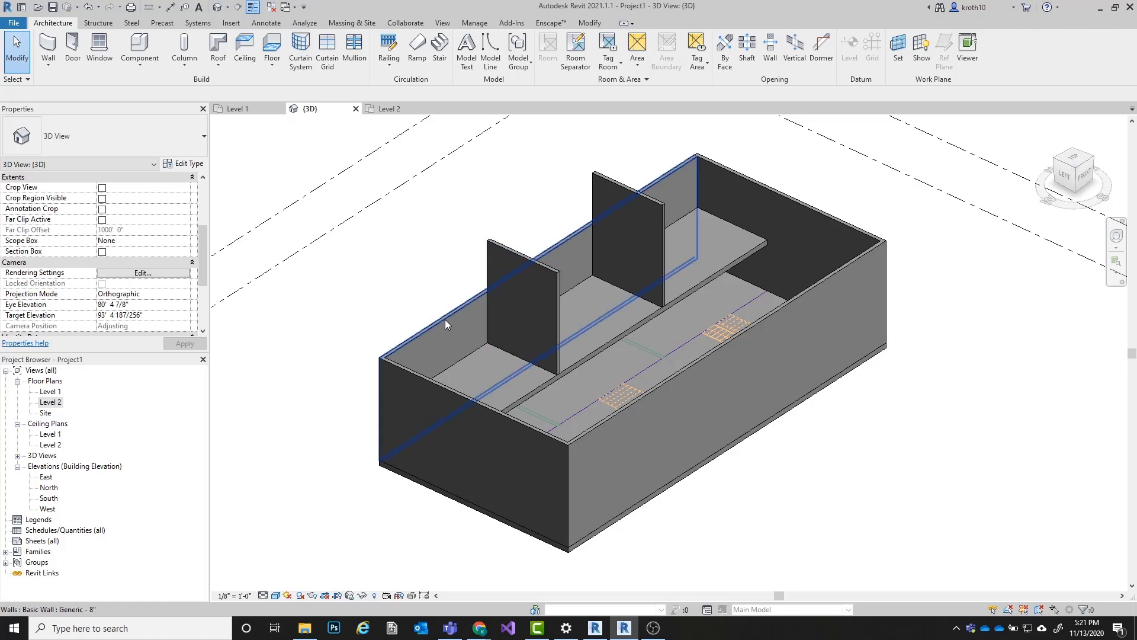
click(524, 257)
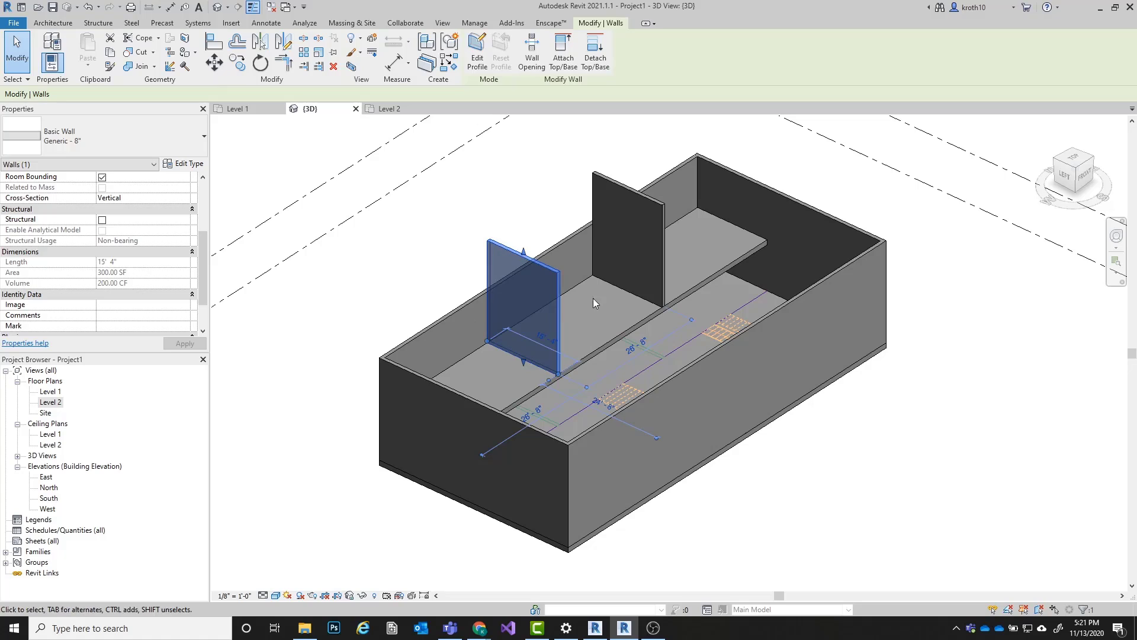
ctrl+click(606, 179)
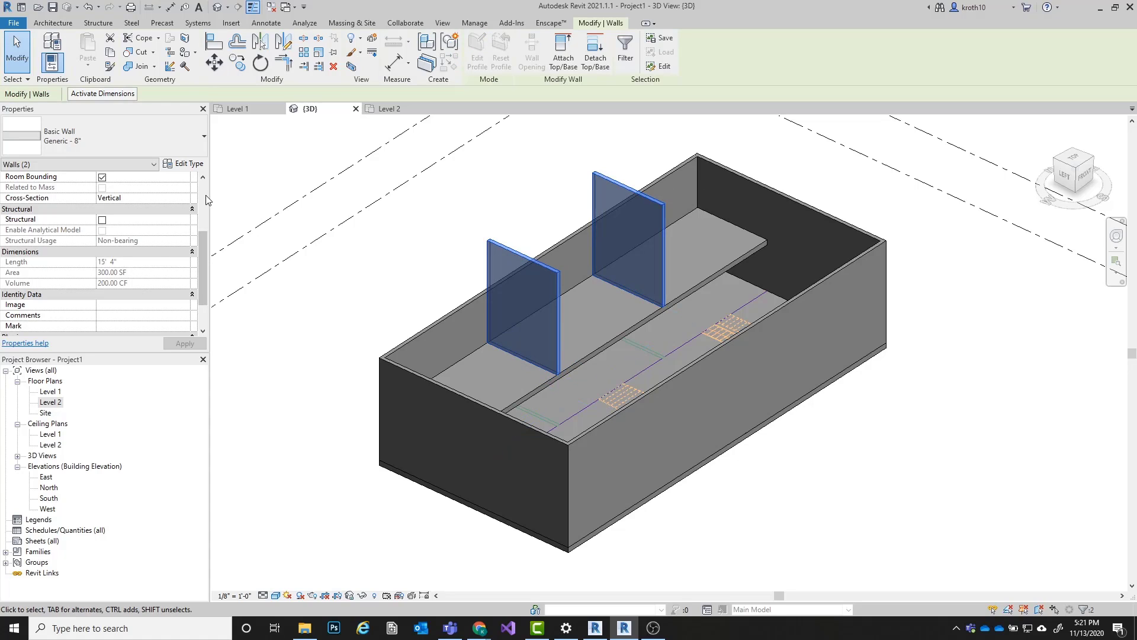
scroll(132, 222, up, 4)
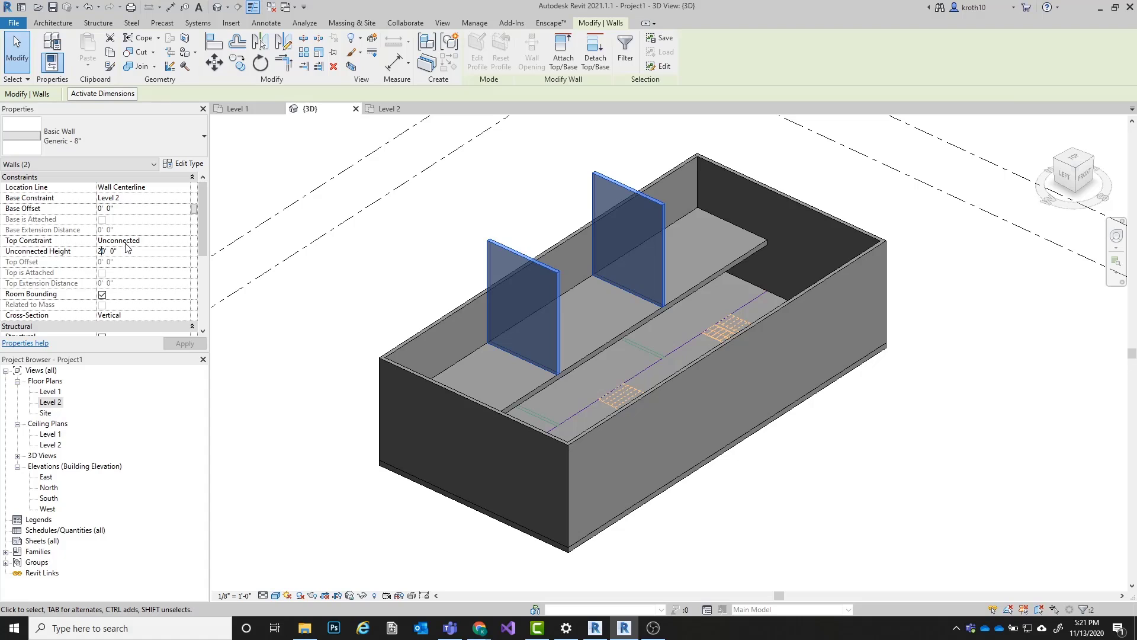
key(BackSpace)
click(126, 249)
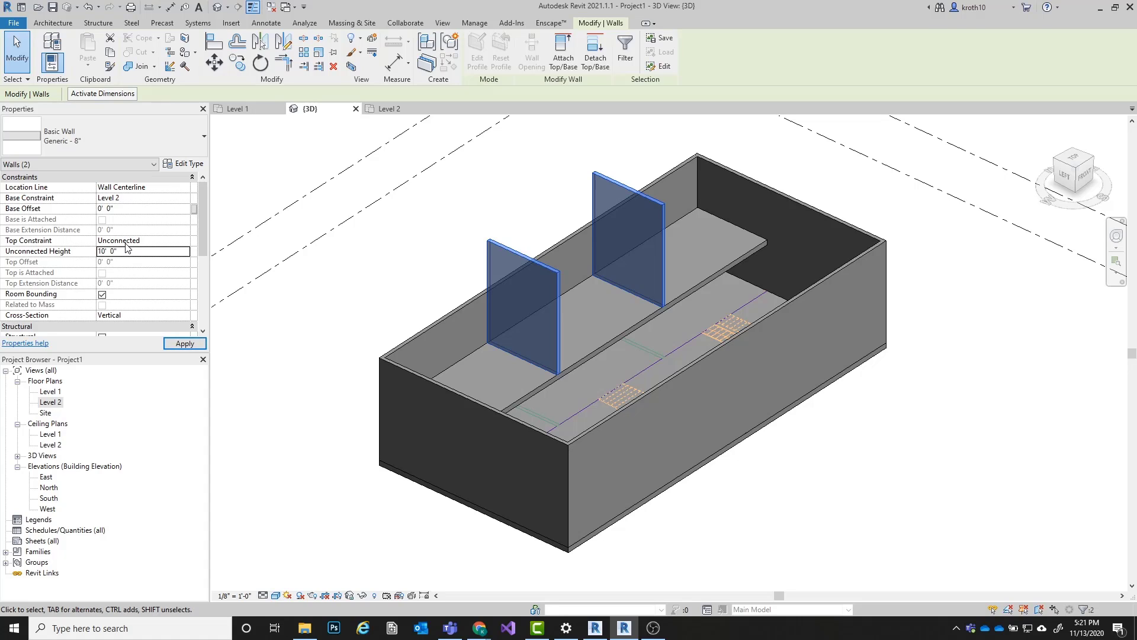
click(271, 429)
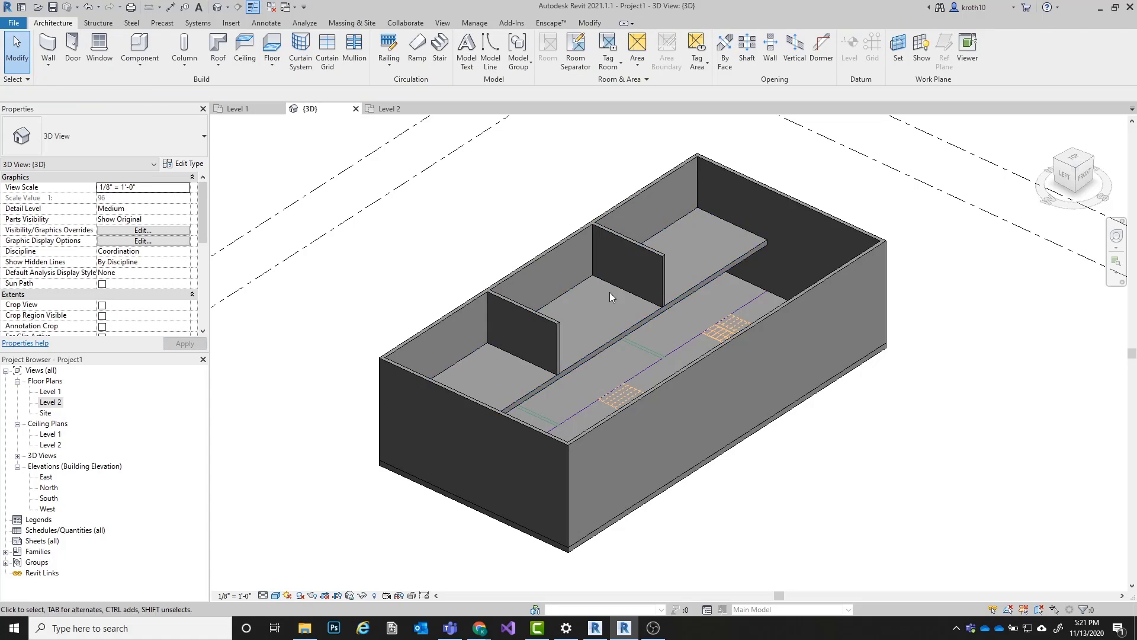
shift+middle_drag(610, 292, 589, 302)
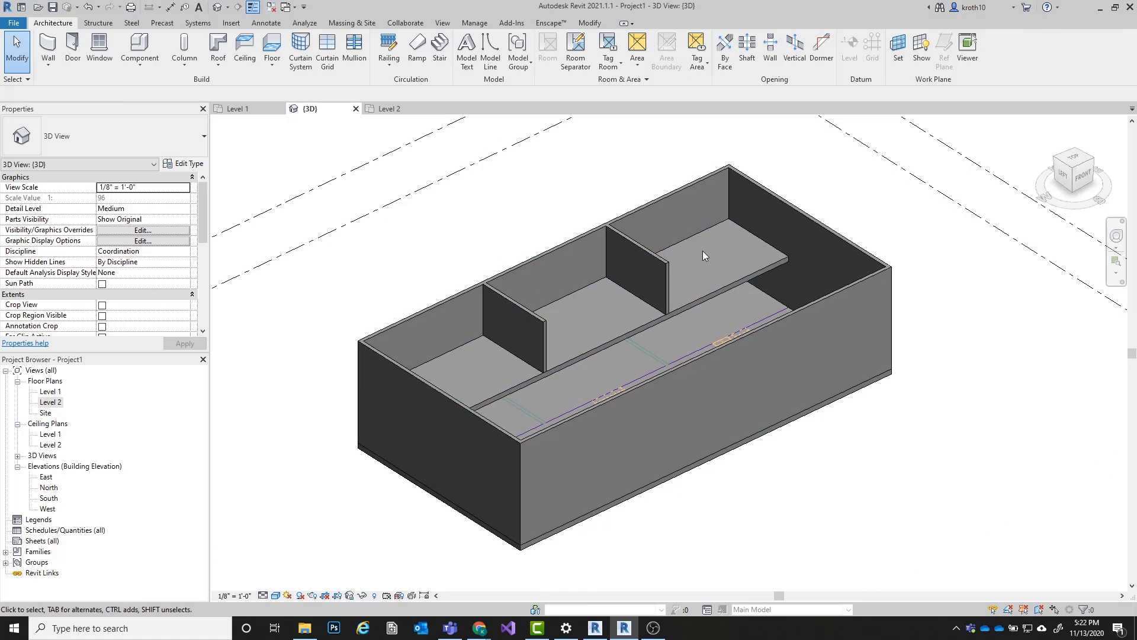
shift+middle_drag(703, 250, 617, 330)
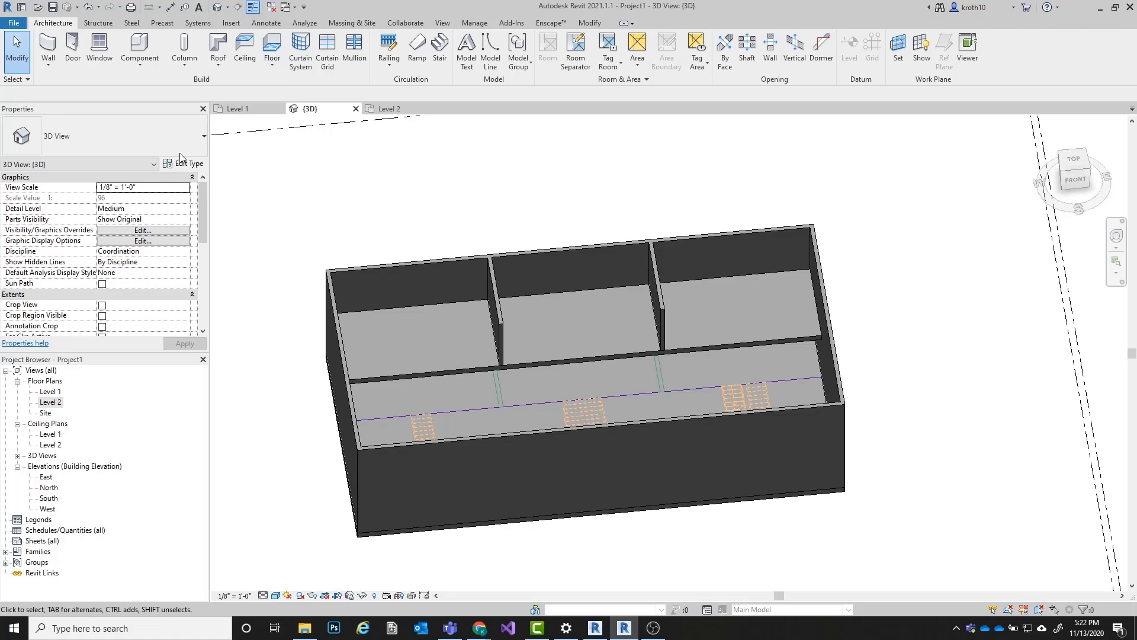
Step: Open the Level 1 floor plan and hide the Lab 9 Underlay.dwg element in this view
double_click(61, 392)
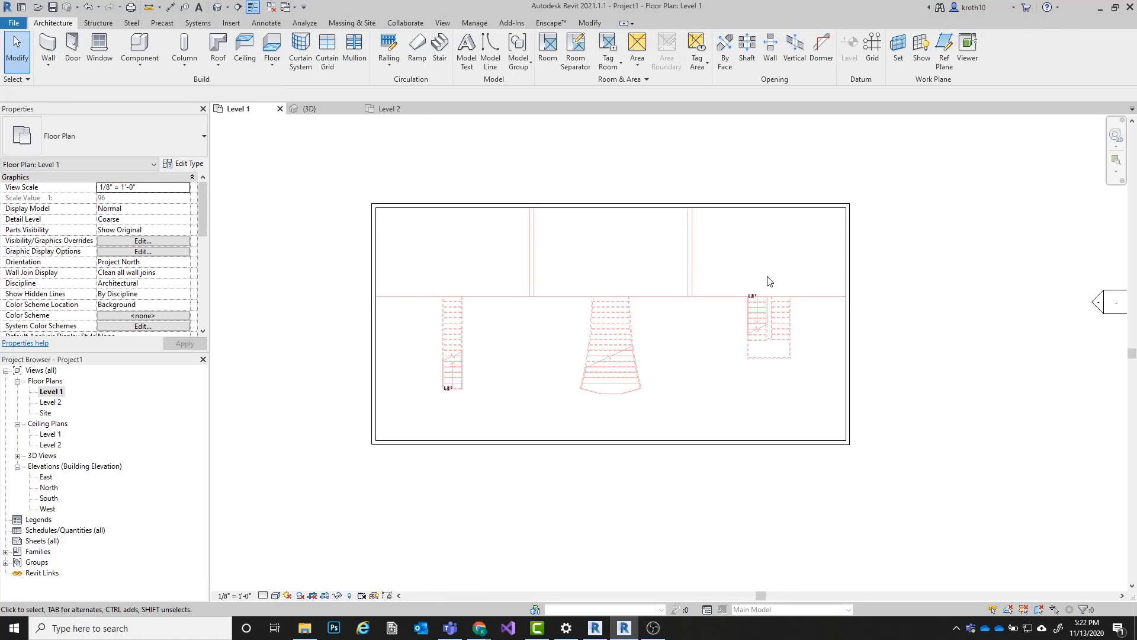
scroll(655, 279, up, 2)
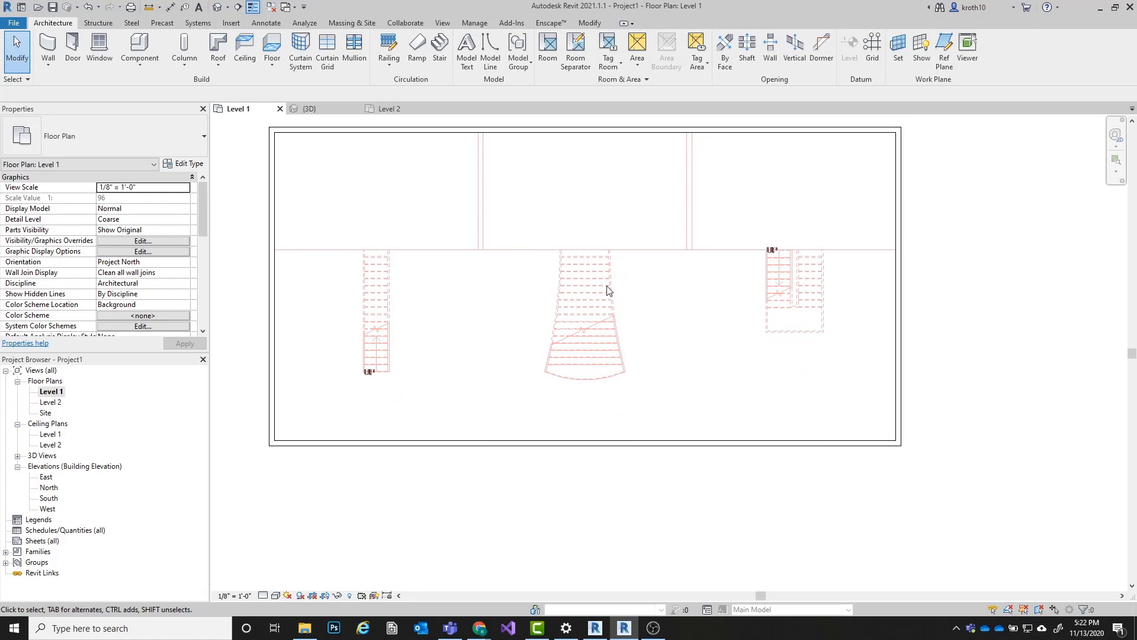
scroll(385, 243, up, 3)
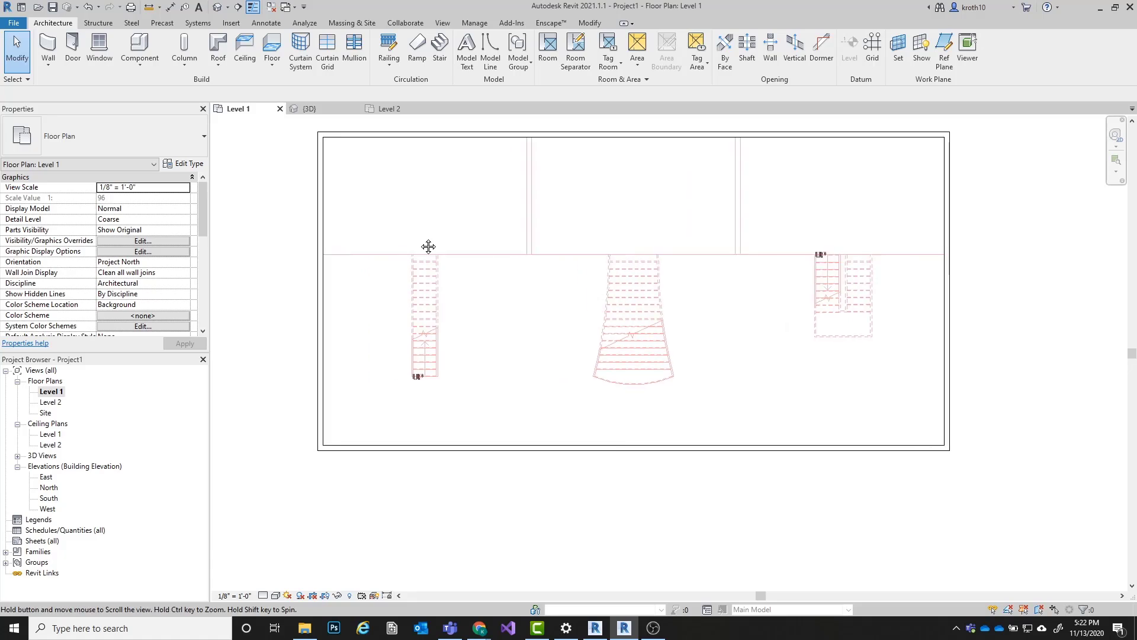
scroll(461, 276, down, 1)
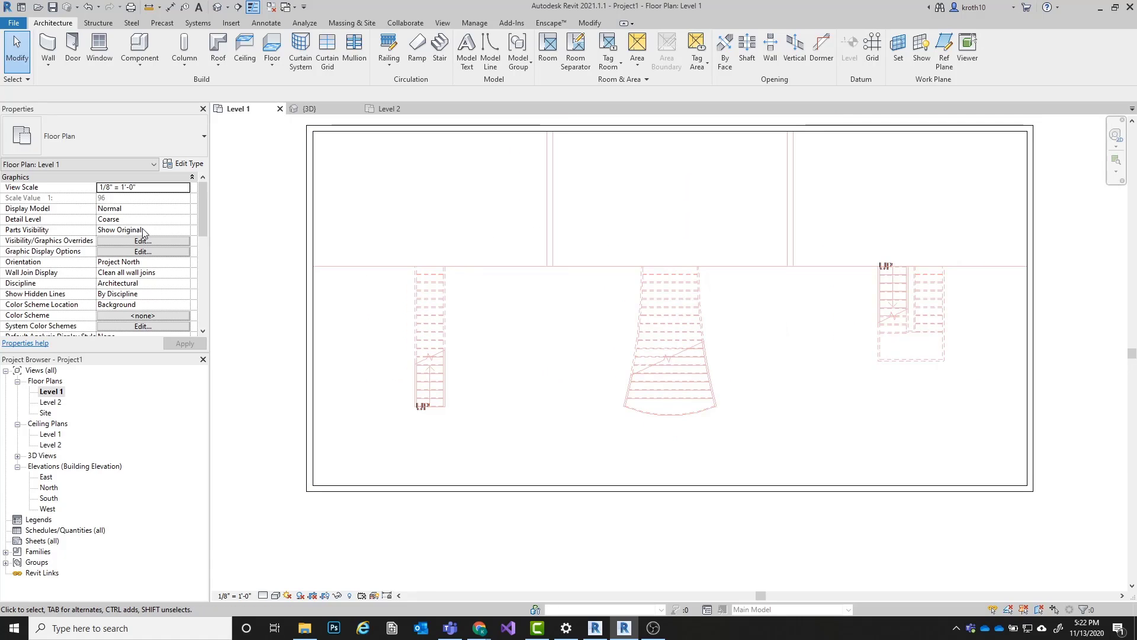
scroll(186, 249, down, 4)
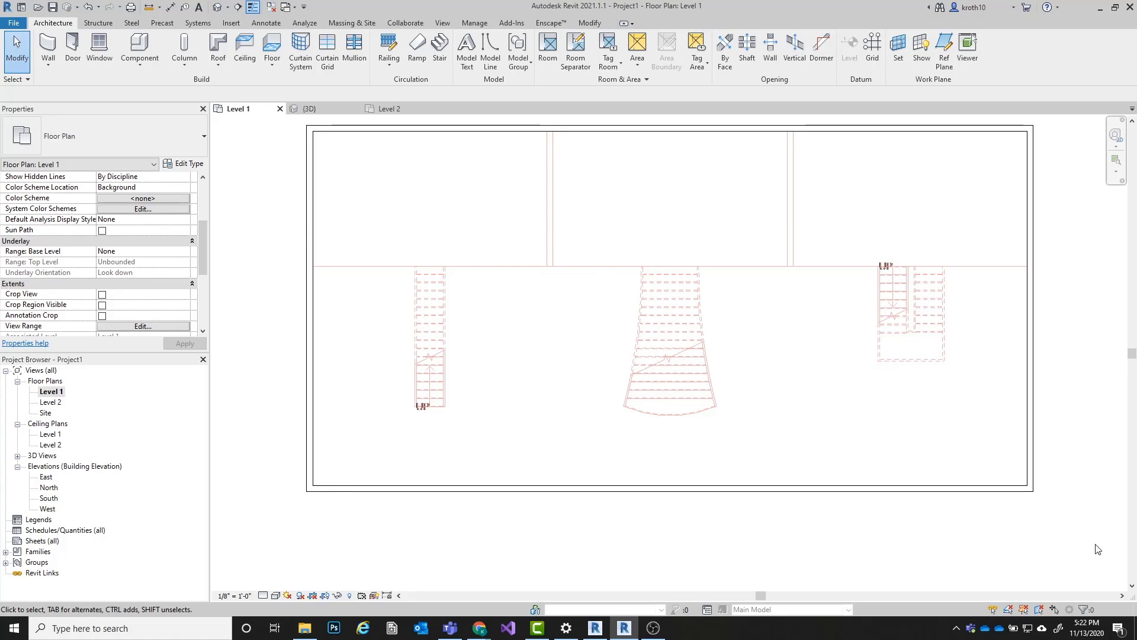
click(691, 353)
right_click(699, 330)
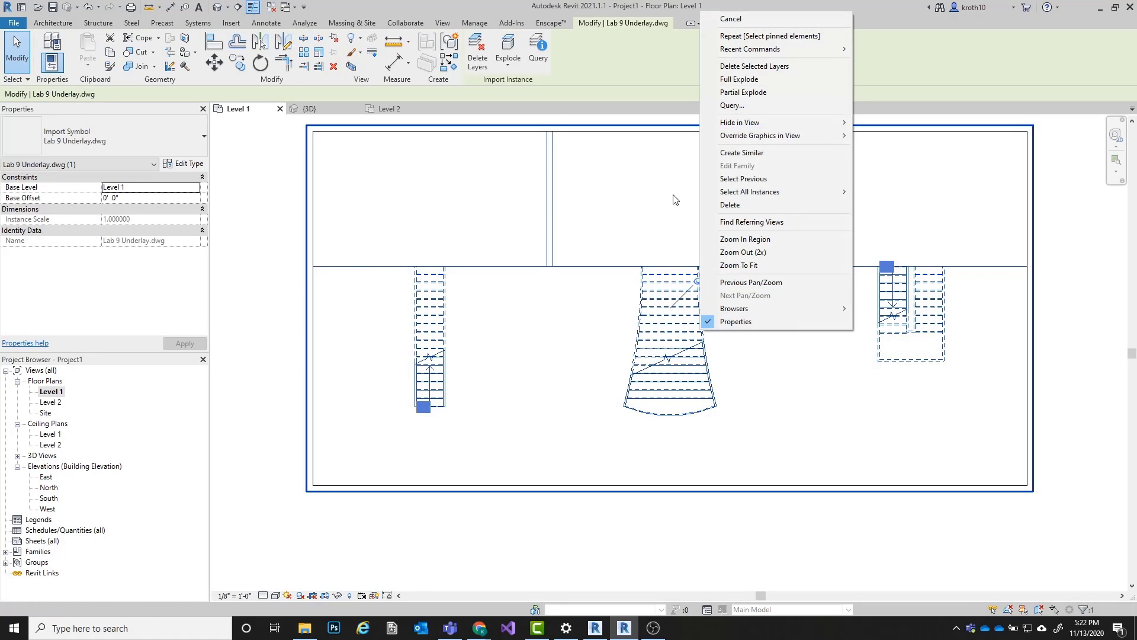
mouse_move(850, 120)
click(884, 123)
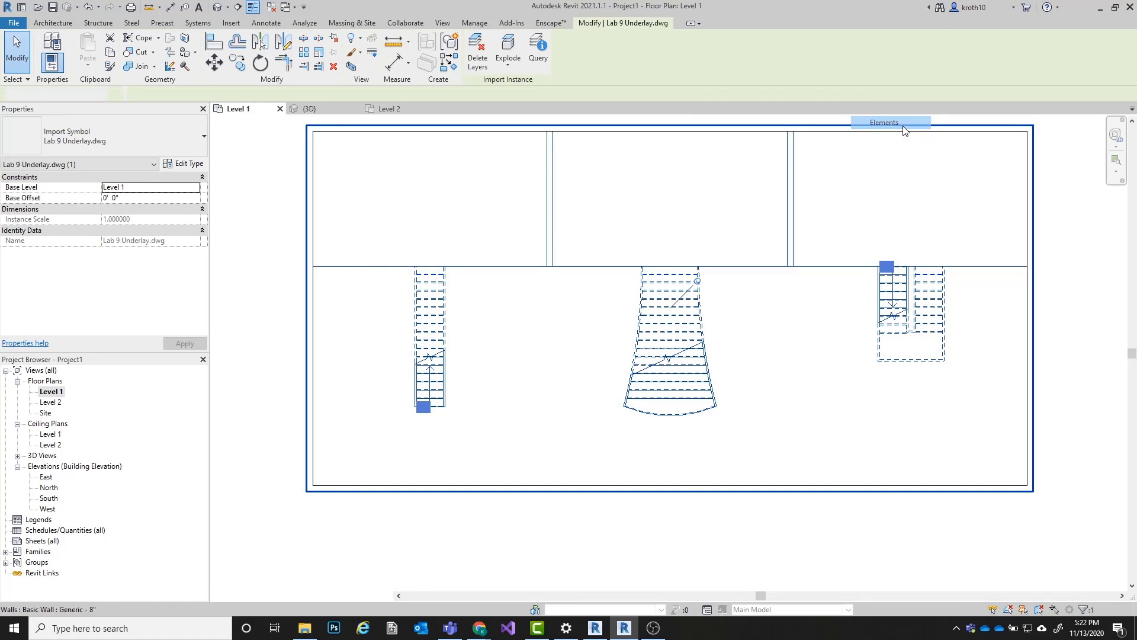
Step: Set the Level 1 plan's underlay range base level to Level 2
scroll(472, 389, down, 1)
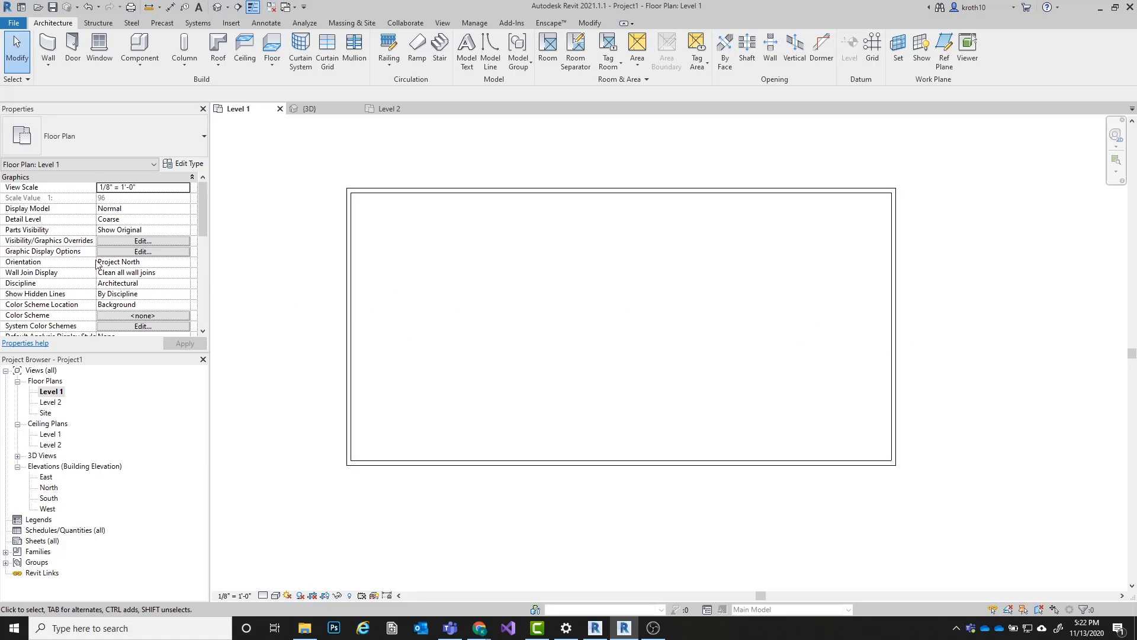
scroll(98, 263, down, 3)
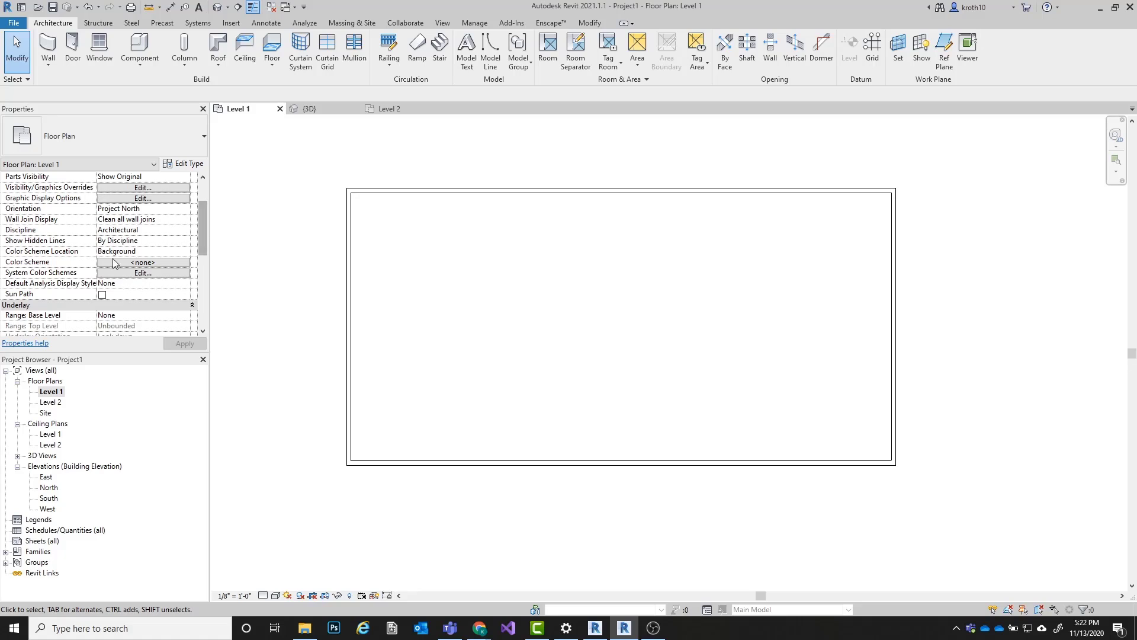
drag(205, 212, 205, 229)
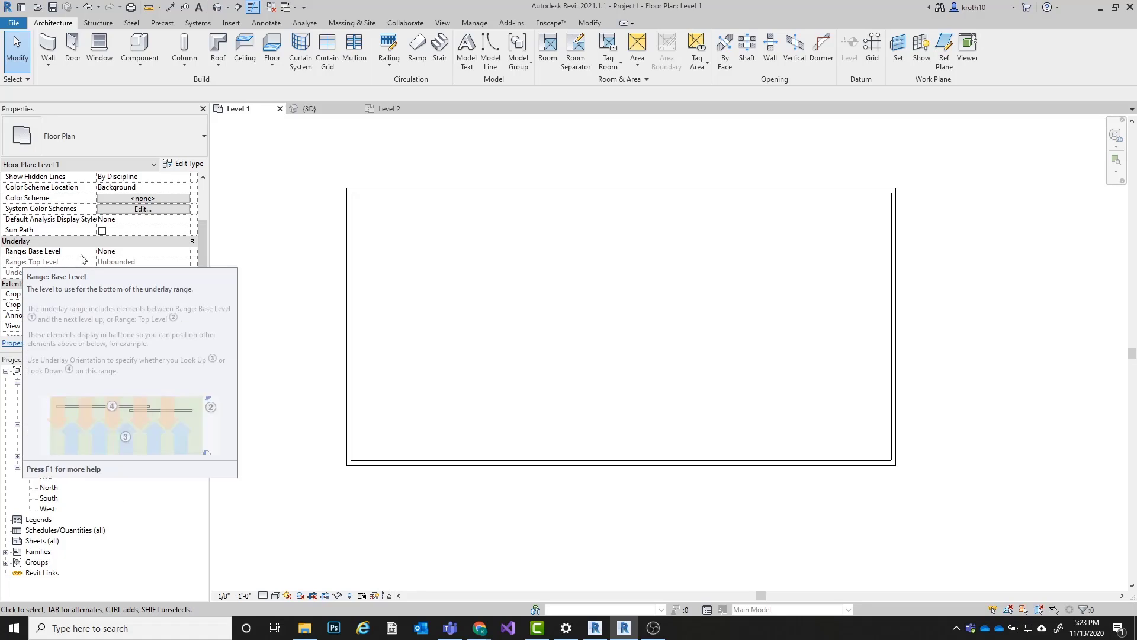
click(184, 252)
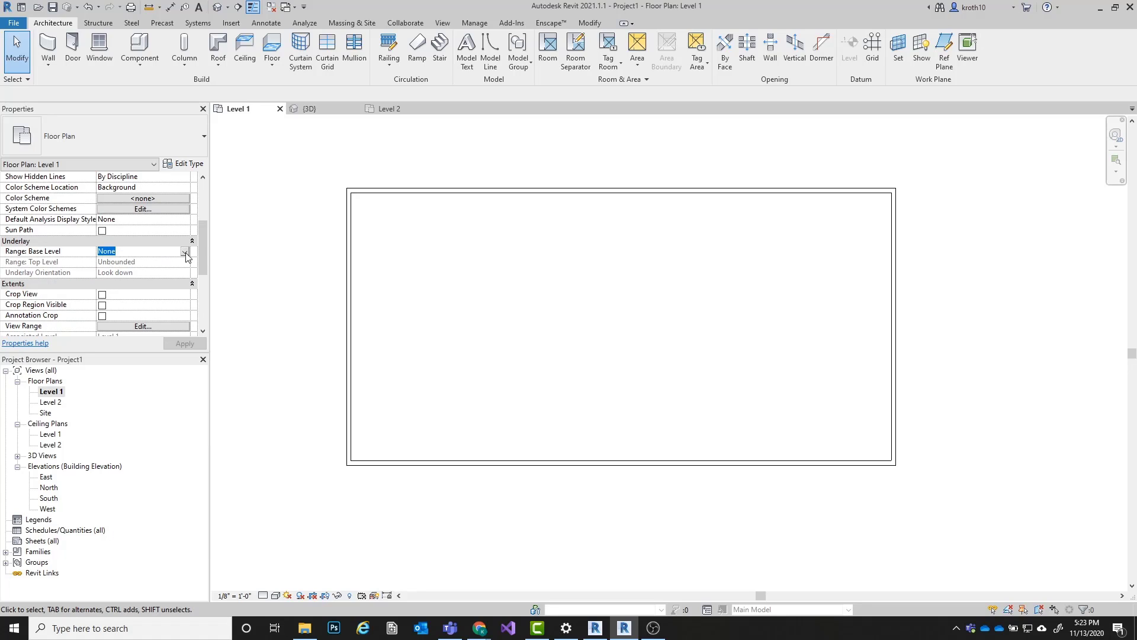
click(185, 253)
click(116, 280)
click(168, 344)
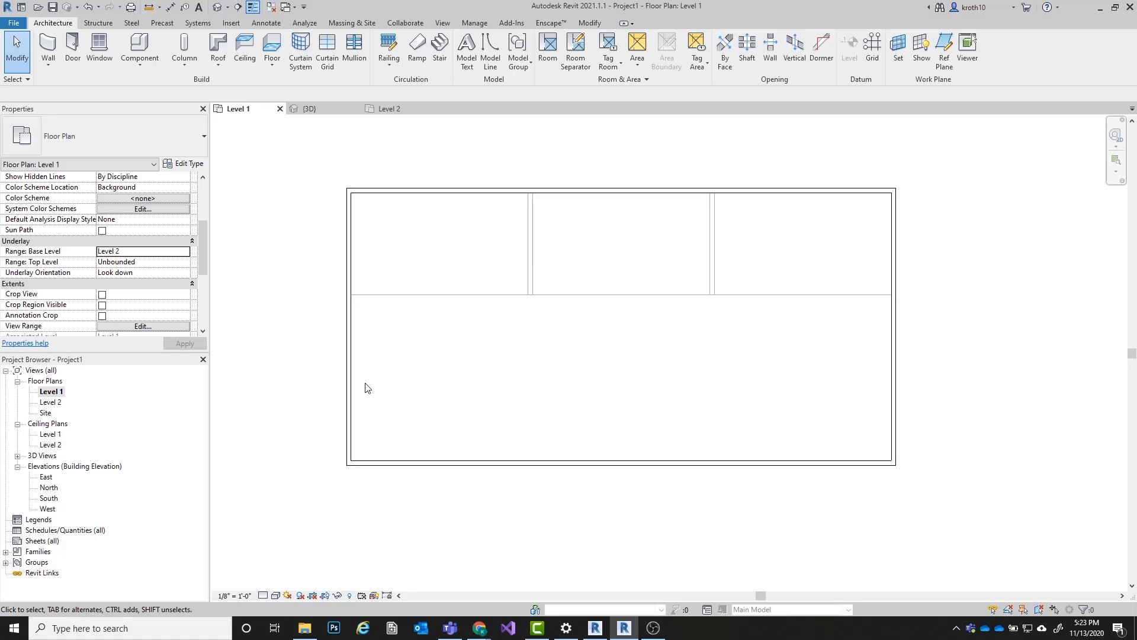
Step: Reveal the hidden elements on Level 1, unhide the Lab 9 Underlay.dwg element, and leave the reveal mode
scroll(493, 245, up, 2)
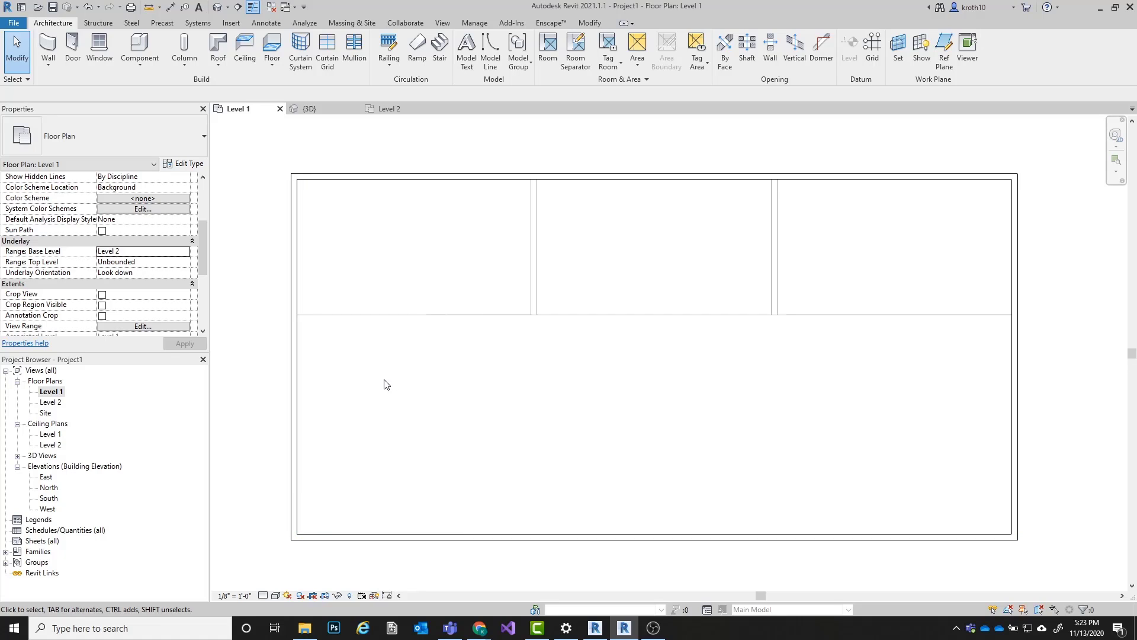
click(350, 596)
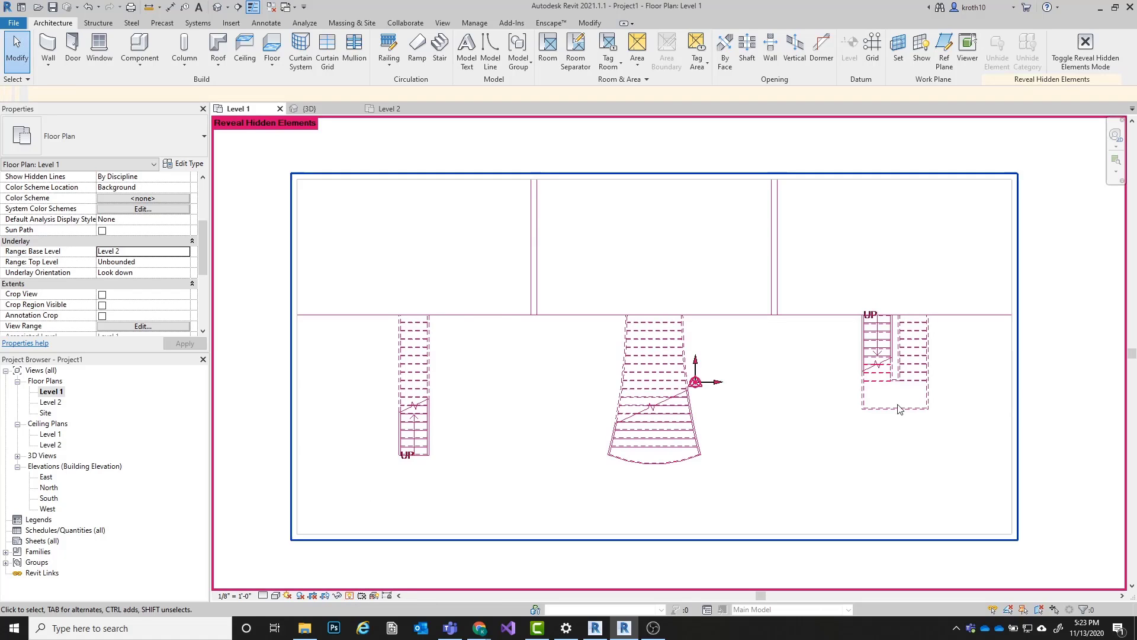
middle_drag(795, 407, 788, 407)
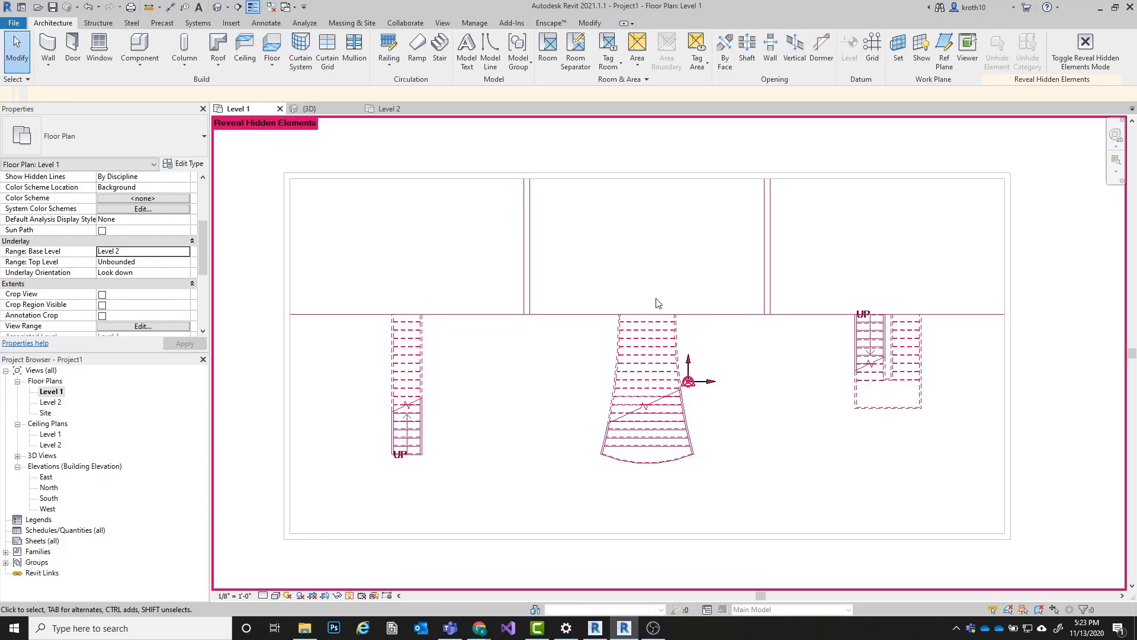
click(624, 347)
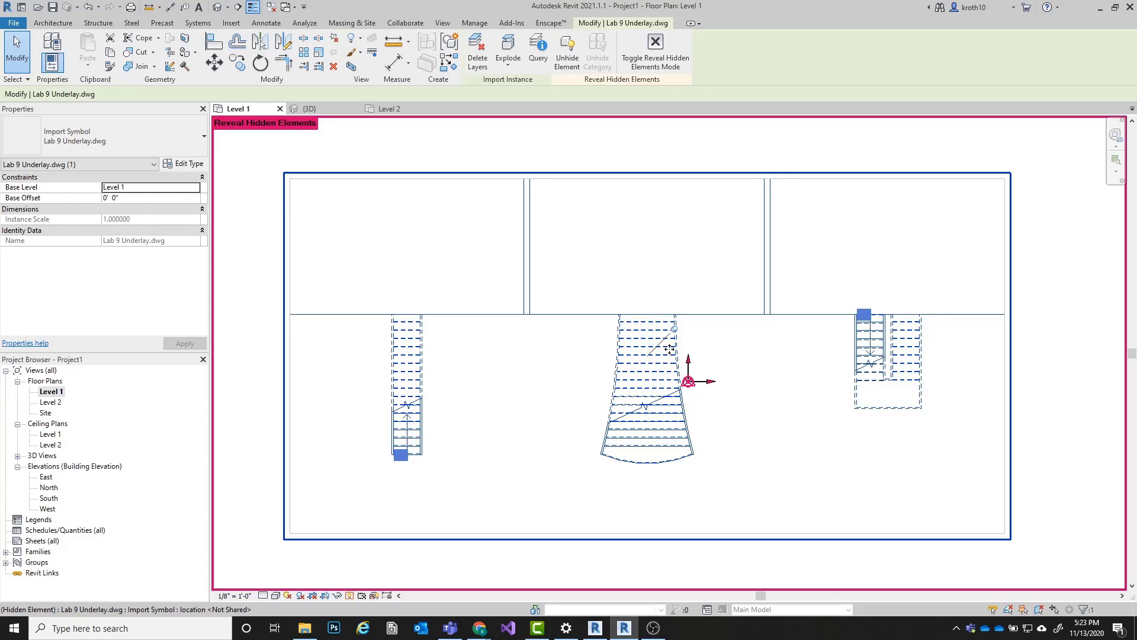
click(570, 59)
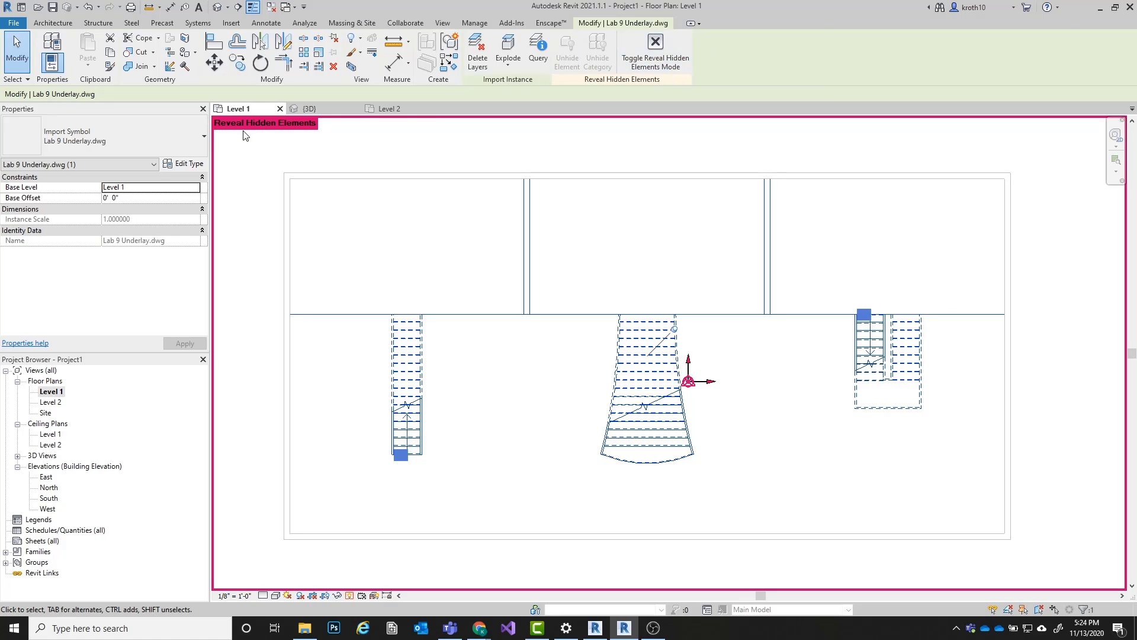
click(666, 58)
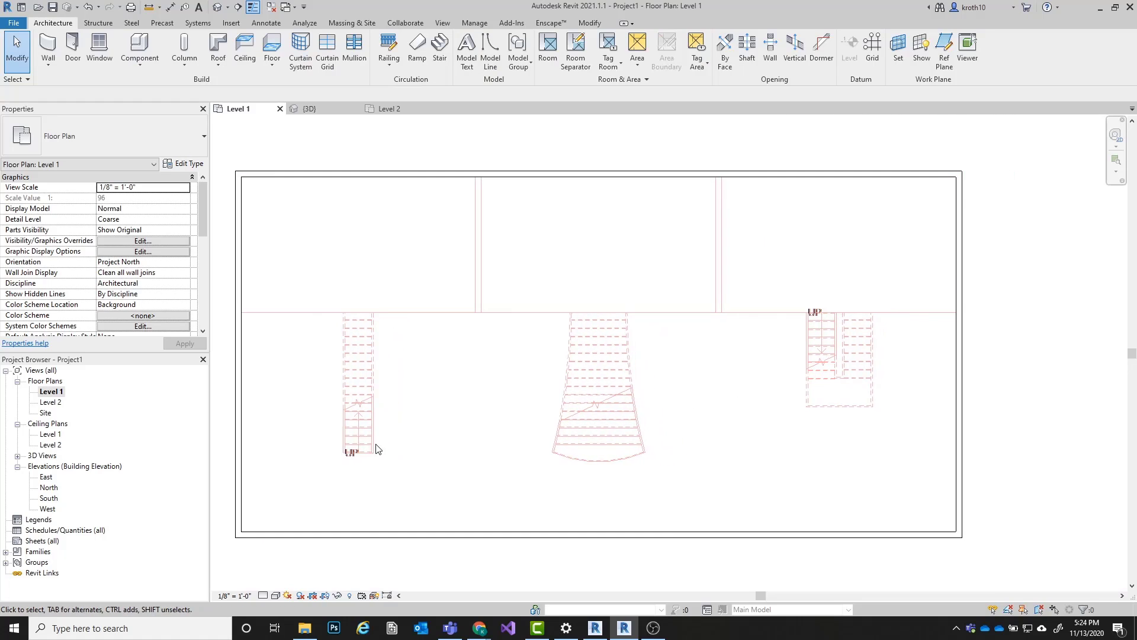
click(378, 448)
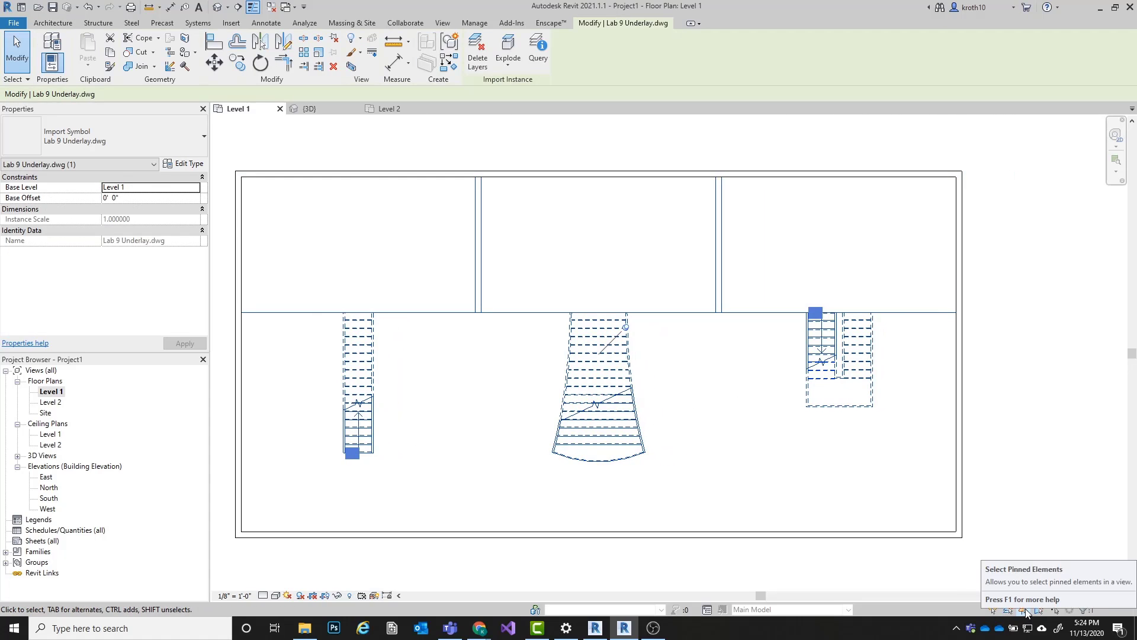
key(Escape)
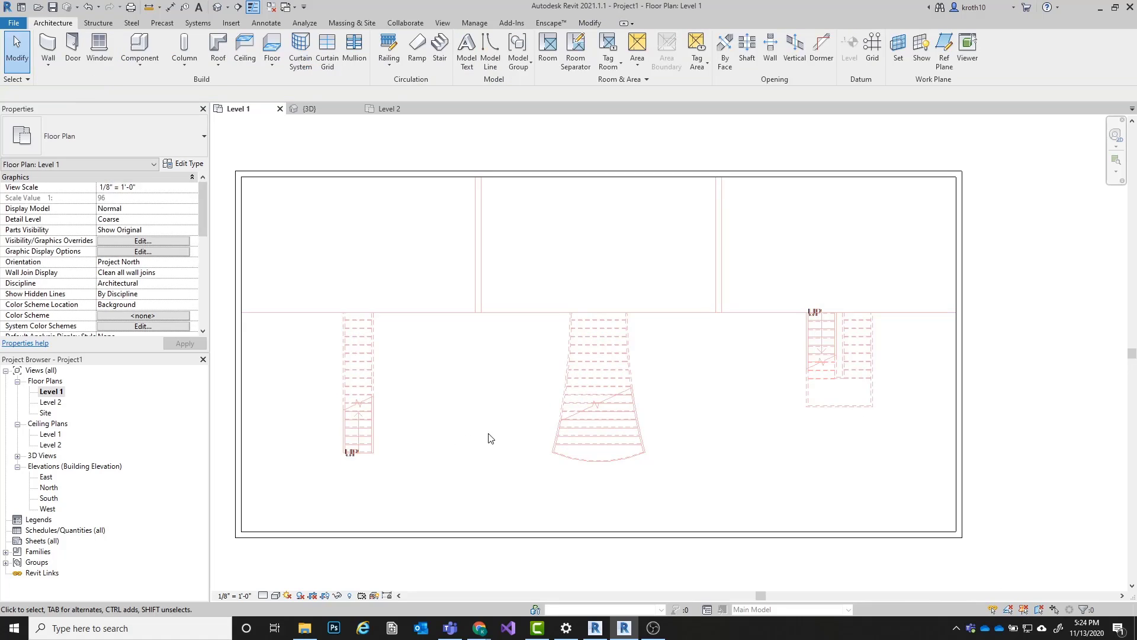
Step: Draw a straight, center-aligned 3' 0" wide stair run of 18 risers over the left underlay stair, from its UP-end centerline endpoint past the upper floor edge
middle_drag(498, 388, 526, 379)
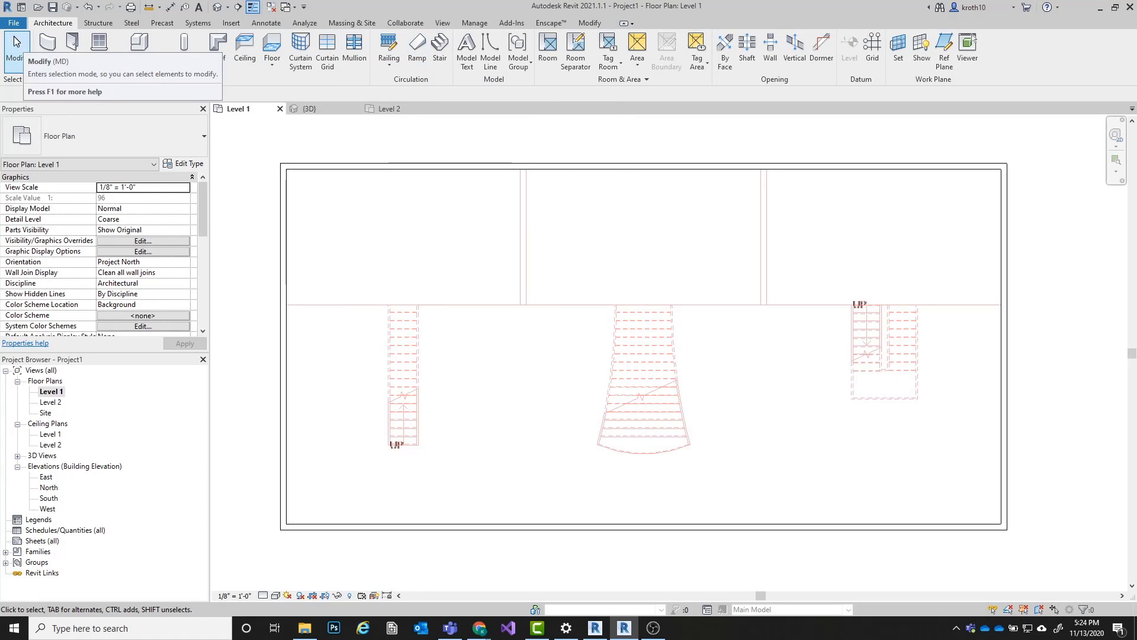
click(440, 47)
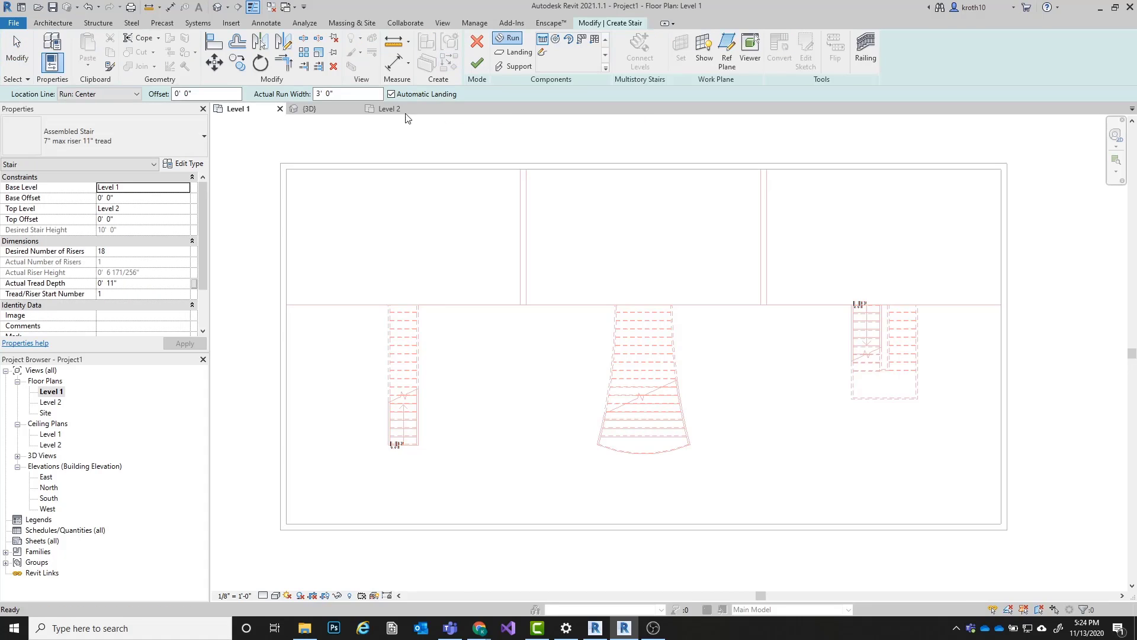
middle_drag(500, 408, 495, 375)
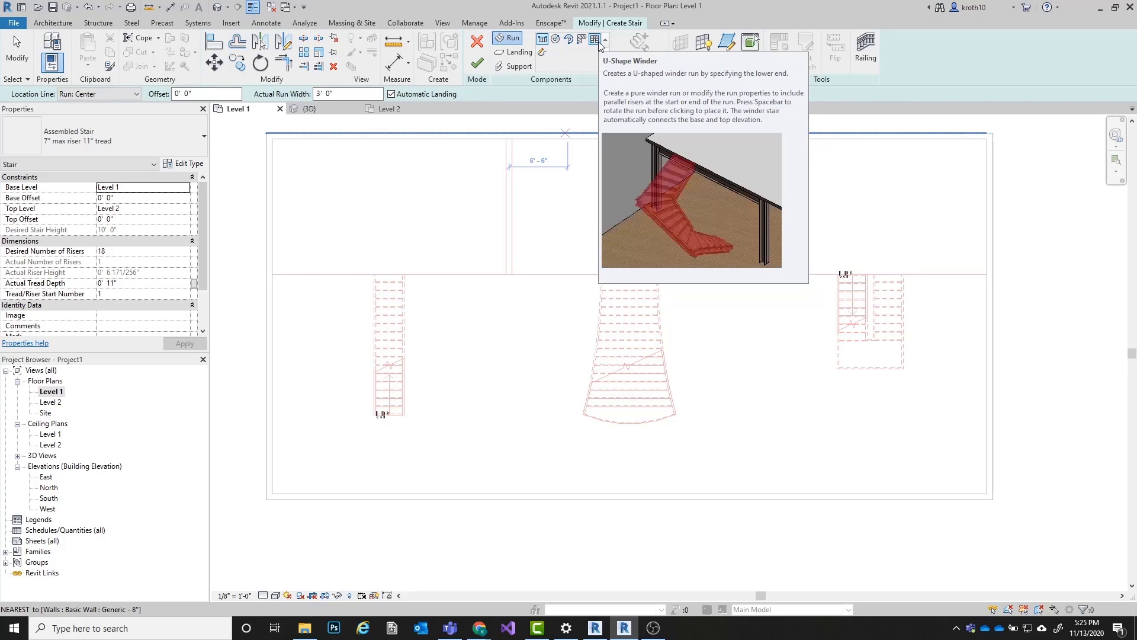
click(595, 40)
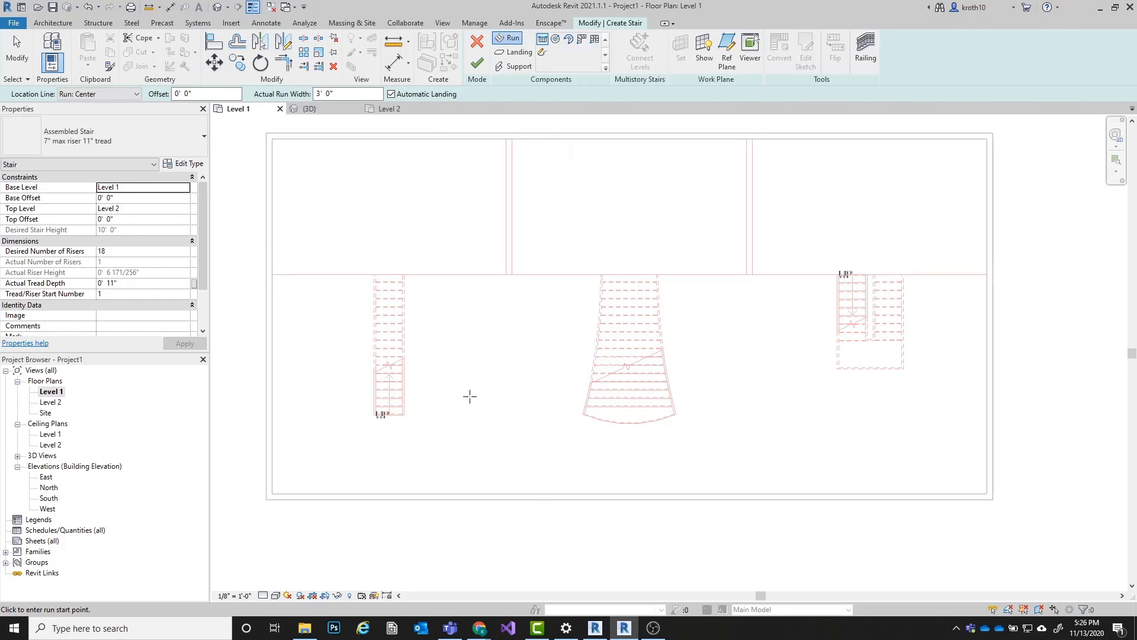
scroll(388, 414, up, 5)
scroll(386, 416, up, 4)
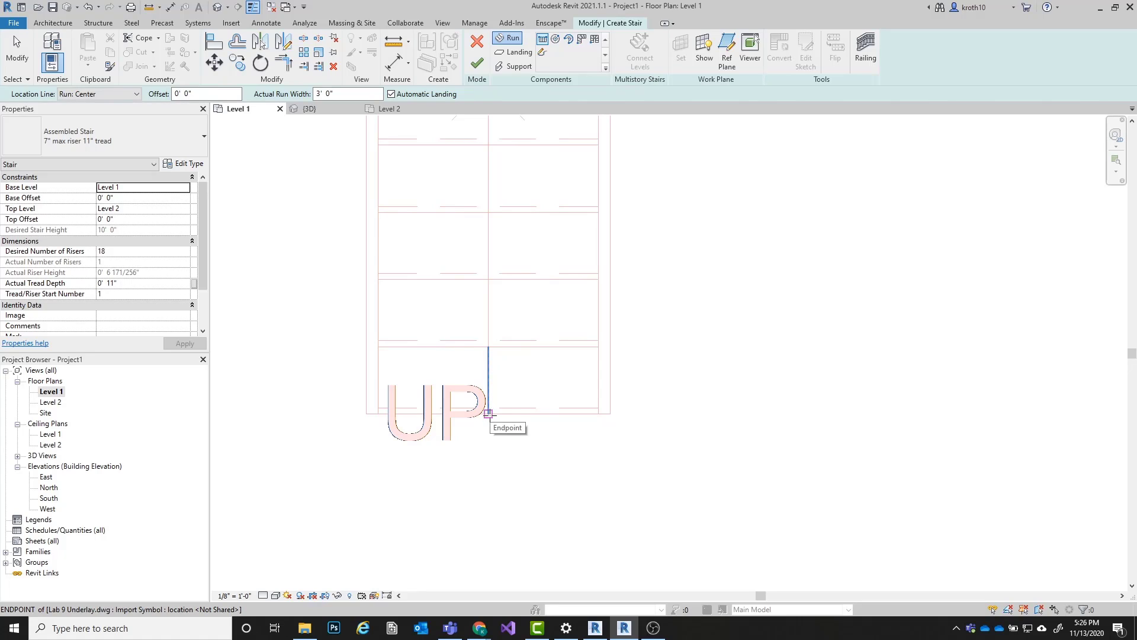
click(488, 413)
scroll(477, 491, down, 3)
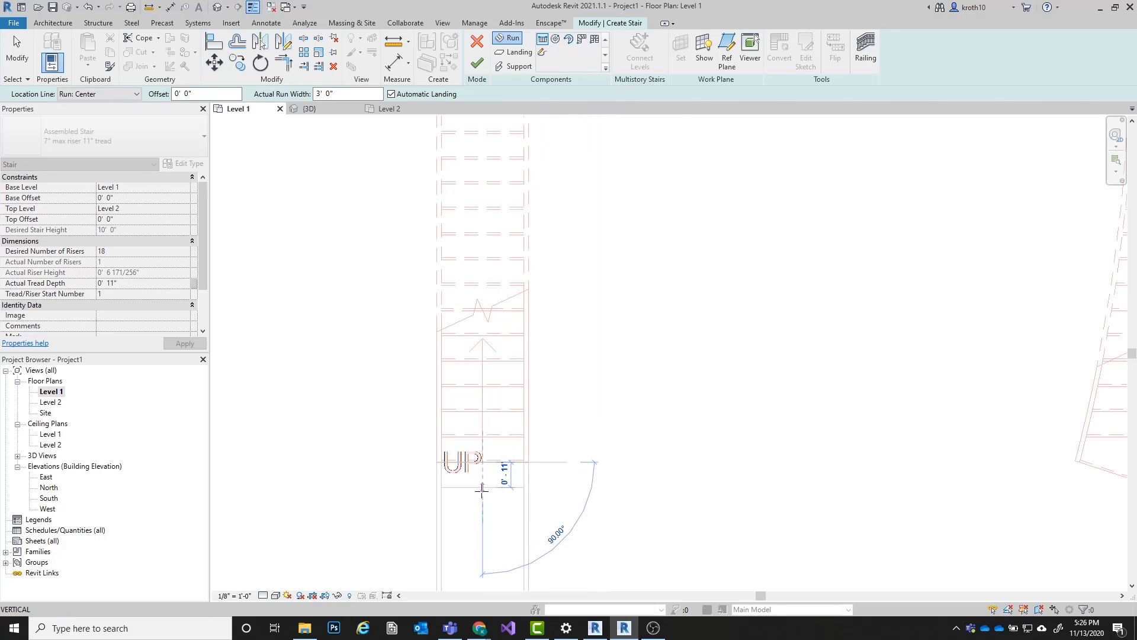
scroll(541, 453, down, 2)
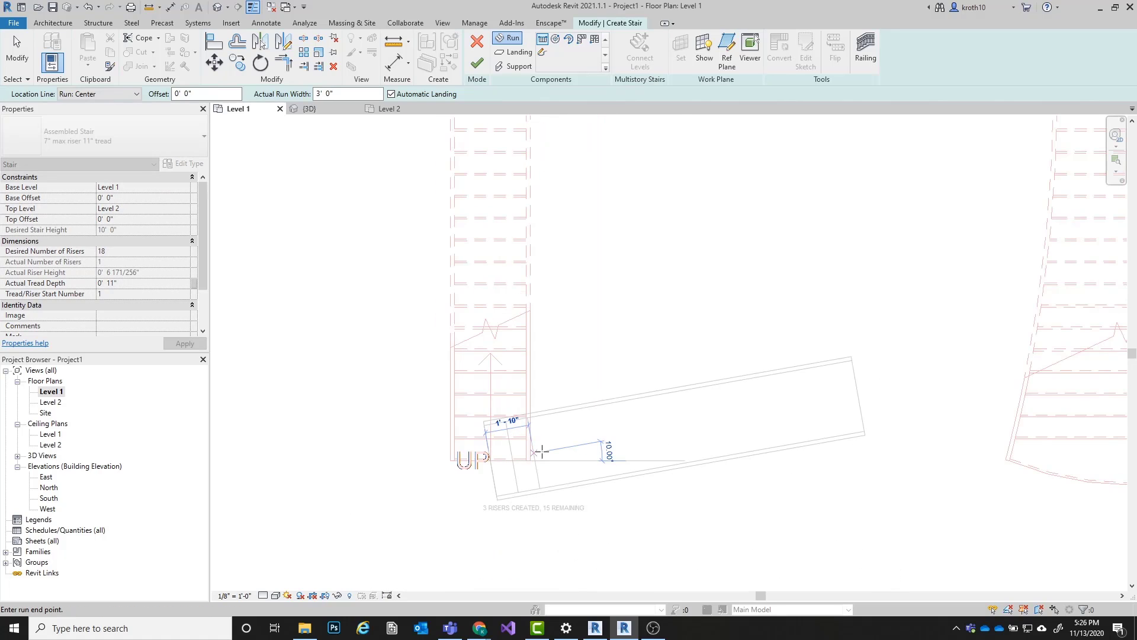
scroll(541, 452, down, 2)
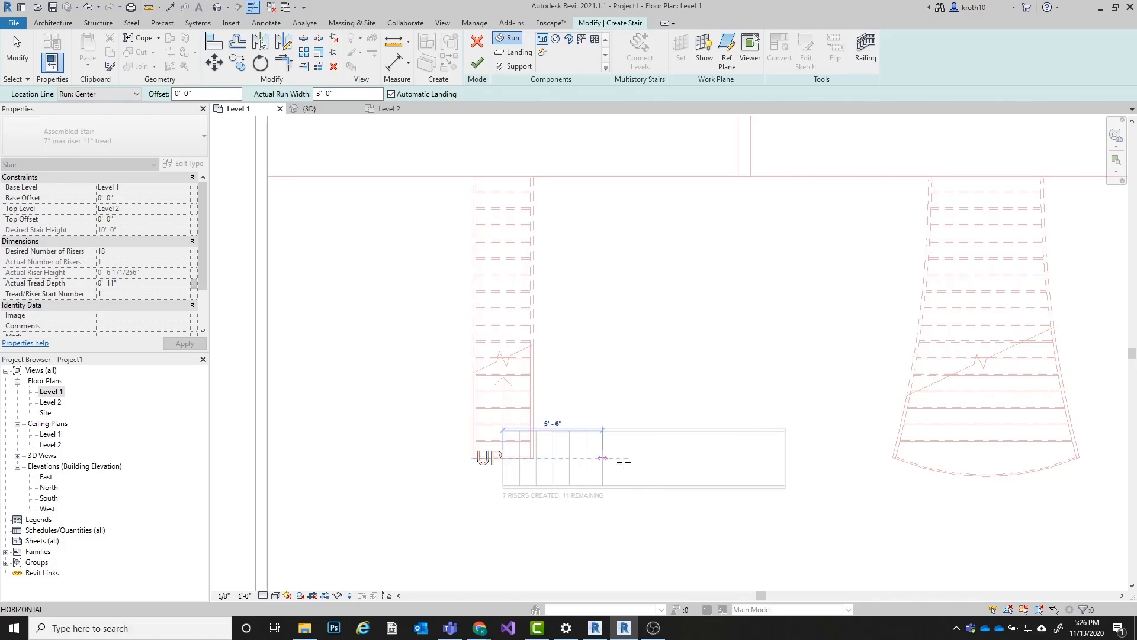
scroll(711, 461, up, 1)
scroll(711, 461, up, 1)
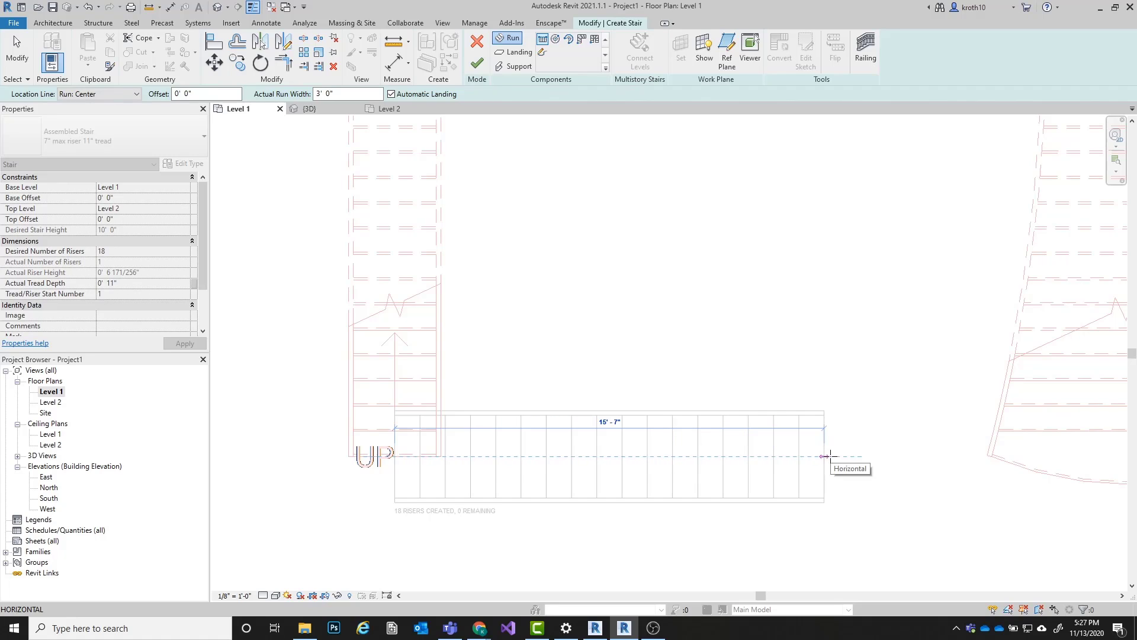
scroll(827, 457, down, 2)
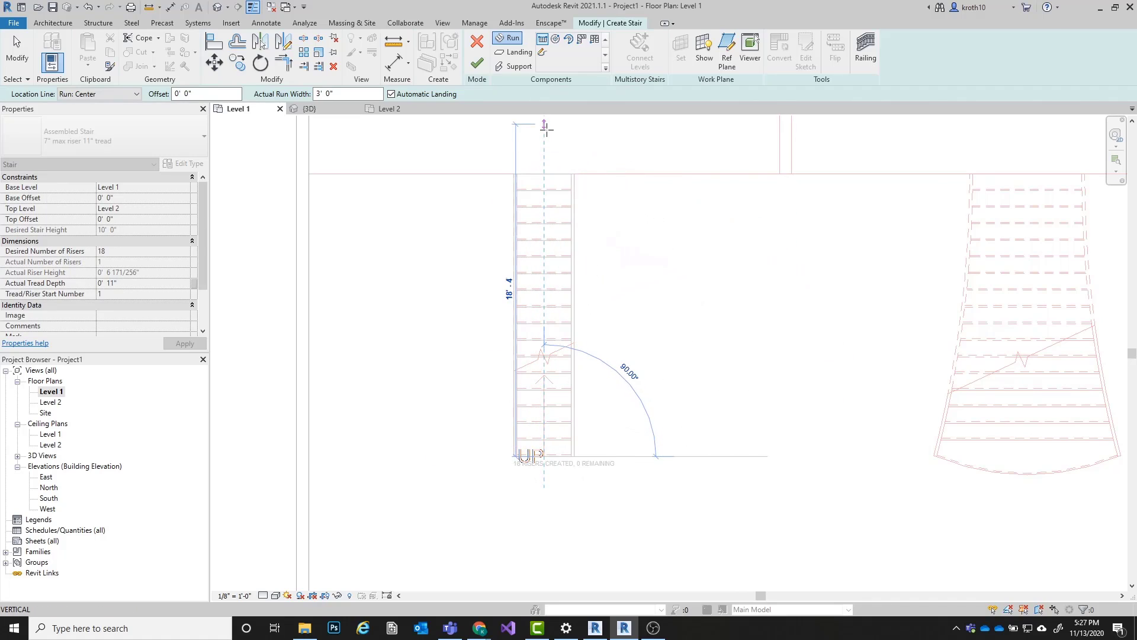
middle_drag(547, 130, 547, 250)
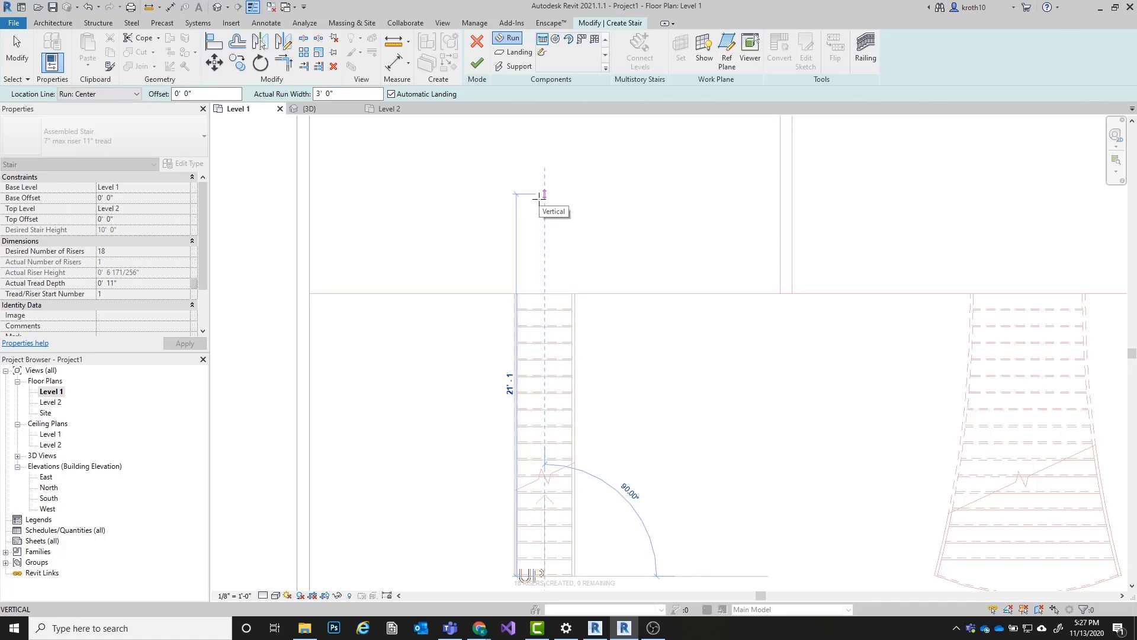
click(536, 197)
key(Escape)
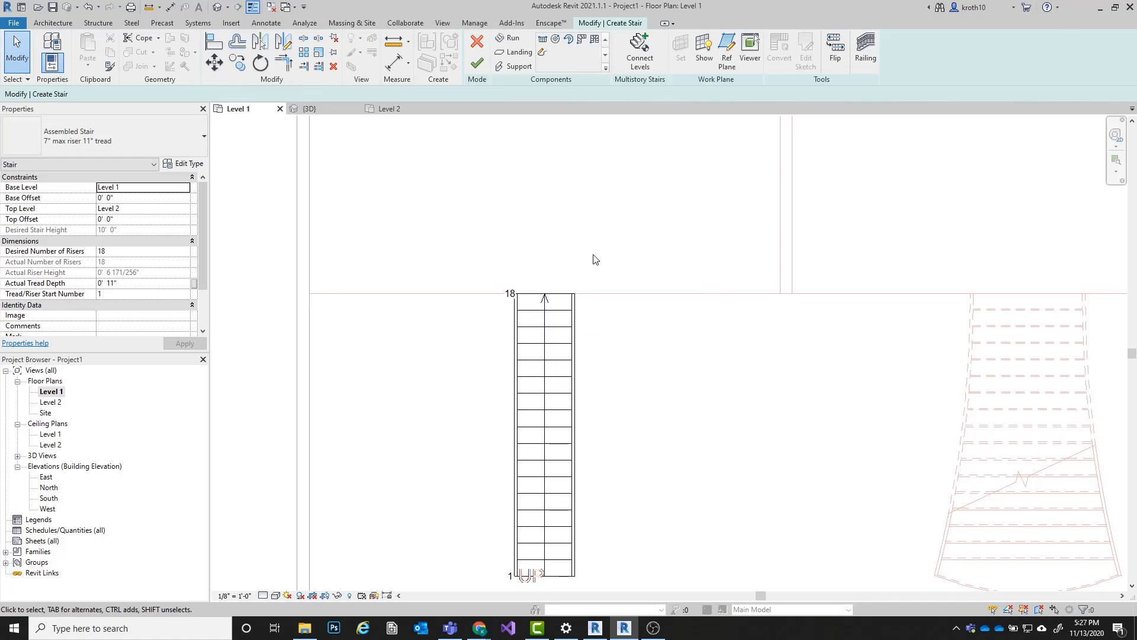
Step: Check the straight stair run against the Level 2 floor edge in the 3D view and finish the stair
scroll(595, 261, down, 2)
scroll(519, 400, up, 1)
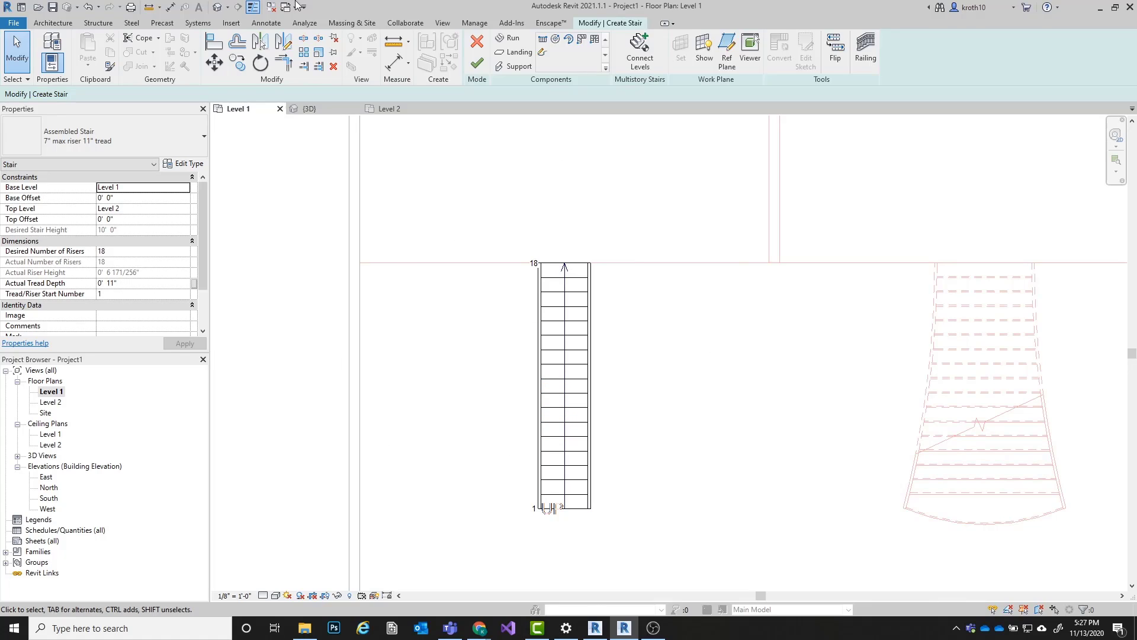
click(217, 11)
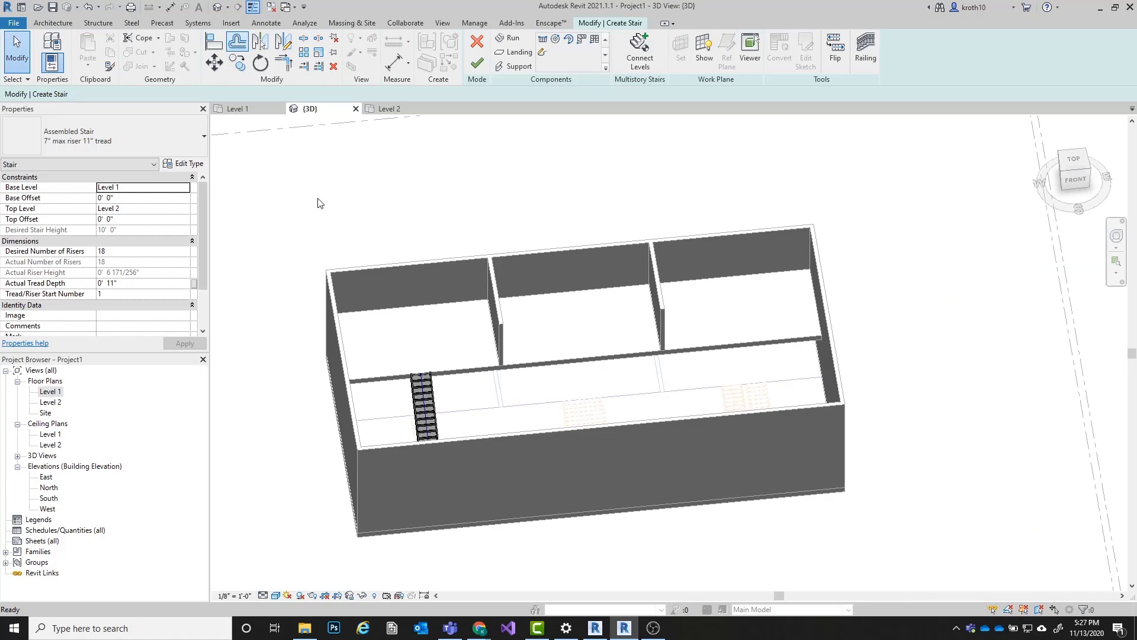
scroll(388, 427, up, 4)
shift+middle_drag(617, 374, 467, 379)
scroll(726, 540, down, 3)
shift+middle_drag(669, 391, 589, 355)
scroll(632, 305, up, 2)
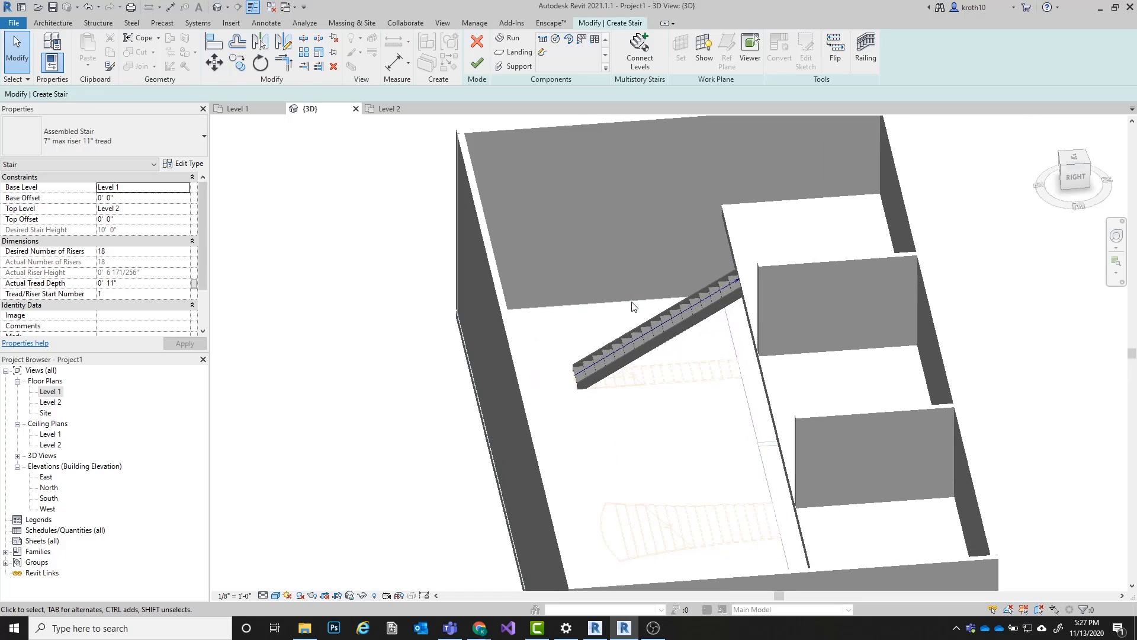
shift+middle_drag(635, 305, 665, 314)
scroll(666, 313, up, 2)
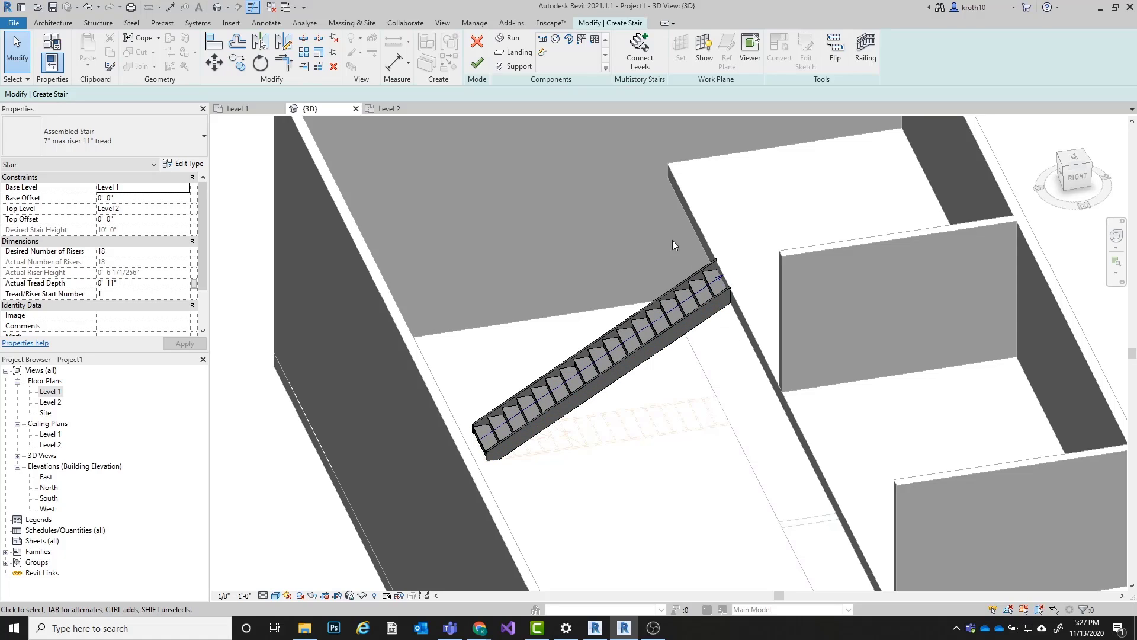
click(477, 61)
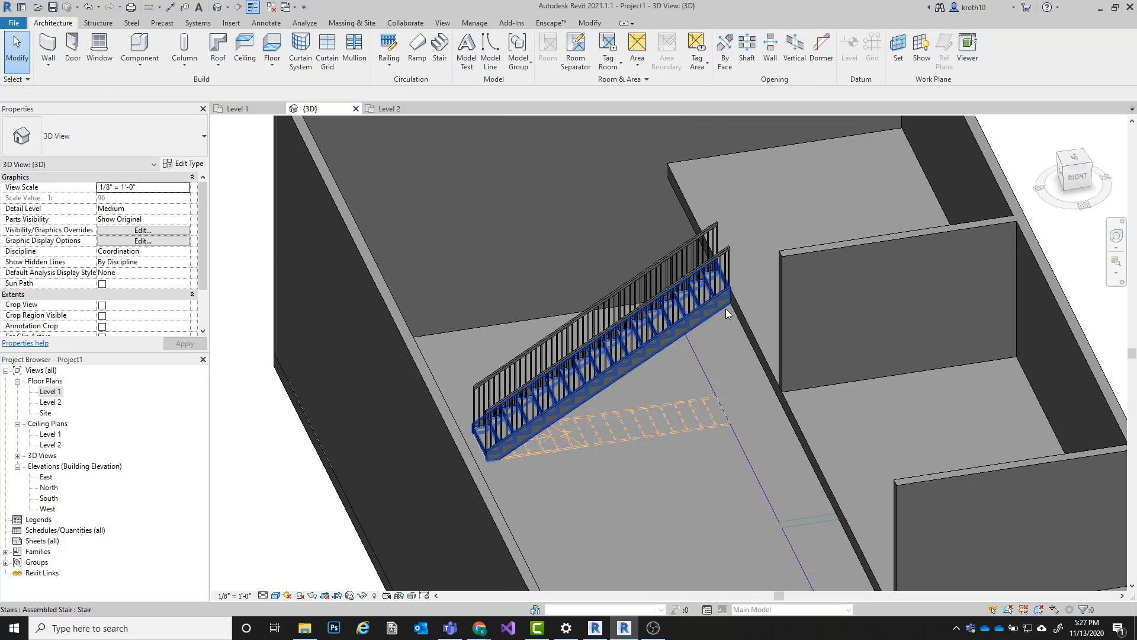
Step: Examine the finished stair and its railings in 3D and in the Level 1 floor plan
scroll(726, 308, up, 2)
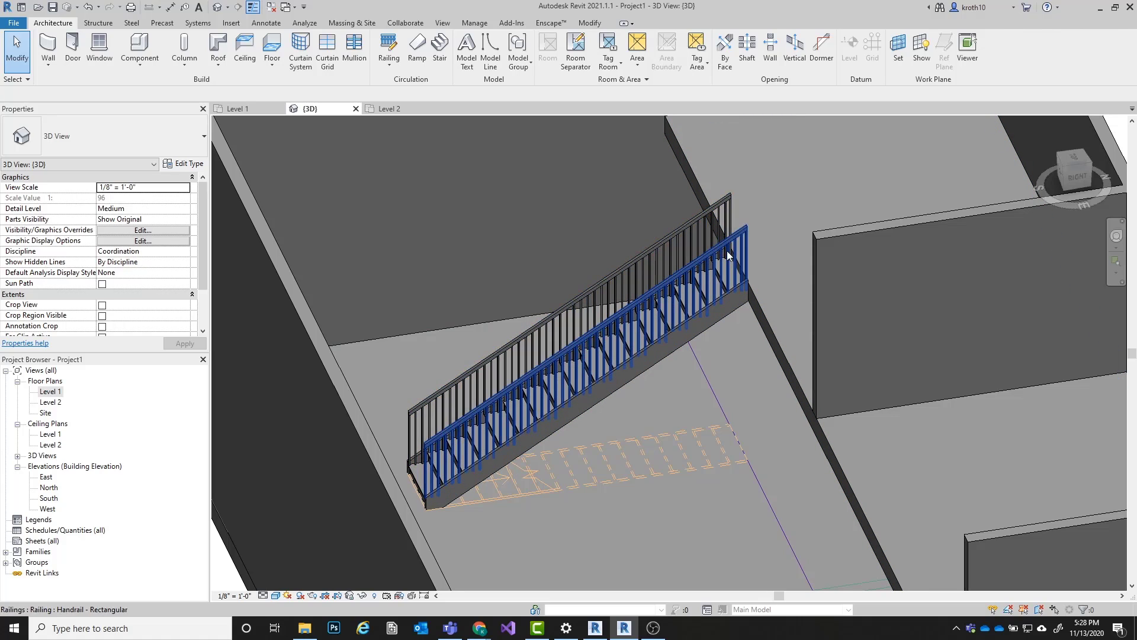
scroll(545, 254, down, 1)
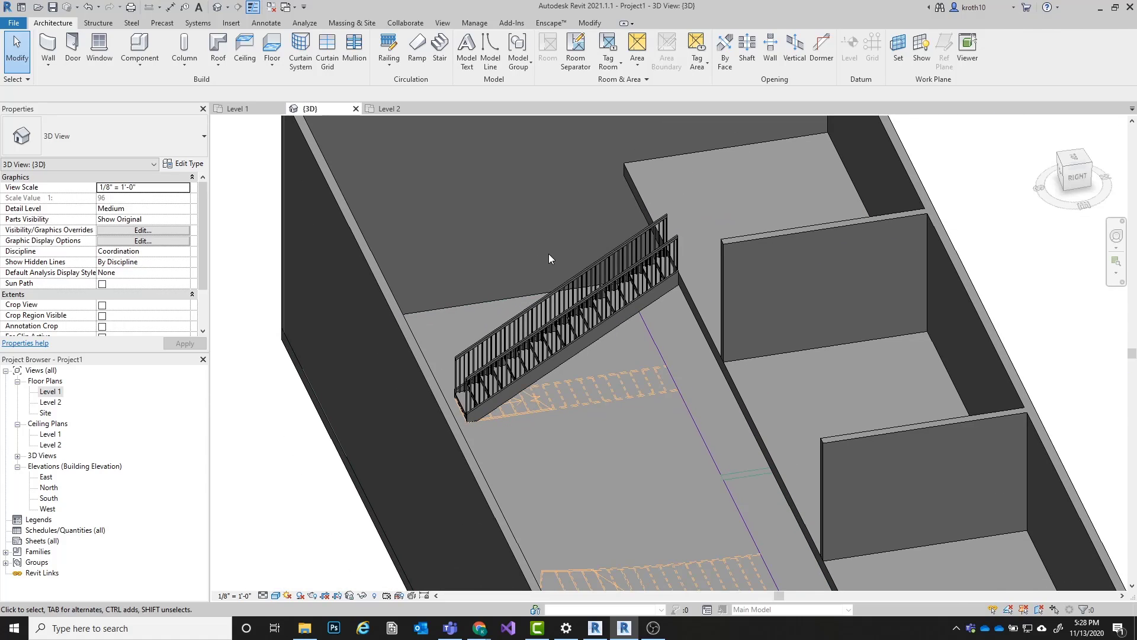
shift+middle_drag(531, 247, 580, 260)
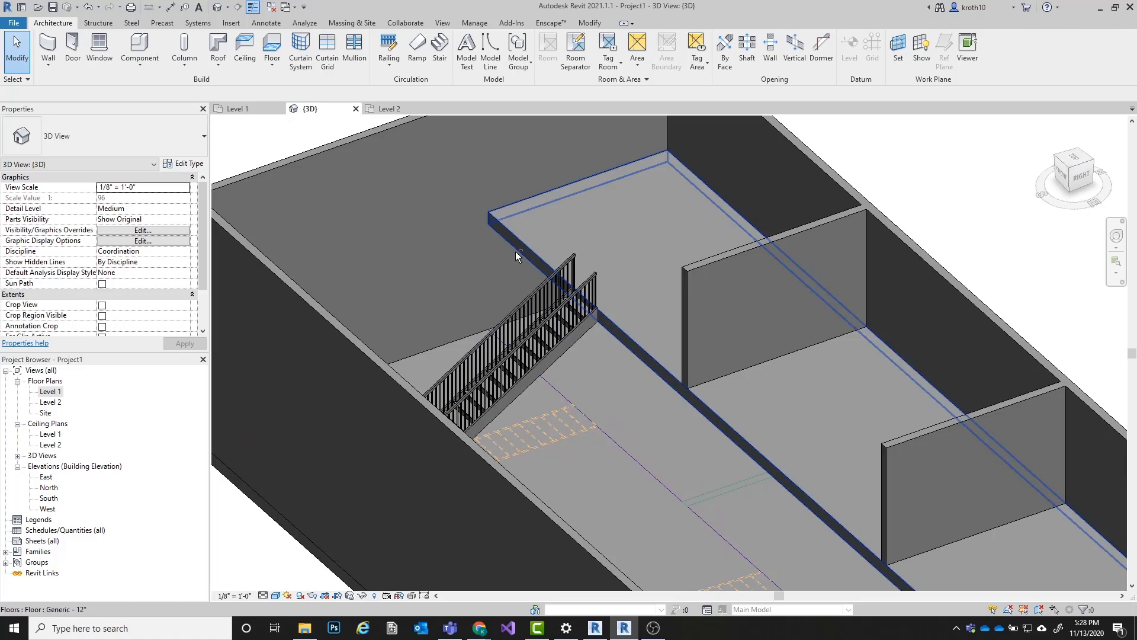
shift+middle_drag(517, 254, 518, 281)
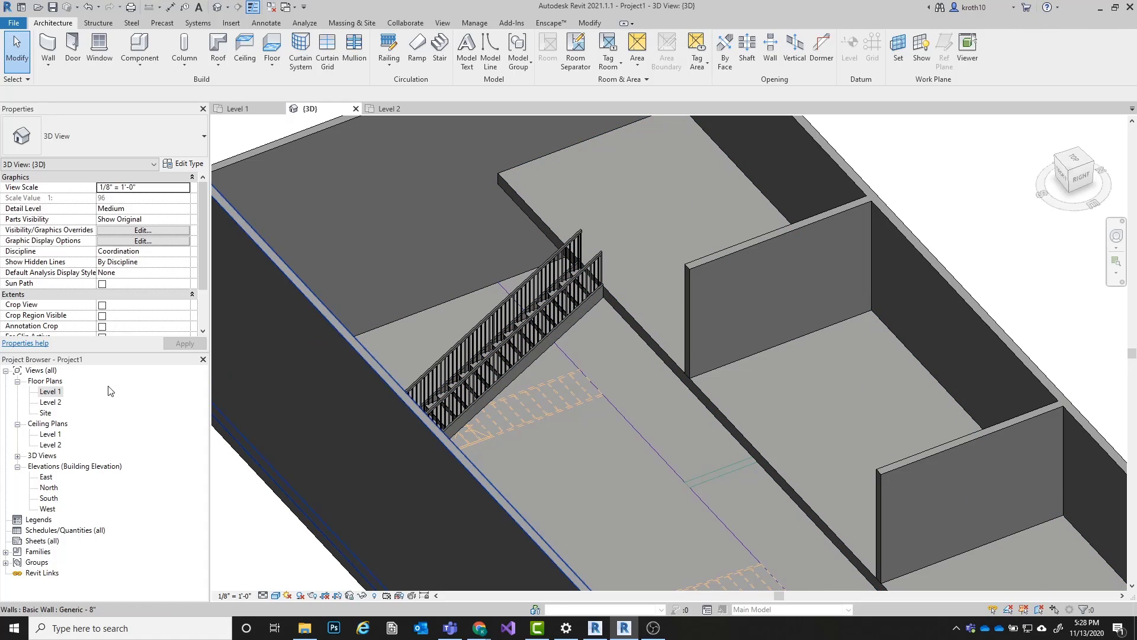
double_click(54, 391)
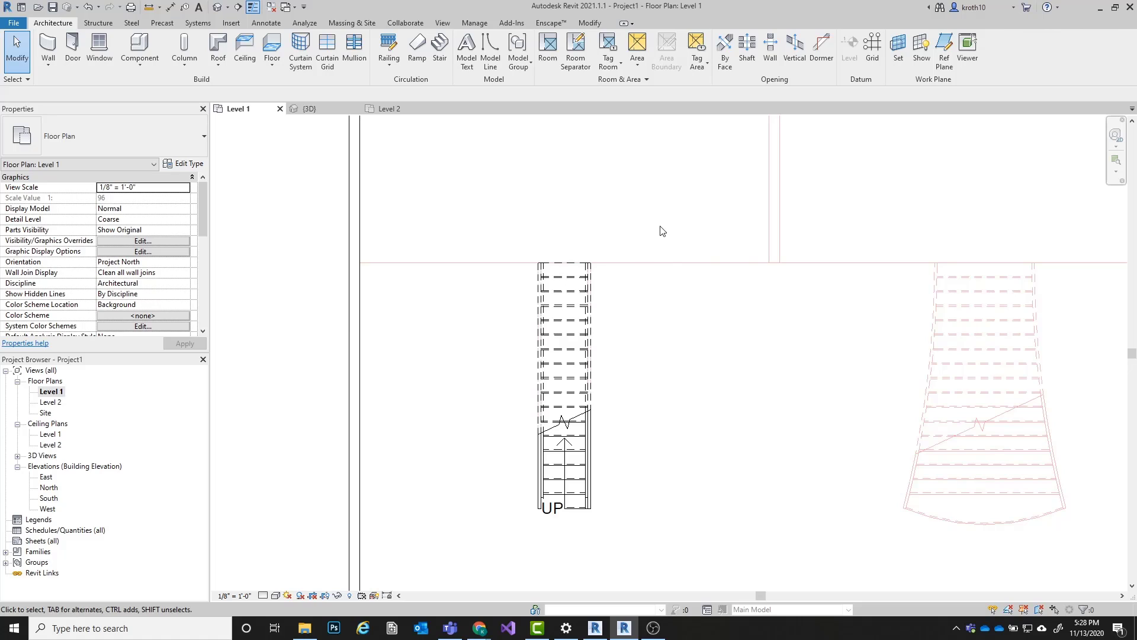
middle_drag(539, 385, 541, 344)
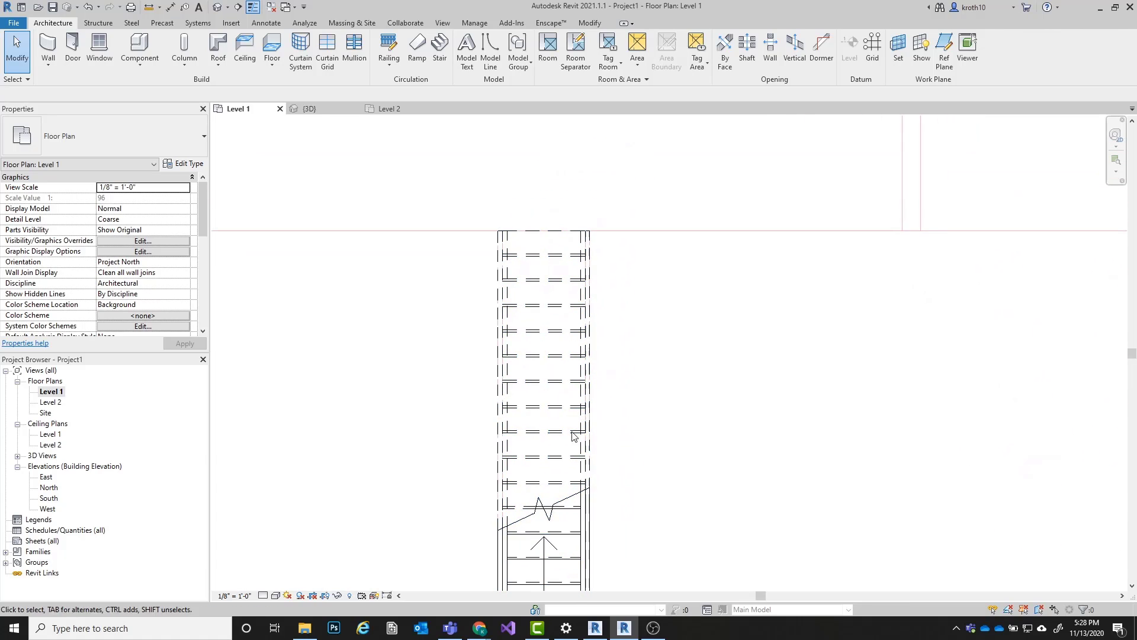
scroll(535, 198, down, 3)
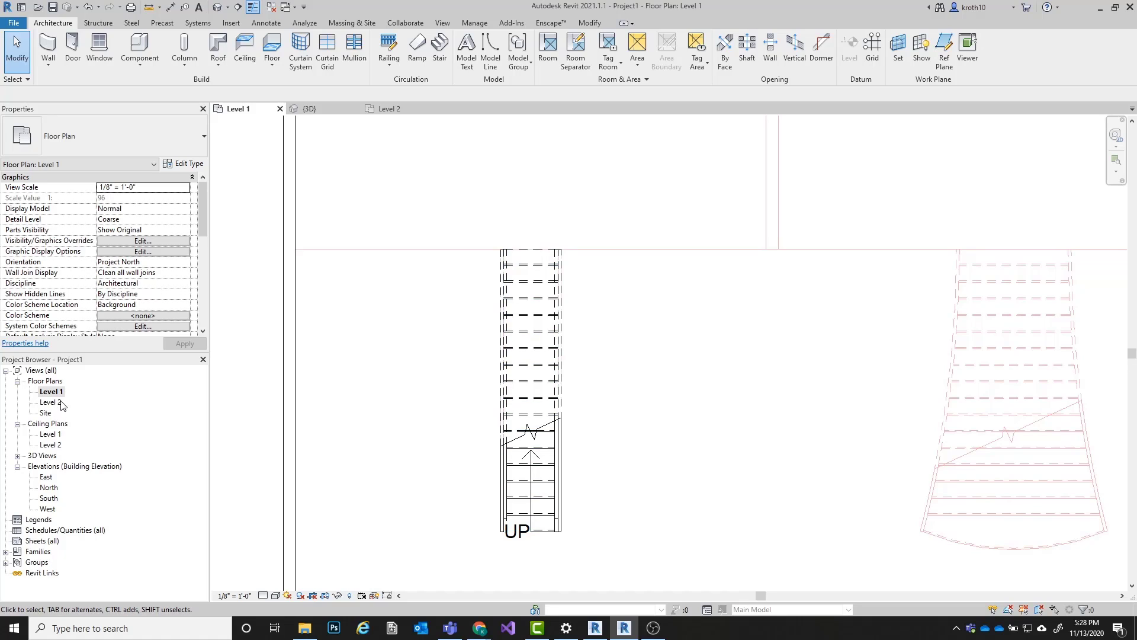
Step: Open the Level 2 floor plan and examine where the straight stair and its railings meet the upper floor edge
double_click(51, 402)
scroll(281, 433, up, 3)
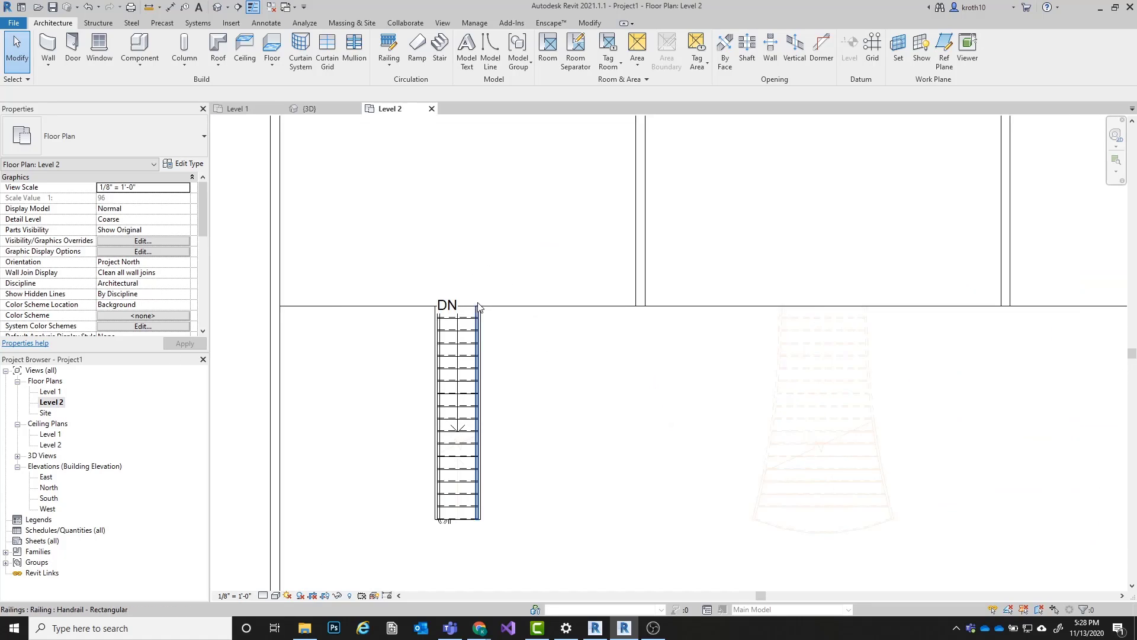
middle_drag(334, 455, 393, 425)
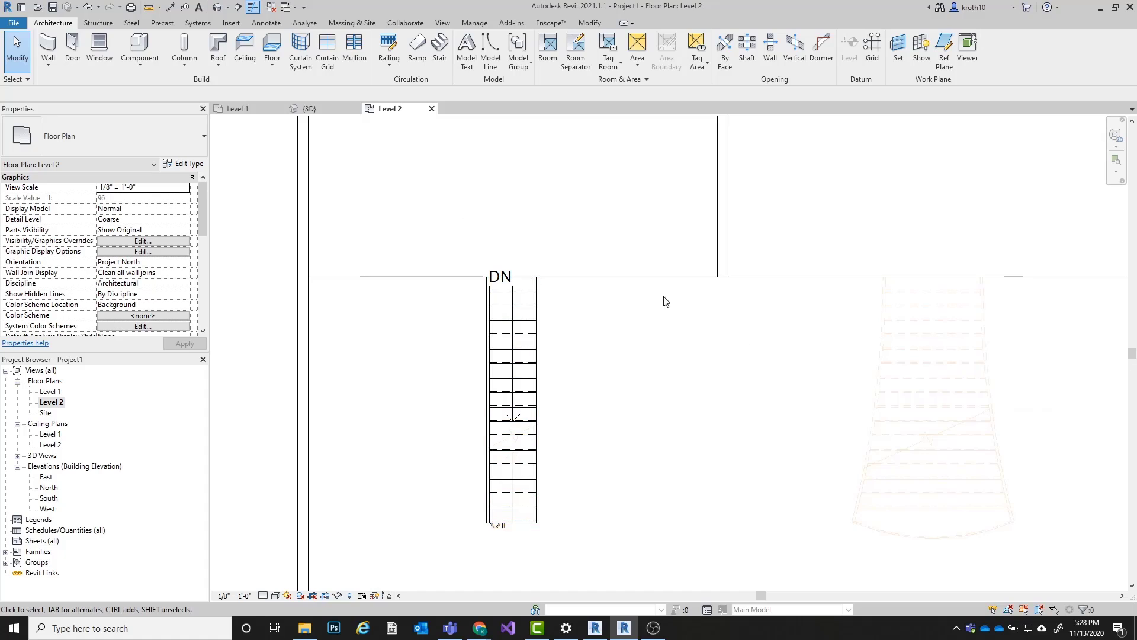
middle_drag(579, 246, 567, 271)
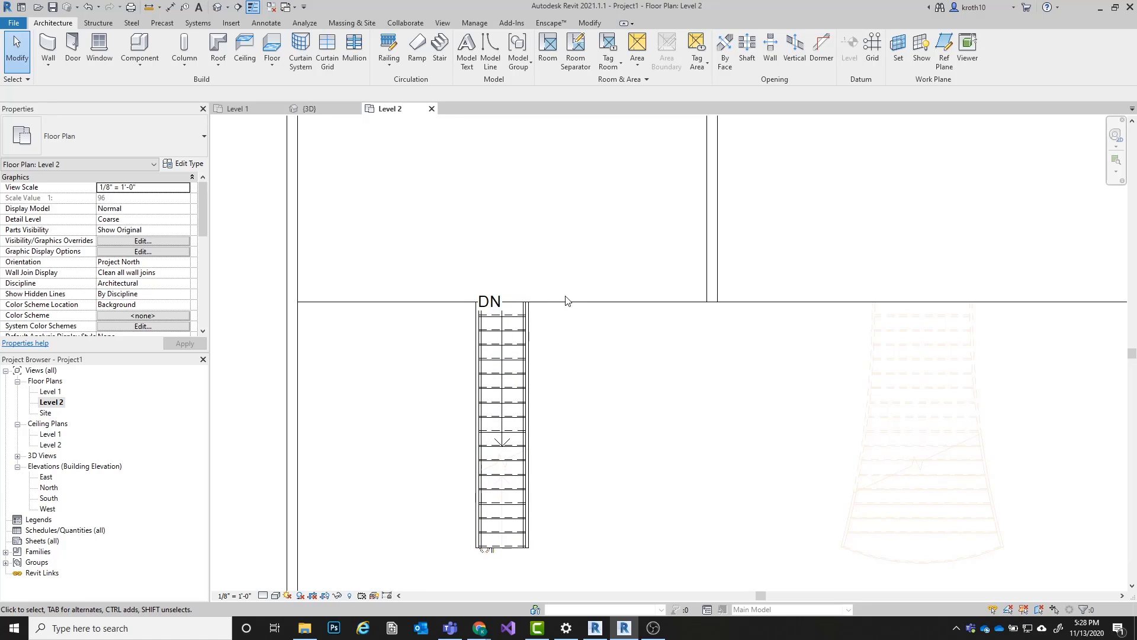
middle_drag(566, 301, 533, 436)
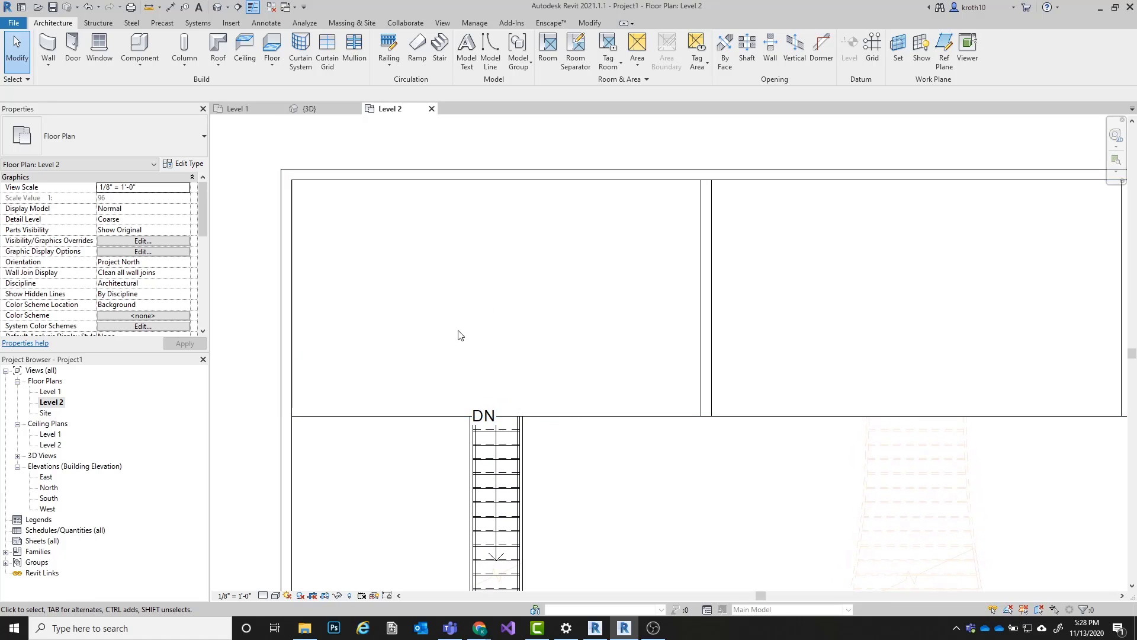
middle_drag(566, 348, 567, 322)
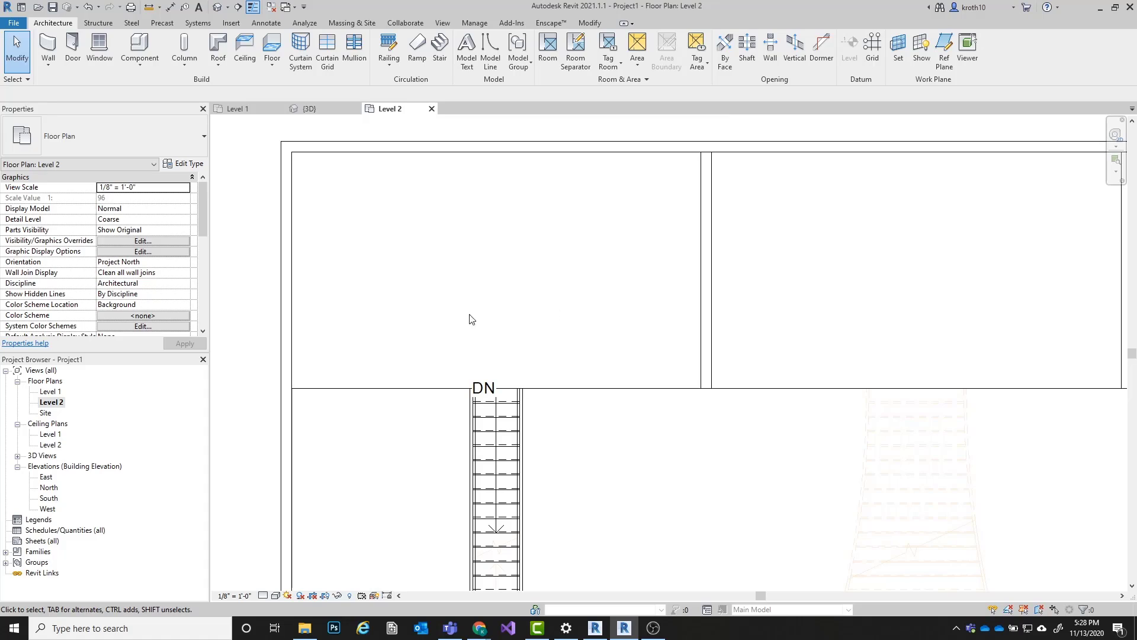
scroll(441, 406, up, 2)
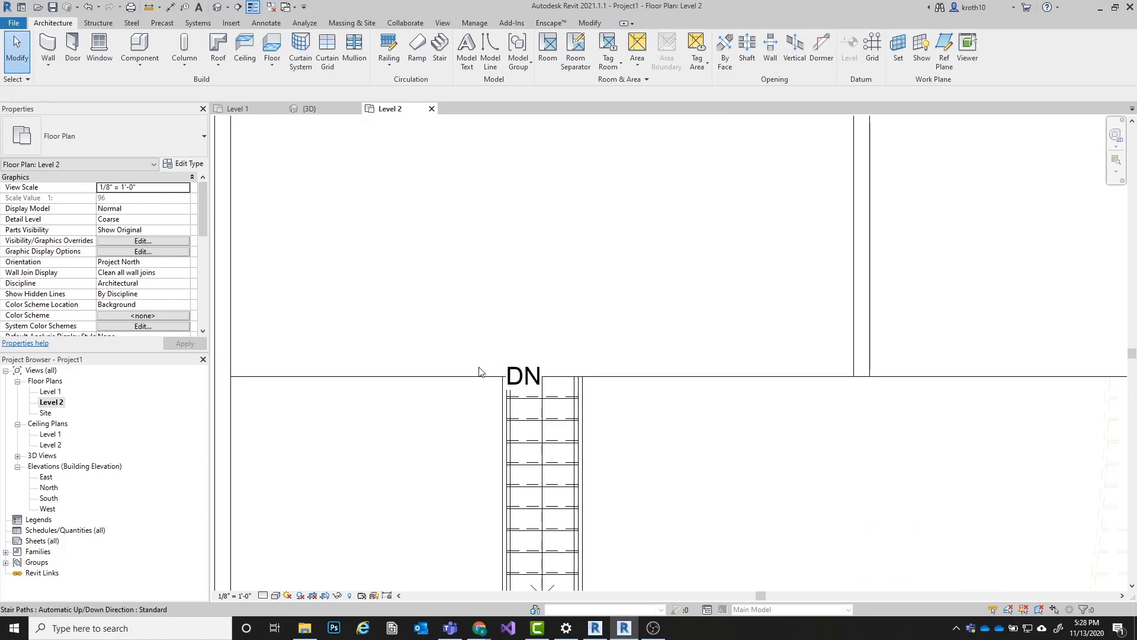
middle_drag(479, 372, 581, 361)
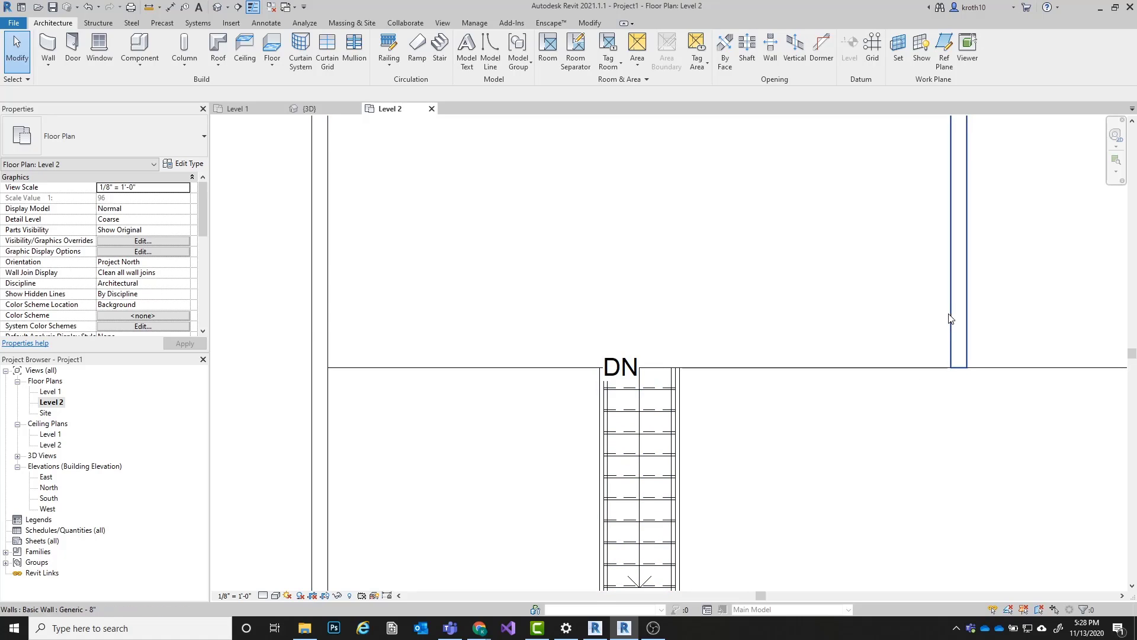
middle_drag(740, 441, 706, 427)
scroll(680, 414, up, 2)
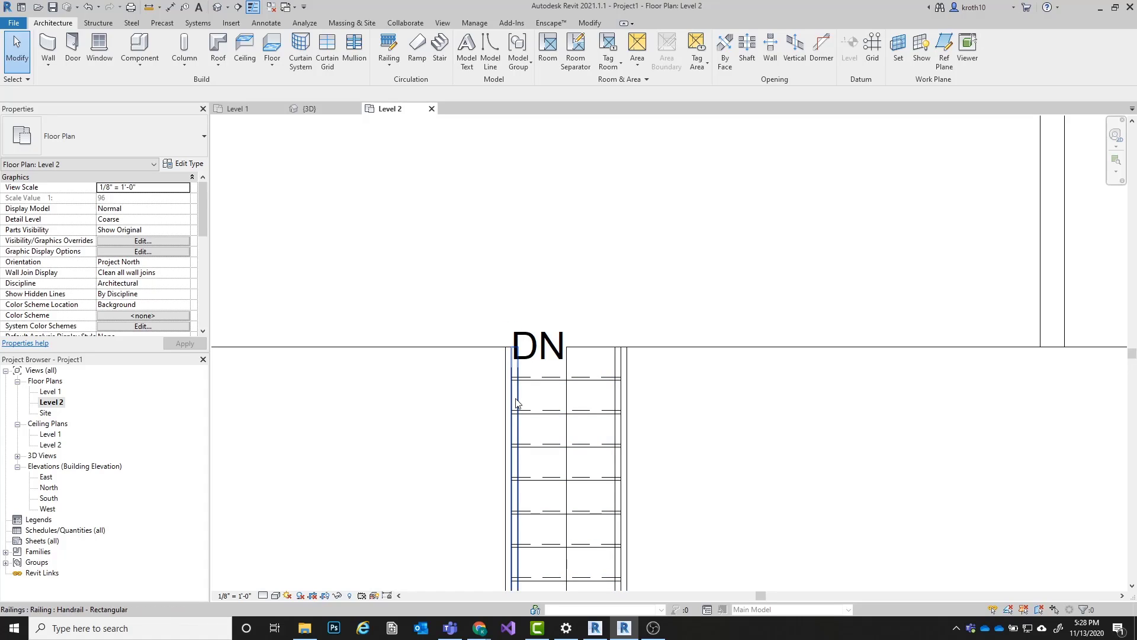
Step: Edit the path of the stair's right railing and draw a 2" line from its upper endpoint straight past the Level 2 floor edge
click(615, 390)
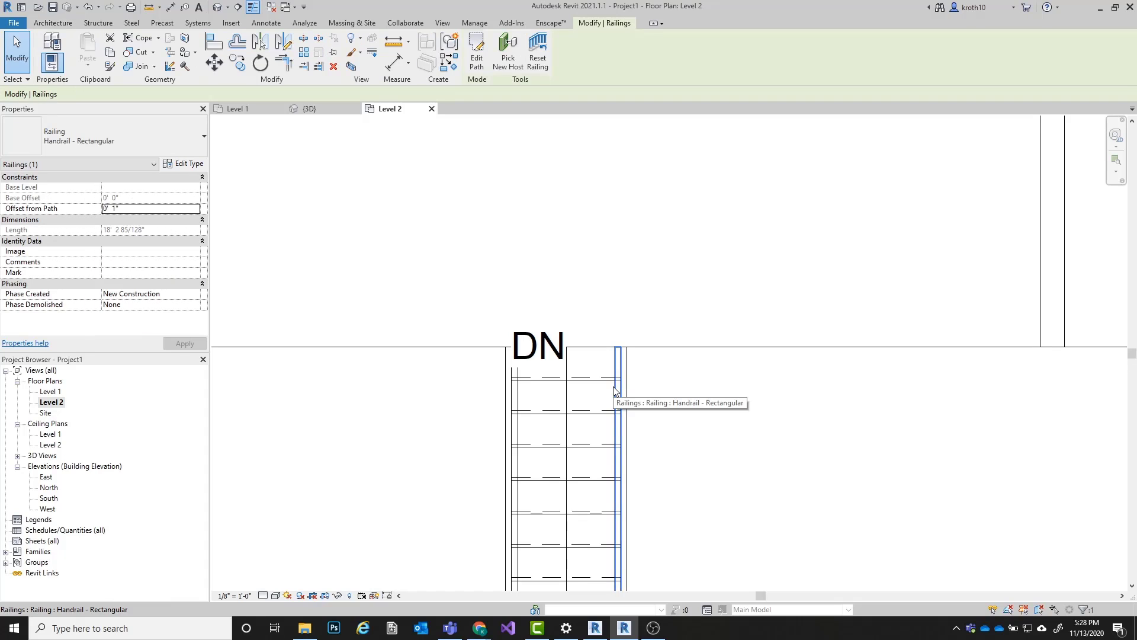
click(476, 57)
middle_drag(872, 313, 834, 288)
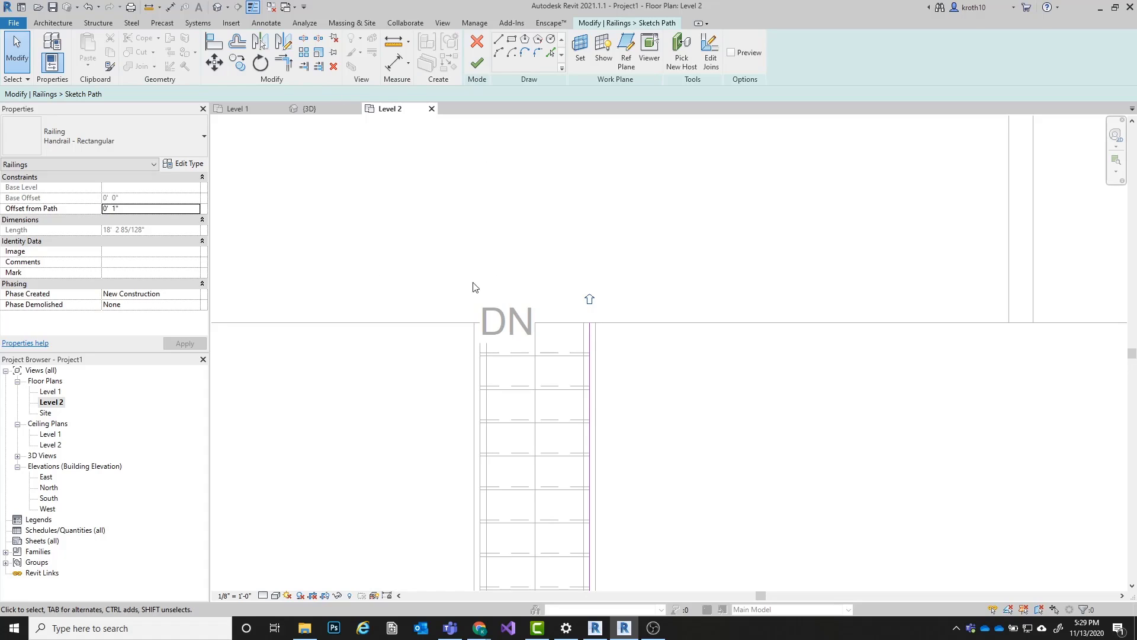
middle_drag(708, 279, 652, 237)
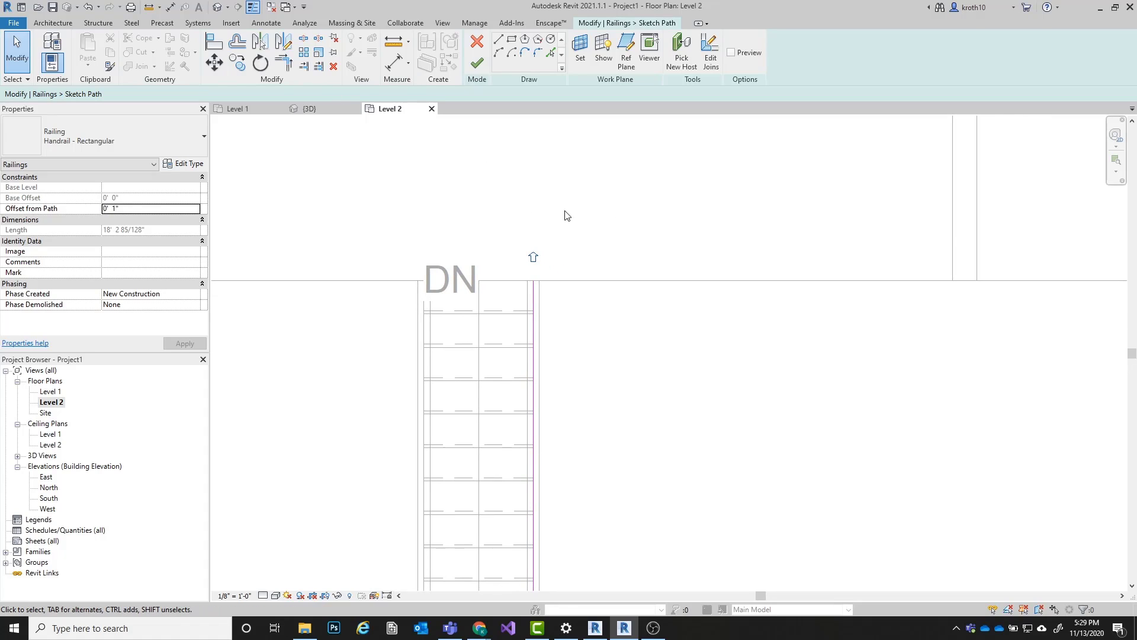
scroll(516, 257, up, 1)
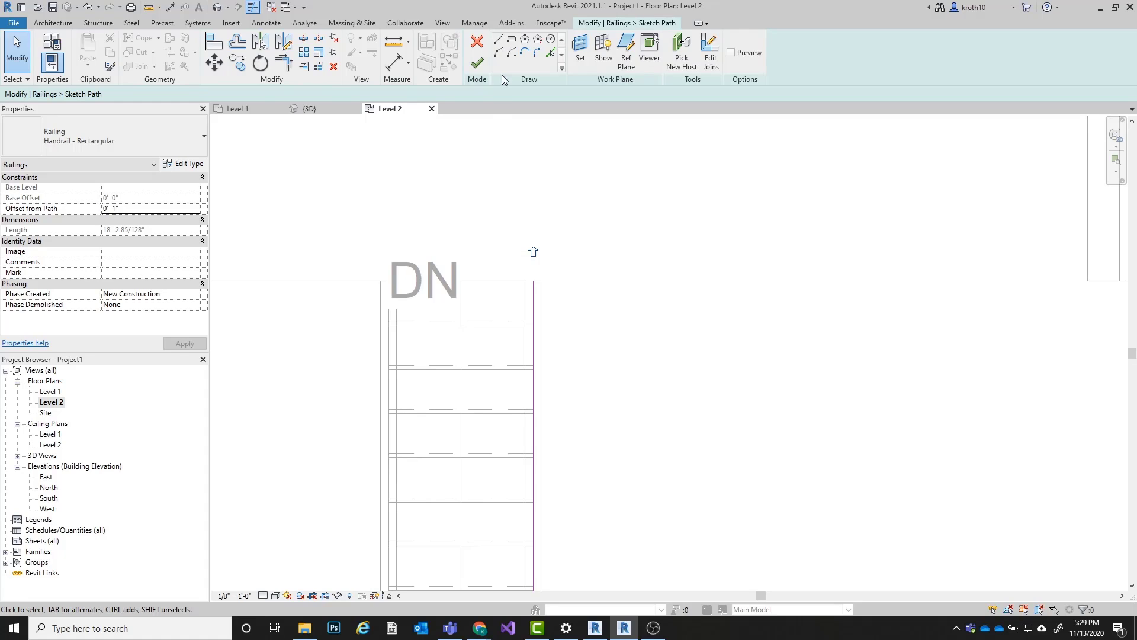
click(496, 45)
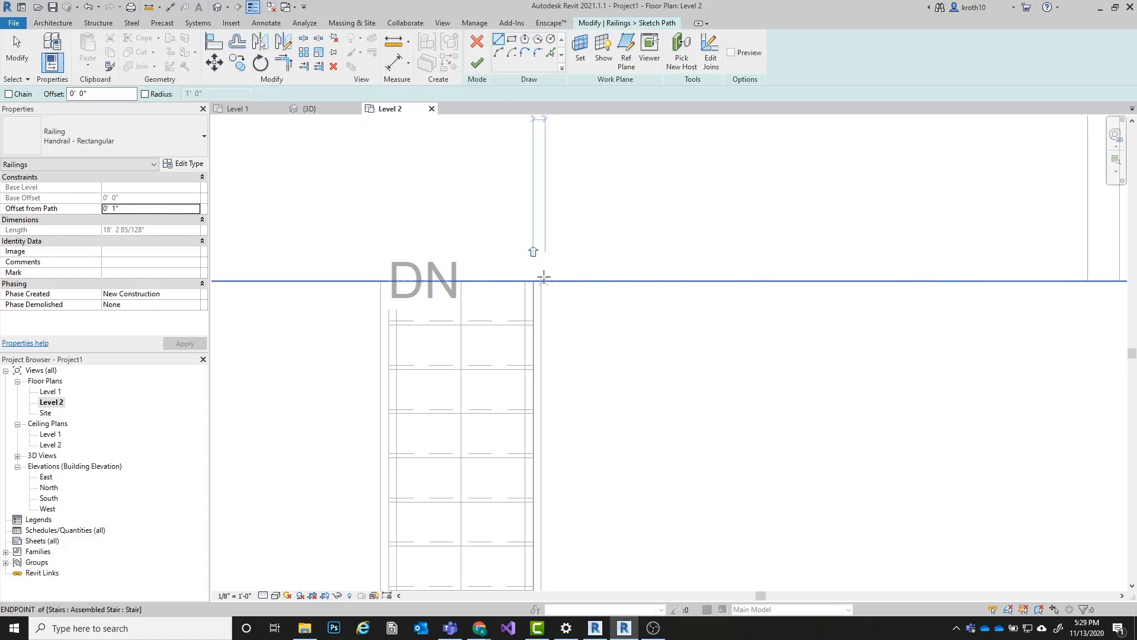
scroll(533, 281, up, 2)
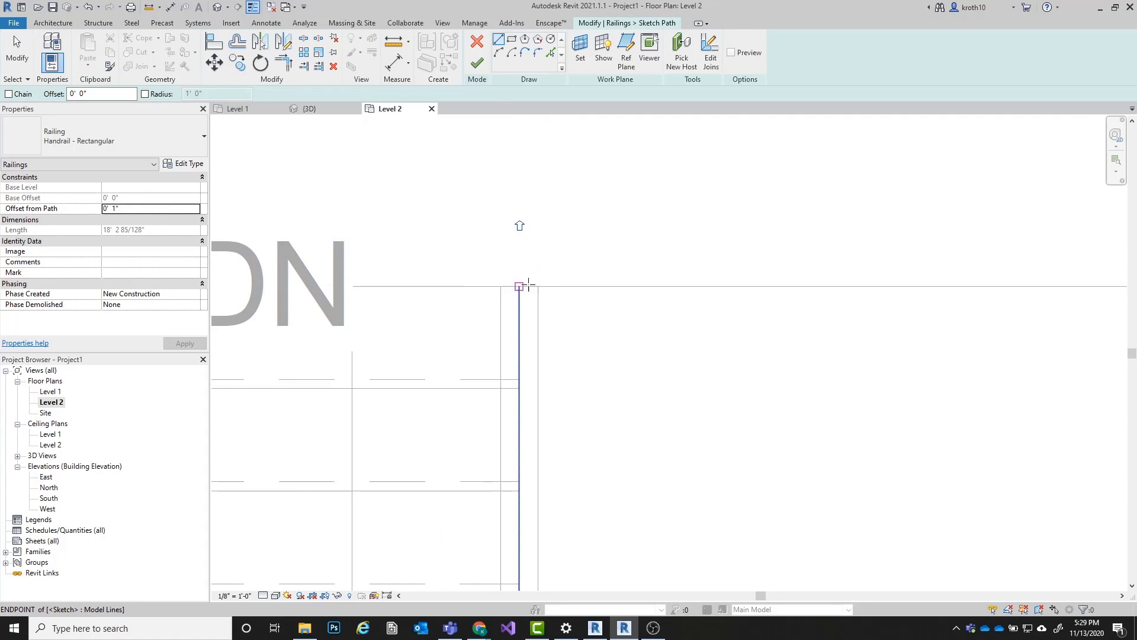
click(520, 287)
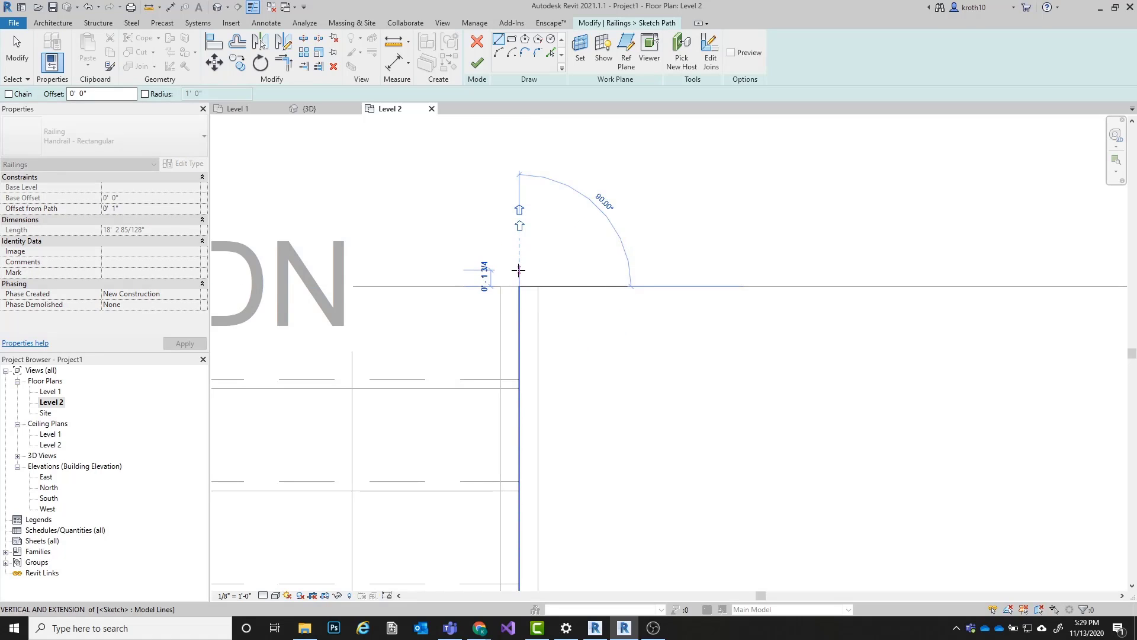
key(Escape)
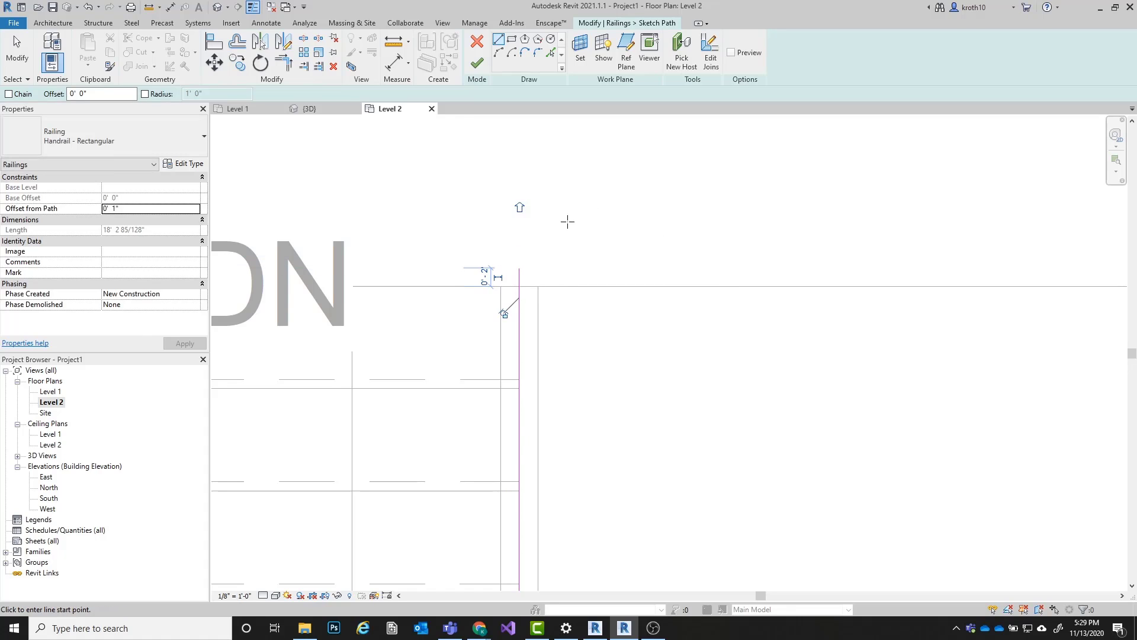
Step: Draw a horizontal railing path line about 11' 6" long from the short extension's end to the near face of the partition wall
scroll(567, 222, down, 3)
scroll(494, 277, up, 2)
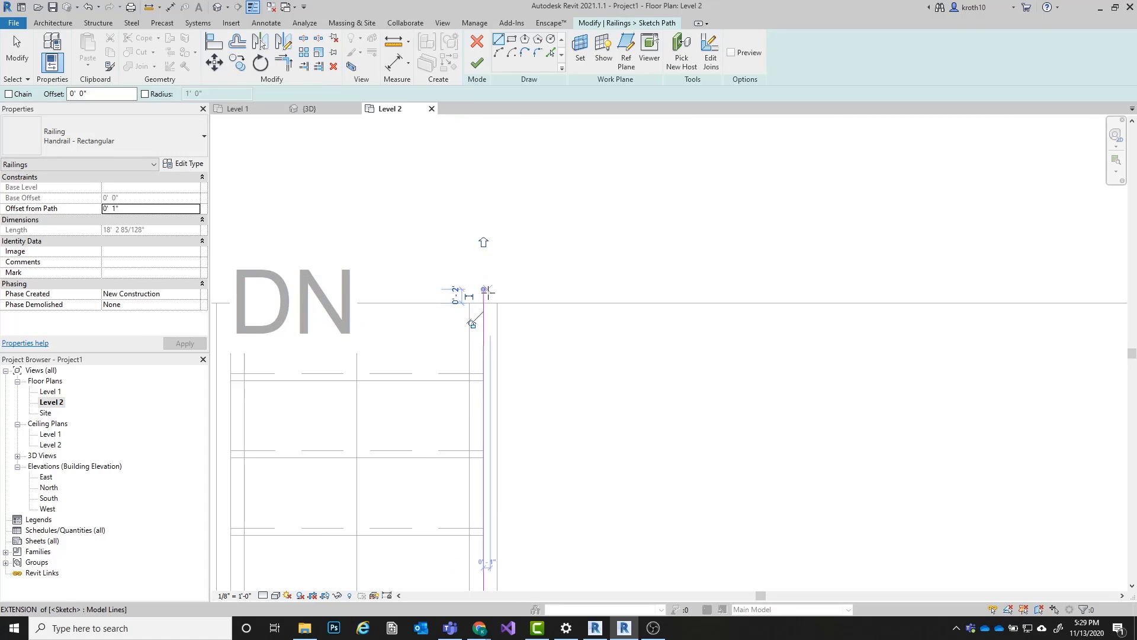
click(484, 290)
scroll(491, 288, down, 2)
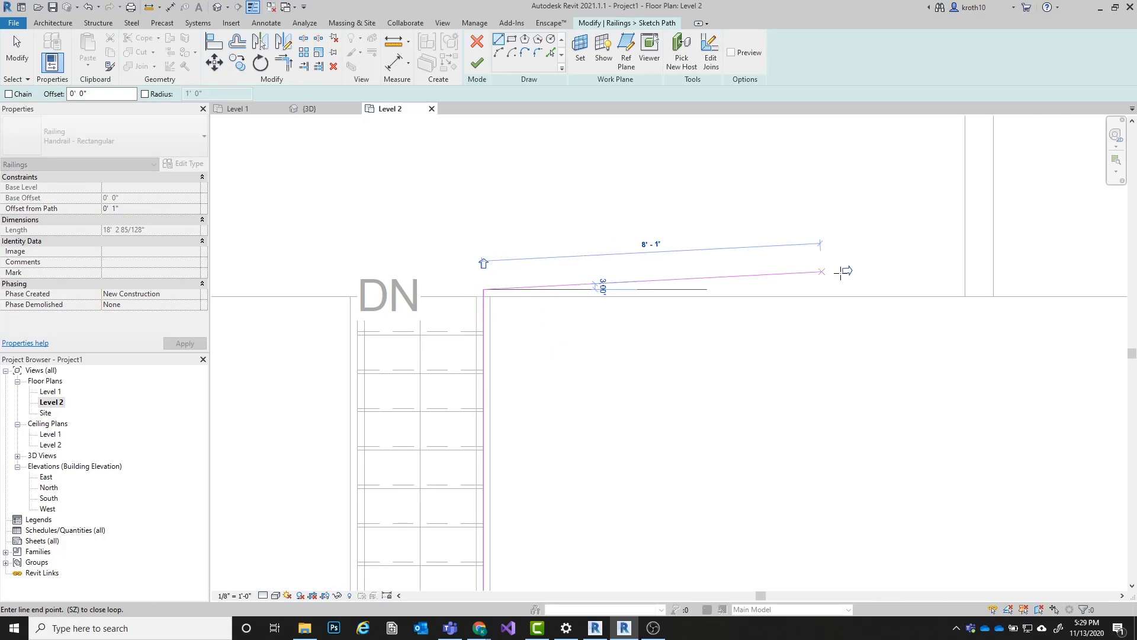
click(965, 289)
key(Escape)
key(Escape)
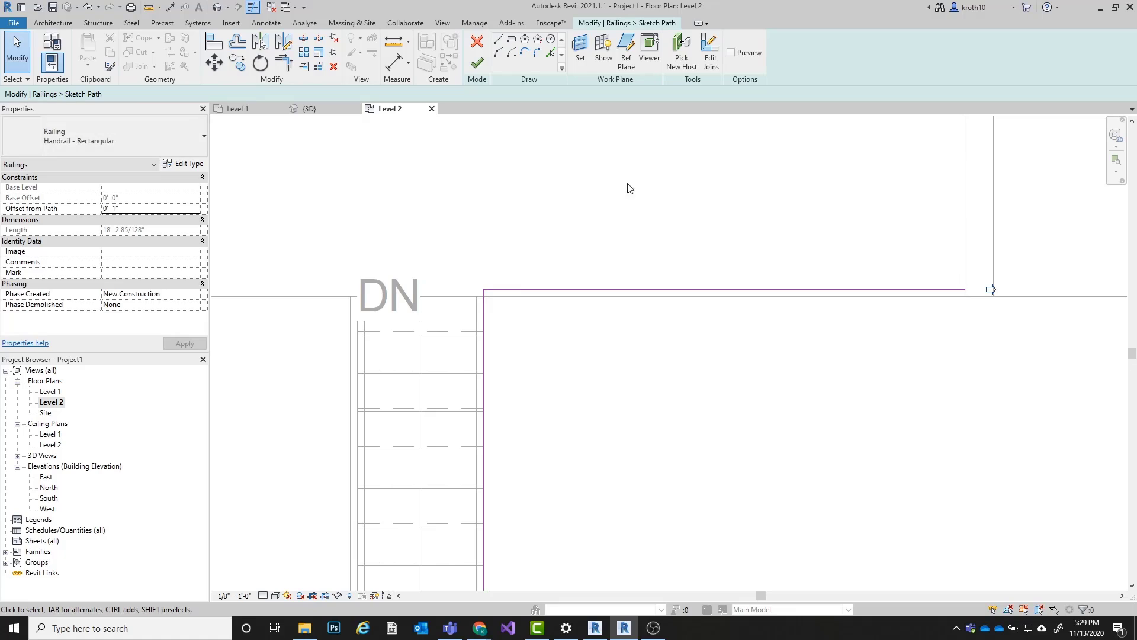
Step: Try to stretch the stair-slope path line past the floor edge up to the corner of the horizontal line
scroll(450, 282, up, 2)
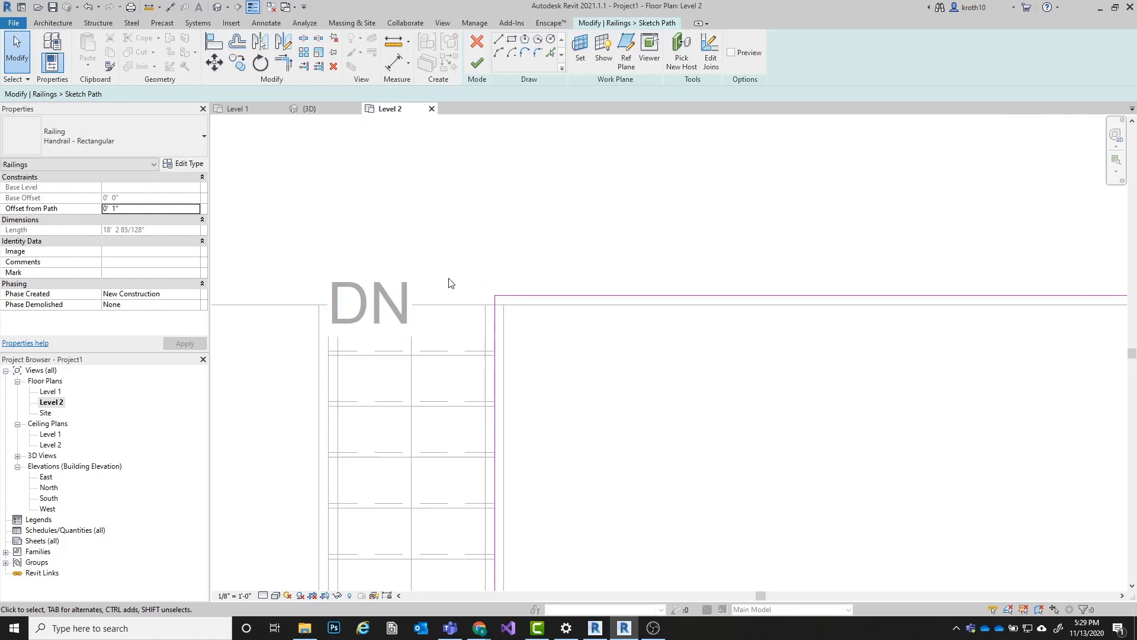
middle_drag(546, 395, 503, 324)
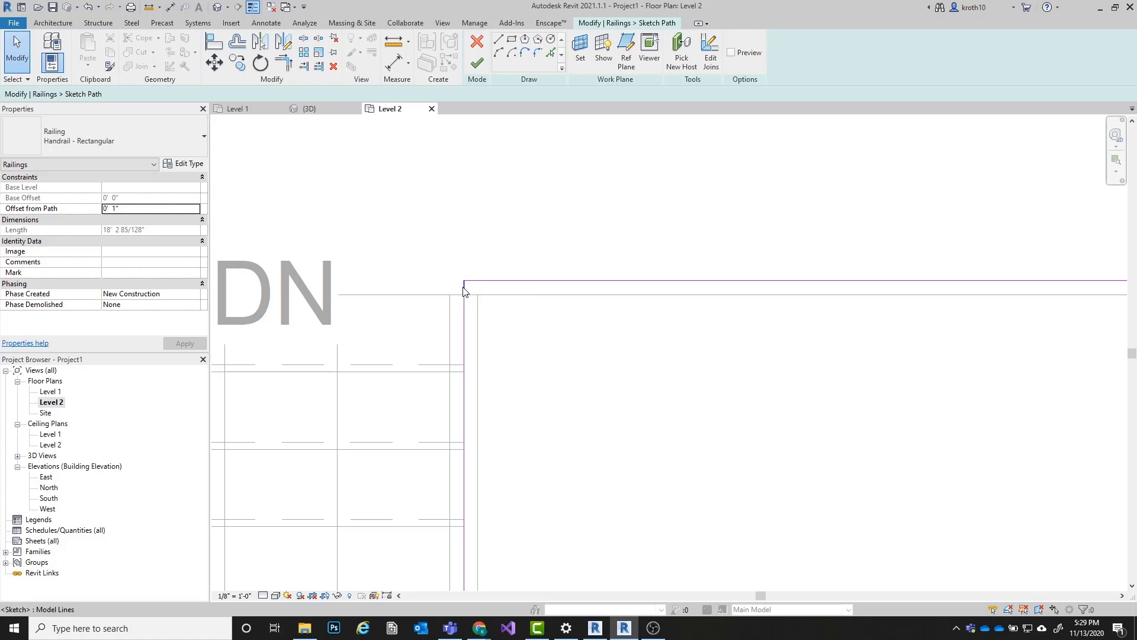
click(463, 350)
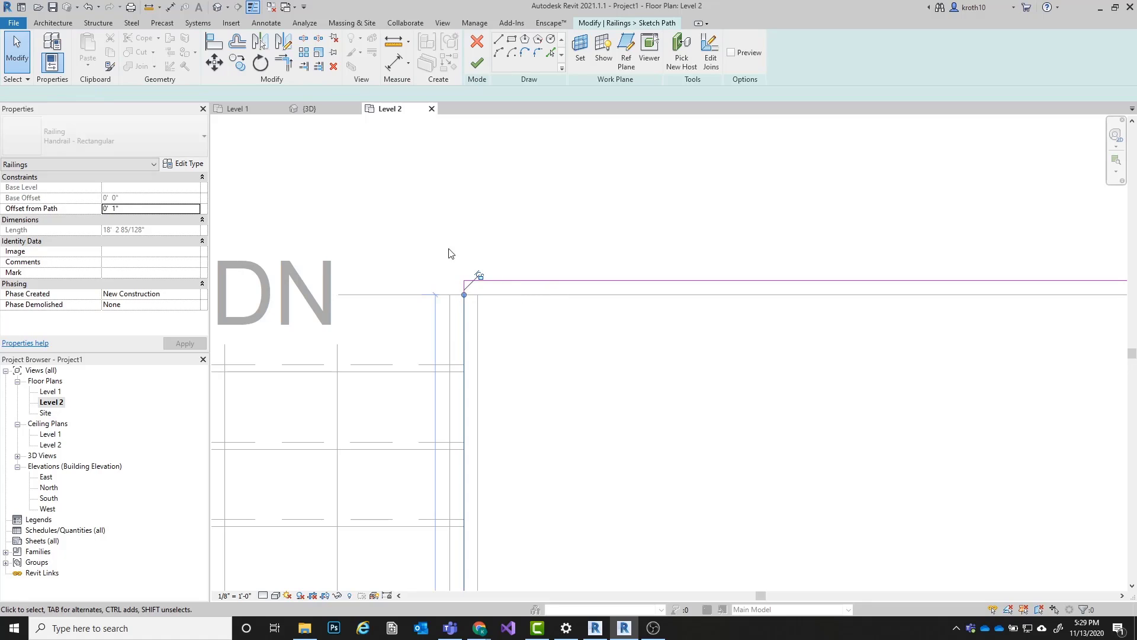
scroll(459, 265, up, 2)
drag(472, 309, 472, 284)
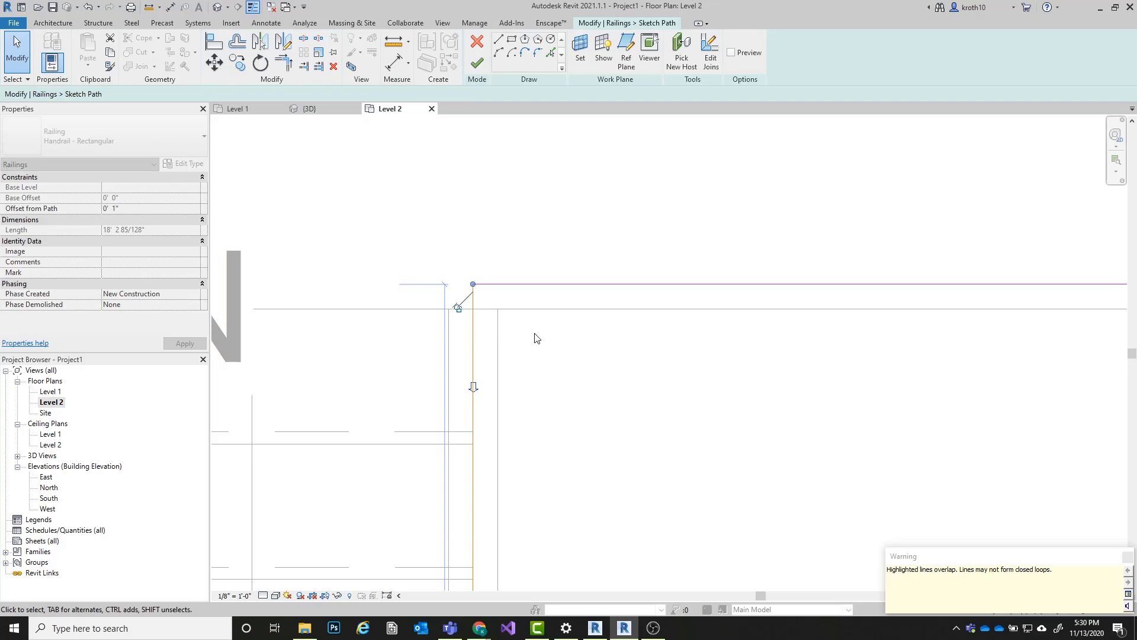
click(473, 334)
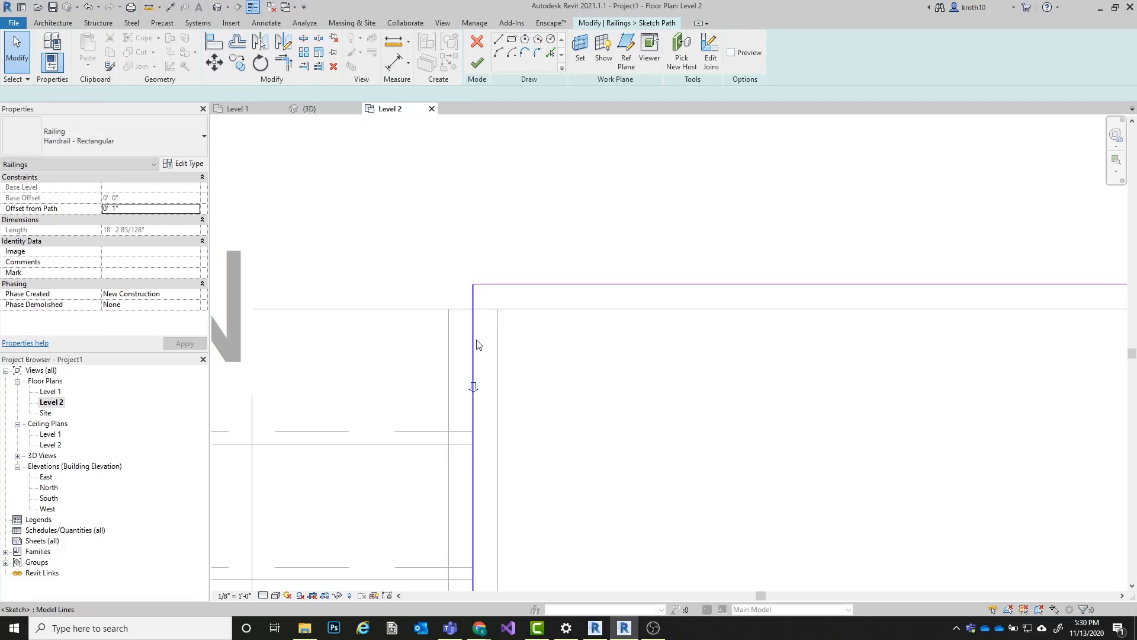
click(574, 285)
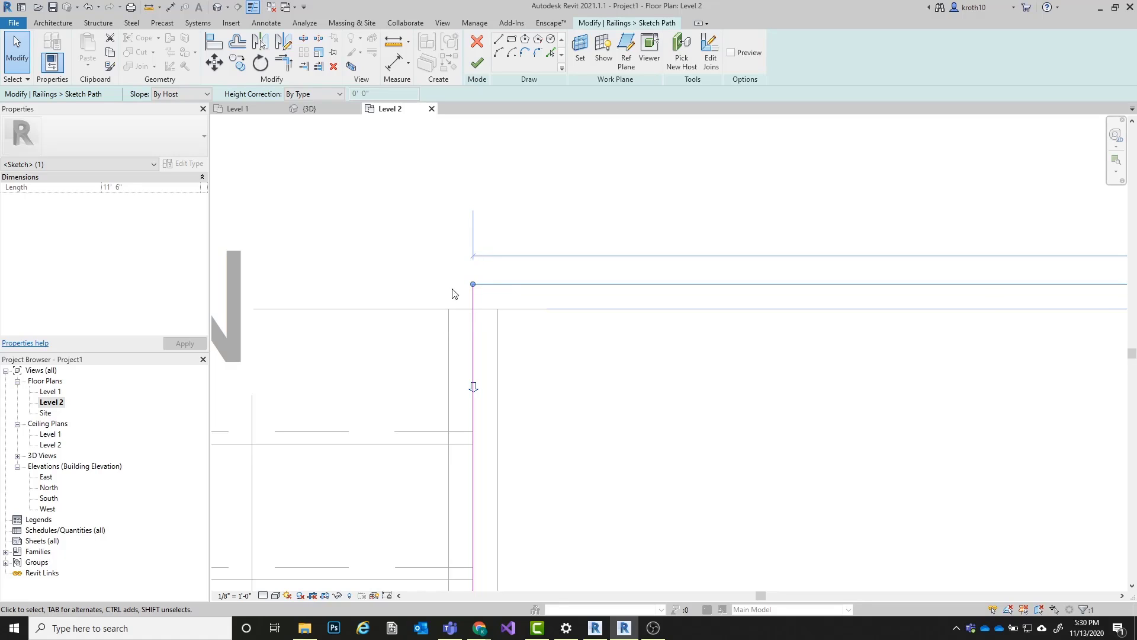
click(507, 348)
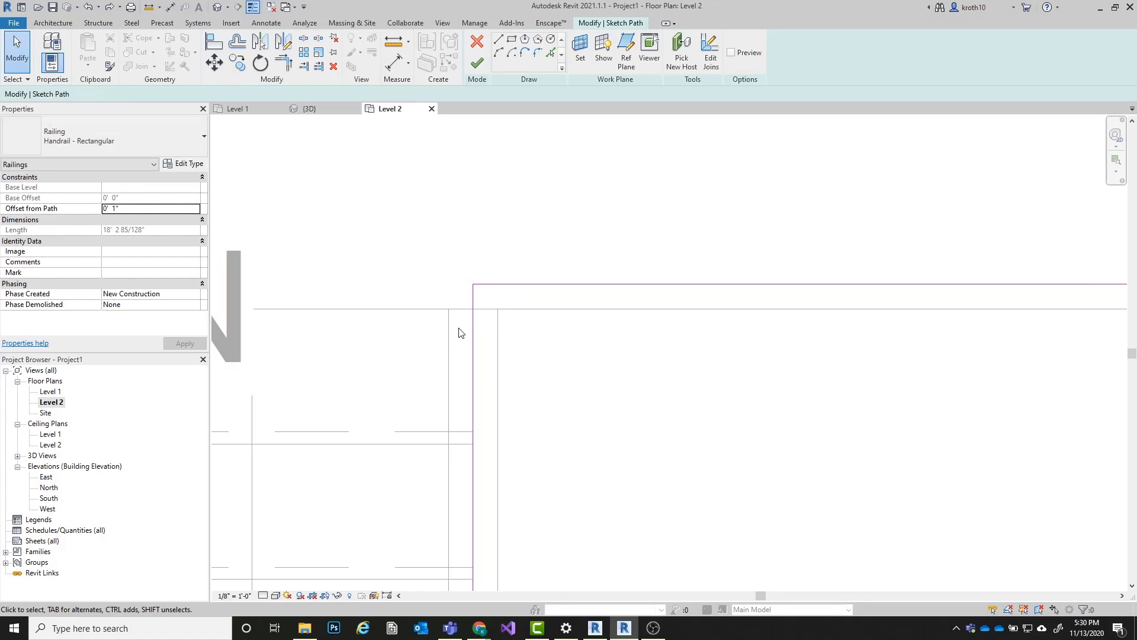
Step: Check that the stair-slope path line ends at the Level 2 floor edge and finish the railing path edit
click(468, 322)
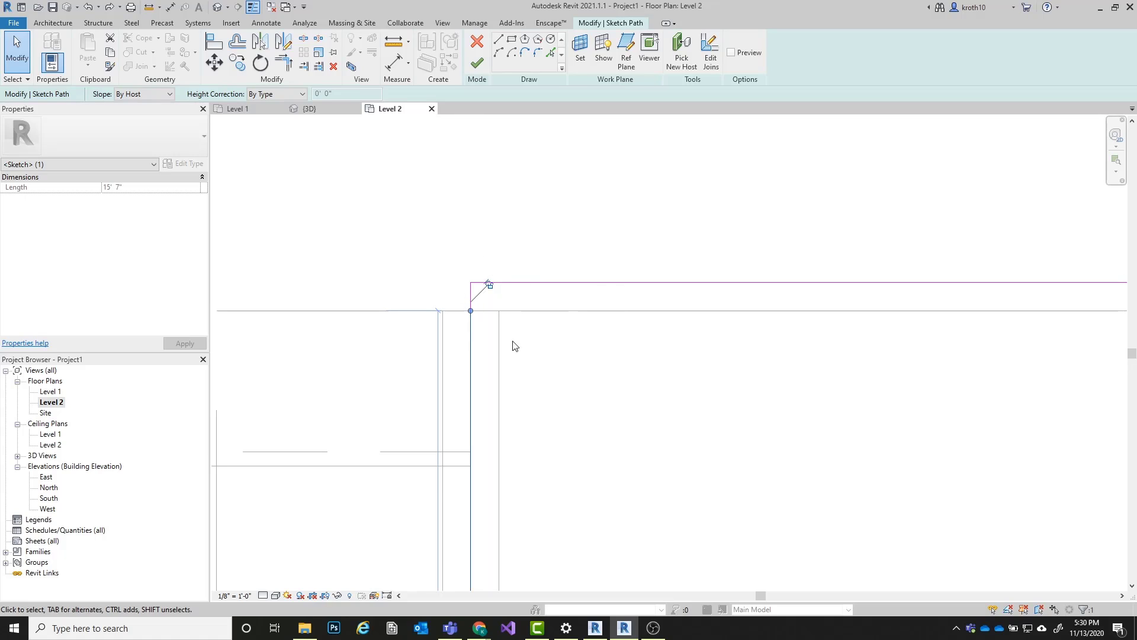
scroll(376, 173, down, 4)
click(553, 283)
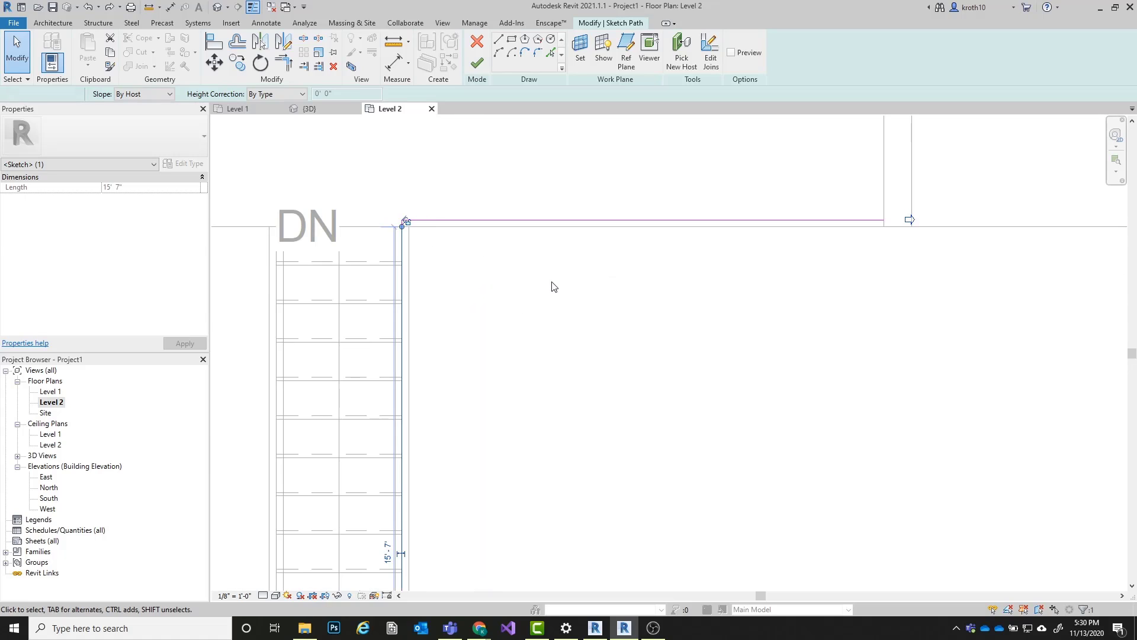
click(477, 62)
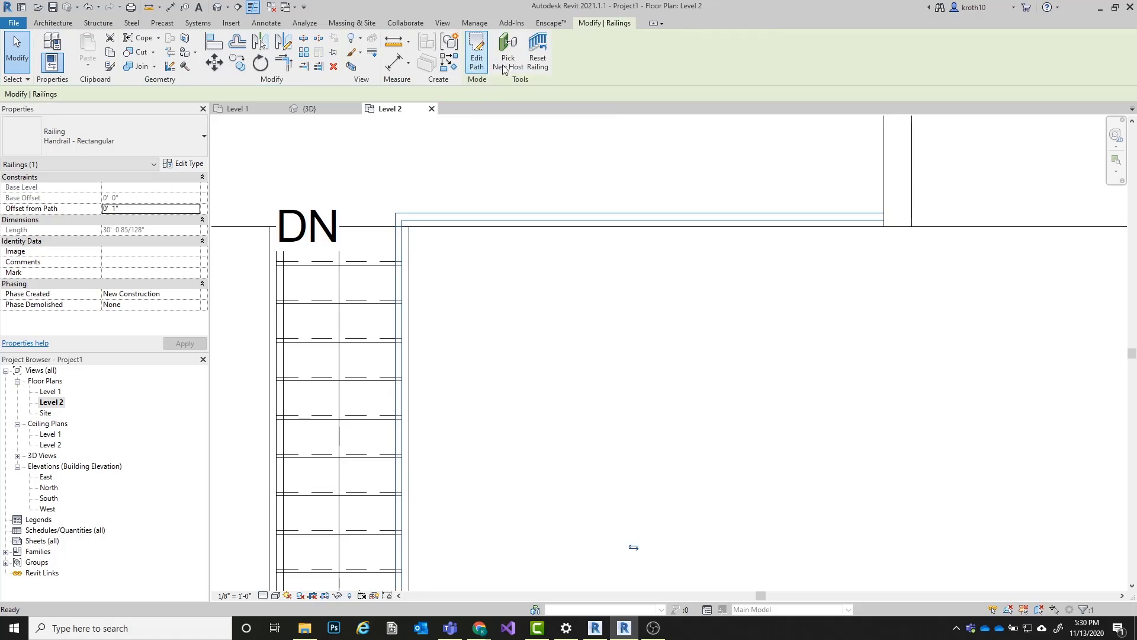
Step: Examine the extended railing in the 3D view, from the stair top along the floor edge to the partition wall
click(218, 8)
scroll(608, 202, up, 5)
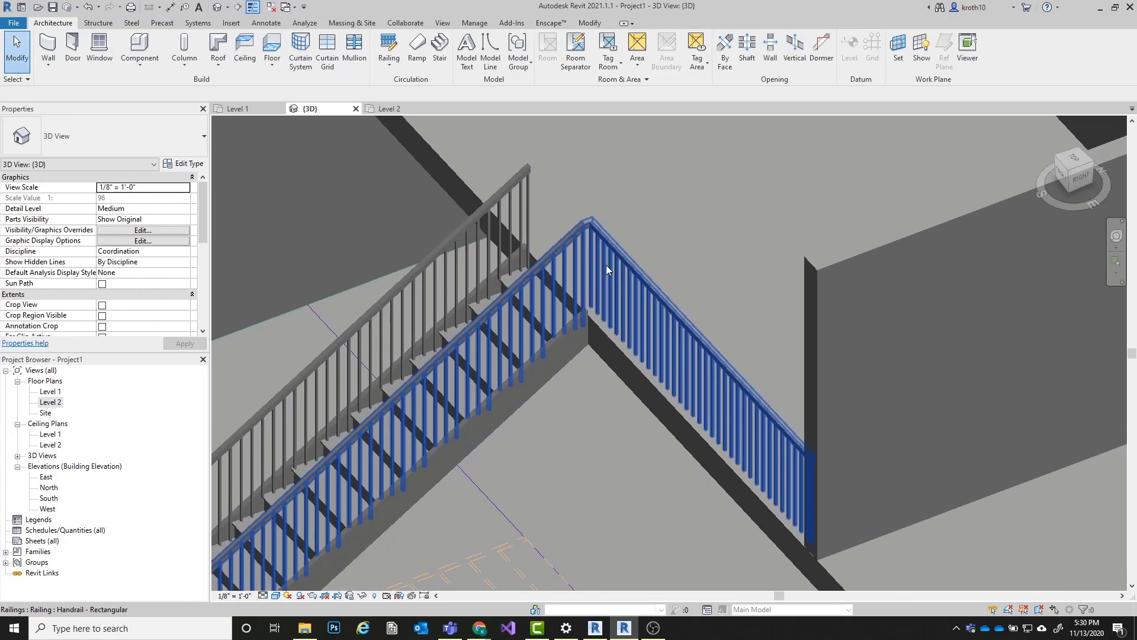
scroll(604, 261, up, 3)
scroll(510, 145, down, 4)
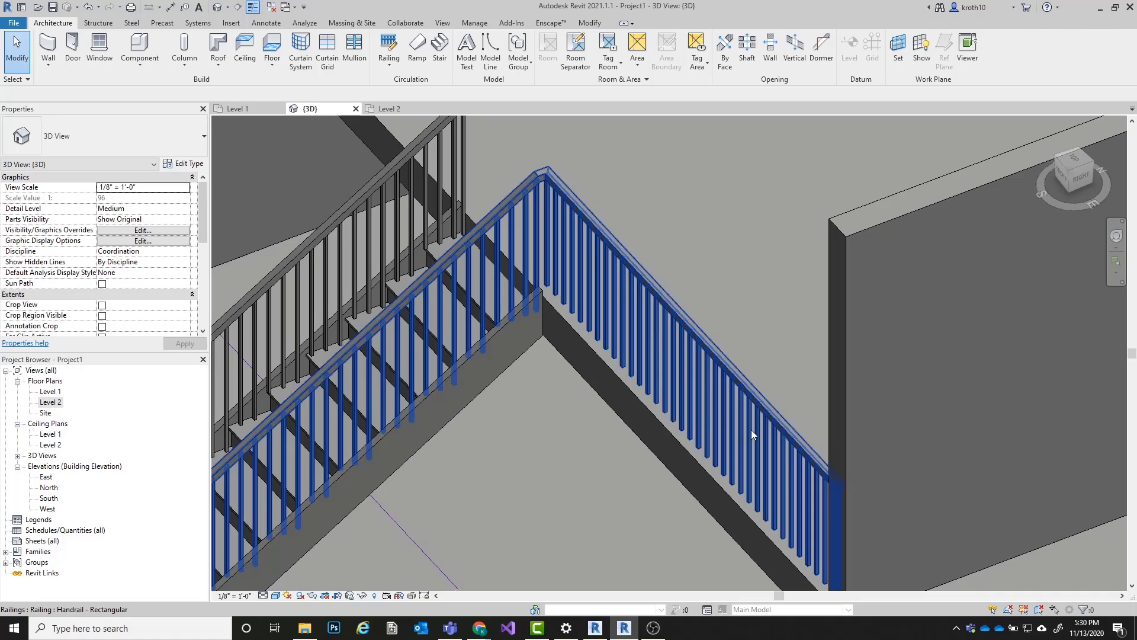
scroll(533, 296, down, 1)
shift+middle_drag(538, 300, 747, 244)
scroll(748, 249, down, 3)
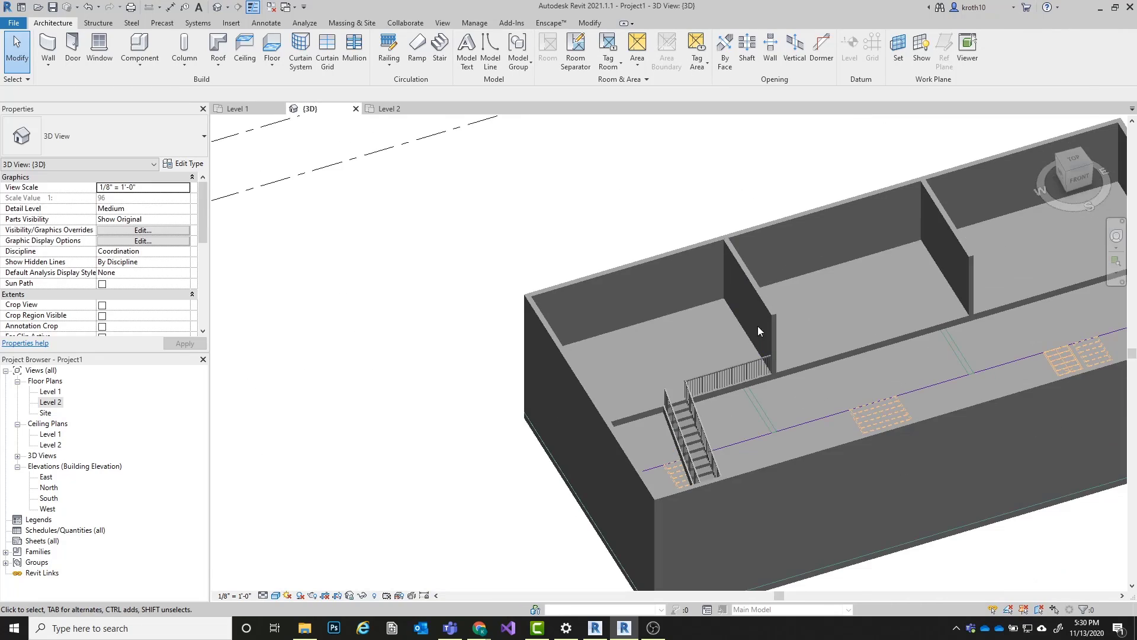
scroll(758, 325, up, 5)
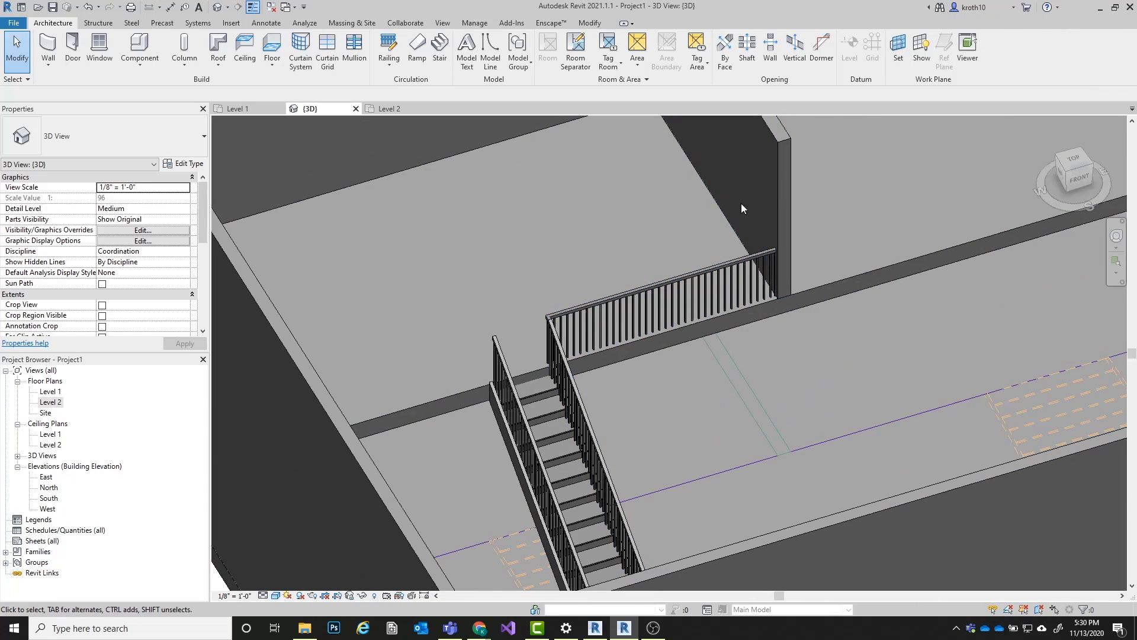
shift+middle_drag(768, 284, 616, 269)
scroll(607, 264, down, 4)
scroll(586, 247, up, 4)
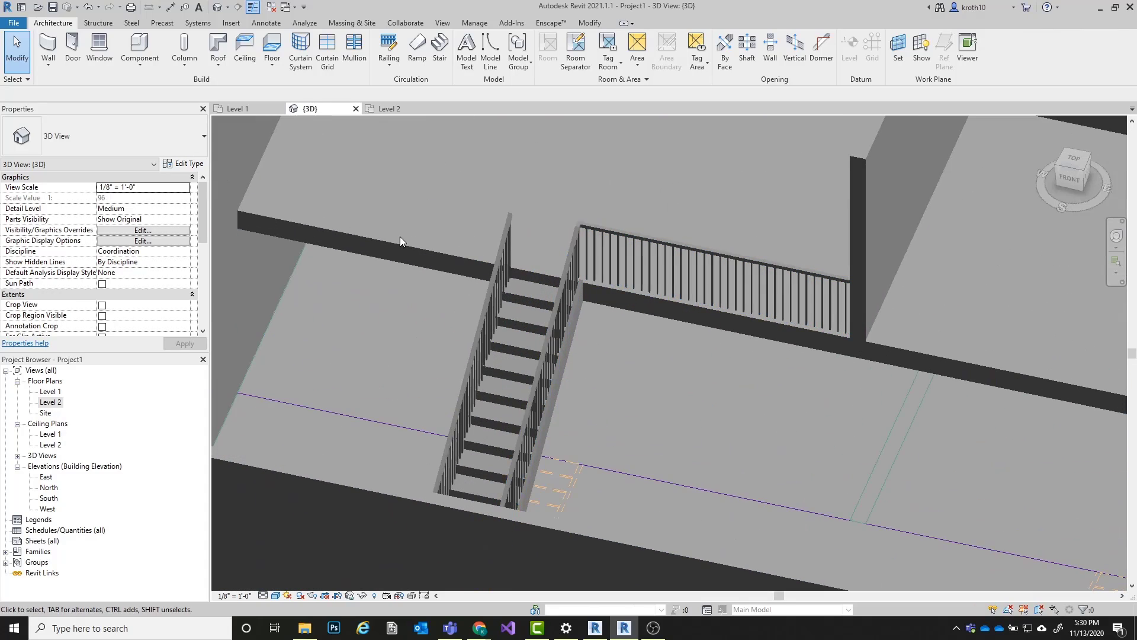
shift+middle_drag(631, 229, 596, 242)
scroll(551, 368, down, 3)
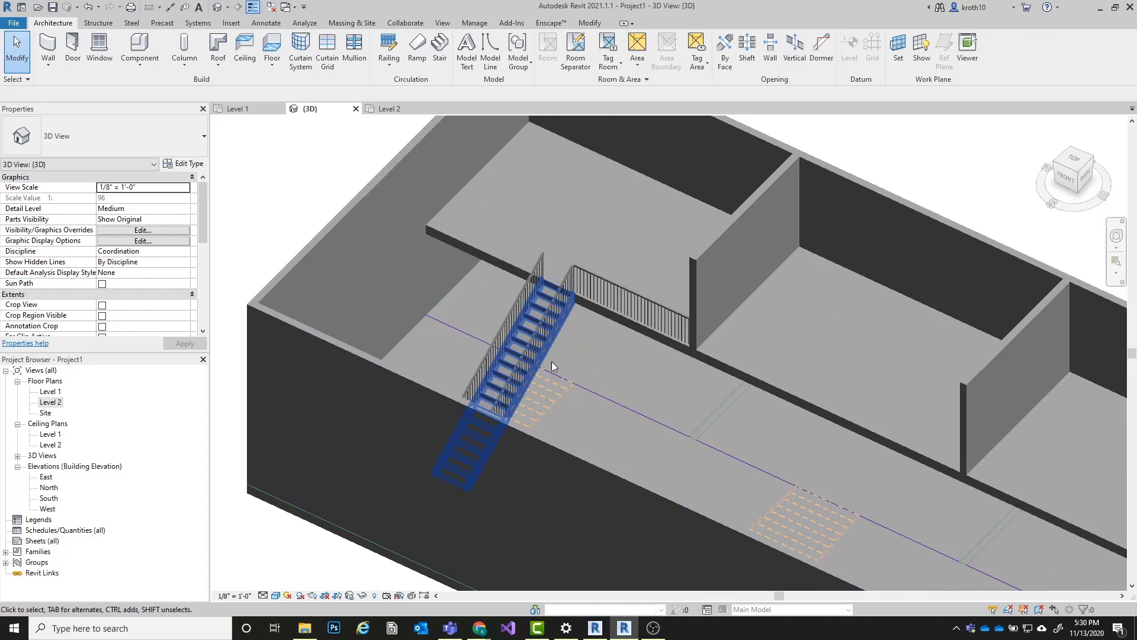
Step: Open the extended railing's path for editing and delete the short 2" path line at the stair top
scroll(567, 279, up, 3)
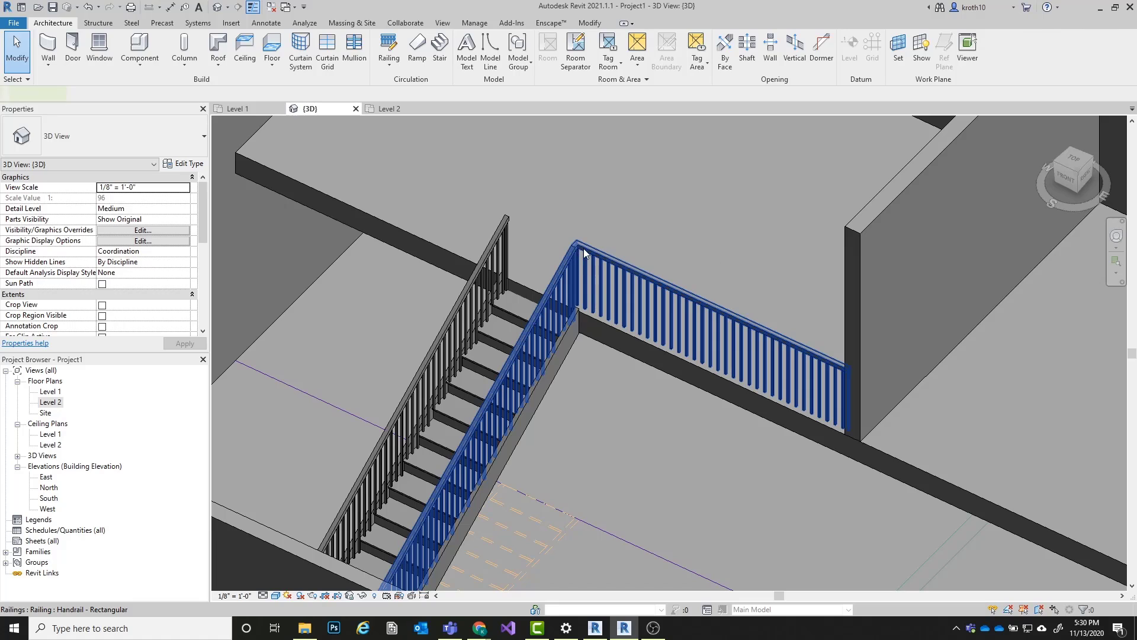
click(584, 247)
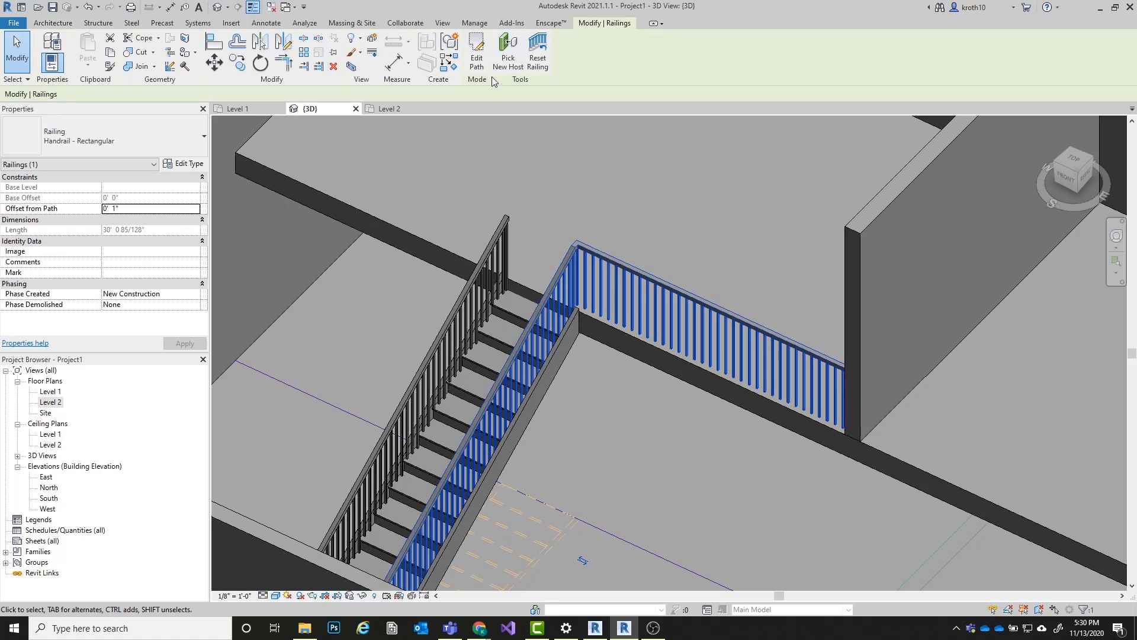
click(476, 58)
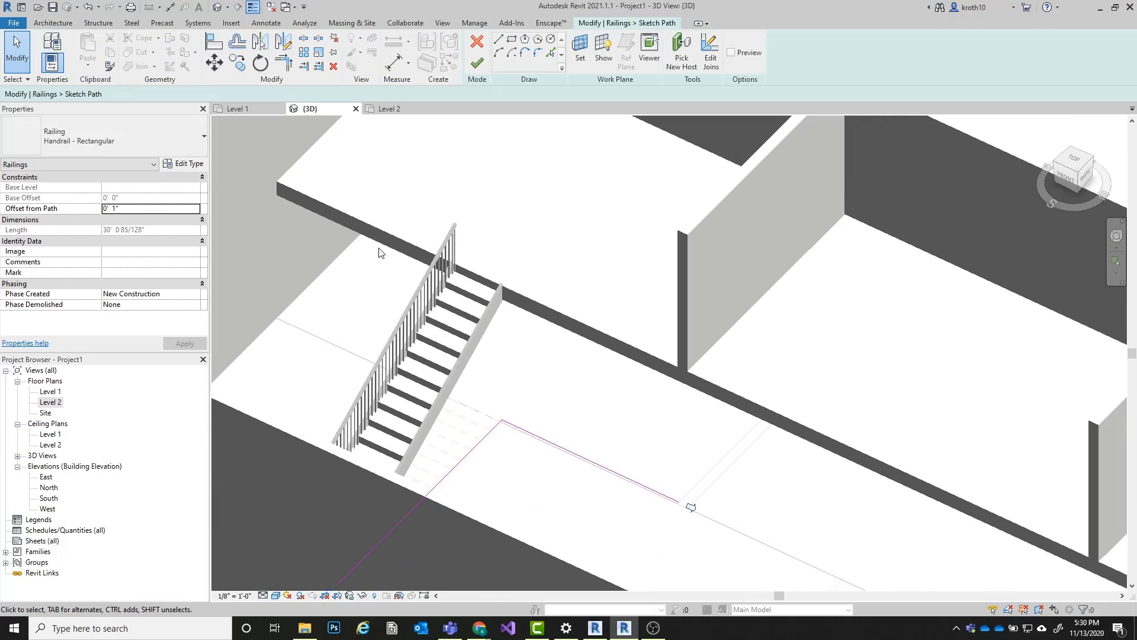
scroll(521, 399, up, 3)
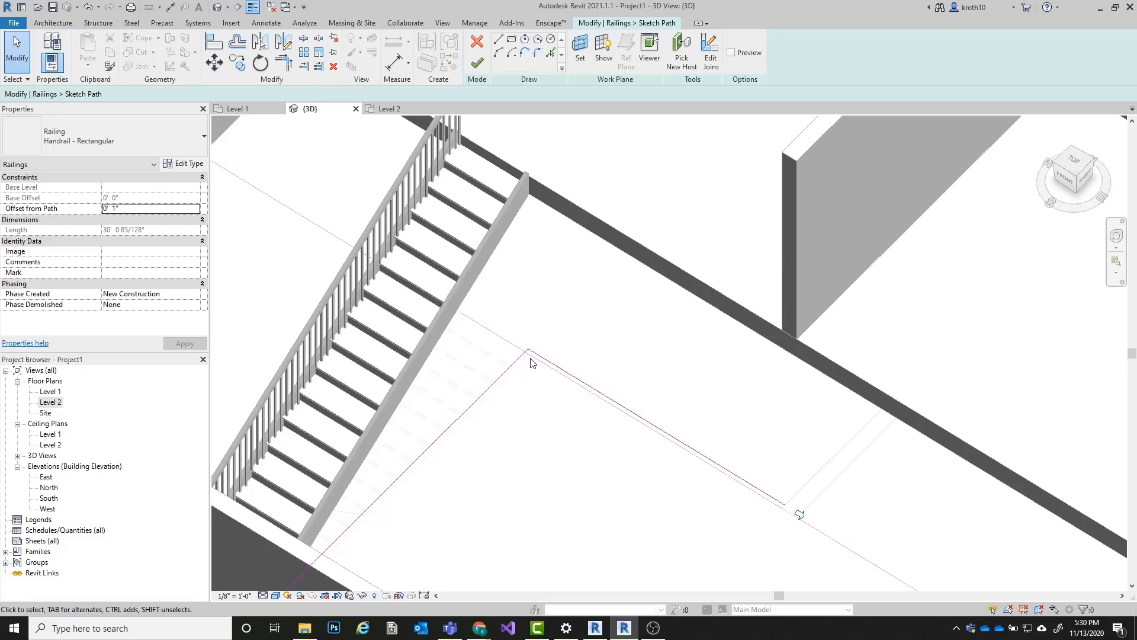
scroll(529, 359, up, 2)
drag(526, 317, 573, 369)
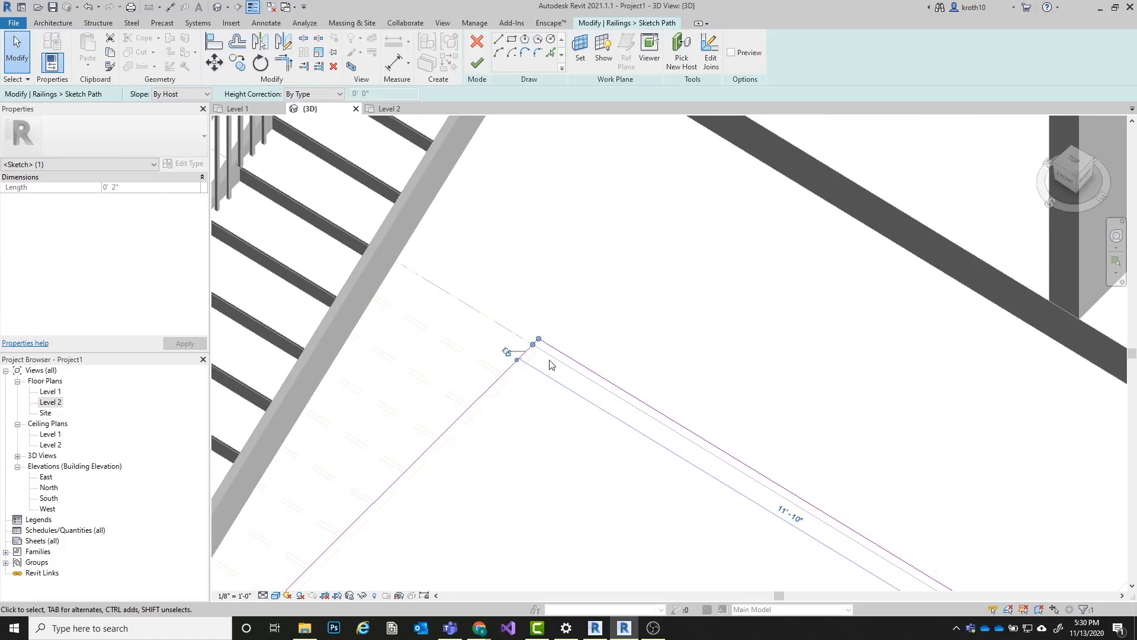
key(Delete)
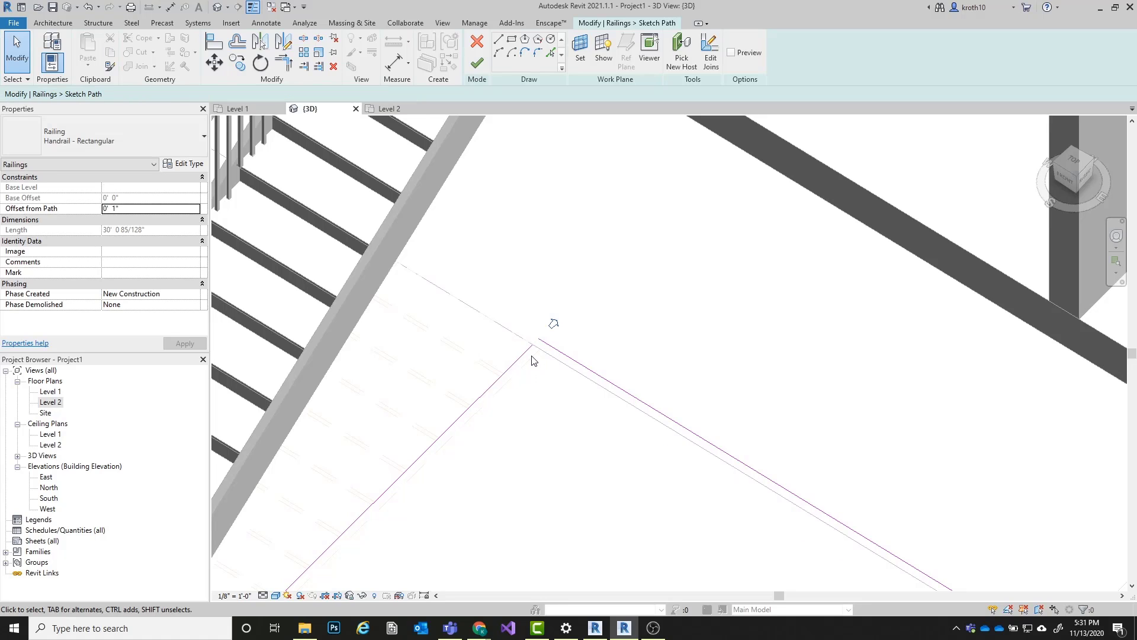
Step: Stretch the stair-slope path line to the corner of the horizontal line and finish the railing path edit
drag(519, 359, 537, 340)
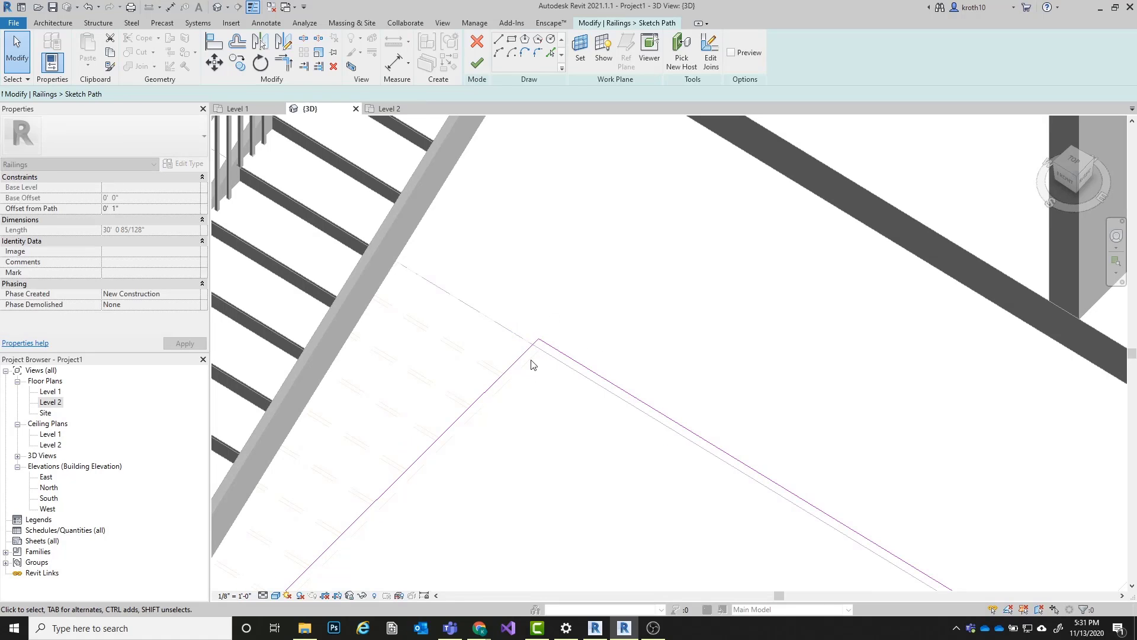
scroll(507, 347, down, 3)
click(477, 64)
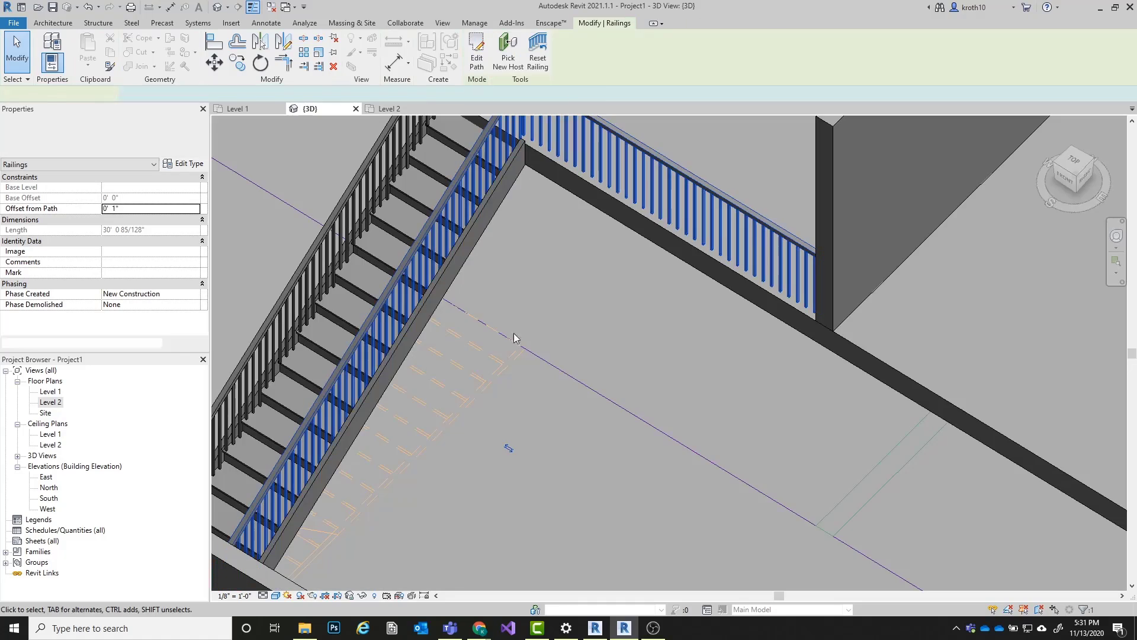
Step: Inspect the railing corner at the stair top from several angles in the 3D view
scroll(599, 431, down, 3)
scroll(605, 337, up, 4)
scroll(605, 337, down, 3)
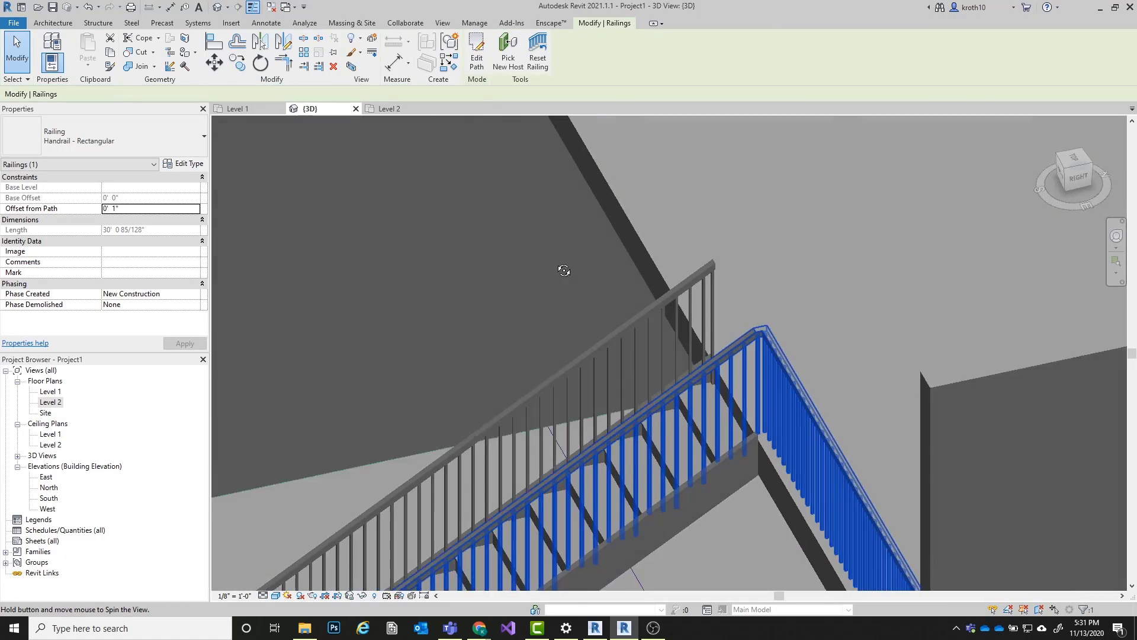
scroll(605, 326, up, 6)
scroll(605, 320, down, 3)
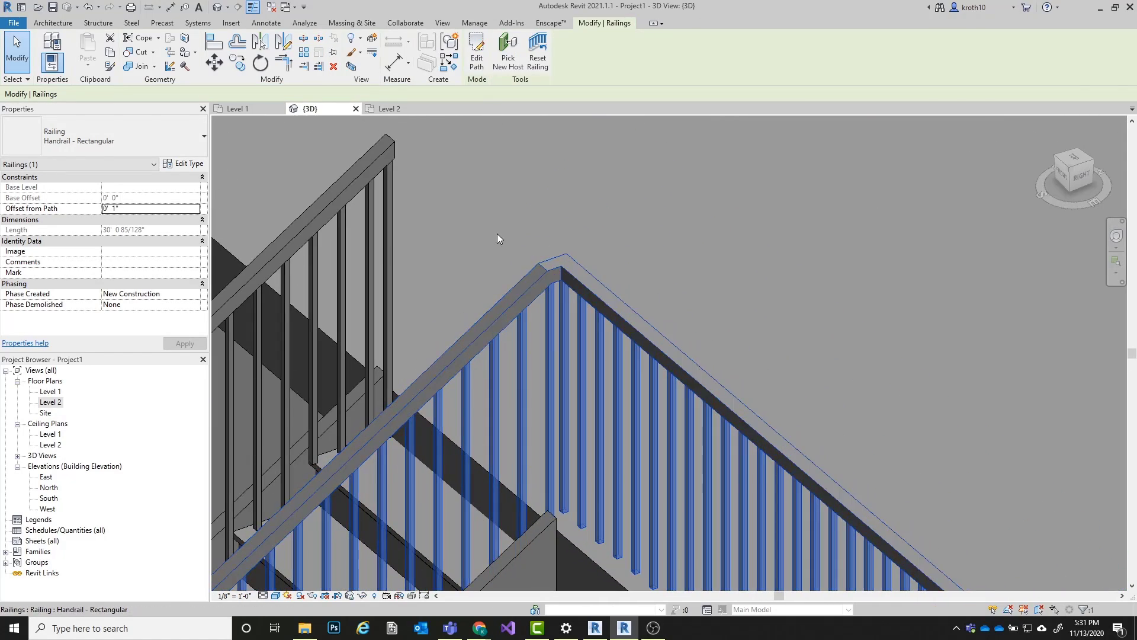
key(Escape)
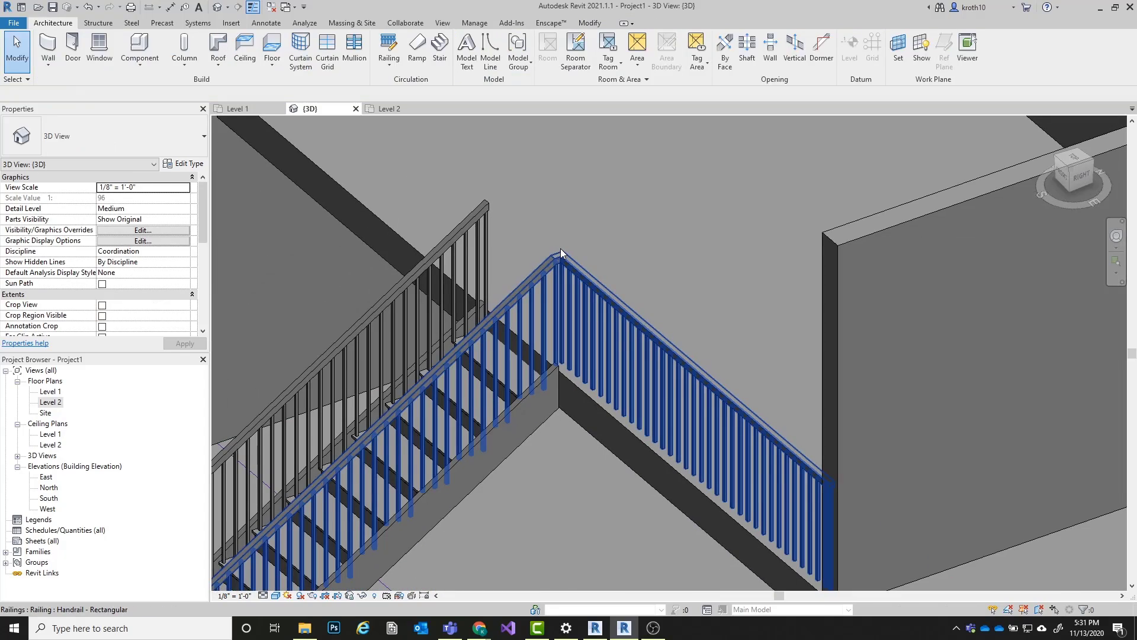
shift+middle_drag(560, 248, 472, 355)
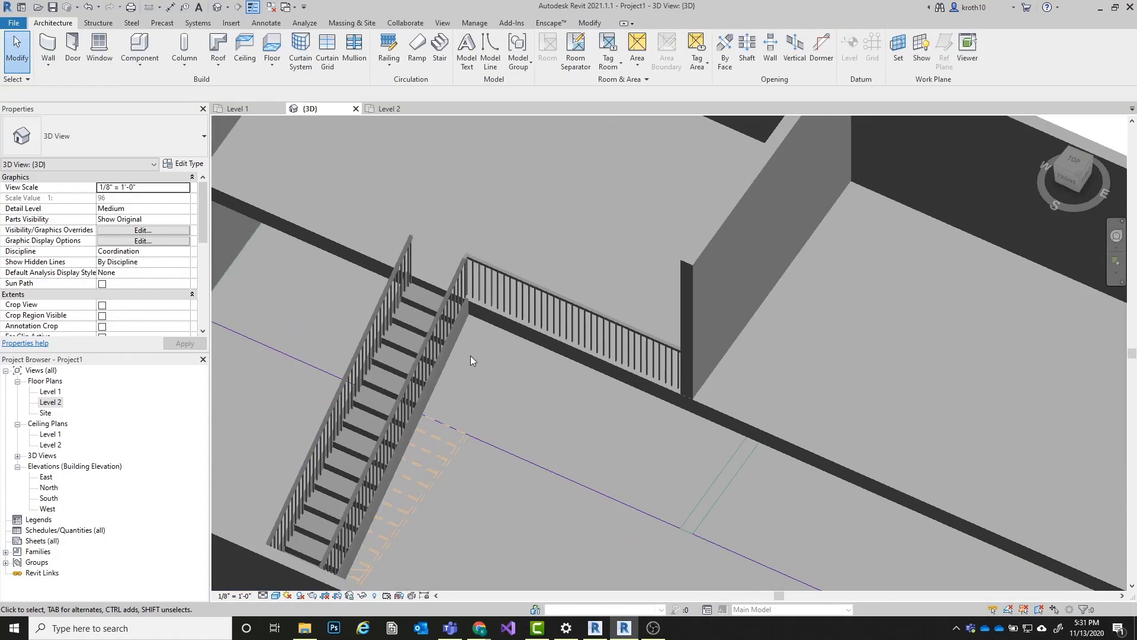
scroll(471, 356, up, 3)
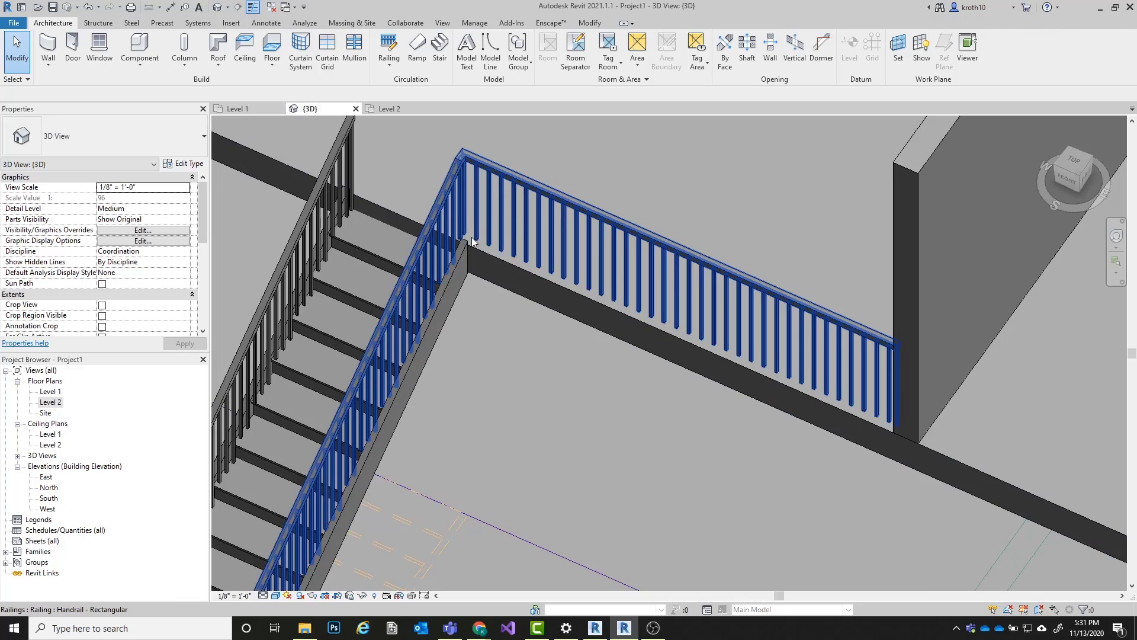
scroll(472, 242, down, 3)
shift+middle_drag(561, 399, 489, 212)
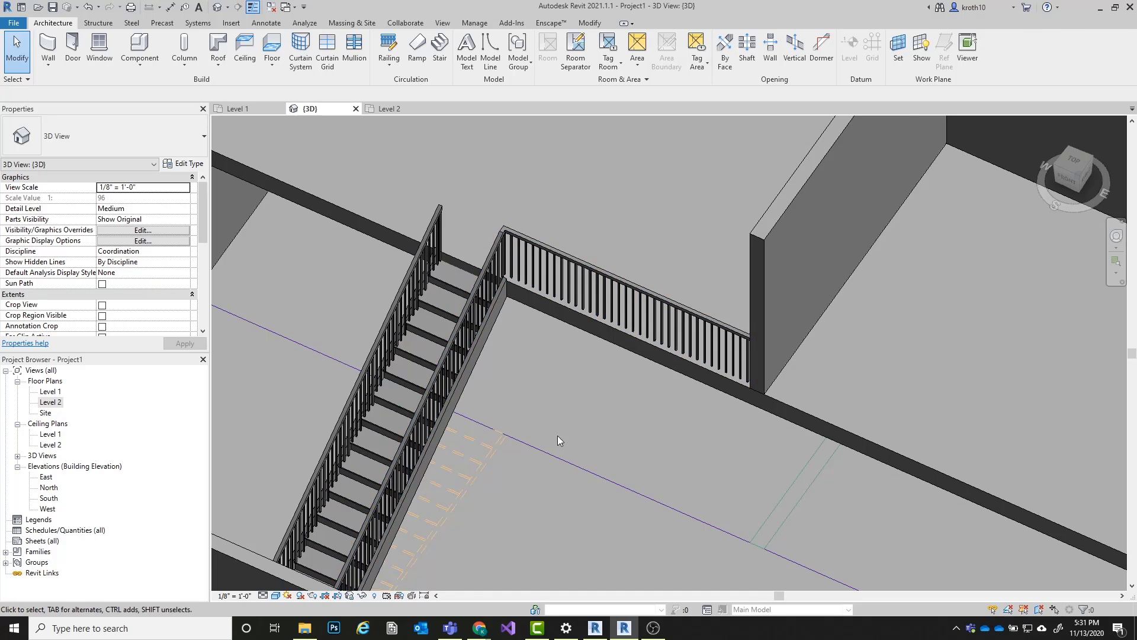
Step: Reopen the extended railing's path and pull the stair-slope line's end back from the corner to about the Level 2 floor edge
click(502, 235)
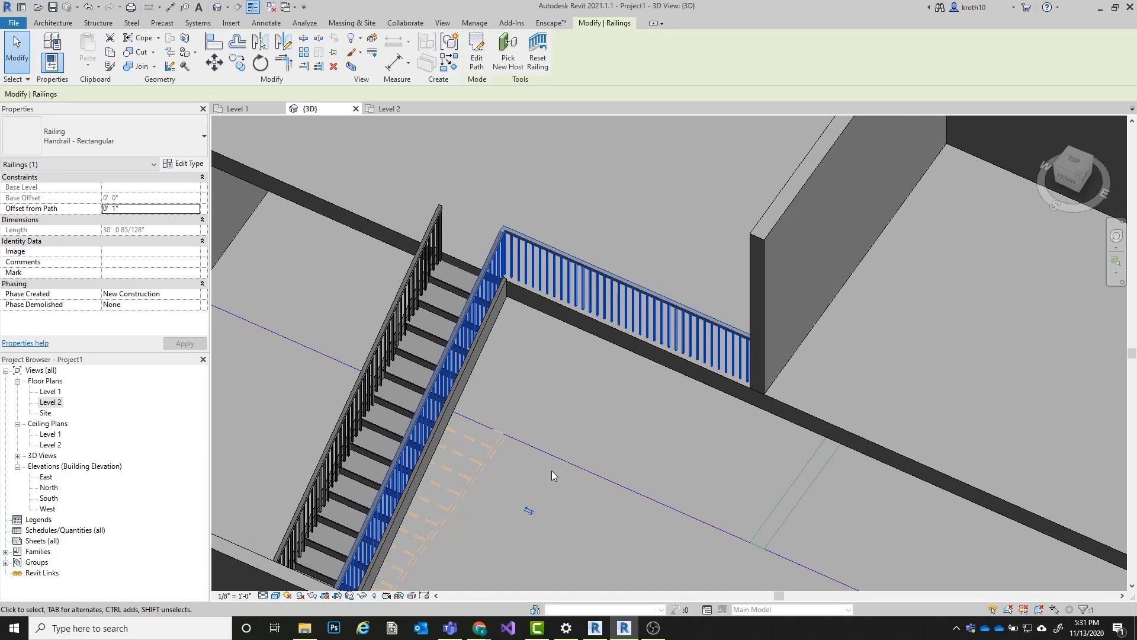
click(471, 62)
scroll(509, 438, up, 5)
click(480, 457)
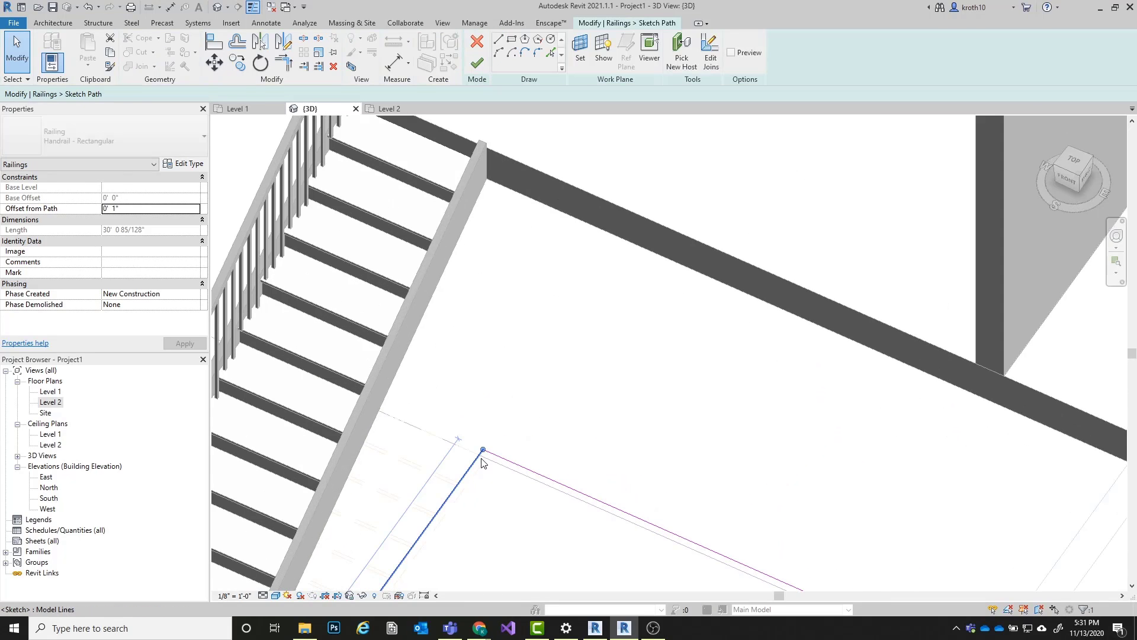
scroll(481, 456, up, 3)
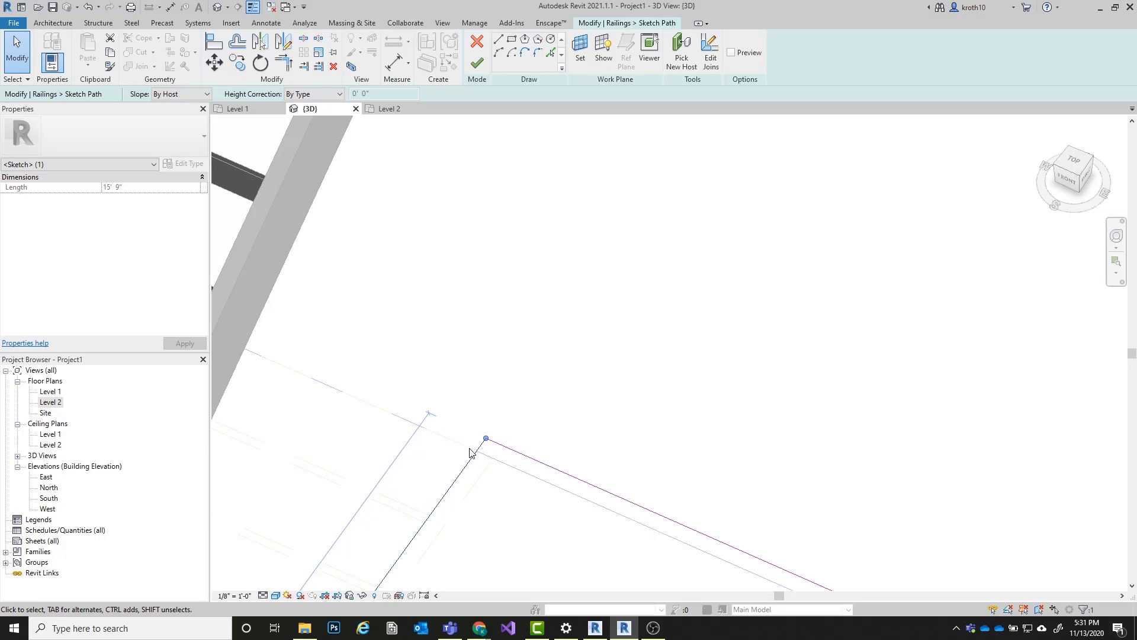
drag(486, 438, 469, 462)
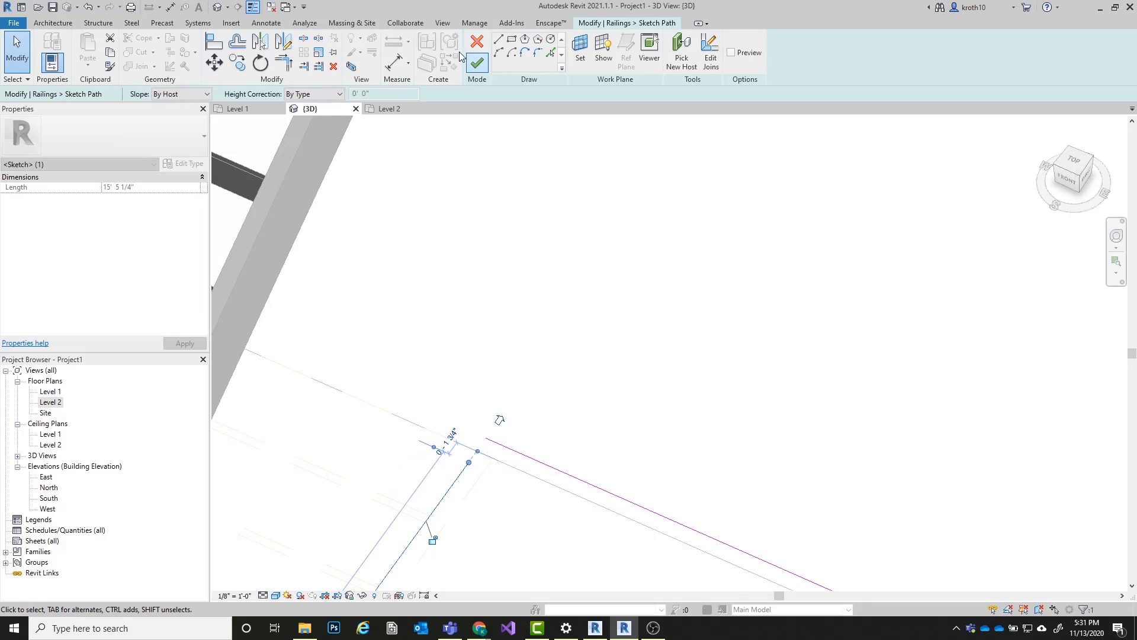
Step: Draw a path line about 2" long from the horizontal line's corner to the stair-slope line's end, and finish the railing path edit
click(499, 39)
click(487, 437)
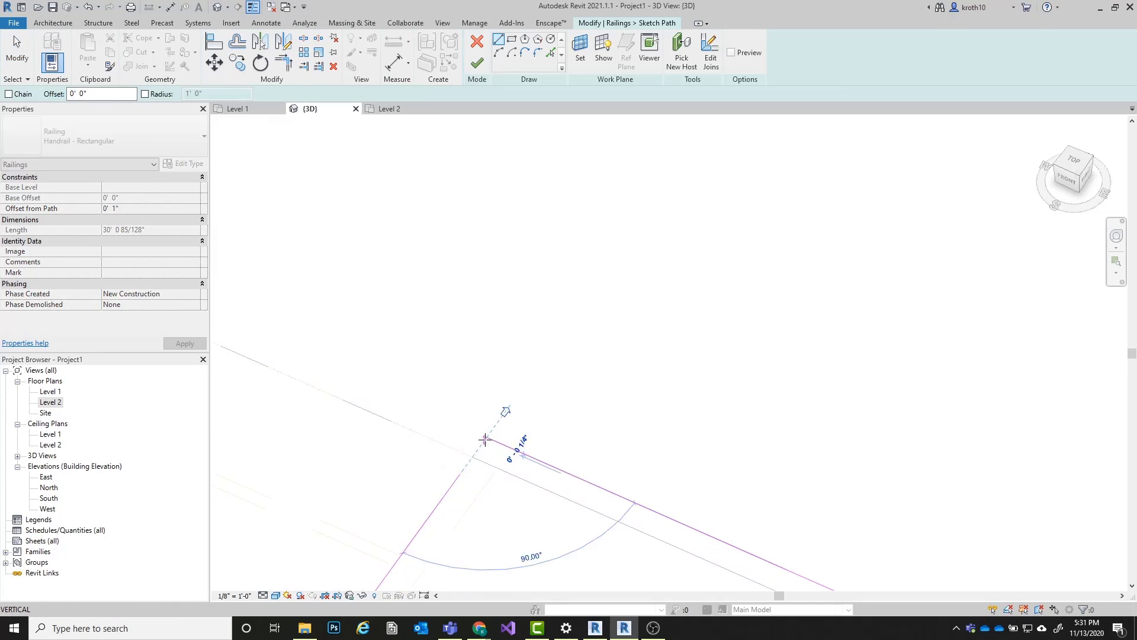
click(469, 459)
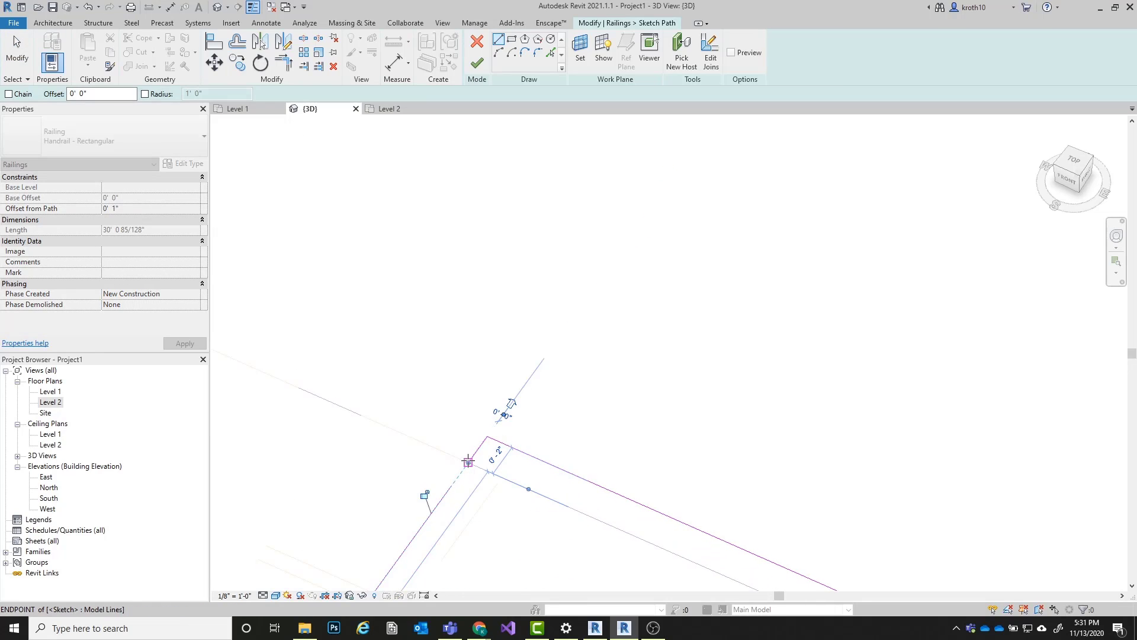
key(Escape)
key(Escape)
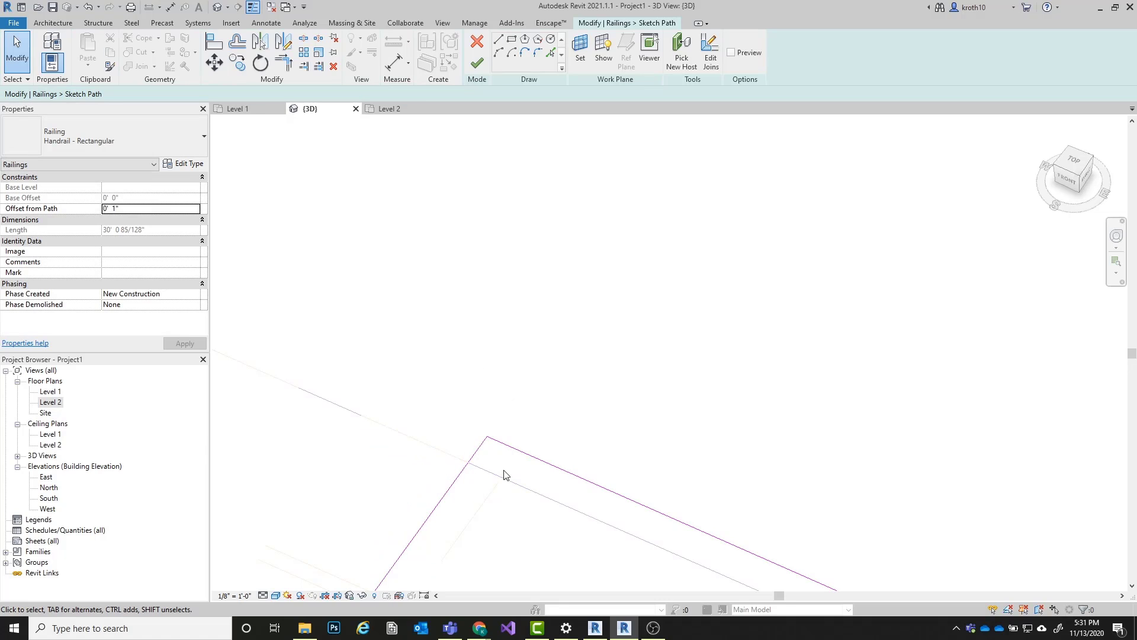
scroll(474, 456, up, 2)
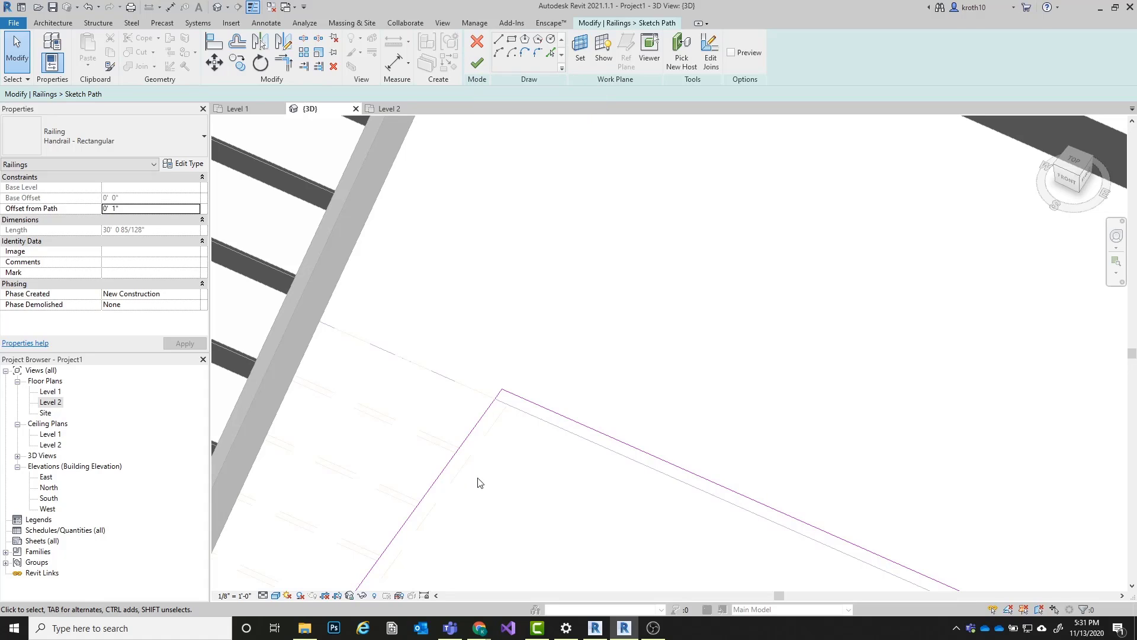
scroll(540, 310, up, 2)
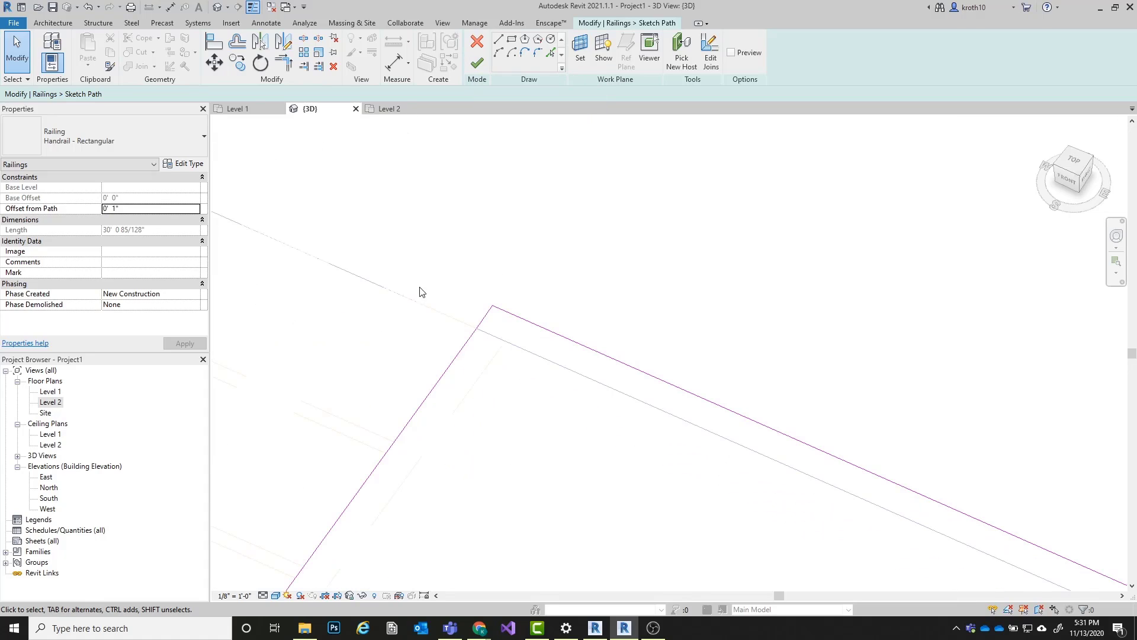
click(478, 66)
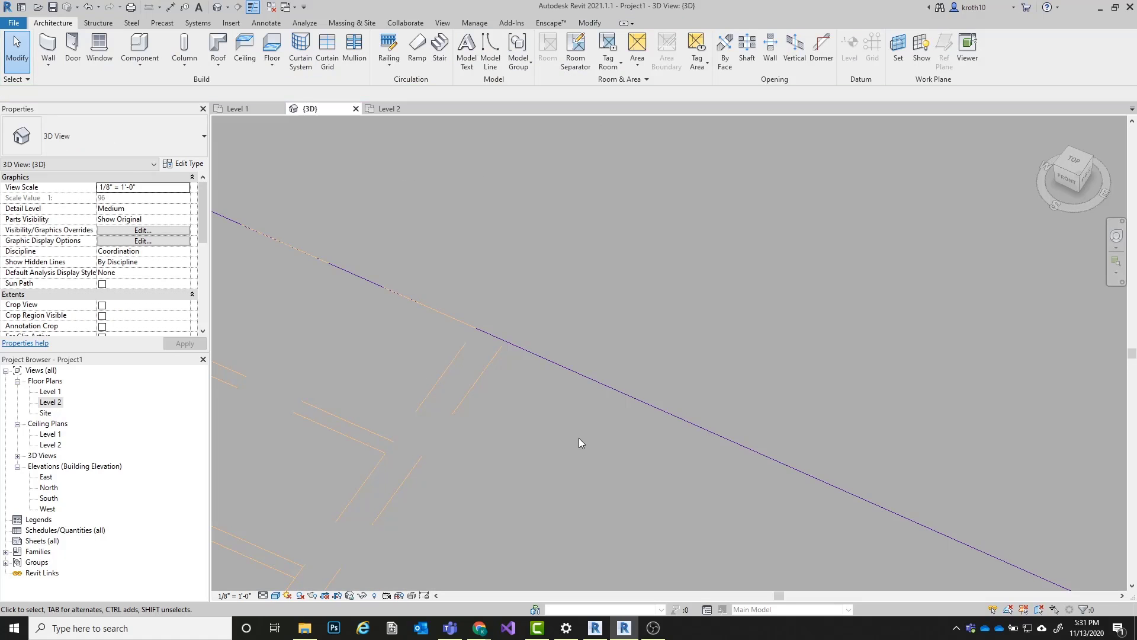
Step: Examine the rebuilt railing corner and the opposite, unextended stair railing in the 3D view
scroll(580, 443, down, 5)
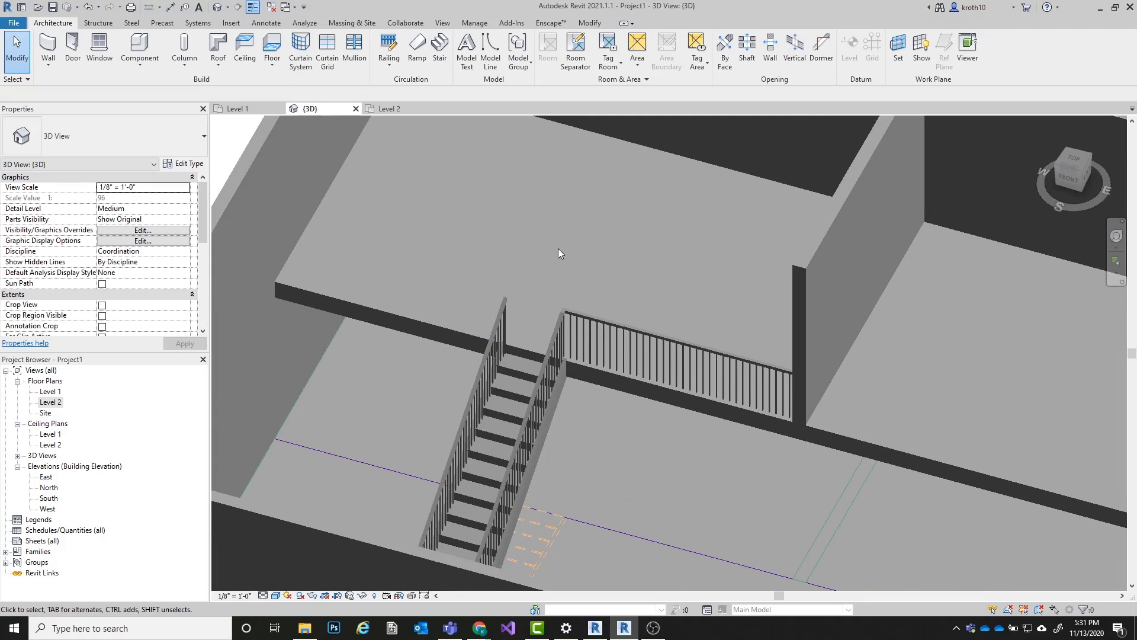
scroll(549, 323, up, 3)
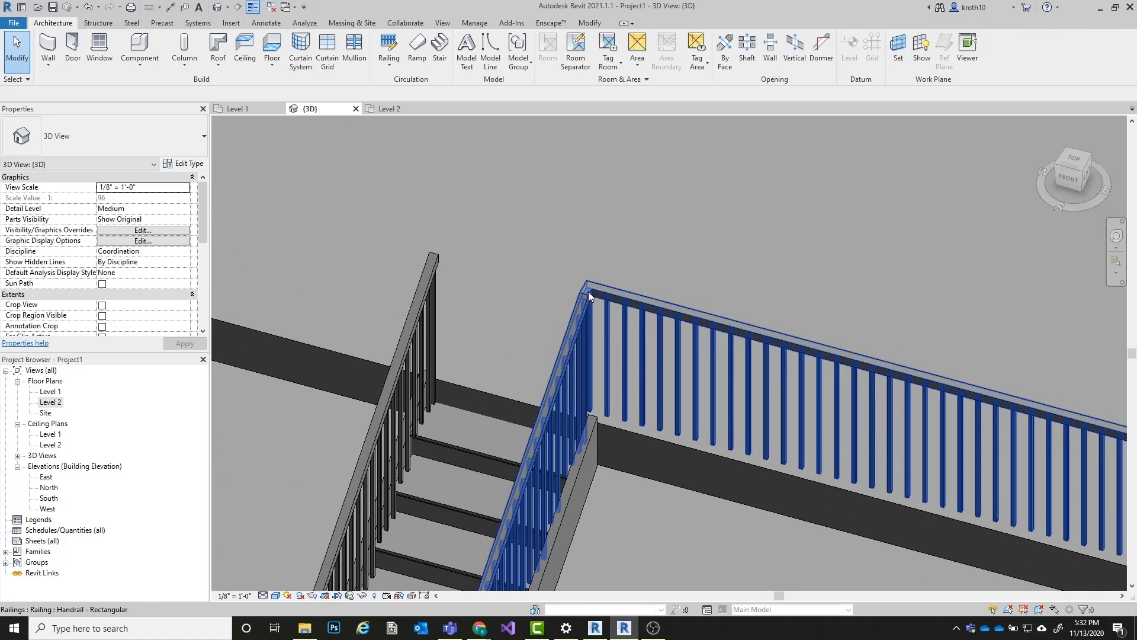
scroll(631, 319, down, 2)
scroll(425, 327, down, 2)
middle_drag(425, 327, 574, 324)
shift+middle_drag(474, 307, 613, 319)
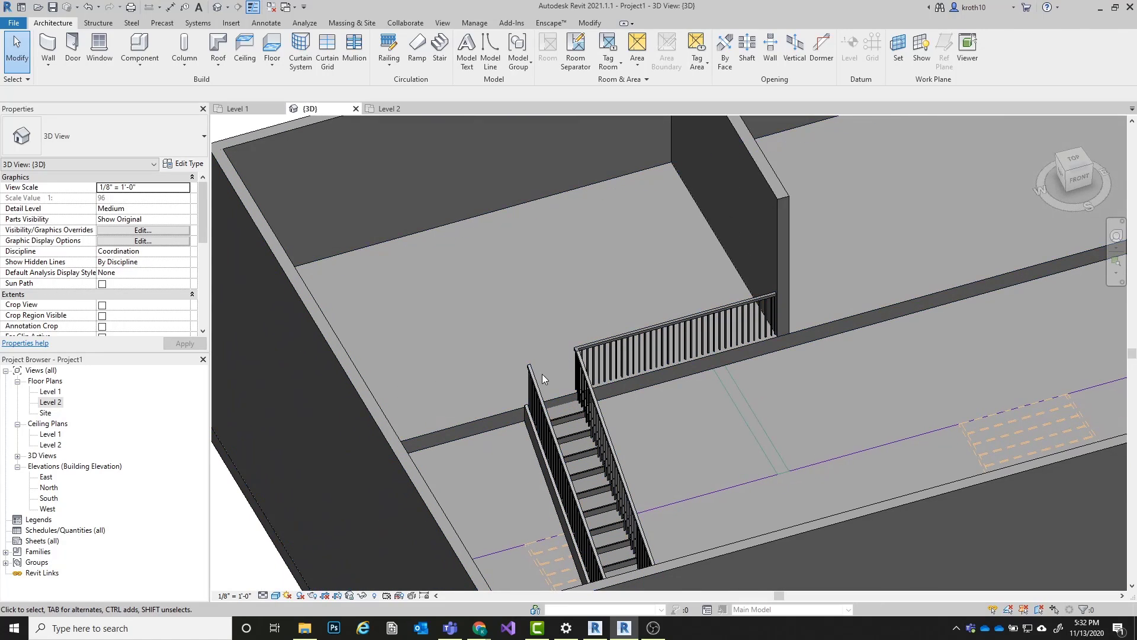
Step: Open the Level 2 floor plan at the top of the stairs
double_click(50, 402)
scroll(548, 331, down, 3)
scroll(549, 331, up, 3)
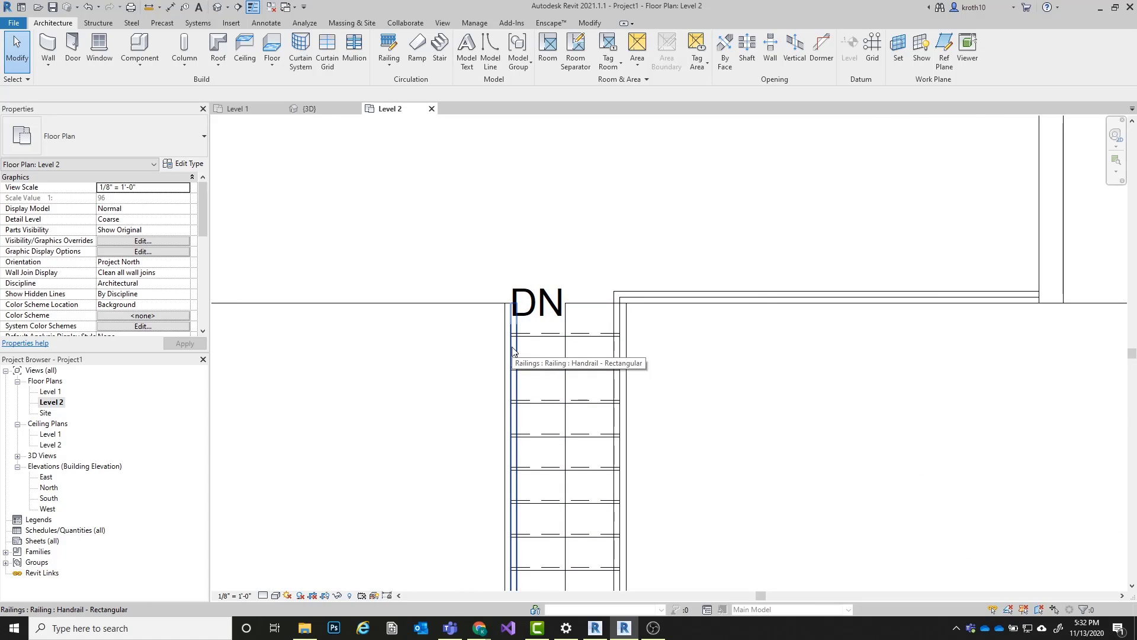
scroll(512, 349, up, 2)
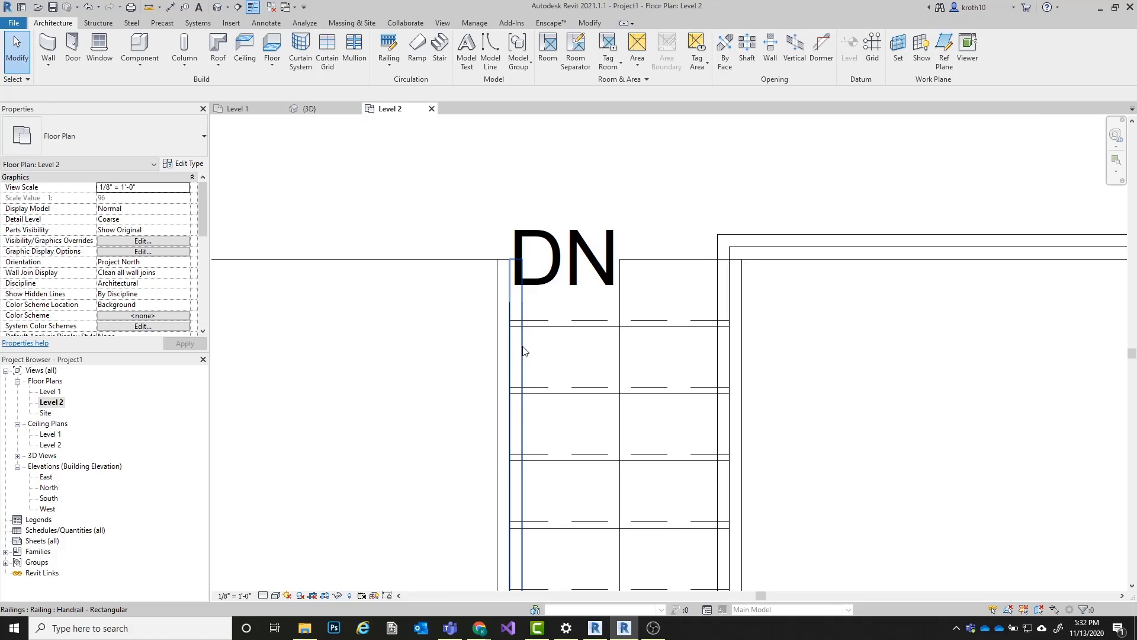
Step: Select the stair railing not yet extended along the Level 2 floor edge and open its path for editing
click(523, 349)
click(435, 323)
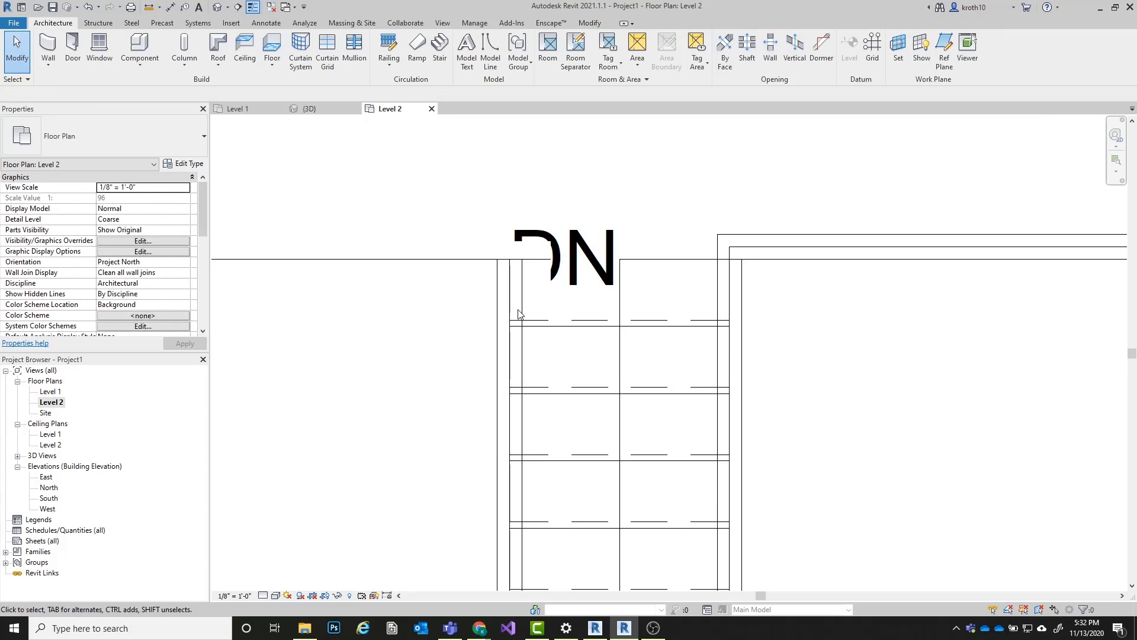
click(522, 307)
key(Tab)
click(522, 306)
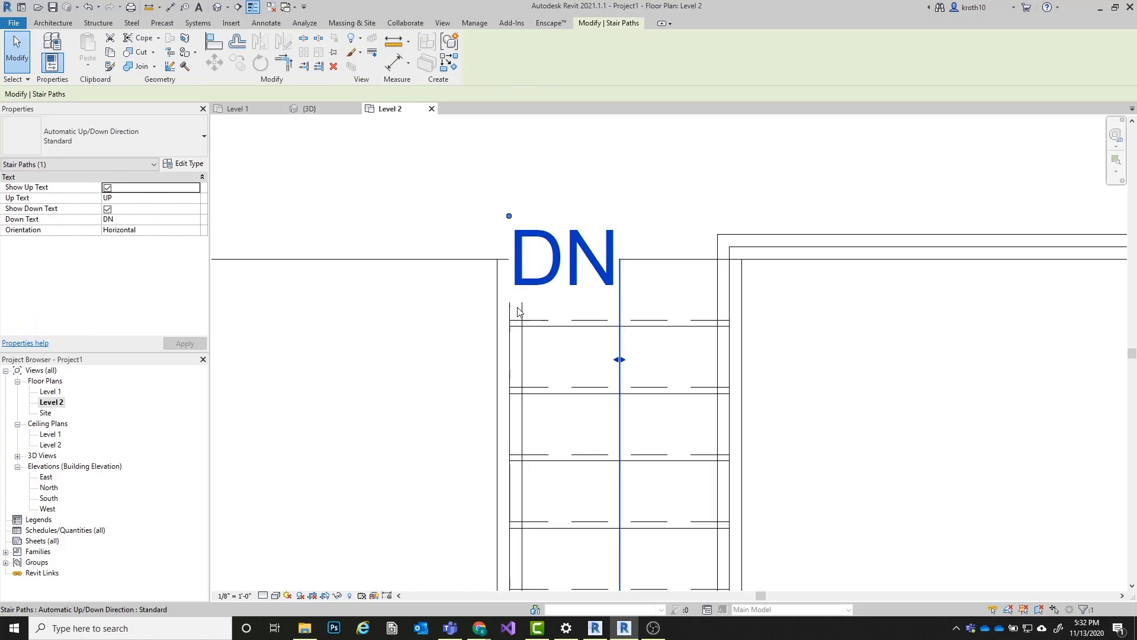
click(468, 324)
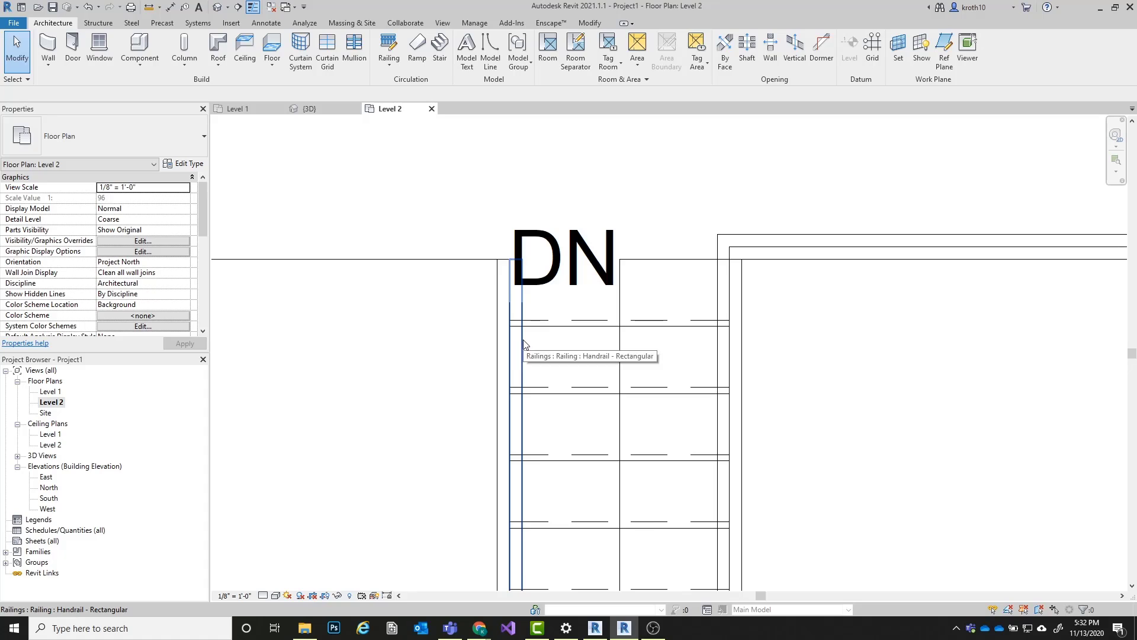
click(523, 344)
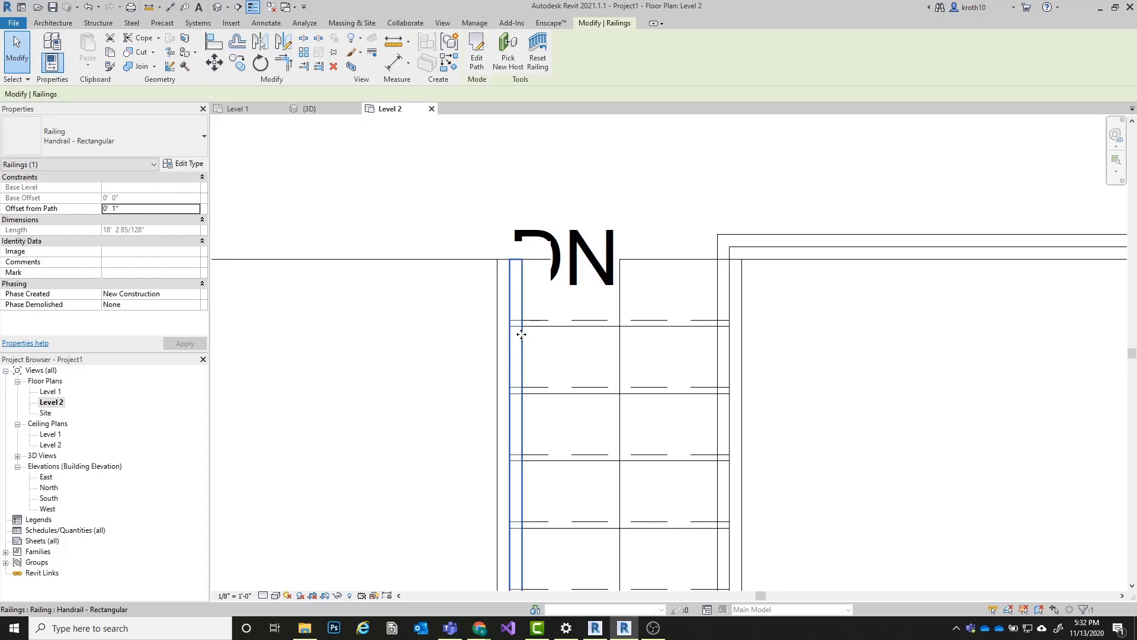
click(476, 53)
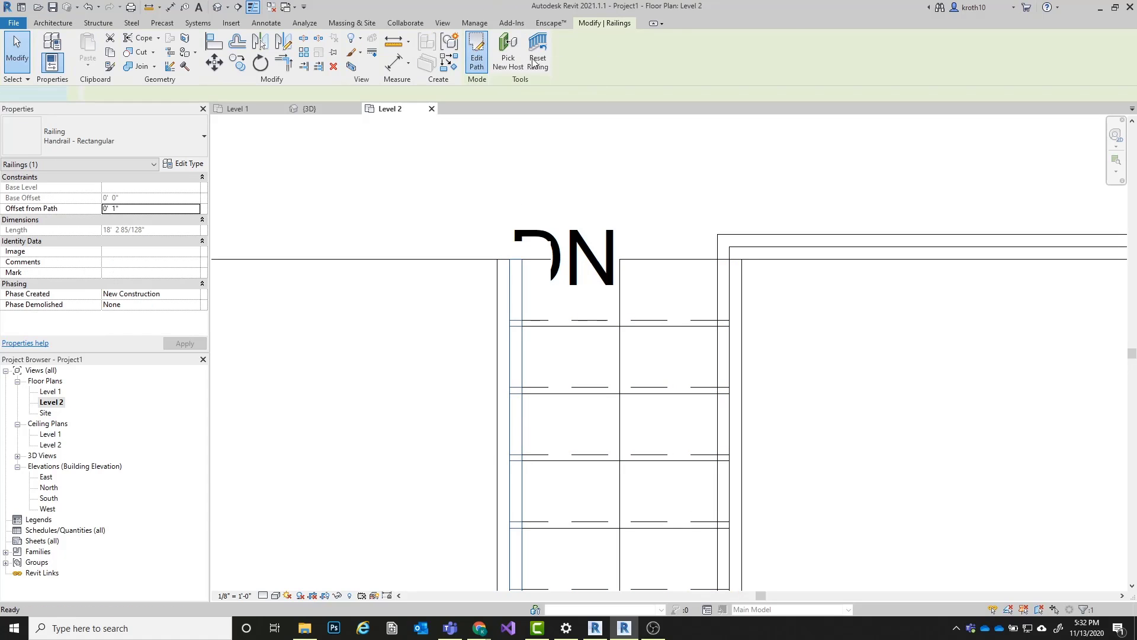
scroll(880, 314, down, 2)
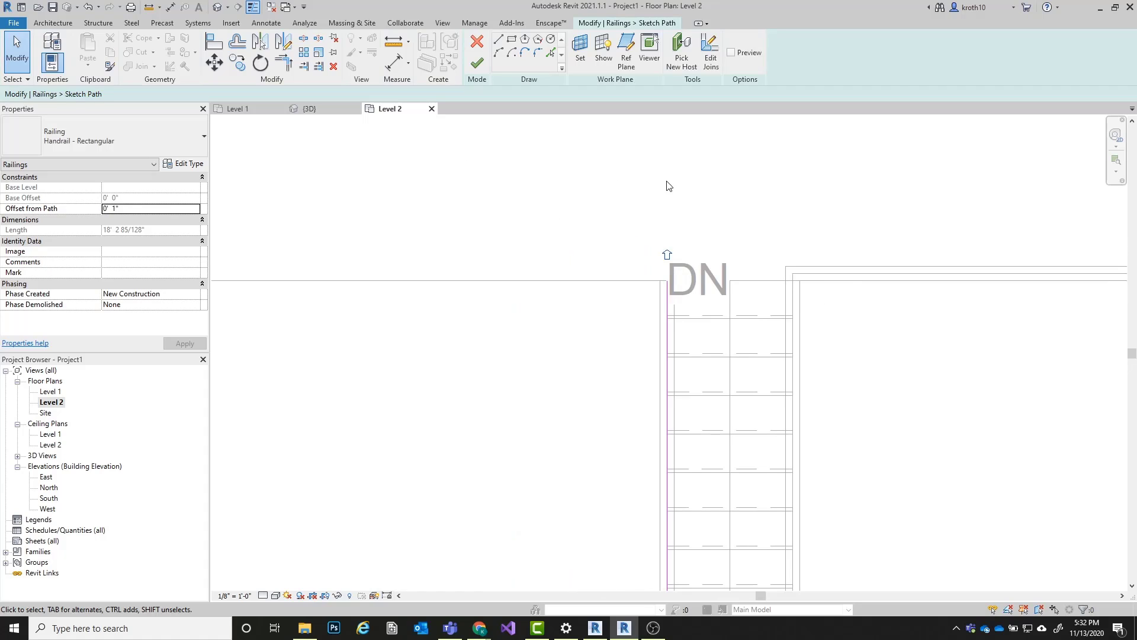
scroll(710, 259, up, 2)
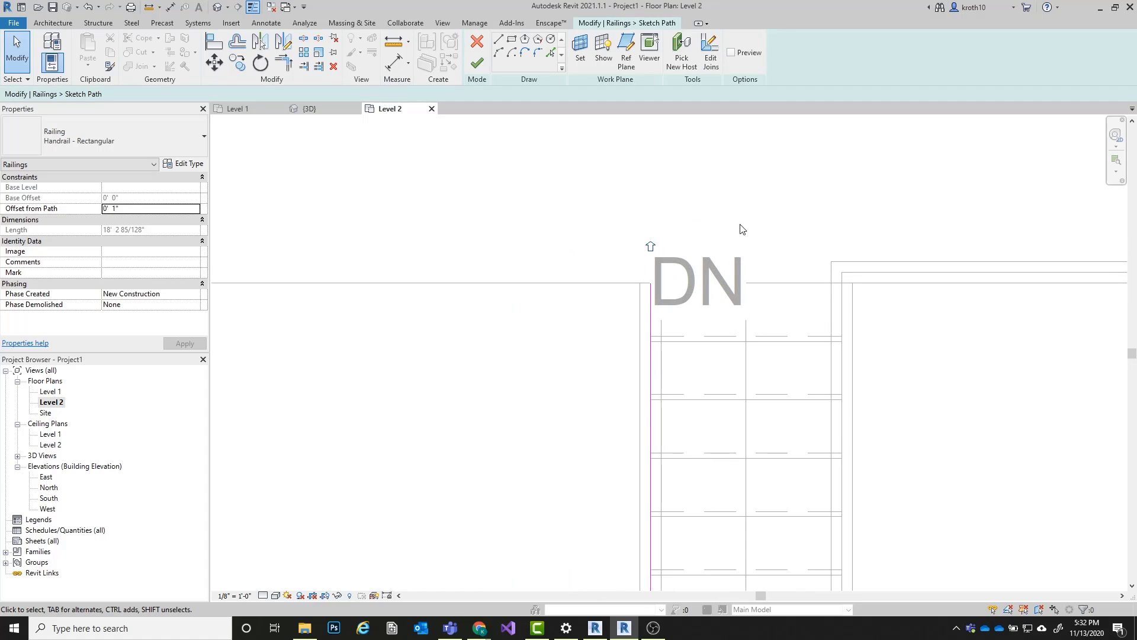
middle_drag(742, 229, 711, 247)
Step: Draw a path line about 2" long from the railing path's upper end, straight past the Level 2 floor edge
click(498, 39)
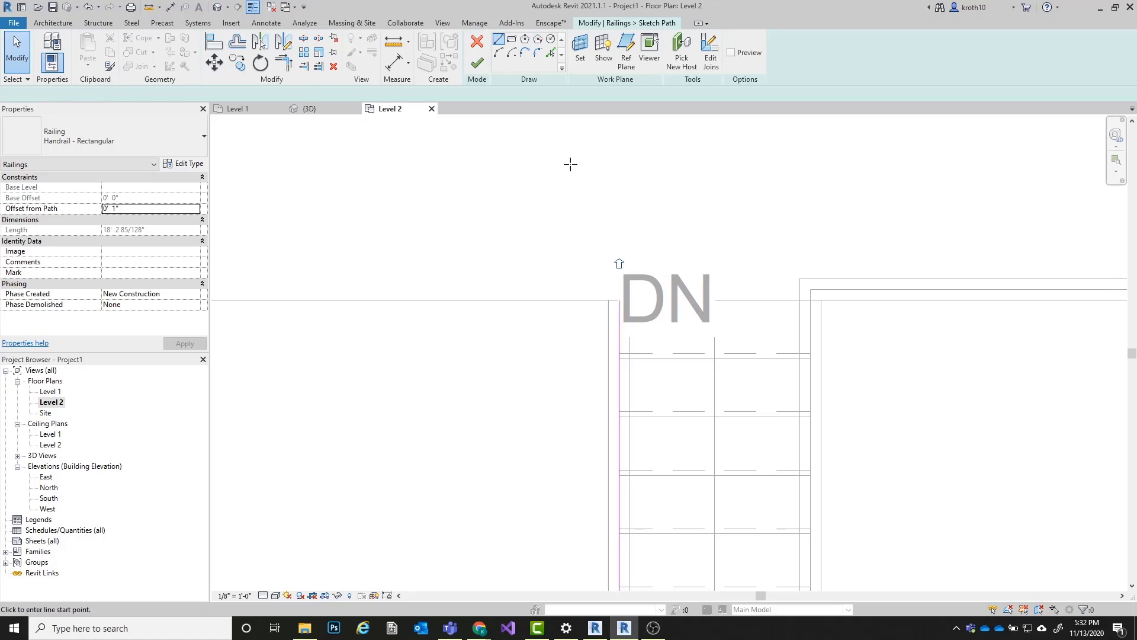
scroll(610, 288, up, 2)
click(619, 300)
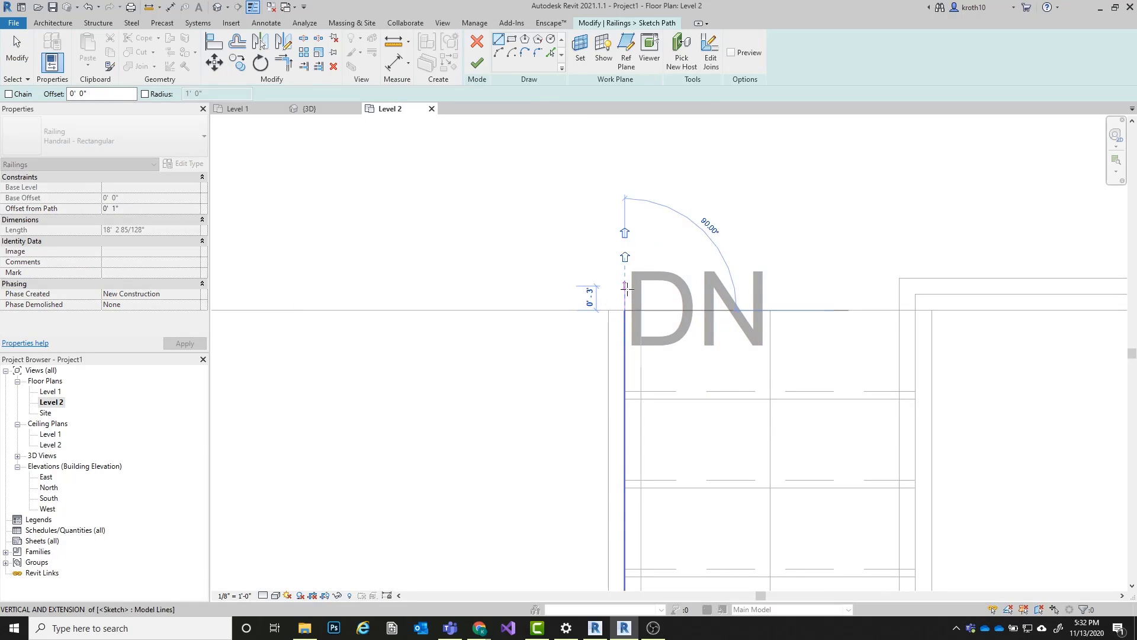
click(625, 294)
Step: Draw a horizontal path line about 11'-6" long from the short line's end to the exterior wall's inner face, and finish the railing path edit
scroll(861, 295, down, 4)
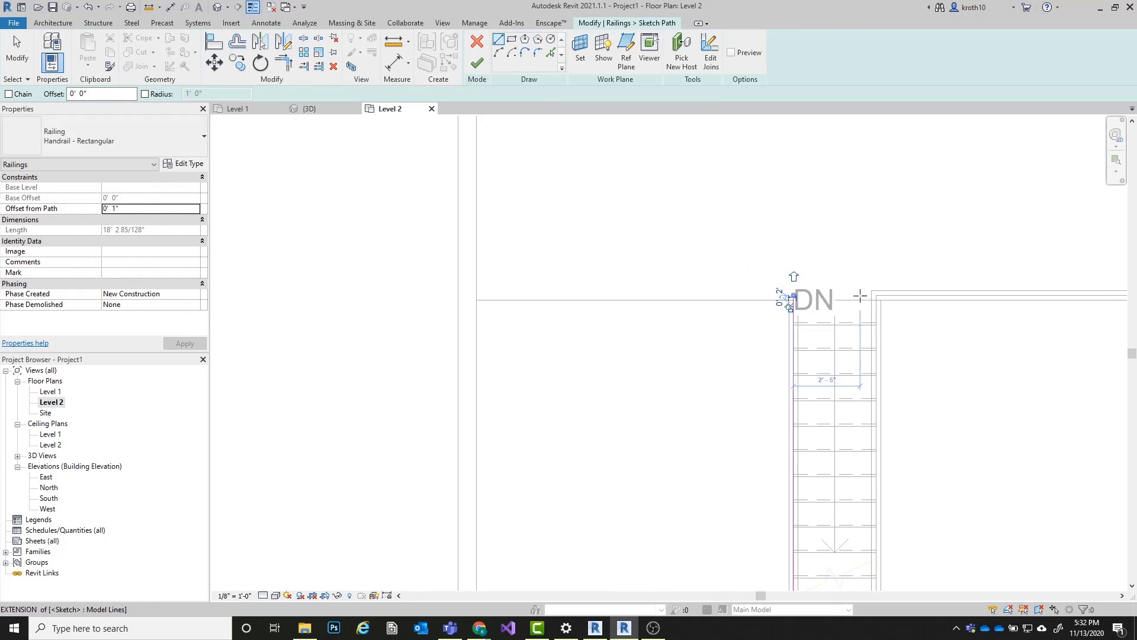
scroll(782, 296, up, 3)
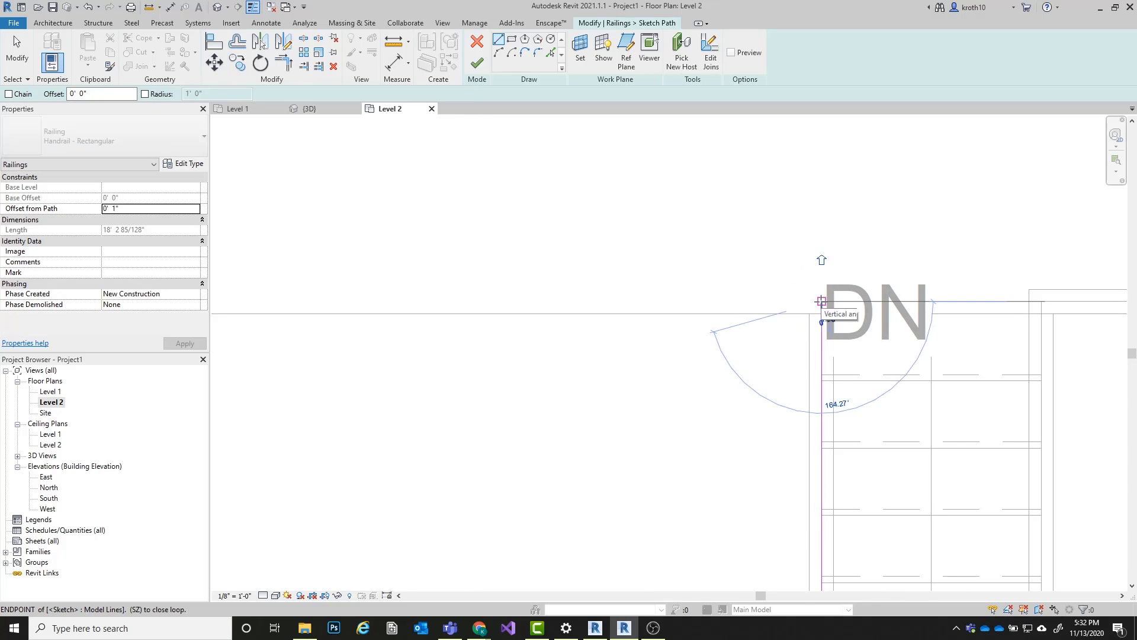
scroll(823, 310, down, 3)
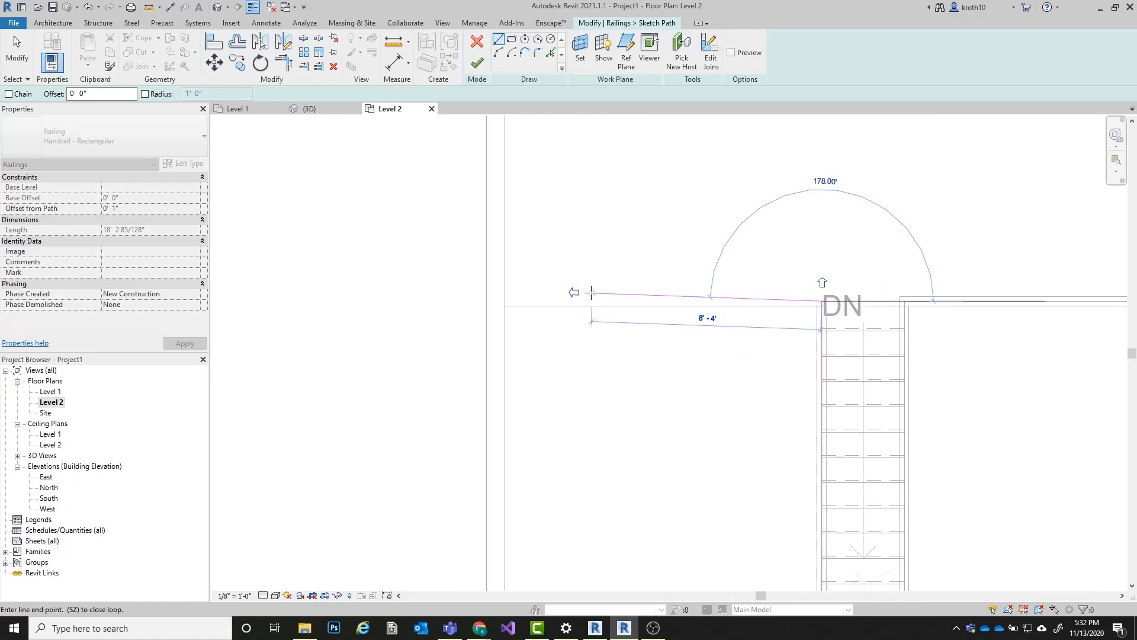
click(505, 301)
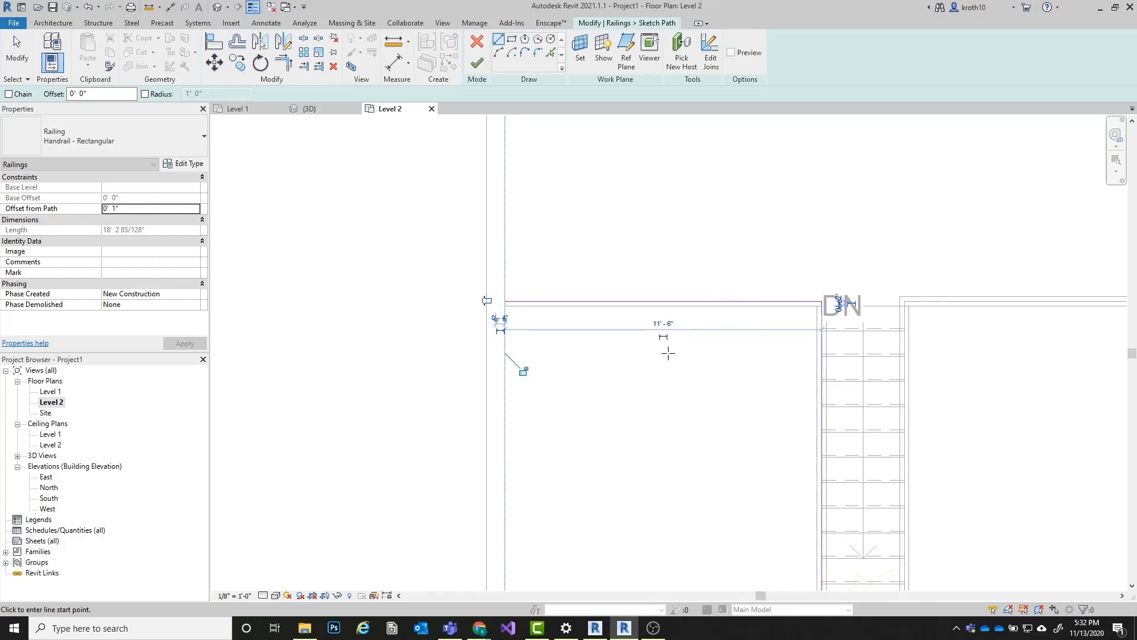
click(477, 63)
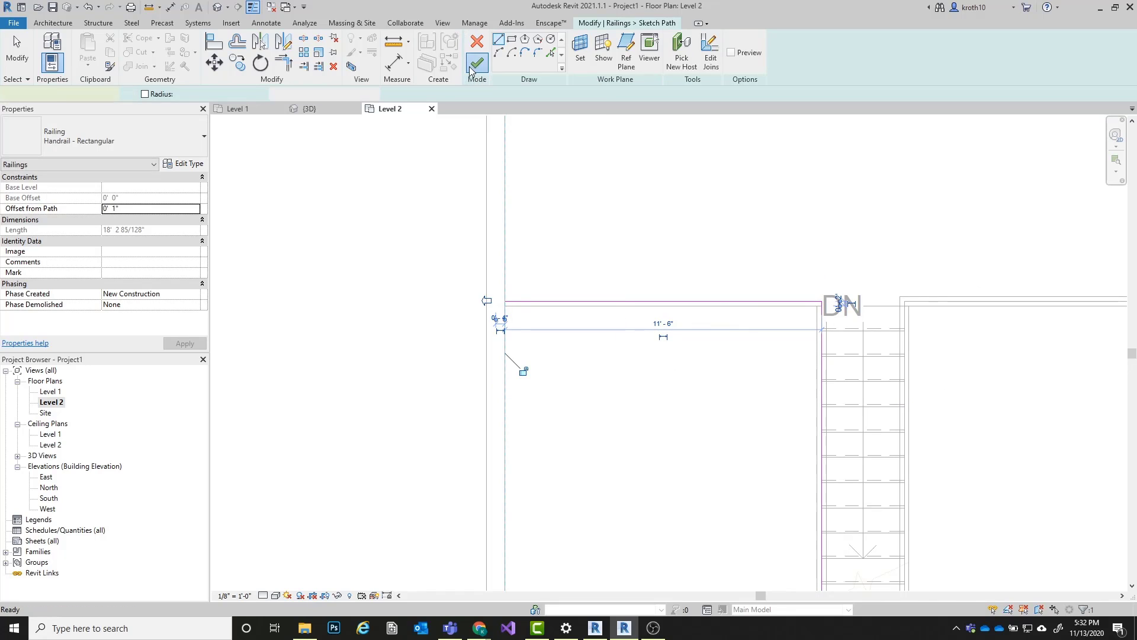
click(478, 413)
Step: Examine the stairs and both extended railings along the upper floor edge in plan and in the 3D view
scroll(439, 258, down, 2)
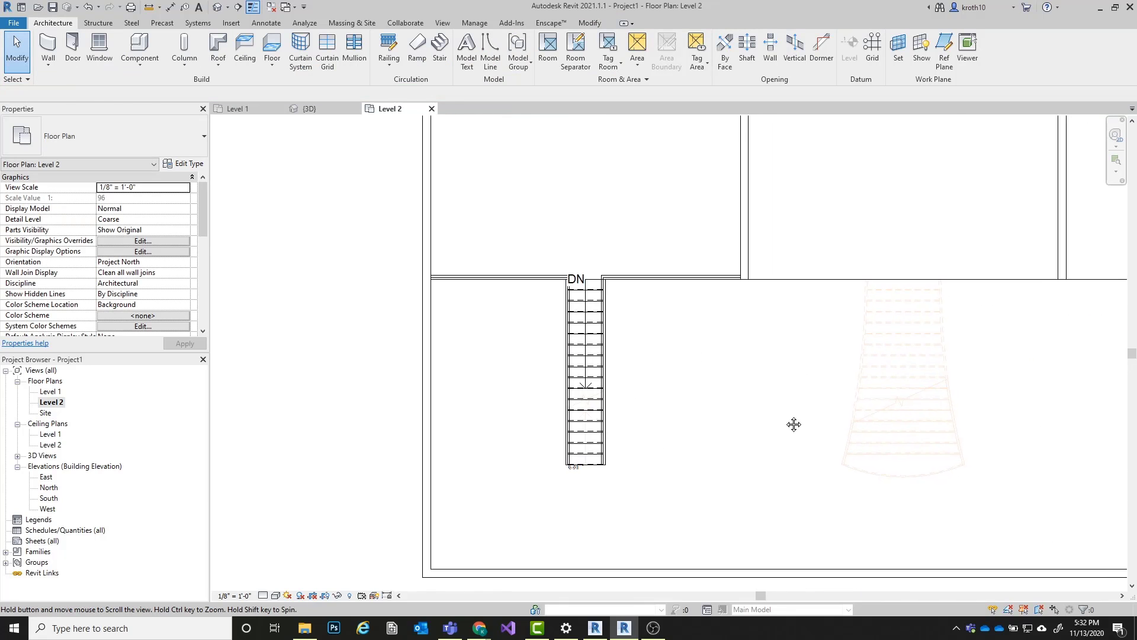
scroll(792, 424, down, 2)
click(217, 7)
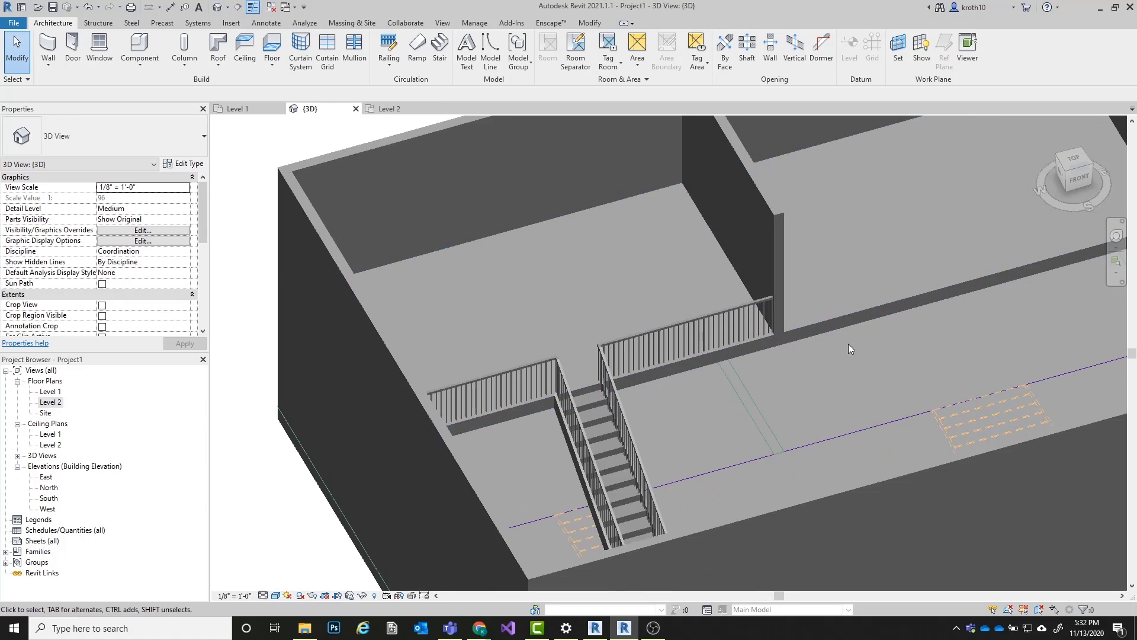
shift+middle_drag(848, 343, 644, 363)
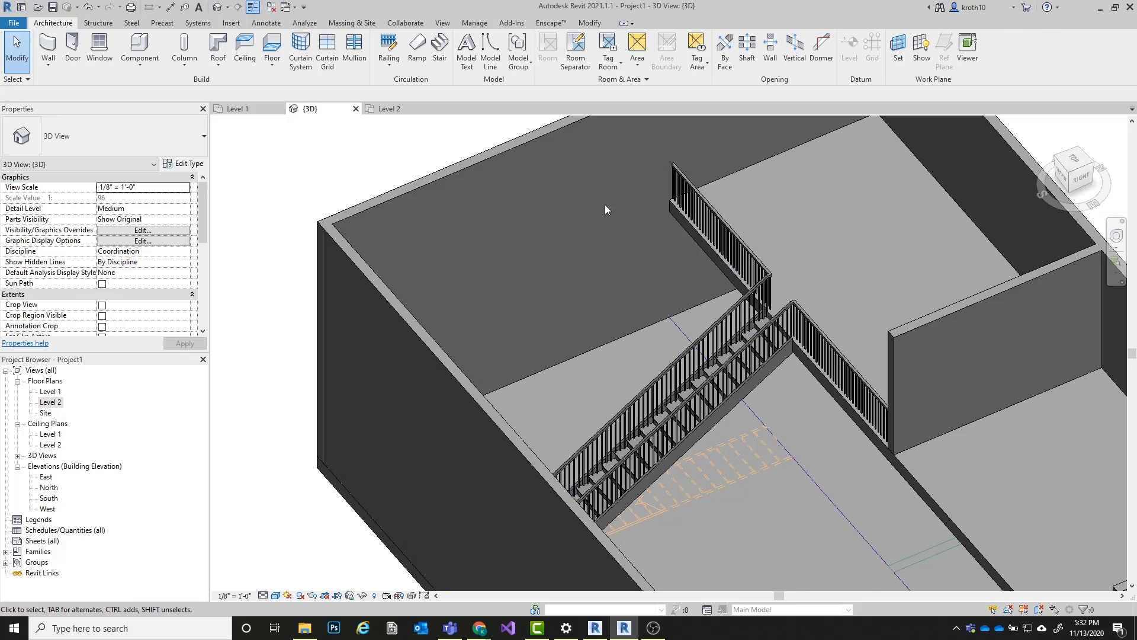
scroll(413, 321, down, 3)
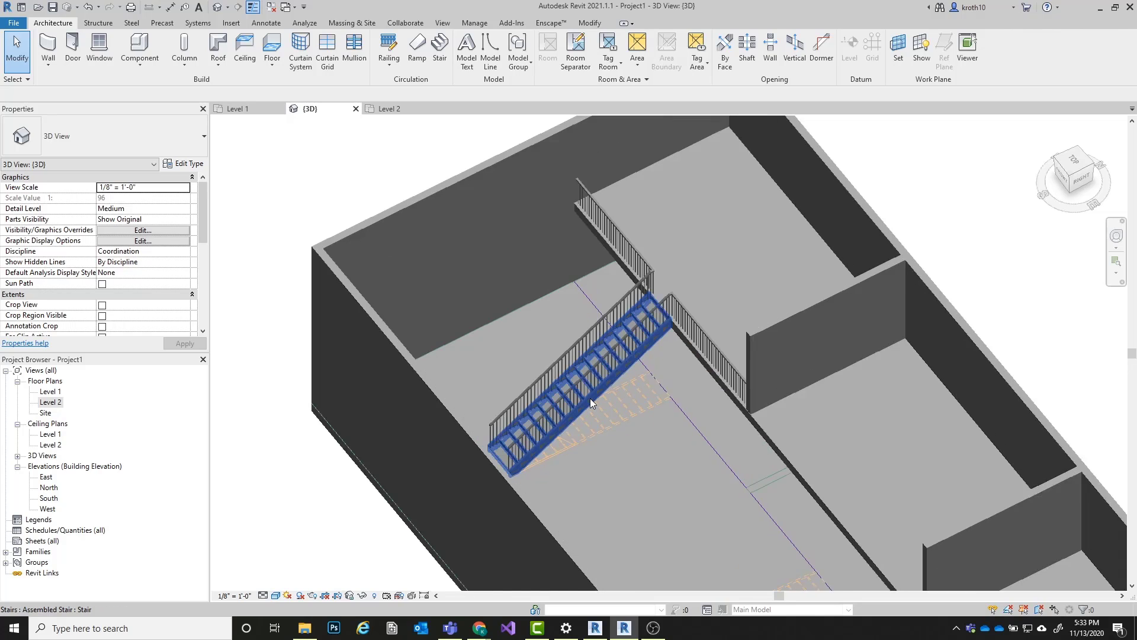
scroll(590, 398, up, 2)
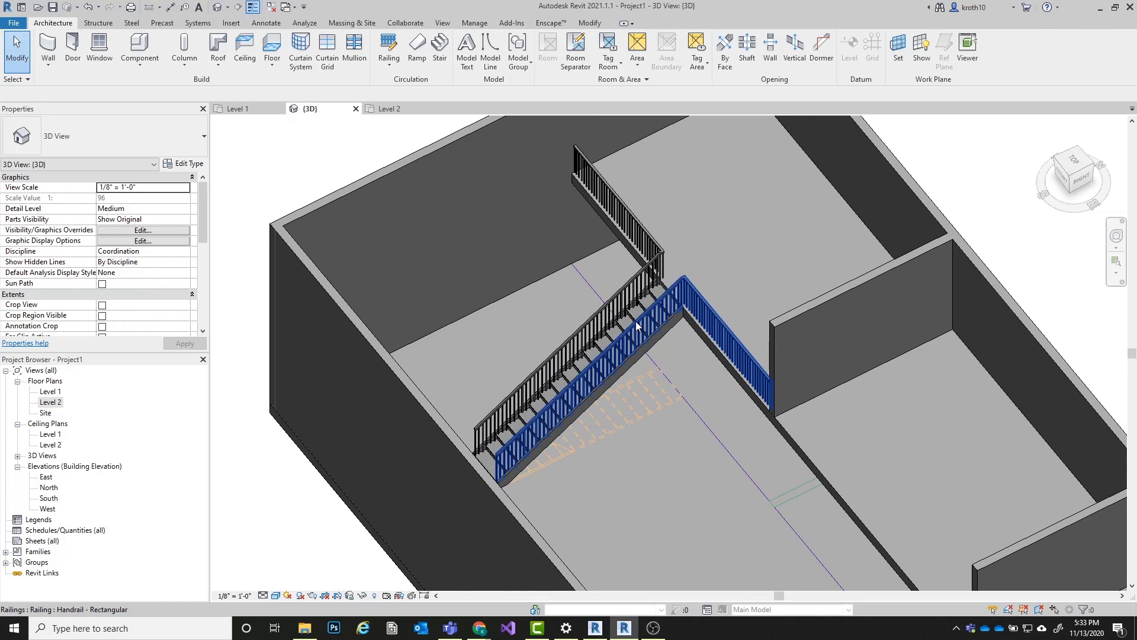
scroll(635, 321, up, 3)
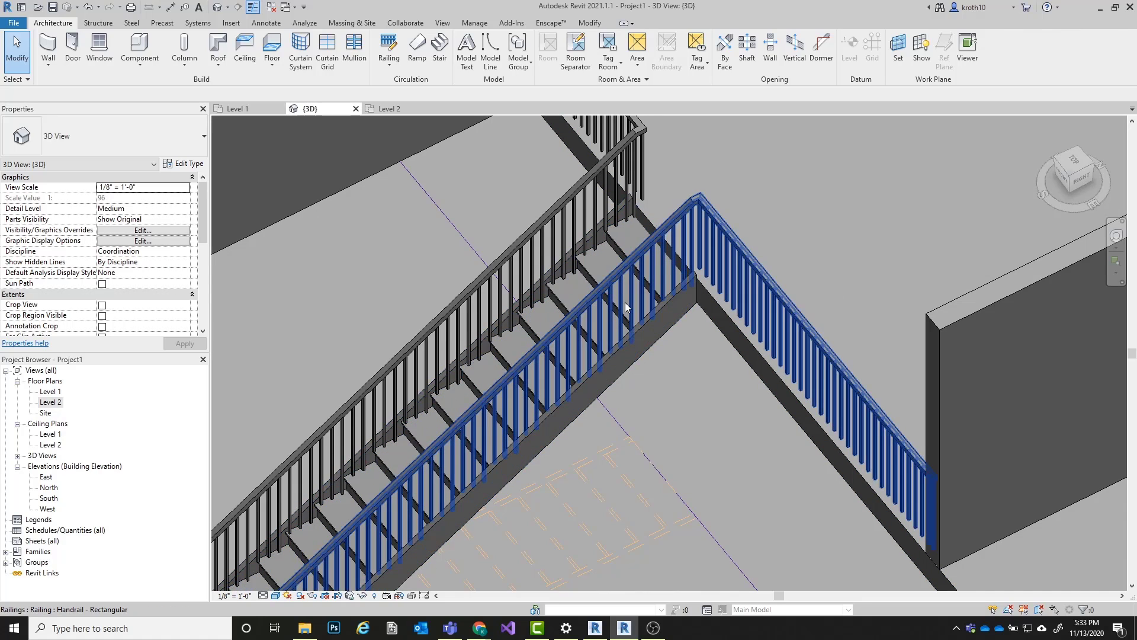
Step: Select both stair railings and change their type to Glass Panel - Bottom Fill
click(623, 316)
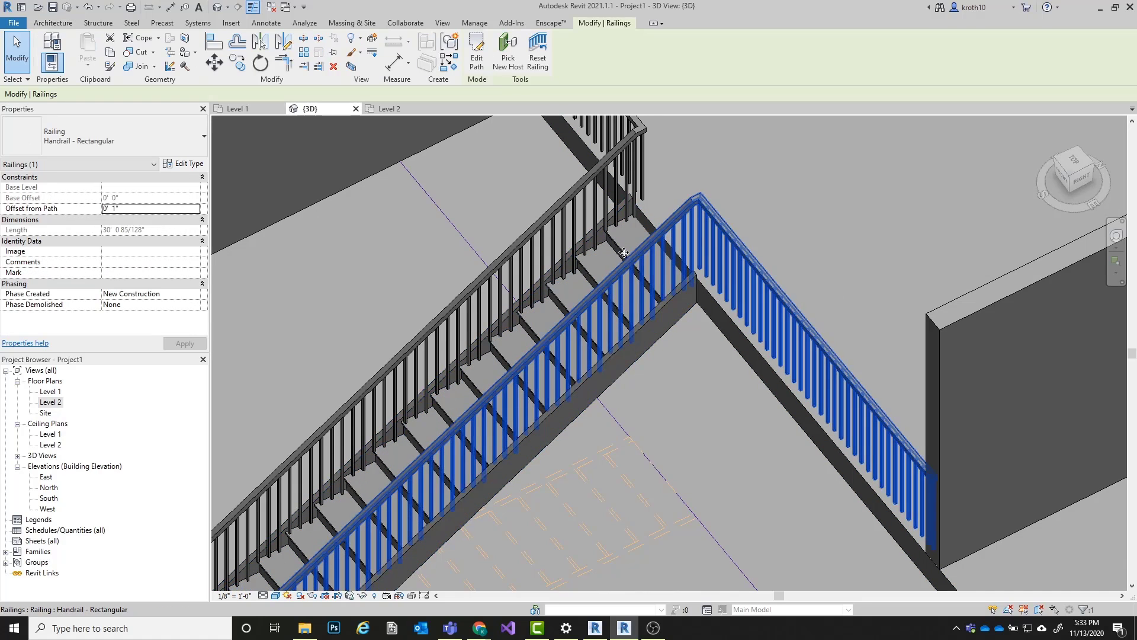
shift+middle_drag(735, 267, 691, 295)
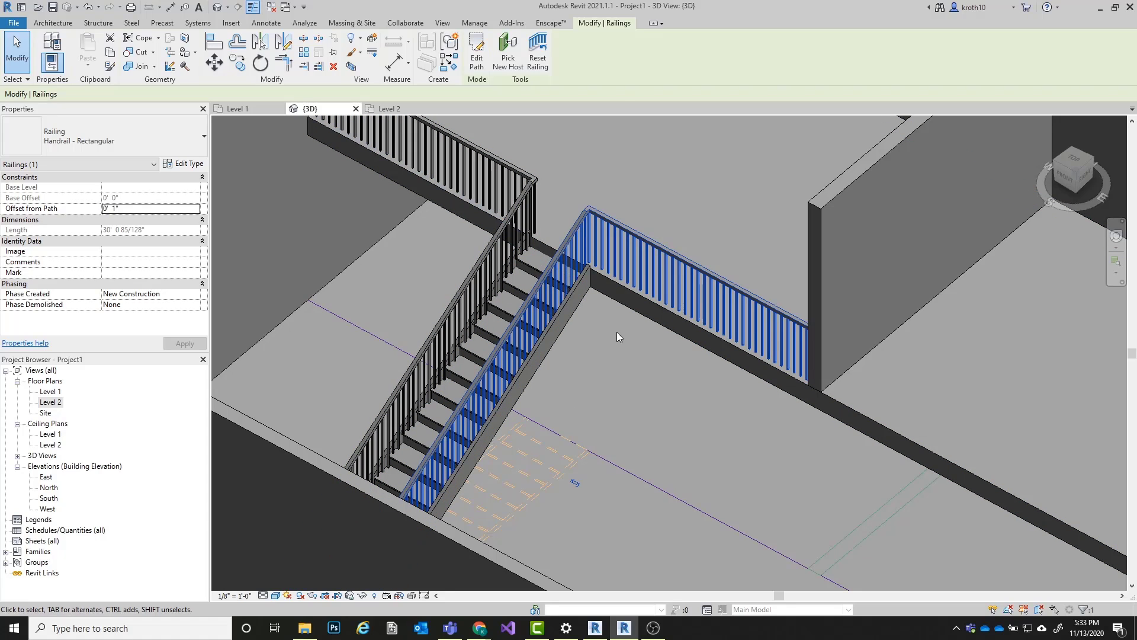
ctrl+click(536, 193)
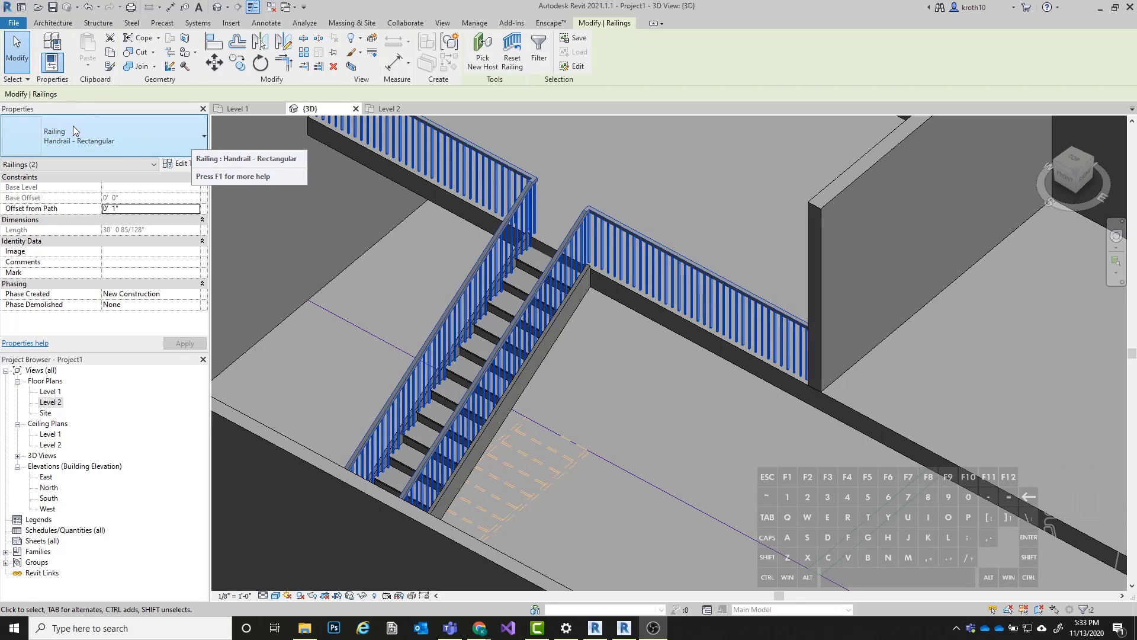
click(137, 137)
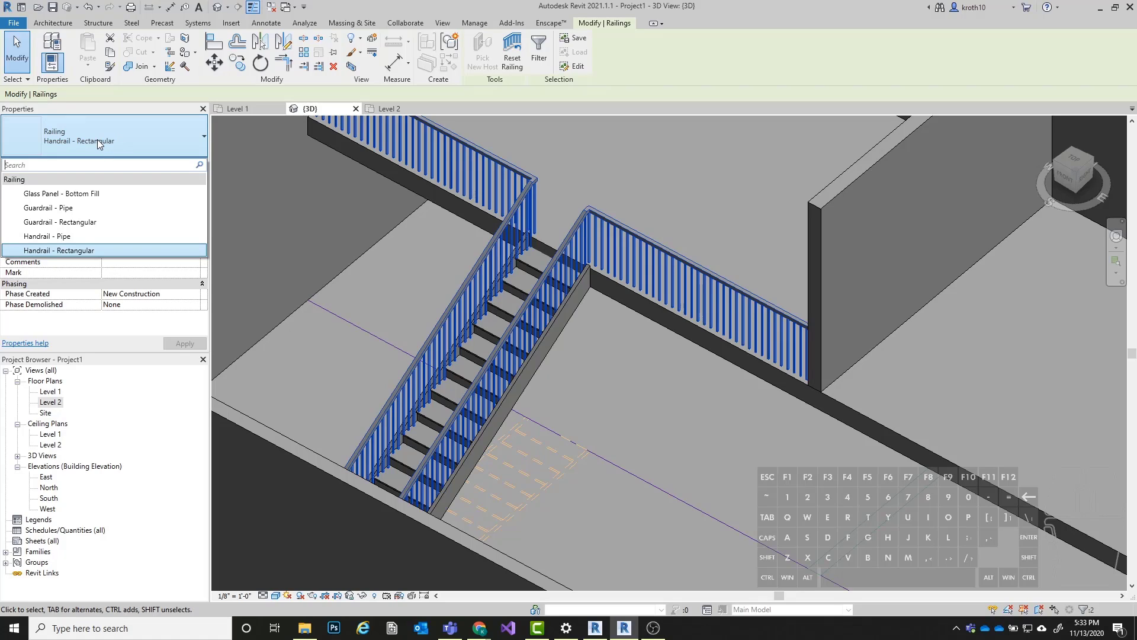
click(85, 197)
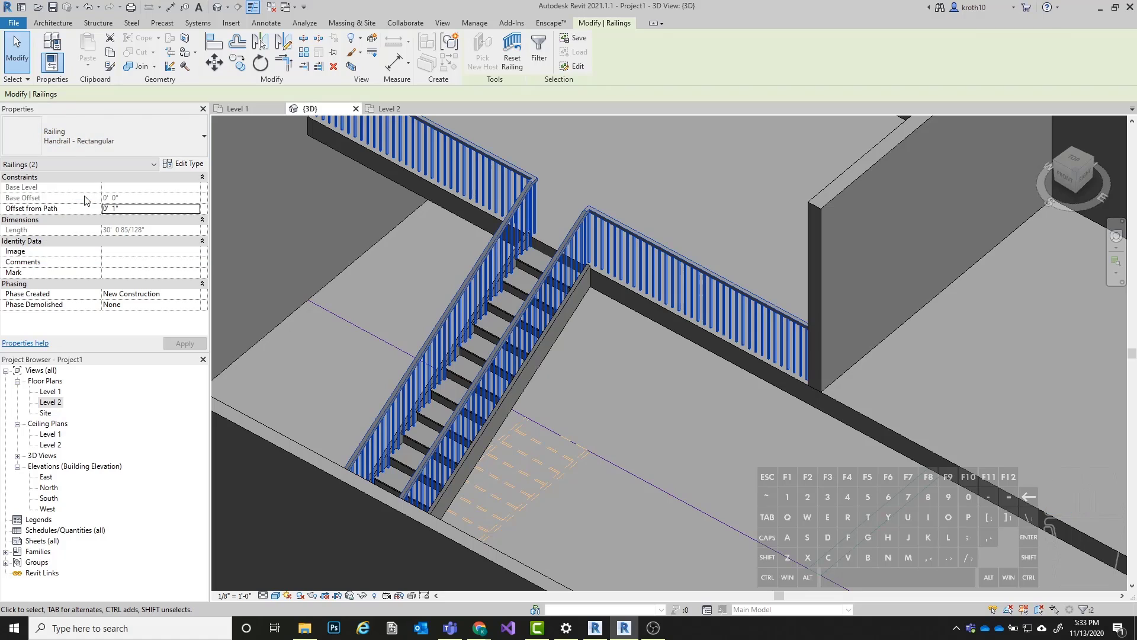
Step: Examine the glass panel railings on the stairs and the posts at their upper corners from several angles
scroll(459, 355, down, 2)
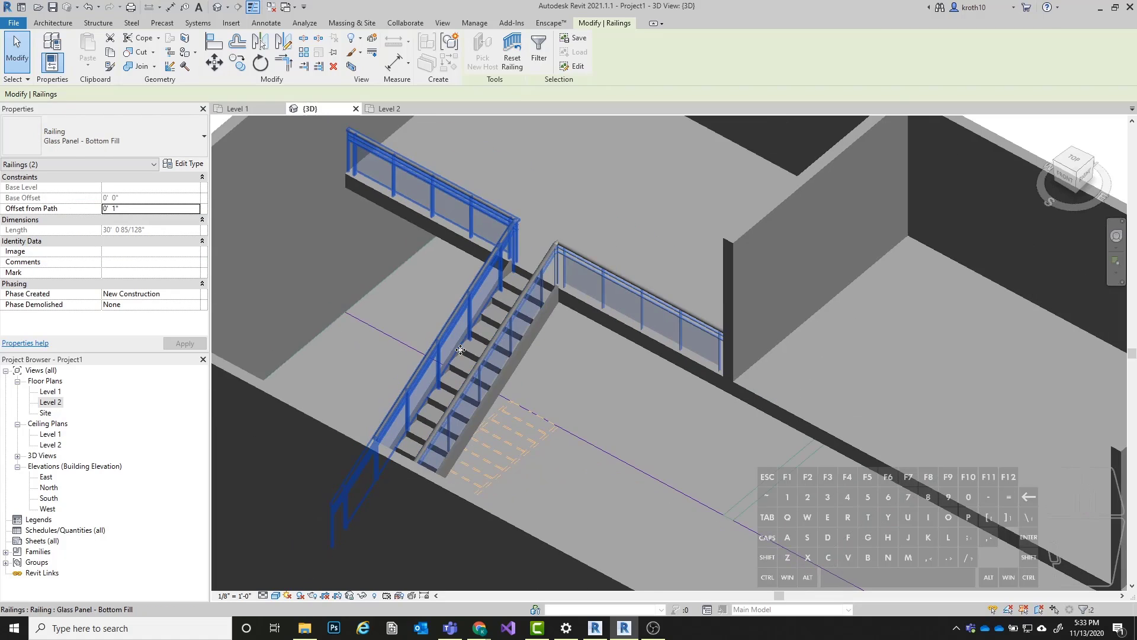
scroll(392, 249, up, 1)
shift+middle_drag(396, 267, 421, 272)
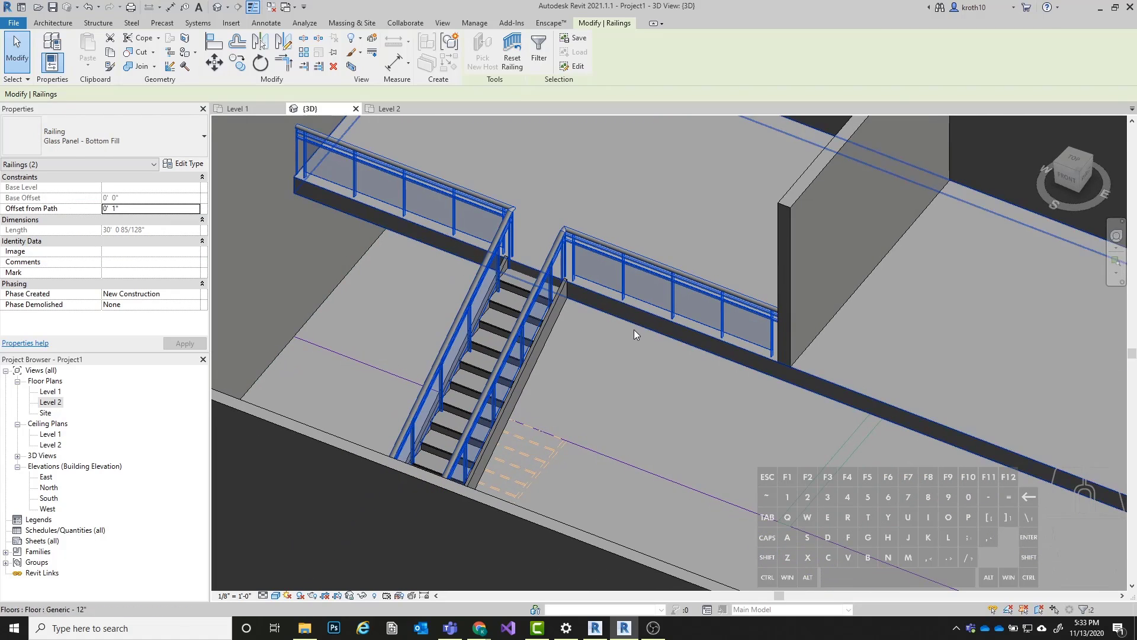
scroll(592, 195, up, 4)
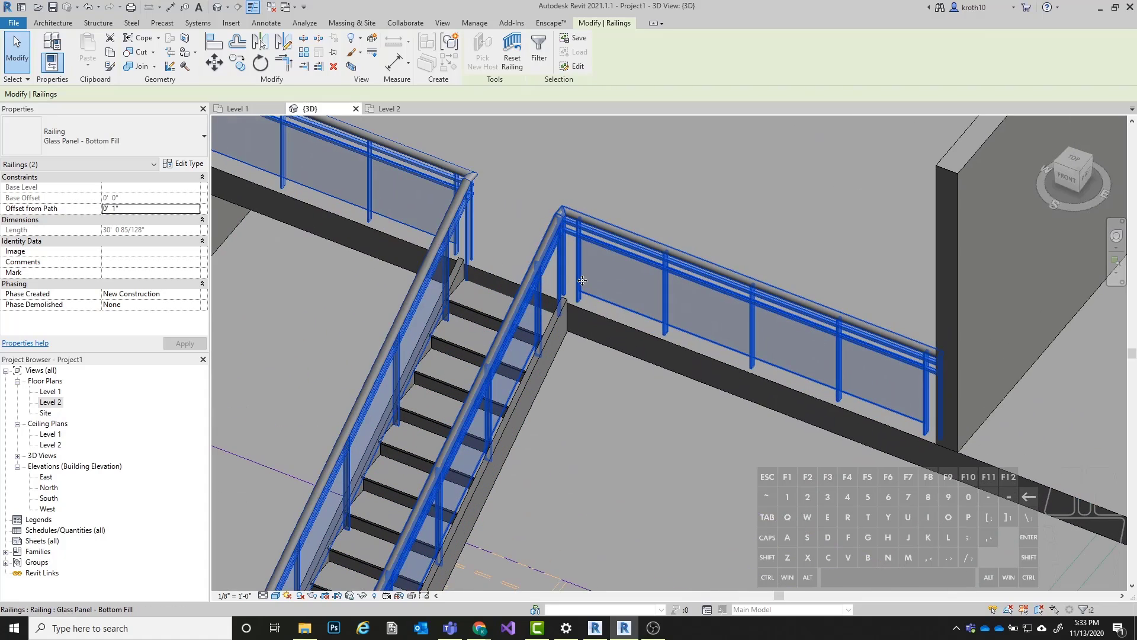
scroll(680, 388, down, 3)
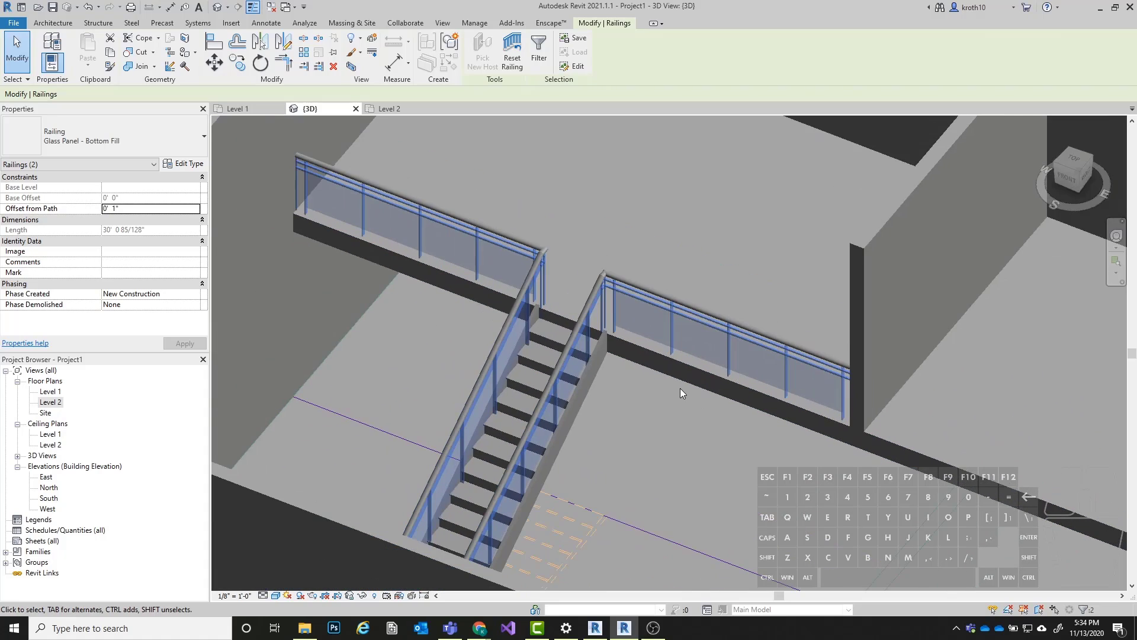
click(699, 417)
scroll(591, 266, up, 3)
middle_drag(652, 342, 523, 355)
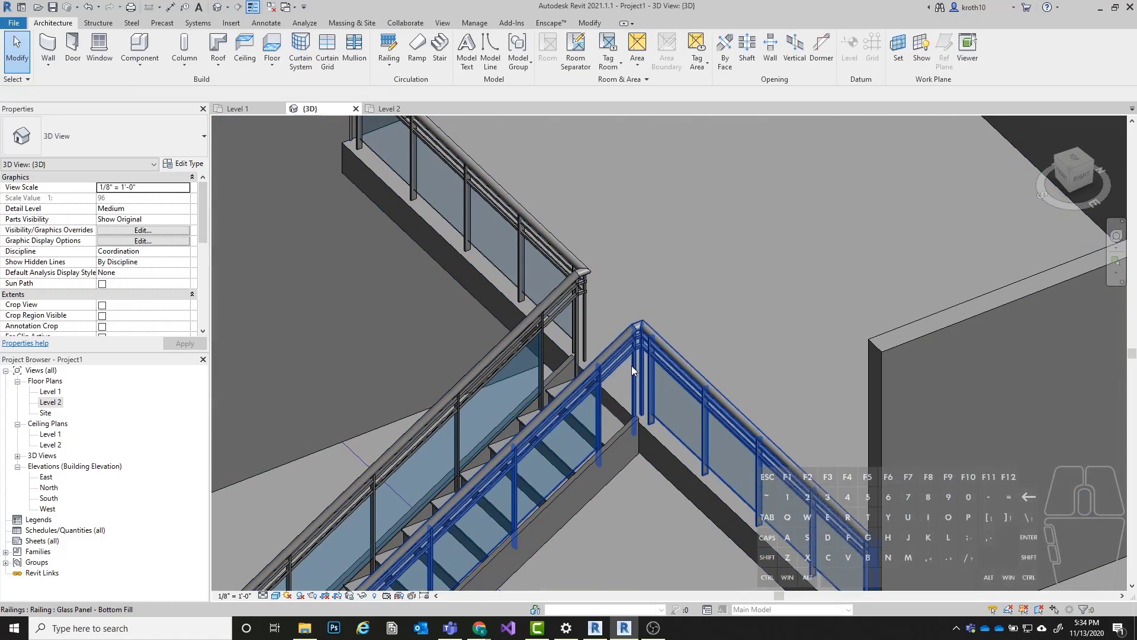
shift+middle_drag(650, 343, 833, 256)
shift+middle_drag(622, 320, 522, 306)
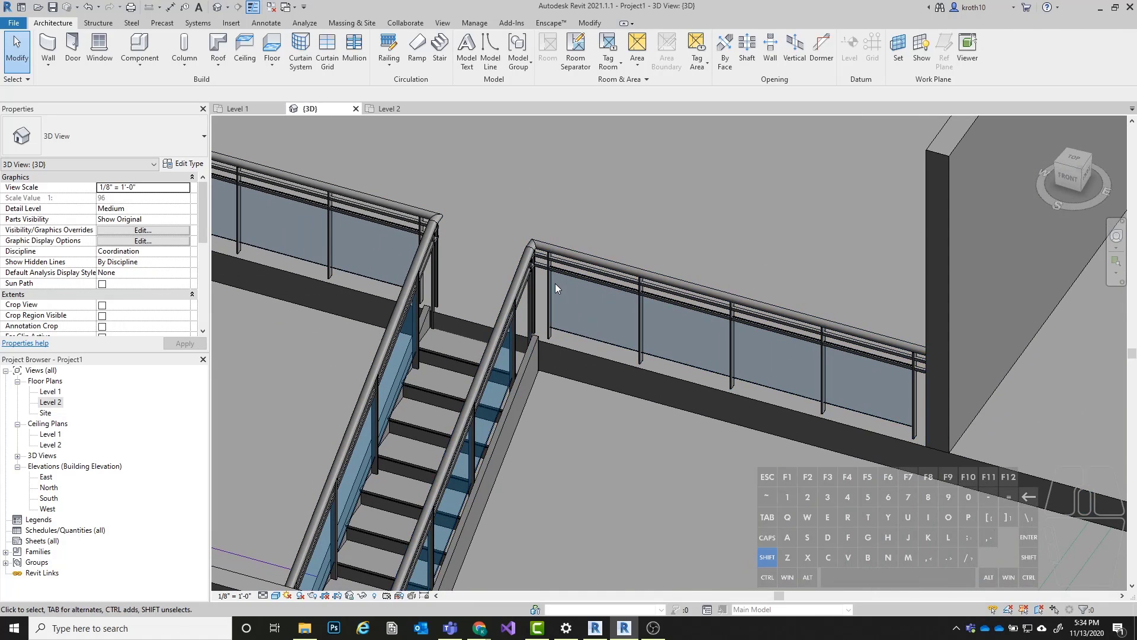
Step: In the baluster placement of the Glass Panel - Bottom Fill railing type, set Justify to Spread Pattern To Fit and apply the type change
click(538, 282)
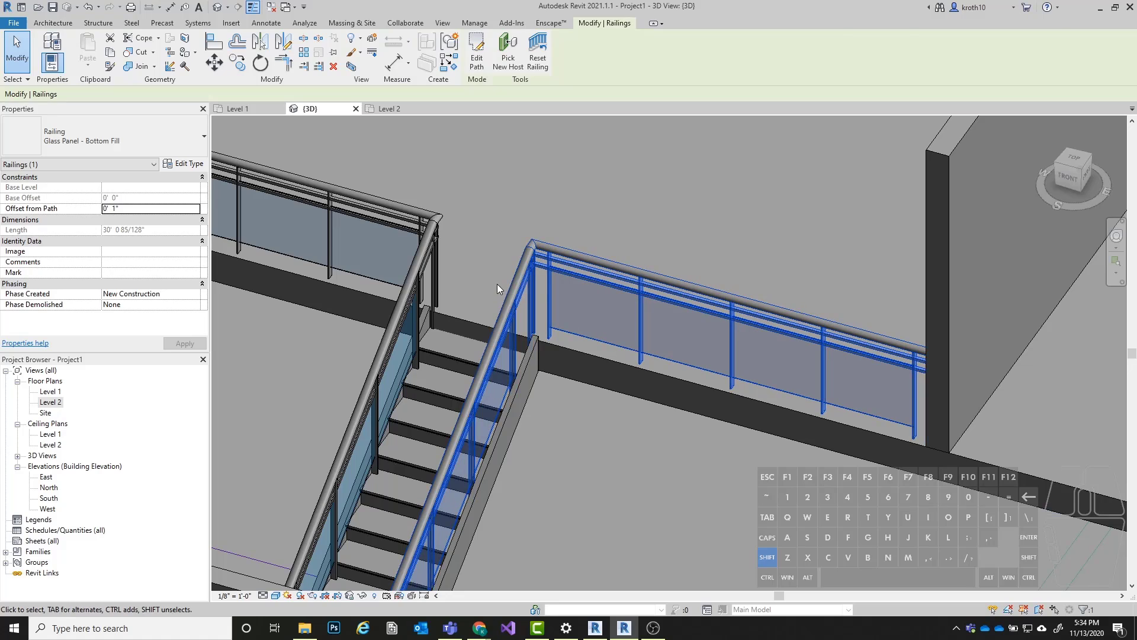
click(185, 164)
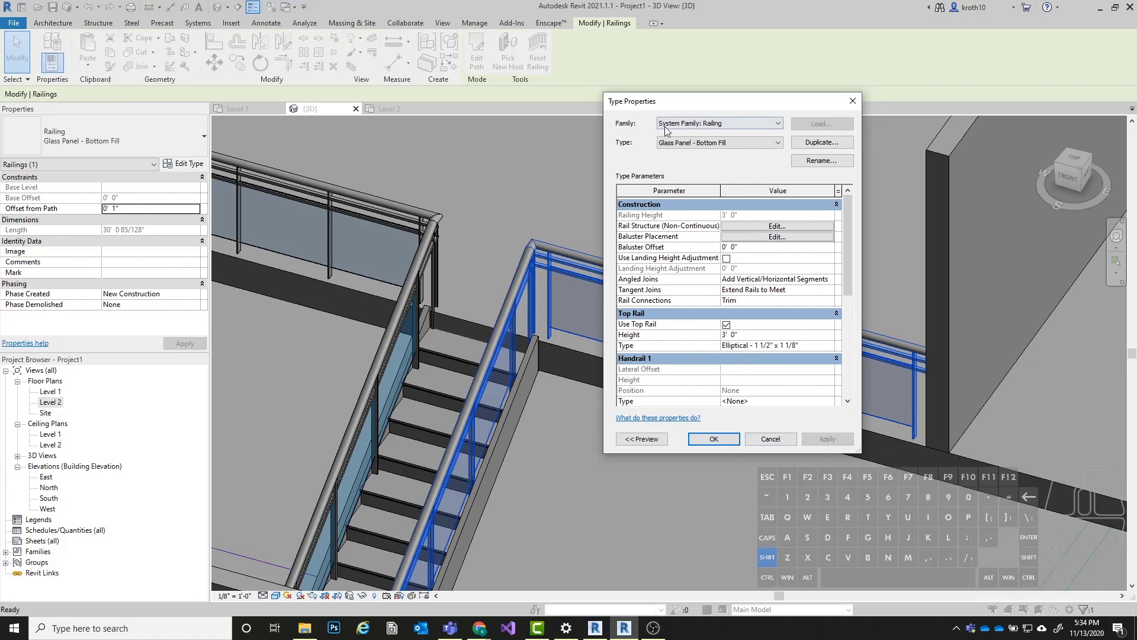
drag(675, 104, 728, 89)
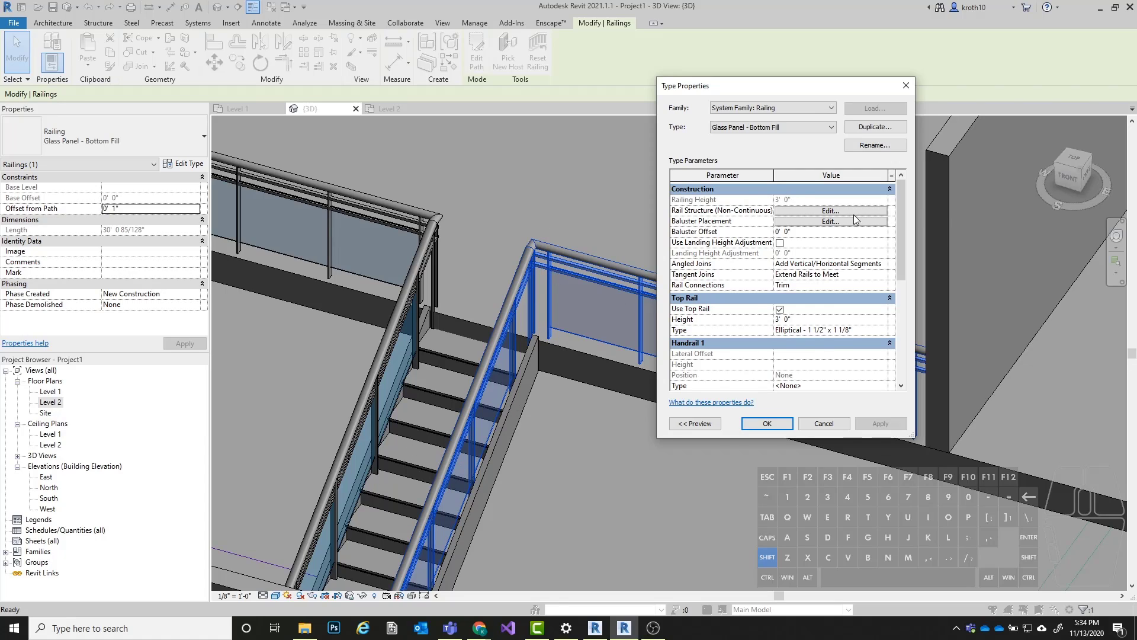
click(820, 222)
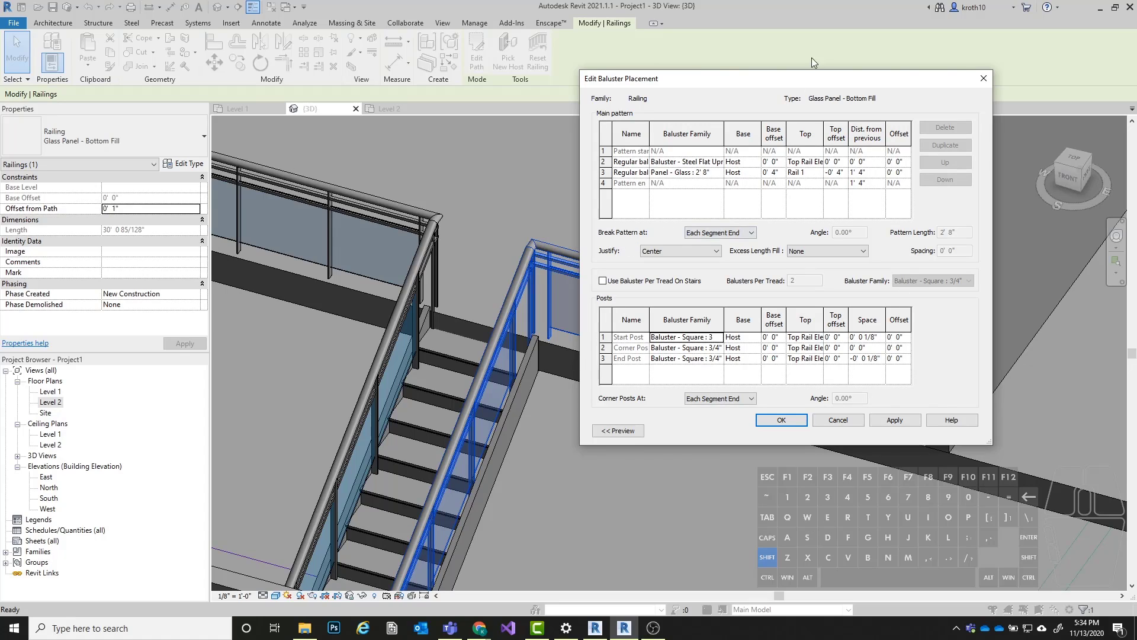
drag(805, 74, 785, 76)
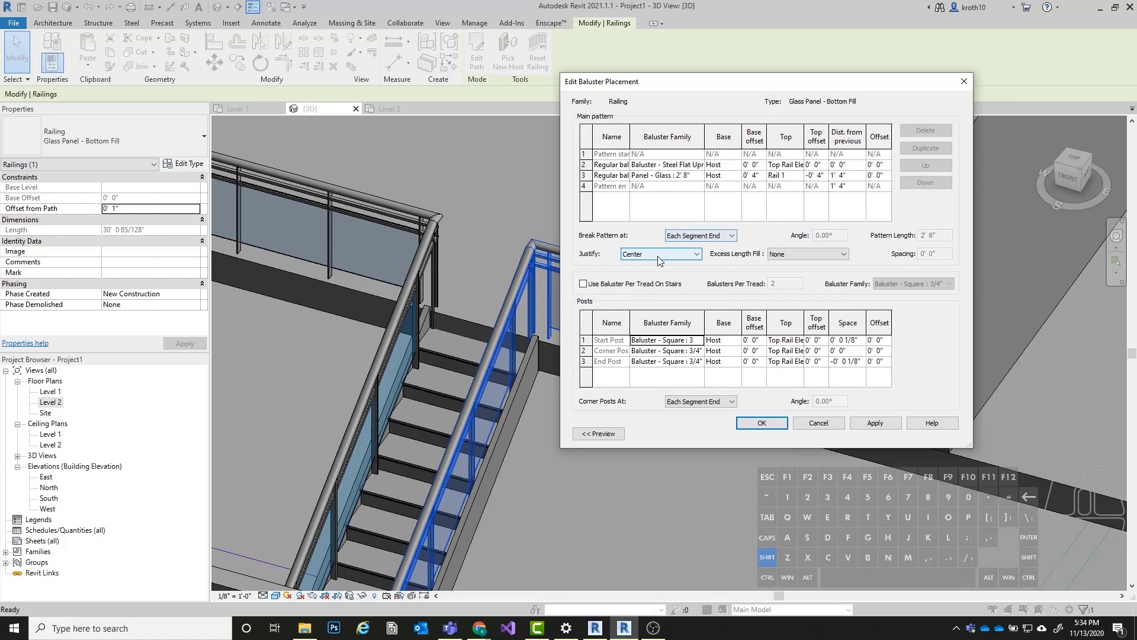
click(700, 236)
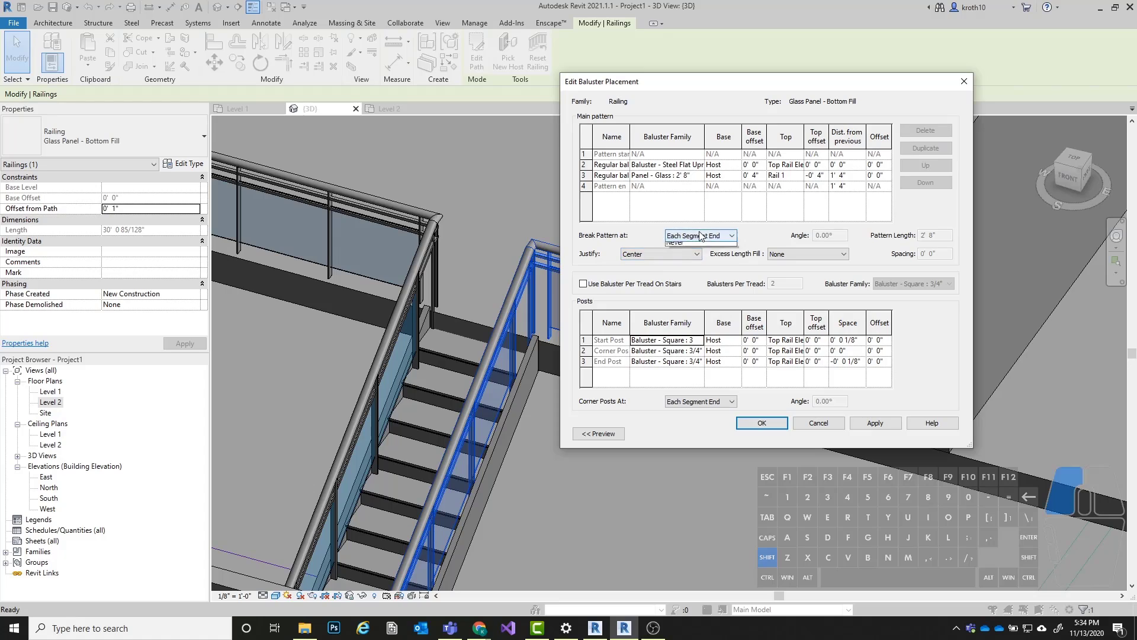
click(636, 236)
click(634, 256)
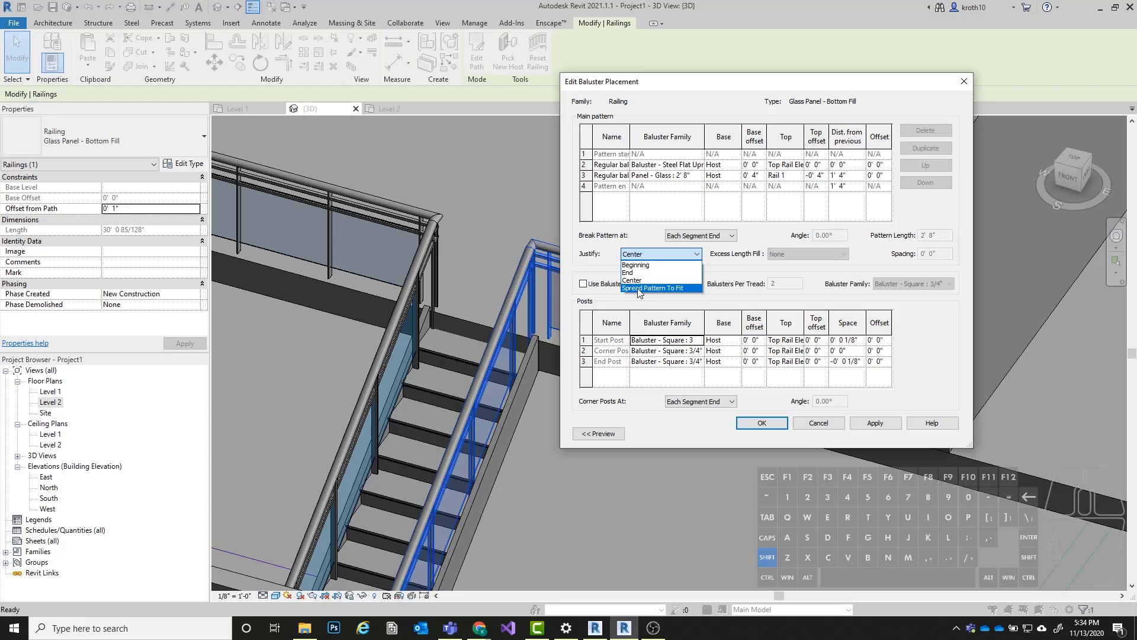
click(671, 289)
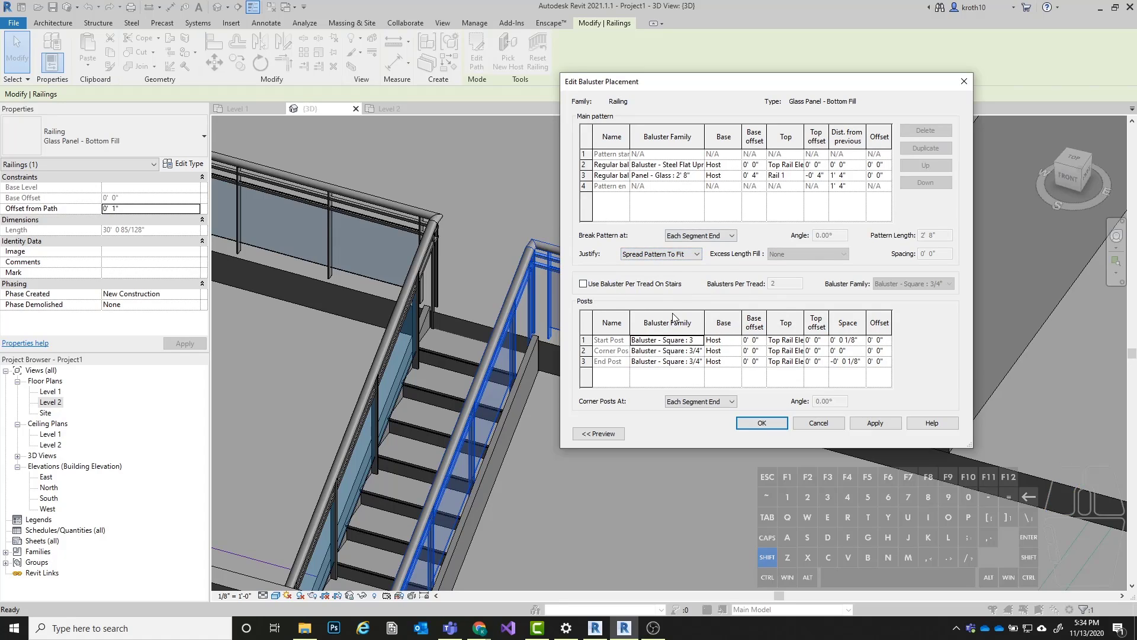
click(855, 421)
click(762, 422)
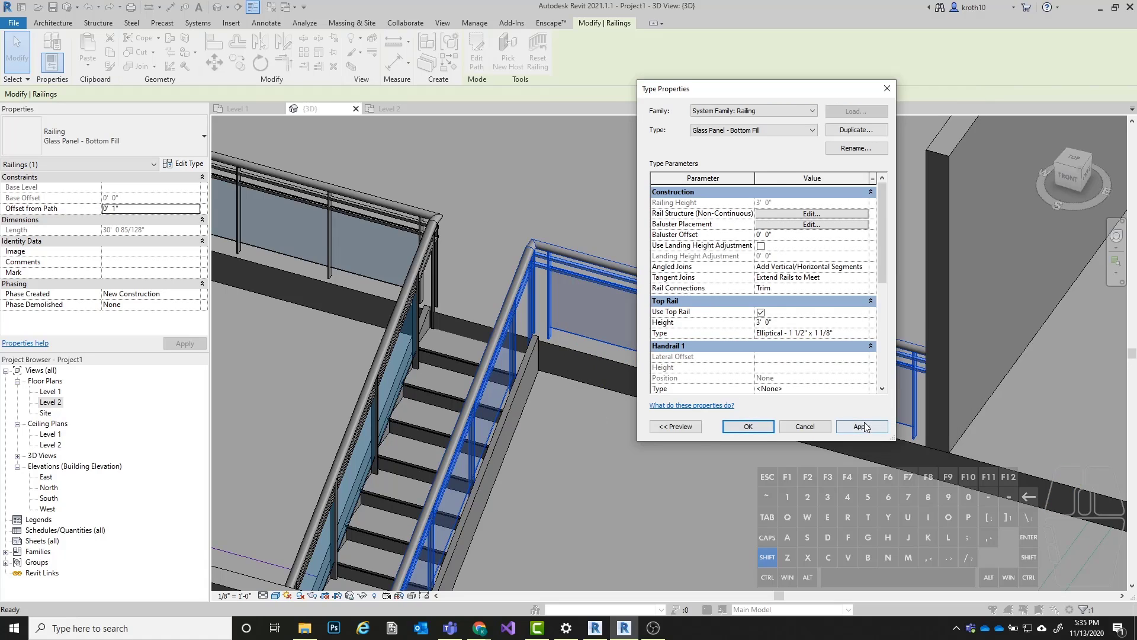
click(863, 427)
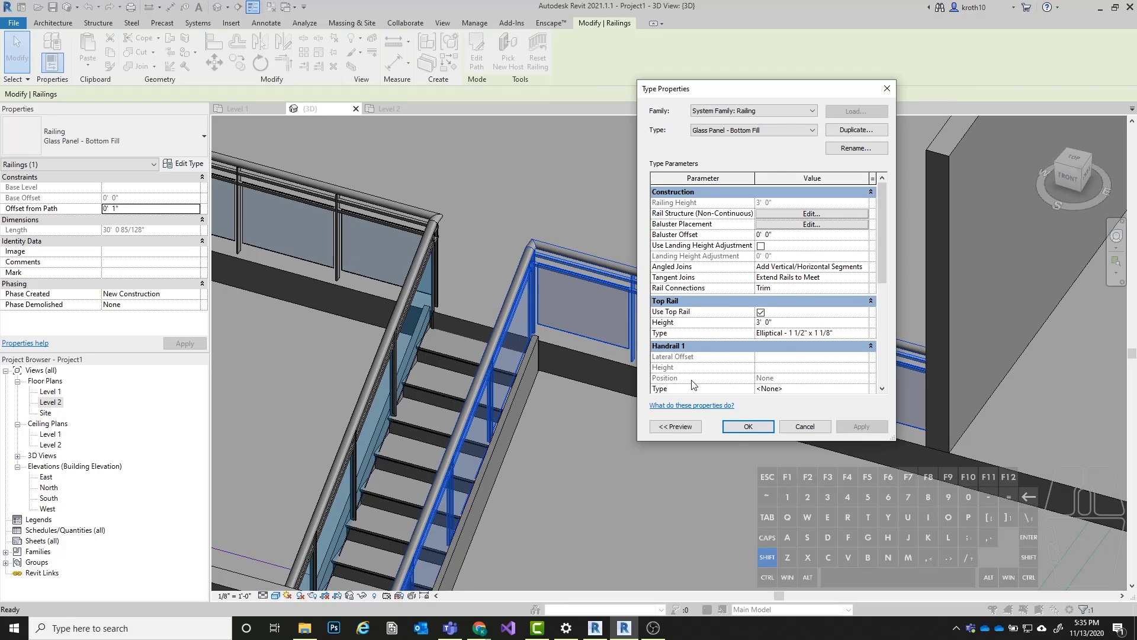
click(747, 427)
Step: Examine the respaced glass panels on both stair railings and the whole building from several angles in the 3D view
scroll(887, 308, down, 3)
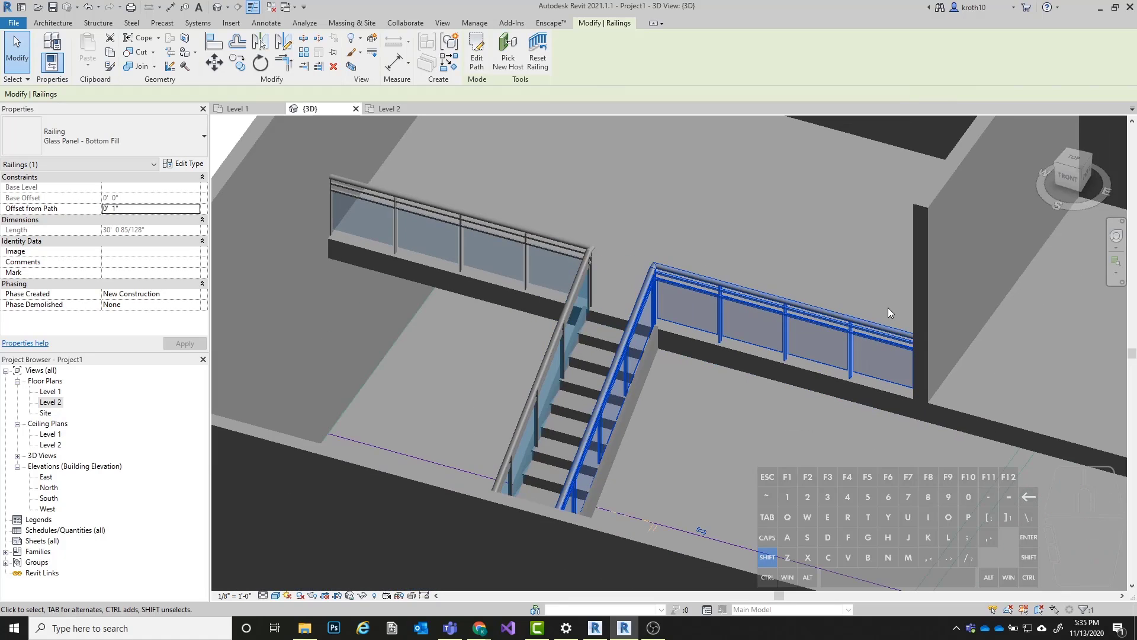
shift+middle_drag(590, 336, 730, 357)
key(Escape)
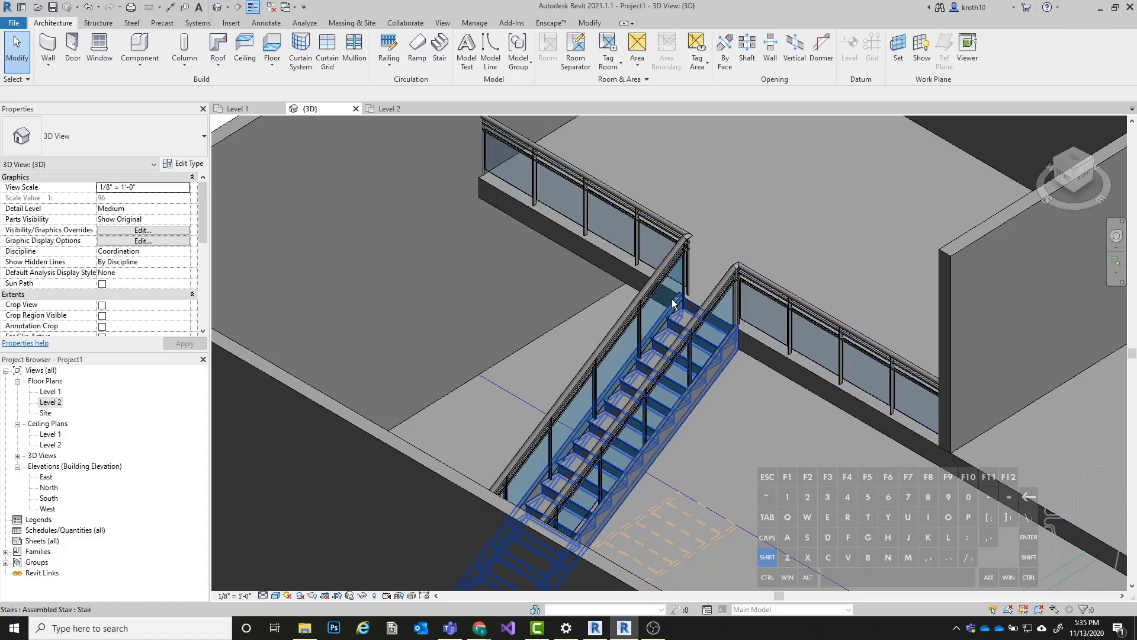
shift+middle_drag(740, 331, 850, 383)
scroll(497, 322, down, 5)
scroll(521, 336, down, 5)
scroll(790, 331, up, 1)
shift+middle_drag(790, 331, 765, 336)
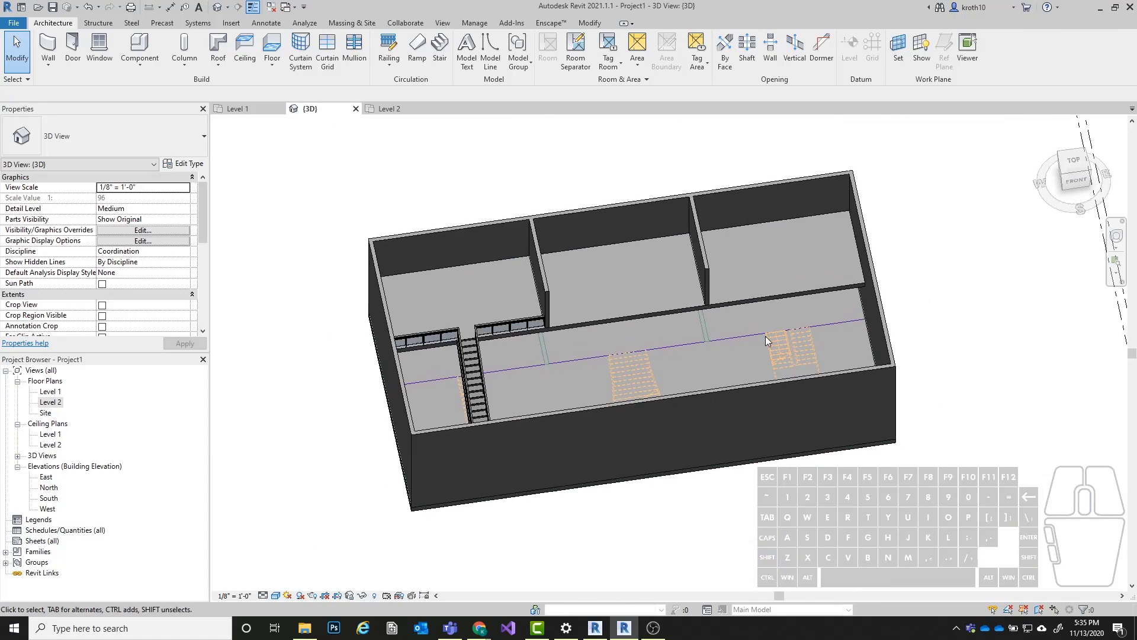
scroll(765, 336, up, 1)
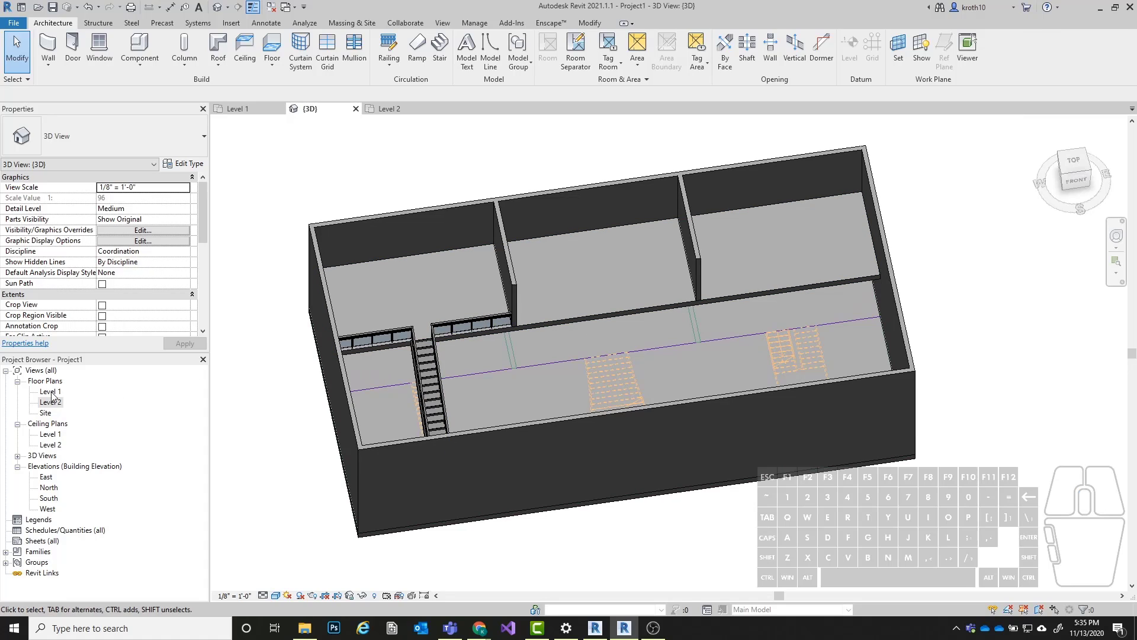
Step: Open the Level 1 floor plan at the underlay's flared middle stair
double_click(49, 392)
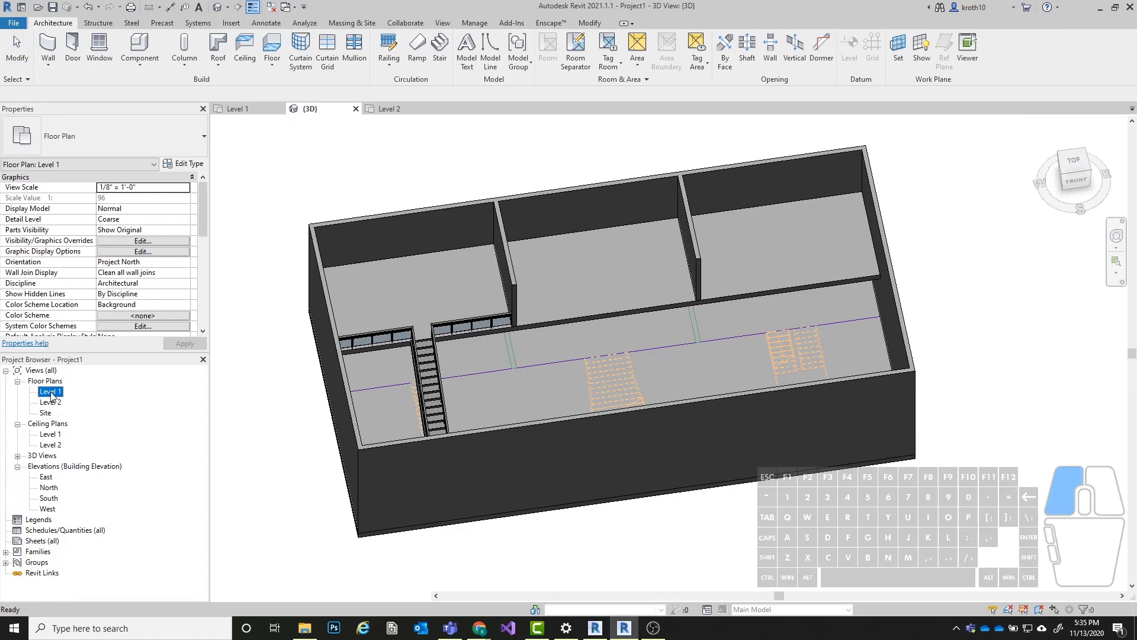
middle_drag(716, 294, 615, 301)
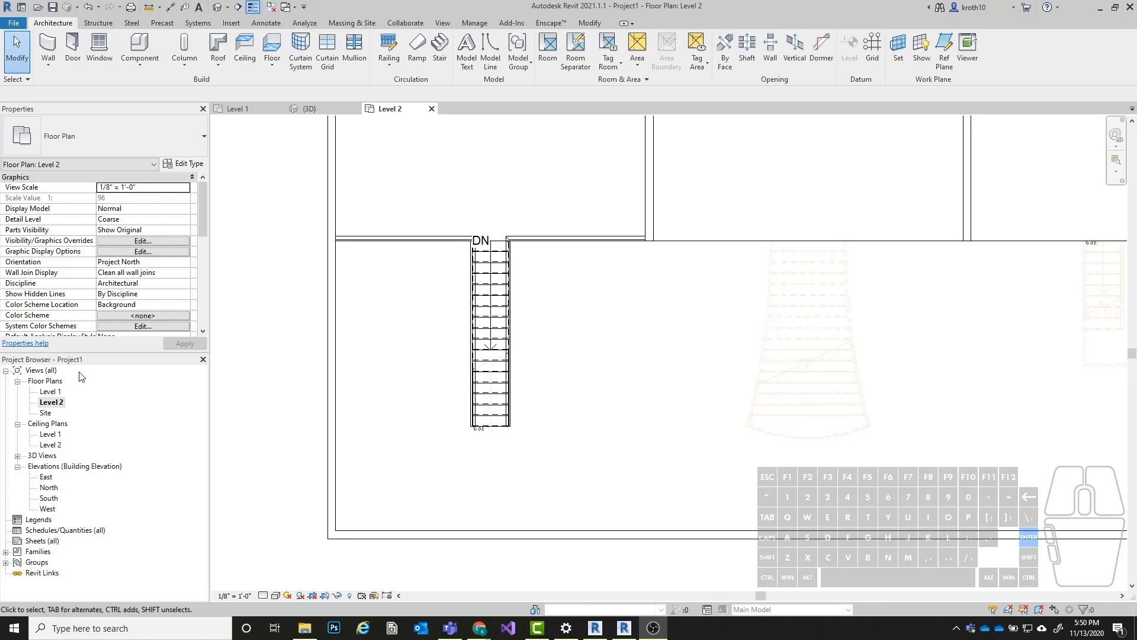
double_click(52, 391)
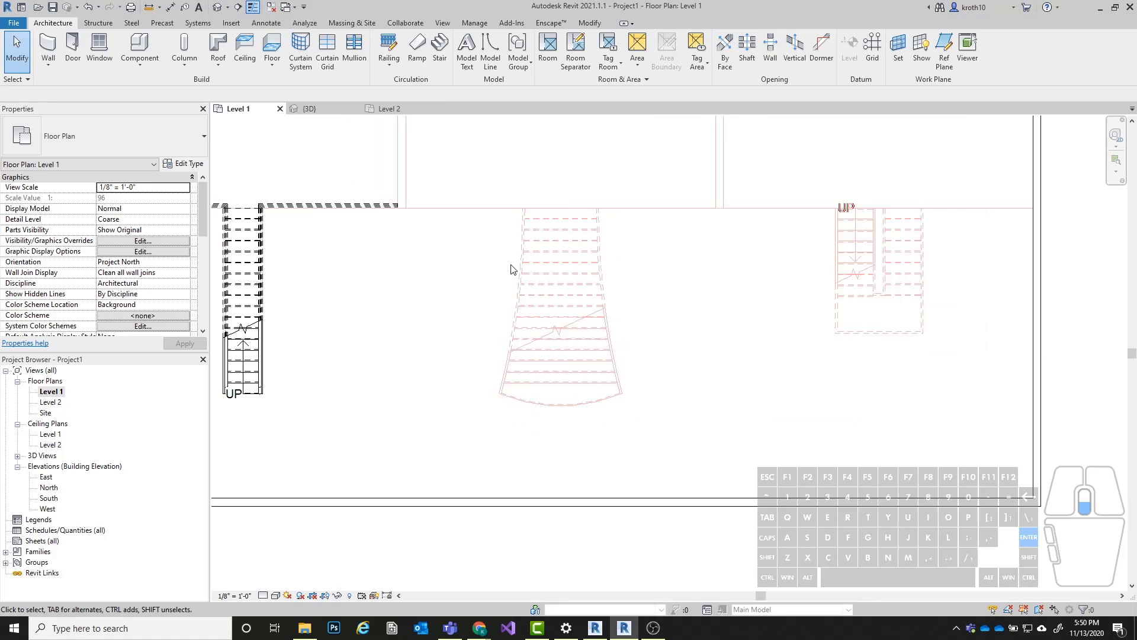
middle_drag(464, 271, 553, 284)
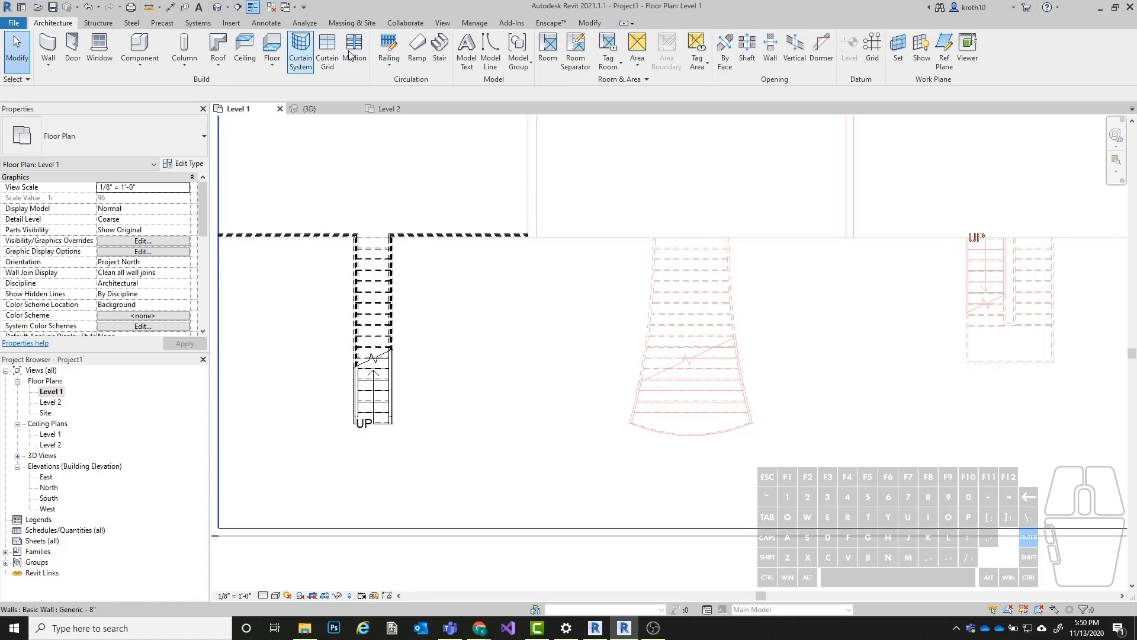
Step: Create a straight 18-riser stair, 3'-0" wide, running vertically from the midpoint of the flared underlay stair's bottom arc toward the upper floor edge
click(440, 47)
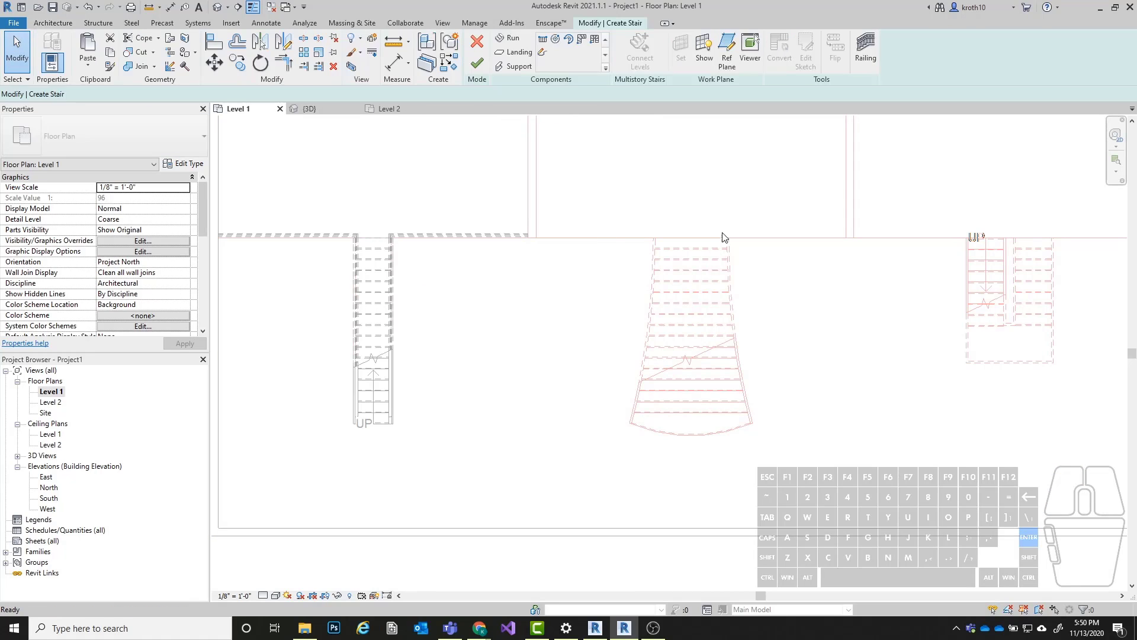
middle_drag(759, 286, 733, 282)
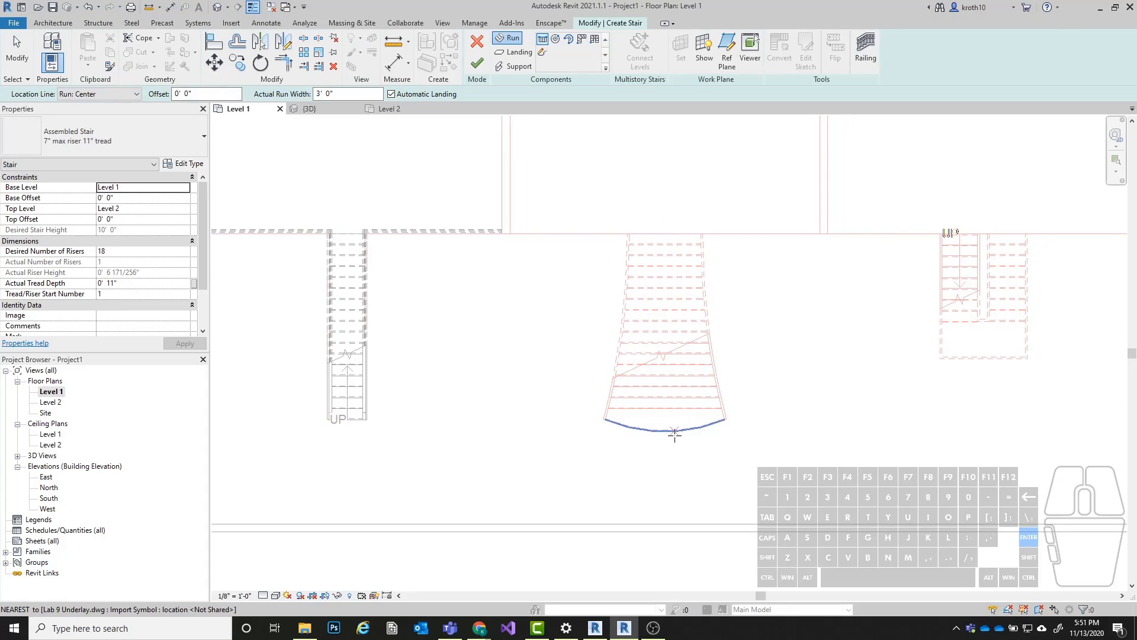
scroll(693, 230, up, 2)
middle_drag(704, 290, 661, 257)
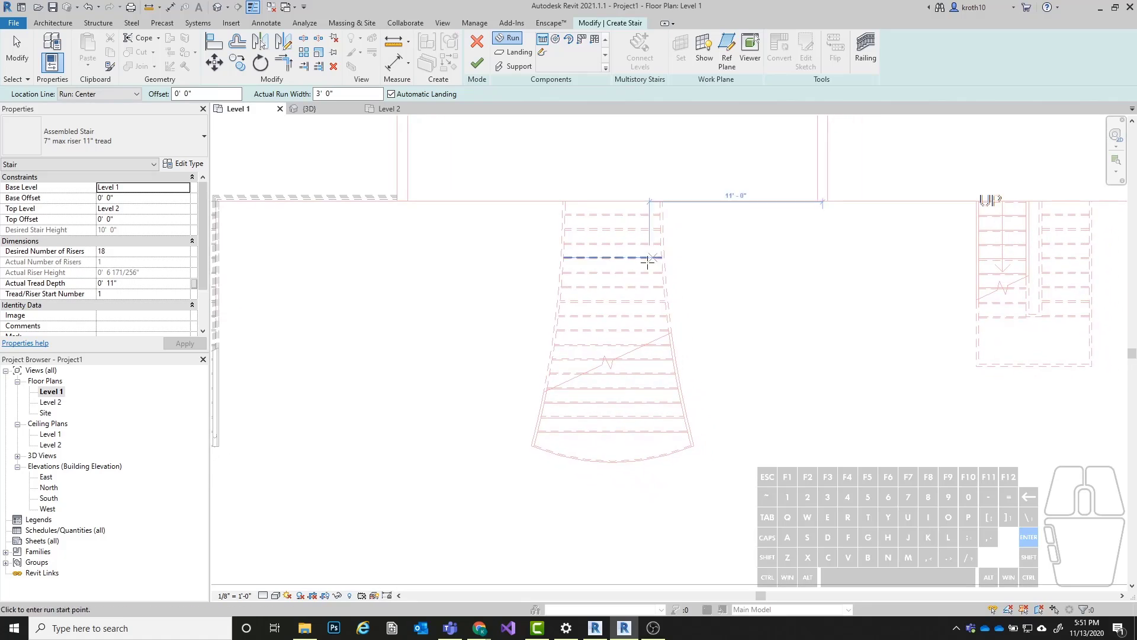
scroll(612, 459, up, 2)
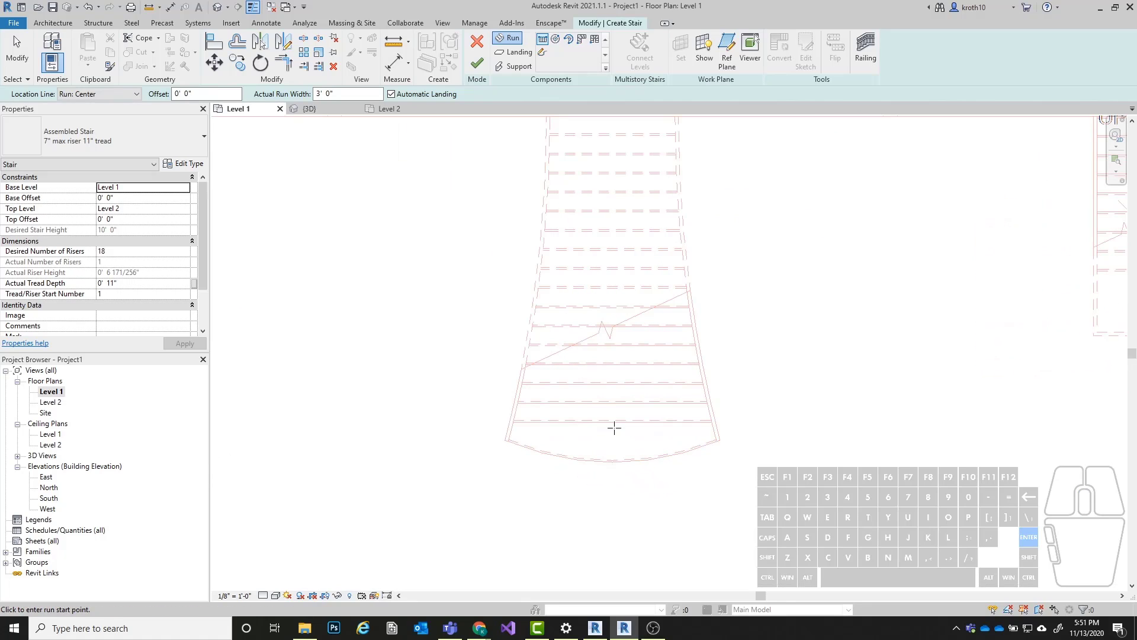
scroll(722, 444, down, 2)
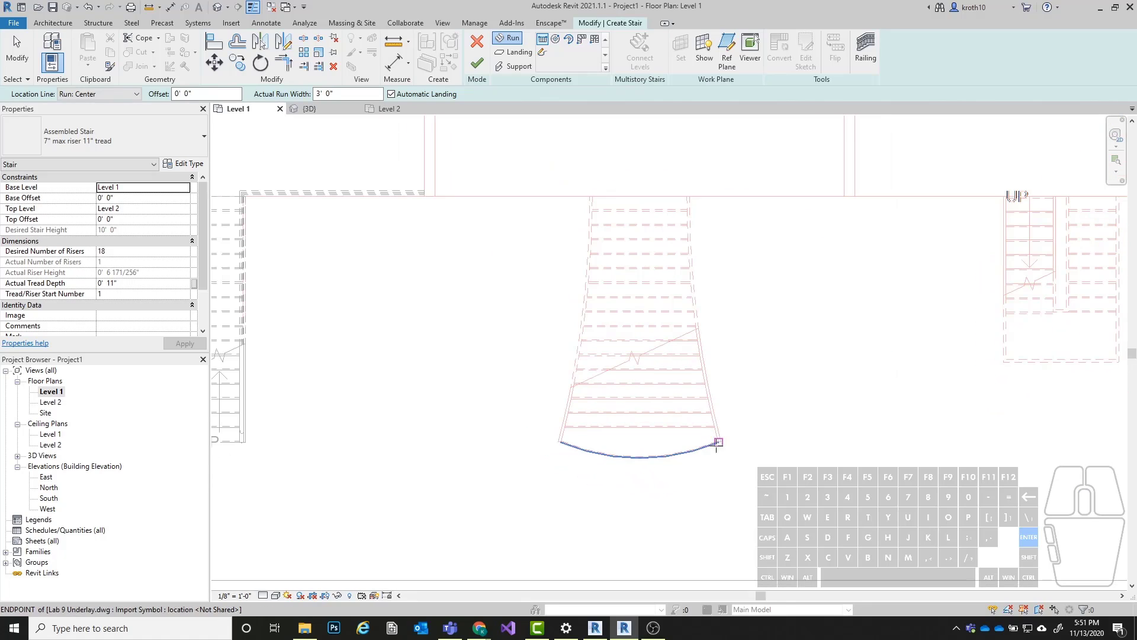
click(640, 458)
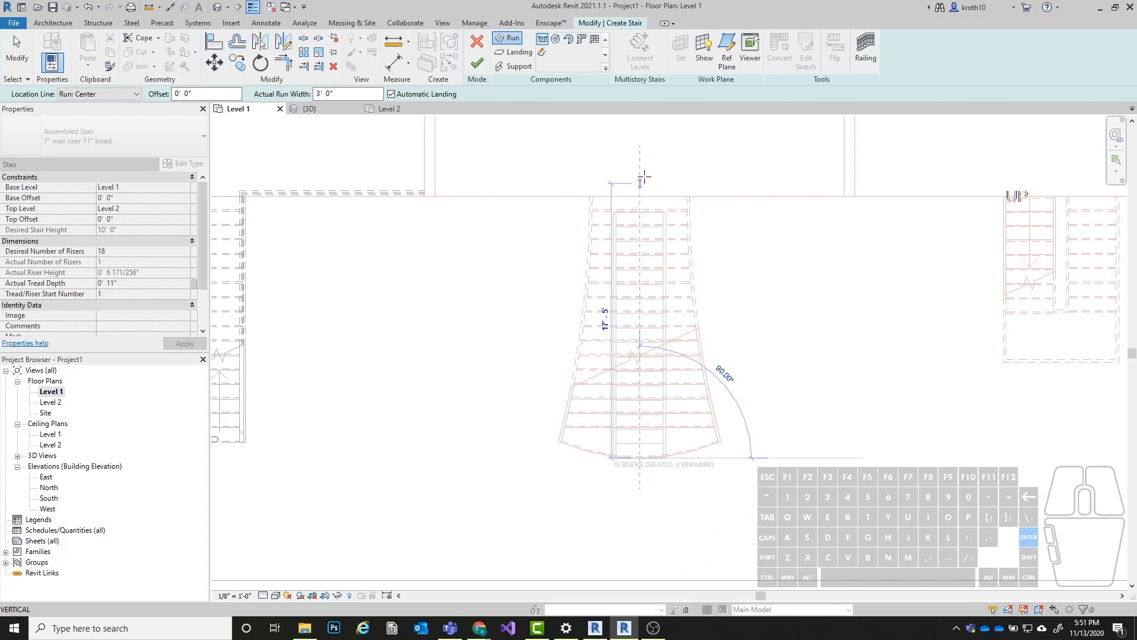
click(645, 176)
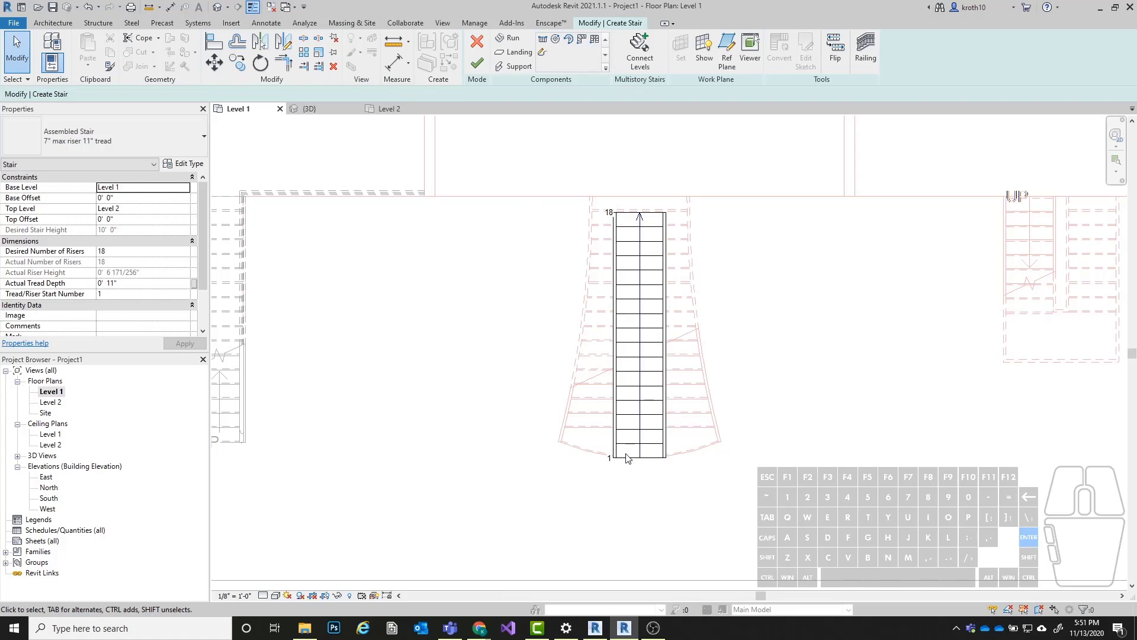
click(476, 64)
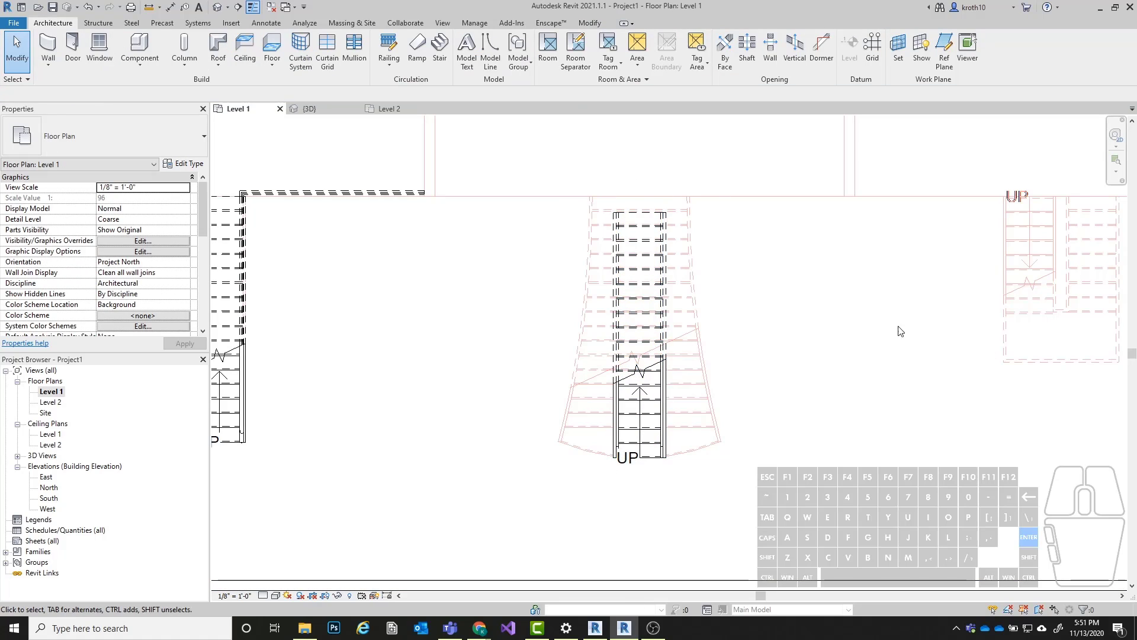
Step: Move the new stair and its railings 11" straight up to the Level 2 floor edge
mouse_move(536, 170)
mouse_down()
mouse_move(626, 441)
mouse_move(684, 490)
mouse_up()
scroll(654, 210, up, 4)
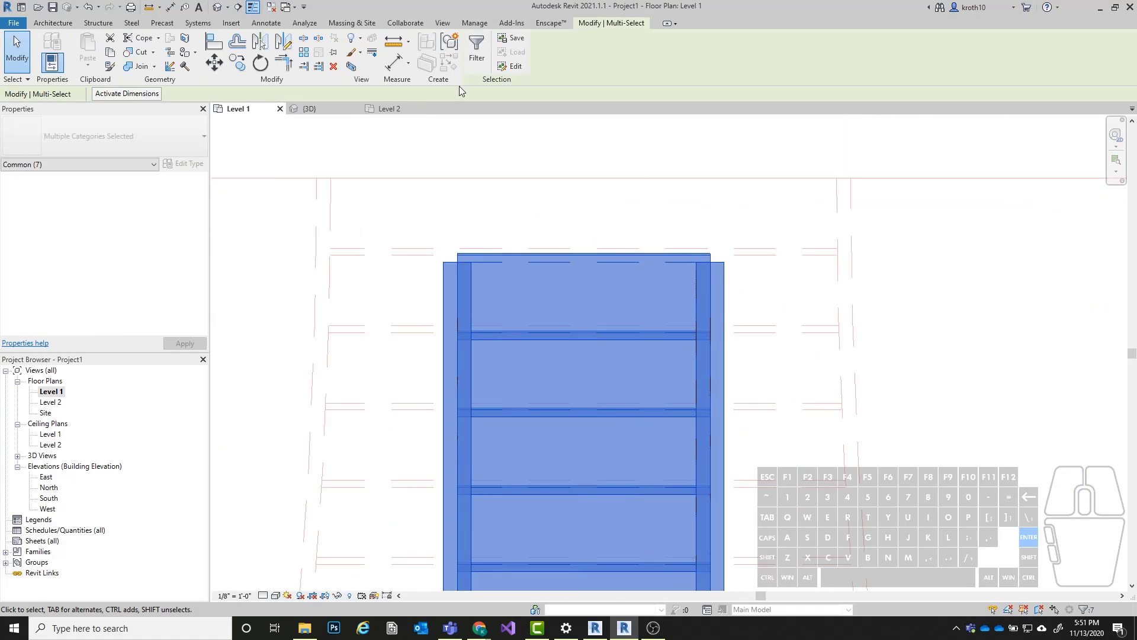
click(215, 63)
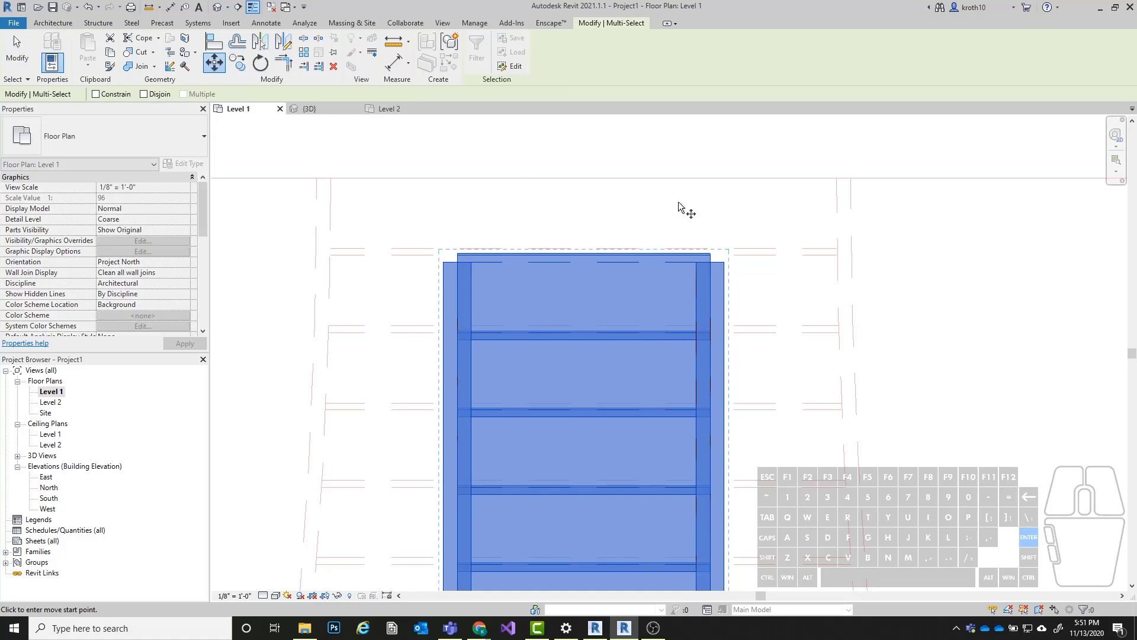
scroll(762, 132, down, 5)
scroll(772, 130, up, 3)
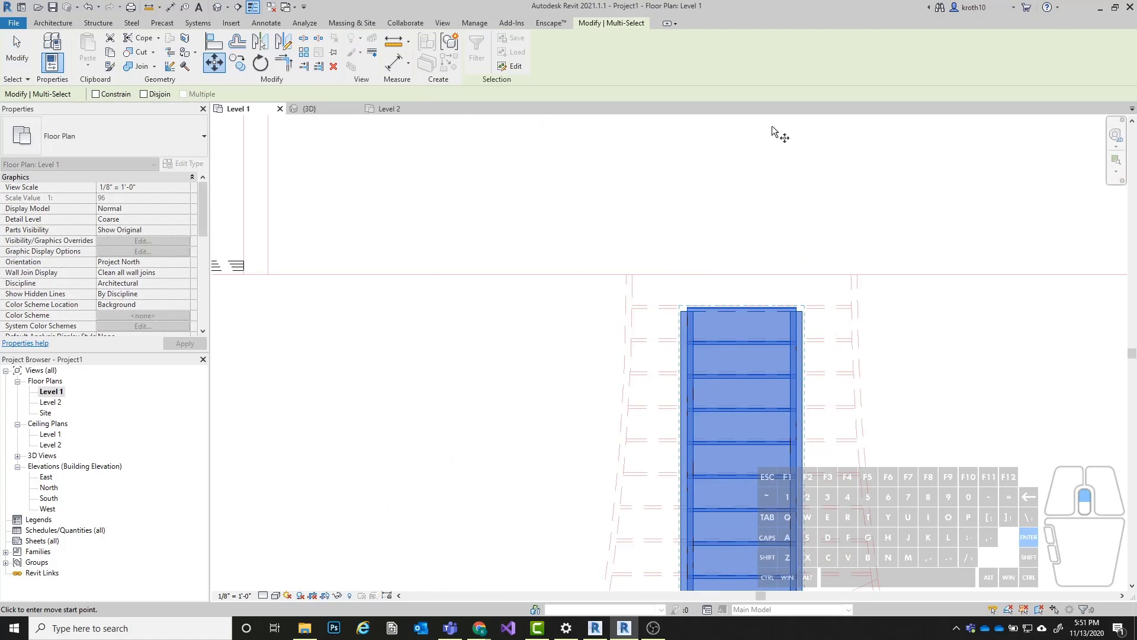
scroll(740, 299, up, 4)
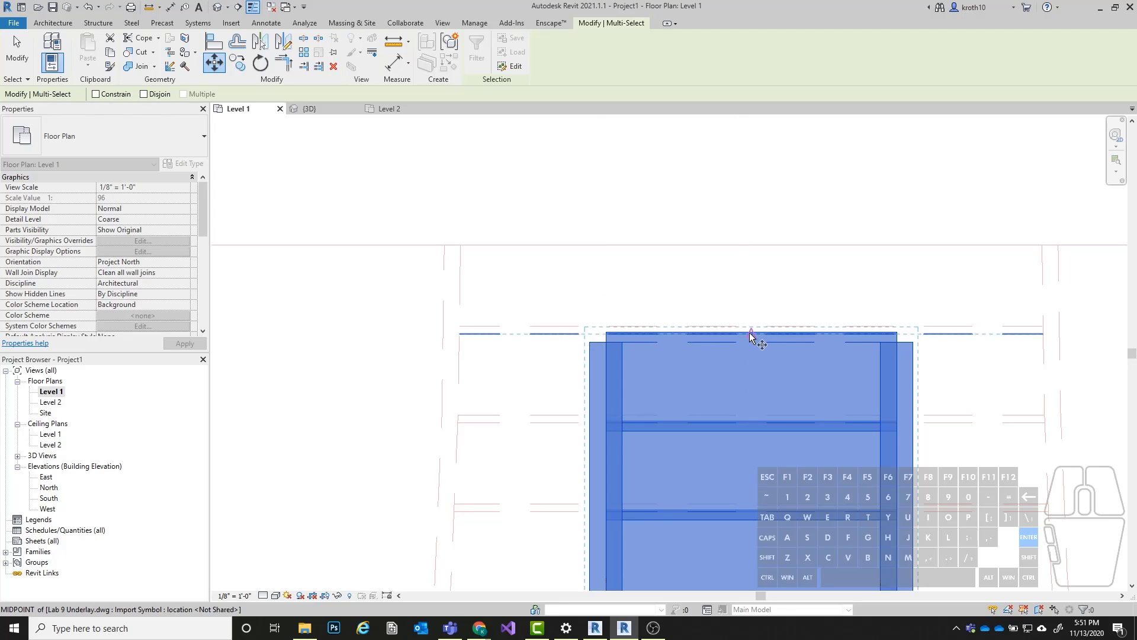
scroll(750, 335, up, 3)
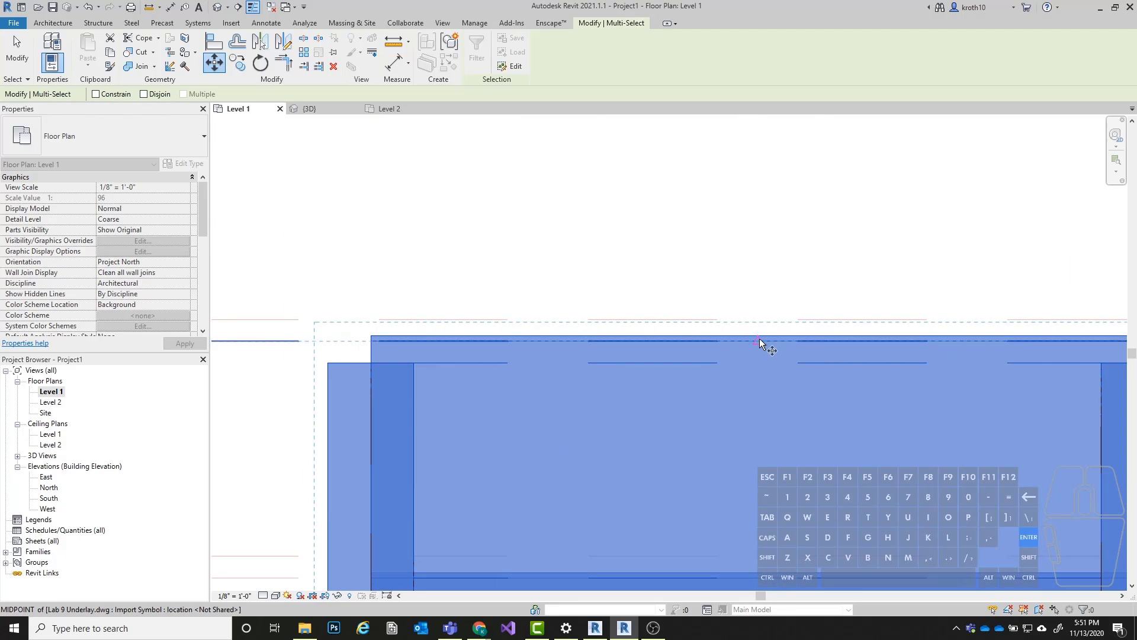
click(760, 340)
scroll(758, 340, down, 3)
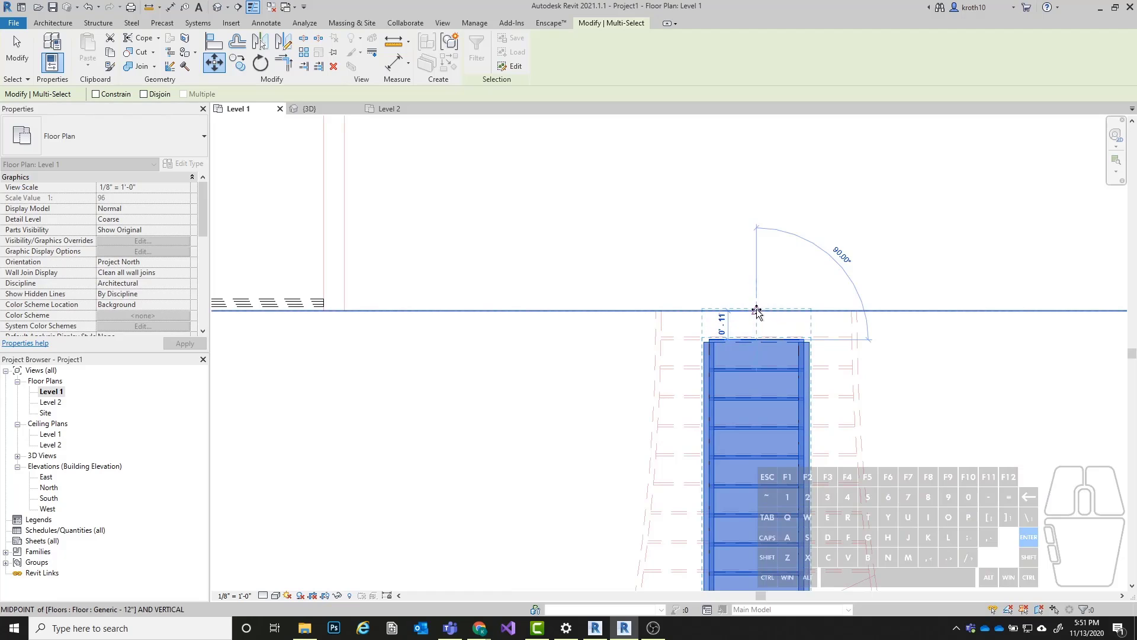
click(757, 311)
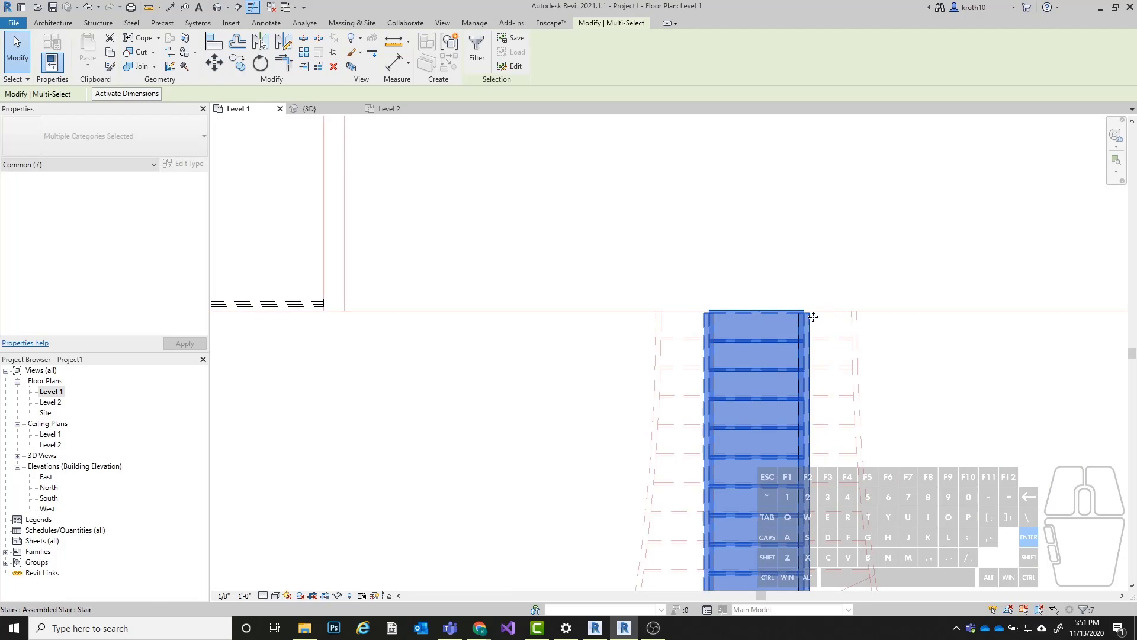
scroll(829, 343, up, 4)
scroll(766, 264, down, 1)
scroll(805, 336, up, 2)
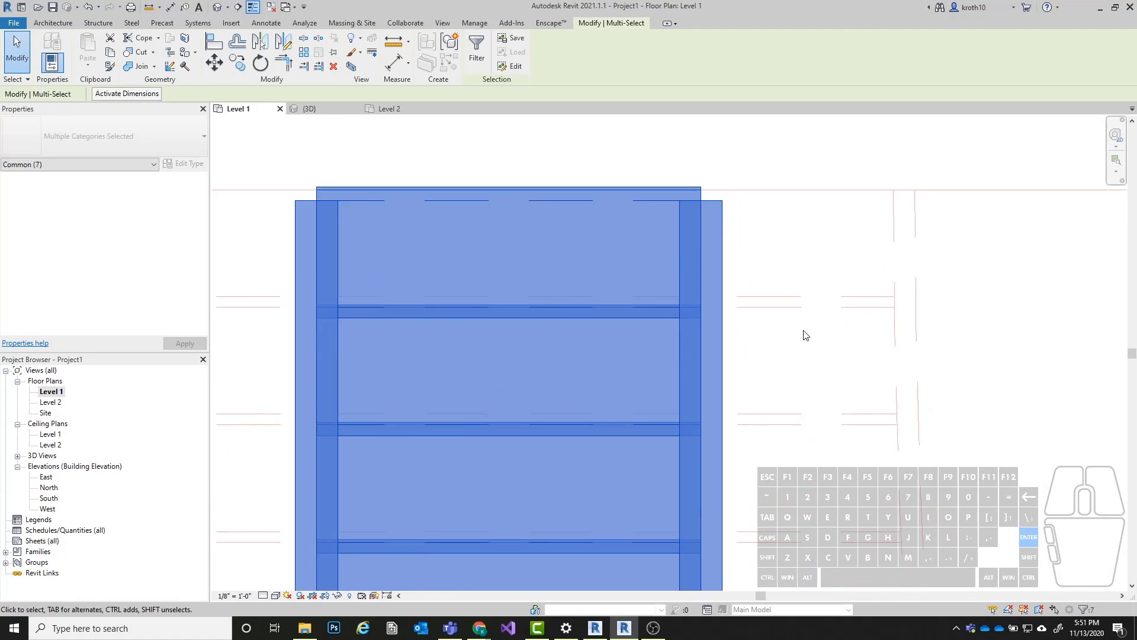
middle_drag(787, 314, 766, 364)
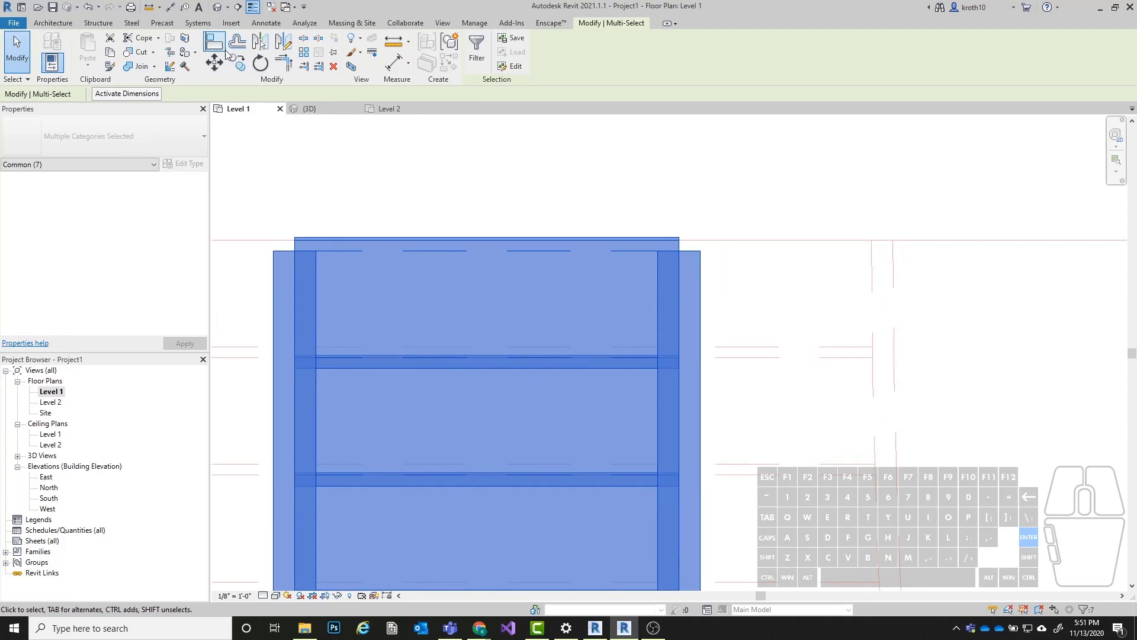
Step: Move the selected middle stair and railings straight up from the upper corner of the stair's side onto the Level 2 floor edge
click(214, 62)
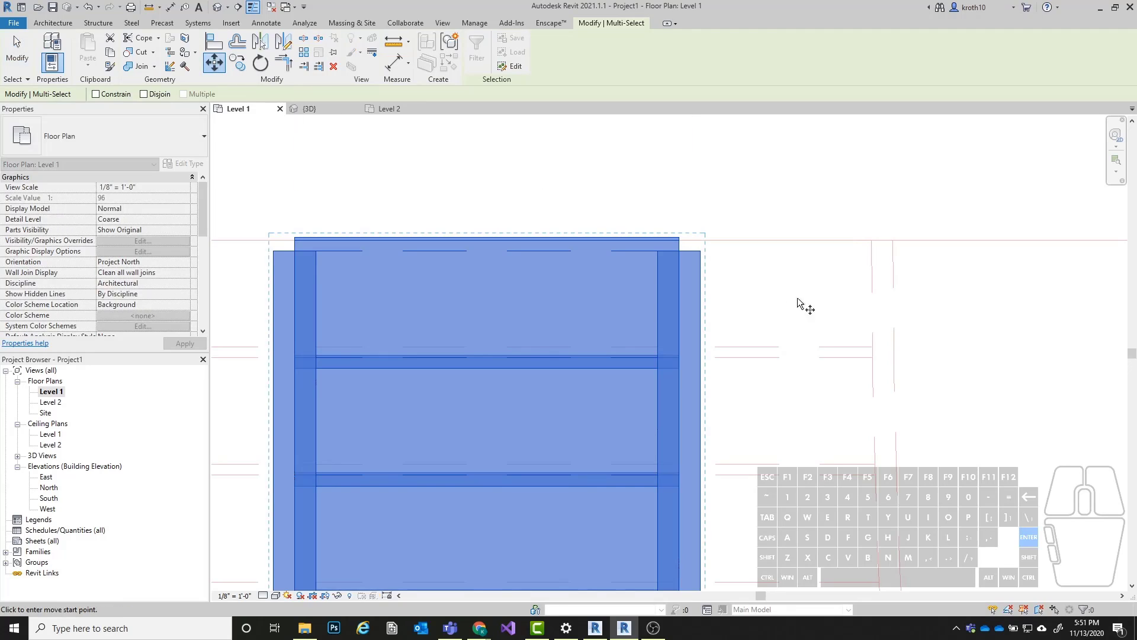
scroll(793, 323, down, 6)
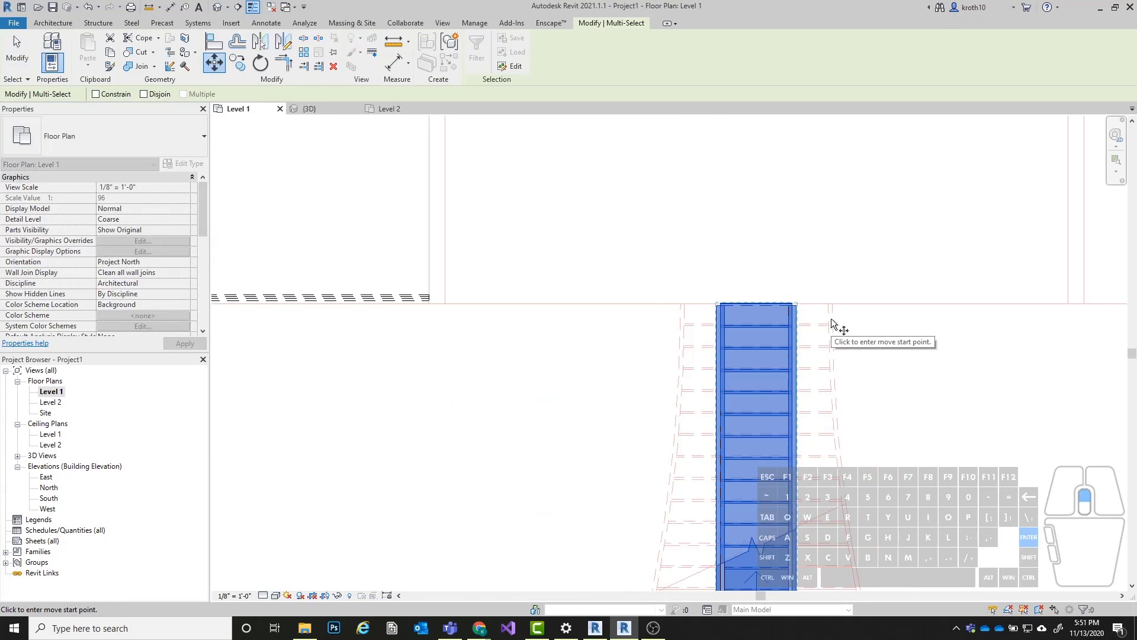
scroll(832, 323, up, 8)
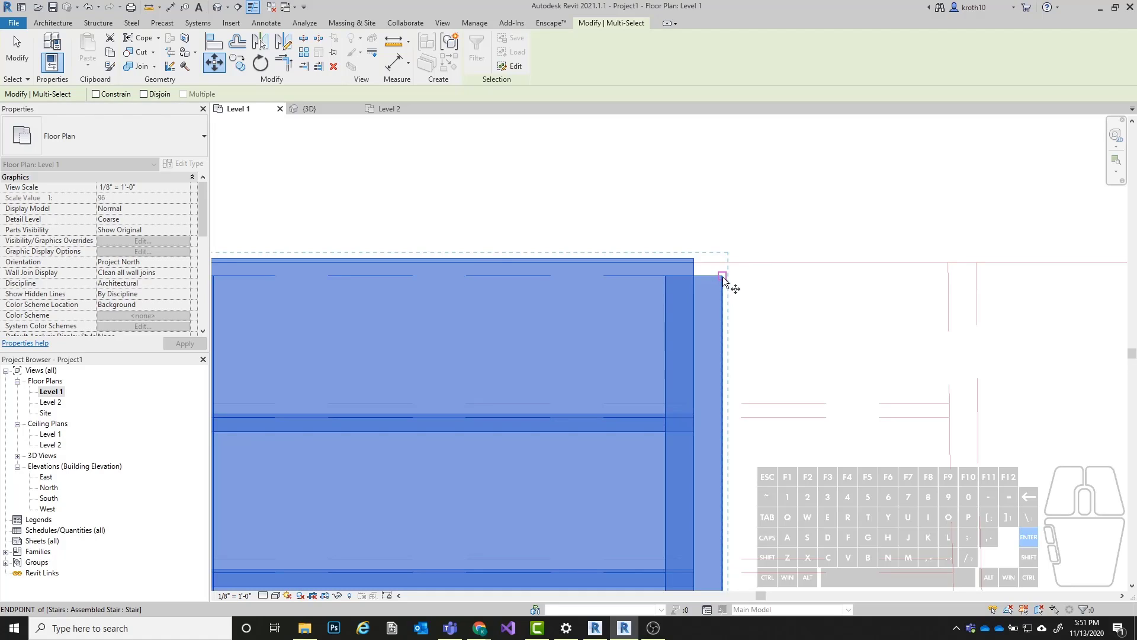
click(722, 276)
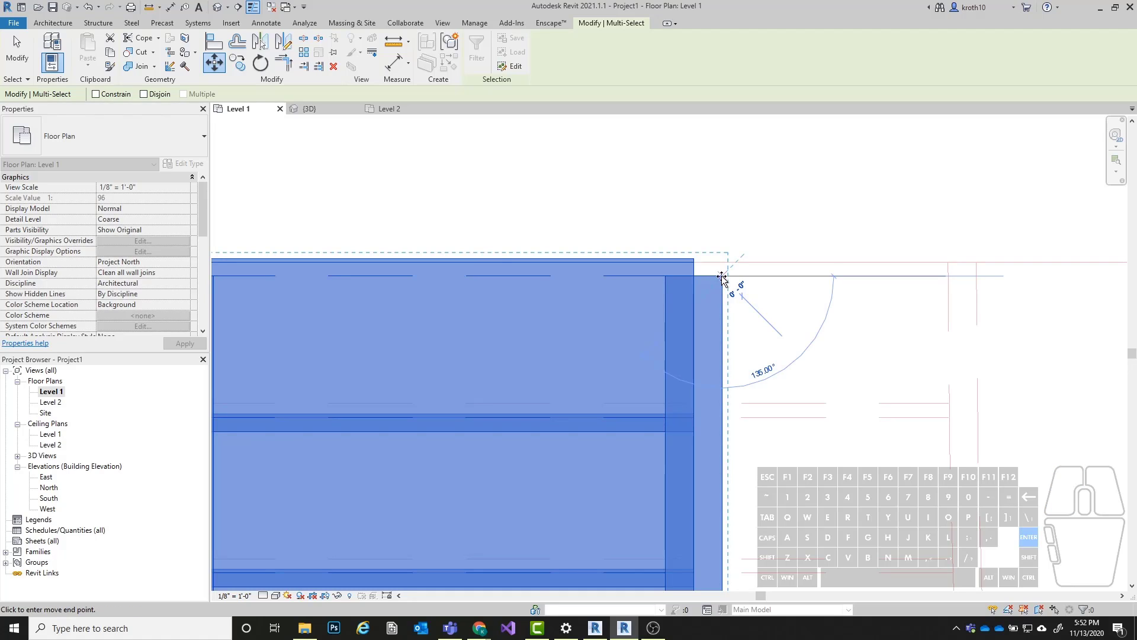
click(723, 263)
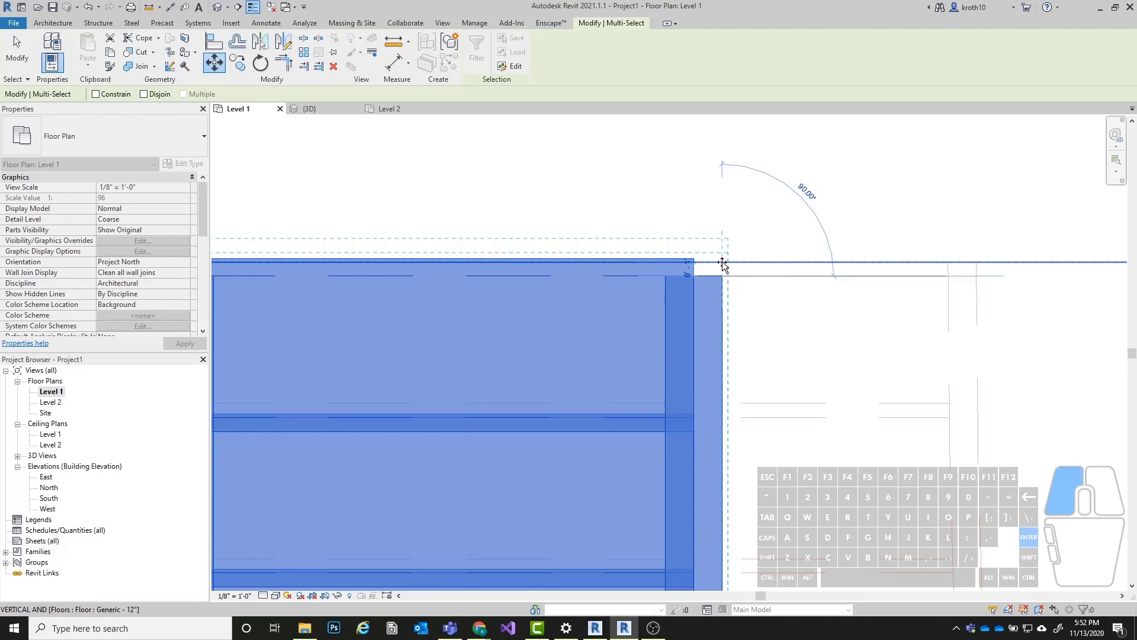
scroll(713, 246, down, 3)
scroll(618, 232, down, 3)
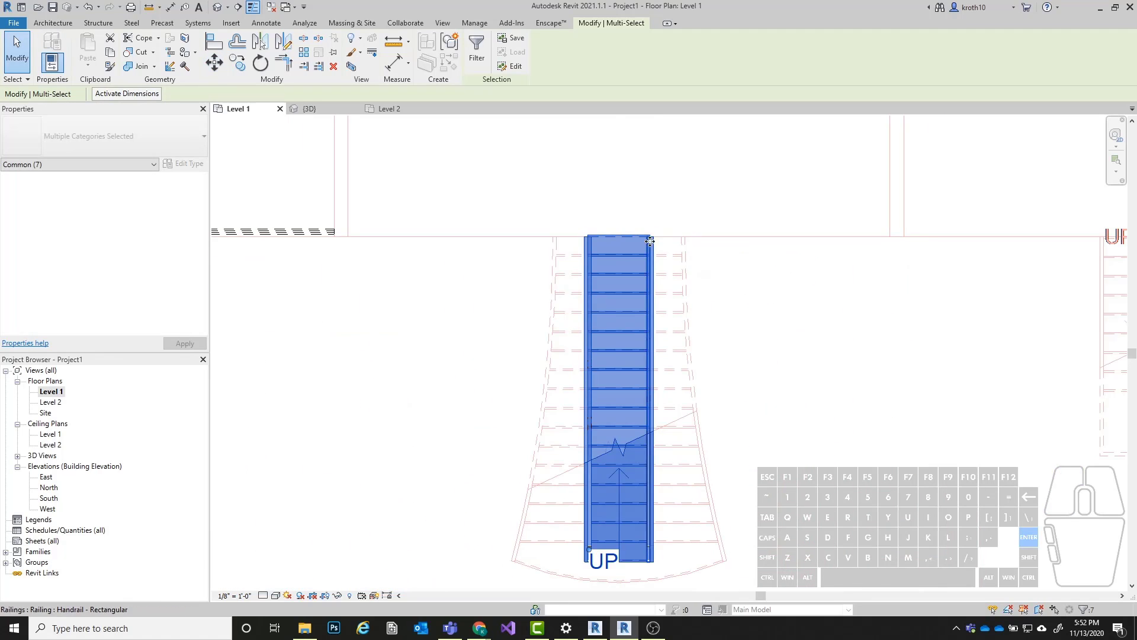
click(804, 337)
scroll(788, 320, down, 2)
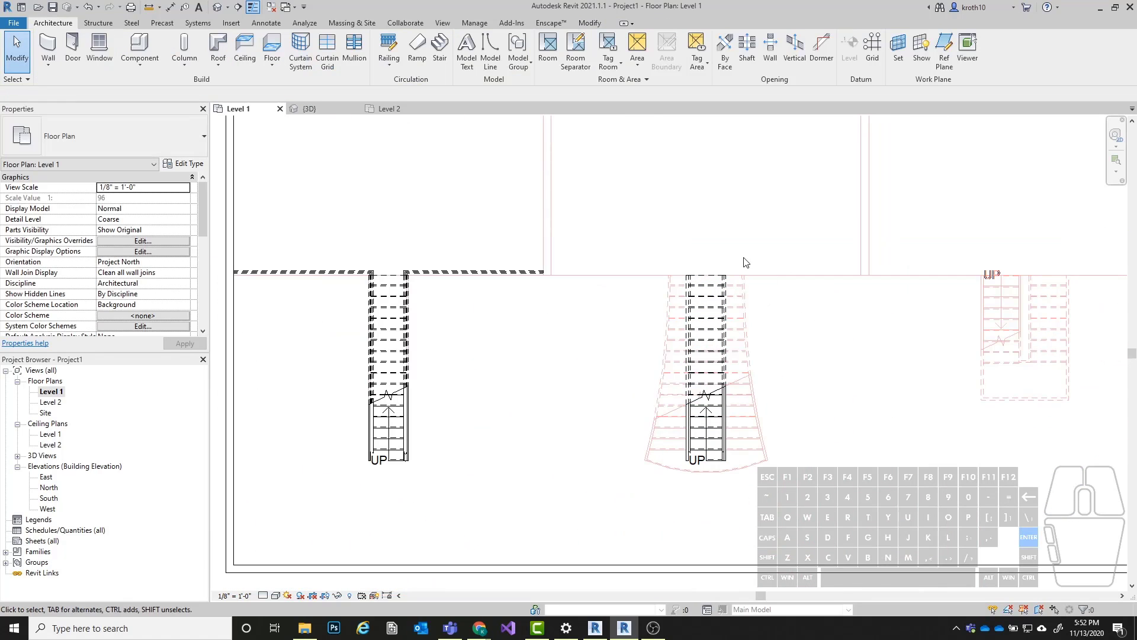
middle_drag(809, 401, 774, 389)
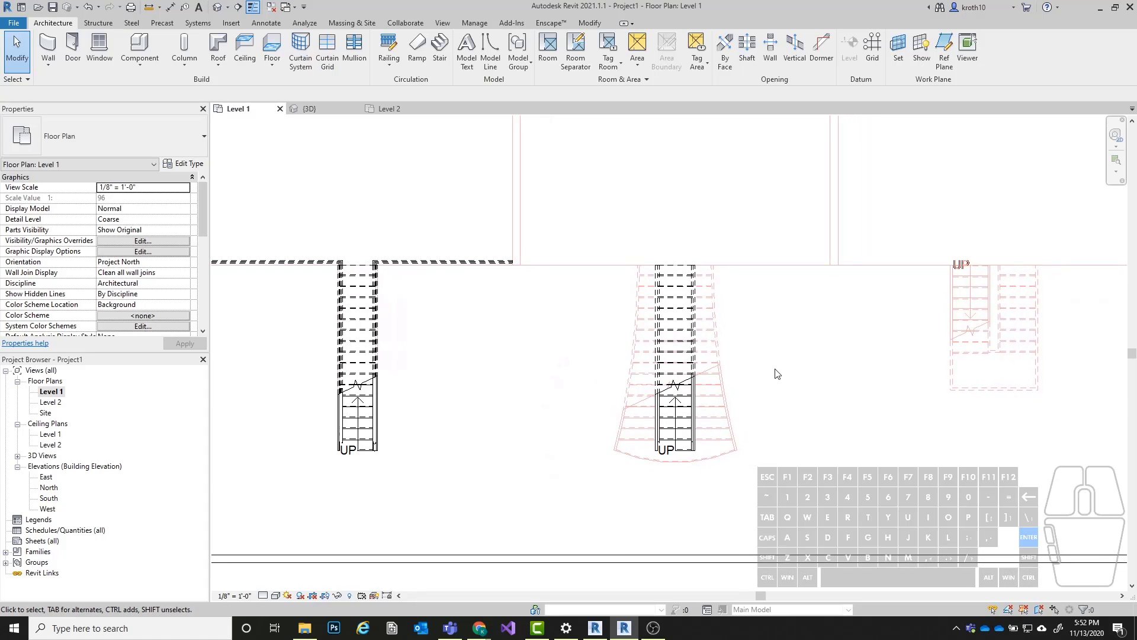
Step: Edit the middle stair and set the actual width of its run to 6'-0"
click(680, 360)
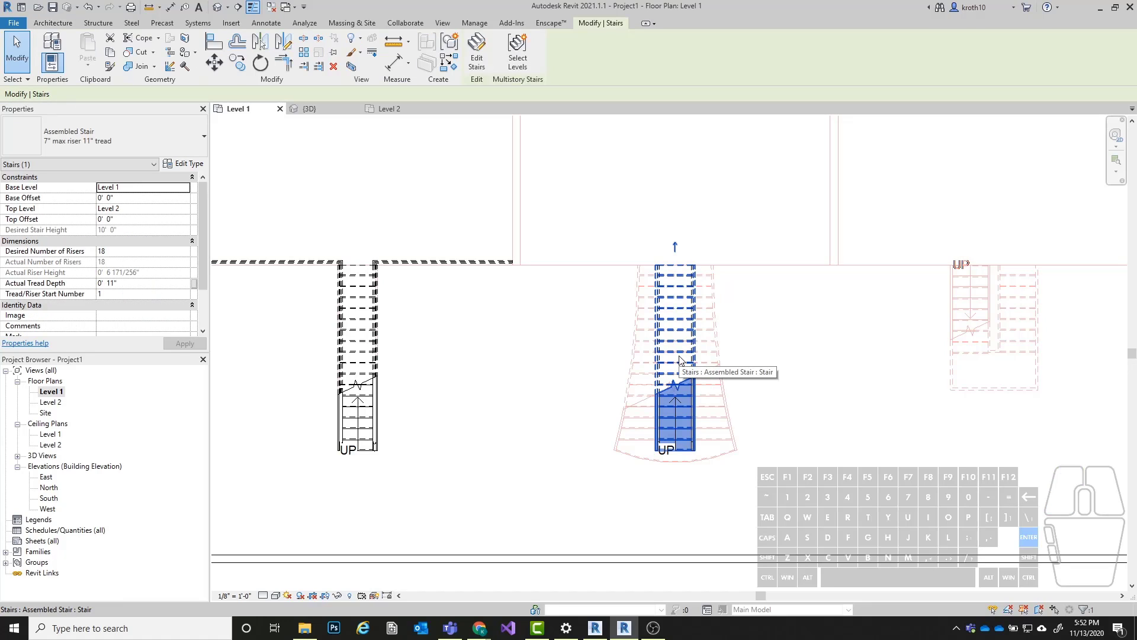
click(476, 48)
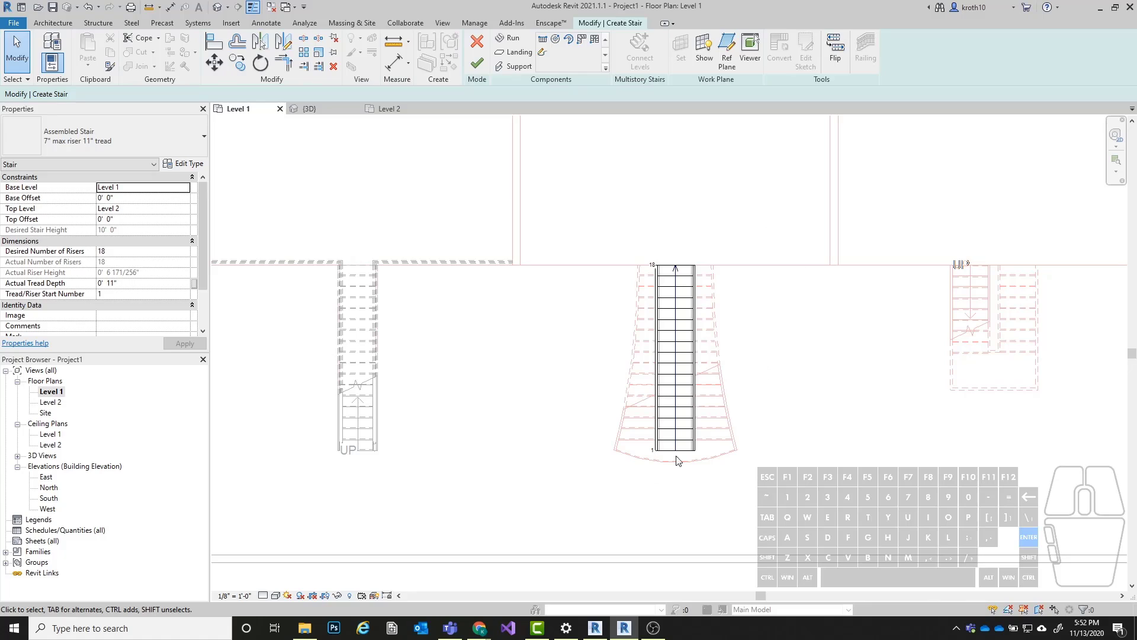
scroll(680, 284, up, 2)
click(680, 289)
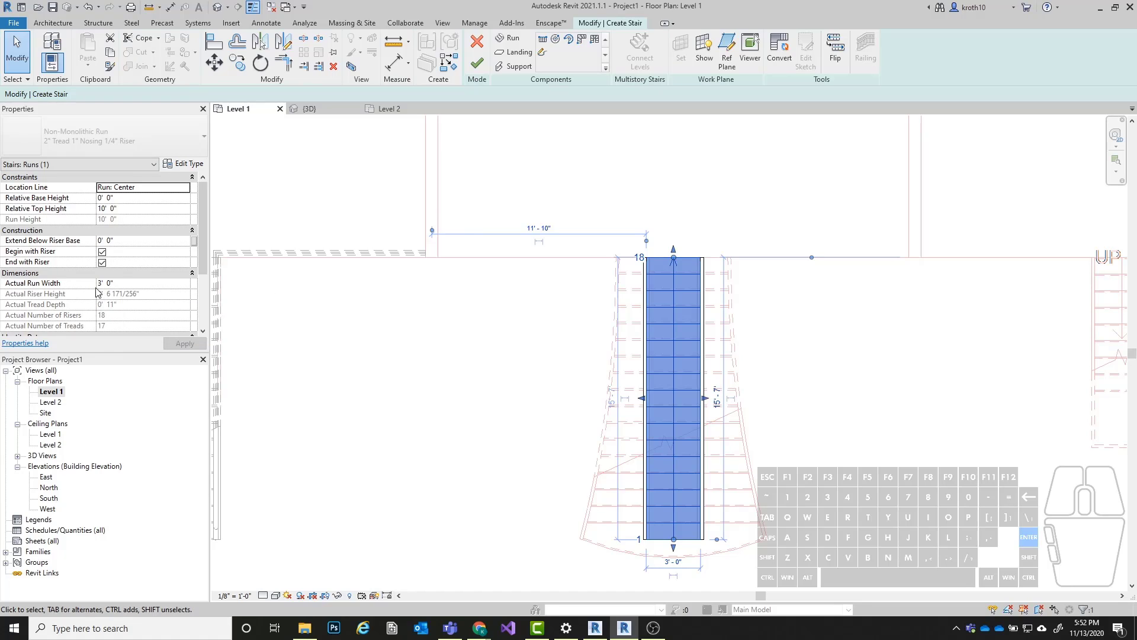
click(129, 284)
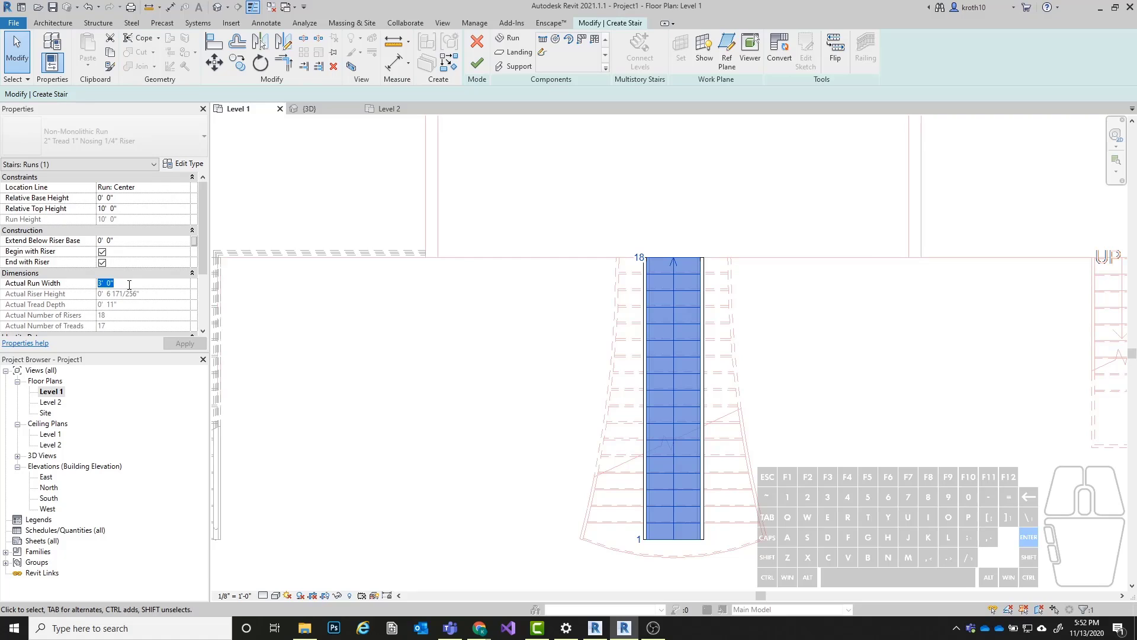
text(6)
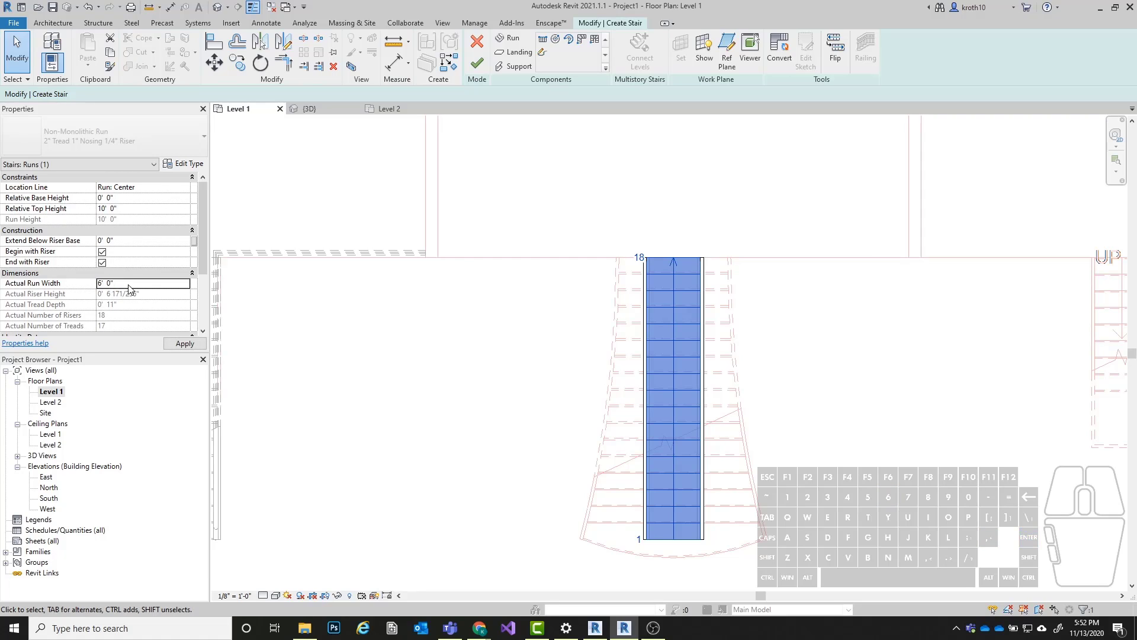
click(184, 343)
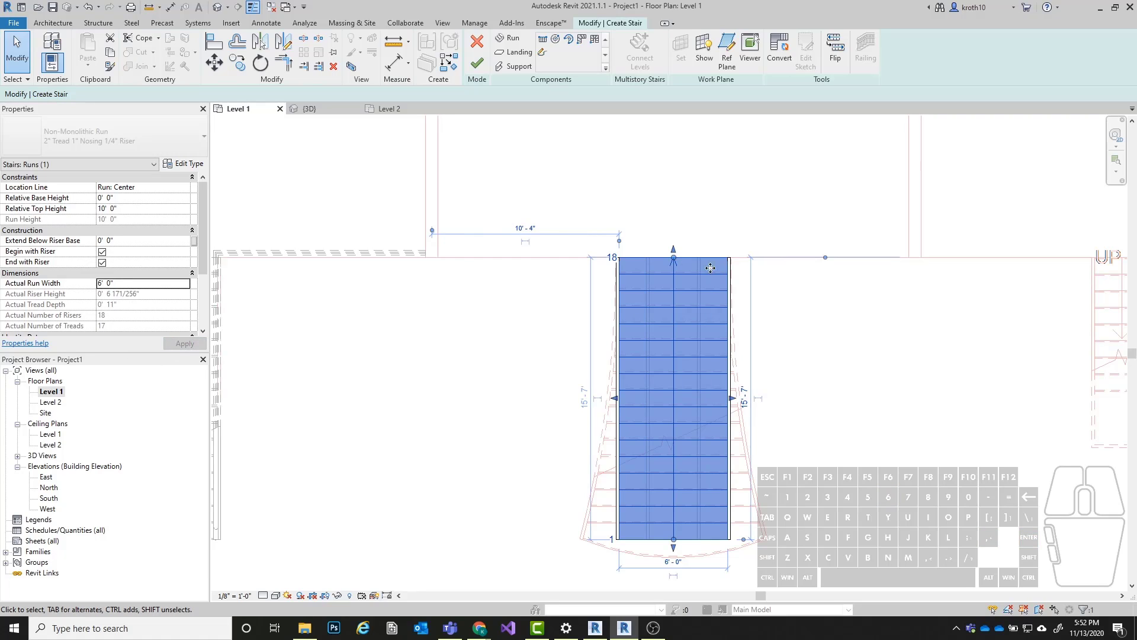
scroll(652, 267, down, 2)
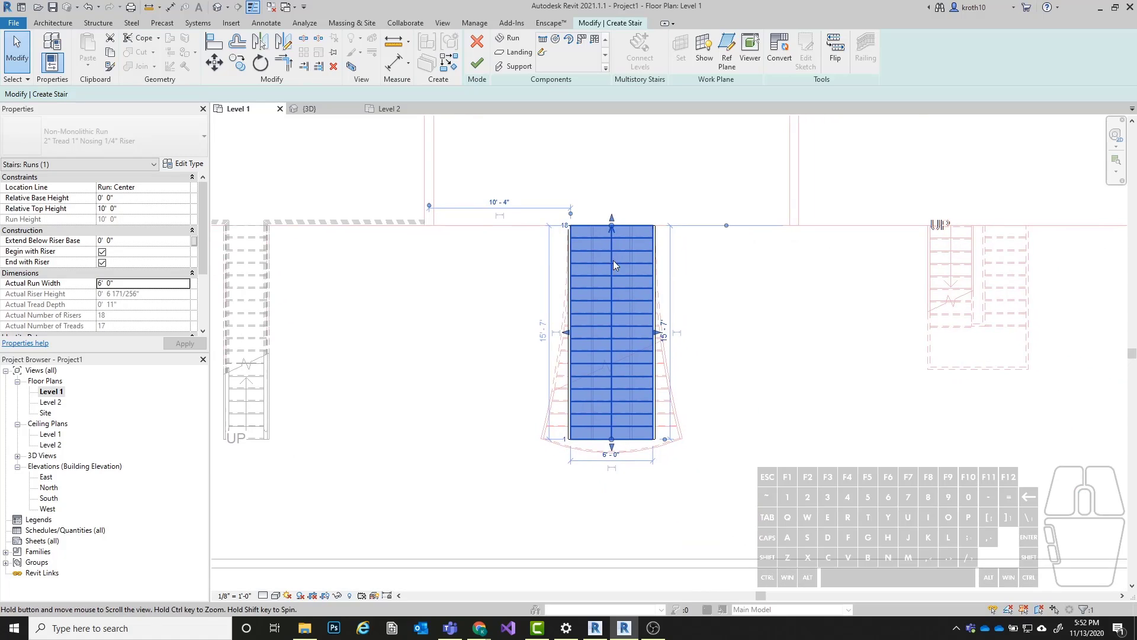
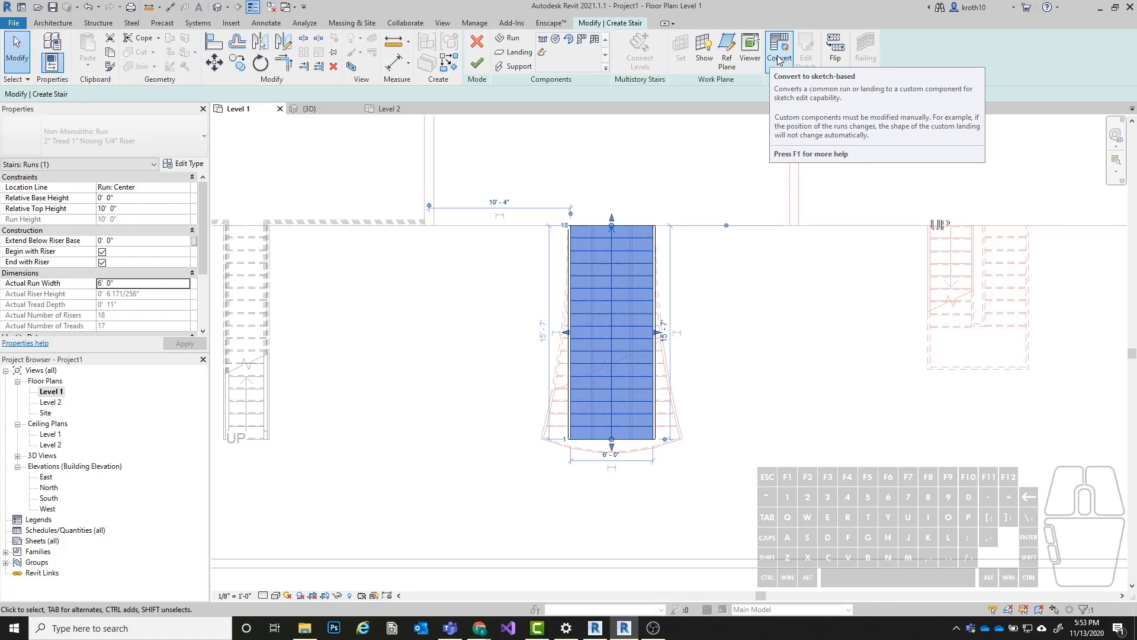
Step: Convert the selected straight stair run to a sketch-based component and open its run sketch for editing
click(778, 62)
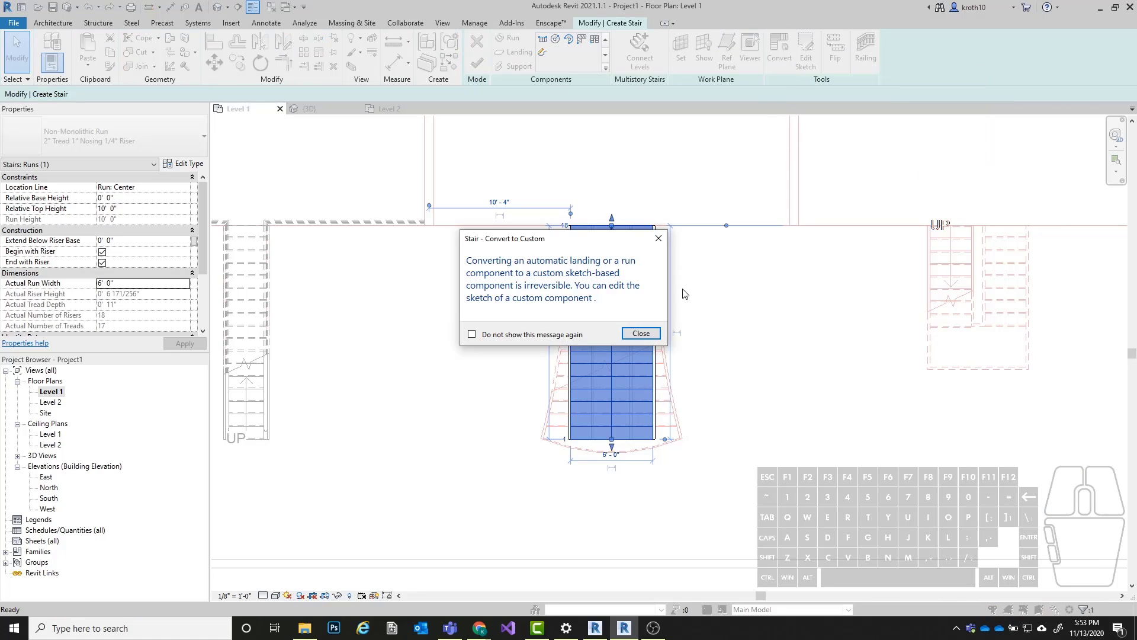
click(641, 333)
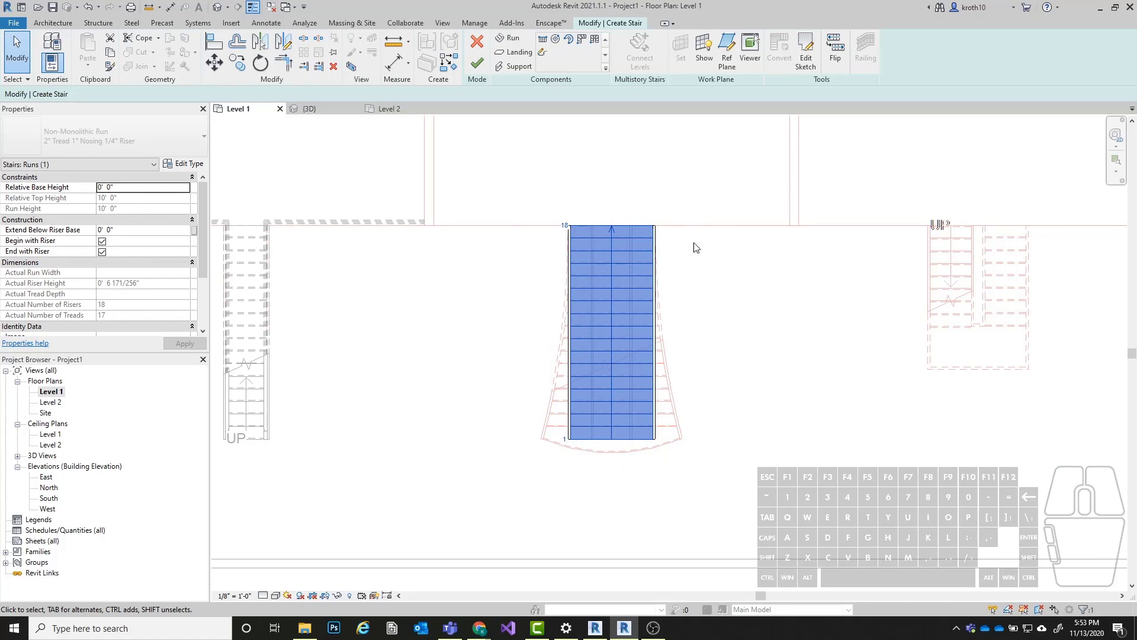
click(801, 56)
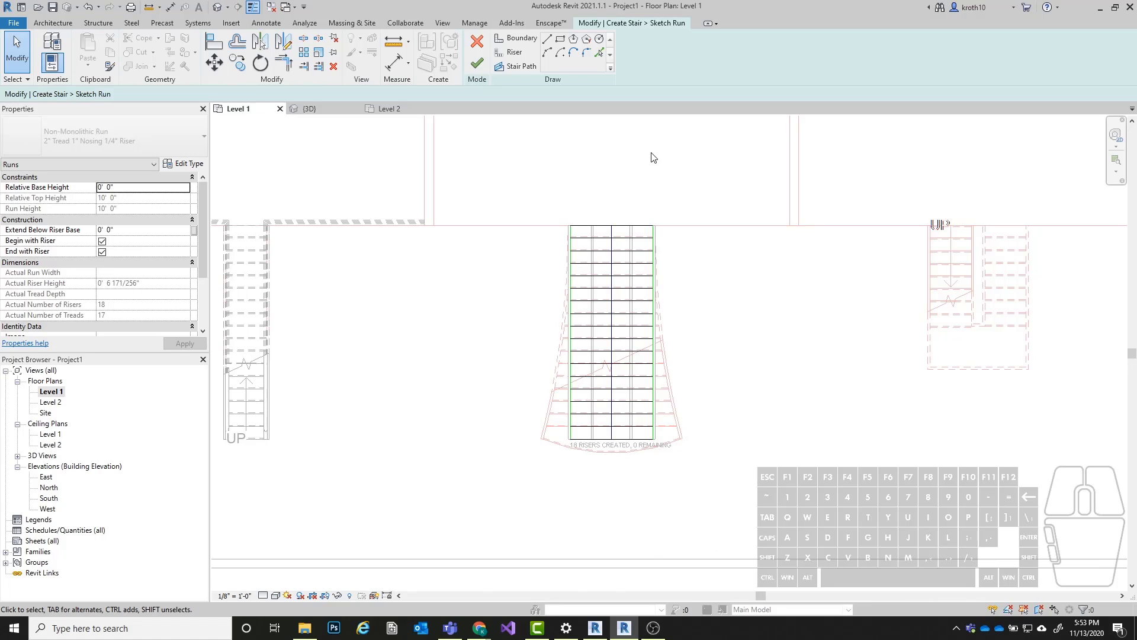
scroll(621, 300, up, 1)
middle_drag(661, 328, 649, 328)
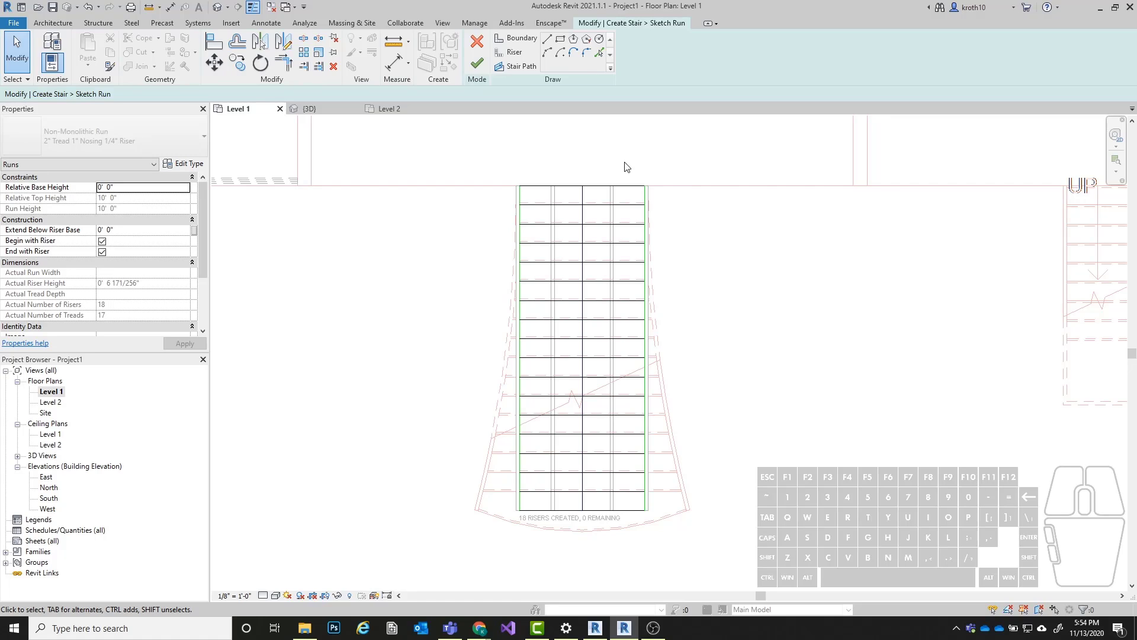
Step: Try deleting the lowest riser line of the run sketch, and undo the deletion
click(584, 251)
click(560, 510)
key(Delete)
key(ctrl+z)
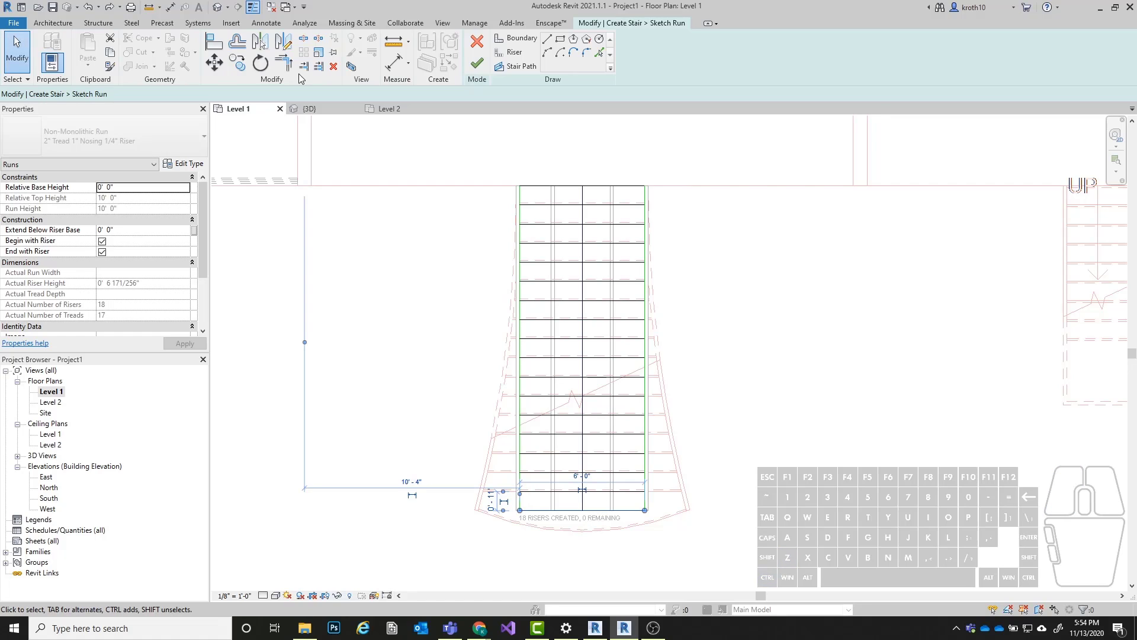
Step: Copy the lowest riser line about 1' 3" below the run, and delete that copy
click(237, 62)
click(704, 370)
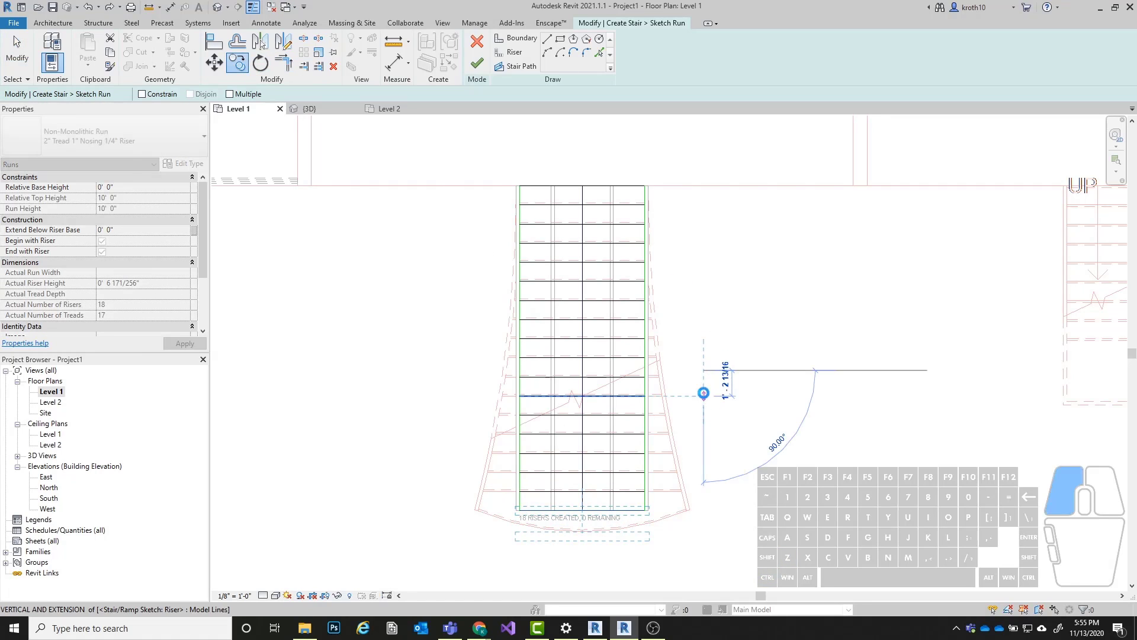
click(703, 396)
click(705, 396)
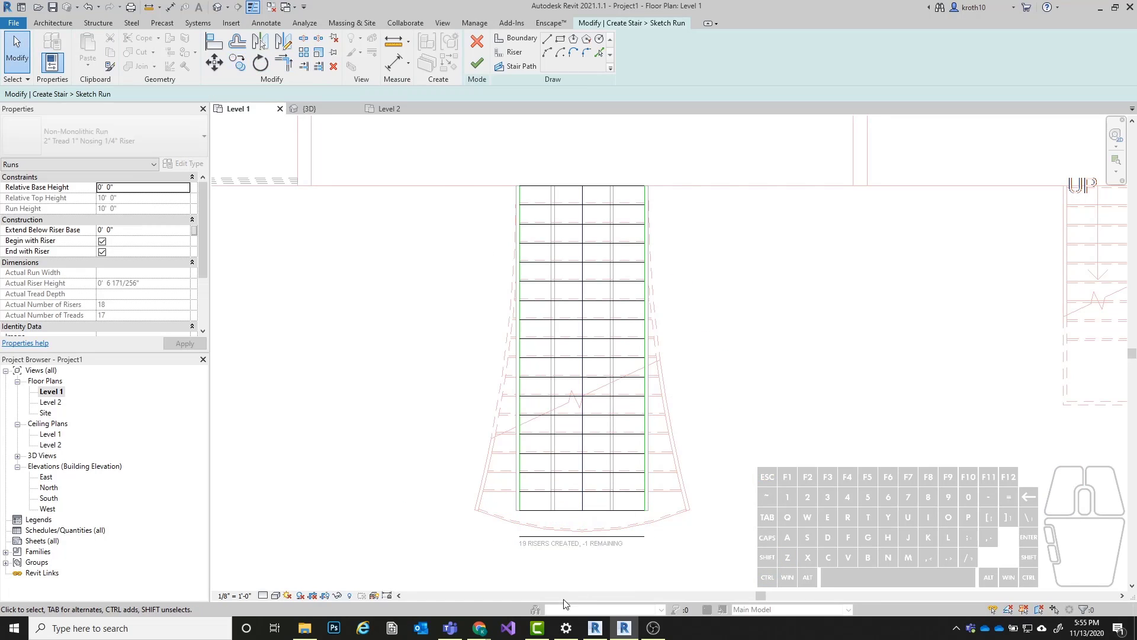
click(597, 544)
key(Delete)
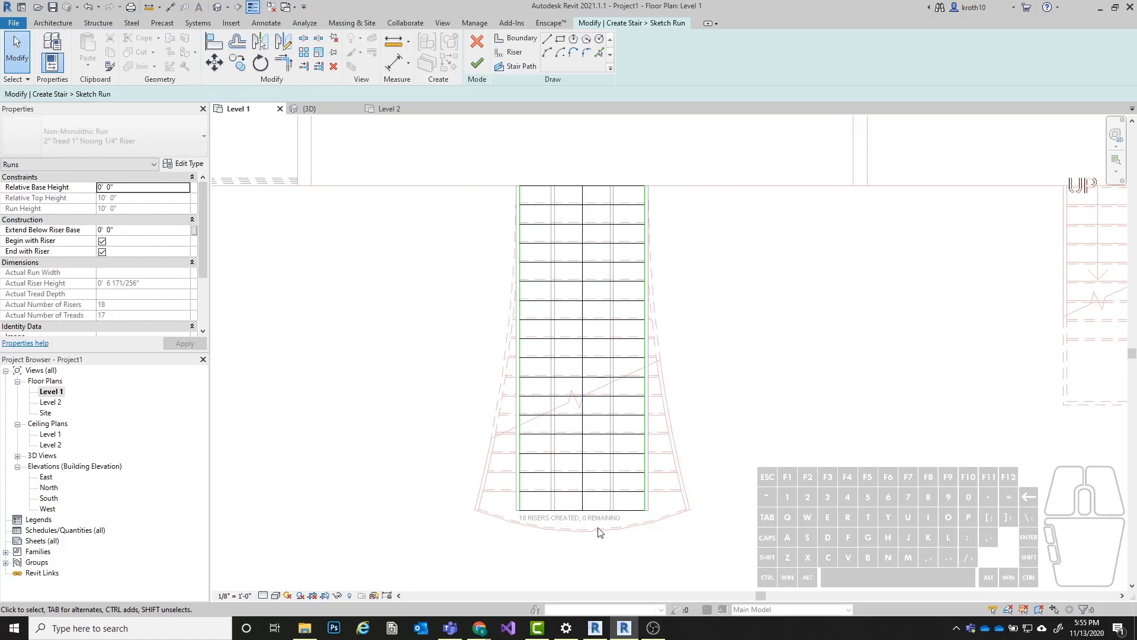
click(580, 371)
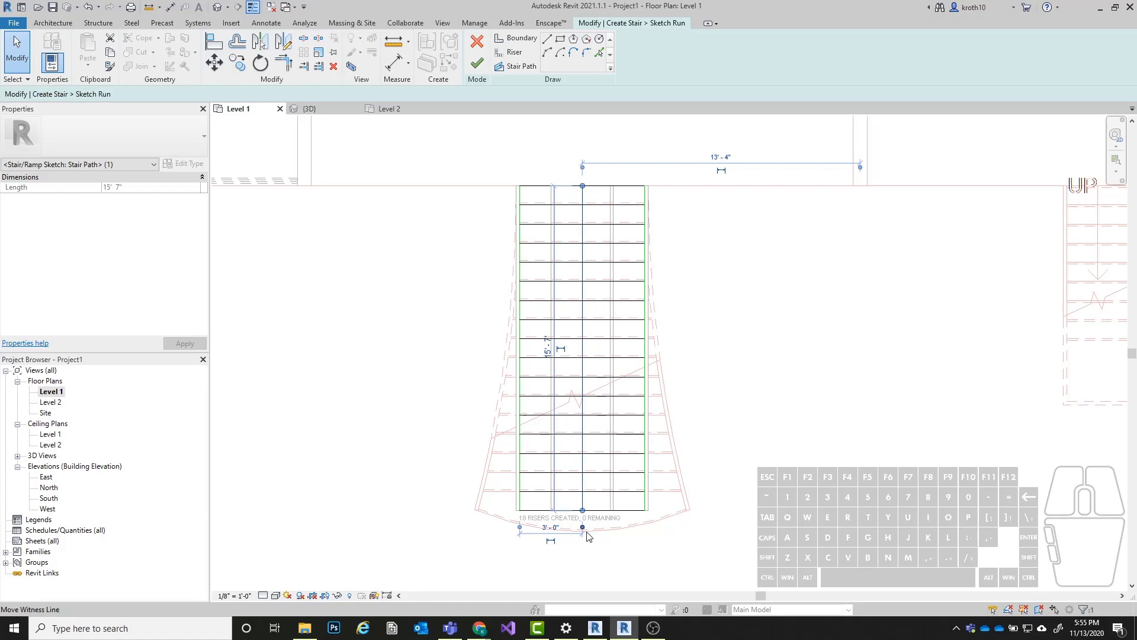
click(871, 278)
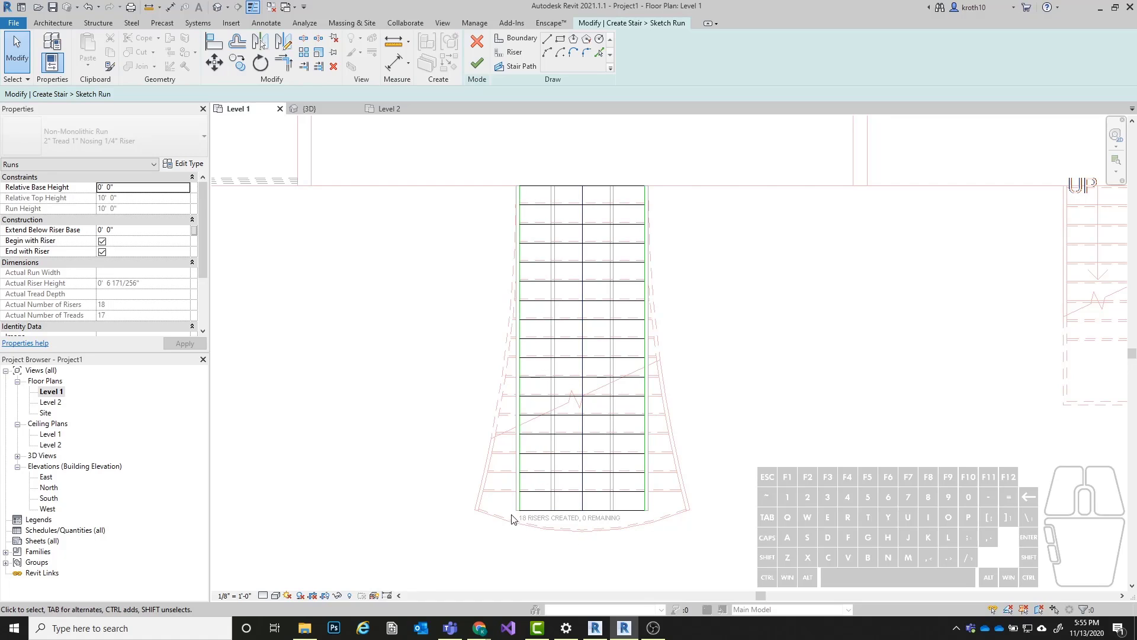
Step: Shorten the second-lowest riser line by pulling its left end slightly inward, off the green boundary line
scroll(545, 539, up, 5)
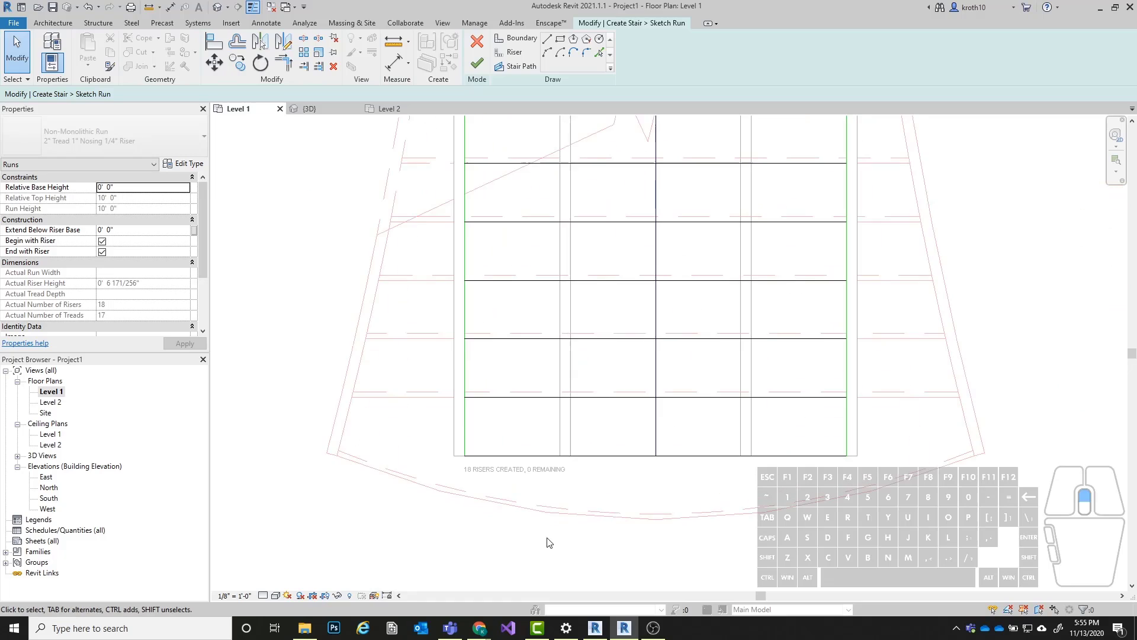
click(469, 455)
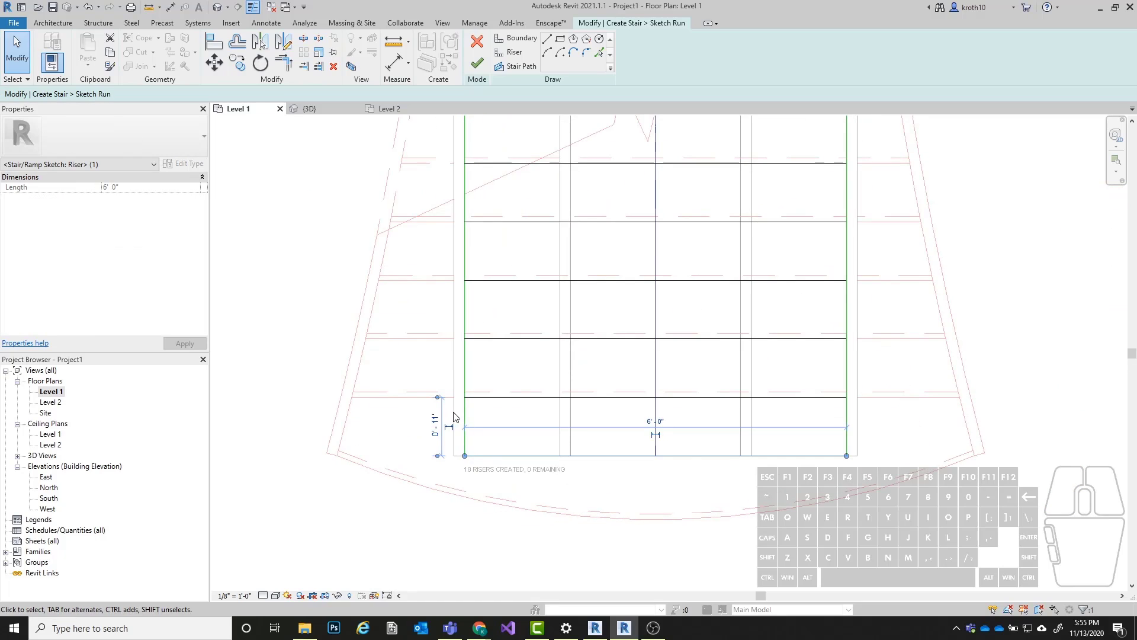
click(474, 386)
click(468, 397)
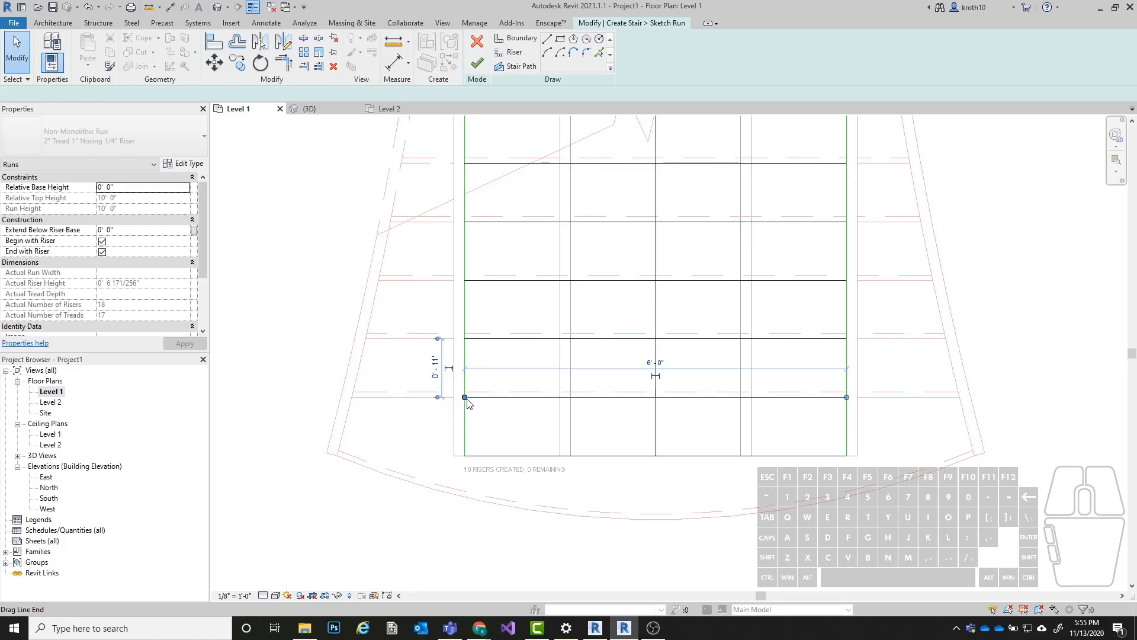
drag(464, 397, 475, 397)
click(437, 413)
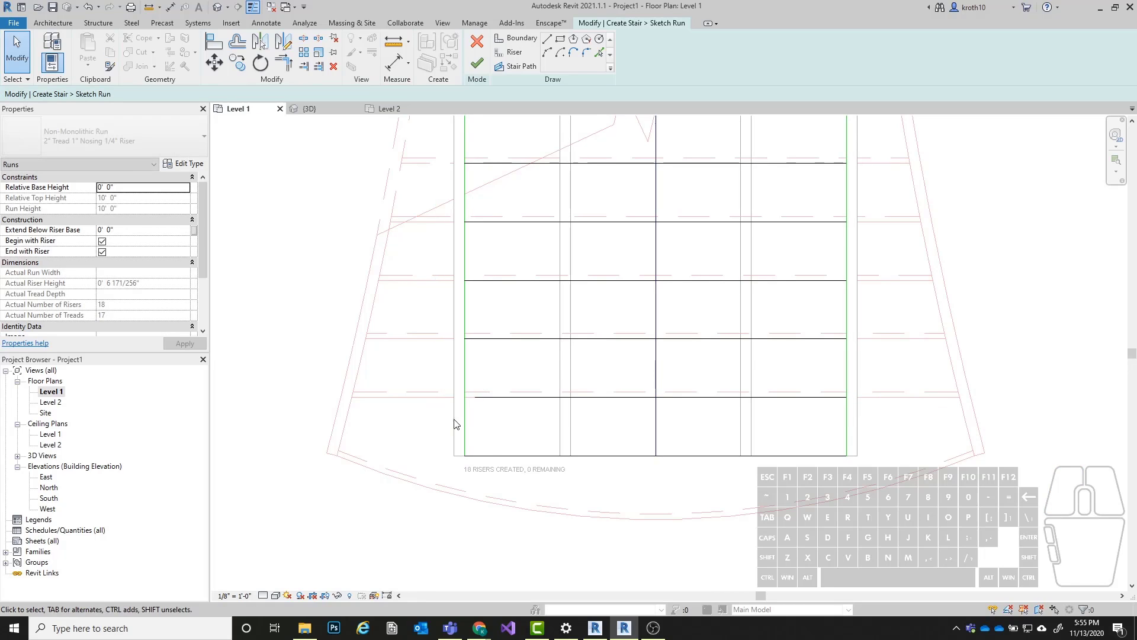
Step: Extend the shortened second-lowest riser line back to the left boundary line
click(477, 397)
drag(475, 397, 464, 397)
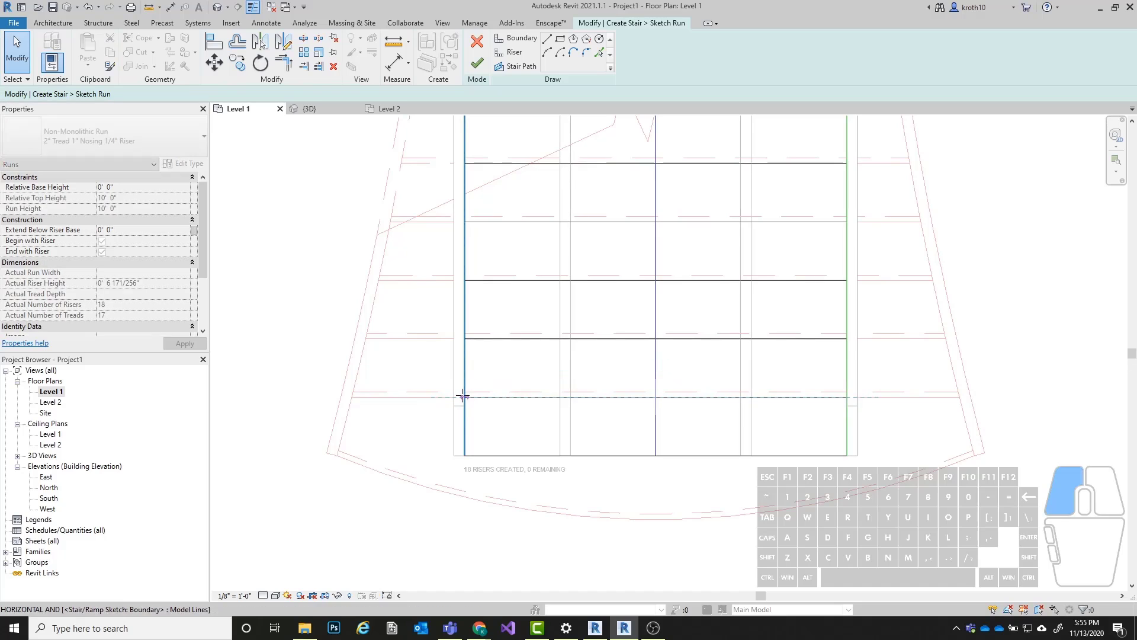
click(472, 397)
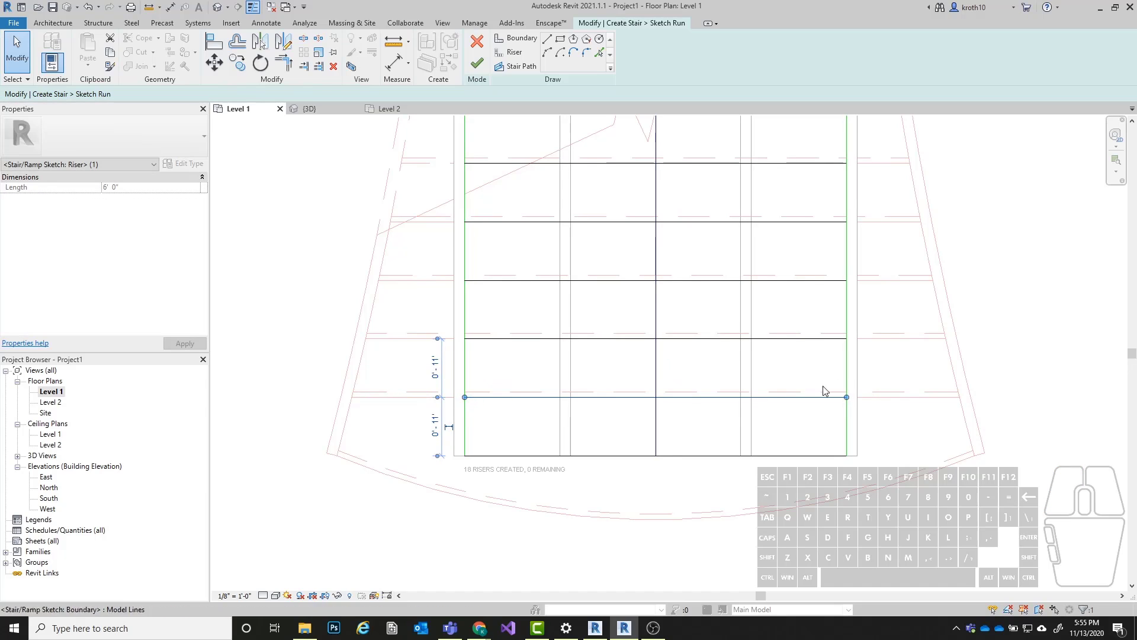
click(921, 473)
Step: Draw a start-end-radius boundary arc from the run's upper-left corner to the underlay's lower-left corner, following the flared underlay edge
scroll(526, 537, down, 6)
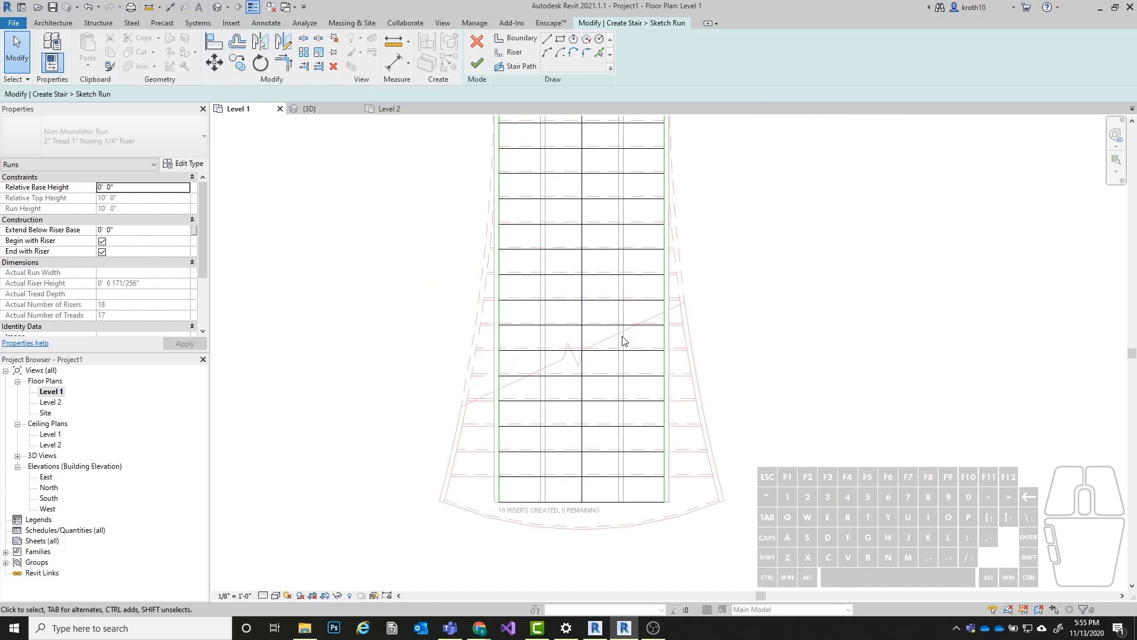
scroll(660, 261, down, 3)
scroll(660, 261, up, 2)
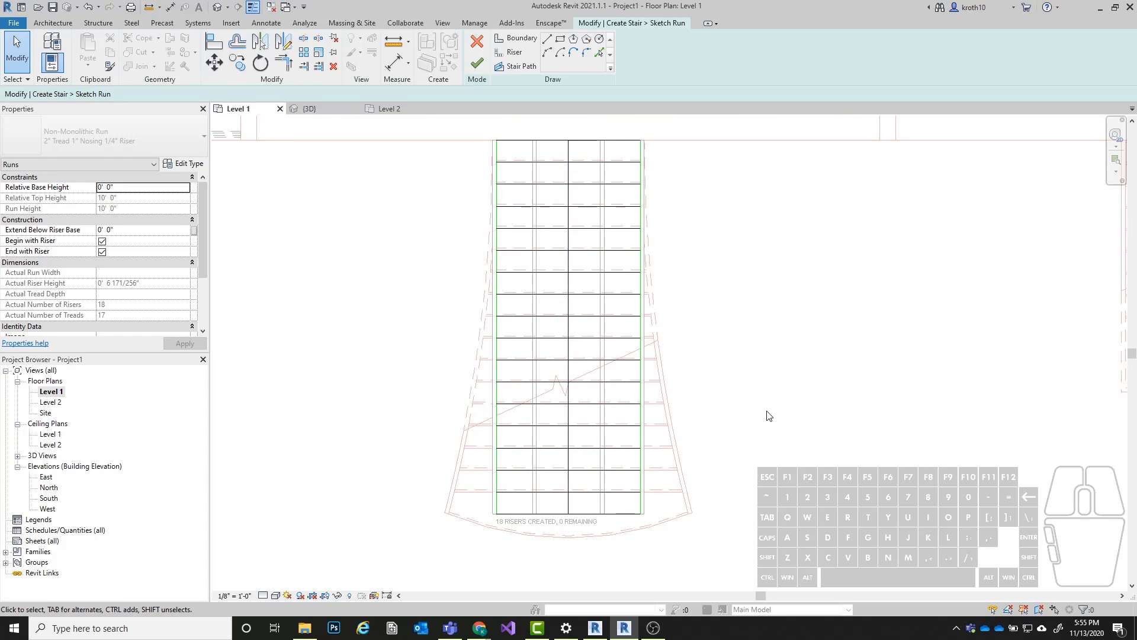
middle_drag(769, 415, 762, 420)
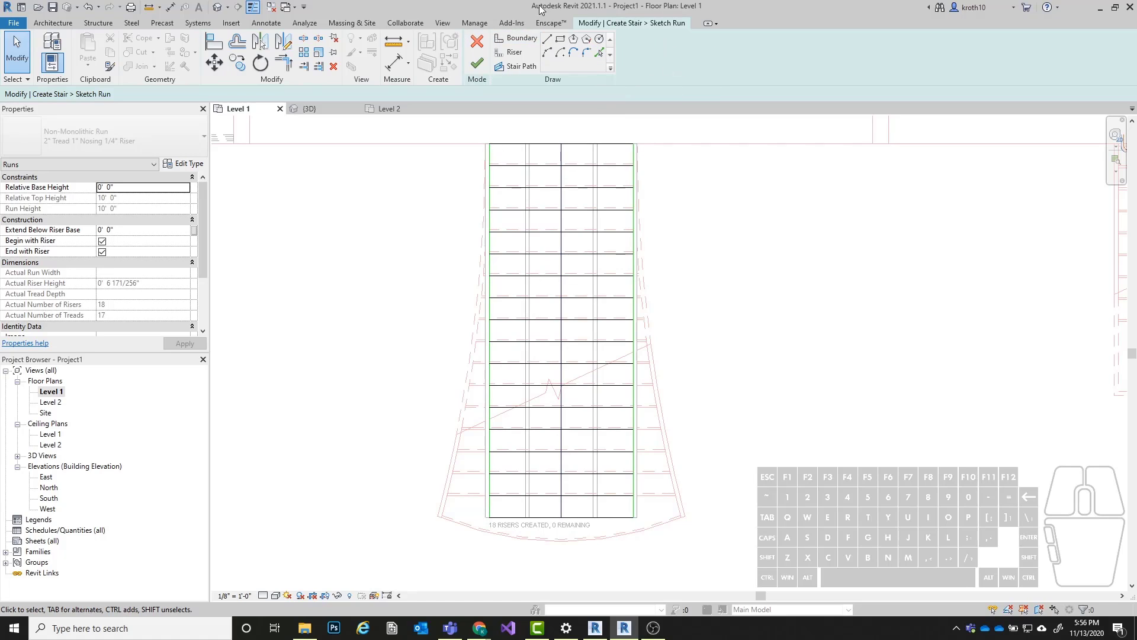
click(516, 39)
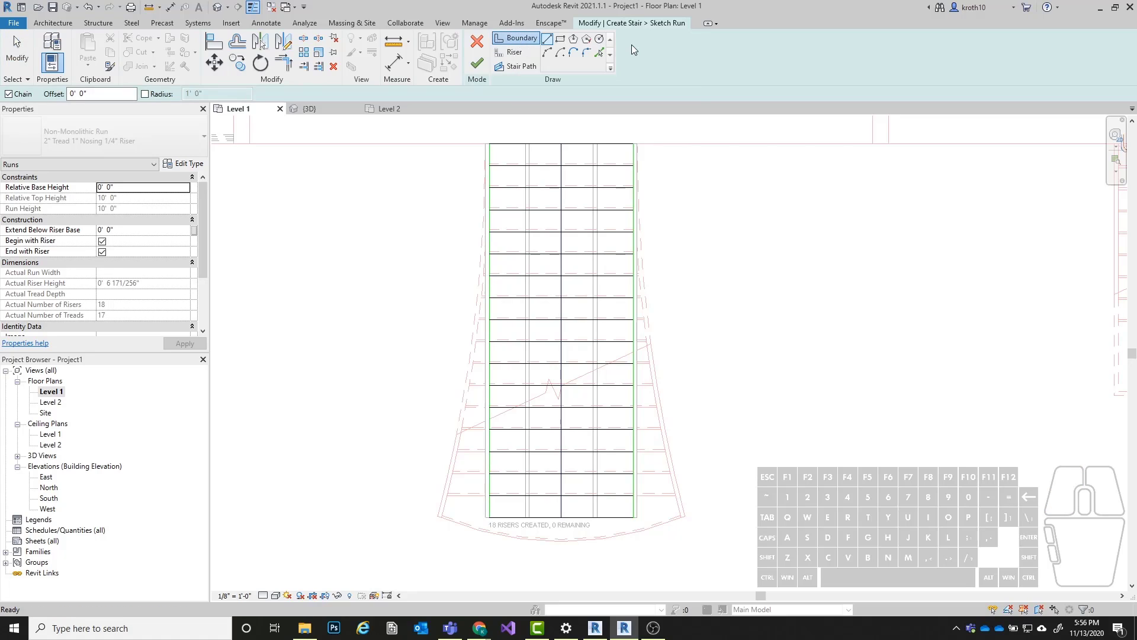
click(549, 54)
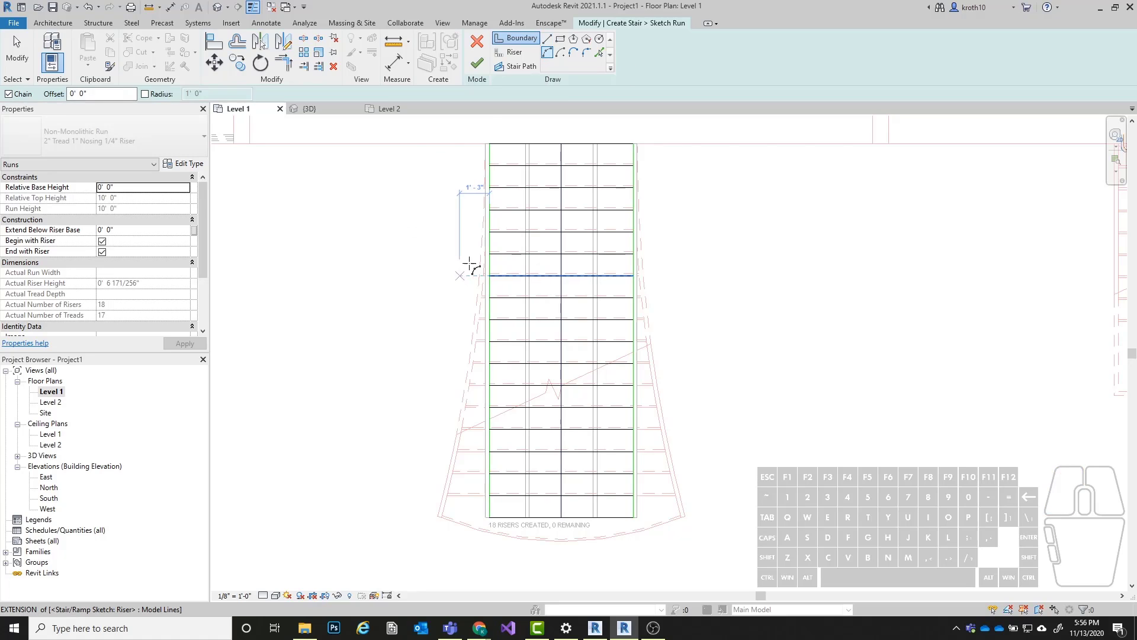
scroll(489, 143, up, 3)
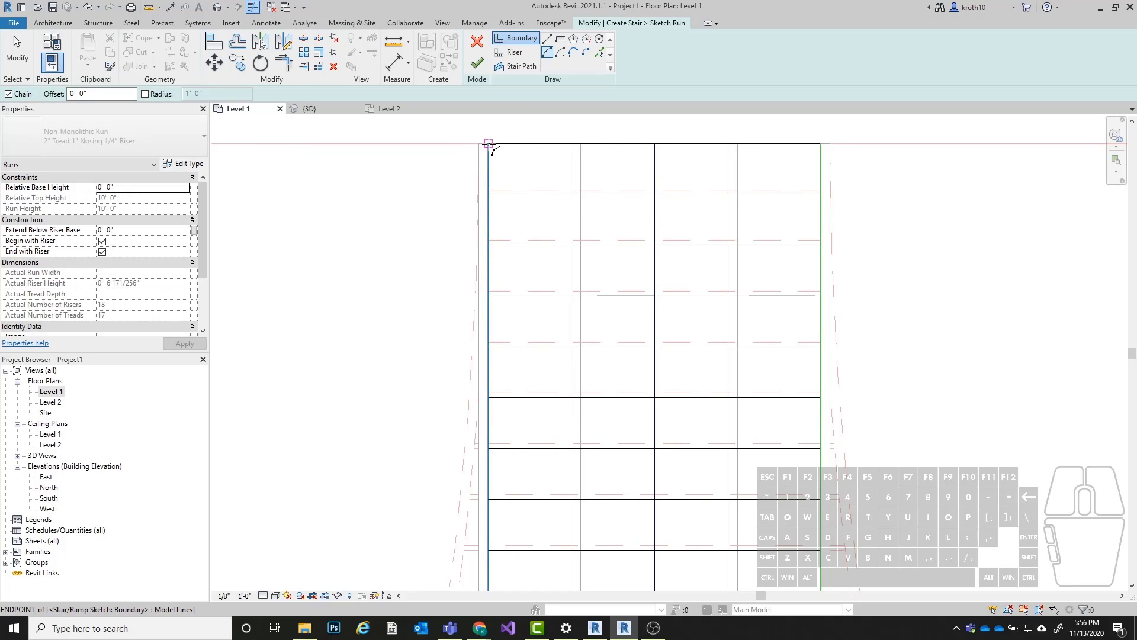
click(489, 144)
scroll(540, 145, down, 3)
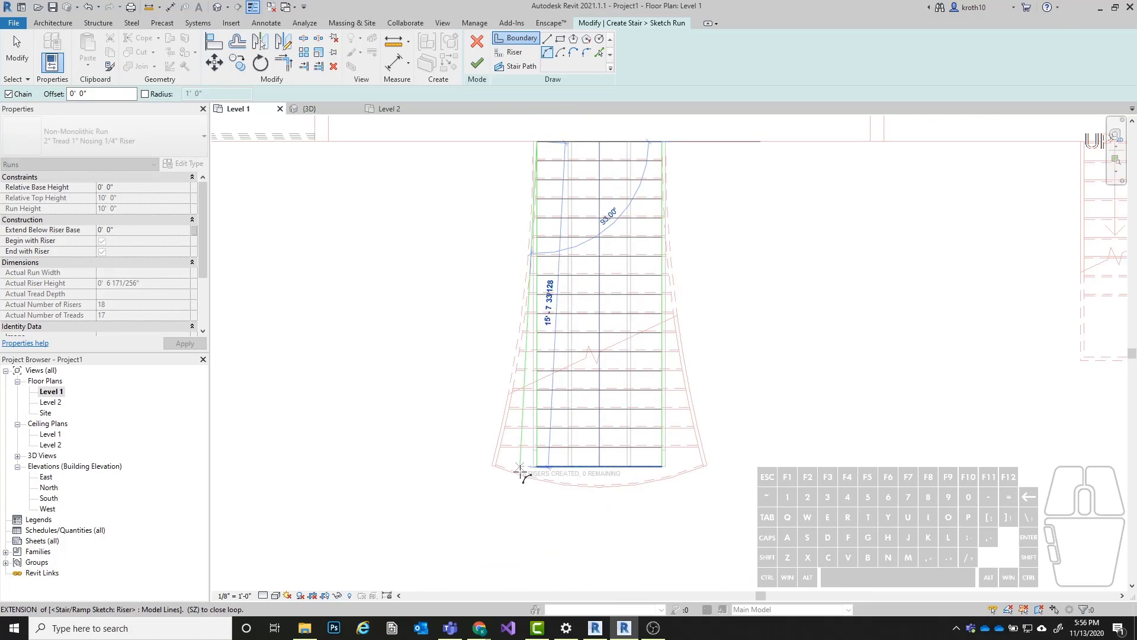
scroll(521, 471, up, 4)
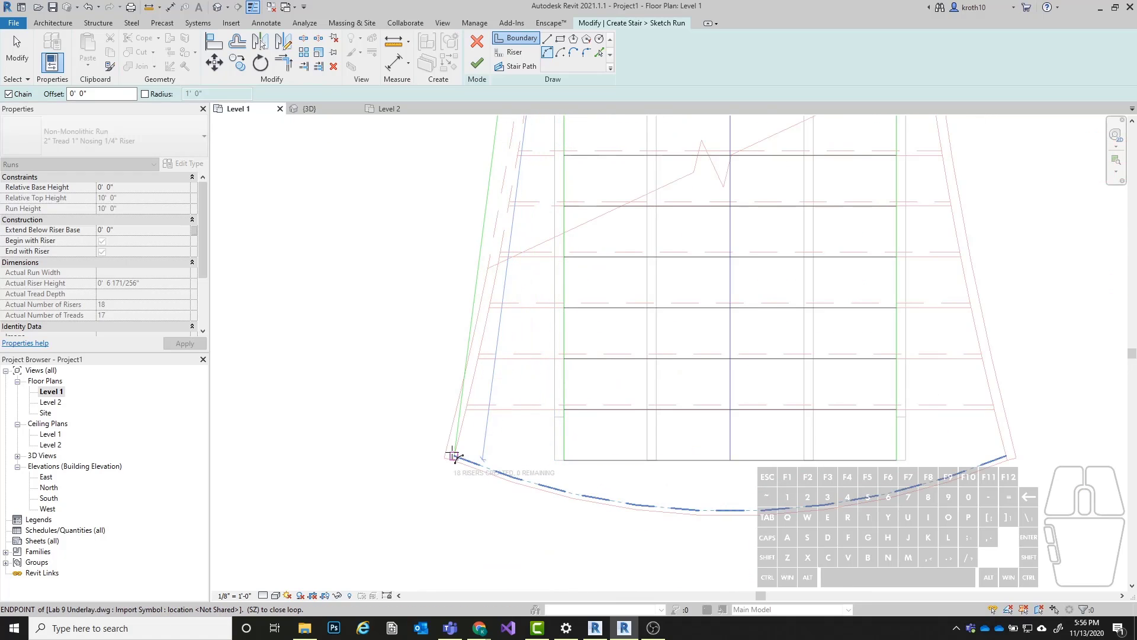
scroll(456, 456, up, 2)
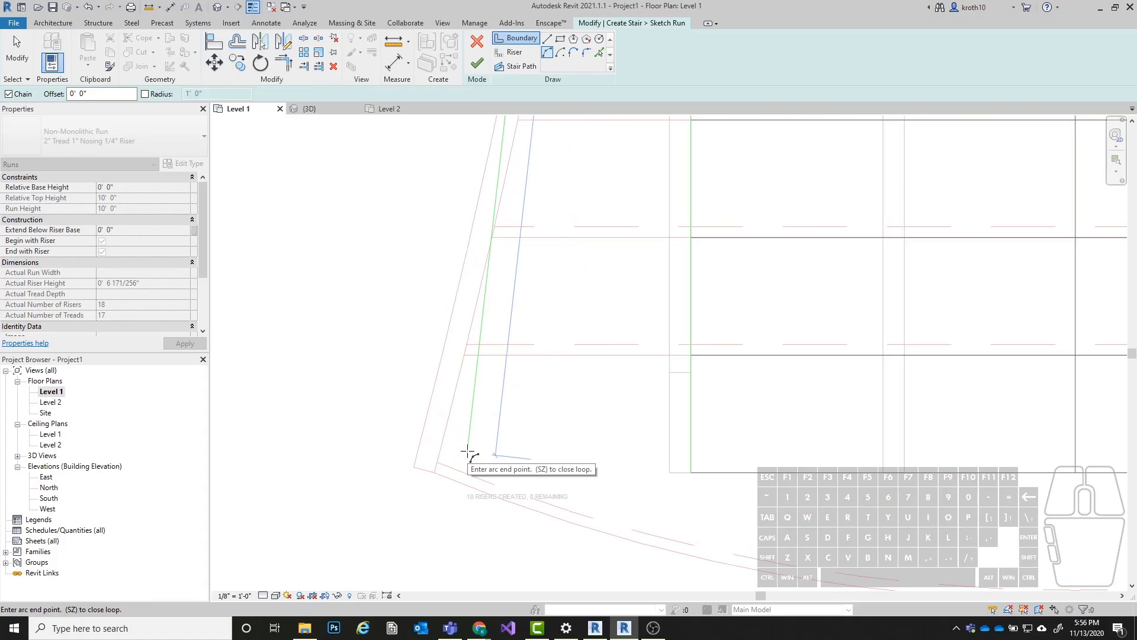
click(437, 462)
scroll(450, 462, down, 3)
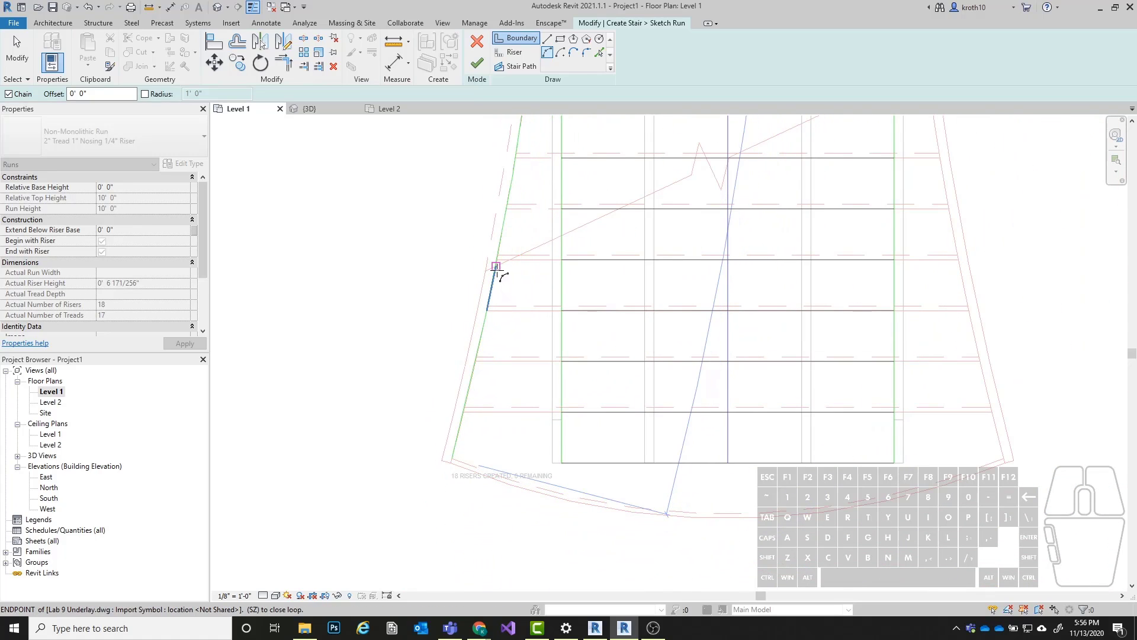
scroll(456, 492, down, 3)
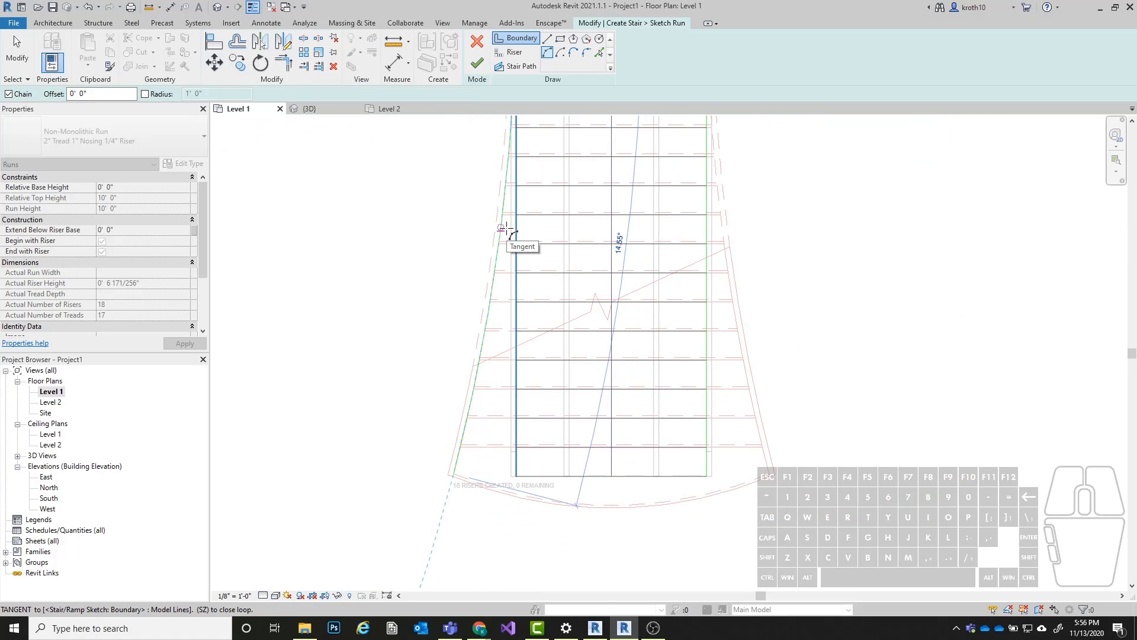
middle_drag(506, 228, 477, 289)
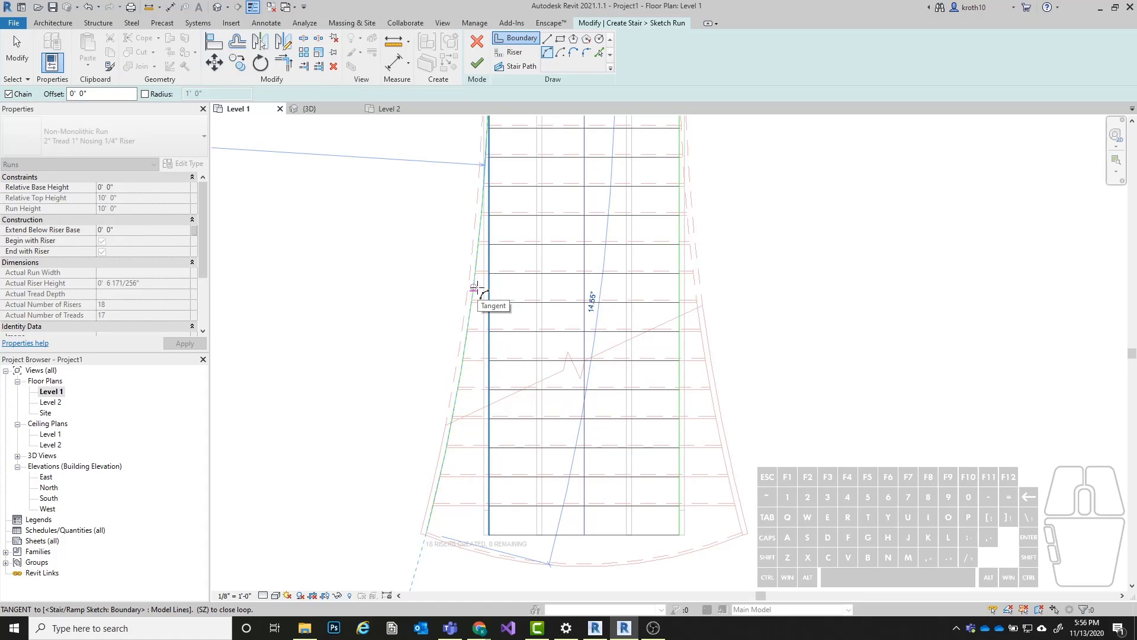
click(477, 288)
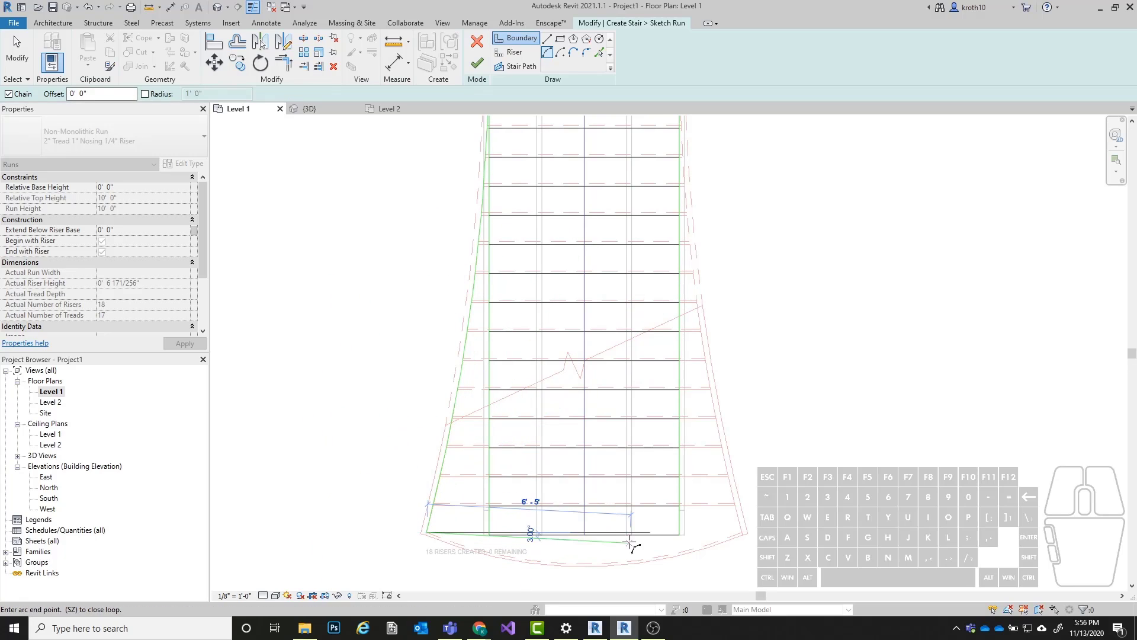
key(Escape)
key(Escape)
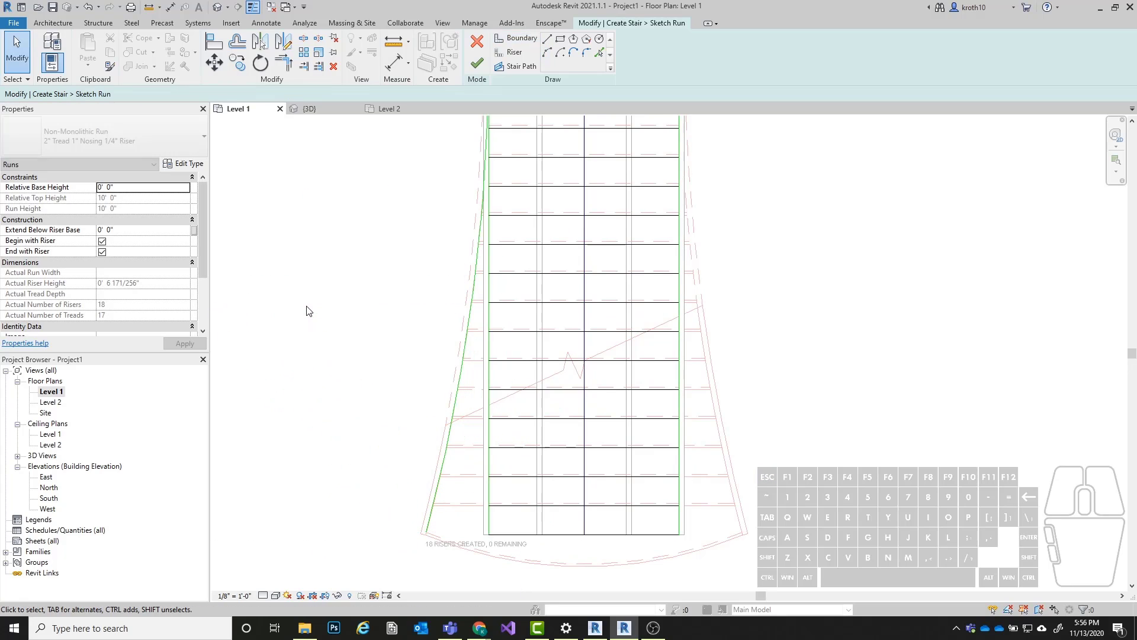
middle_drag(641, 449, 621, 446)
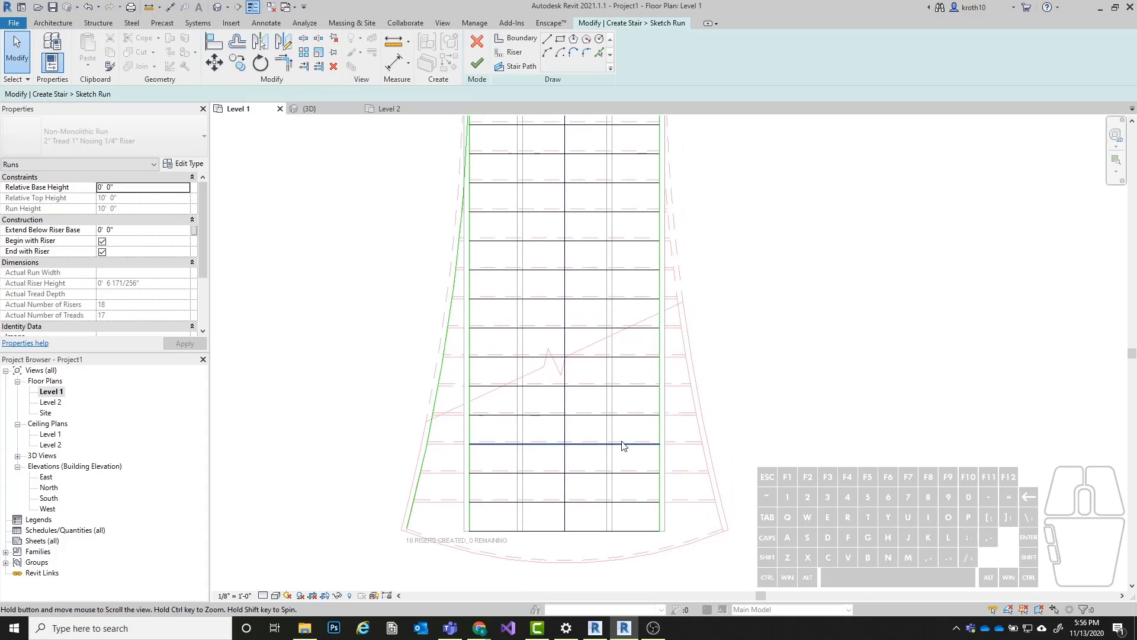
click(472, 377)
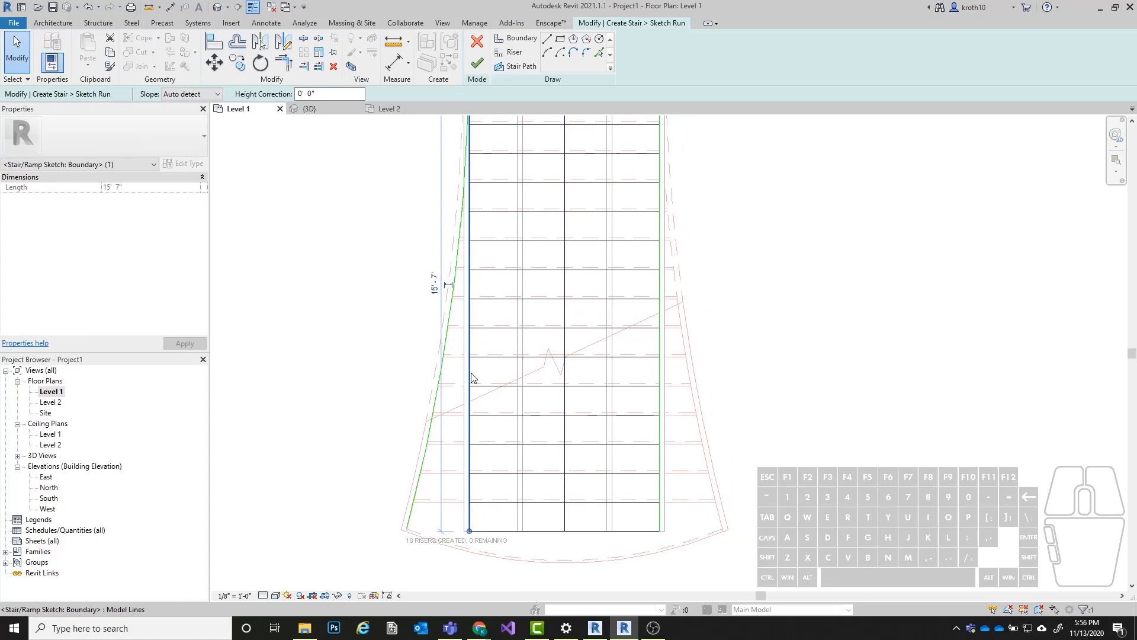
key(Escape)
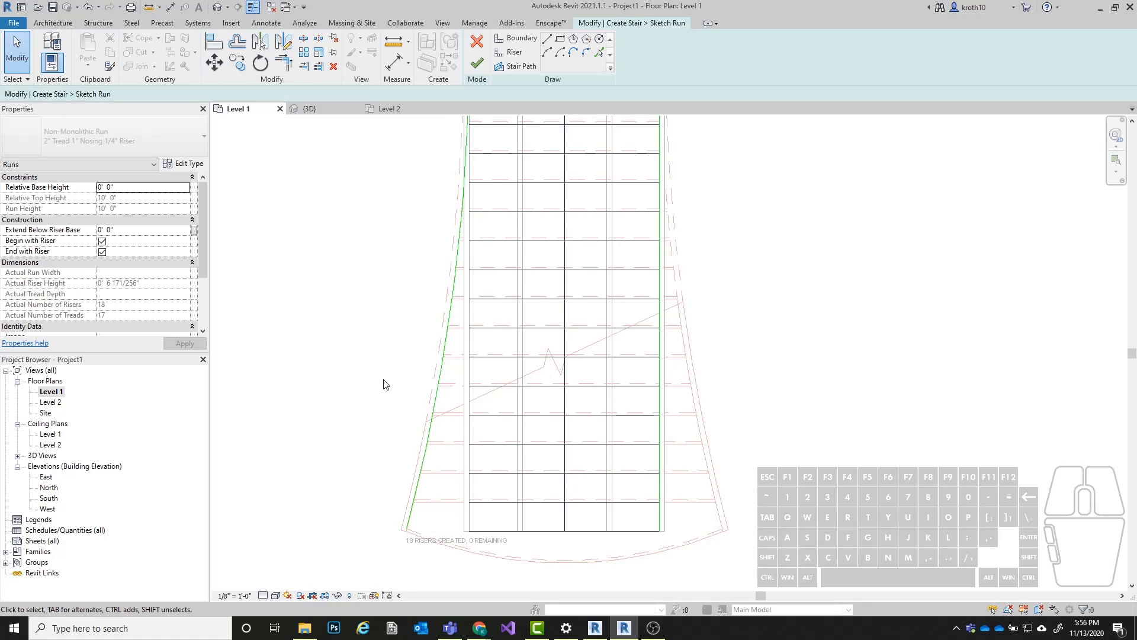
middle_drag(873, 417, 858, 411)
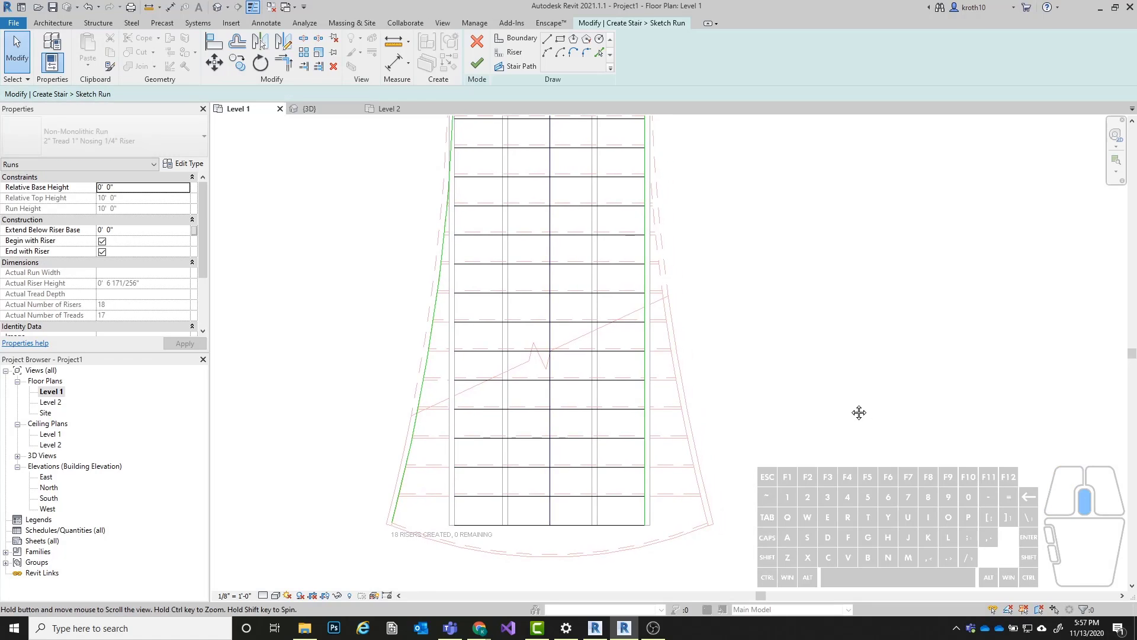
Step: Delete the straight right boundary line and mirror a copy of the left boundary arc about the run's central stair path
click(644, 421)
key(Escape)
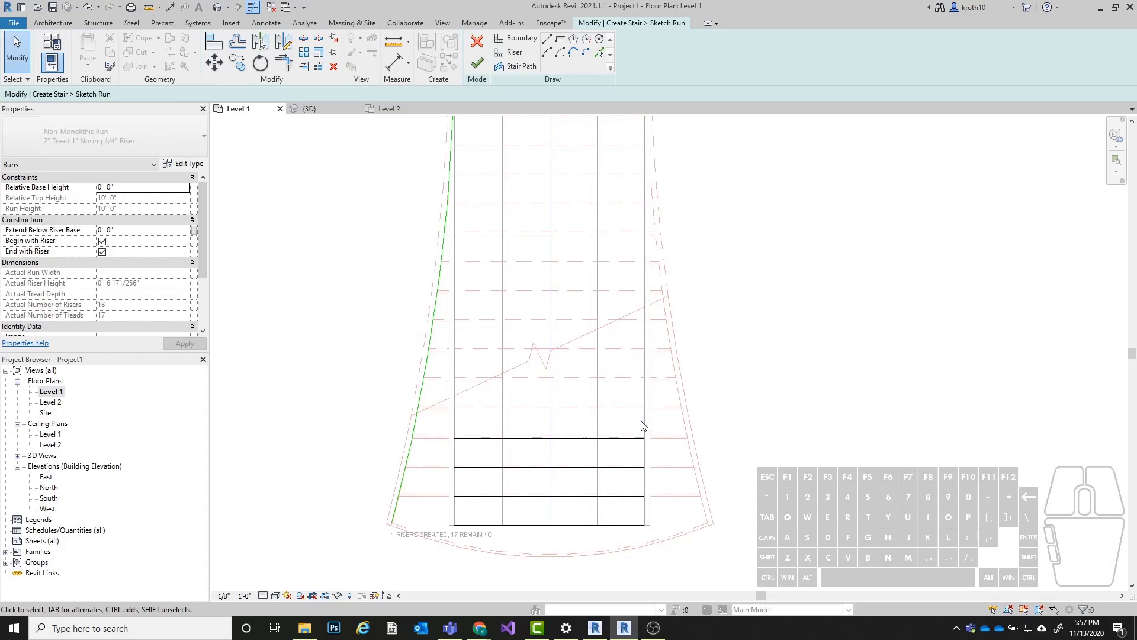
click(422, 422)
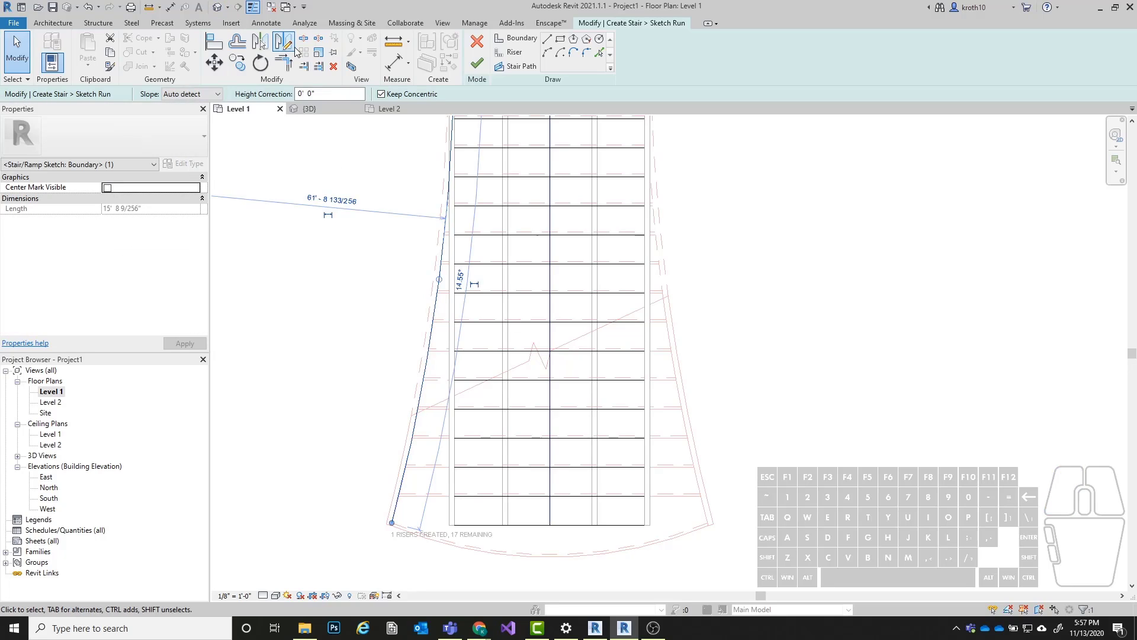
click(262, 46)
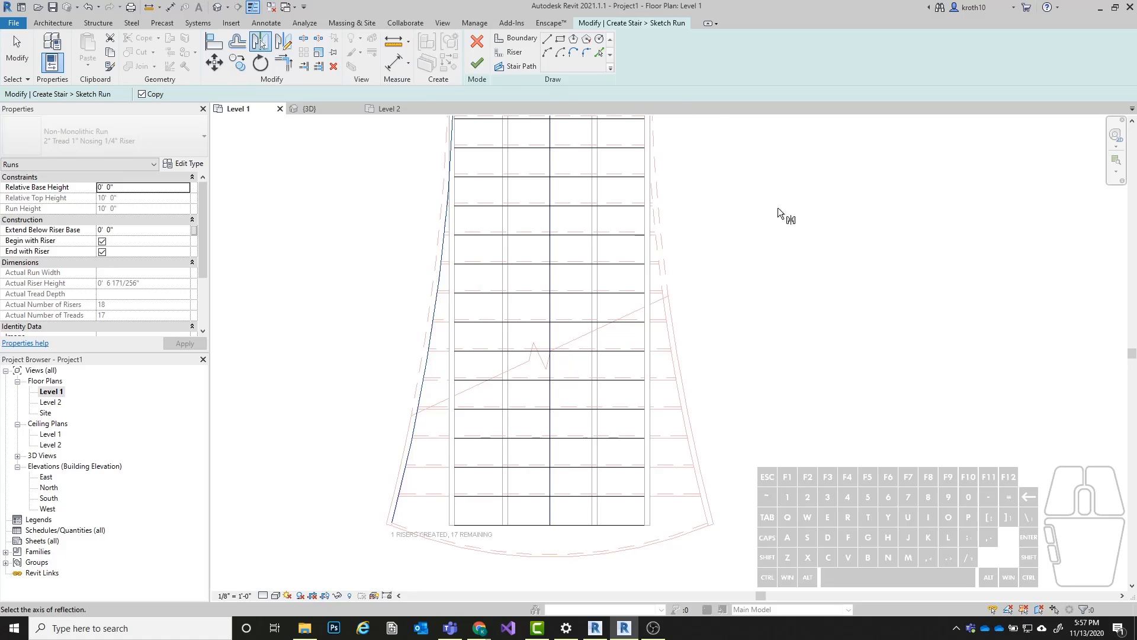
click(552, 393)
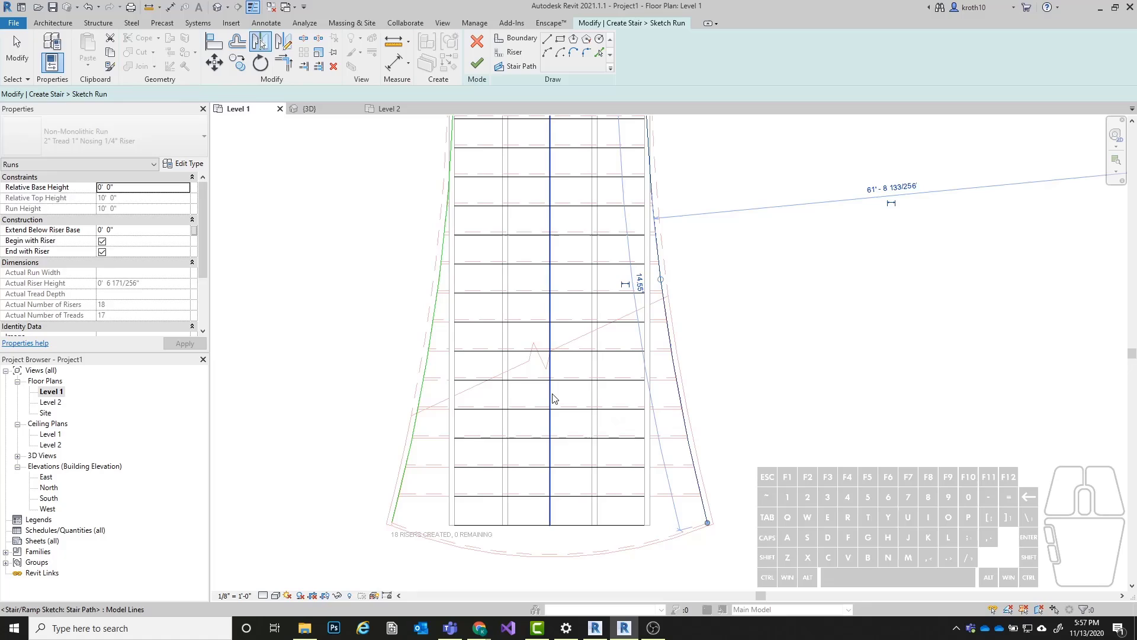
click(704, 337)
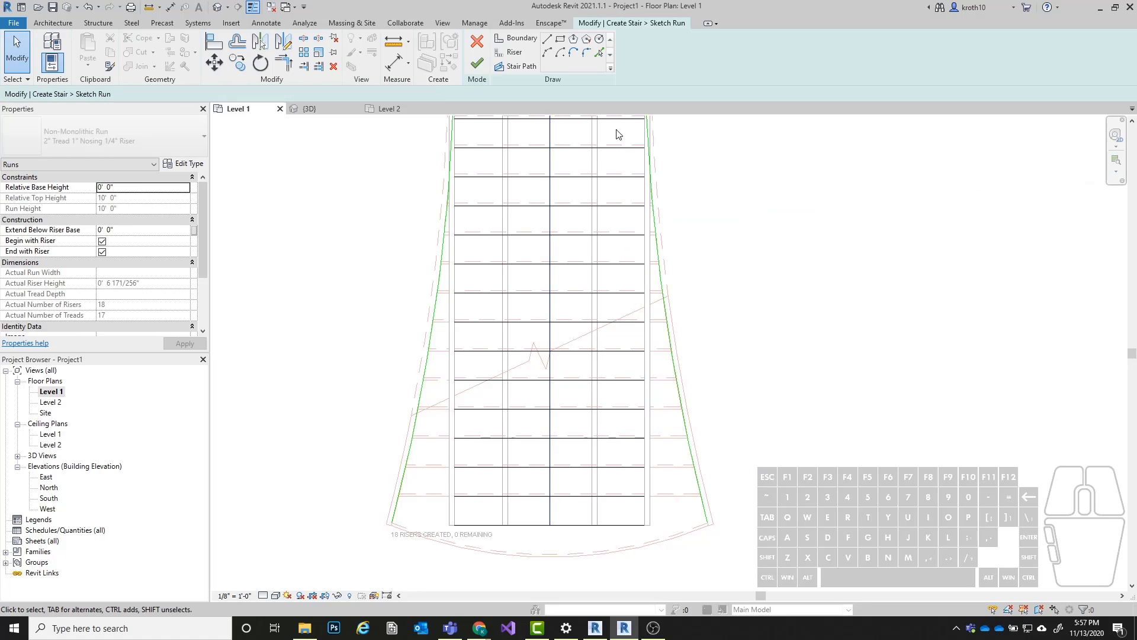
scroll(622, 379, down, 3)
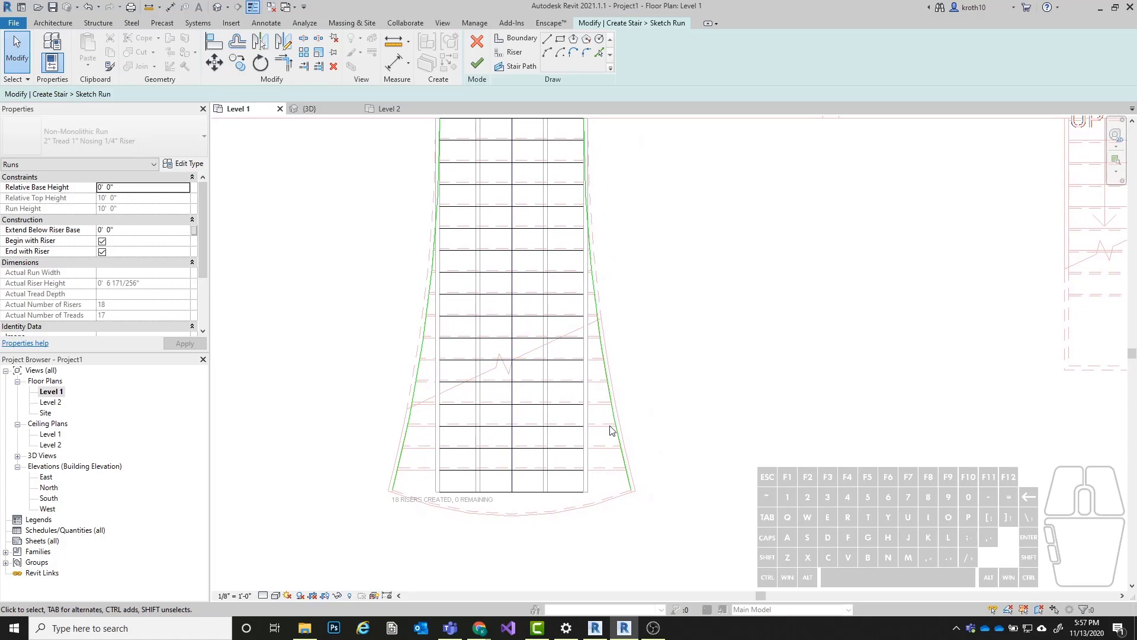
scroll(486, 484, up, 1)
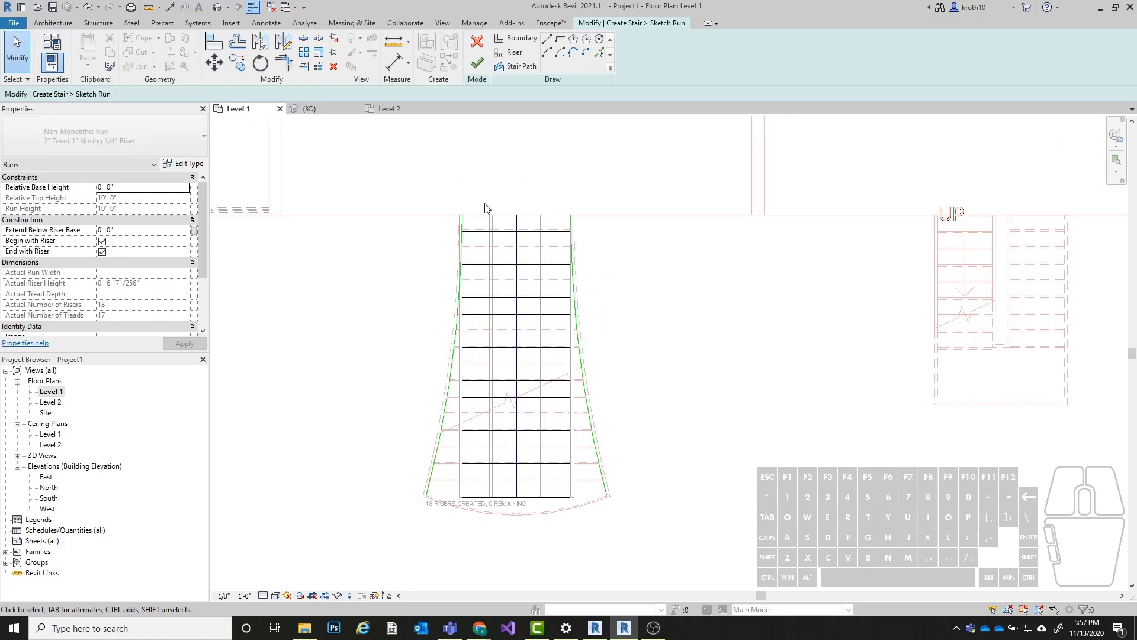
scroll(465, 449, up, 1)
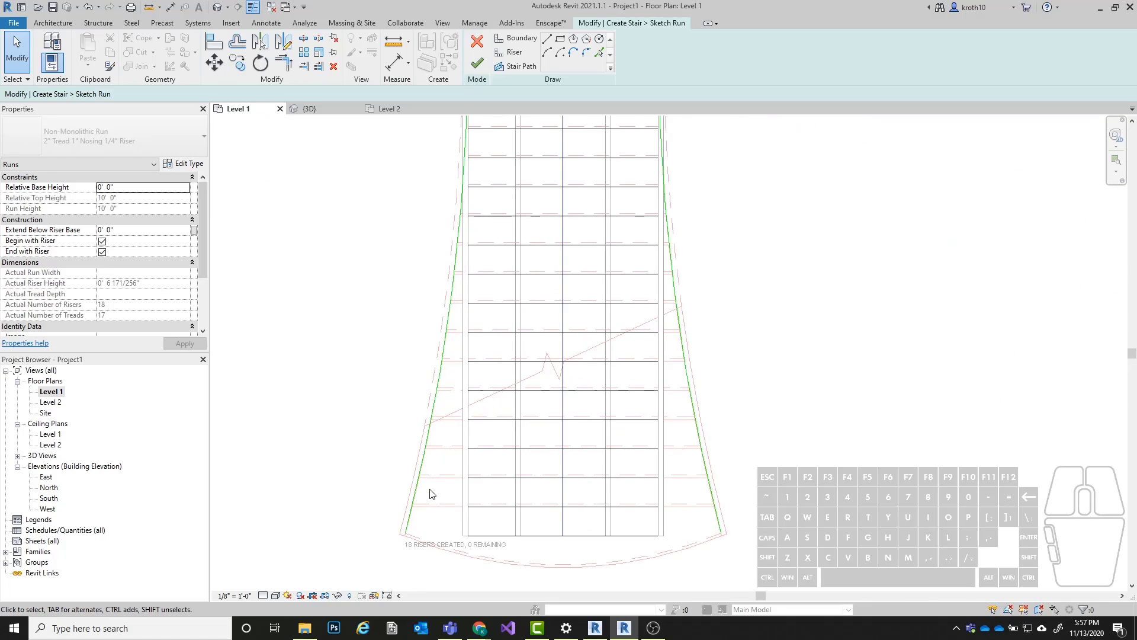
scroll(432, 494, down, 1)
scroll(456, 466, down, 1)
middle_drag(480, 403, 475, 375)
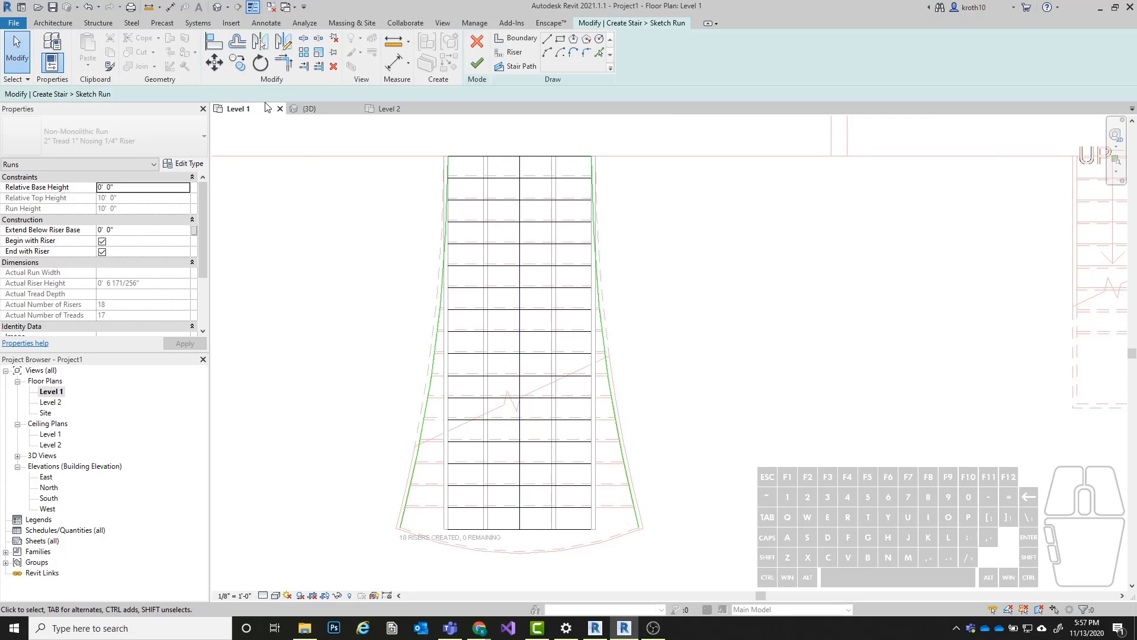
Step: Use Trim/Extend Multiple Elements with the left boundary arc as the reference to extend the uppermost riser line that falls short of it
click(321, 69)
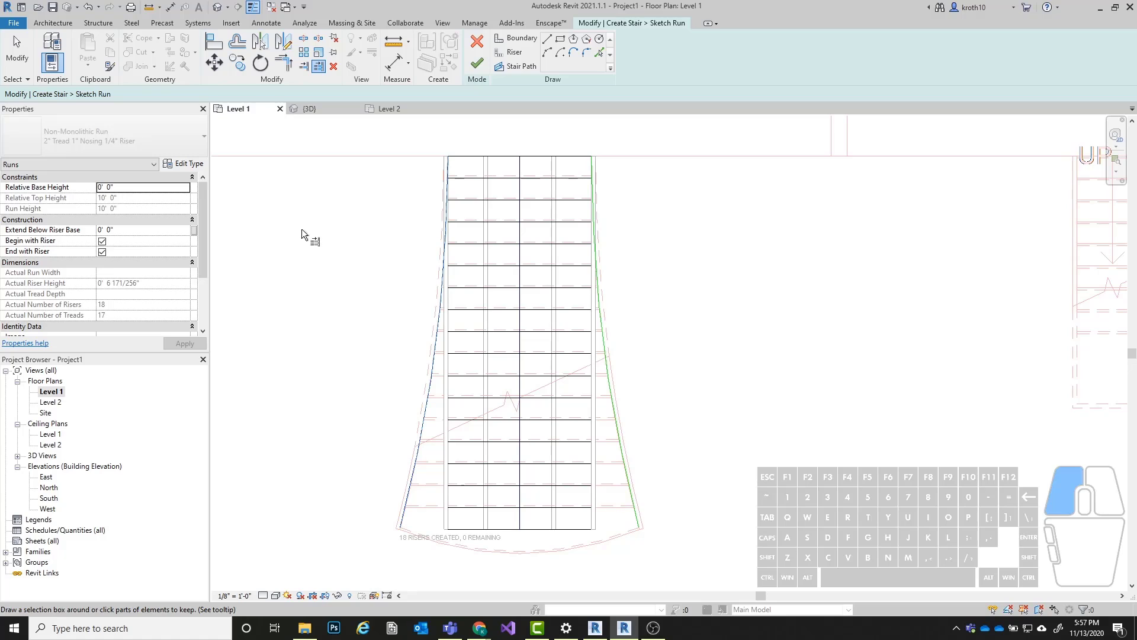
middle_drag(616, 168, 599, 208)
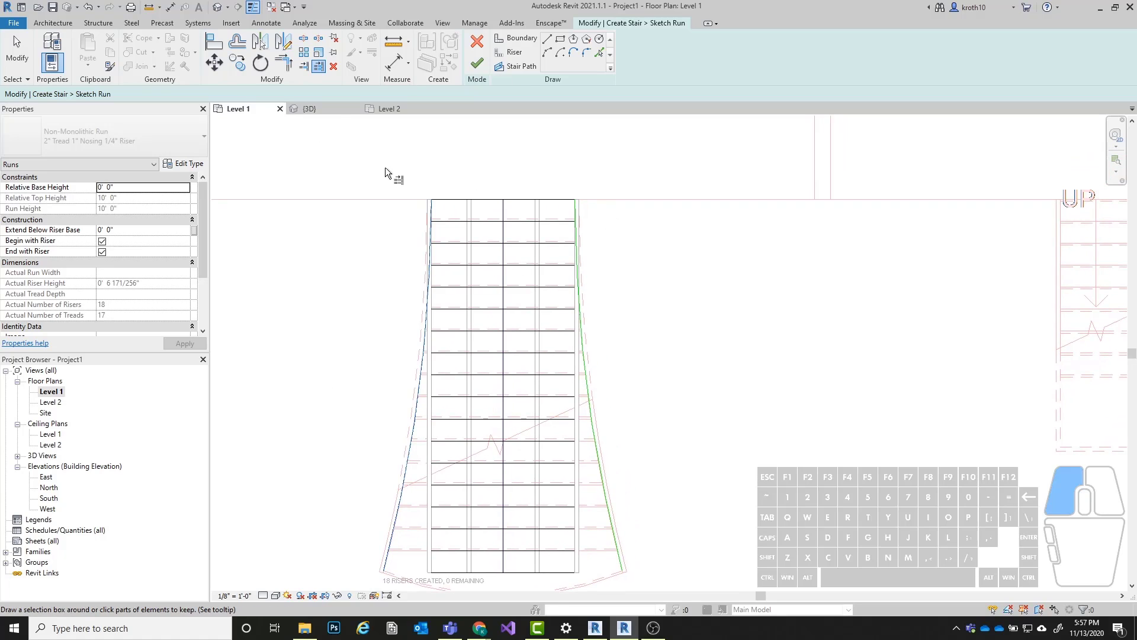
middle_drag(418, 172, 484, 108)
key(t)
key(r)
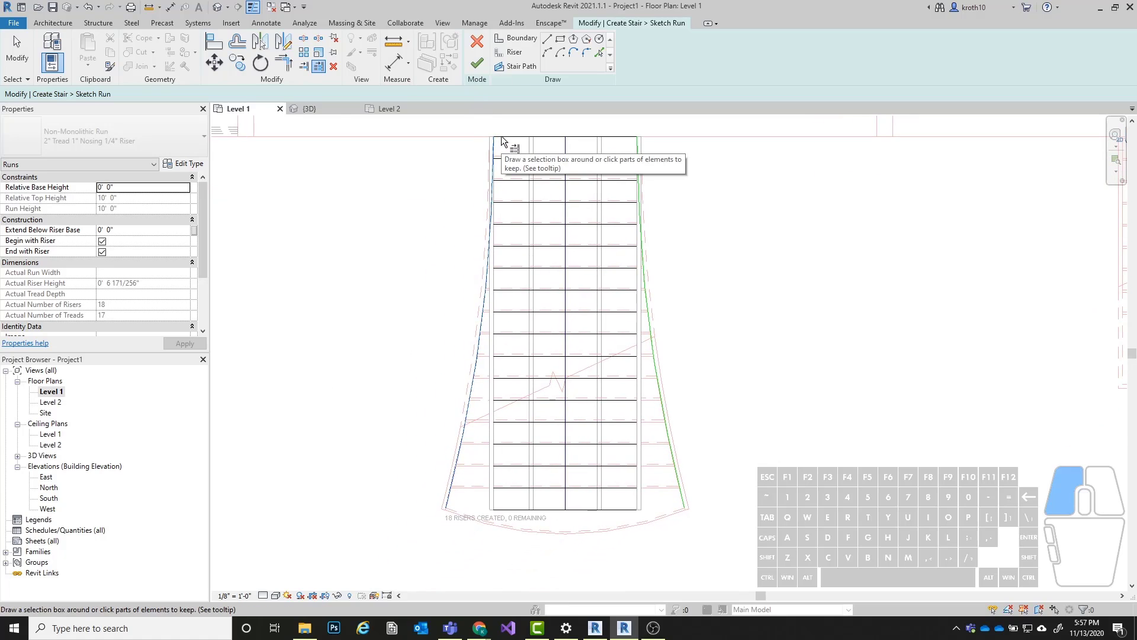
scroll(499, 141, up, 3)
click(499, 137)
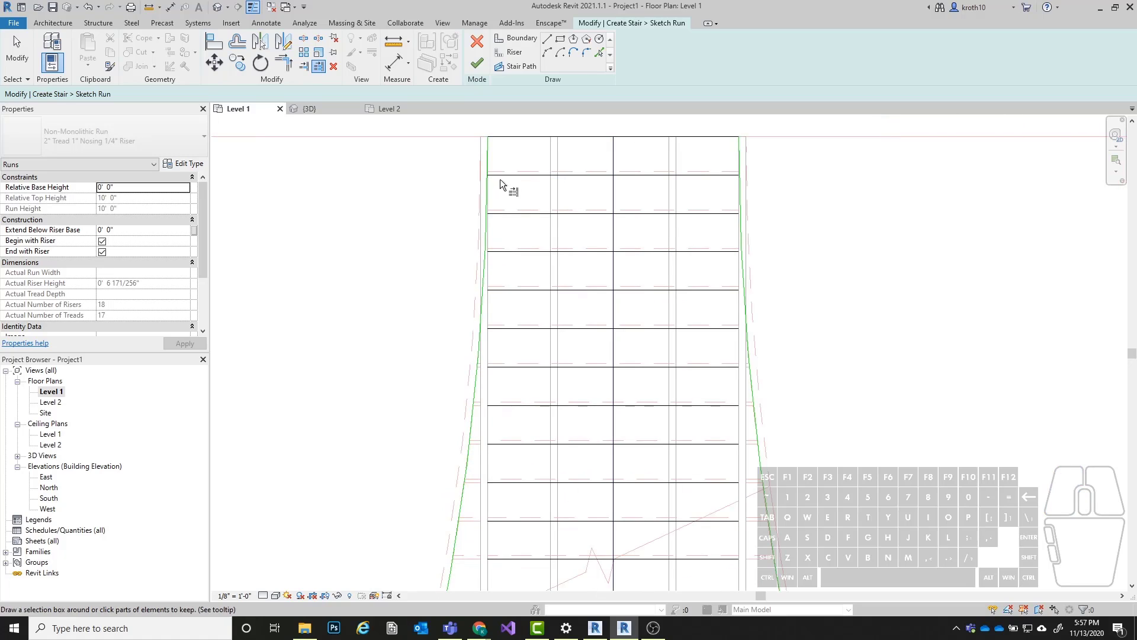
scroll(504, 188, down, 2)
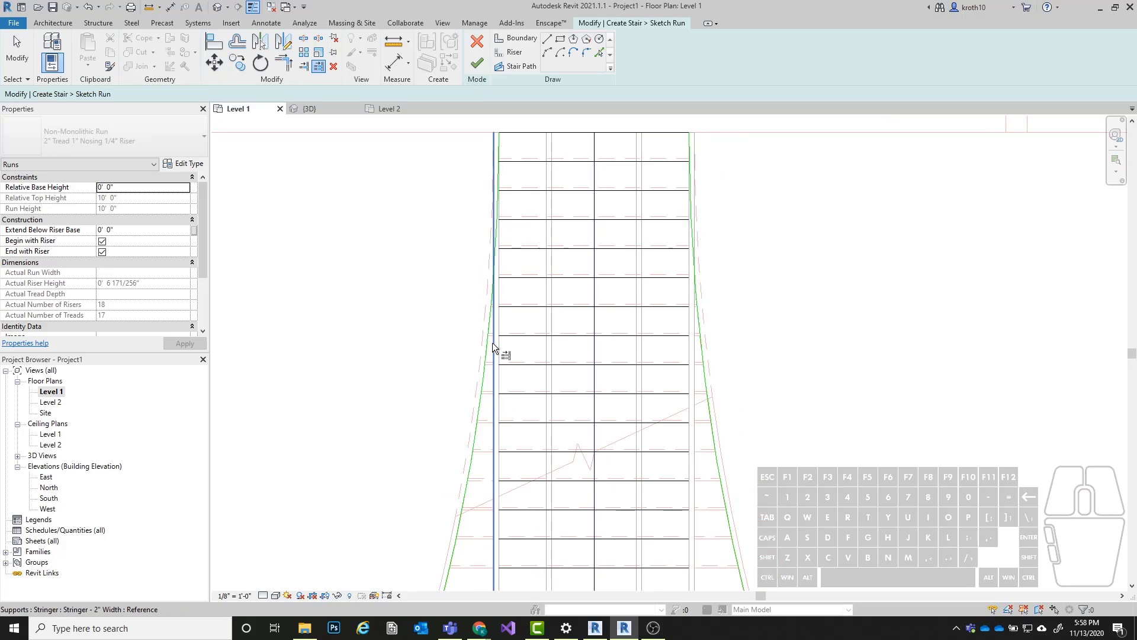
click(481, 376)
scroll(503, 151, up, 2)
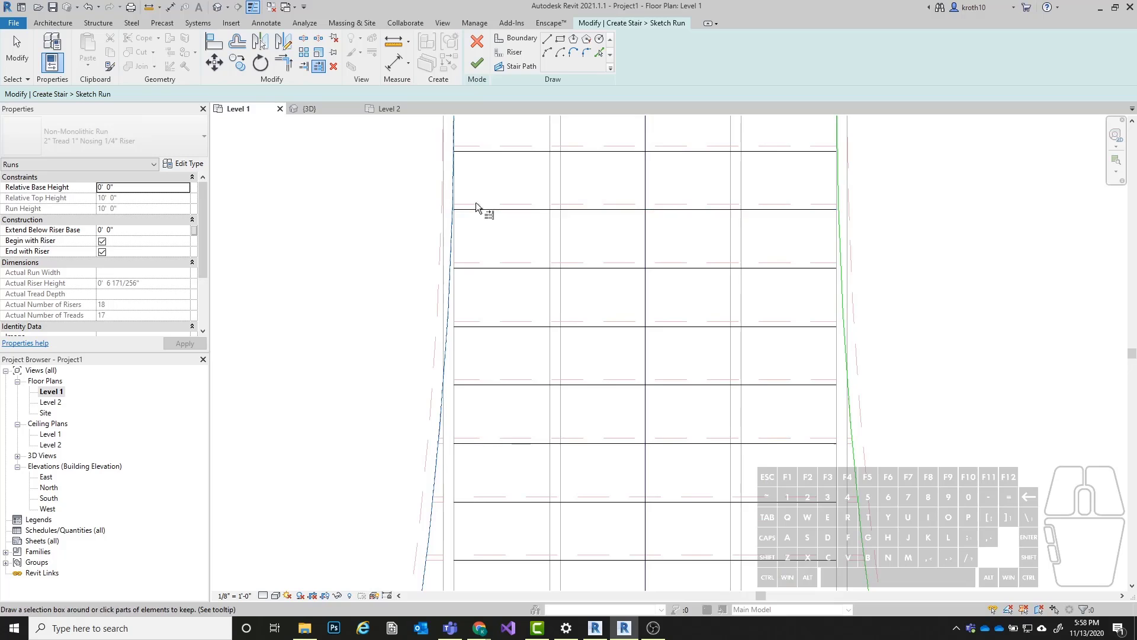
scroll(475, 202, down, 2)
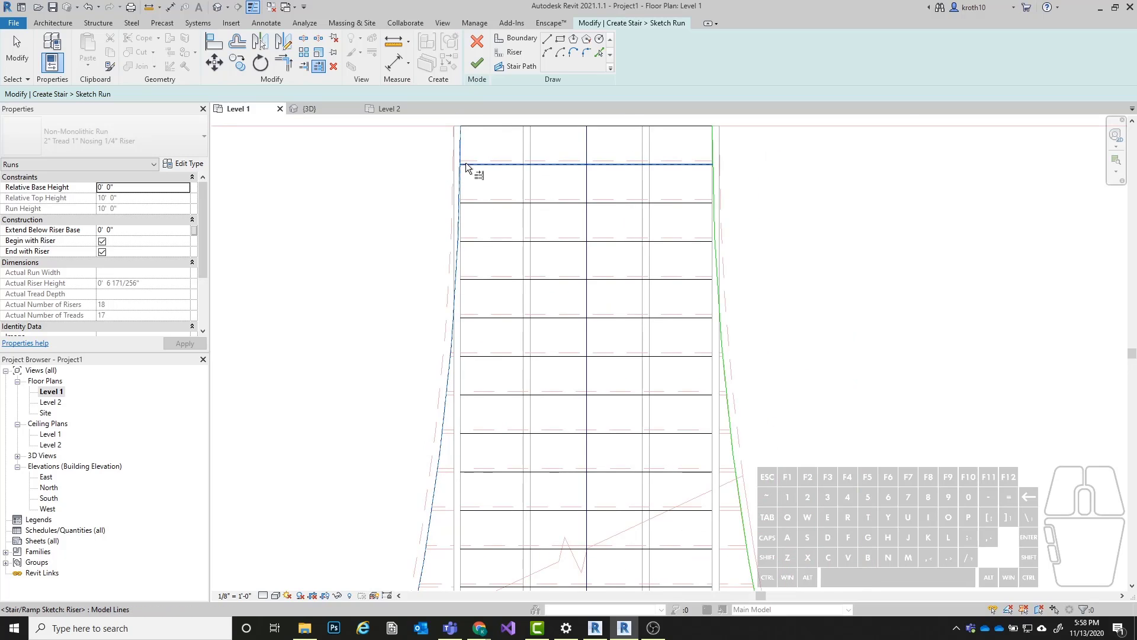
scroll(466, 162, up, 3)
click(432, 180)
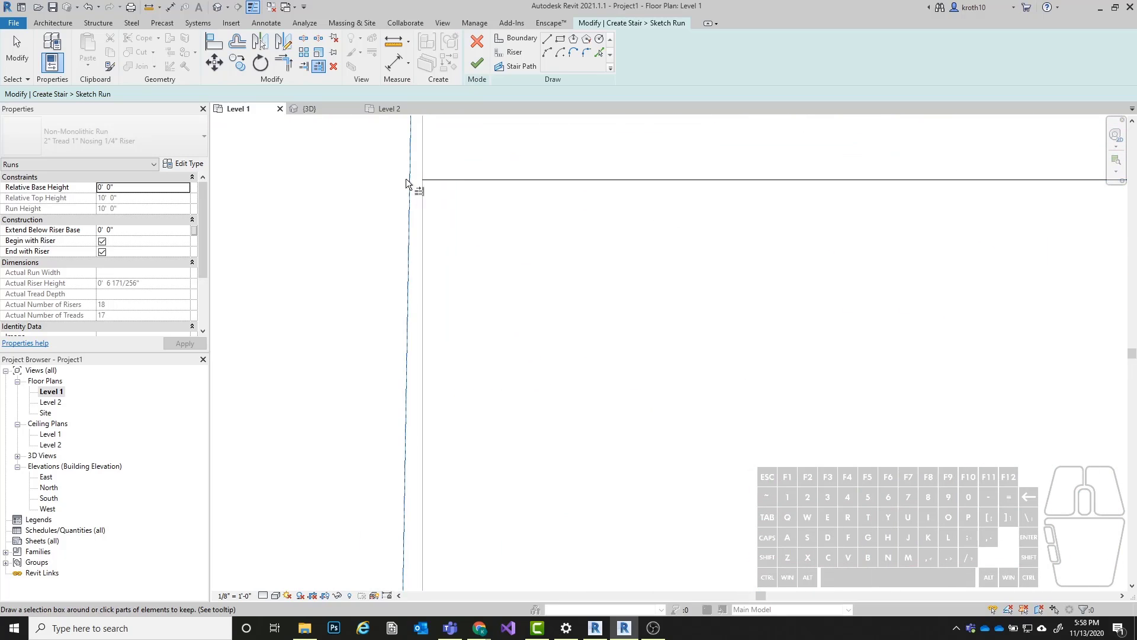
click(457, 179)
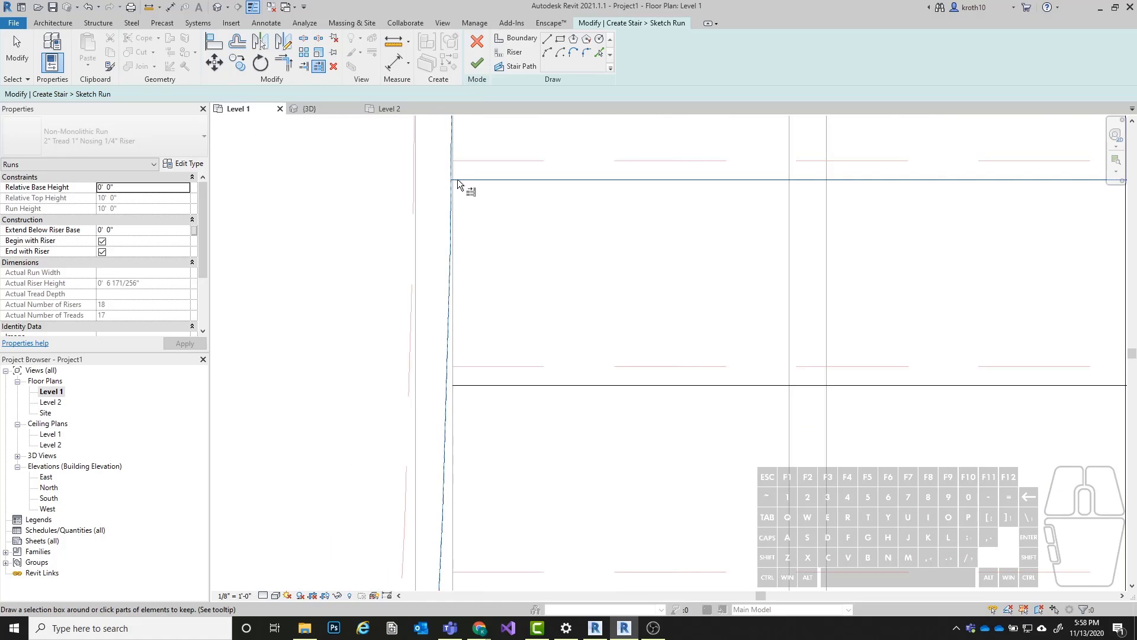
Step: Extend the riser lines in the middle part of the run to the left boundary arc
scroll(488, 363, down, 3)
mouse_move(541, 223)
middle_down()
mouse_move(607, 209)
mouse_move(586, 208)
middle_up()
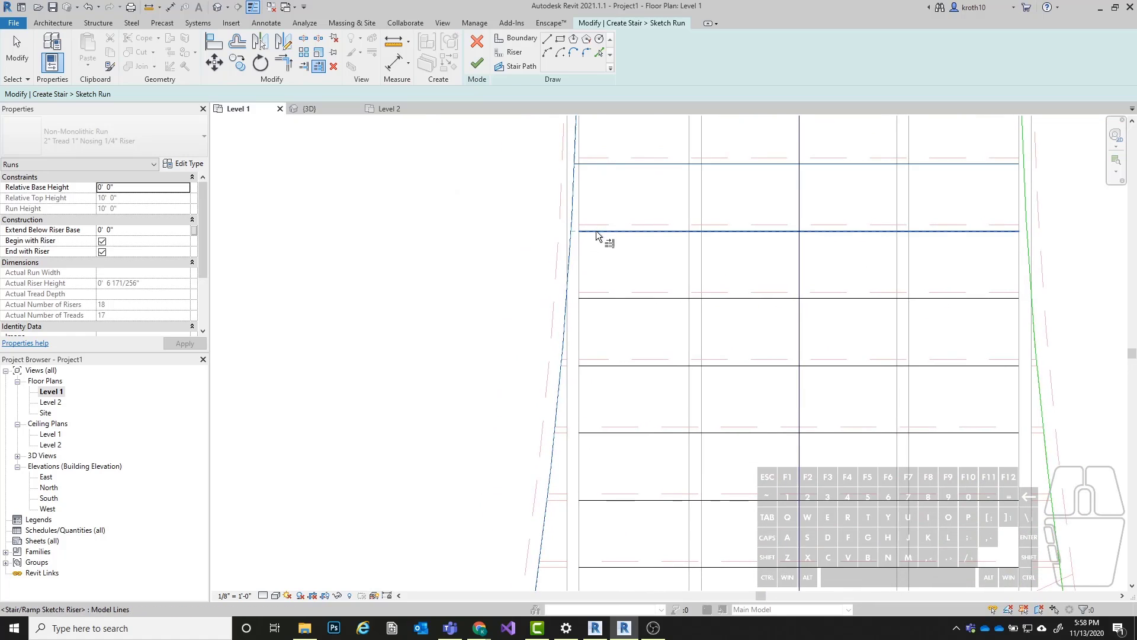
click(596, 231)
click(602, 297)
scroll(523, 349, down, 2)
middle_drag(575, 358, 593, 282)
click(598, 238)
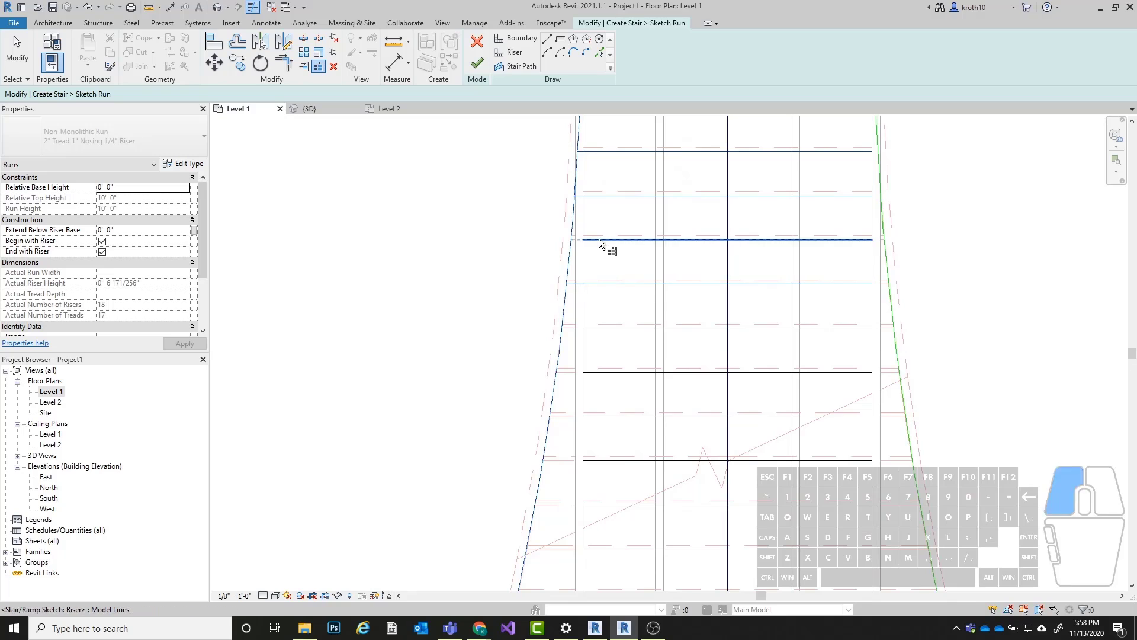
click(595, 329)
click(588, 372)
Step: Extend the riser lines in the lower part of the run, except the lowest one, to the left boundary arc
middle_drag(608, 464, 614, 239)
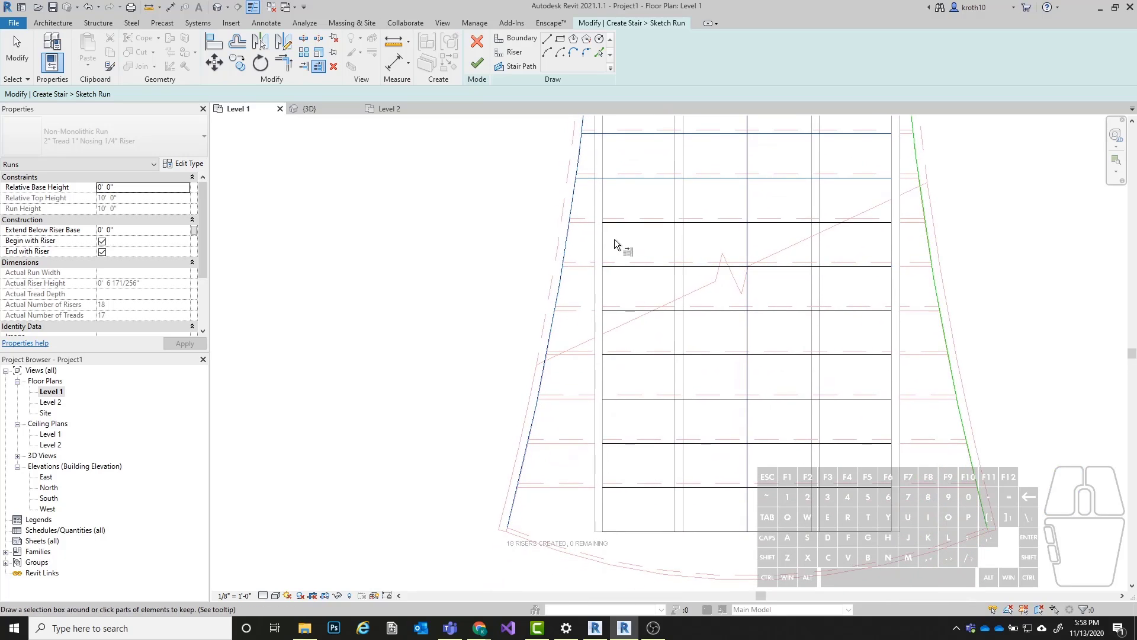
click(610, 222)
click(609, 266)
click(613, 311)
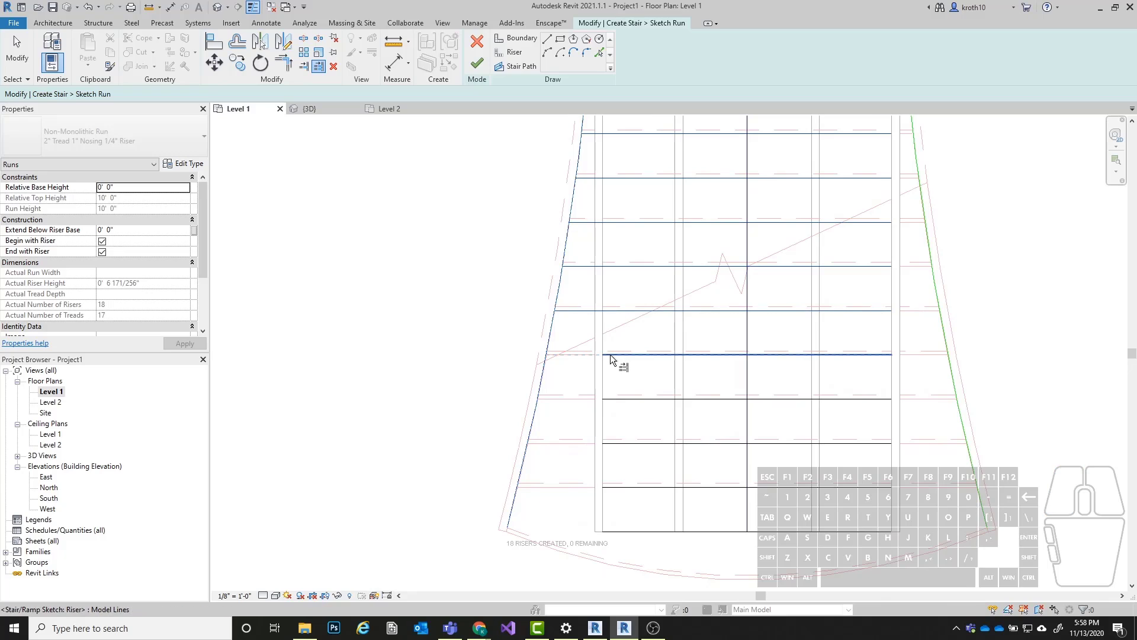
click(610, 355)
click(600, 400)
click(610, 443)
click(614, 488)
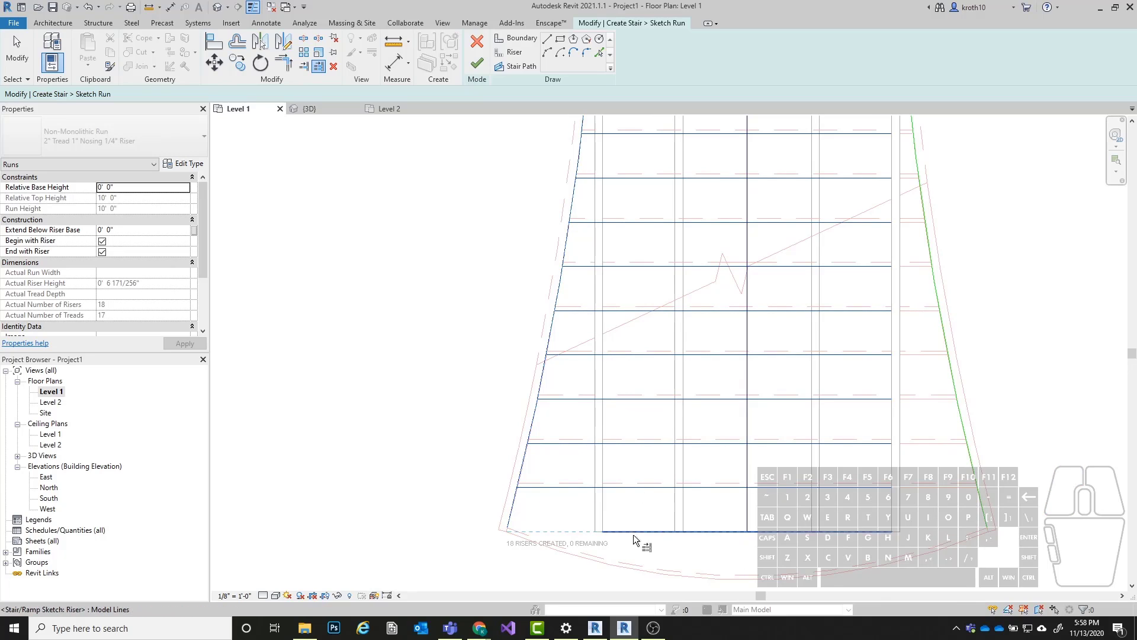
middle_drag(848, 544, 686, 470)
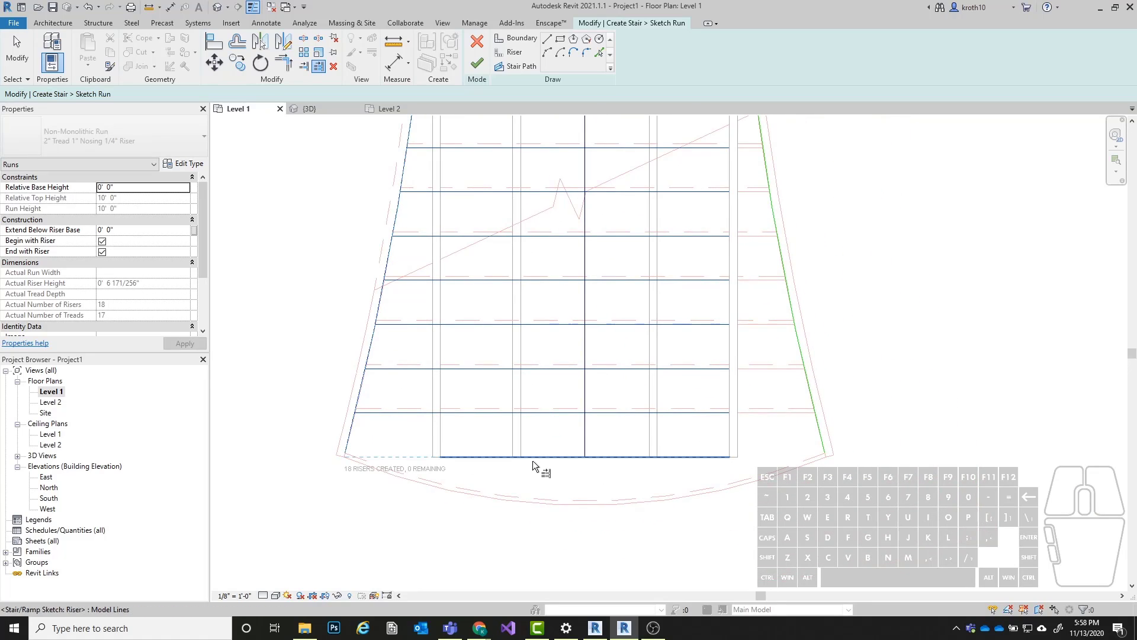
key(Escape)
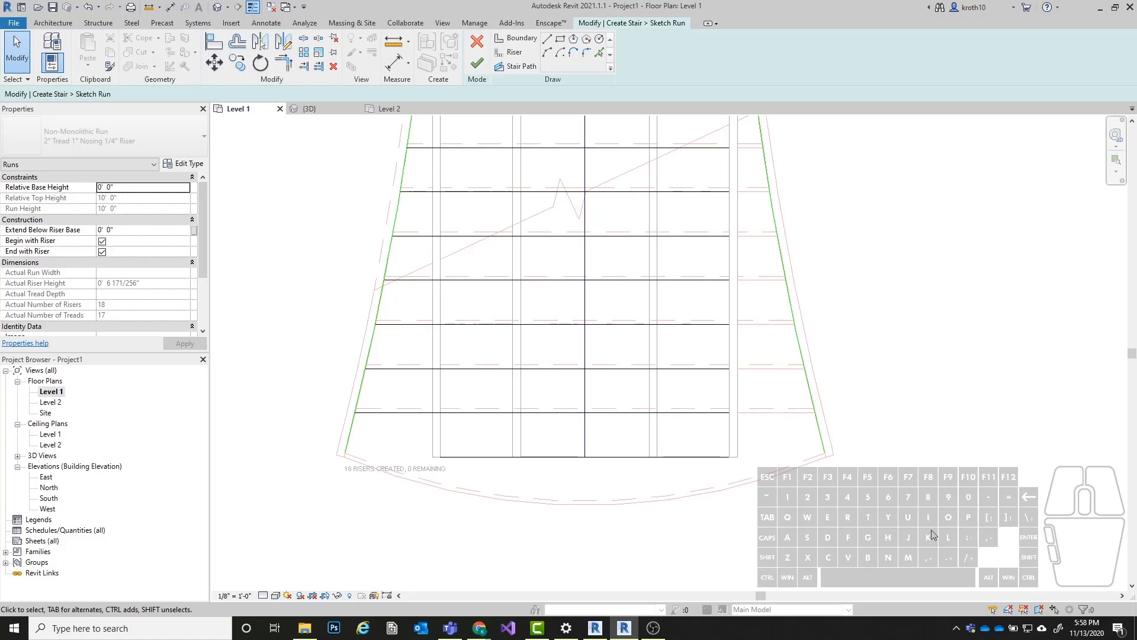
Step: Extend the lower riser lines, except the lowest one, to the right boundary arc with Trim/Extend Multiple Elements
key(Return)
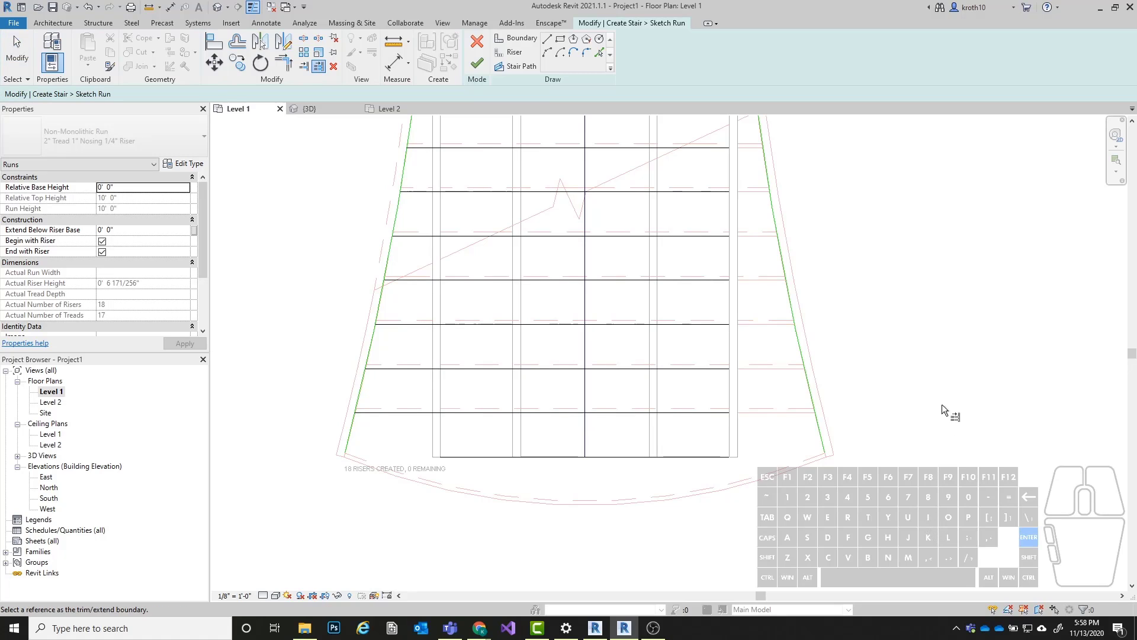
middle_drag(970, 366, 713, 442)
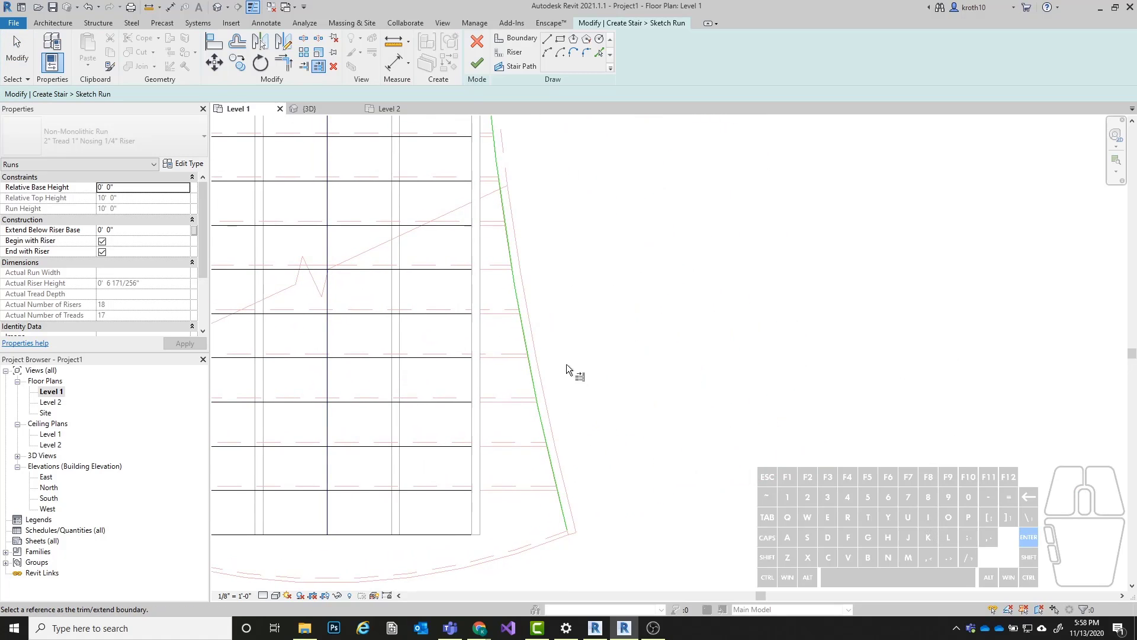
click(532, 376)
scroll(777, 508, down, 2)
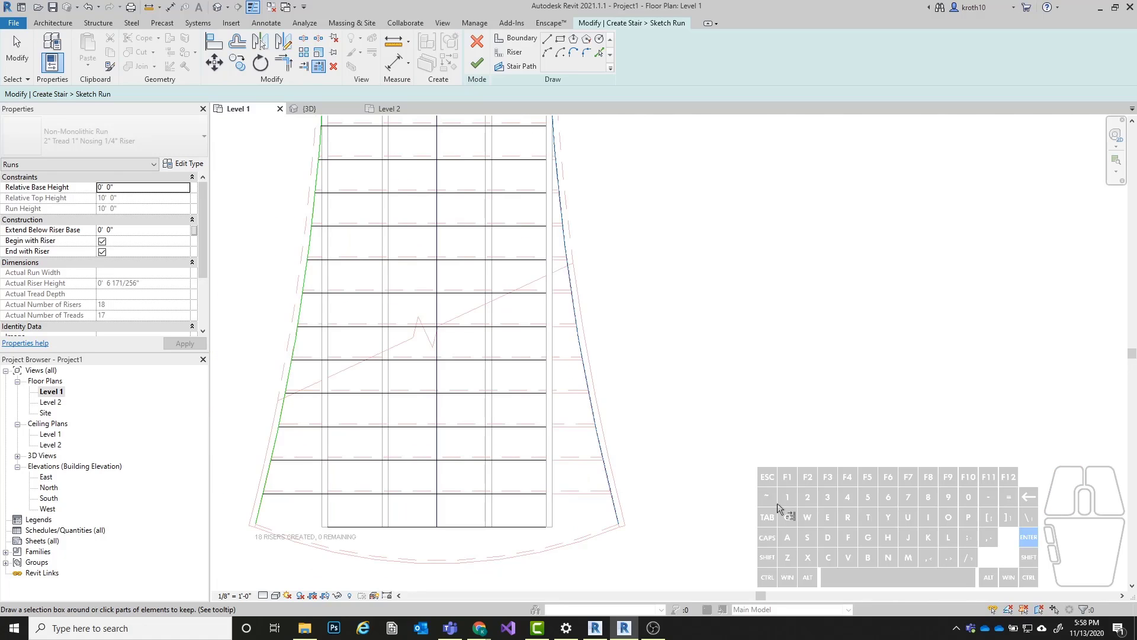
click(519, 494)
click(528, 460)
click(531, 427)
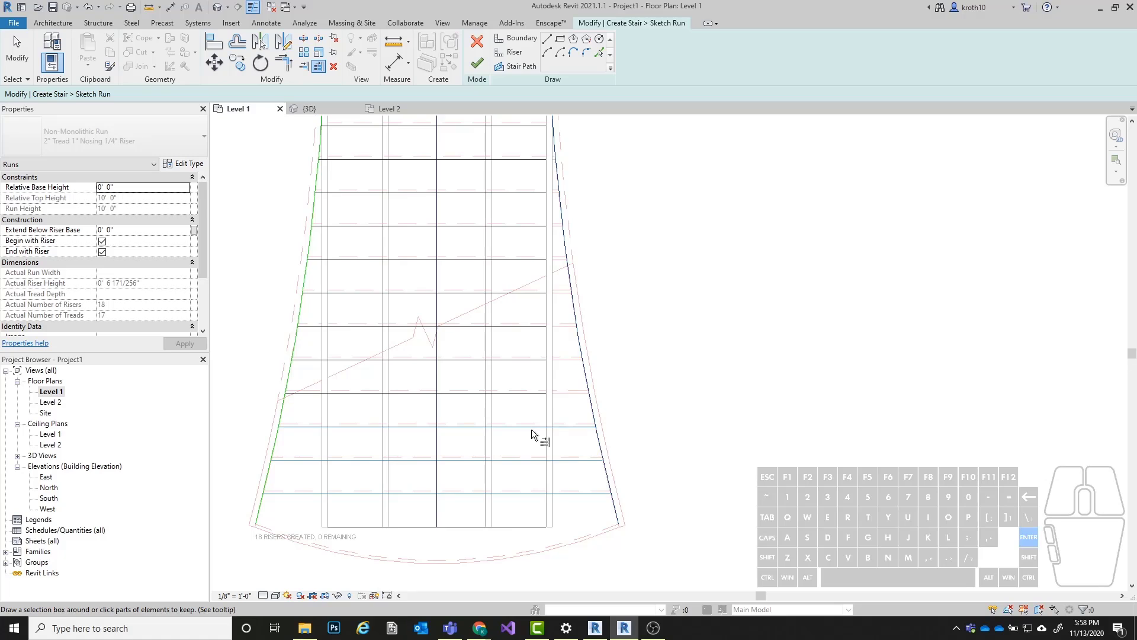
click(531, 394)
click(524, 360)
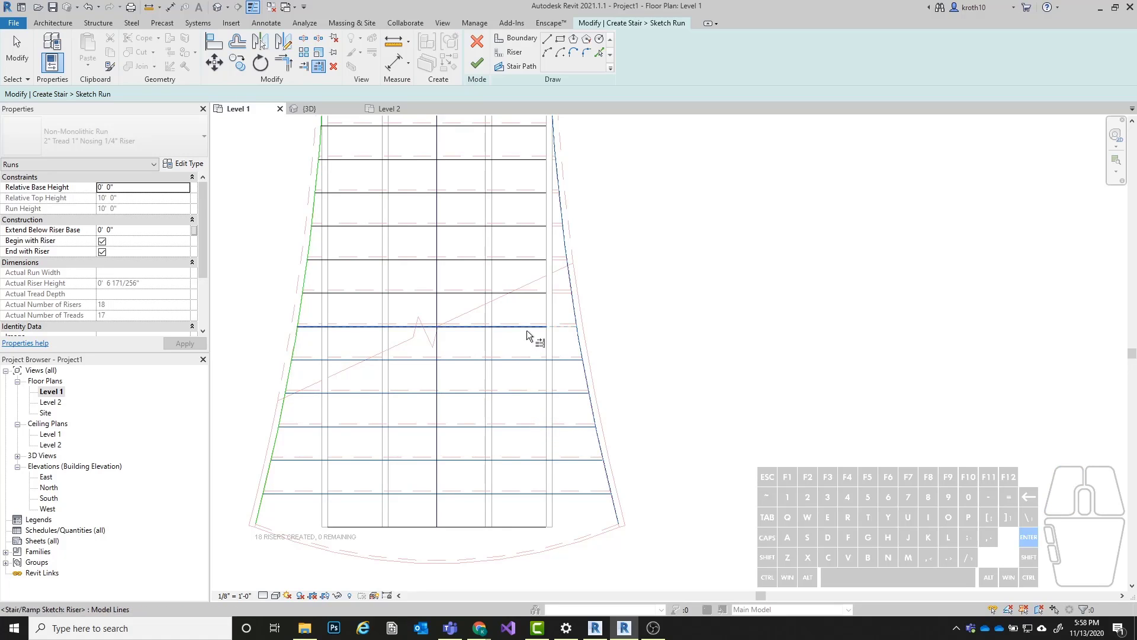
click(526, 327)
Step: Extend the remaining upper riser lines that fall short of the right boundary arc to meet it
middle_drag(526, 313, 532, 431)
click(533, 418)
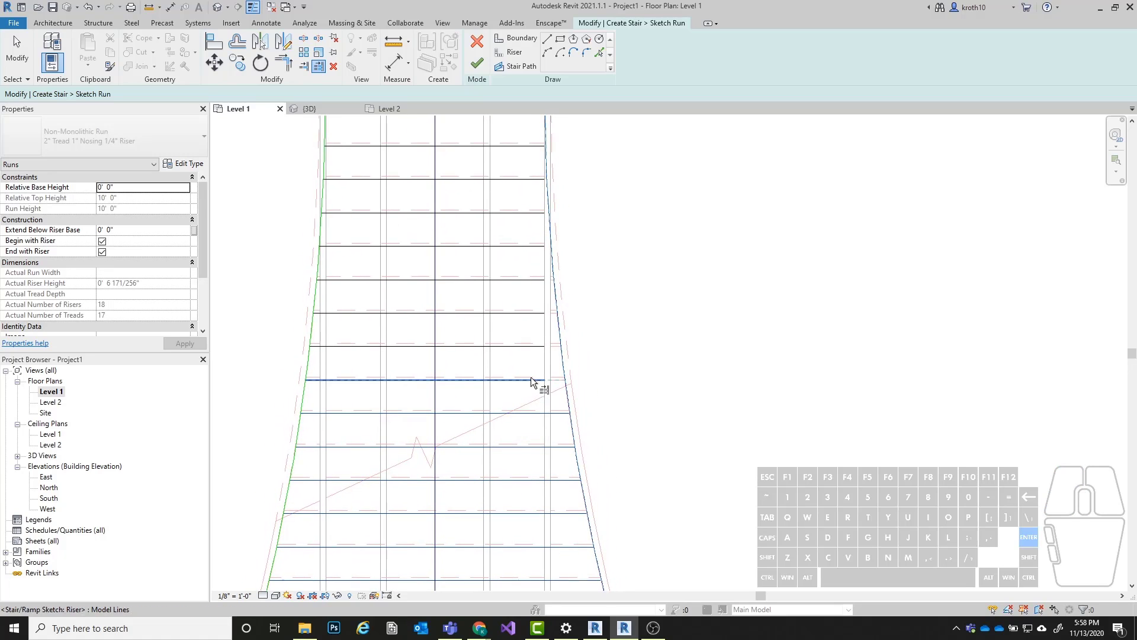
click(534, 385)
middle_drag(526, 374, 546, 445)
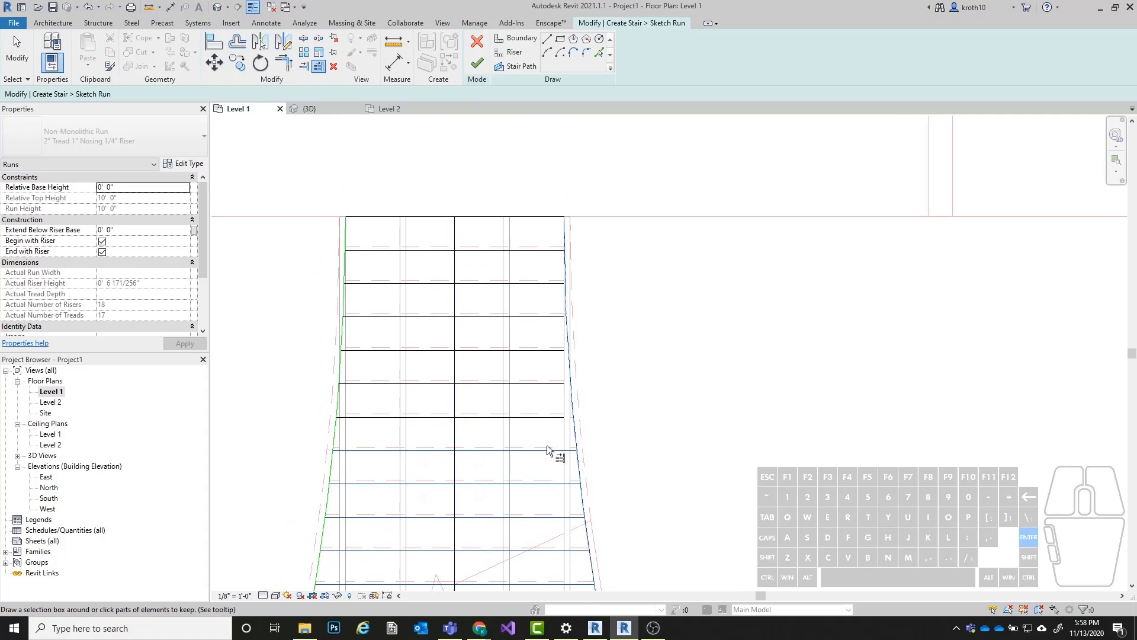
click(549, 421)
click(553, 384)
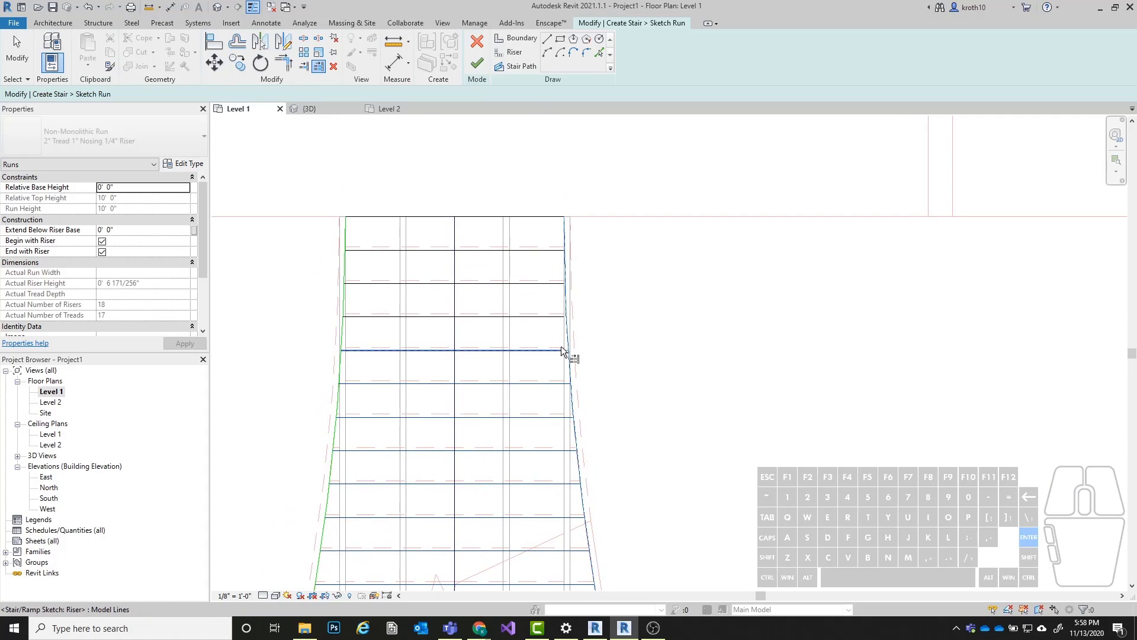
click(560, 348)
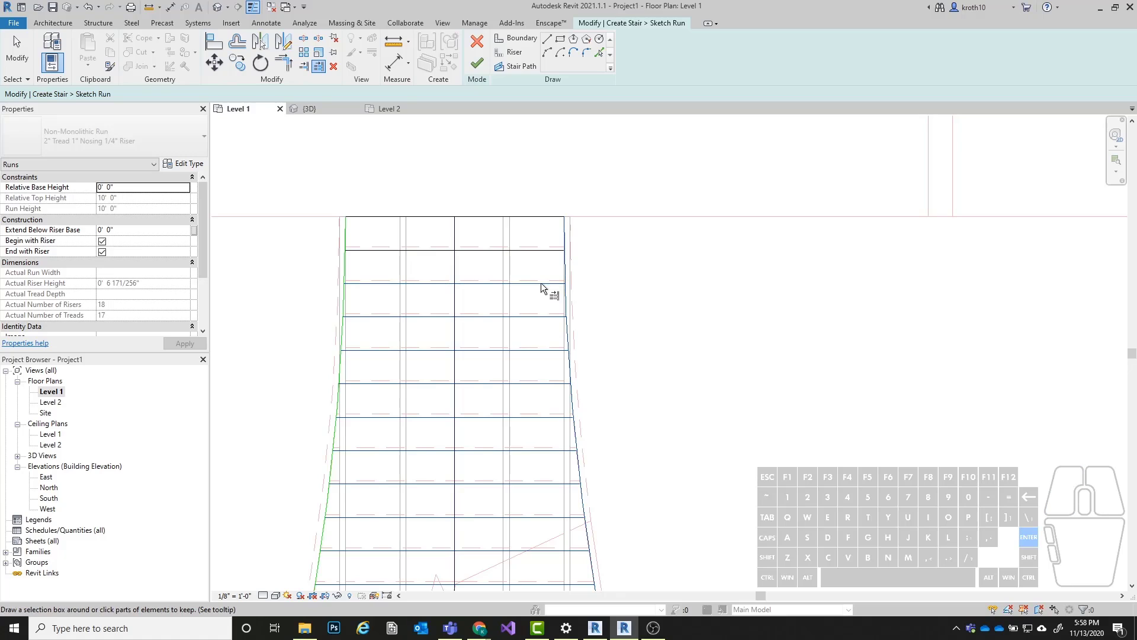
scroll(623, 216, down, 2)
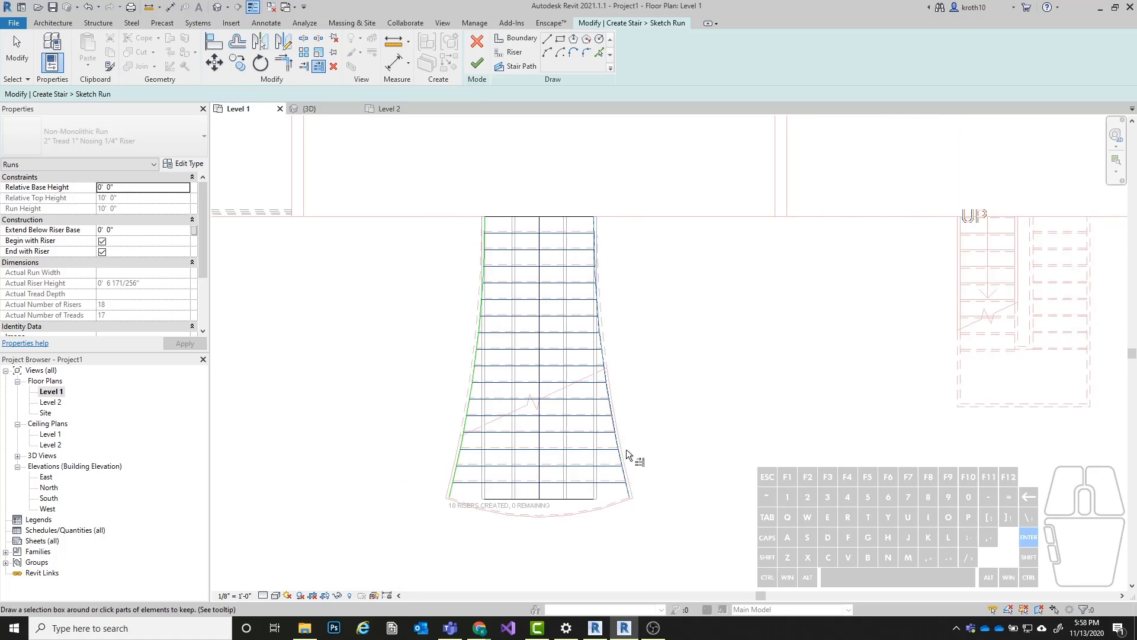
Step: Delete the lowest straight riser line at the wide end of the run
key(Escape)
key(Escape)
middle_drag(688, 488, 689, 414)
scroll(499, 426, up, 2)
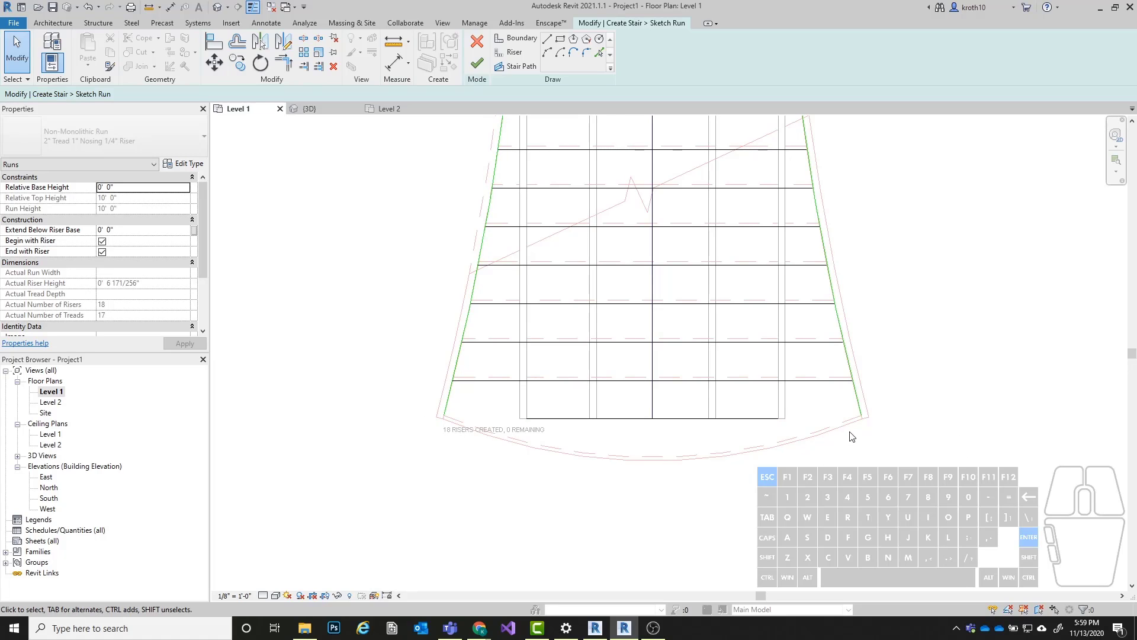
click(714, 421)
key(Delete)
Step: Draw a start-end-radius arc riser joining the lower ends of the two boundary arcs, following the underlay's curved front edge
click(506, 56)
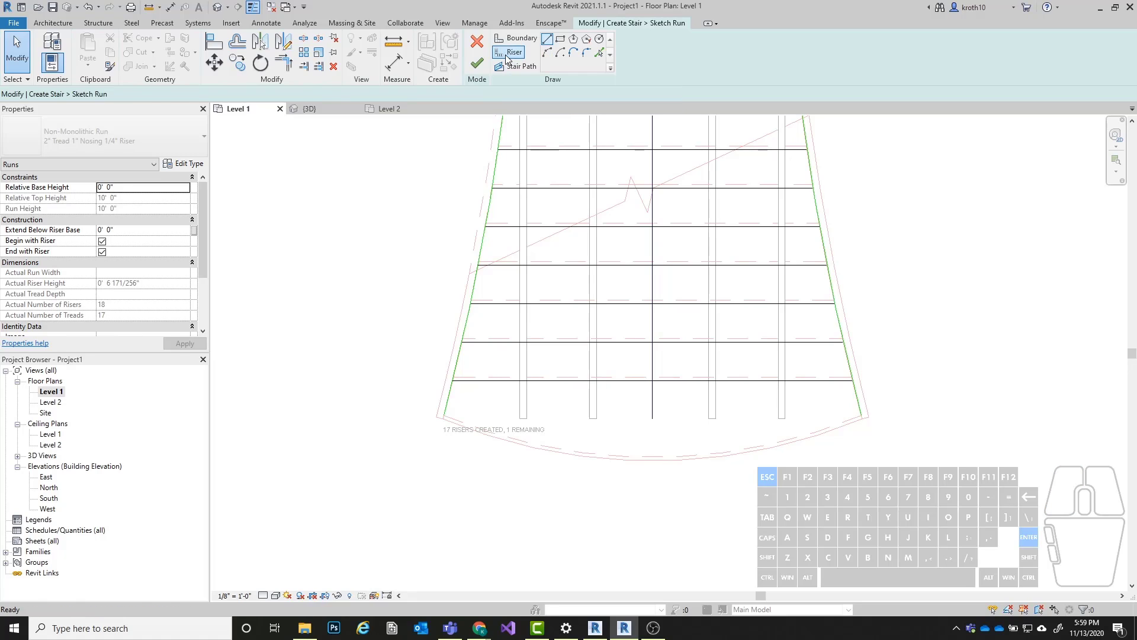
click(546, 53)
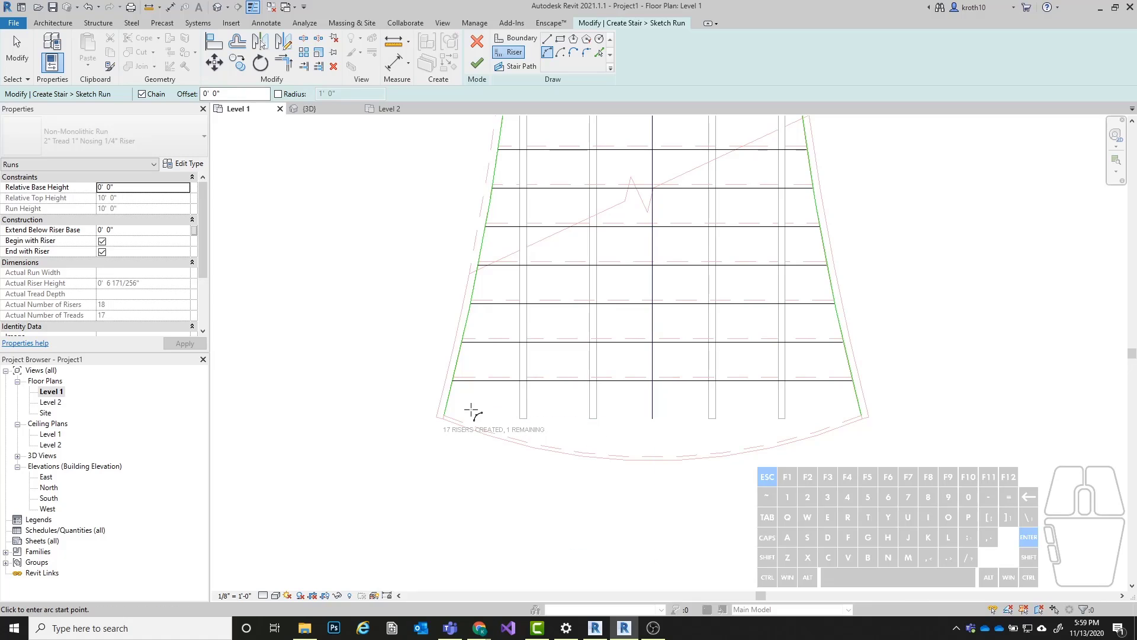
click(652, 418)
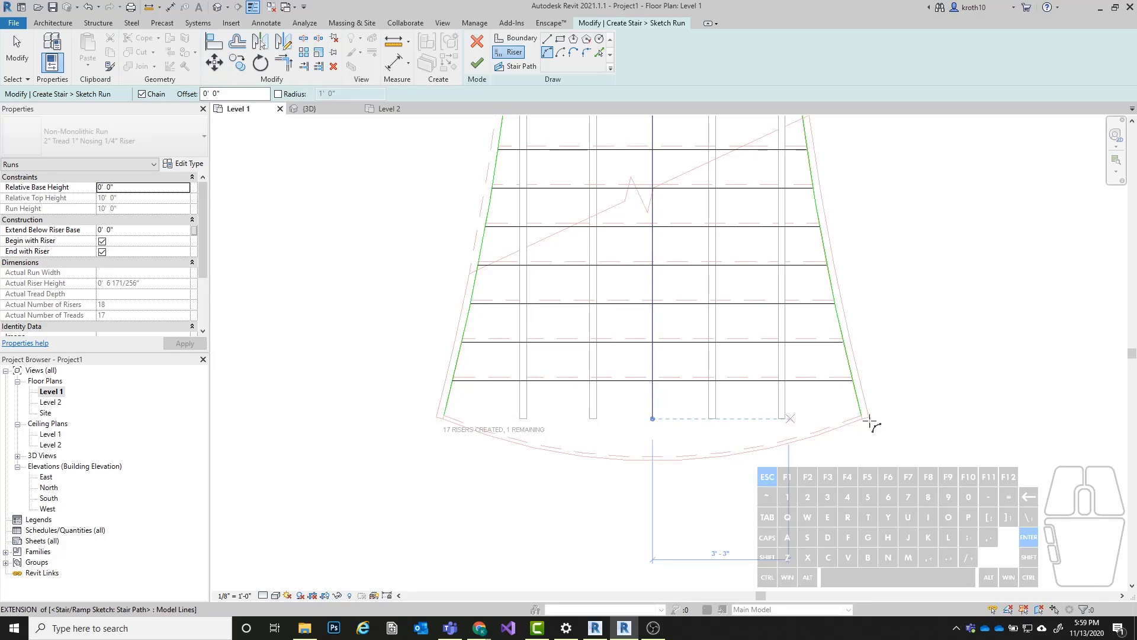
key(Escape)
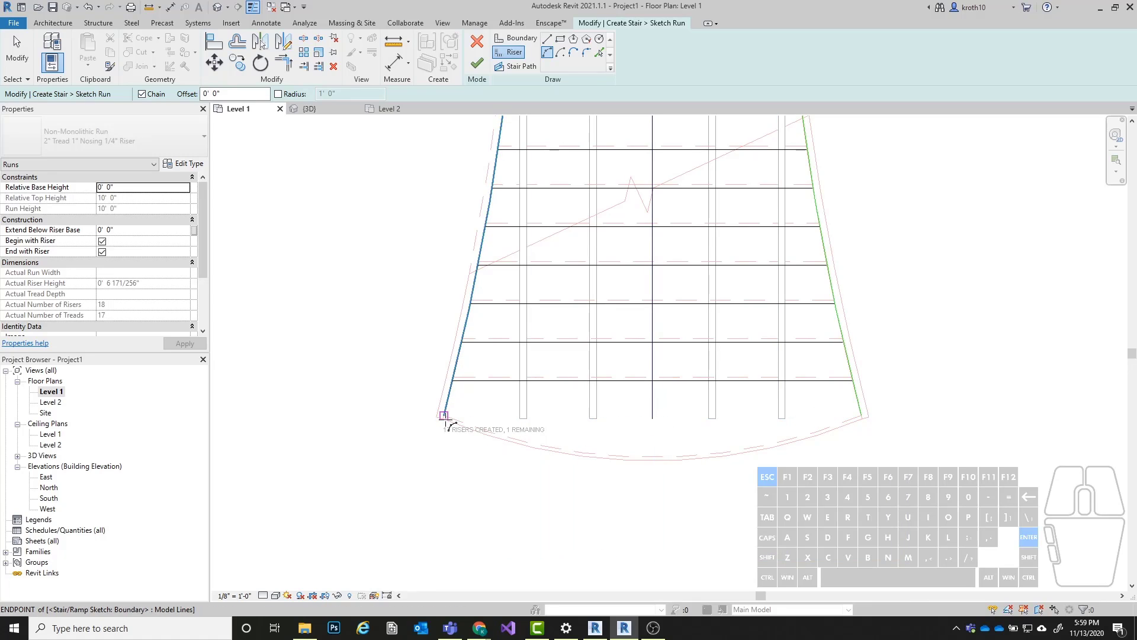
click(444, 417)
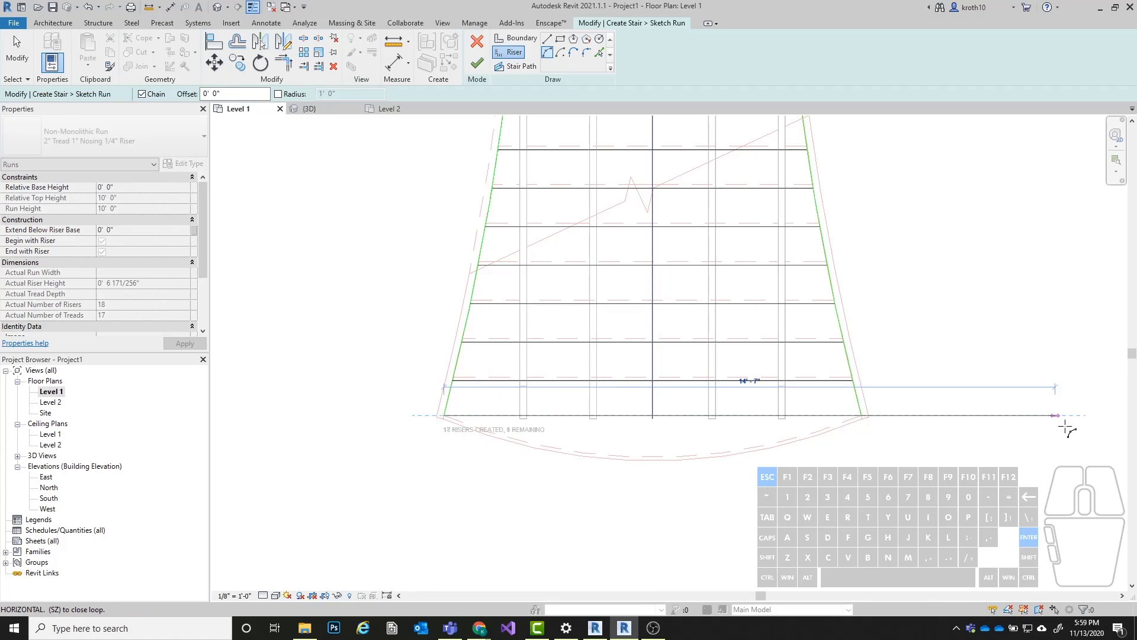
click(861, 415)
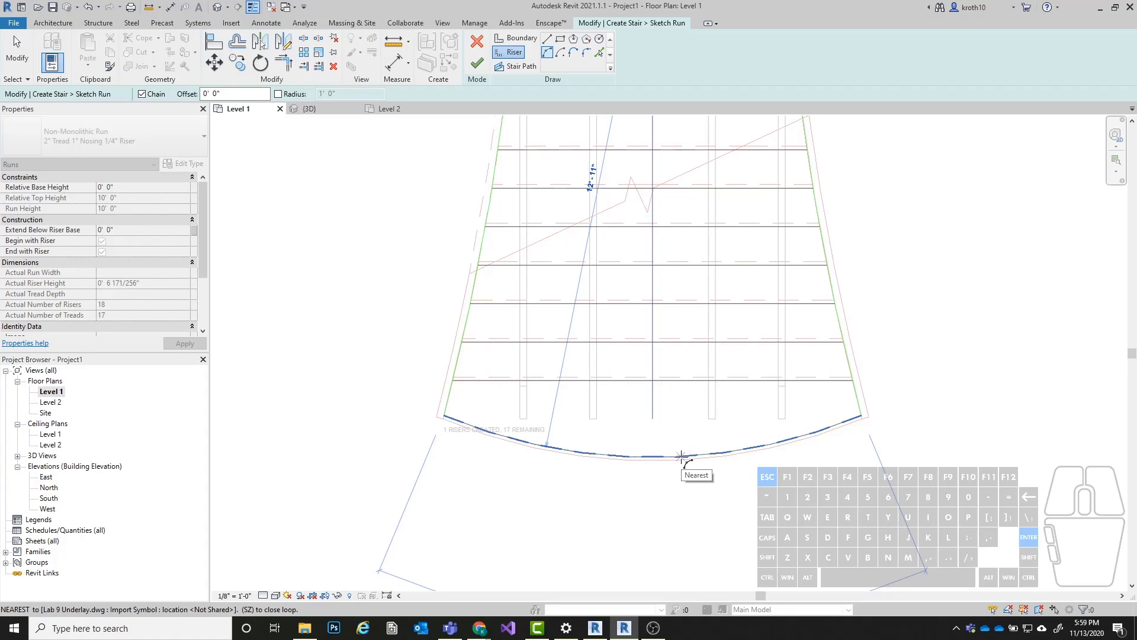
click(681, 456)
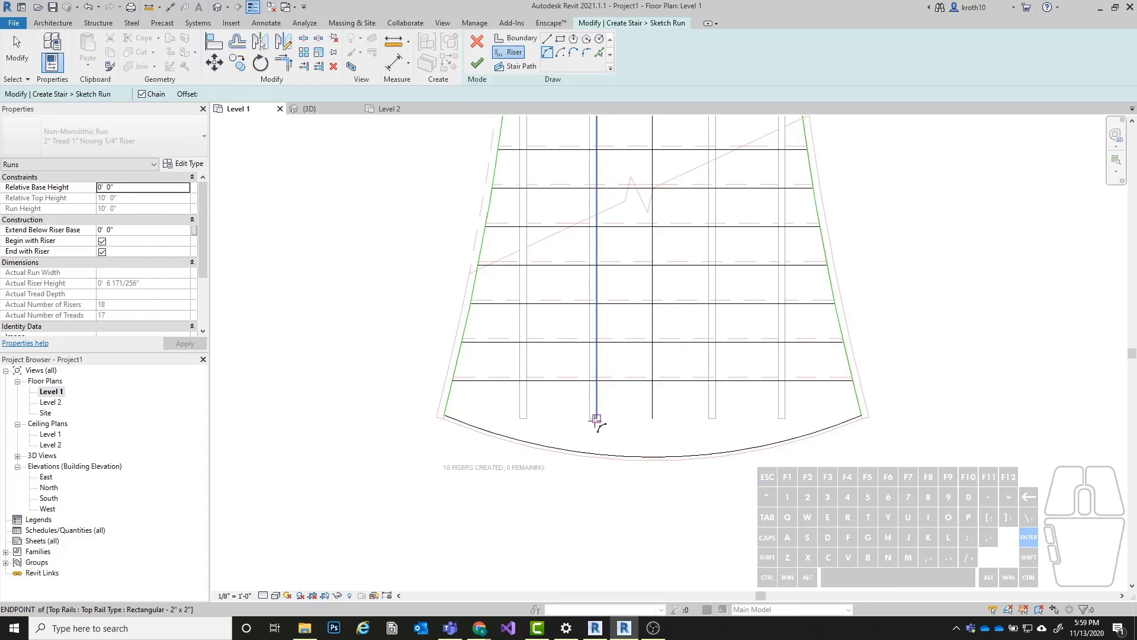
key(Escape)
key(Escape)
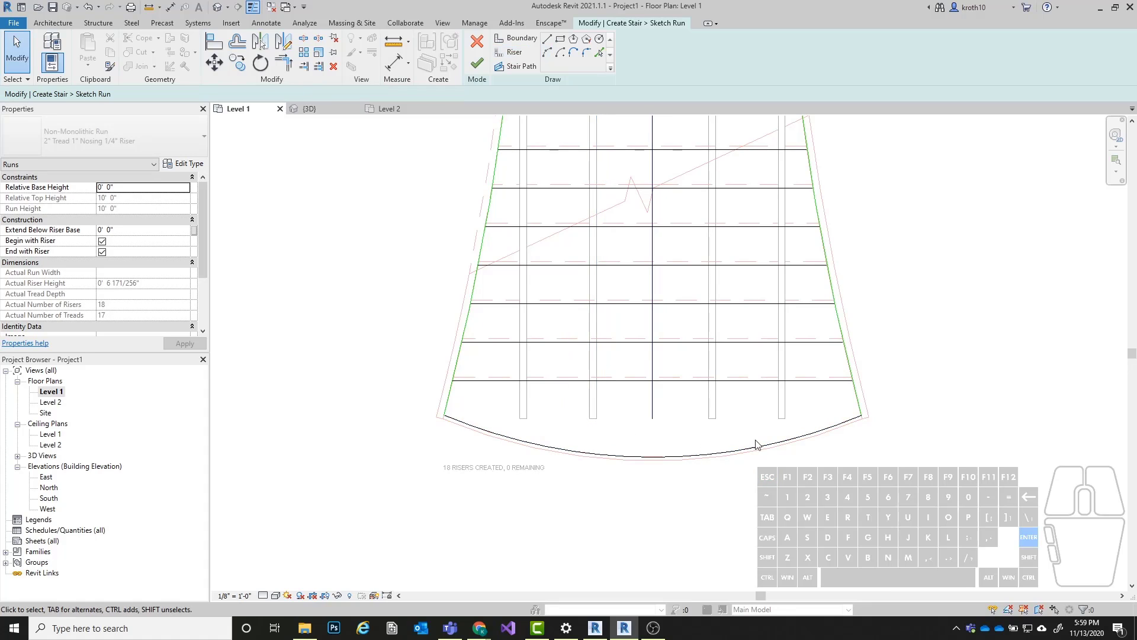
Step: Extend the lower end of the stair path line to the curved bottom riser
scroll(513, 460, down, 1)
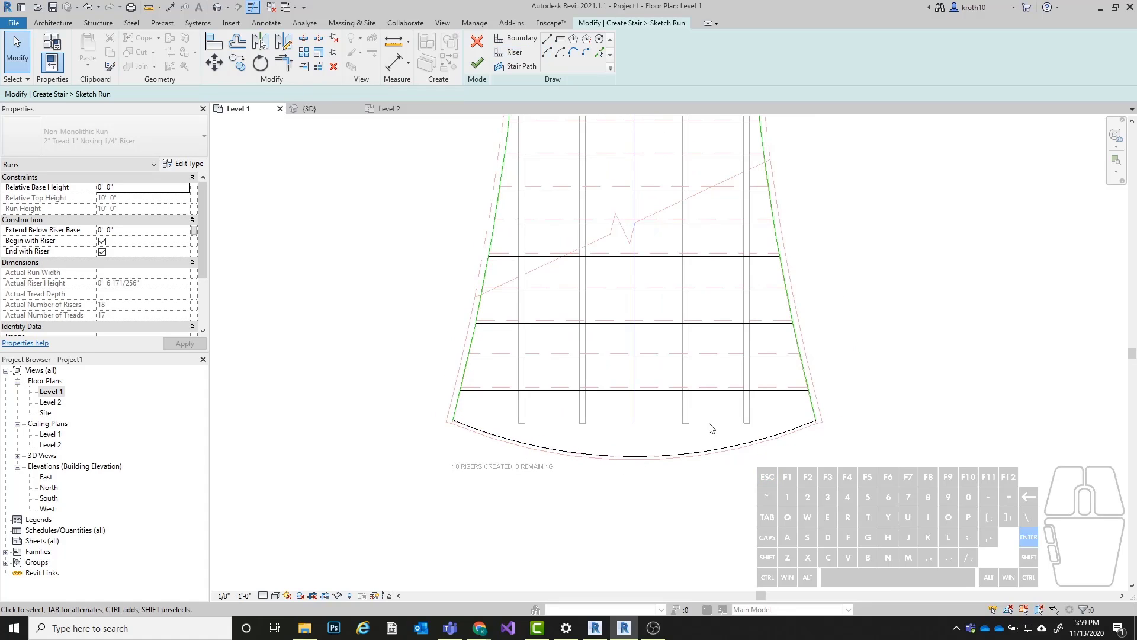
click(635, 422)
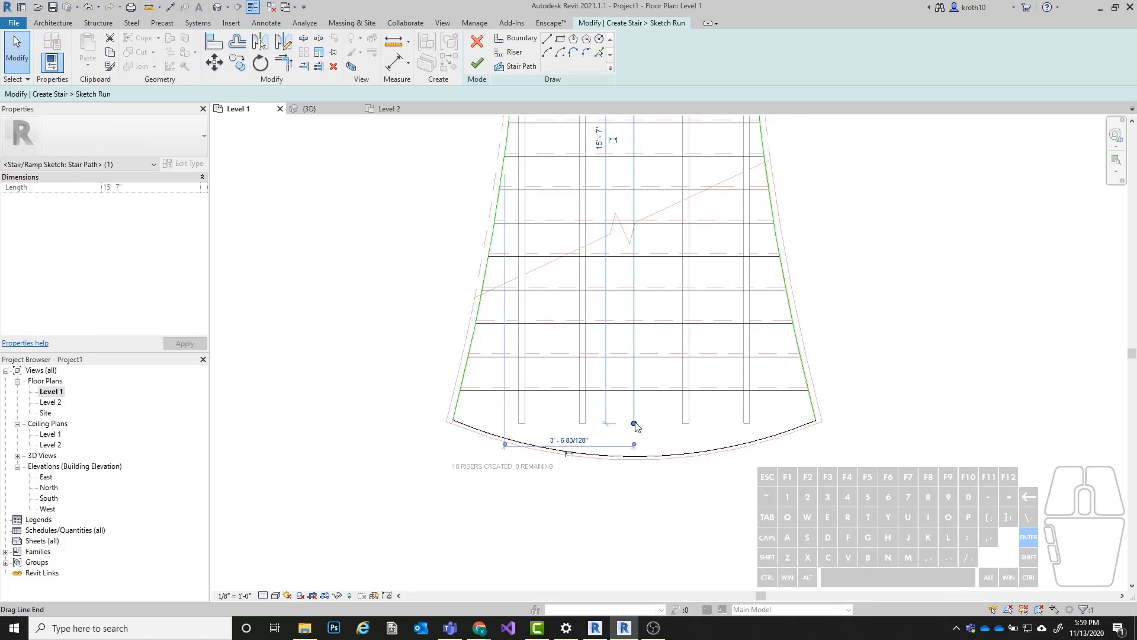
drag(634, 424, 633, 457)
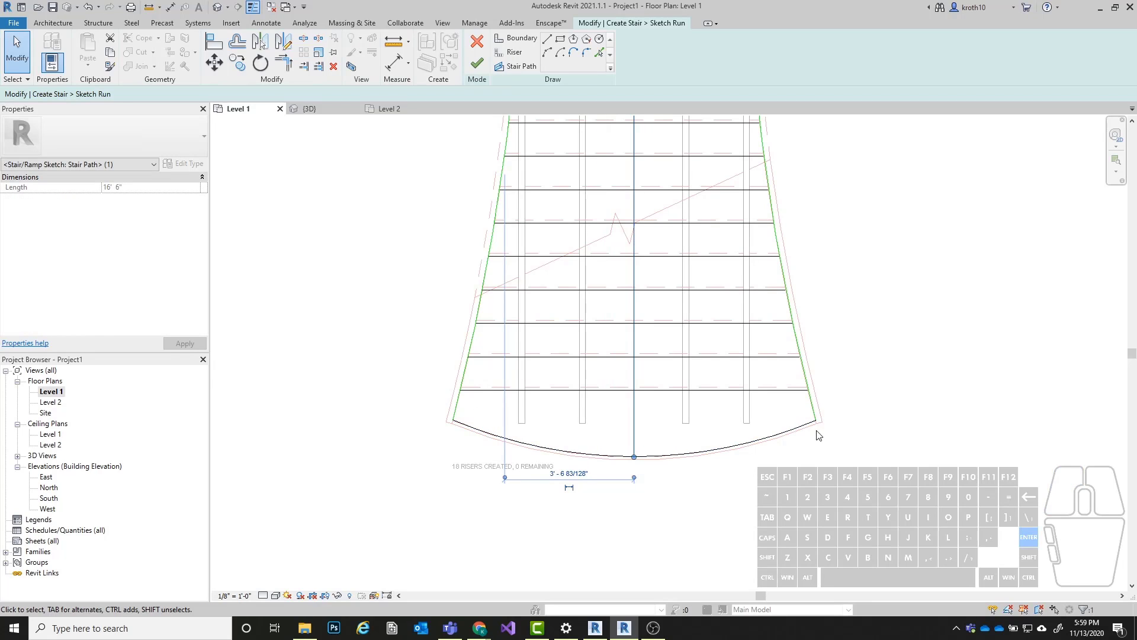
Step: Finish the run sketch and the stair edit
scroll(706, 424, down, 3)
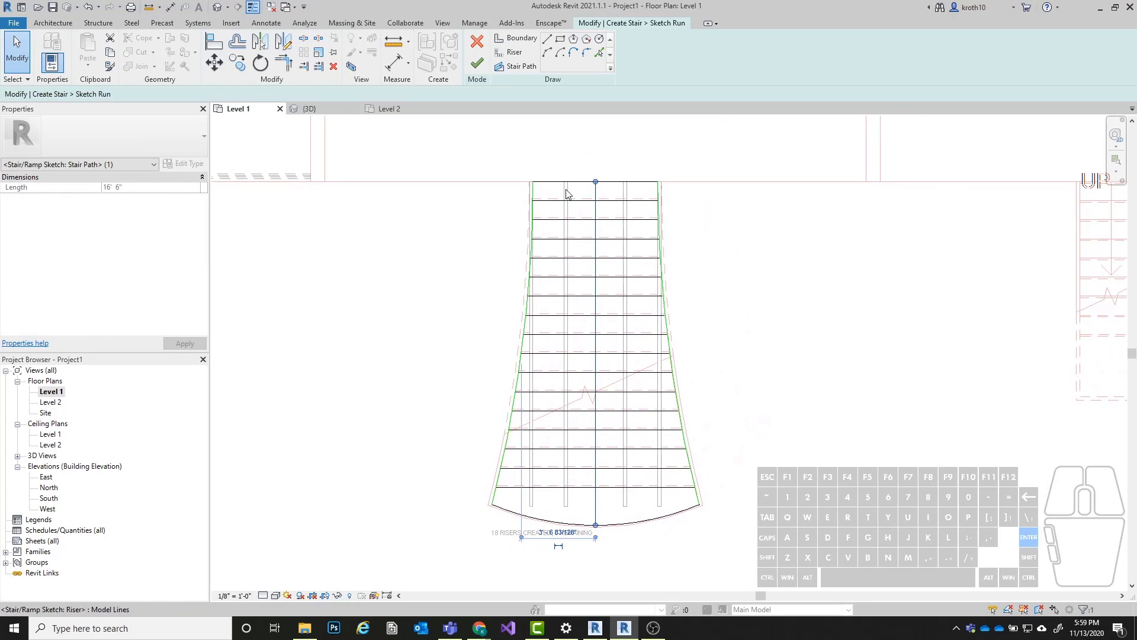
click(580, 151)
click(808, 346)
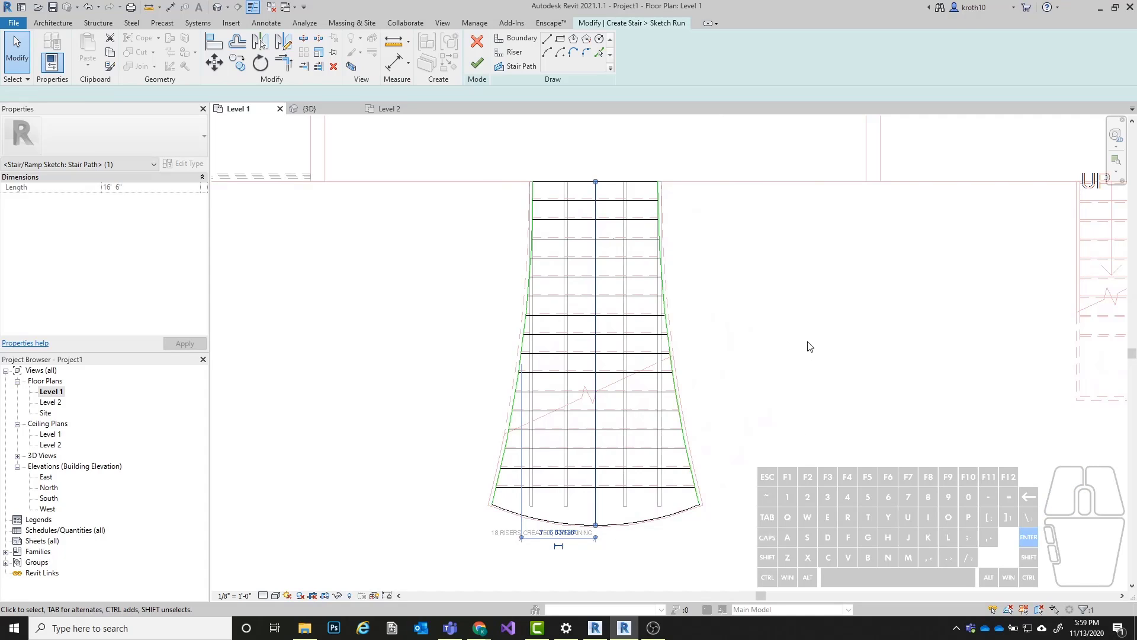
click(477, 64)
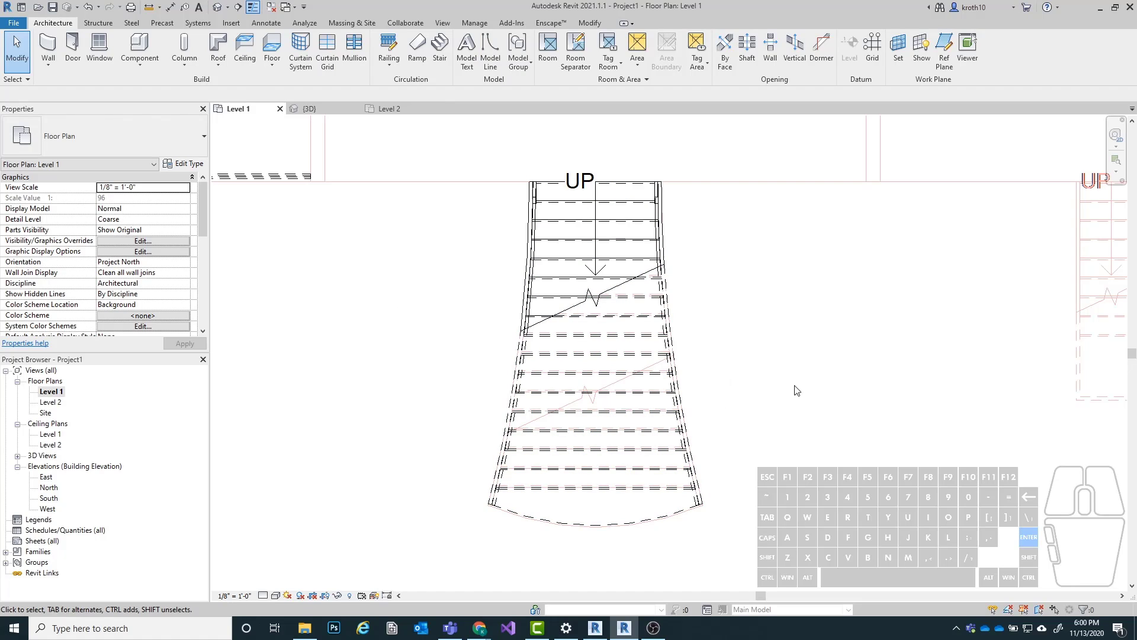
Step: Flip the up direction of the flared stair in the 3D view and finish the stair edit
middle_drag(823, 422, 817, 406)
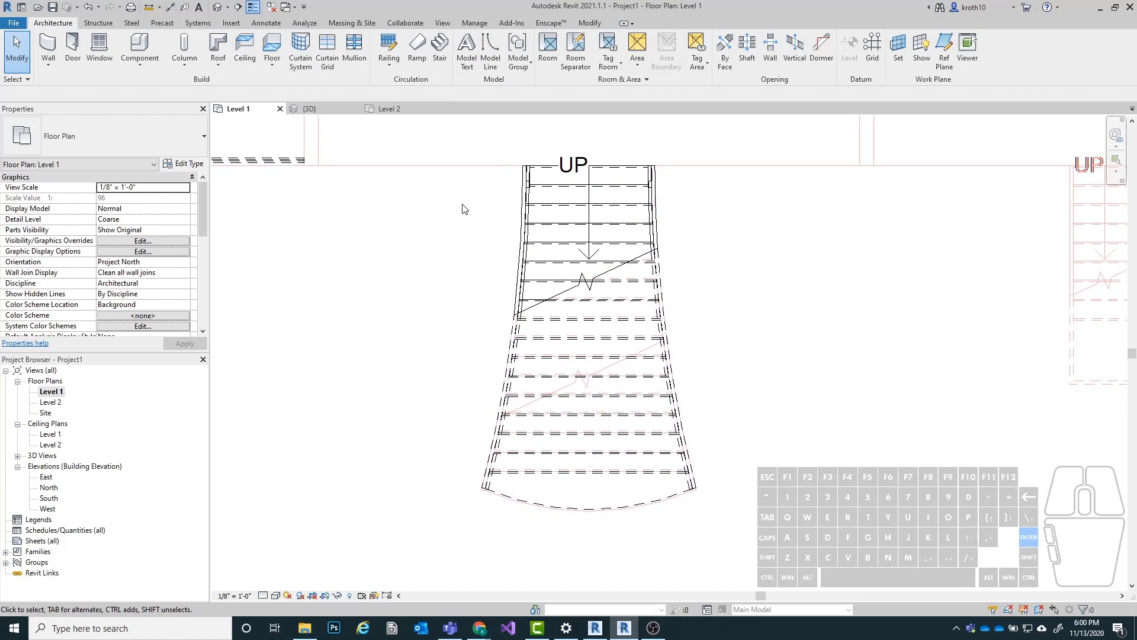
click(217, 7)
scroll(631, 238, down, 3)
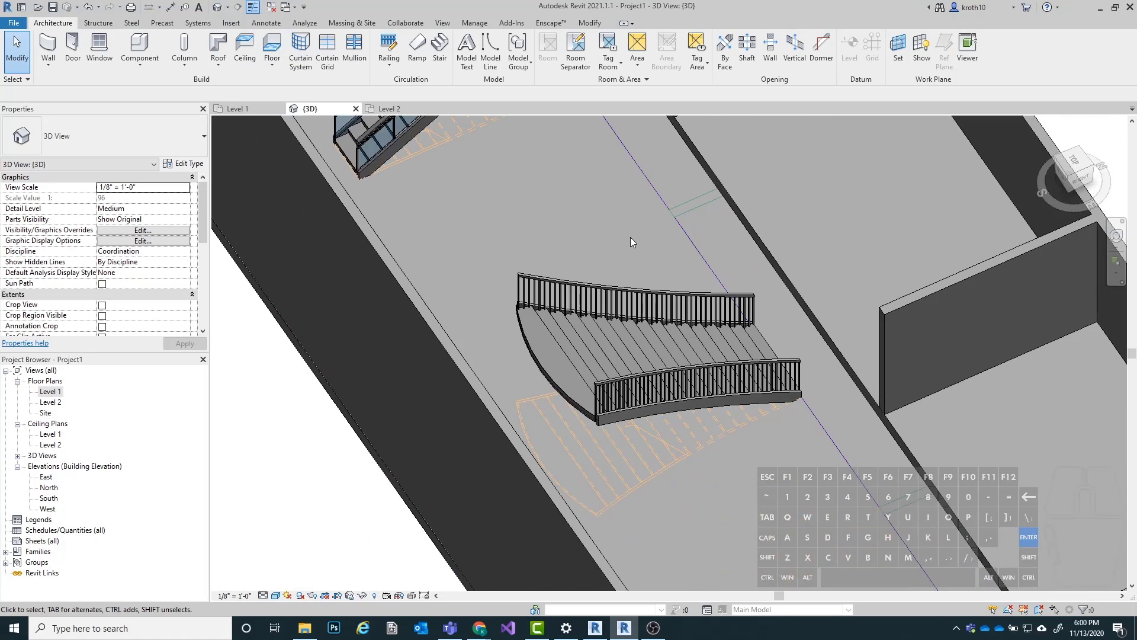
shift+middle_drag(537, 208, 787, 258)
scroll(539, 397, down, 3)
shift+middle_drag(502, 228, 617, 383)
scroll(530, 300, up, 2)
shift+middle_drag(517, 297, 575, 296)
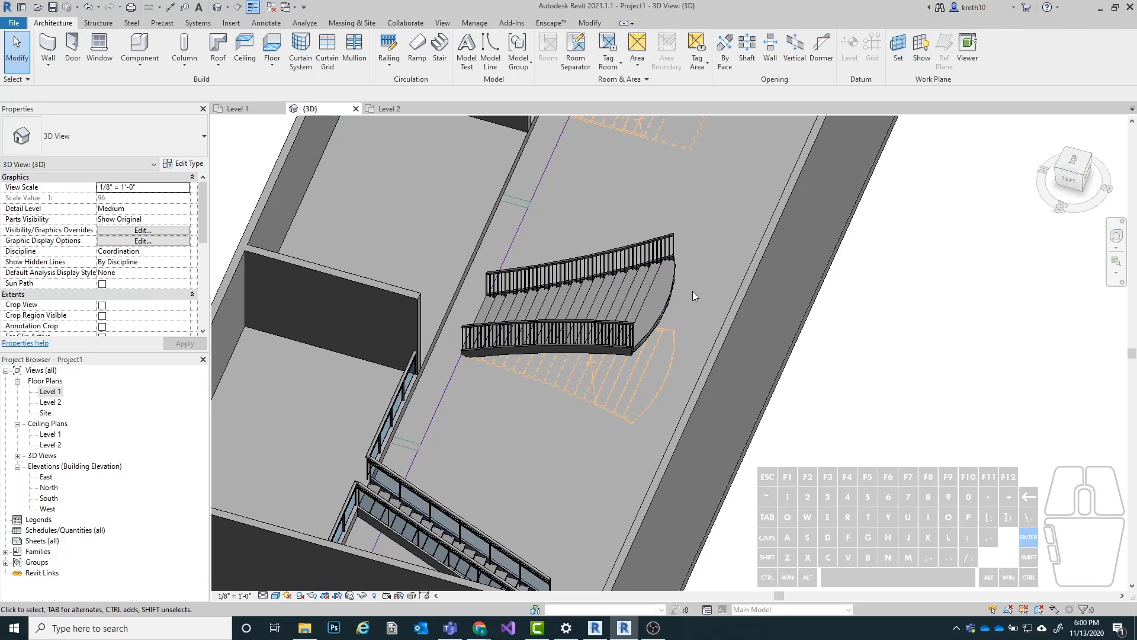
click(666, 297)
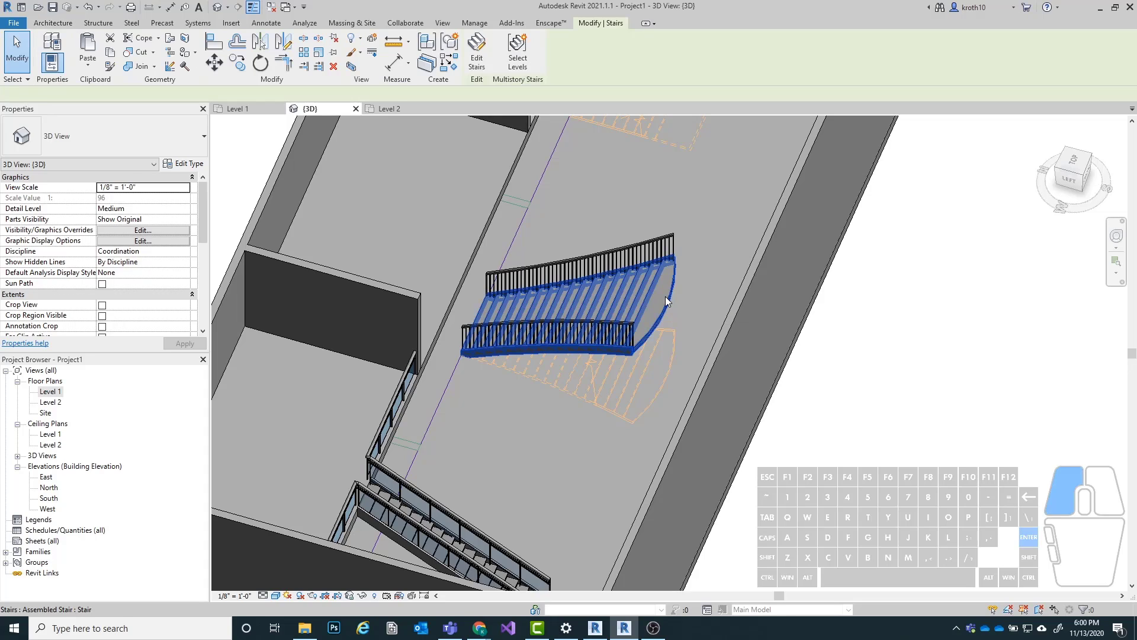
click(477, 54)
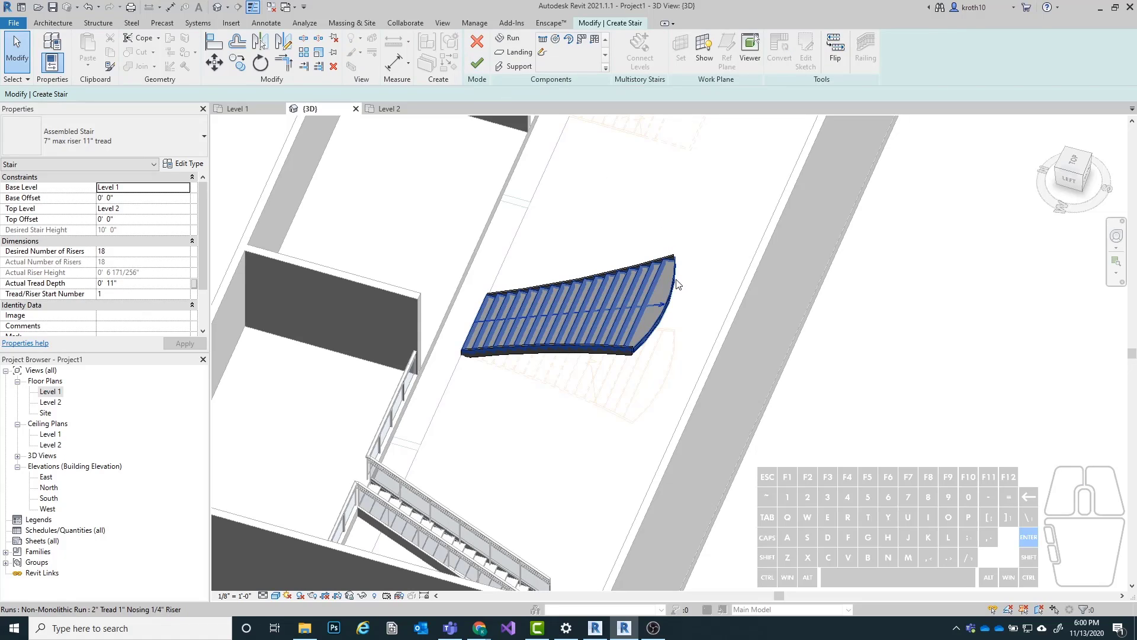
click(835, 48)
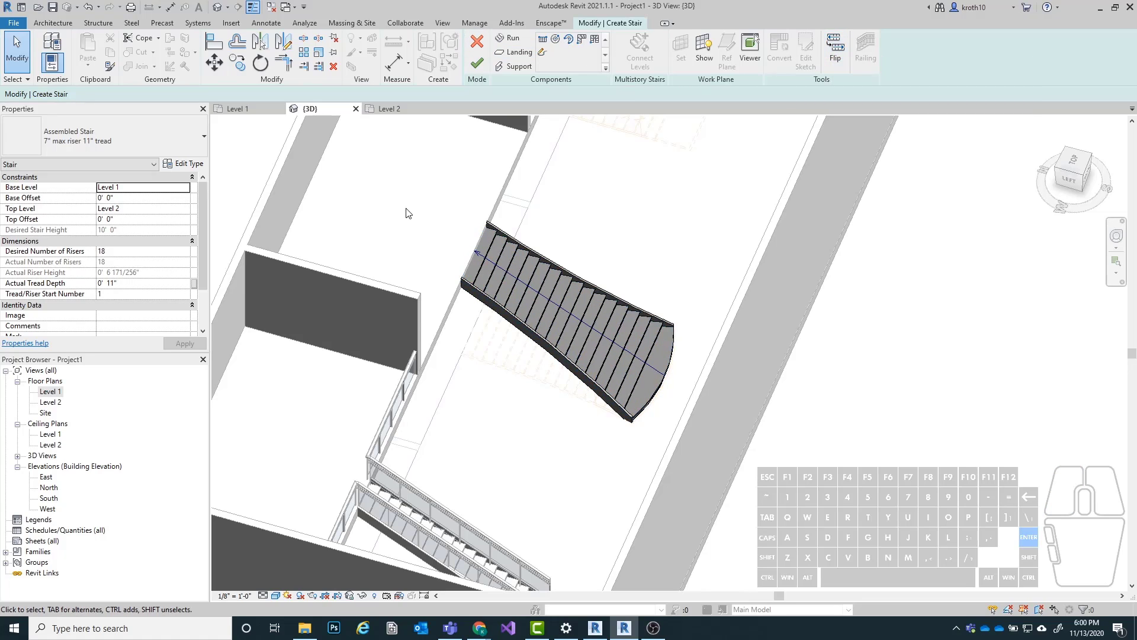
click(477, 63)
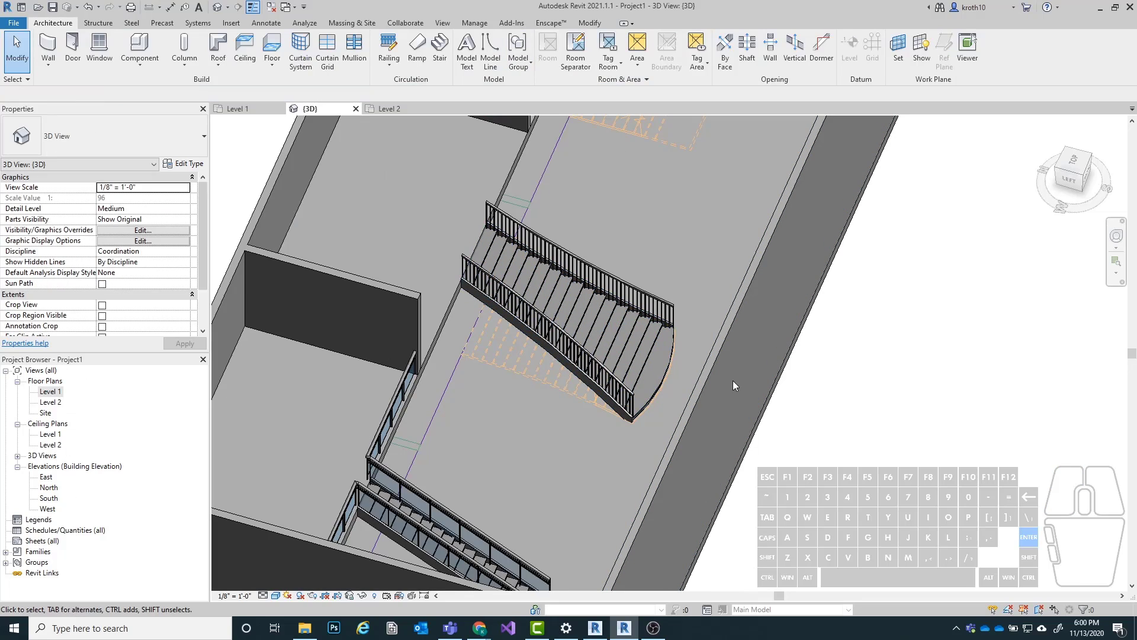
Step: Examine the flipped stair in the Level 1 plan, checking its lower corners and top edge against the underlay
double_click(45, 392)
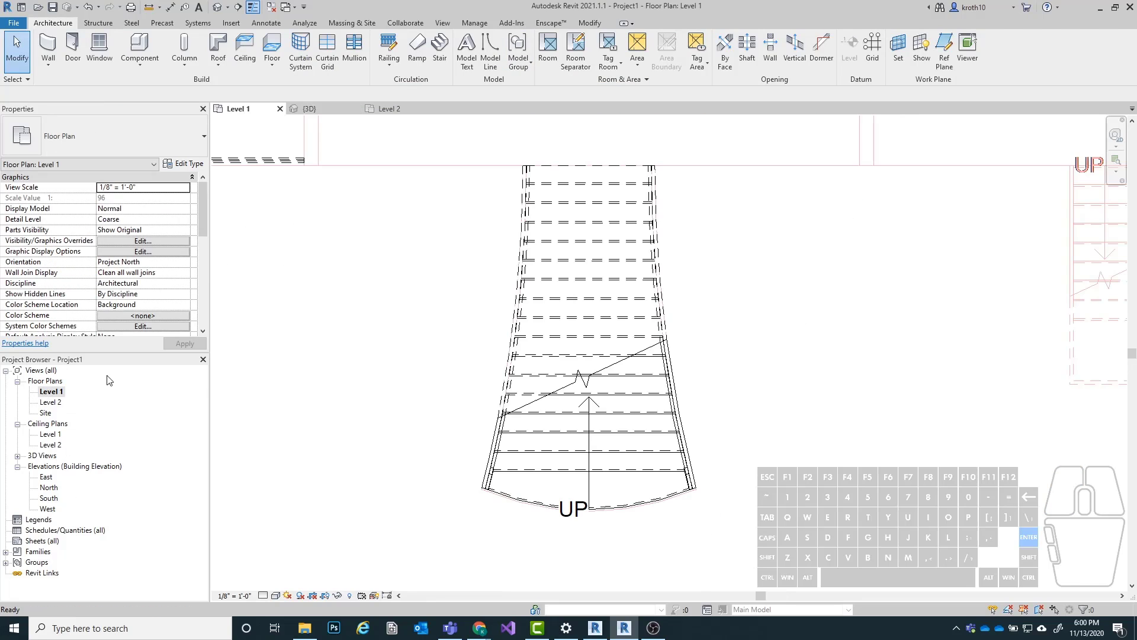
scroll(734, 468, up, 4)
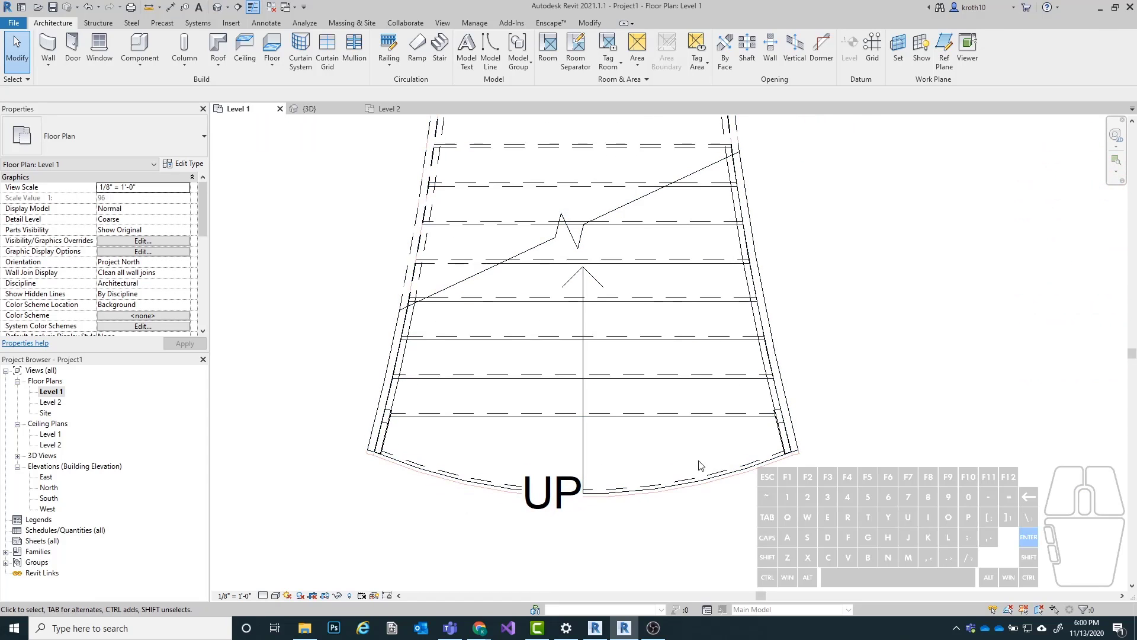
scroll(497, 407, down, 1)
middle_drag(774, 474, 770, 351)
scroll(728, 316, up, 7)
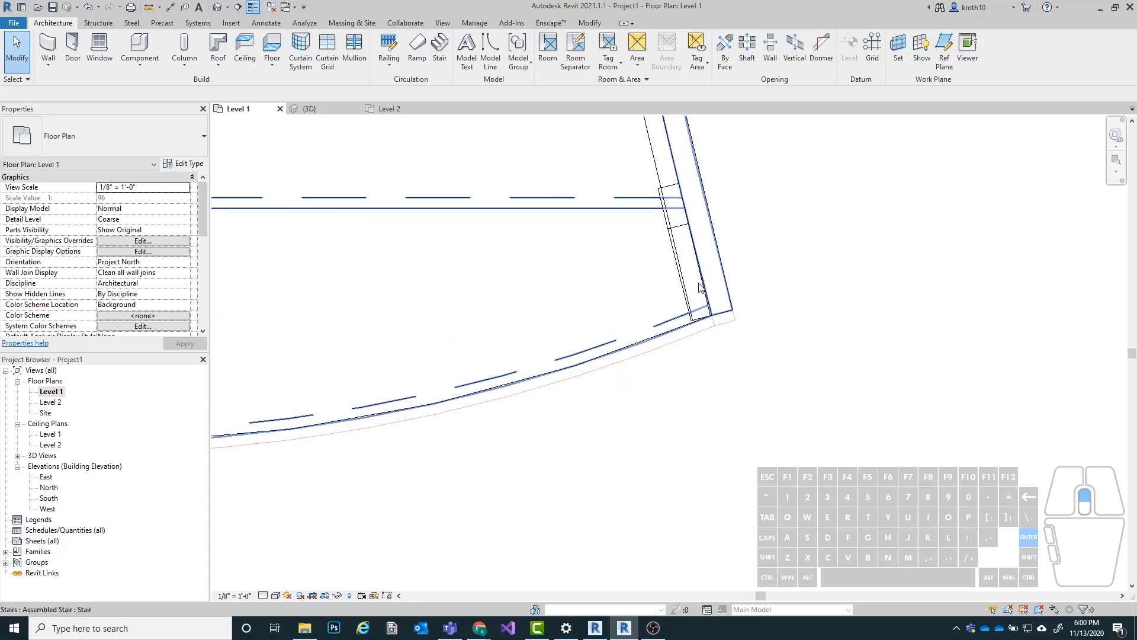
click(715, 317)
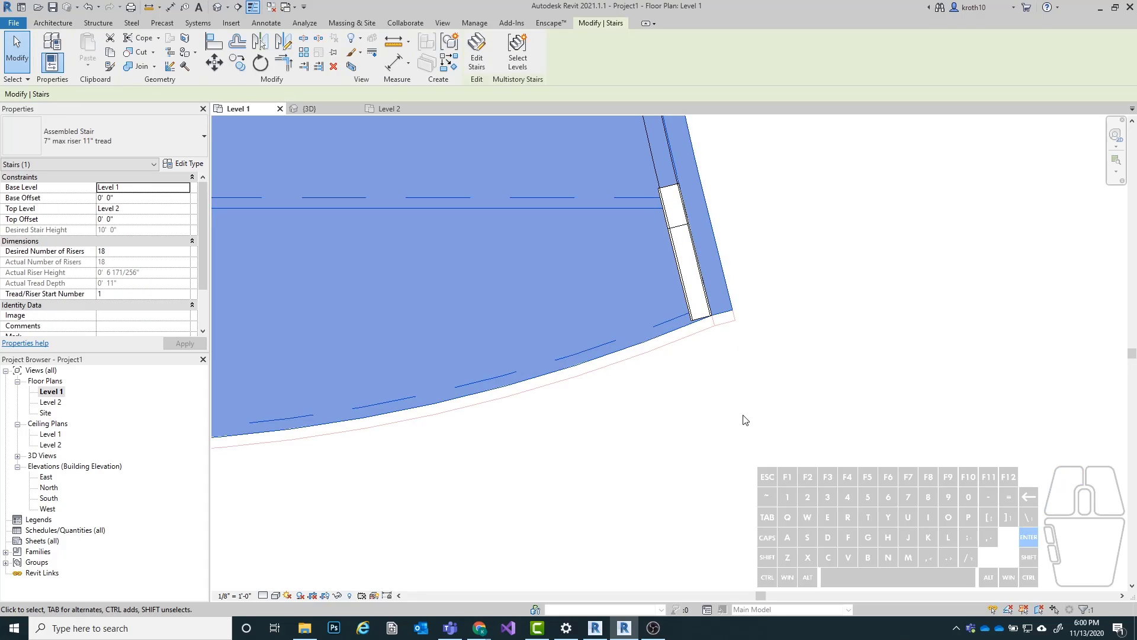
scroll(441, 390, down, 3)
scroll(438, 283, up, 4)
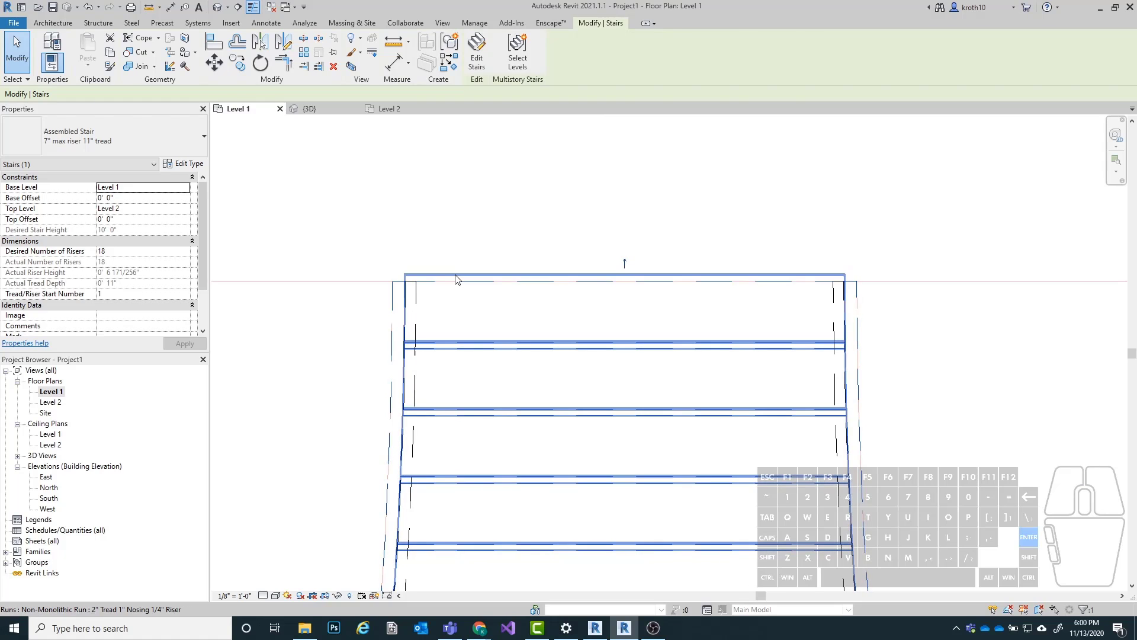
scroll(626, 220, down, 13)
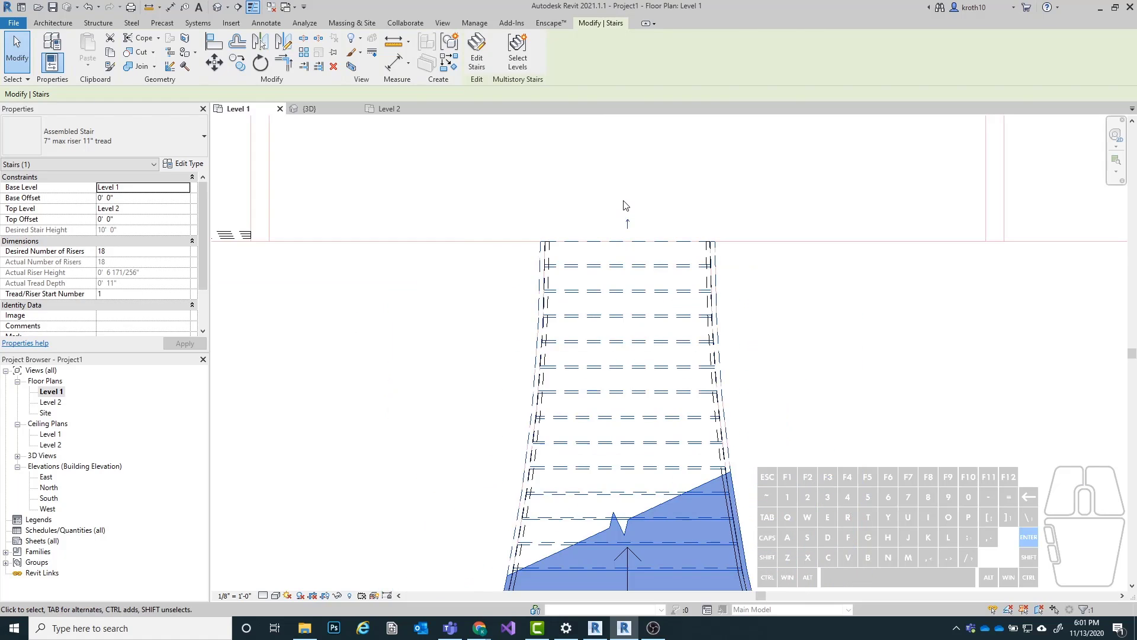
scroll(617, 434, up, 7)
click(611, 429)
scroll(476, 368, up, 1)
scroll(476, 368, up, 2)
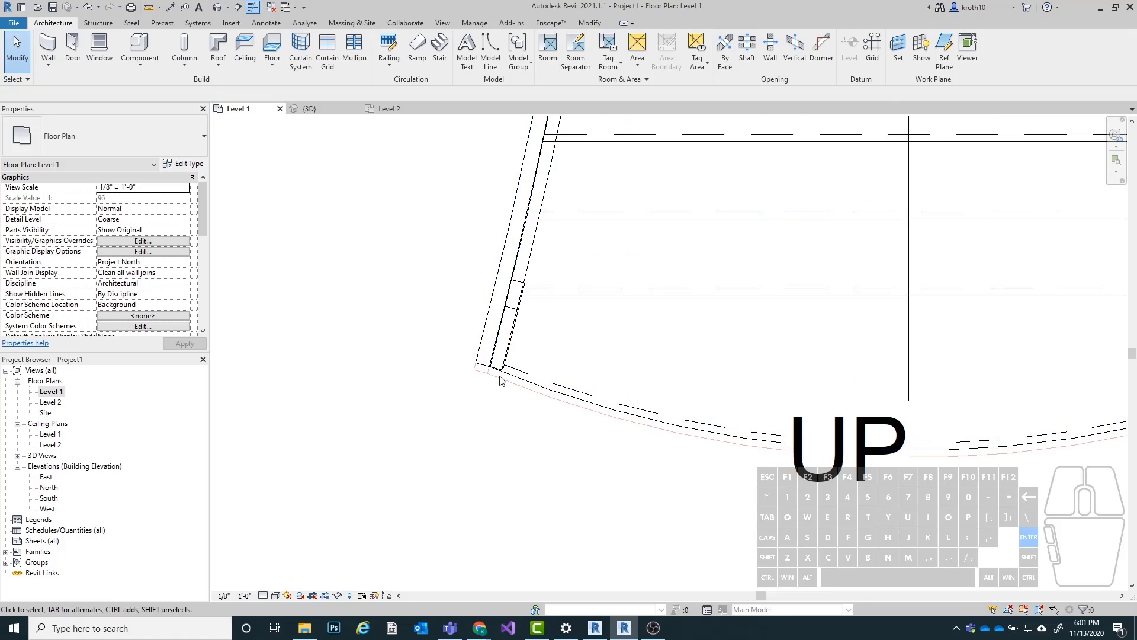
scroll(480, 388, down, 2)
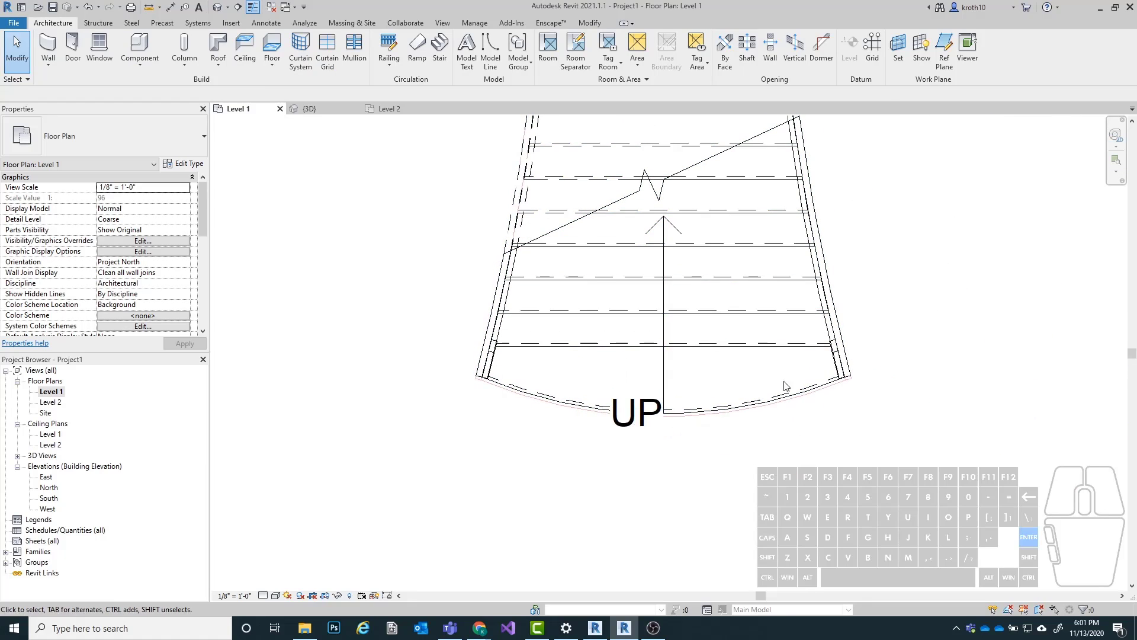
scroll(673, 428, down, 3)
scroll(705, 318, up, 2)
scroll(543, 427, down, 3)
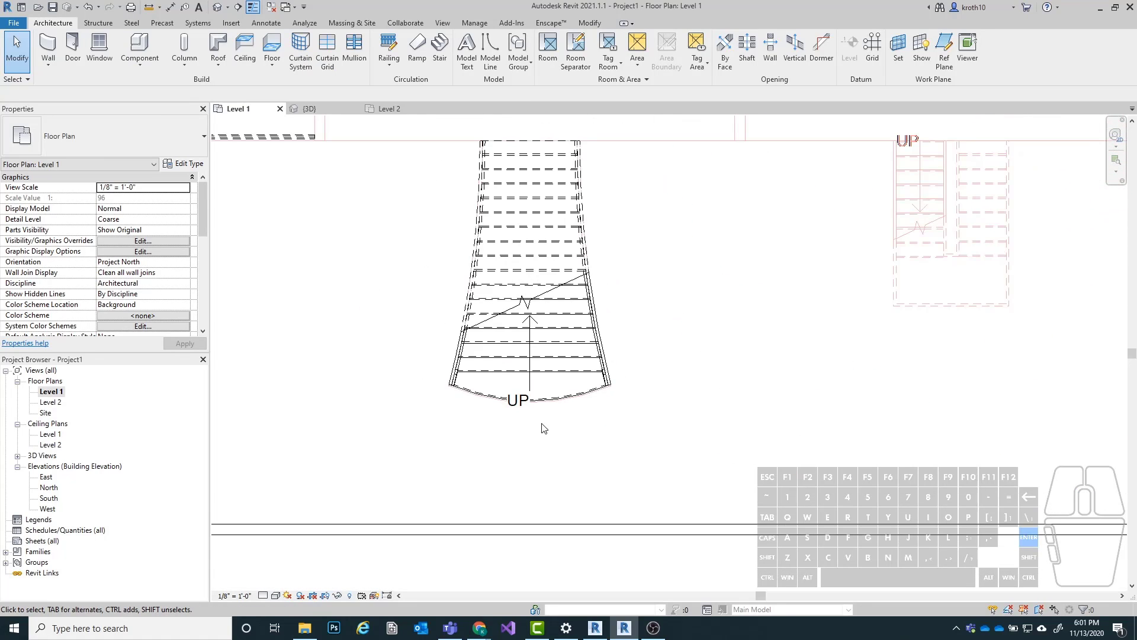
Step: Inspect the flared stair in the 3D view, including its top treads, railings and overall shape
click(217, 8)
scroll(563, 357, up, 1)
scroll(489, 255, up, 5)
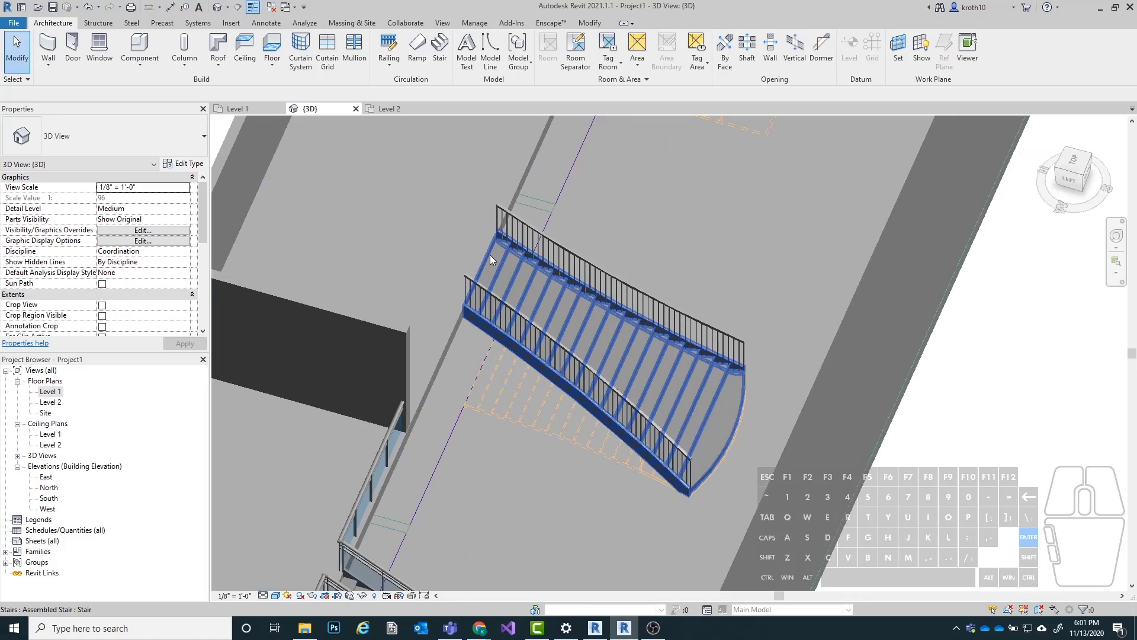
shift+middle_drag(542, 277, 726, 344)
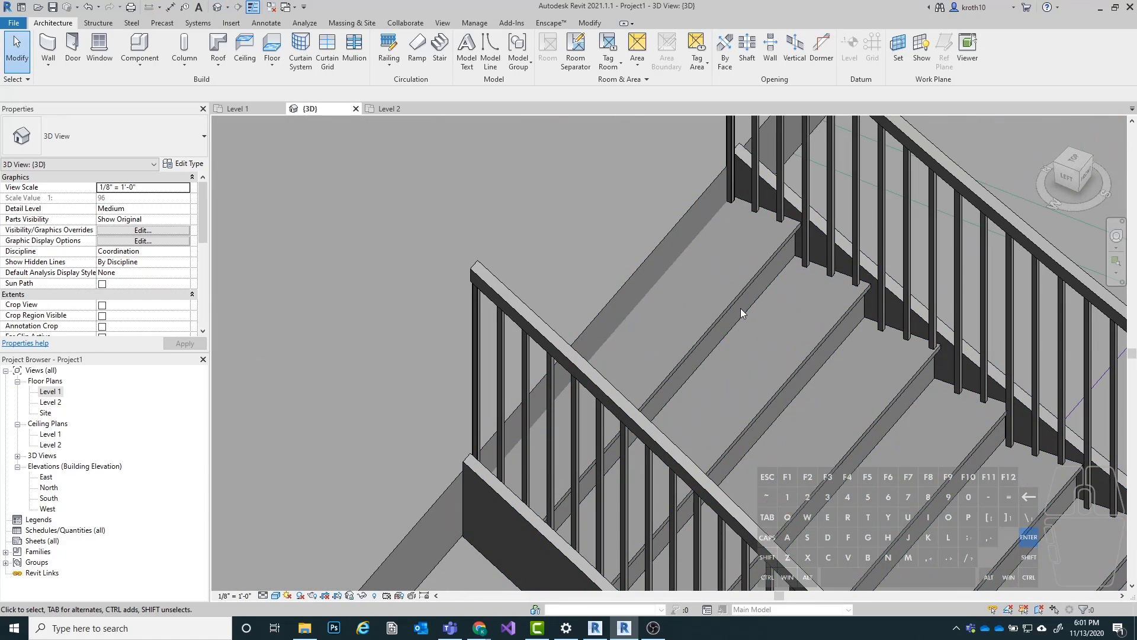
shift+middle_drag(734, 302, 581, 406)
scroll(581, 407, down, 6)
scroll(549, 446, up, 3)
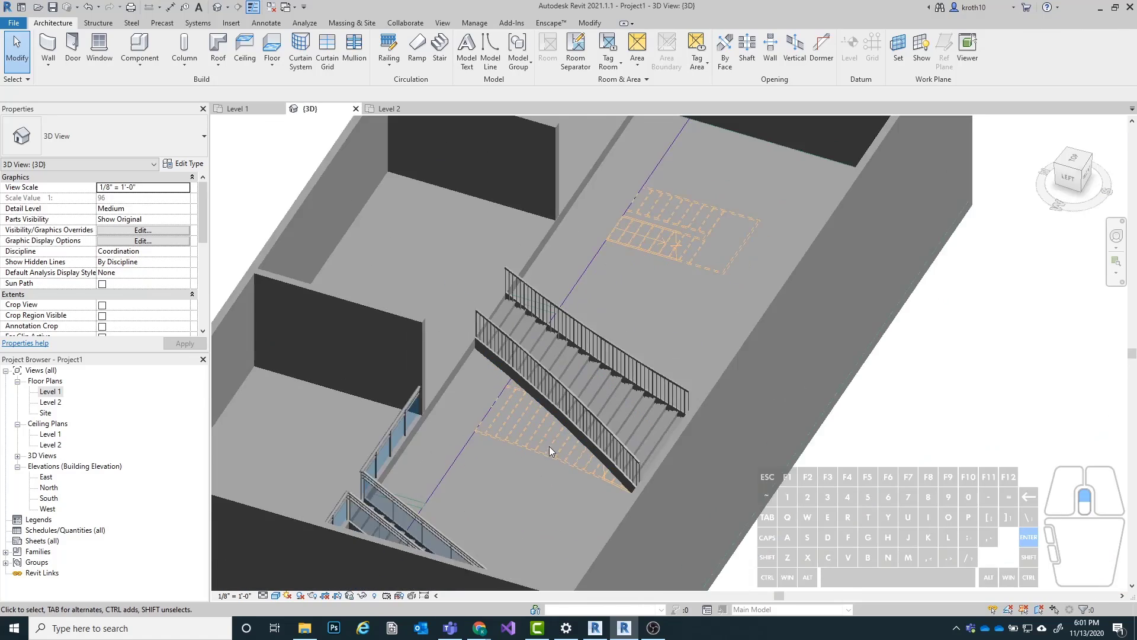
shift+middle_drag(549, 447, 424, 337)
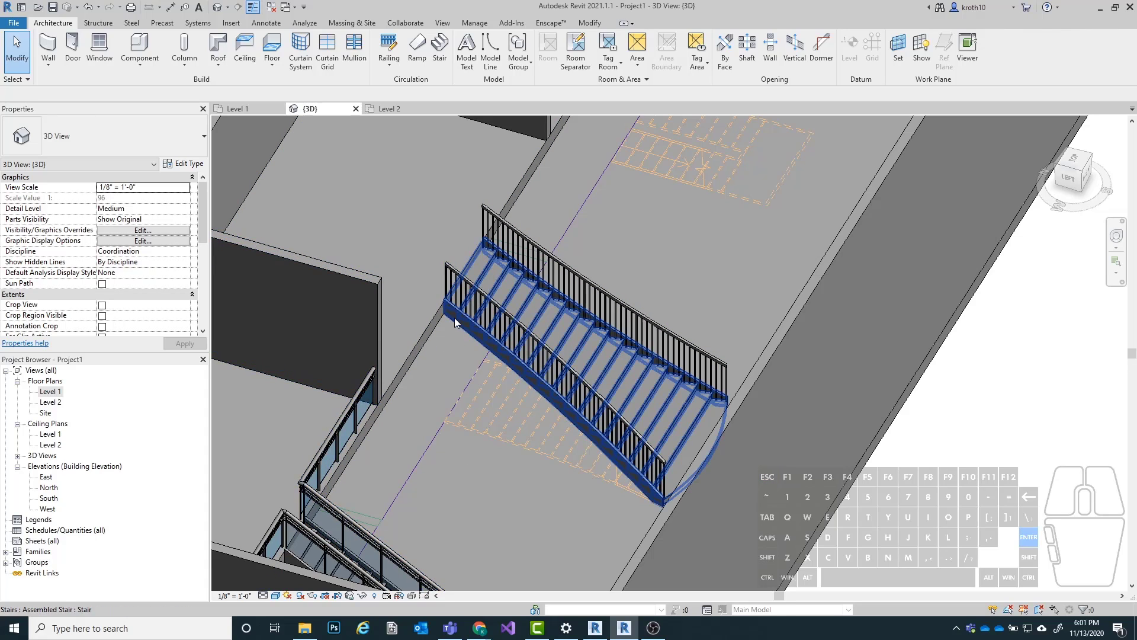
Step: Match both railings of the flared stair to the Glass Panel - Bottom Fill type of the straight stair's railing
key(a)
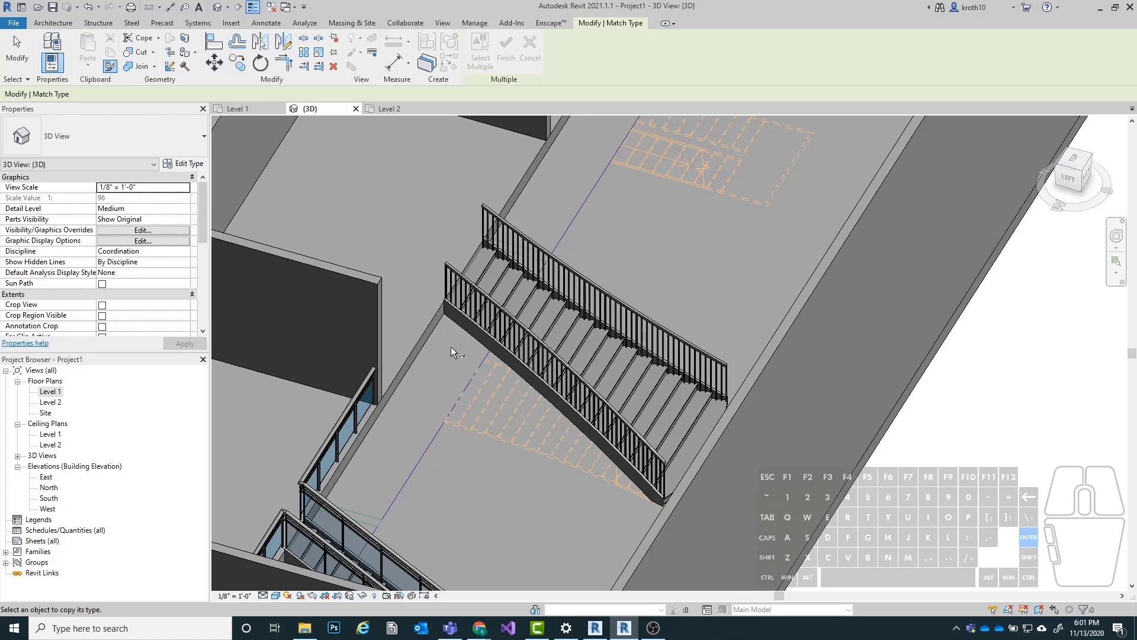
click(343, 414)
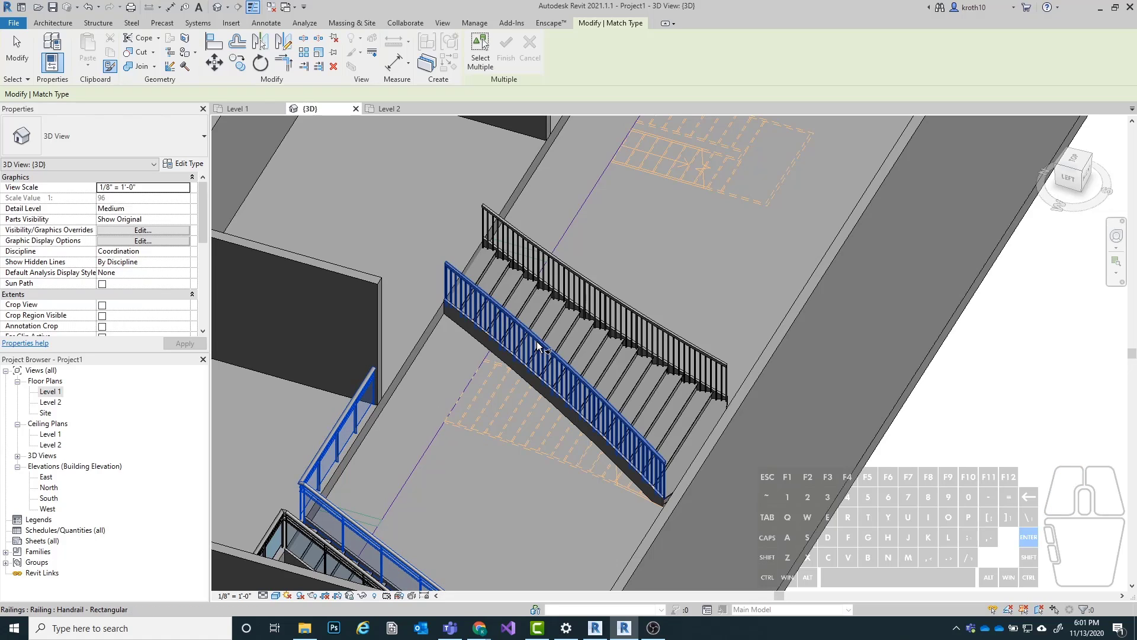
click(520, 332)
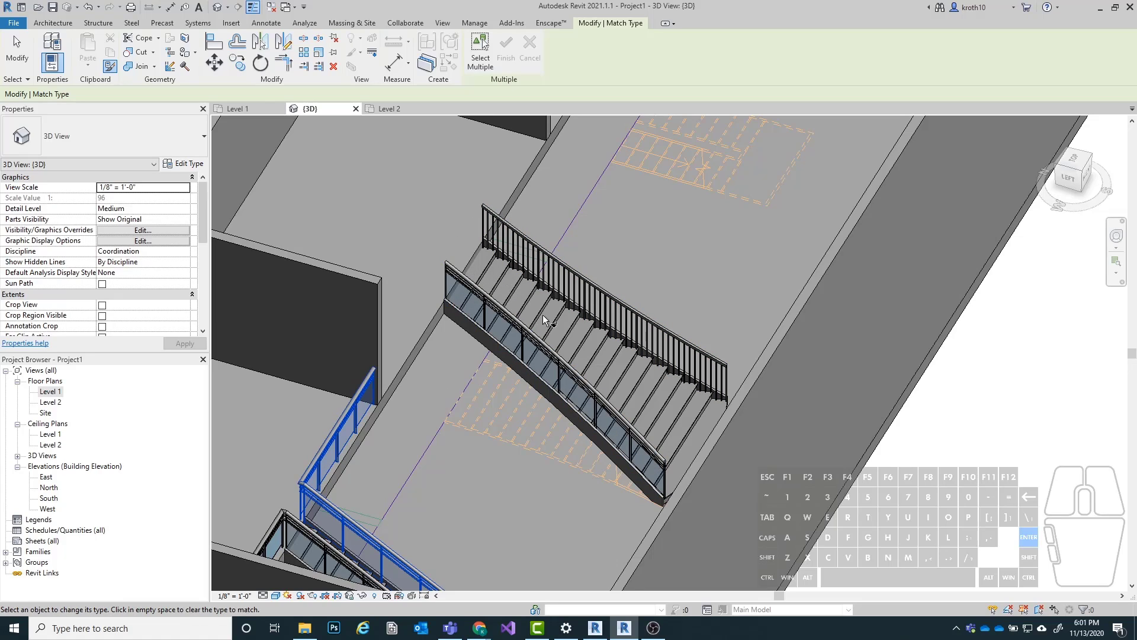
click(595, 290)
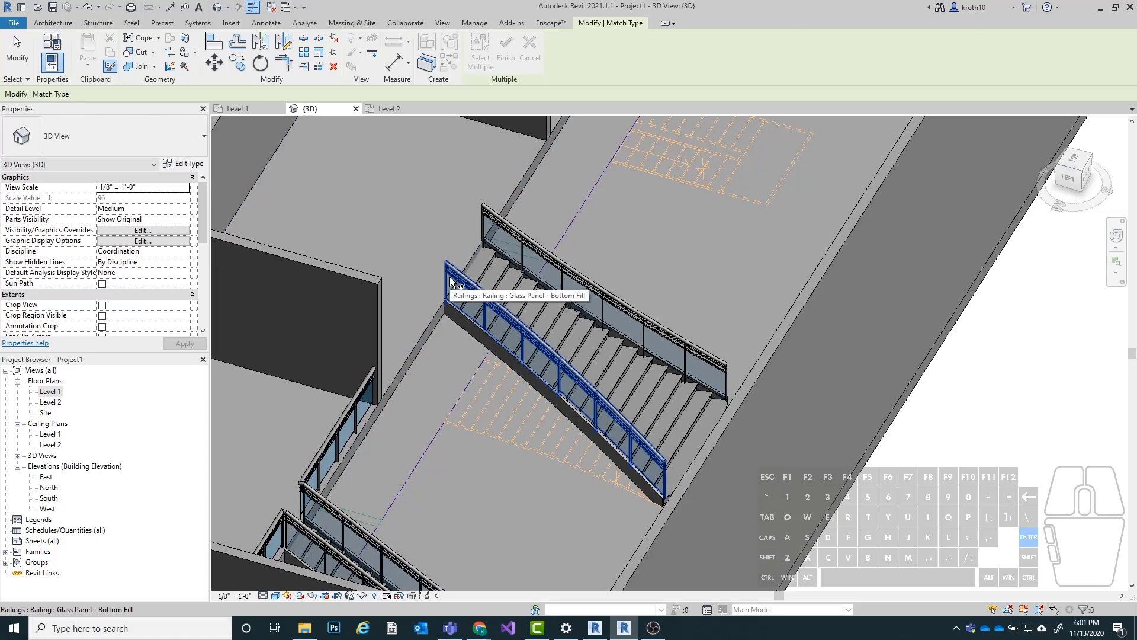
key(Escape)
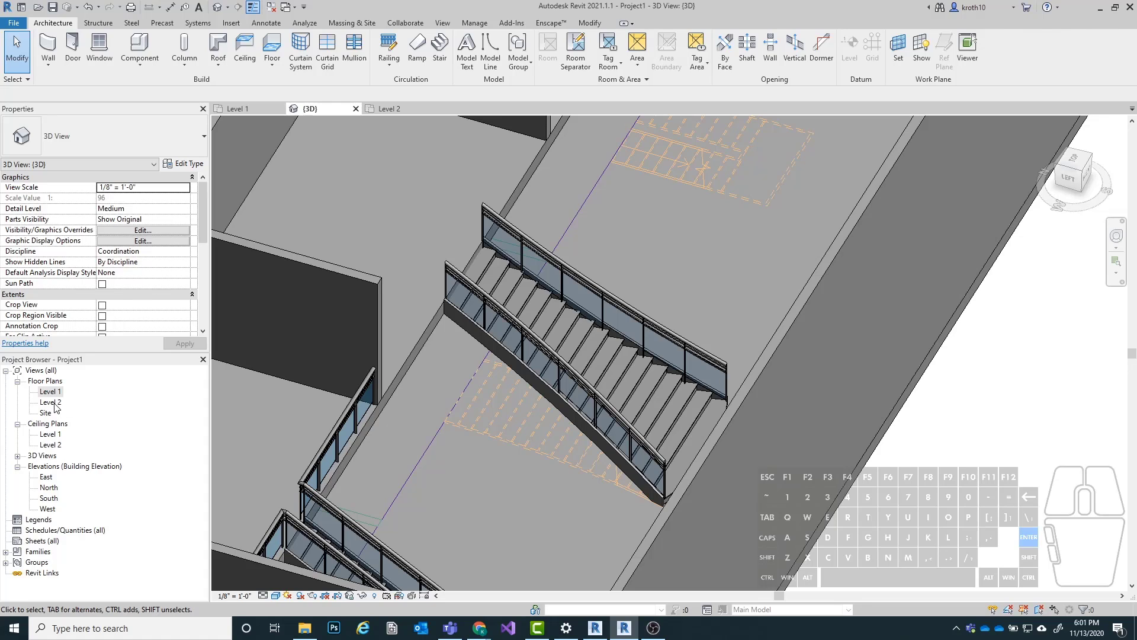
Step: In the Level 2 plan, edit the flared stair's left railing path and add a straight segment extending about 2 inches past the top riser
double_click(51, 402)
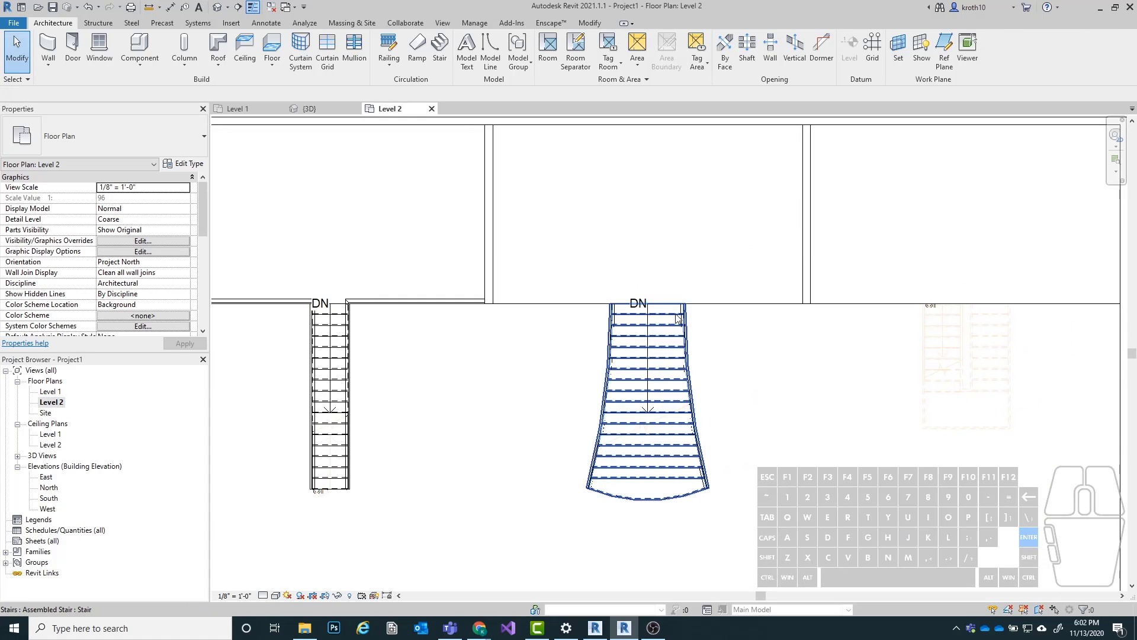
scroll(651, 300, up, 6)
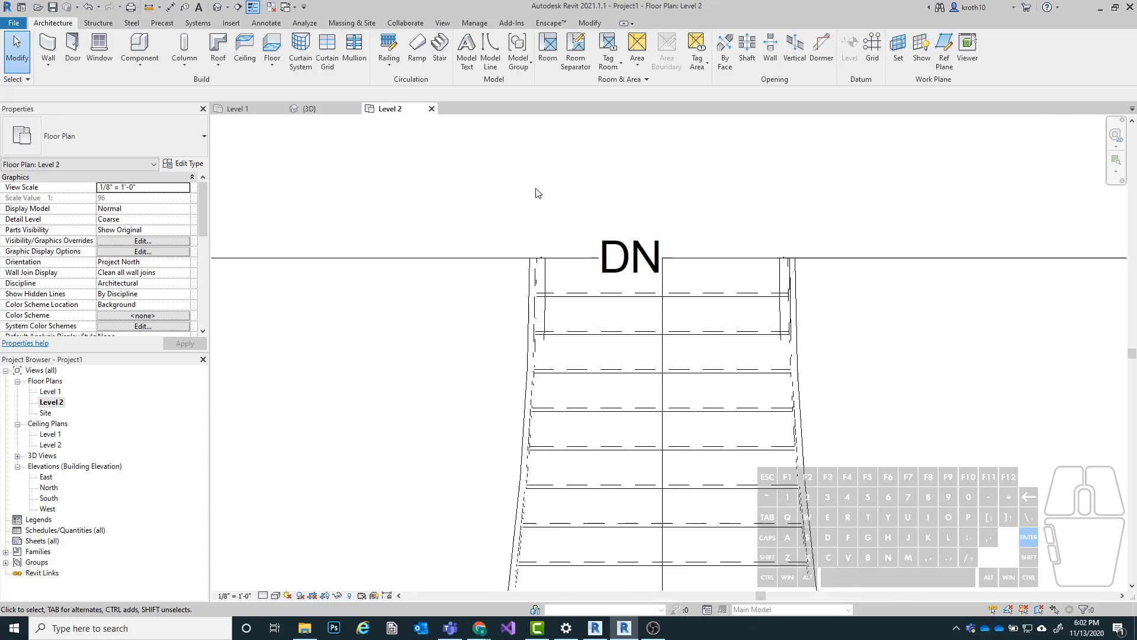
scroll(537, 194, up, 1)
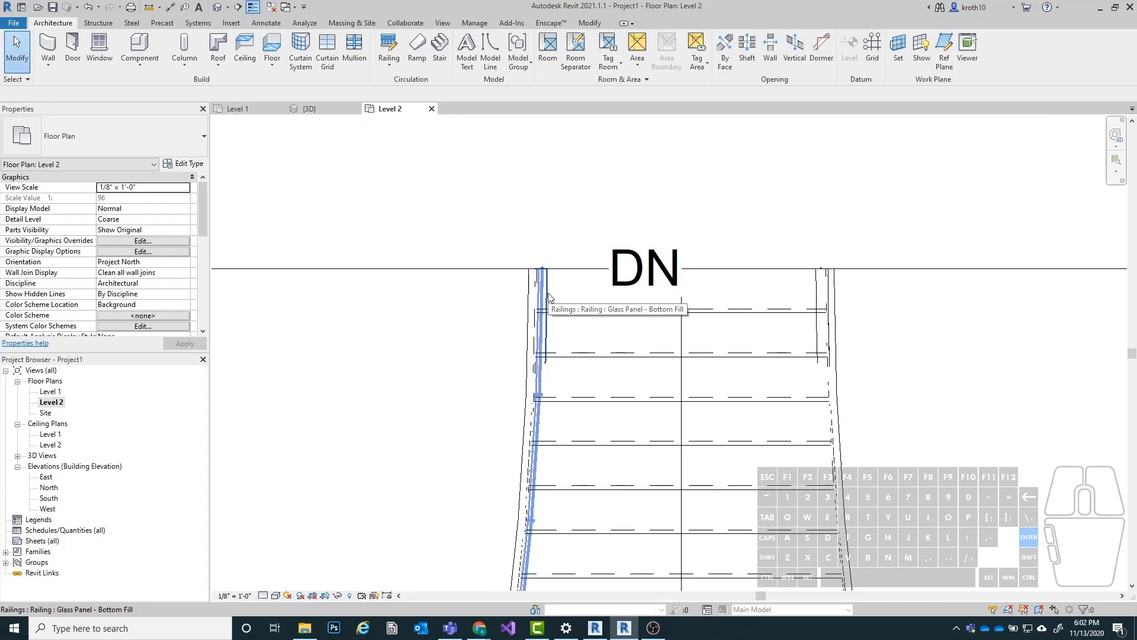
click(548, 295)
scroll(546, 270, down, 1)
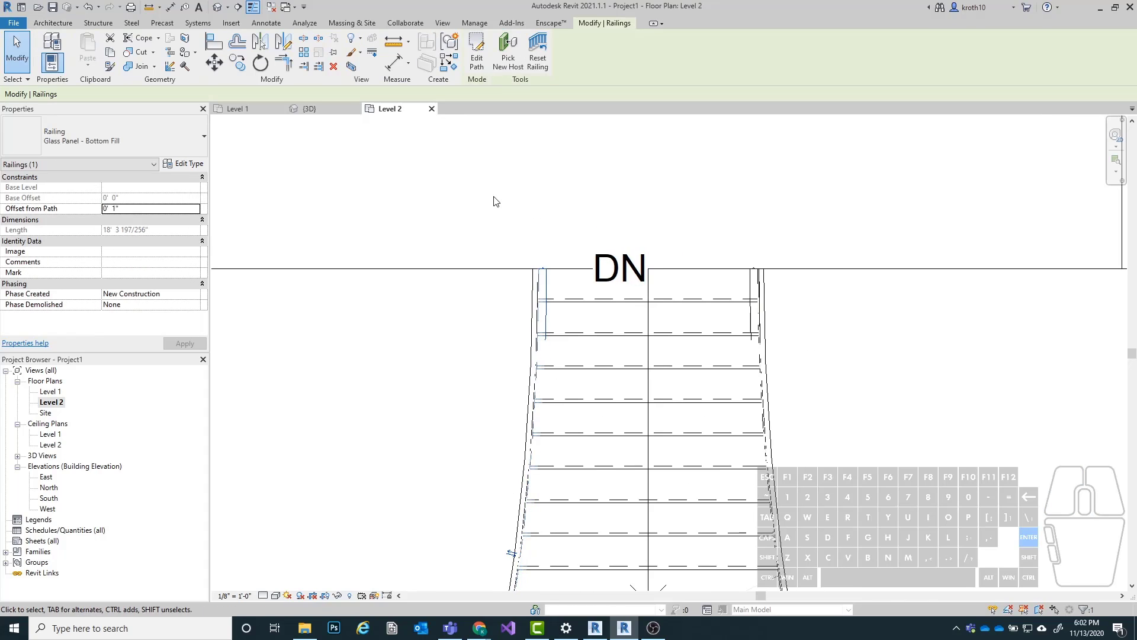
click(480, 53)
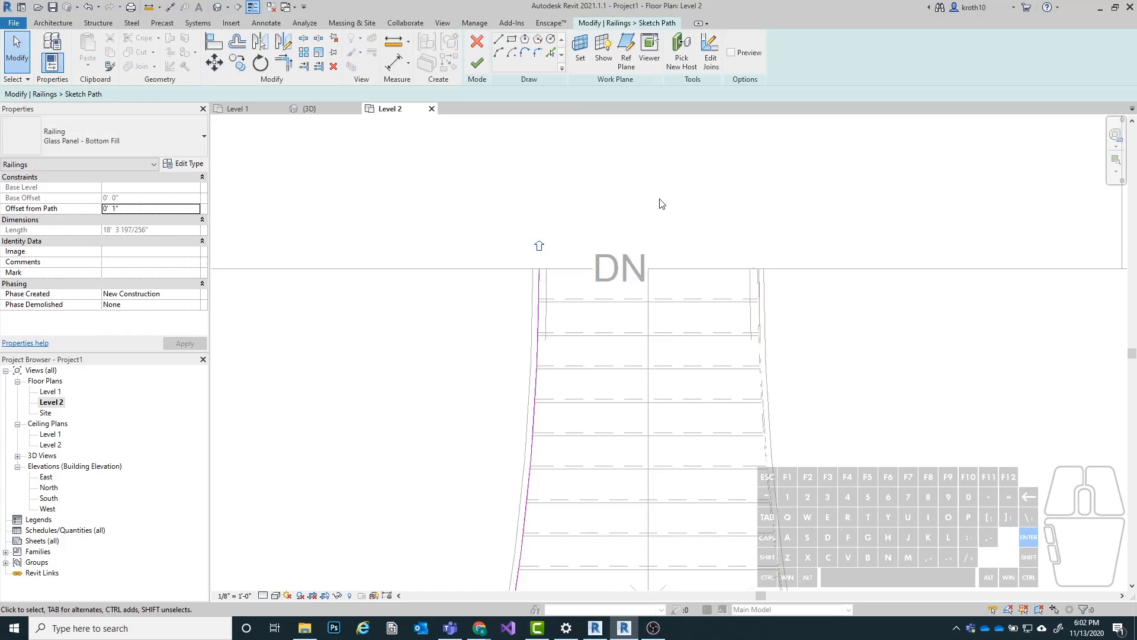
scroll(559, 211, up, 2)
click(498, 39)
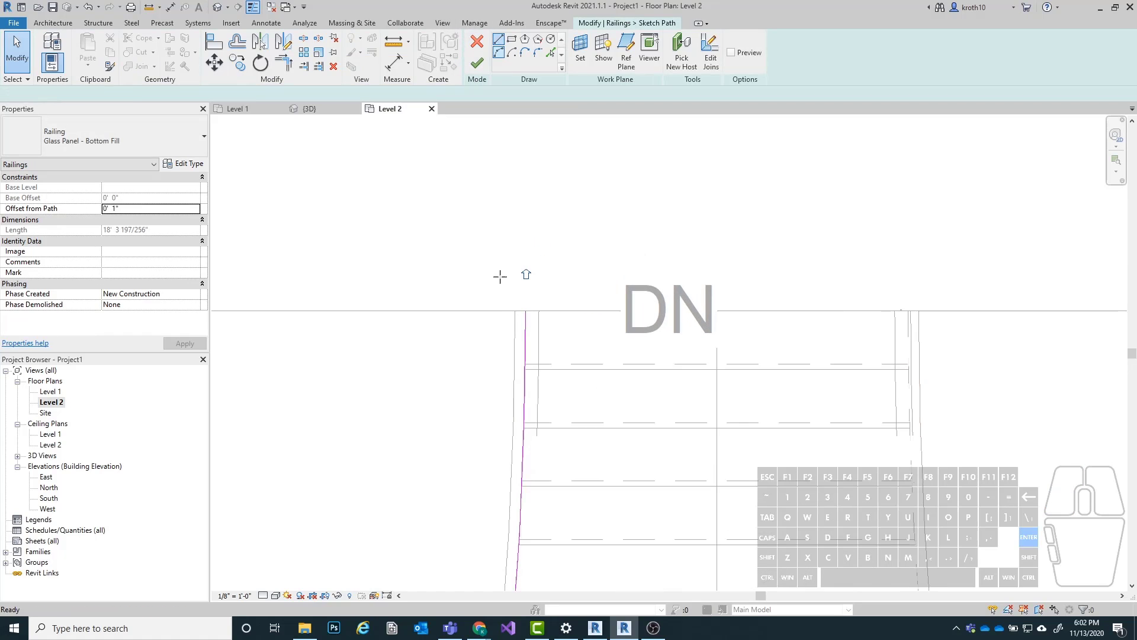
click(530, 312)
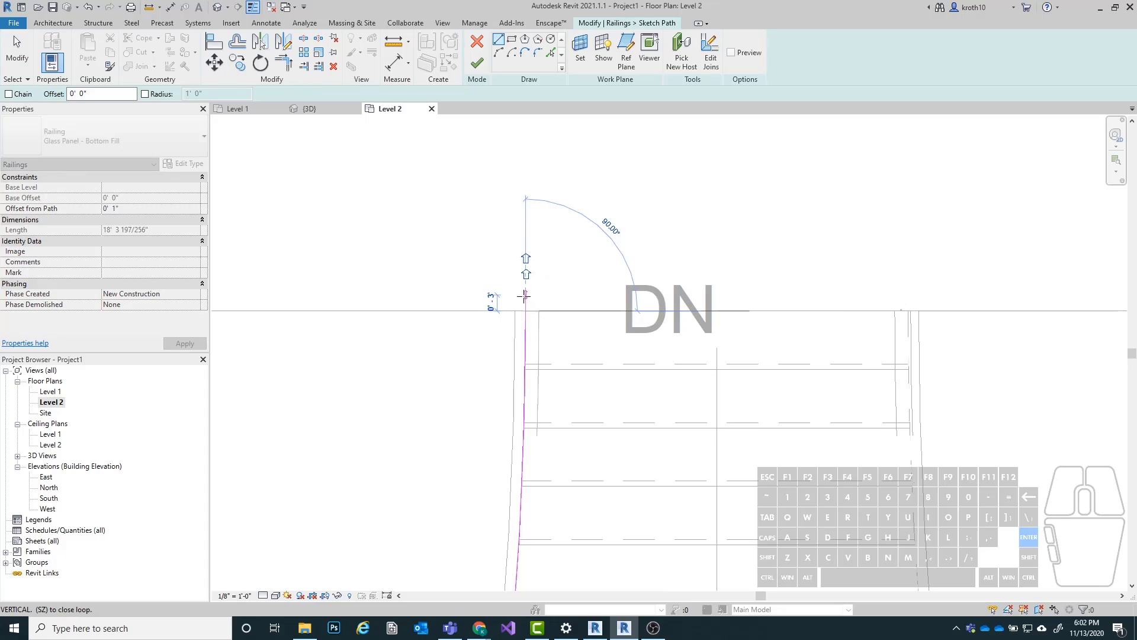
click(525, 295)
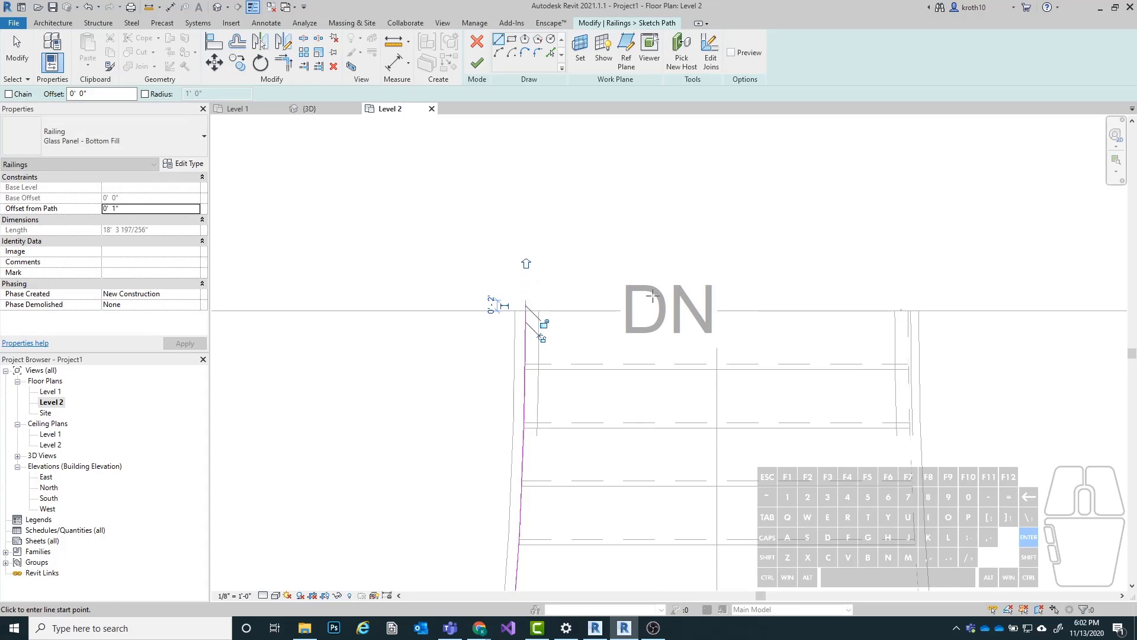
Step: Continue the left railing path with a 10' horizontal line along the floor edge to the partition wall's face and finish the path sketch
scroll(693, 284, down, 2)
scroll(693, 284, down, 1)
scroll(454, 241, up, 2)
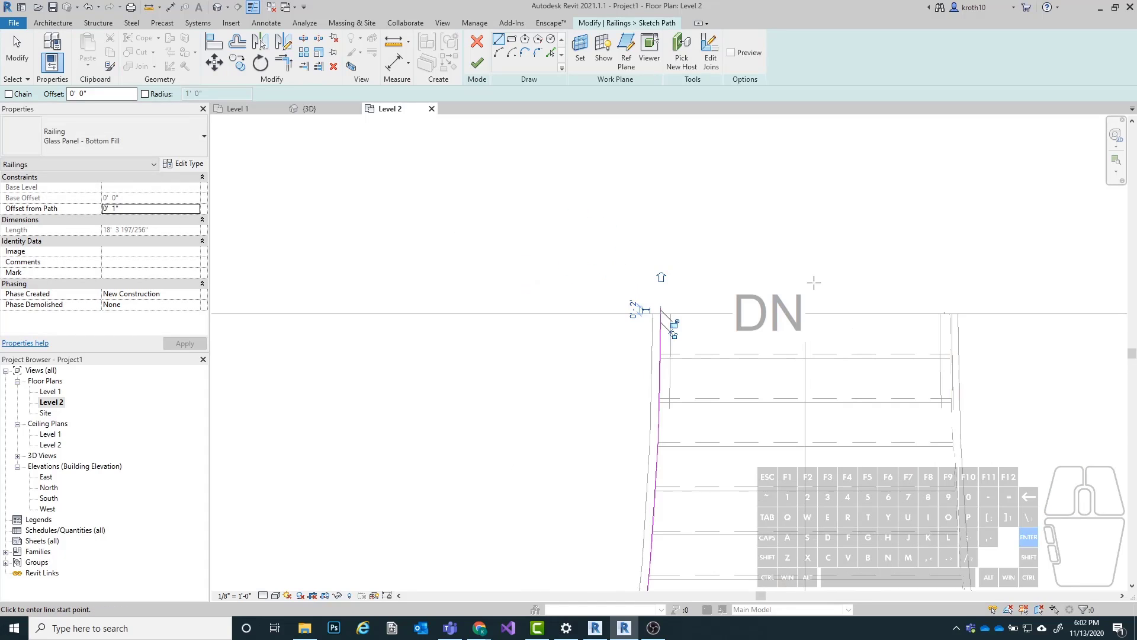
click(660, 306)
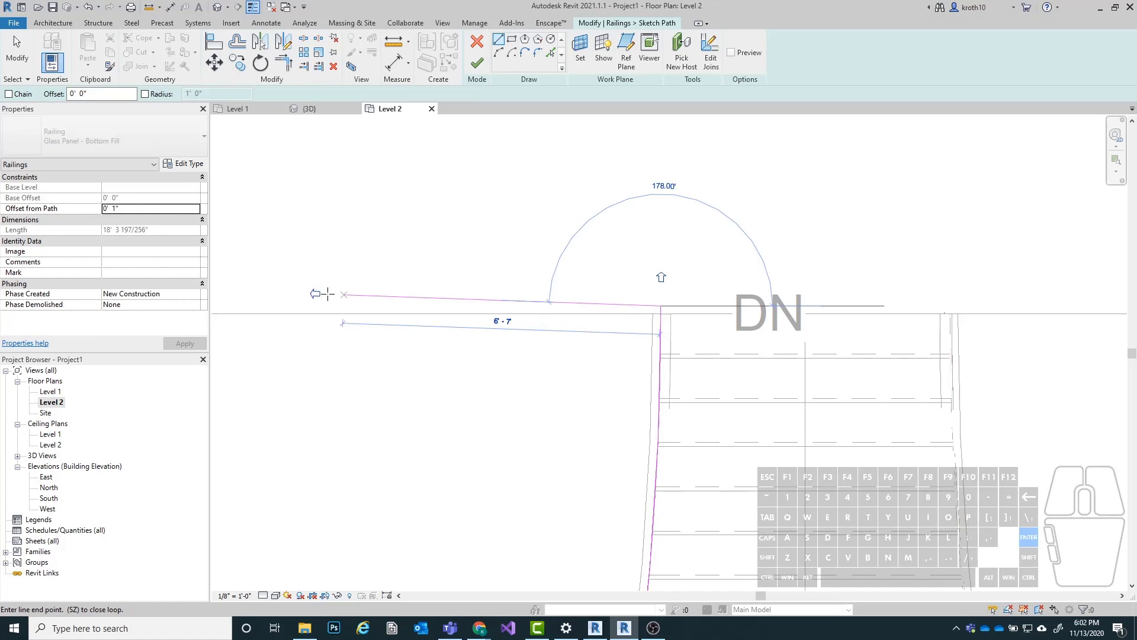
scroll(941, 309, down, 2)
scroll(496, 309, up, 1)
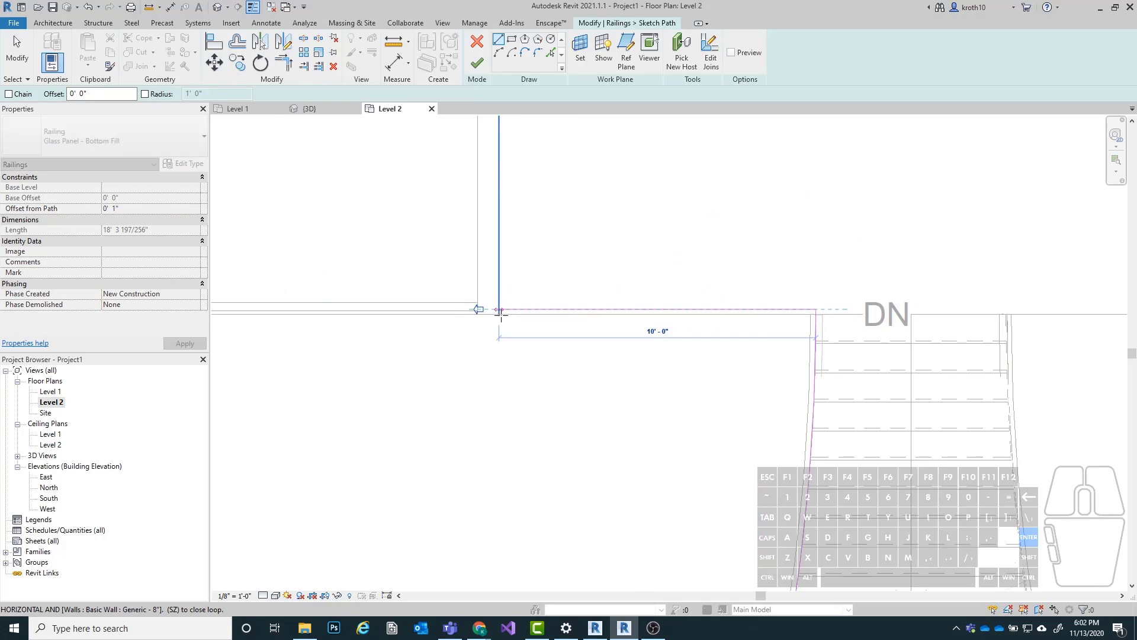
click(497, 309)
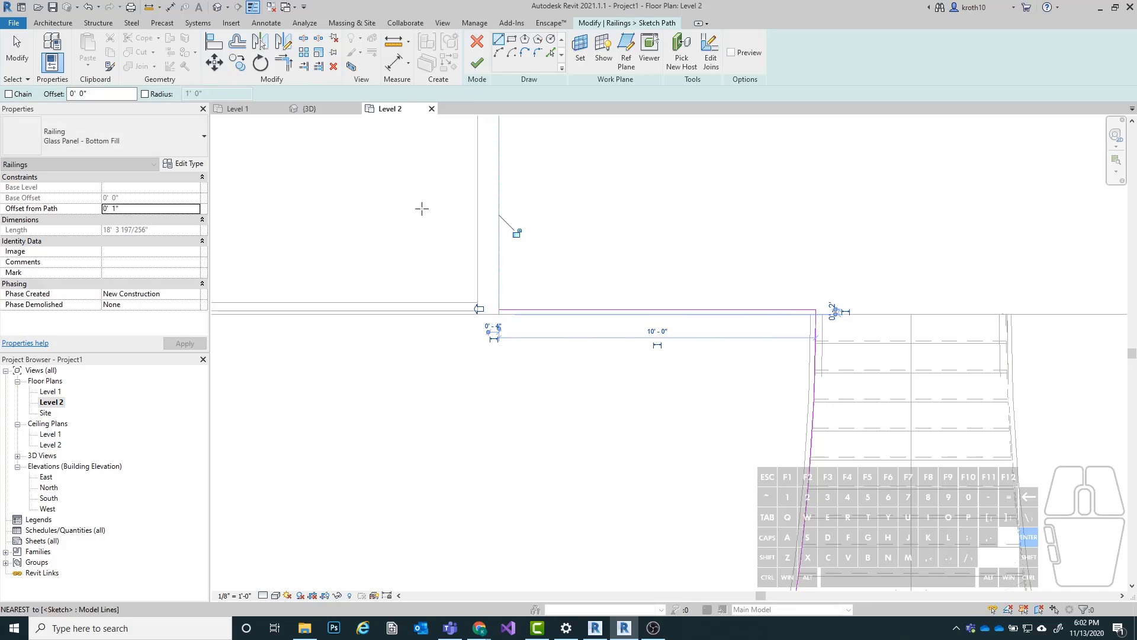
click(477, 65)
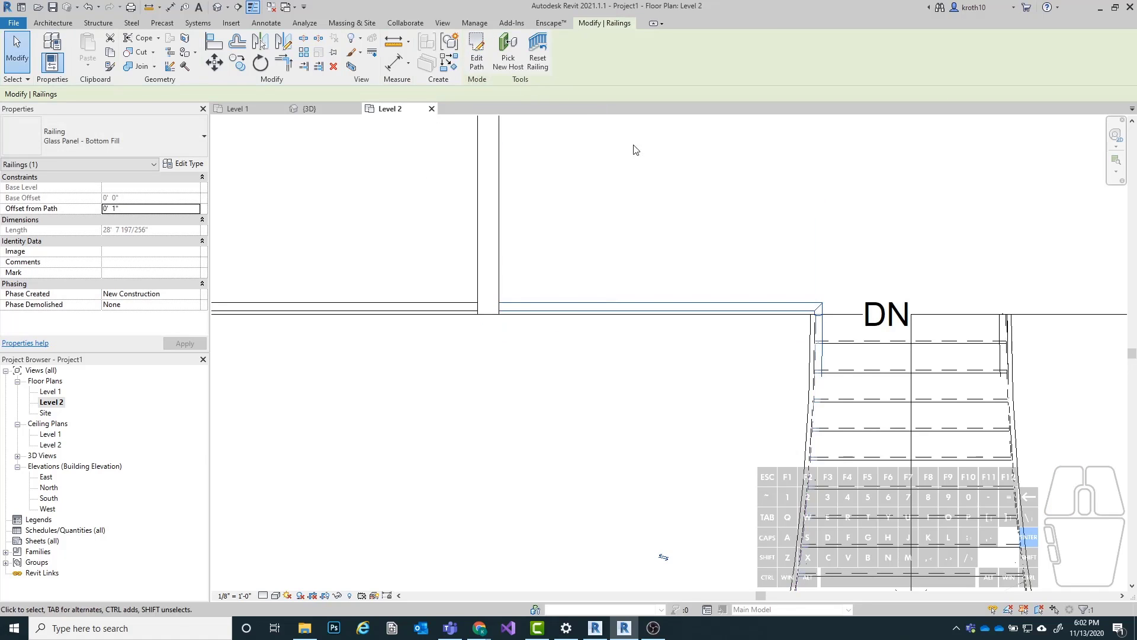
Step: Edit the flared stair's right railing path and add a straight segment extending about 2 inches past the top riser
scroll(471, 308, down, 2)
middle_drag(898, 369, 800, 327)
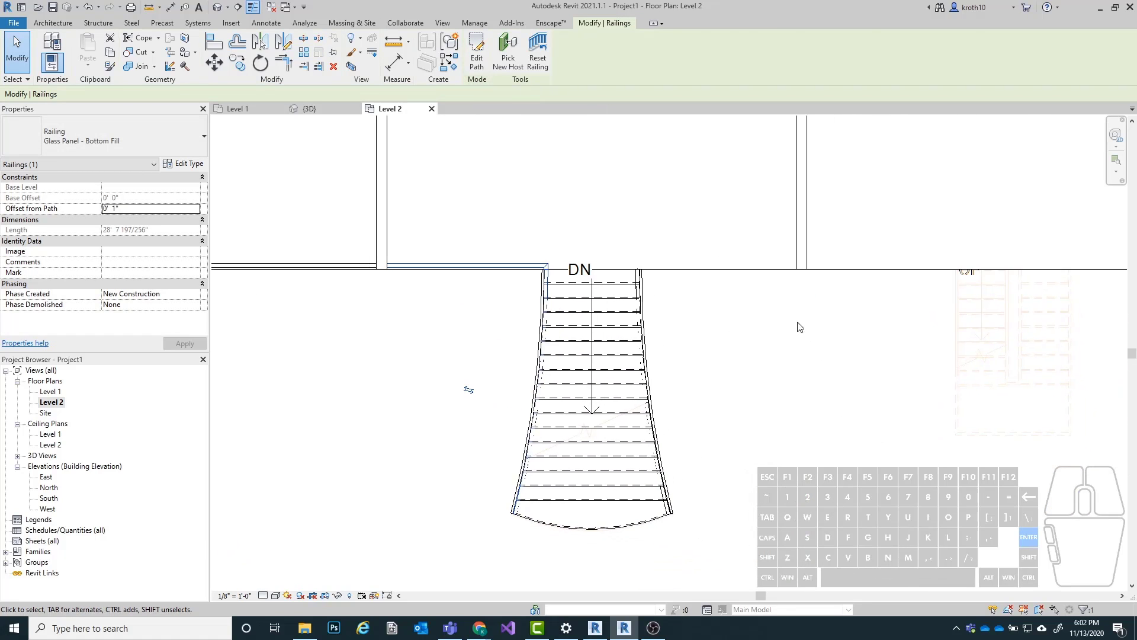
click(689, 338)
scroll(705, 302, down, 2)
scroll(761, 310, up, 2)
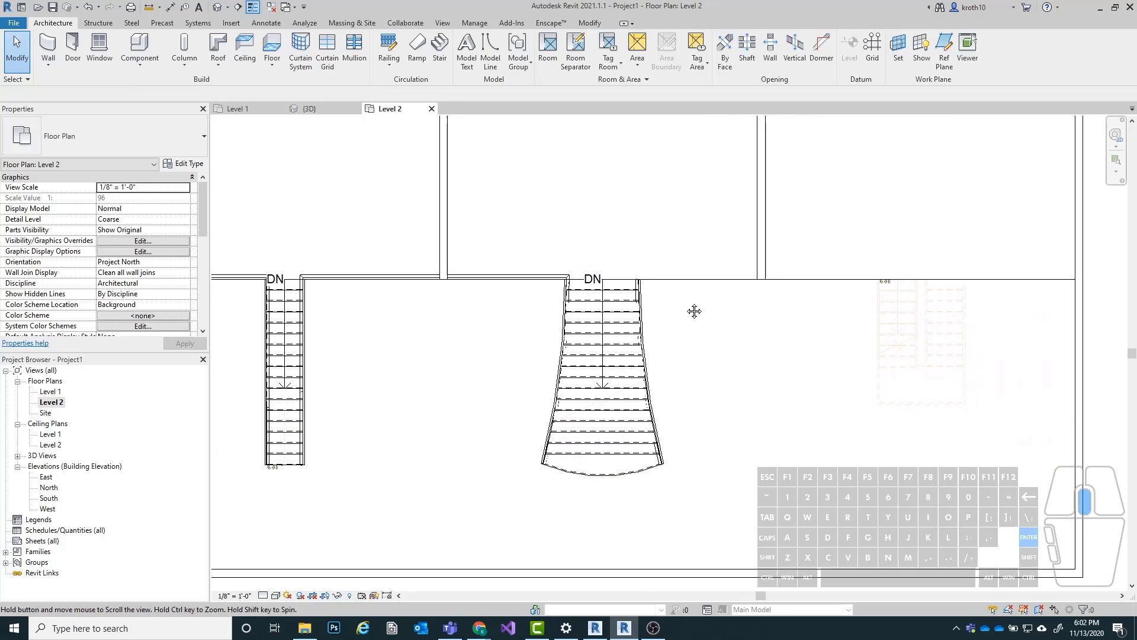
scroll(710, 272, up, 1)
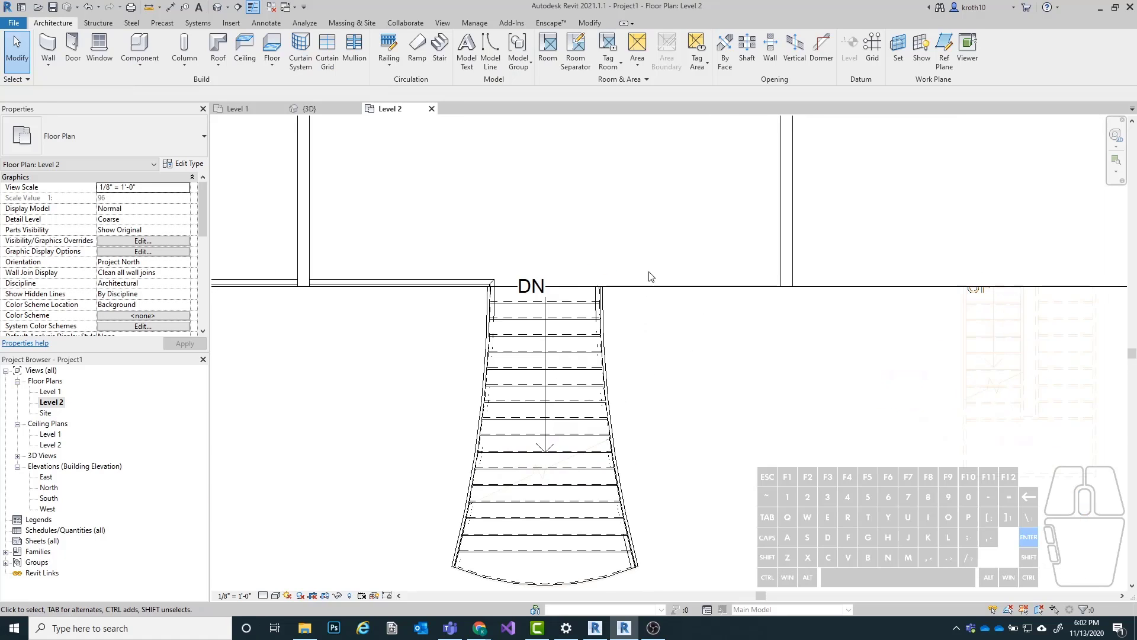
click(597, 294)
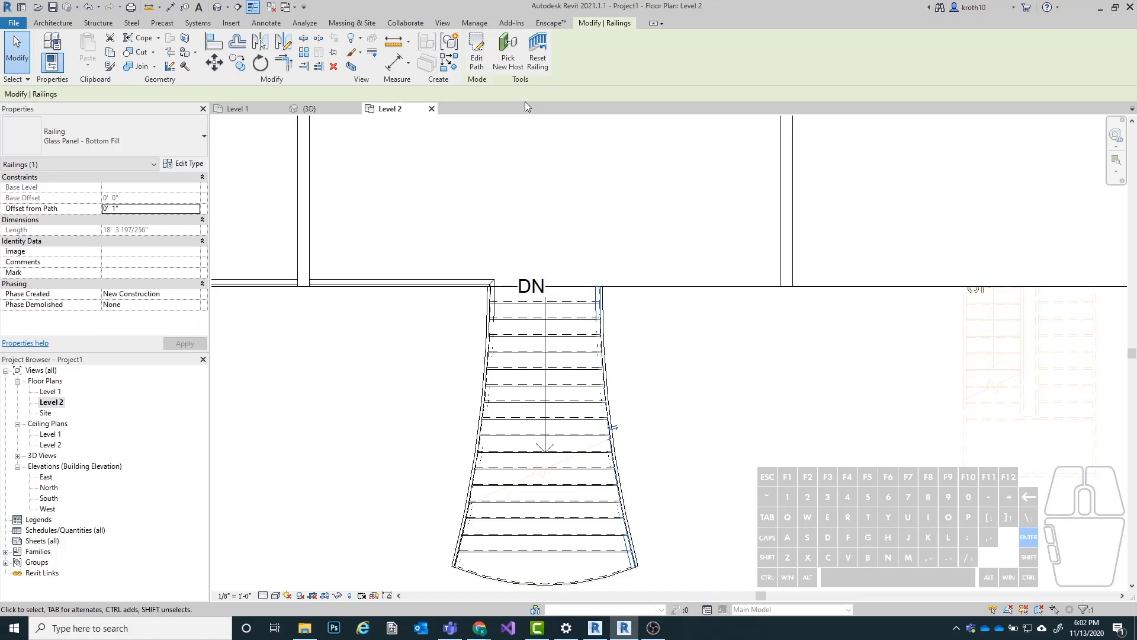
double_click(477, 51)
scroll(616, 283, up, 3)
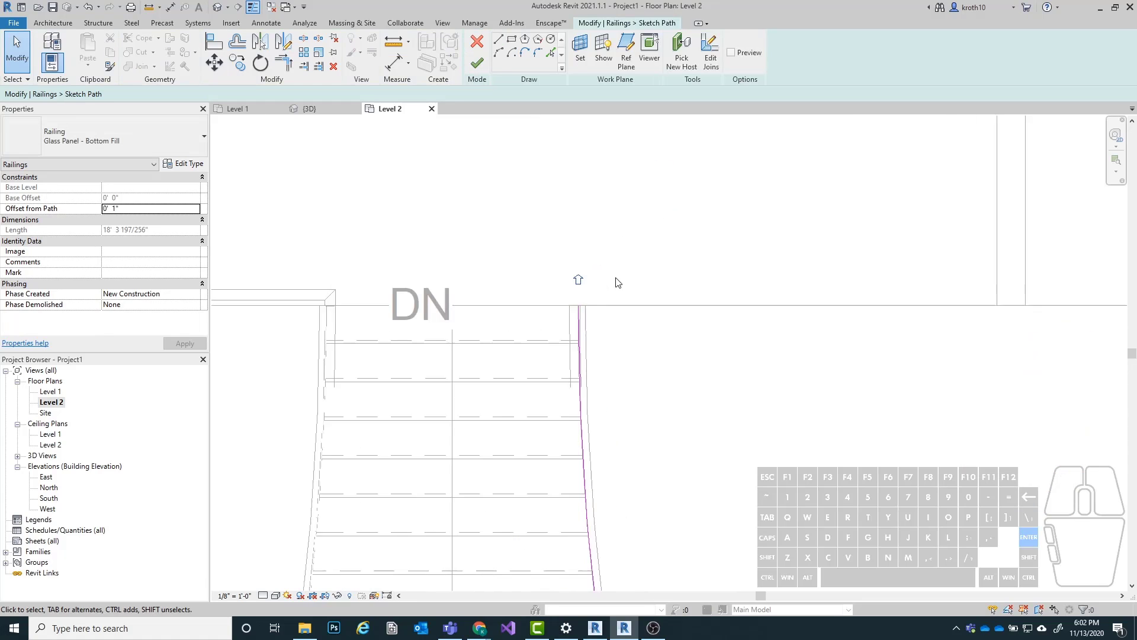
click(498, 39)
scroll(565, 314, up, 3)
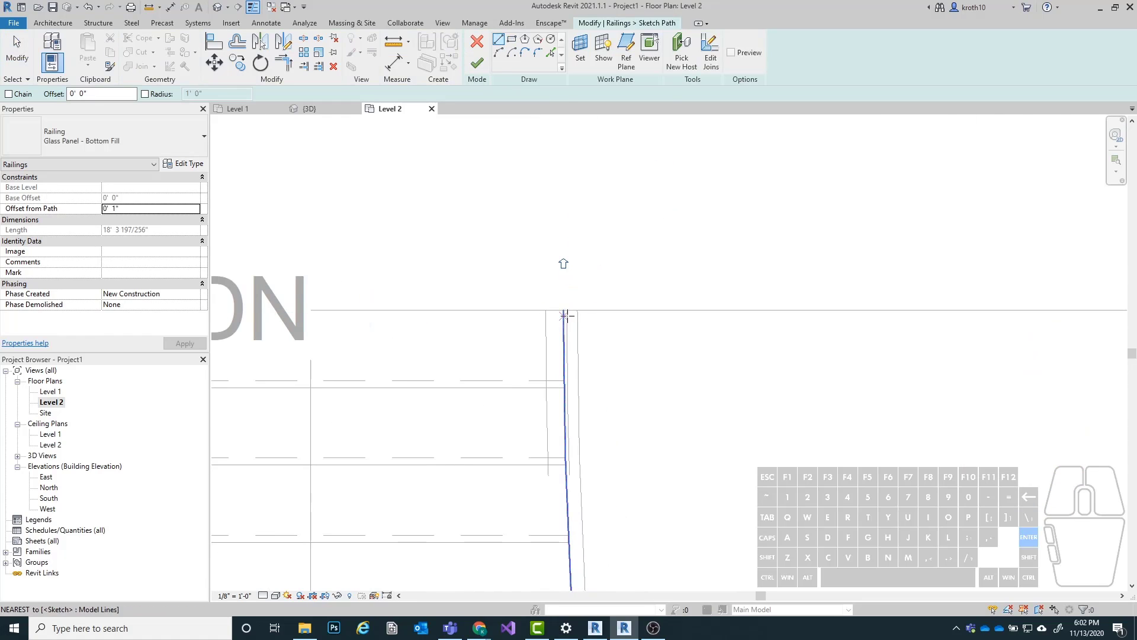
click(564, 310)
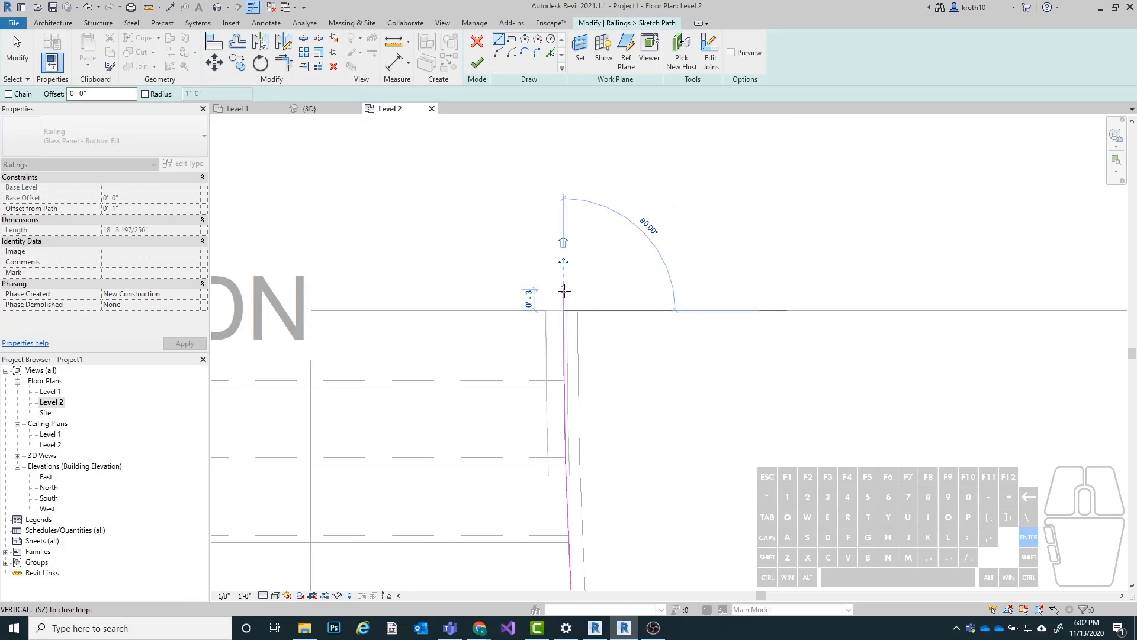
click(562, 294)
Step: Continue the right railing path with a 10' horizontal line to the face of the next partition wall and finish the path sketch
scroll(487, 294, down, 1)
click(551, 297)
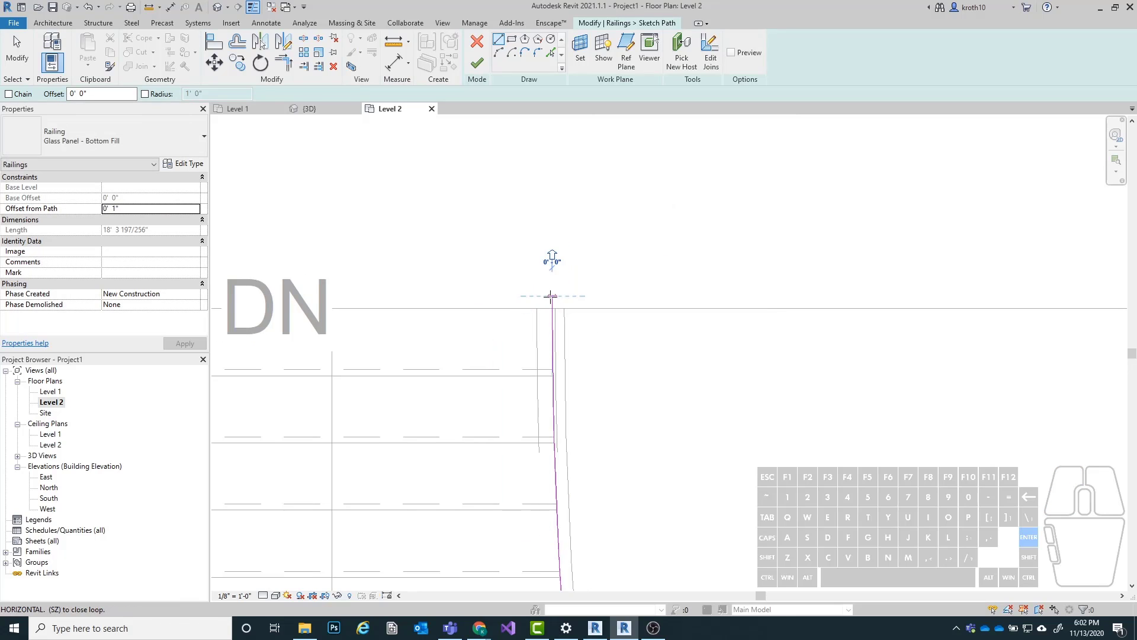
scroll(487, 296, down, 3)
click(943, 297)
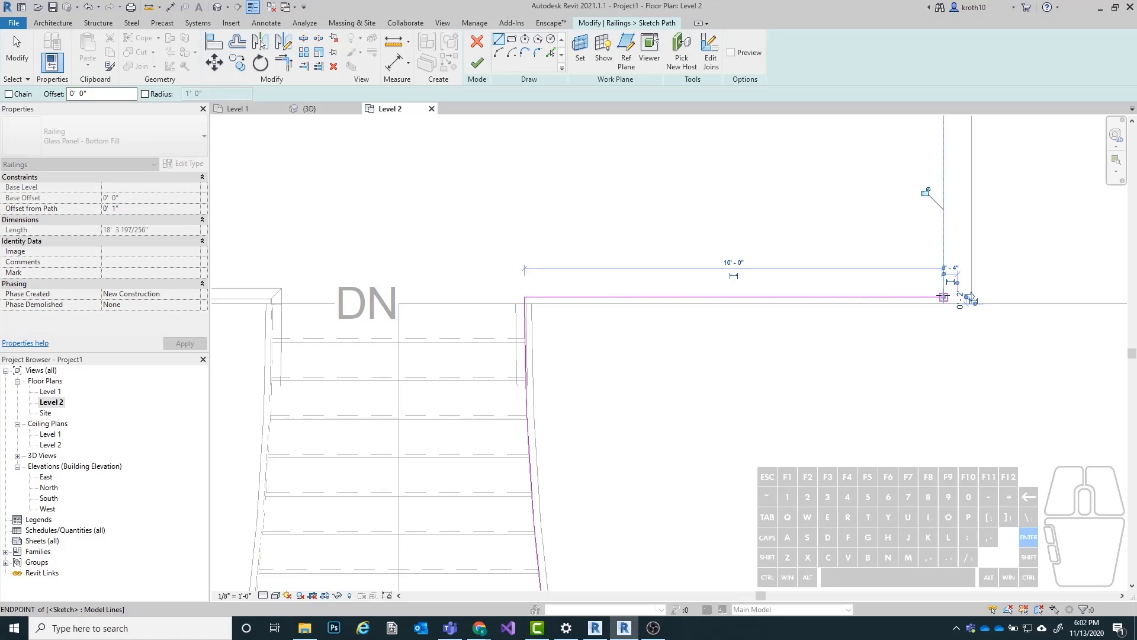
click(477, 63)
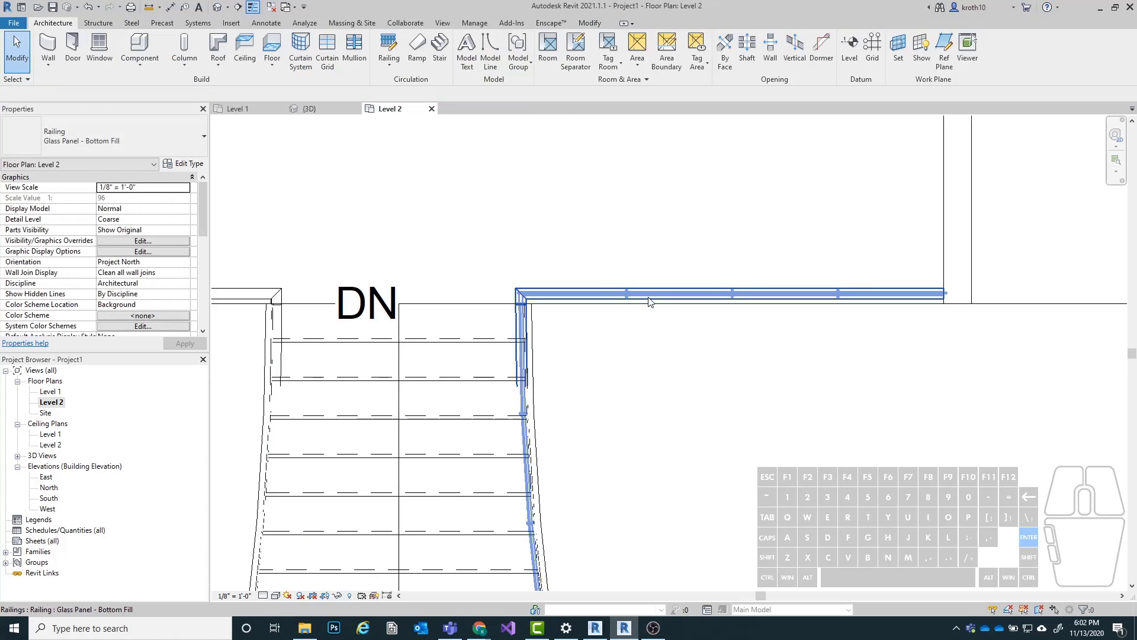
Step: Inspect the flared stair and its extended glass railings in the 3D view, checking the corners and the guardrails along the Level 2 floor edge
scroll(434, 223, down, 2)
scroll(434, 222, down, 1)
scroll(657, 391, down, 1)
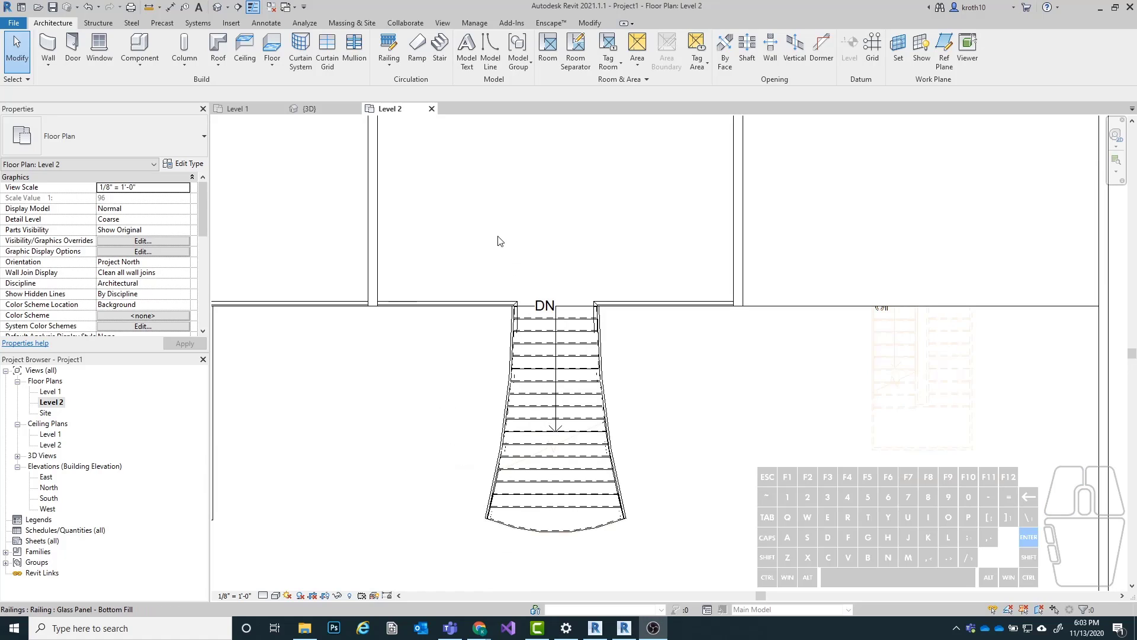
click(215, 8)
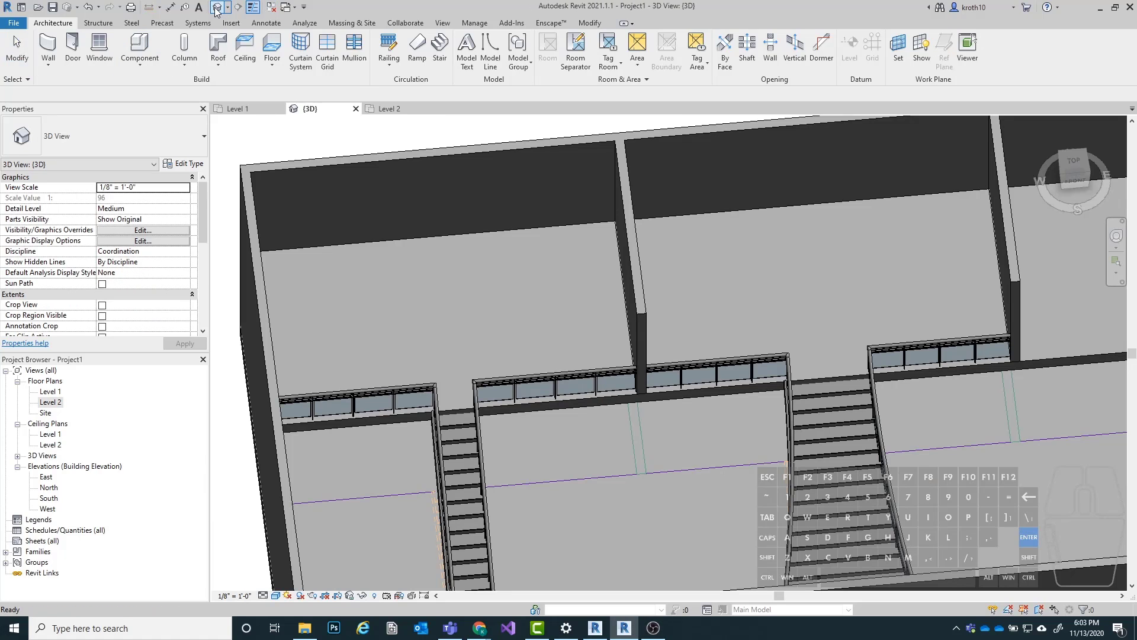
scroll(503, 204, down, 2)
scroll(790, 392, up, 1)
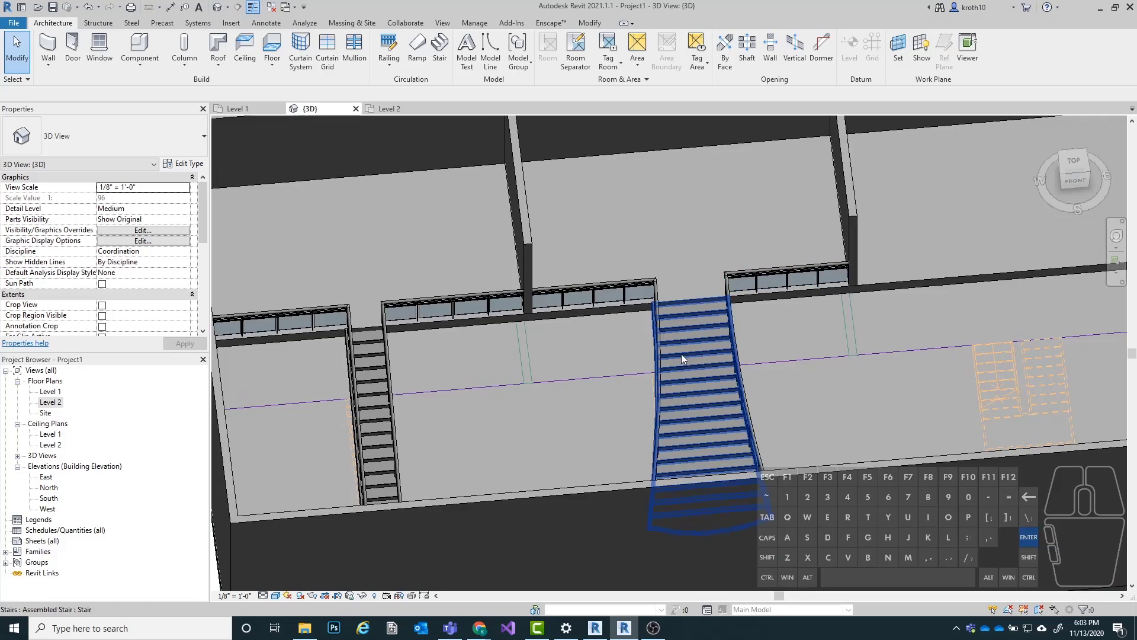
shift+middle_drag(681, 353, 510, 190)
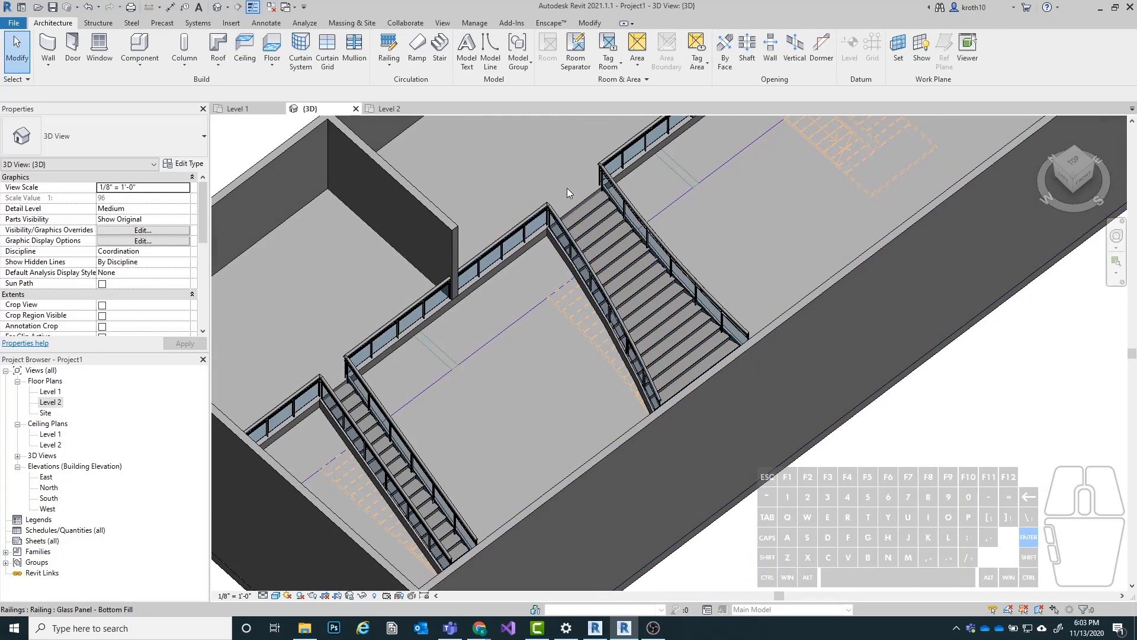
scroll(589, 158, up, 2)
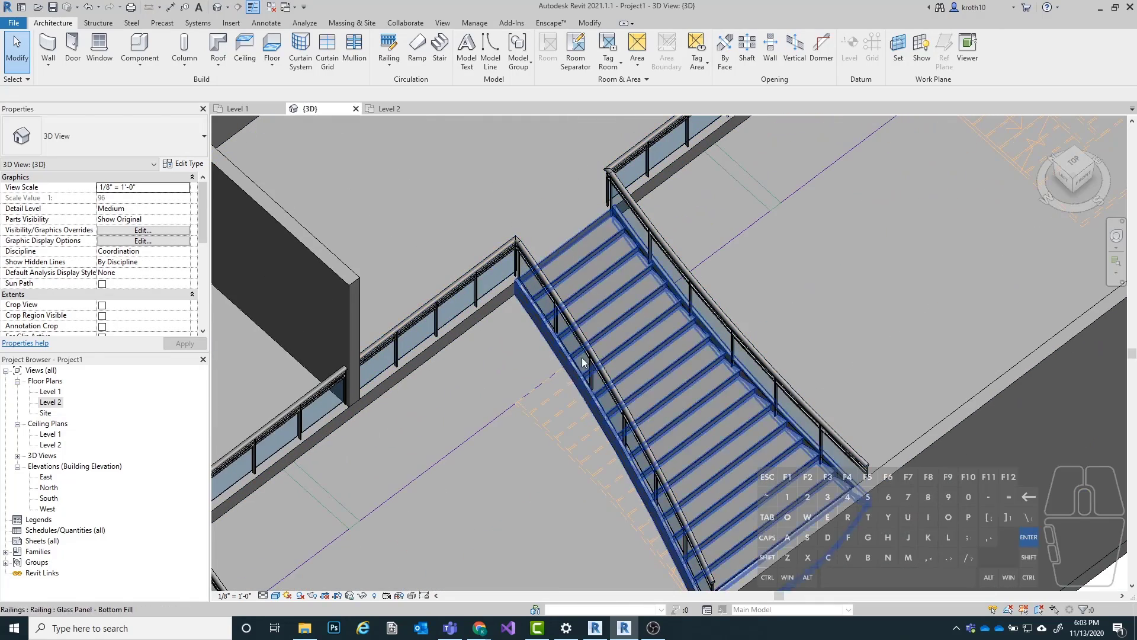
scroll(792, 296, down, 3)
shift+middle_drag(791, 292, 918, 249)
scroll(937, 317, up, 2)
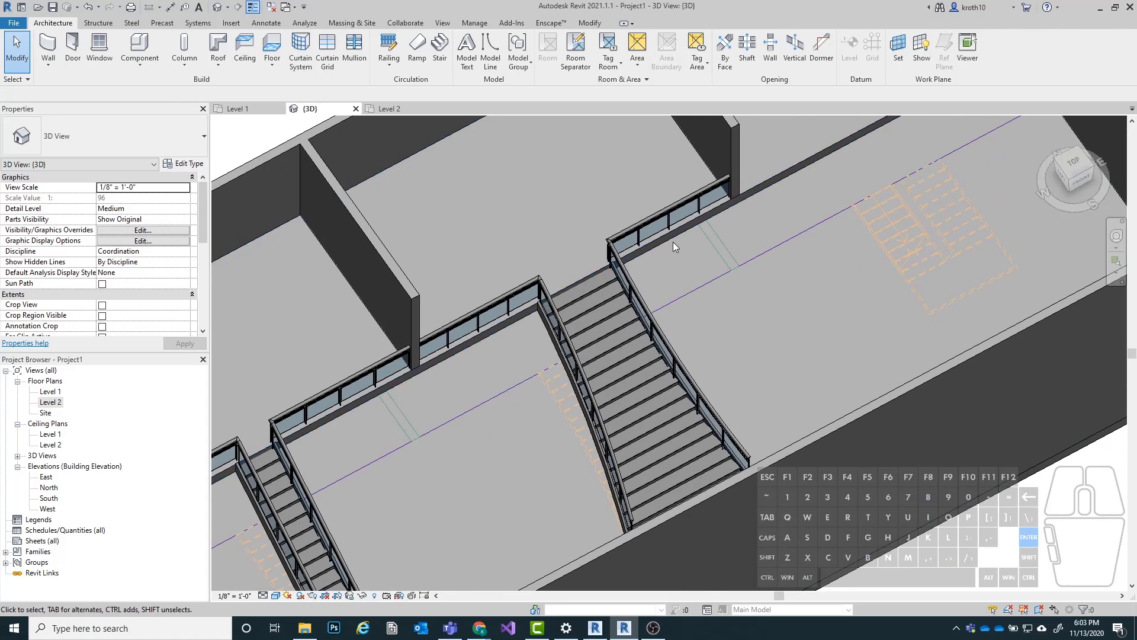
shift+middle_drag(941, 196, 822, 237)
scroll(825, 295, down, 3)
scroll(876, 355, up, 2)
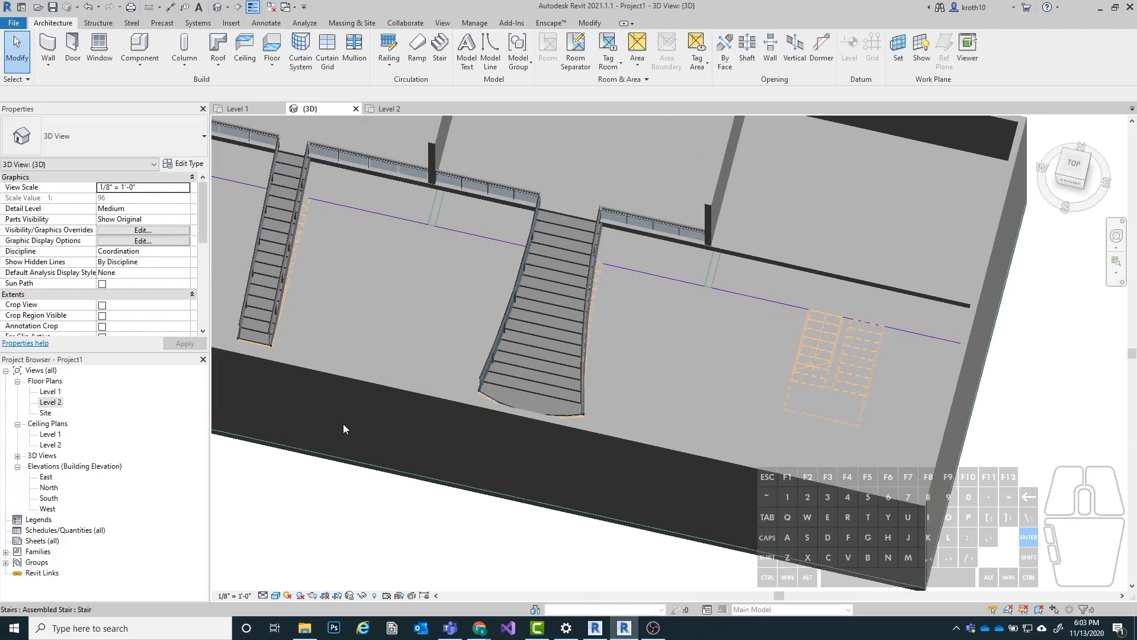
Step: In the Level 1 plan, start a stair and draw a straight 7'-4" first run with 9 risers down from the floor edge over the underlay's U-shaped stair
double_click(50, 392)
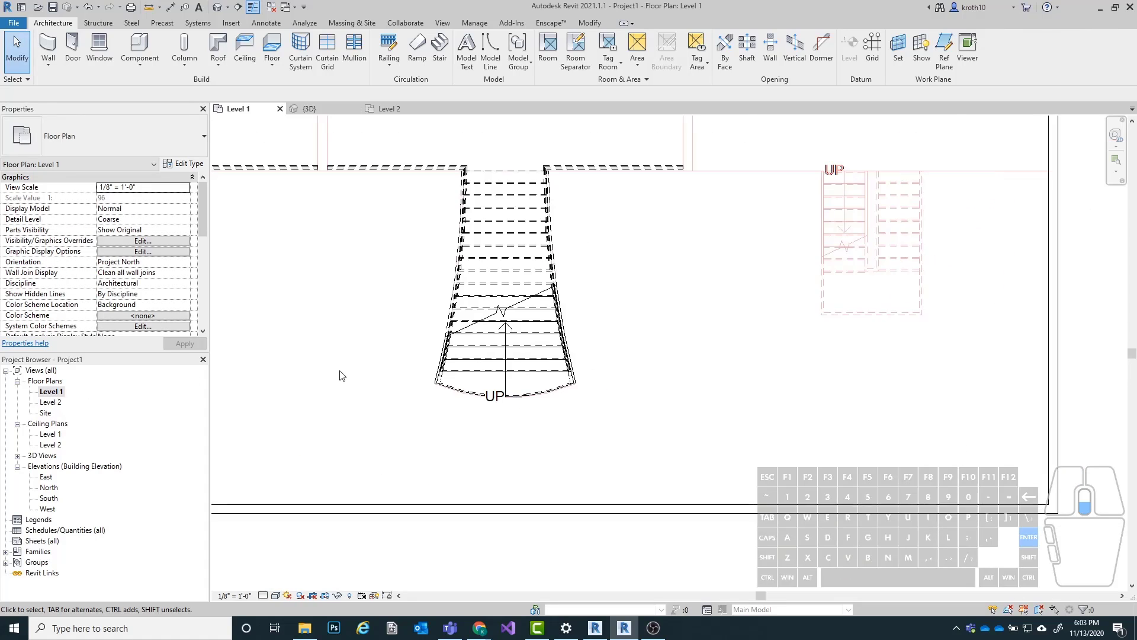
scroll(663, 277, up, 3)
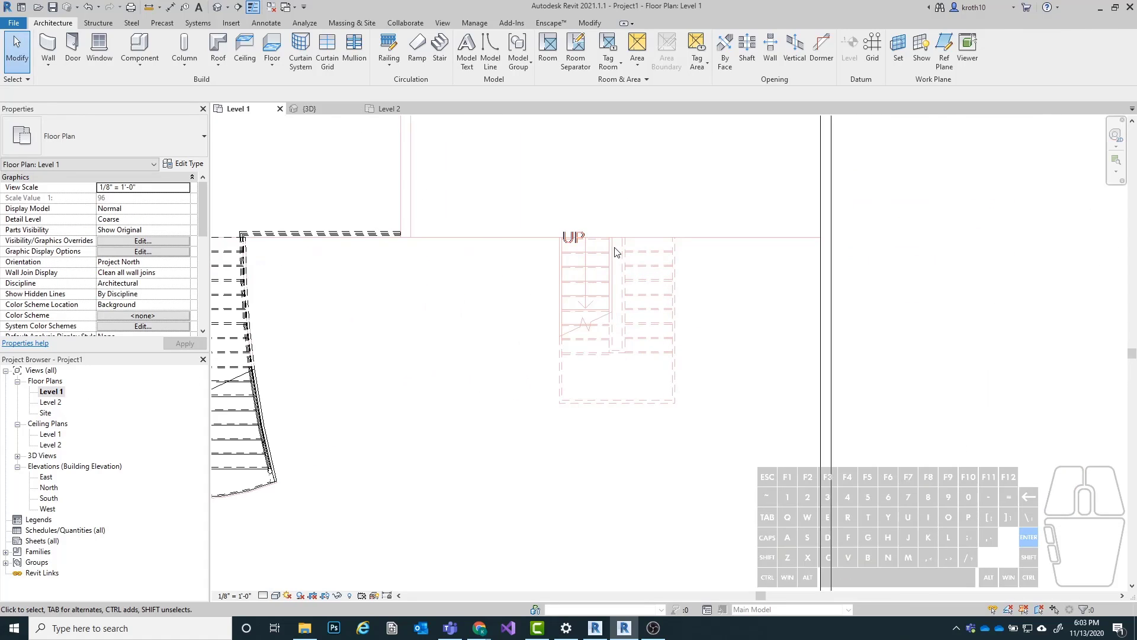
scroll(616, 252, up, 2)
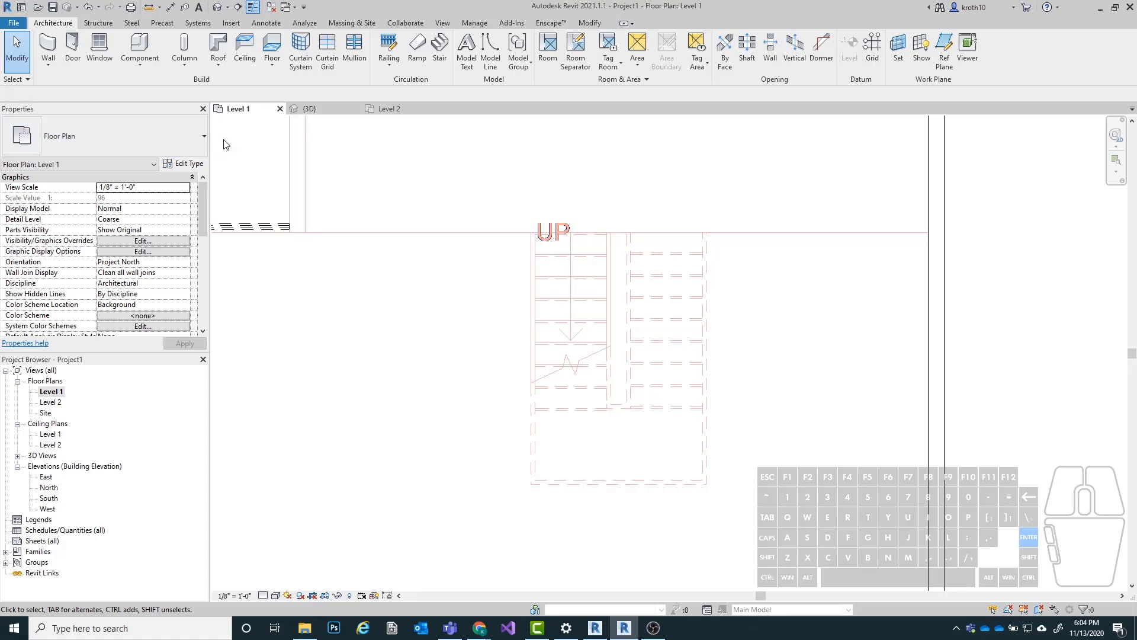
click(438, 47)
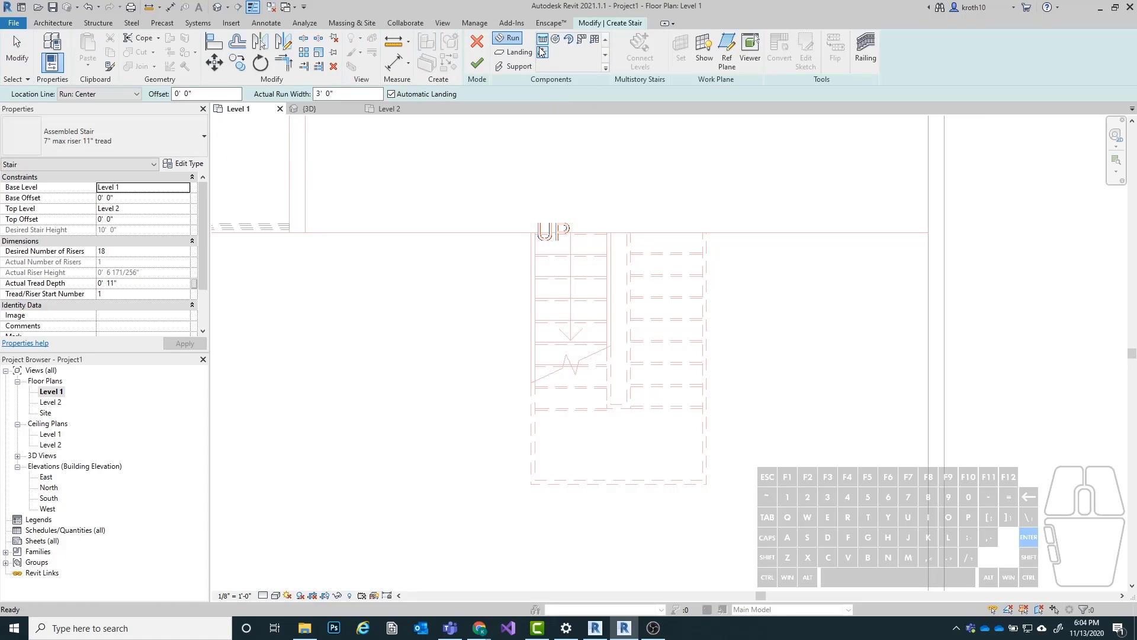
scroll(572, 231, up, 3)
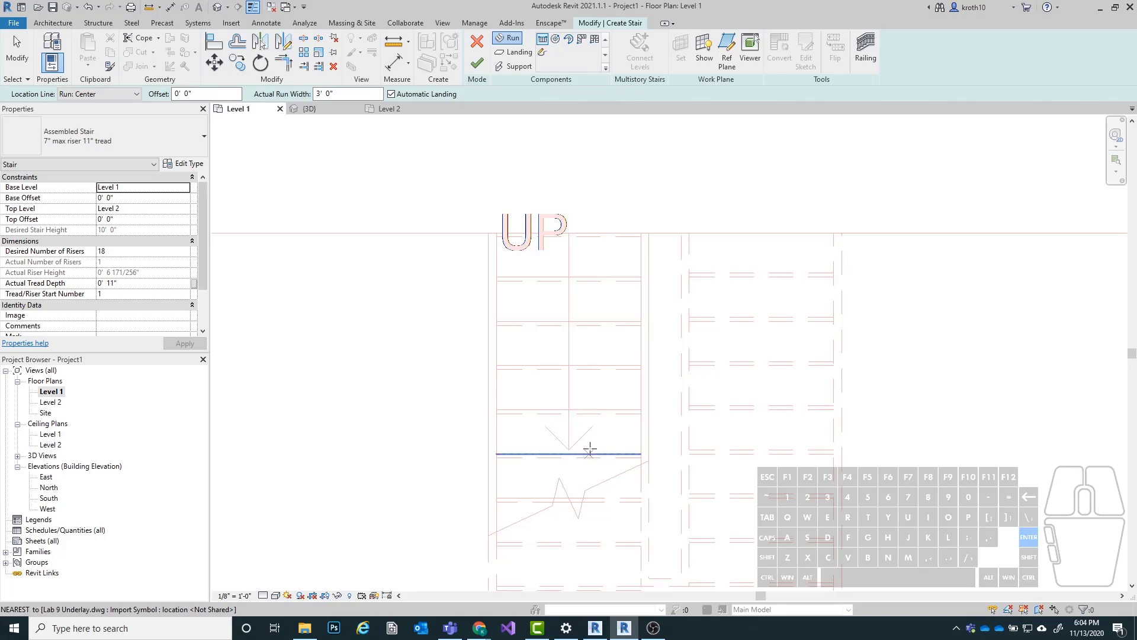
click(569, 232)
scroll(565, 231, down, 2)
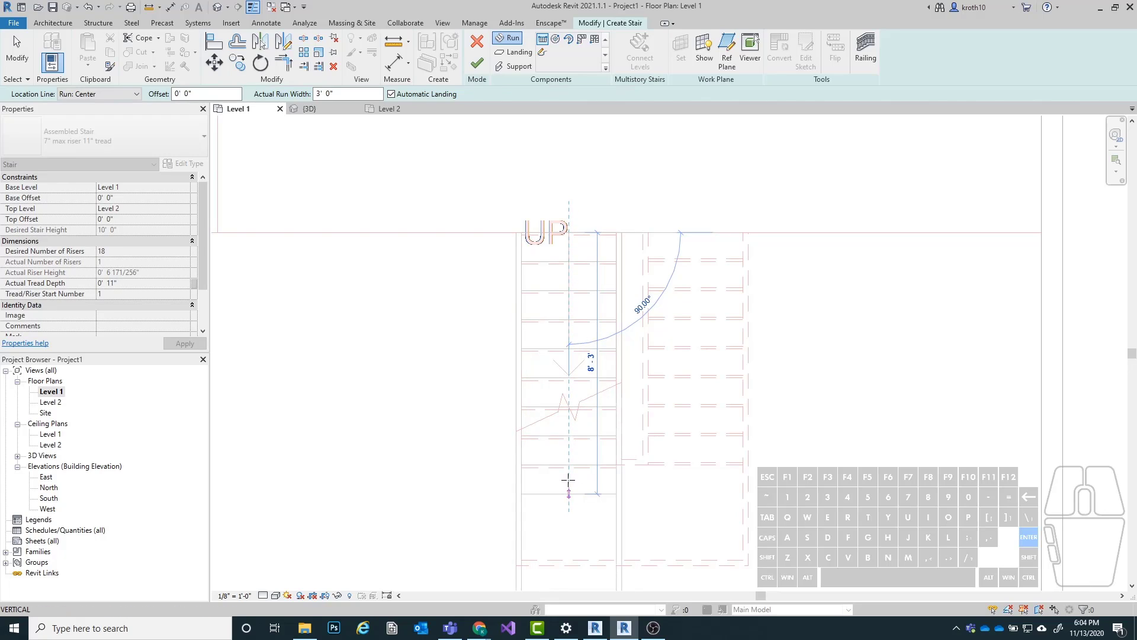
scroll(568, 478, up, 1)
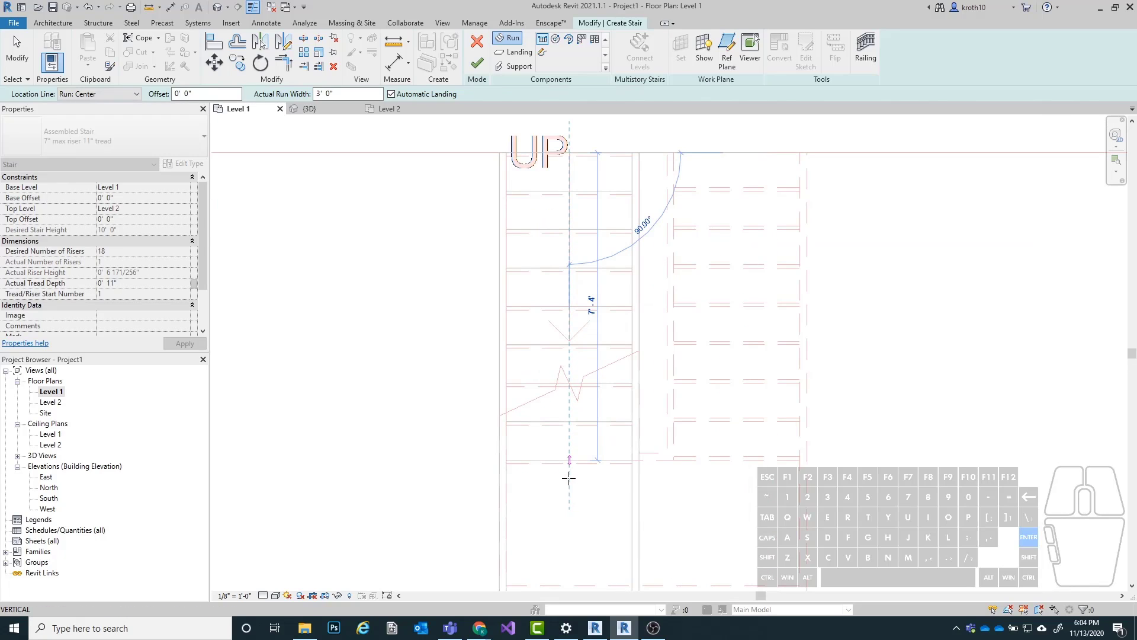
middle_drag(570, 477, 577, 305)
scroll(543, 320, down, 1)
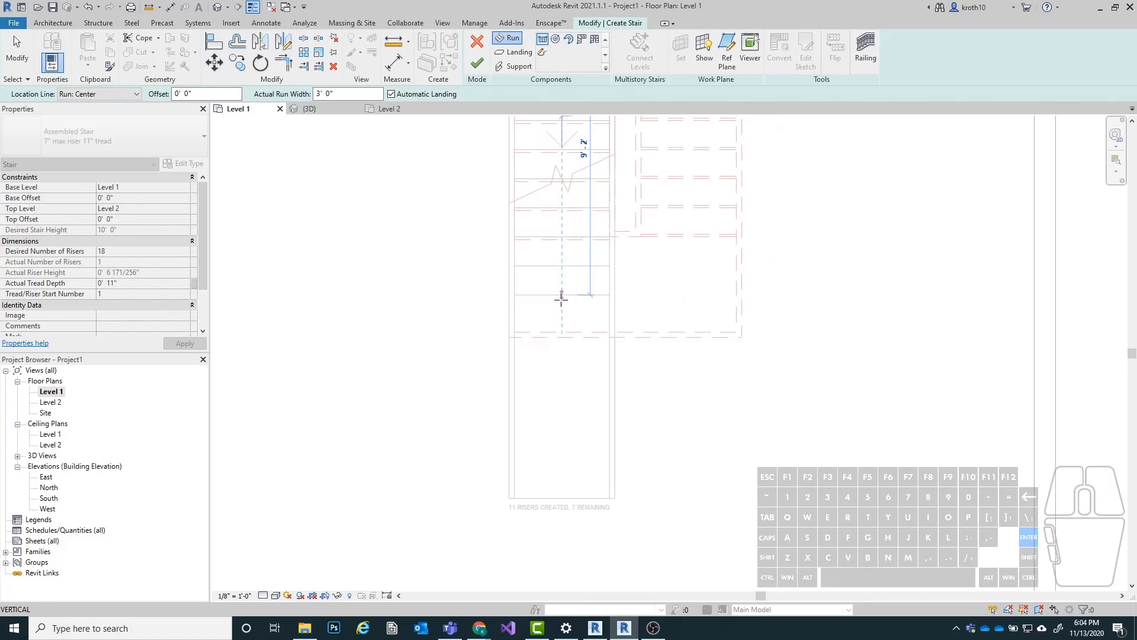
click(567, 245)
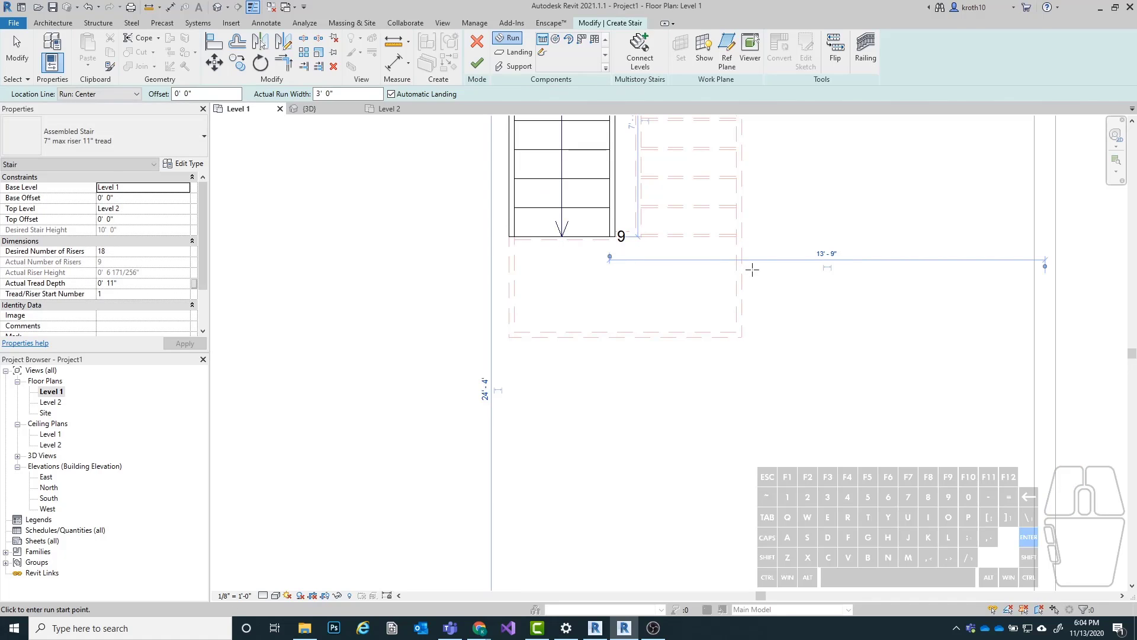
Step: Inspect the 9-riser run in the 3D view and against the underlay in the Level 2 plan, and return to the Level 1 plan
middle_drag(751, 264, 760, 341)
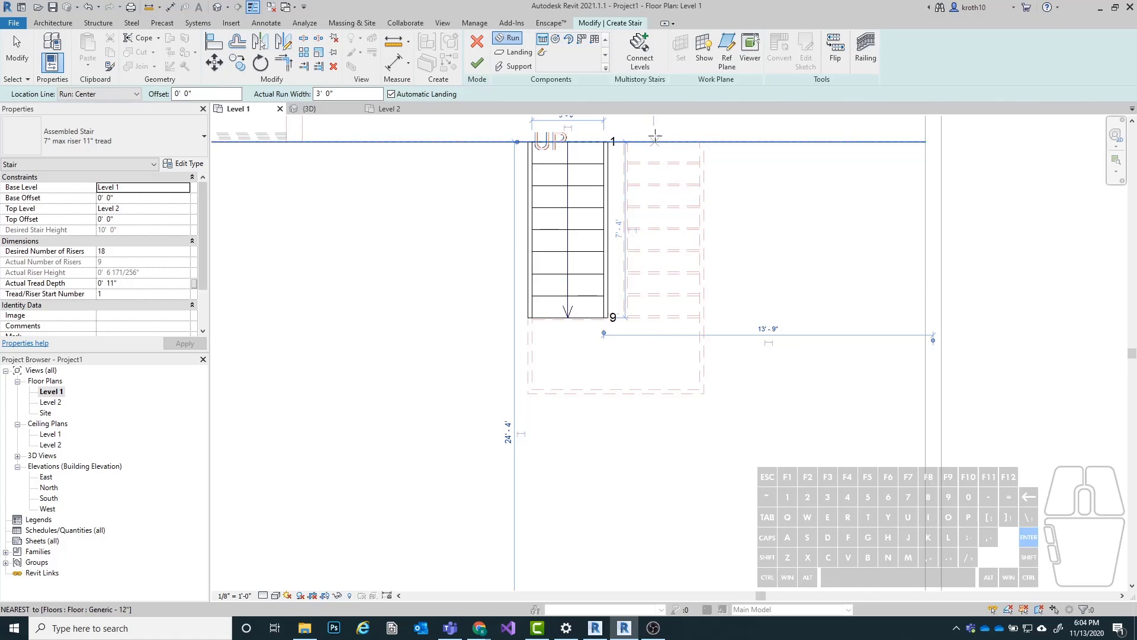
click(215, 7)
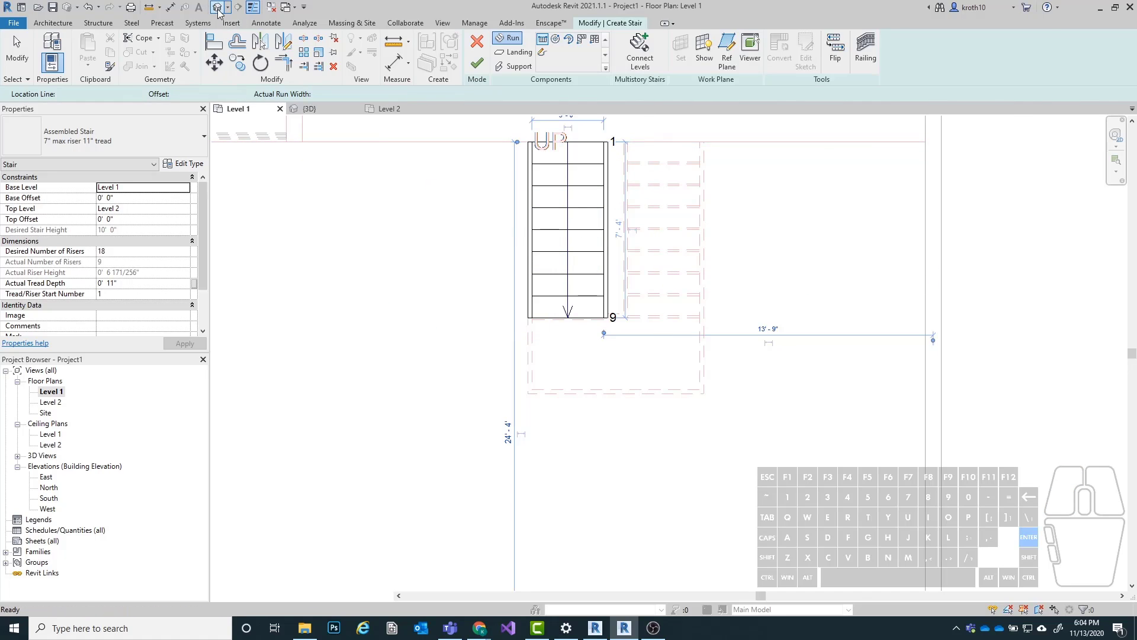
shift+middle_drag(639, 287, 870, 259)
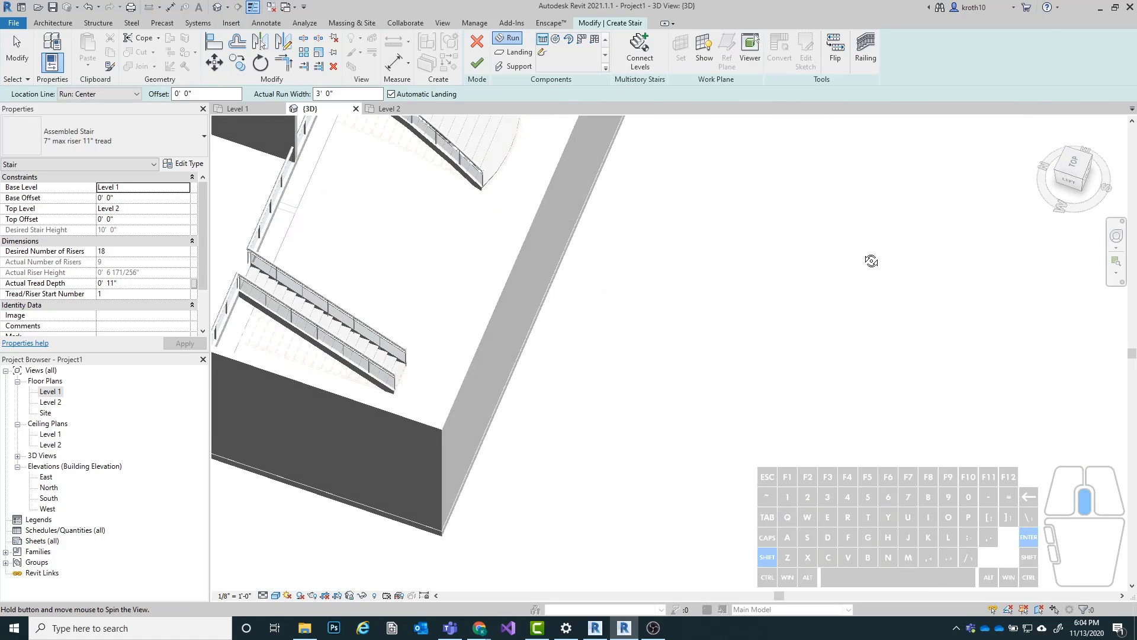
scroll(659, 425, down, 3)
shift+middle_drag(637, 314, 653, 235)
scroll(652, 234, up, 5)
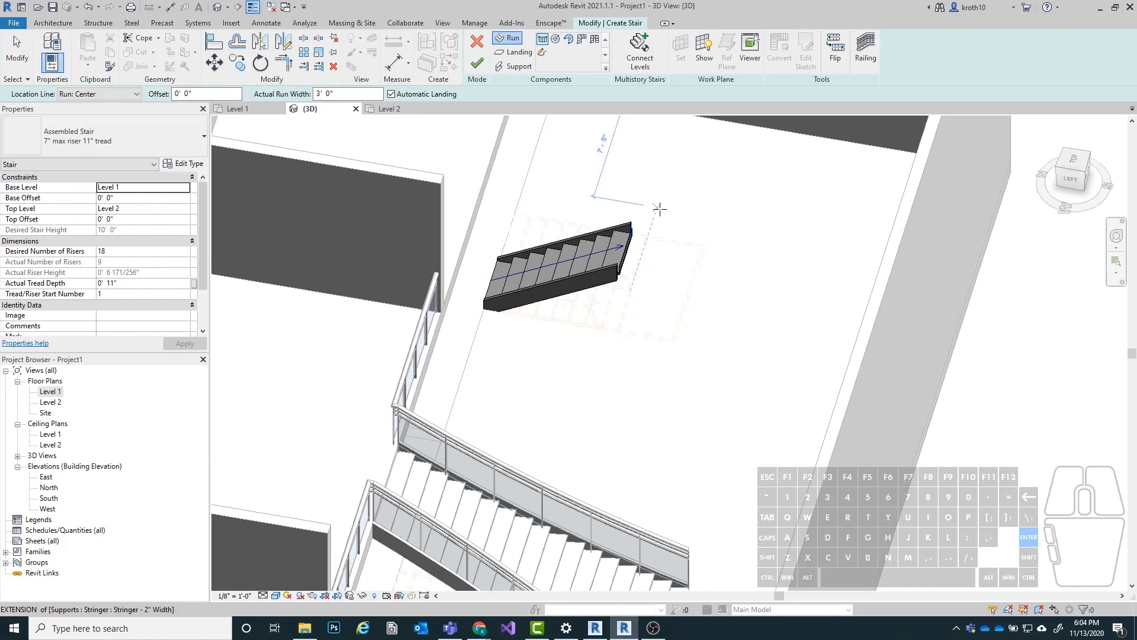
double_click(50, 402)
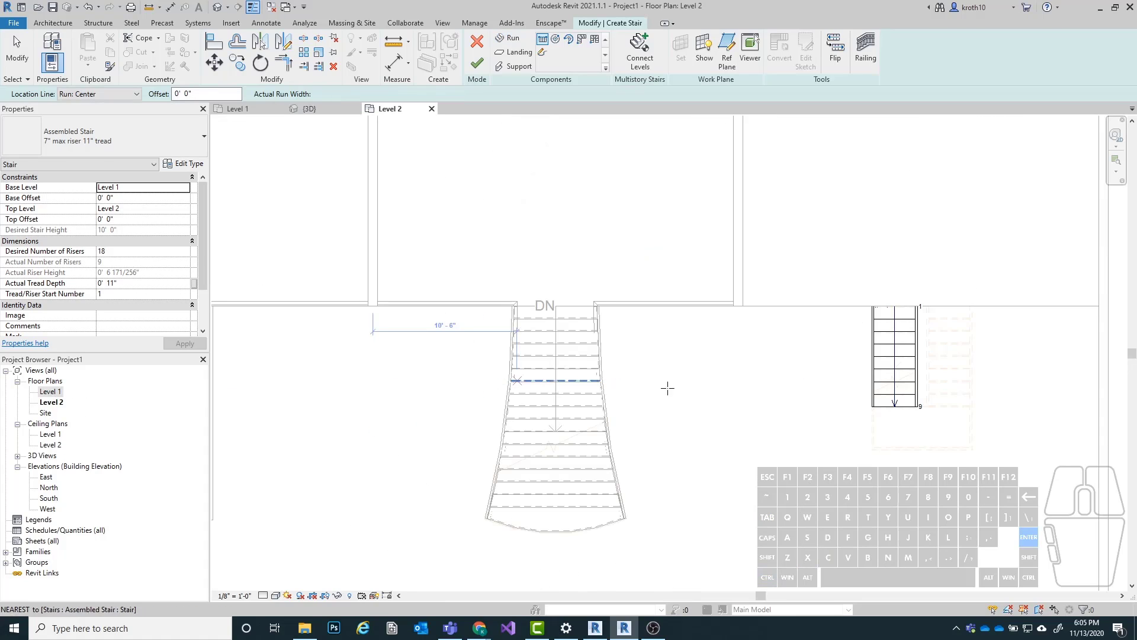
scroll(667, 386, up, 4)
scroll(582, 349, up, 3)
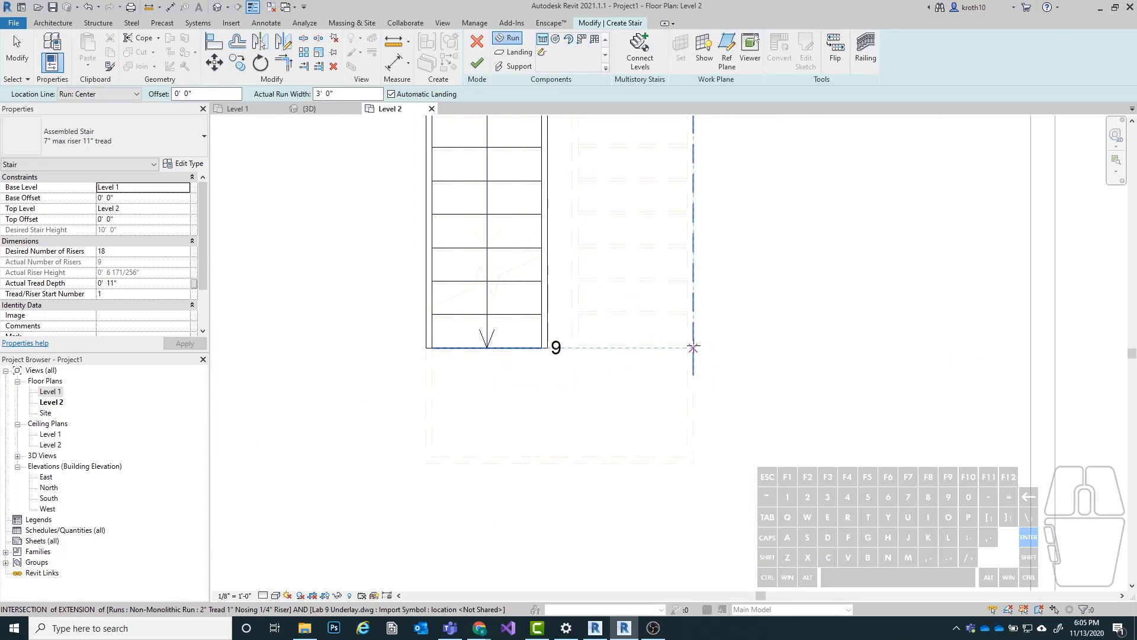
double_click(58, 391)
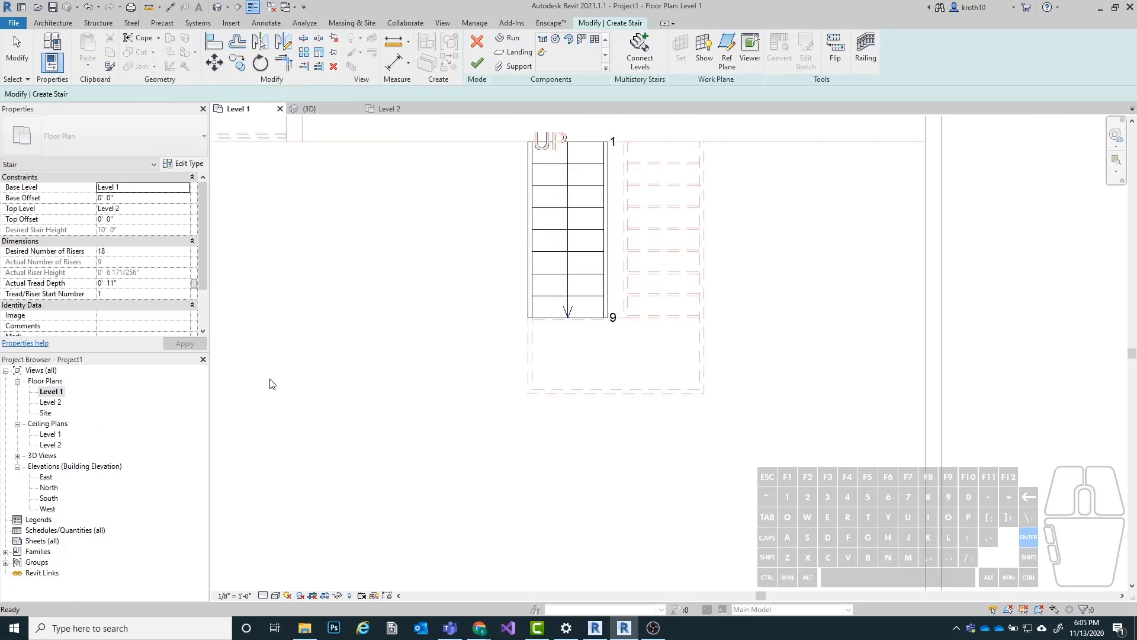
scroll(671, 306, up, 3)
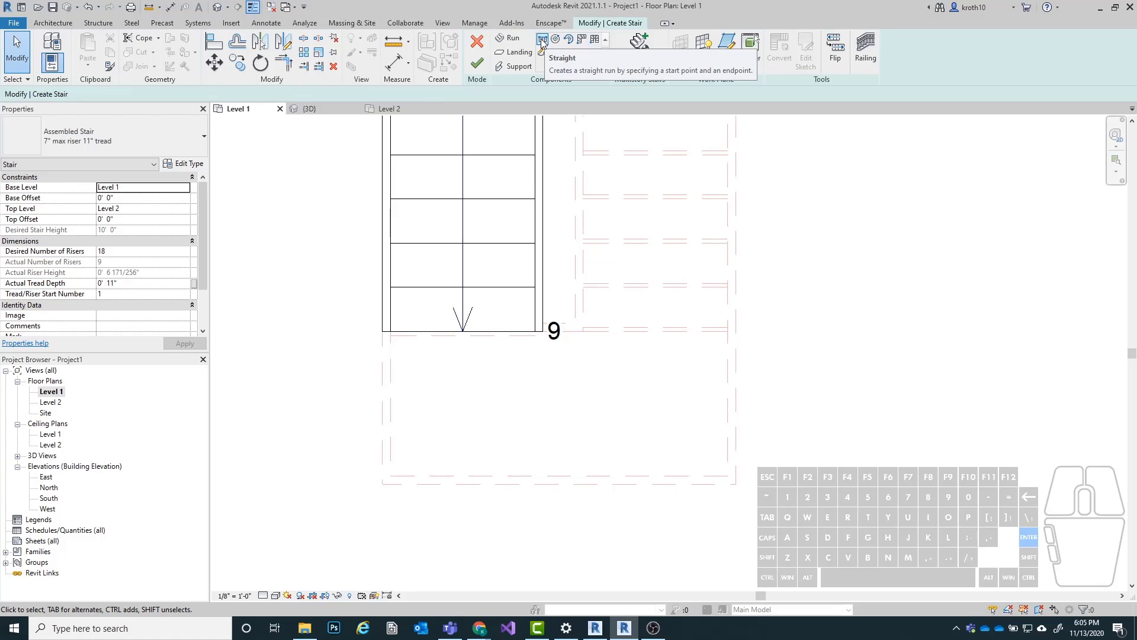
click(509, 40)
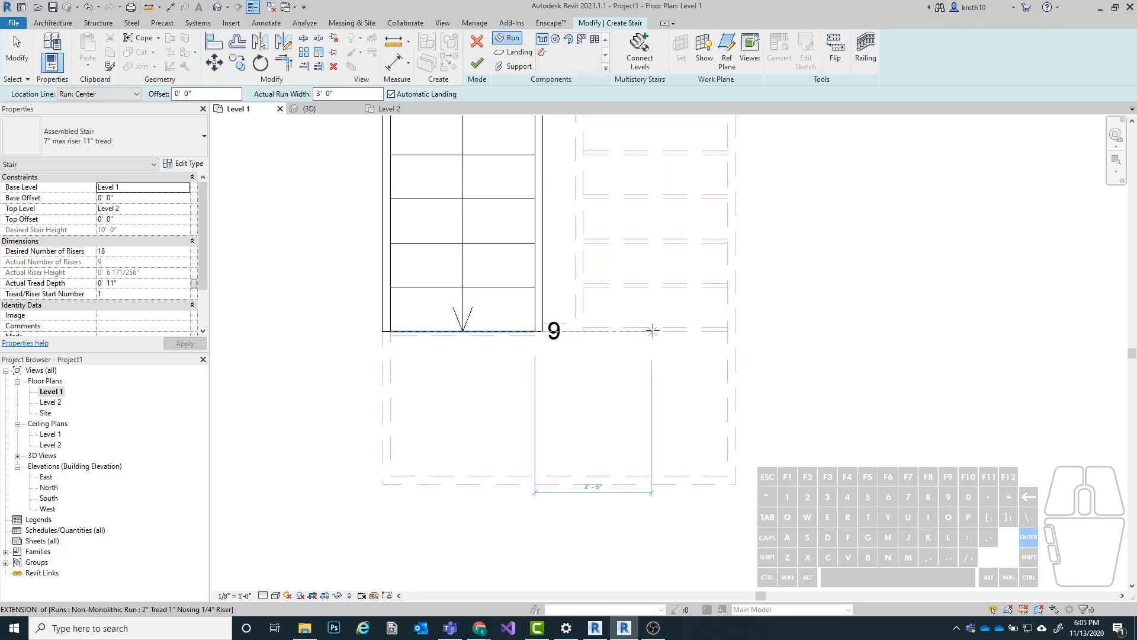
scroll(652, 330, down, 2)
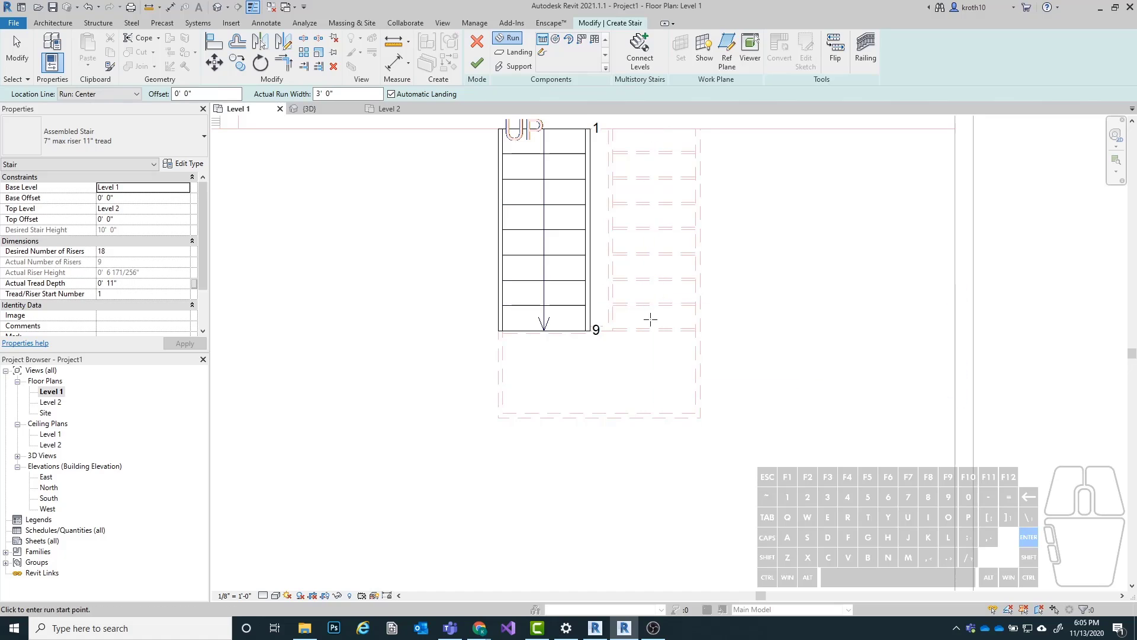
scroll(652, 330, up, 1)
scroll(651, 330, up, 4)
scroll(652, 330, down, 1)
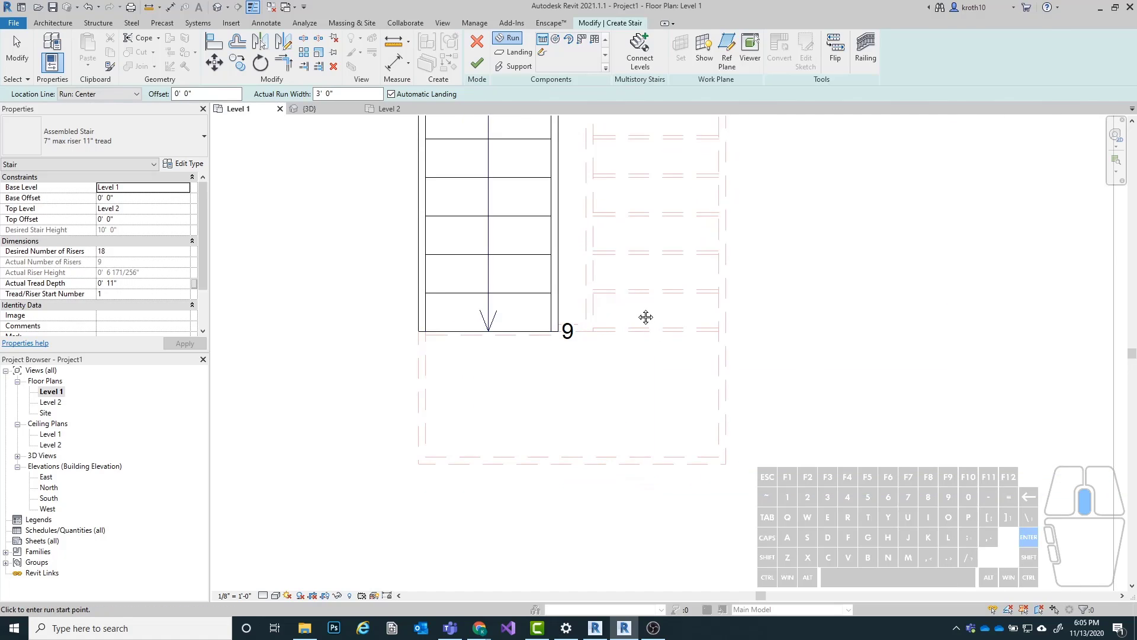
middle_drag(645, 317, 634, 366)
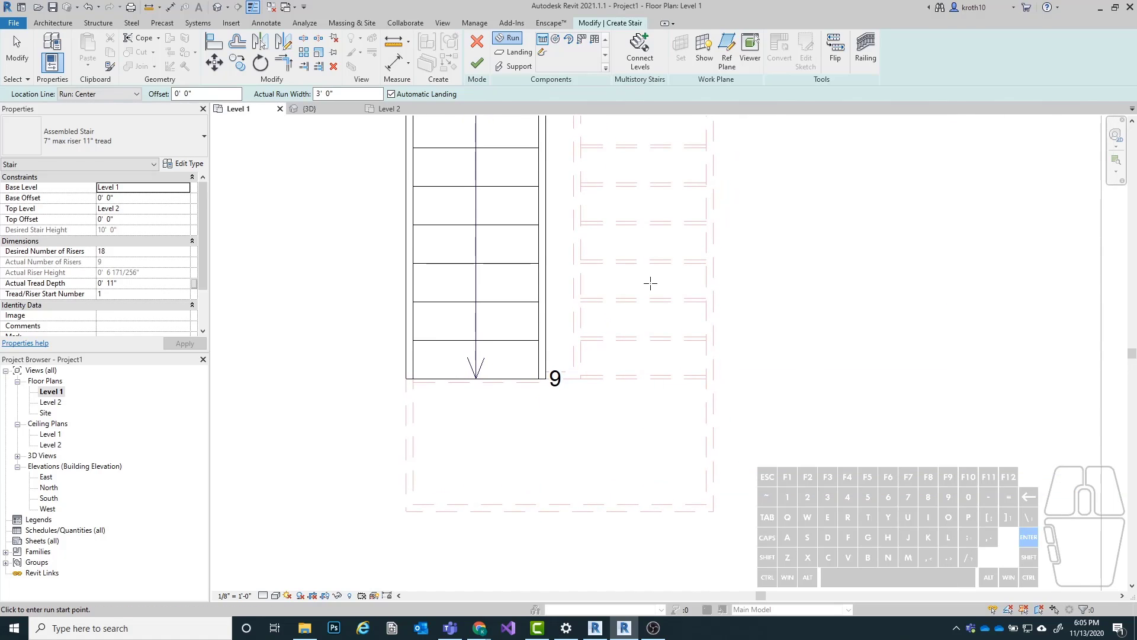
key(Escape)
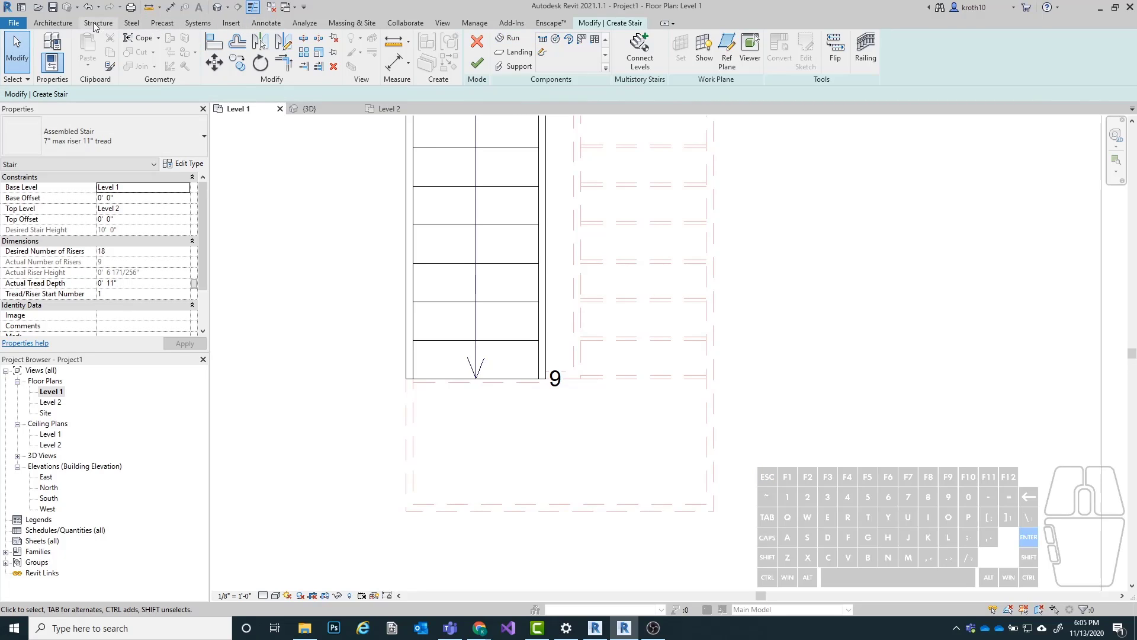
Step: Draw a vertical 7'-4" model line as a guide from the midpoint of the underlay's second-run riser line at the landing up to the floor edge
click(265, 27)
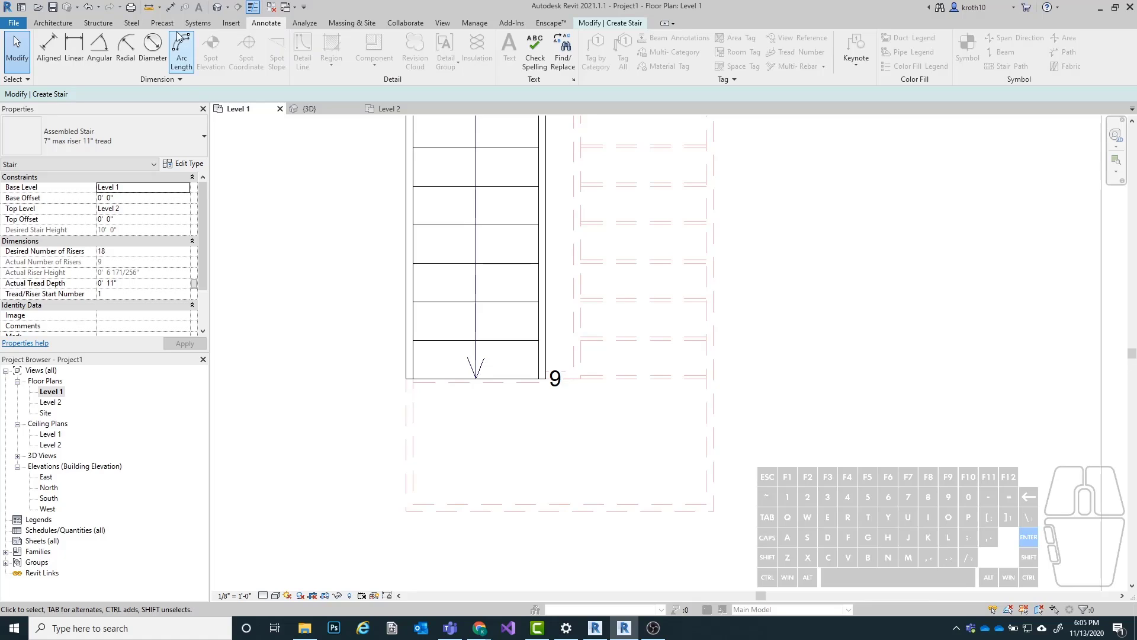
click(53, 23)
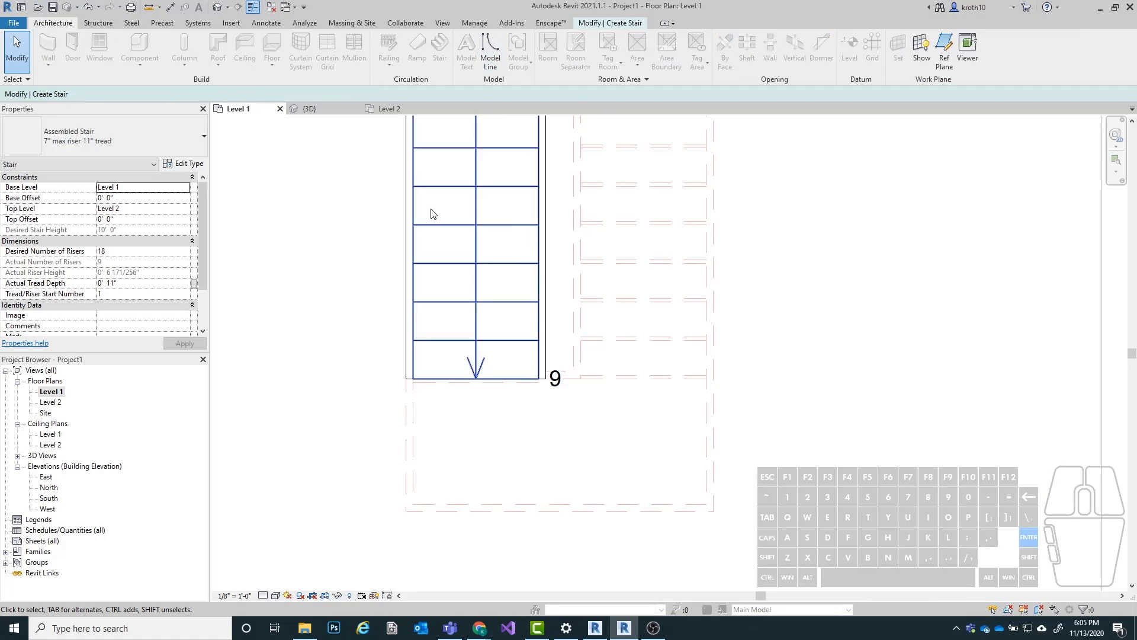
click(490, 47)
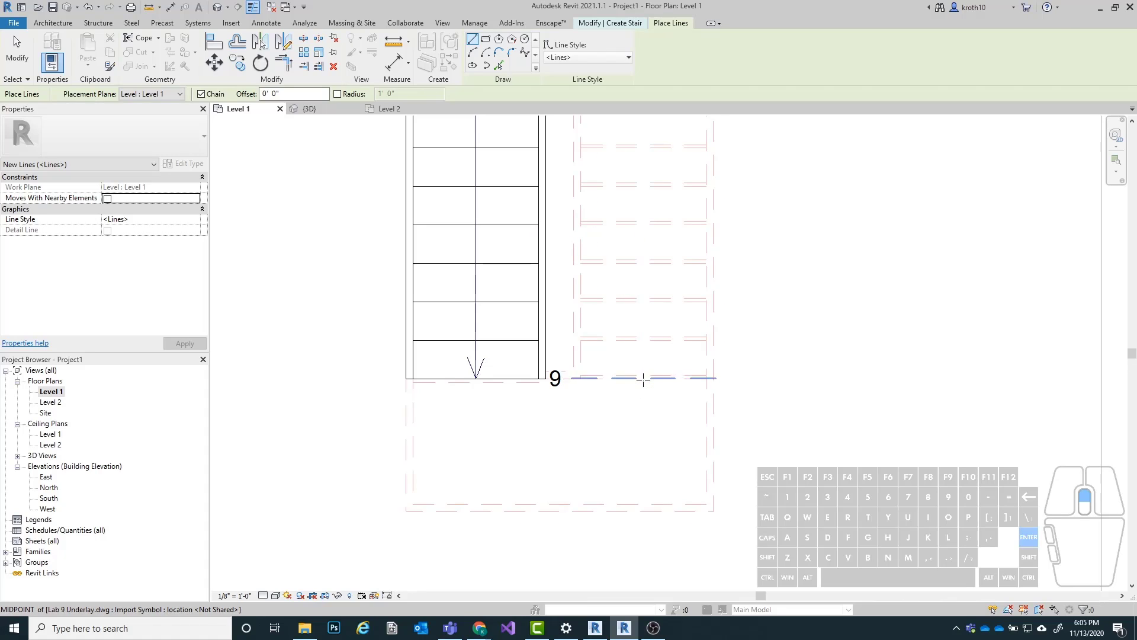
scroll(643, 379, up, 1)
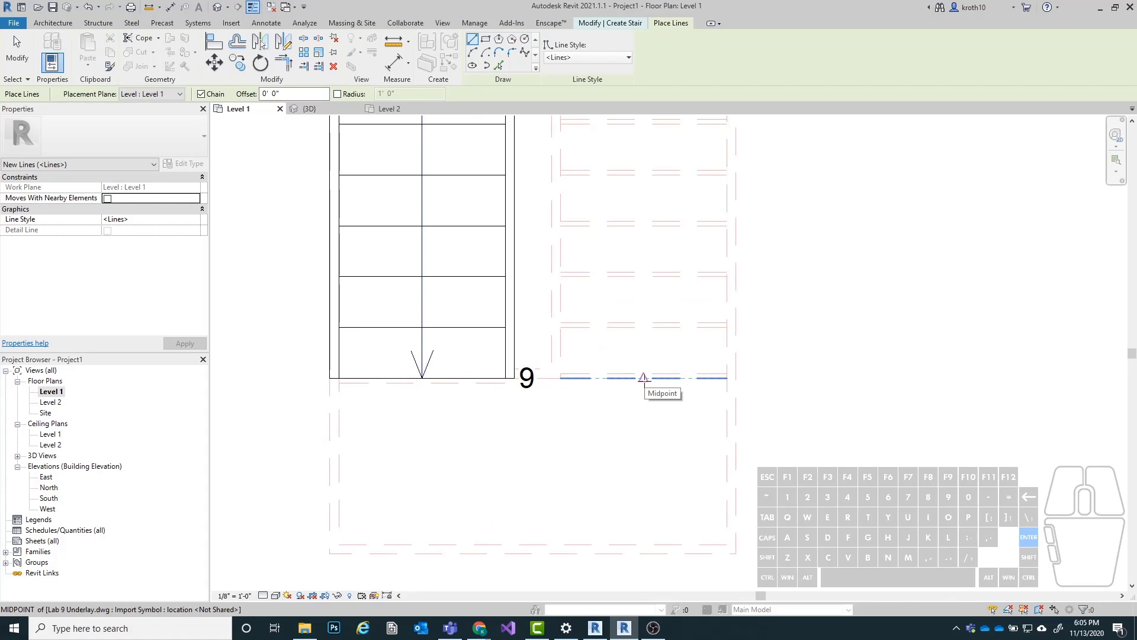
click(643, 379)
scroll(646, 391, down, 2)
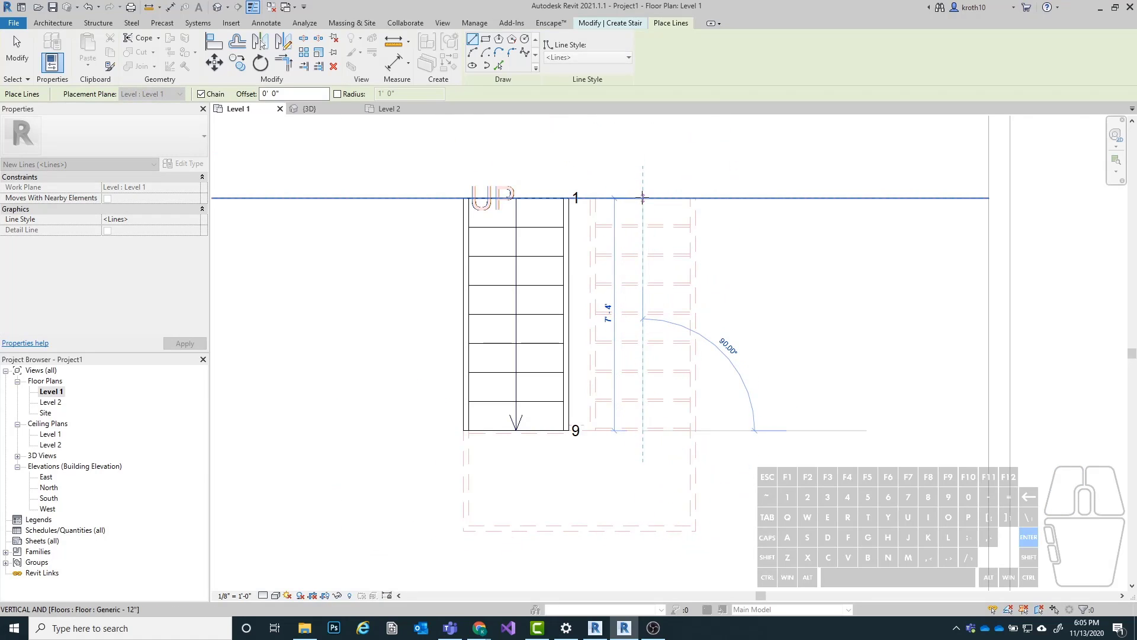
click(642, 198)
key(Escape)
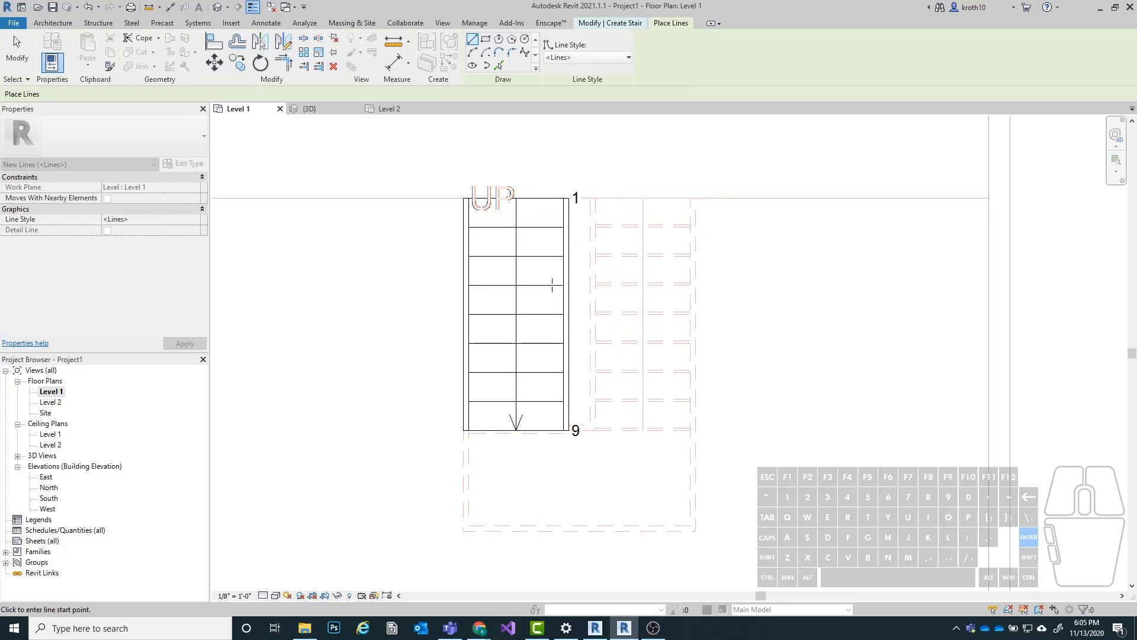
key(Escape)
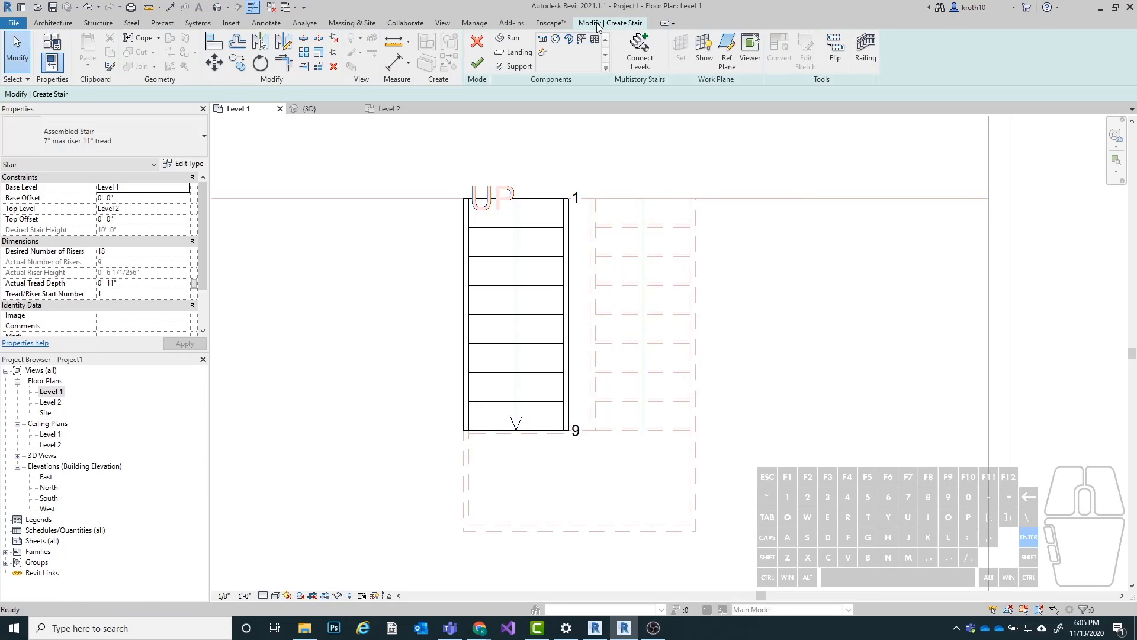
Step: Draw the stair's second straight run of 9 risers along the model line from its landing endpoint to the floor edge, with an automatic landing
click(625, 23)
click(543, 41)
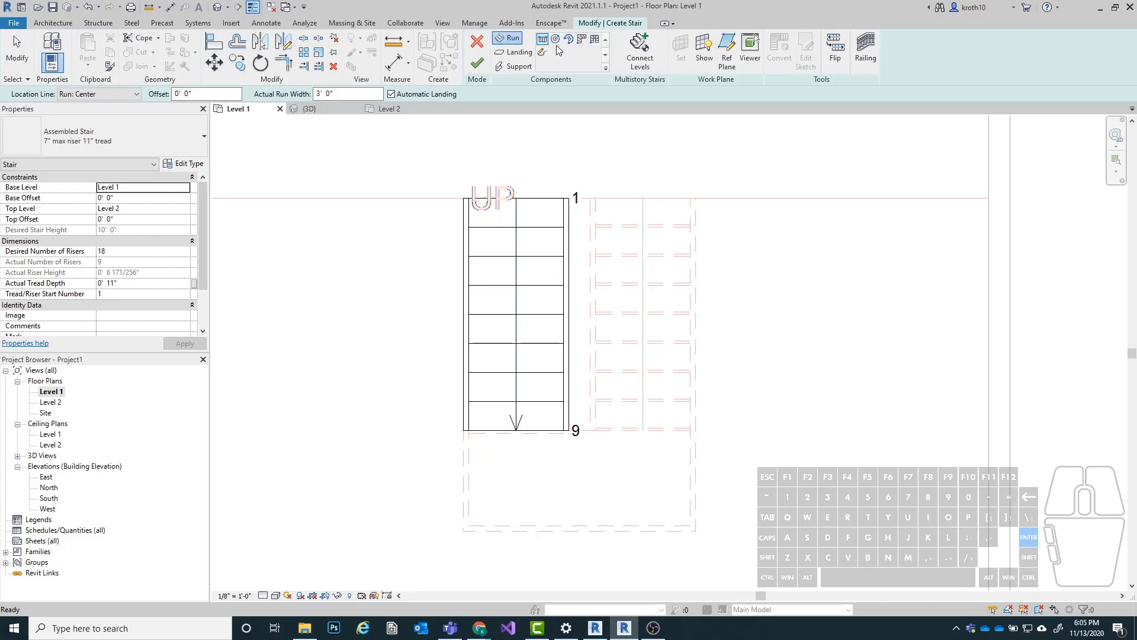
scroll(644, 433, up, 2)
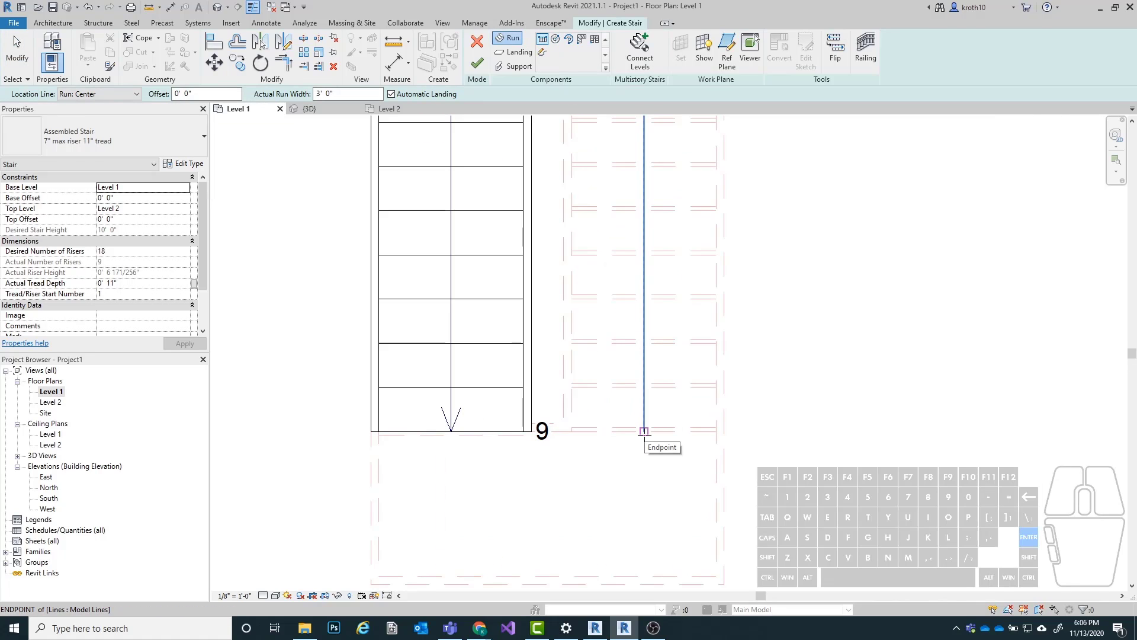
click(644, 431)
scroll(644, 431, down, 2)
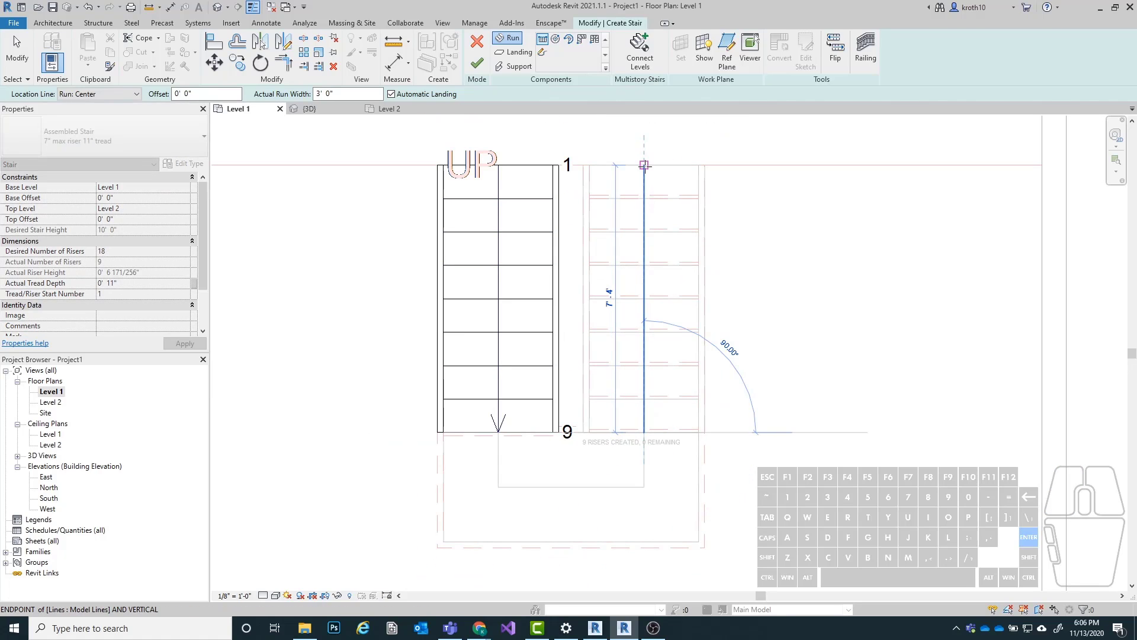
click(644, 164)
key(Escape)
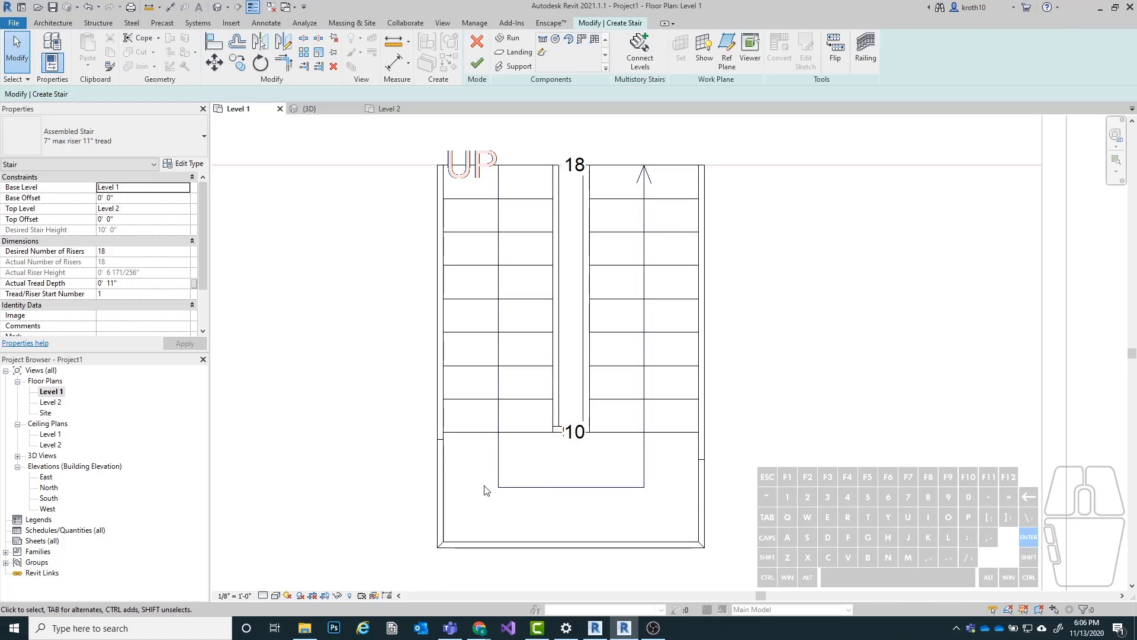
Step: Inspect the U-shaped stair's two runs and landing in the 3D view, including where the upper run meets the Level 2 floor edge
click(217, 14)
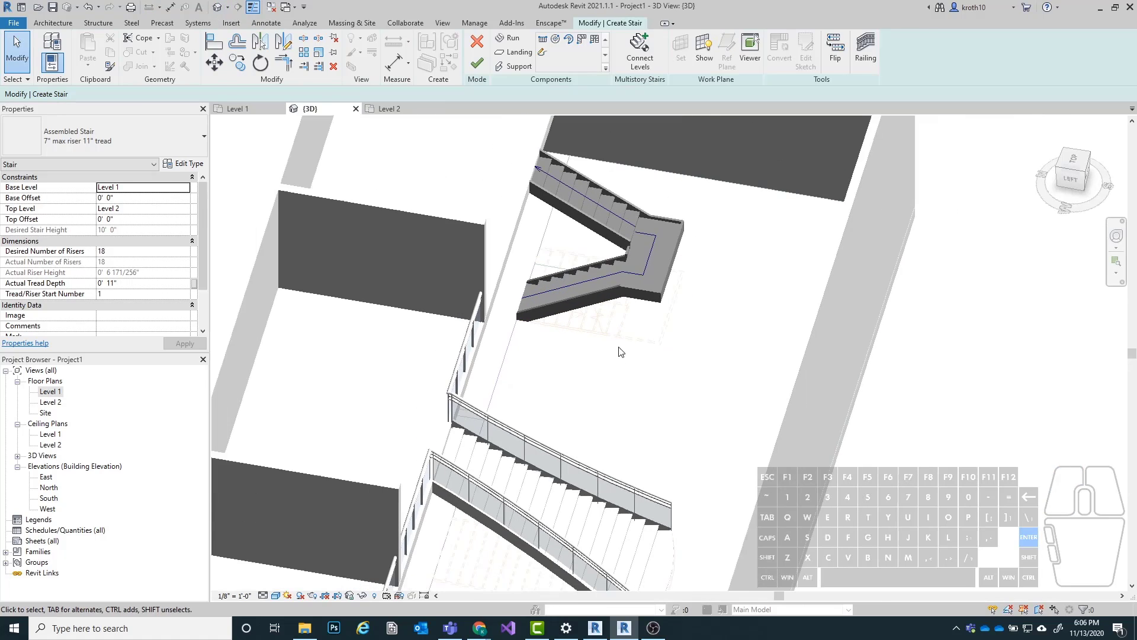
scroll(525, 211, up, 1)
middle_drag(525, 211, 546, 248)
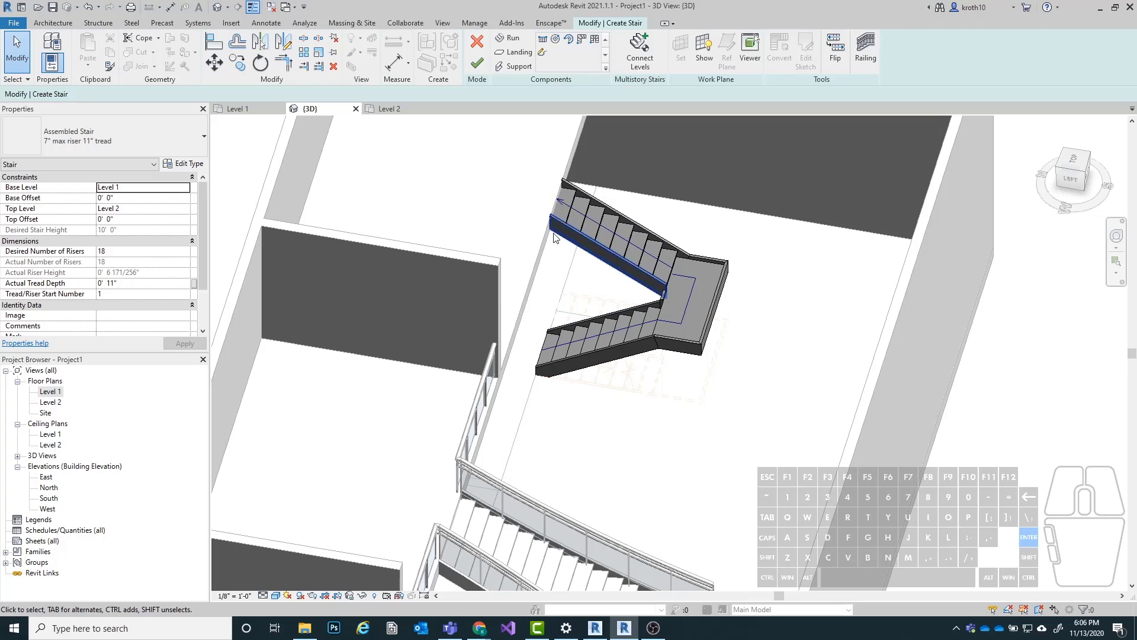
Step: Examine the U-shaped stair's runs and landing in the 3D view and its second run in the Level 1 plan
shift+middle_drag(552, 222, 558, 238)
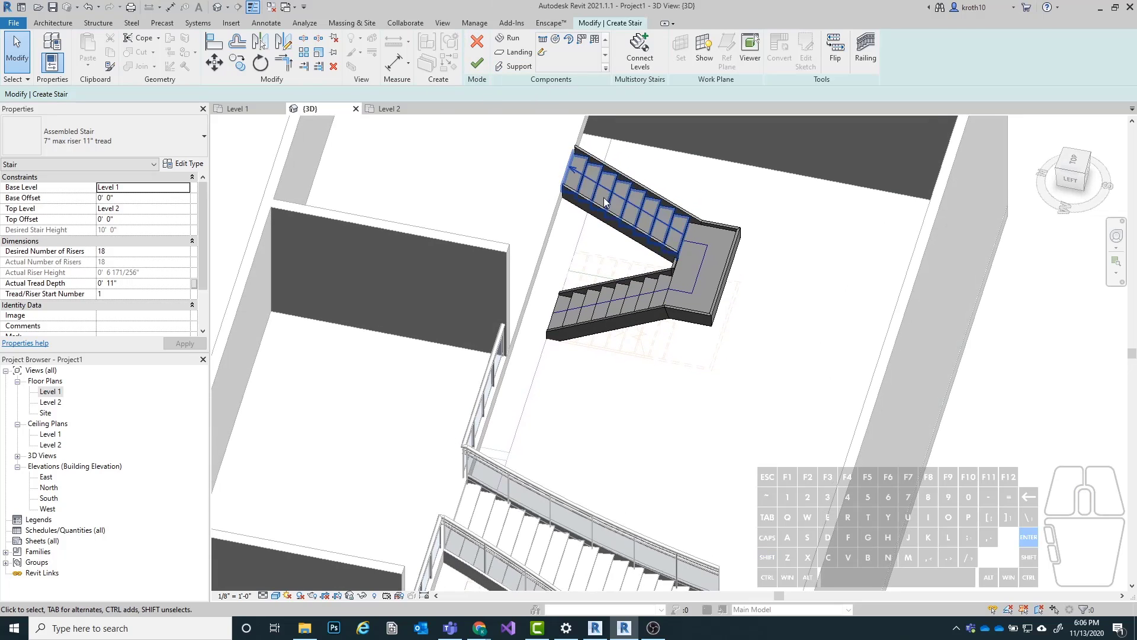
scroll(591, 275, up, 2)
click(594, 276)
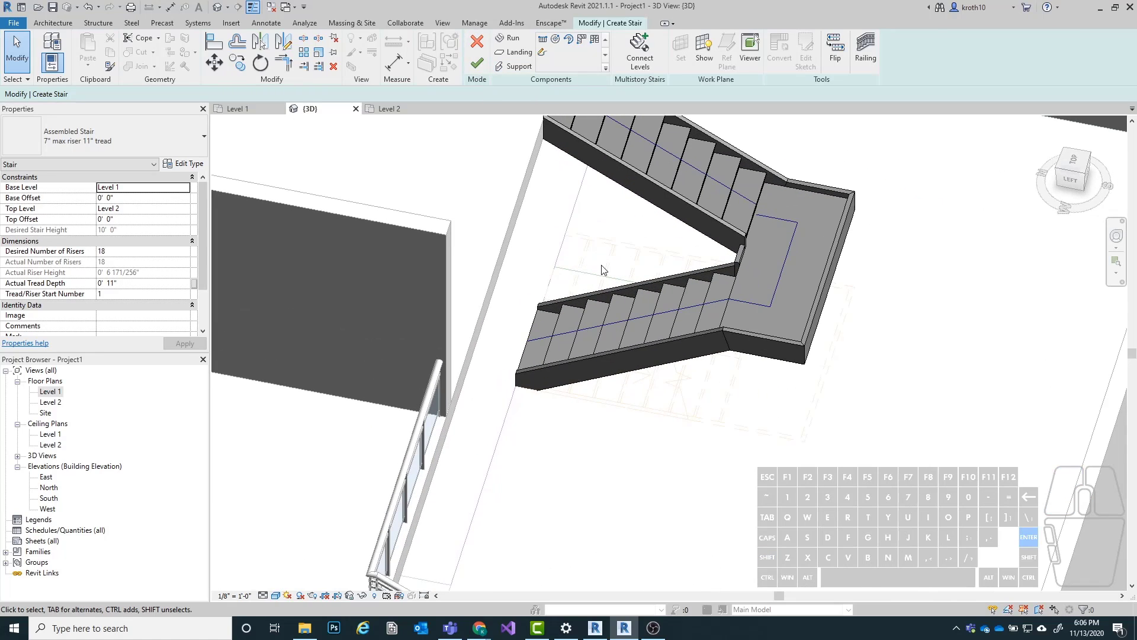
double_click(50, 391)
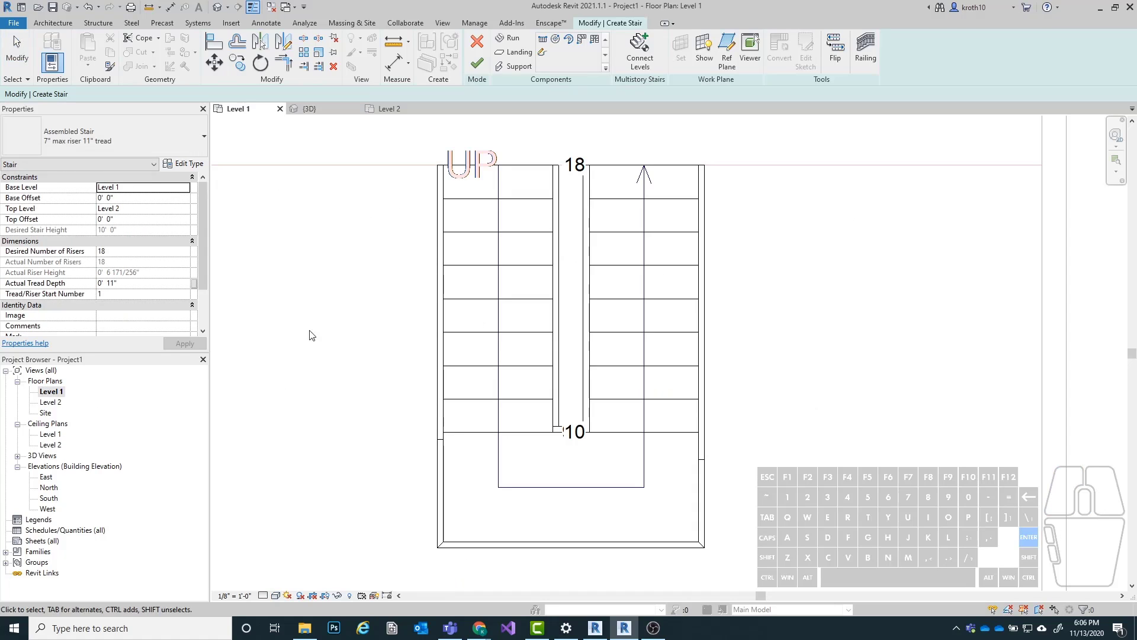
click(603, 171)
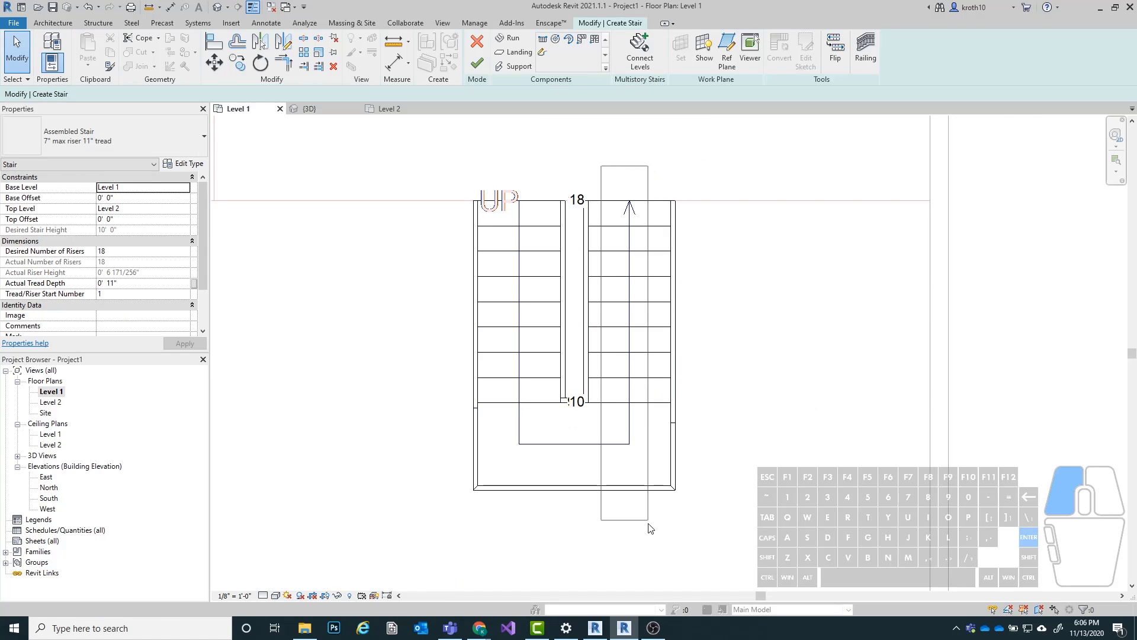
middle_drag(823, 279, 673, 351)
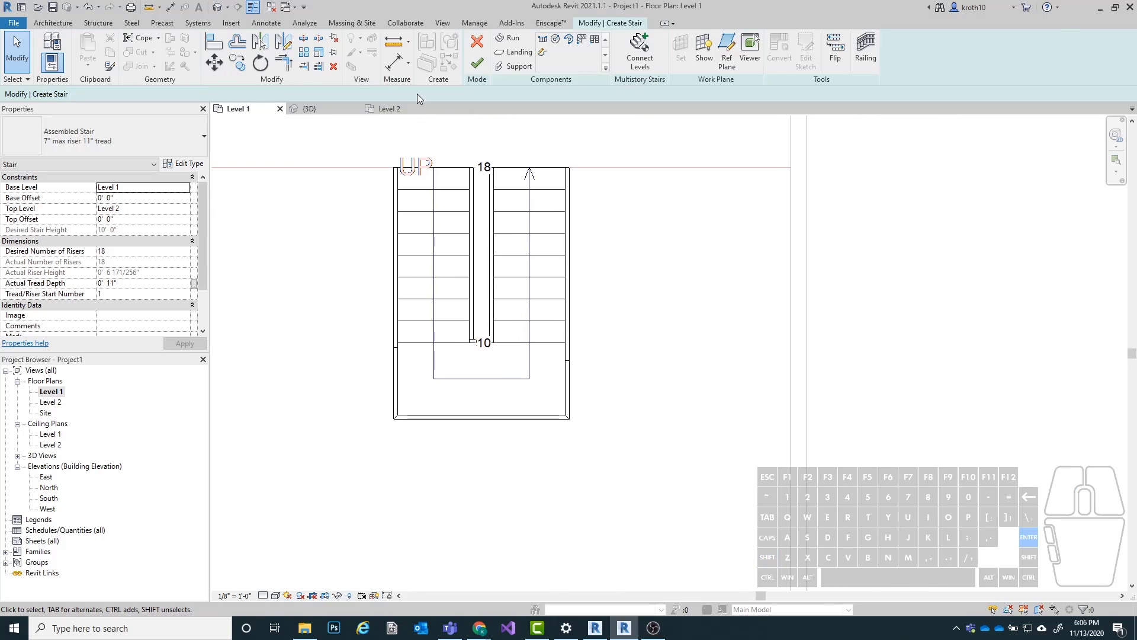
click(511, 260)
scroll(518, 289, up, 12)
scroll(563, 326, down, 8)
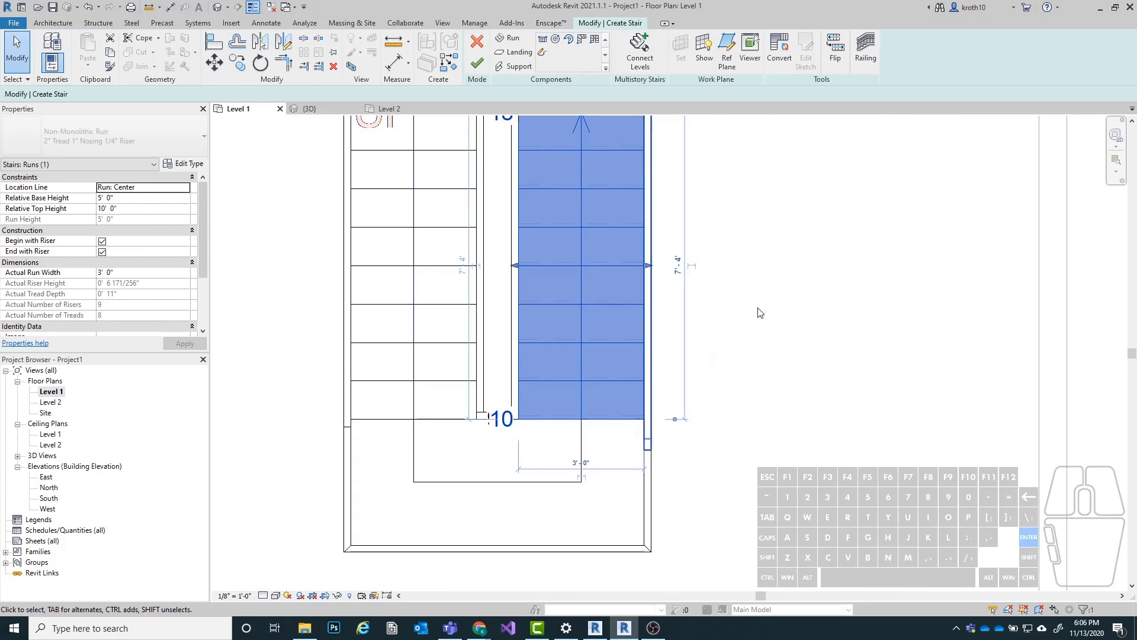
click(758, 311)
scroll(525, 398, down, 5)
Step: Select the whole U-shaped stair in the plan and review its component categories in the selection filter
drag(389, 204, 722, 592)
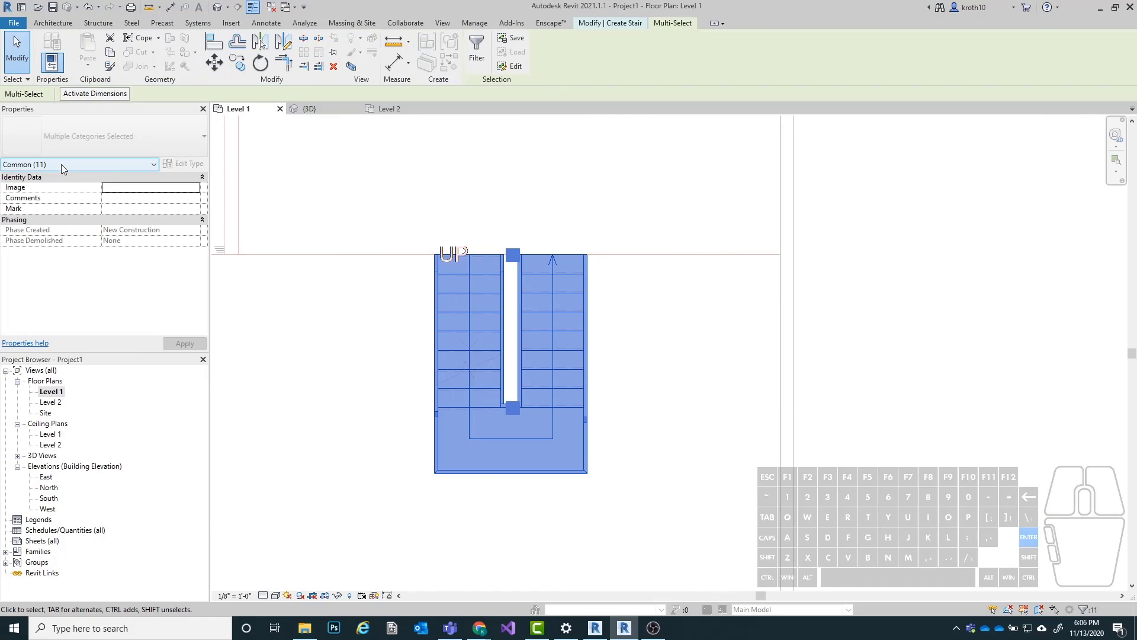
click(476, 50)
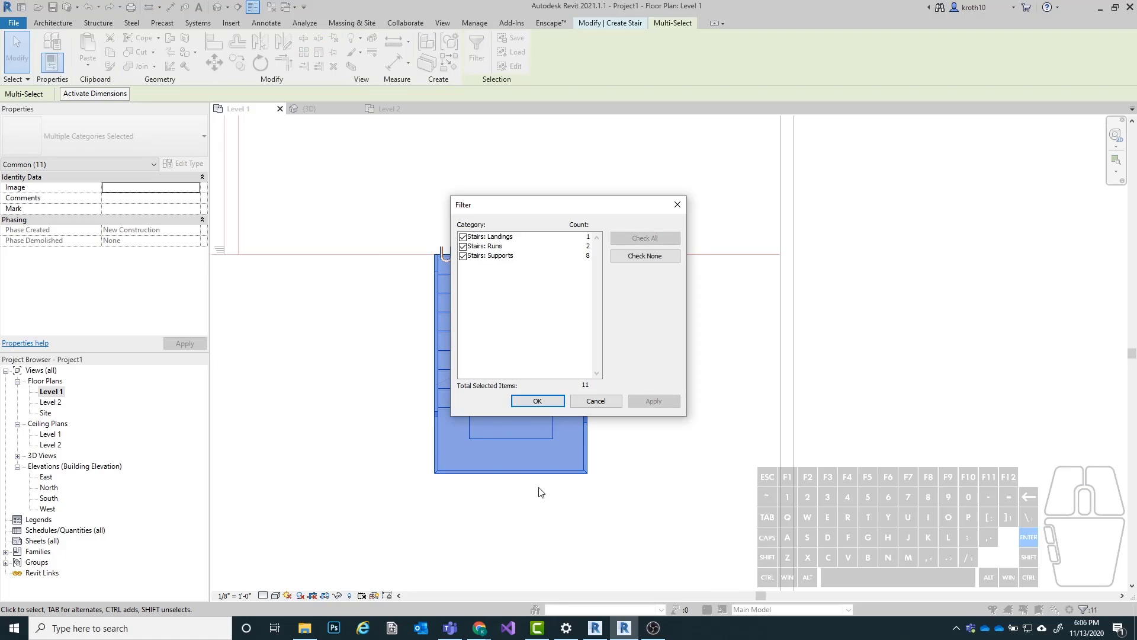
key(Return)
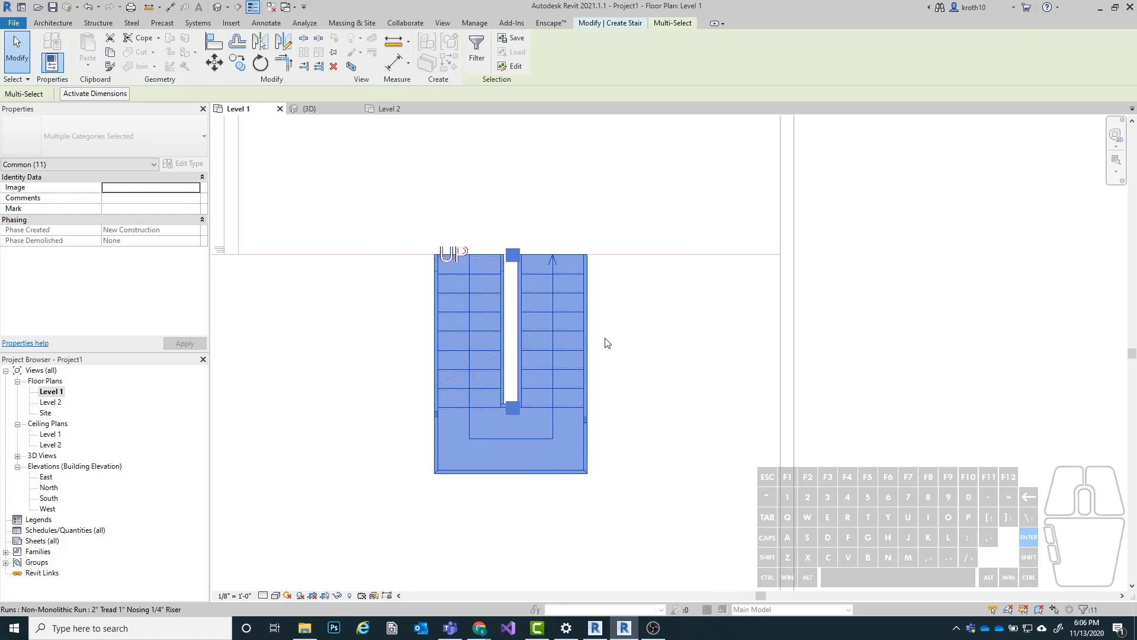
click(668, 279)
scroll(543, 308, up, 4)
scroll(577, 148, down, 4)
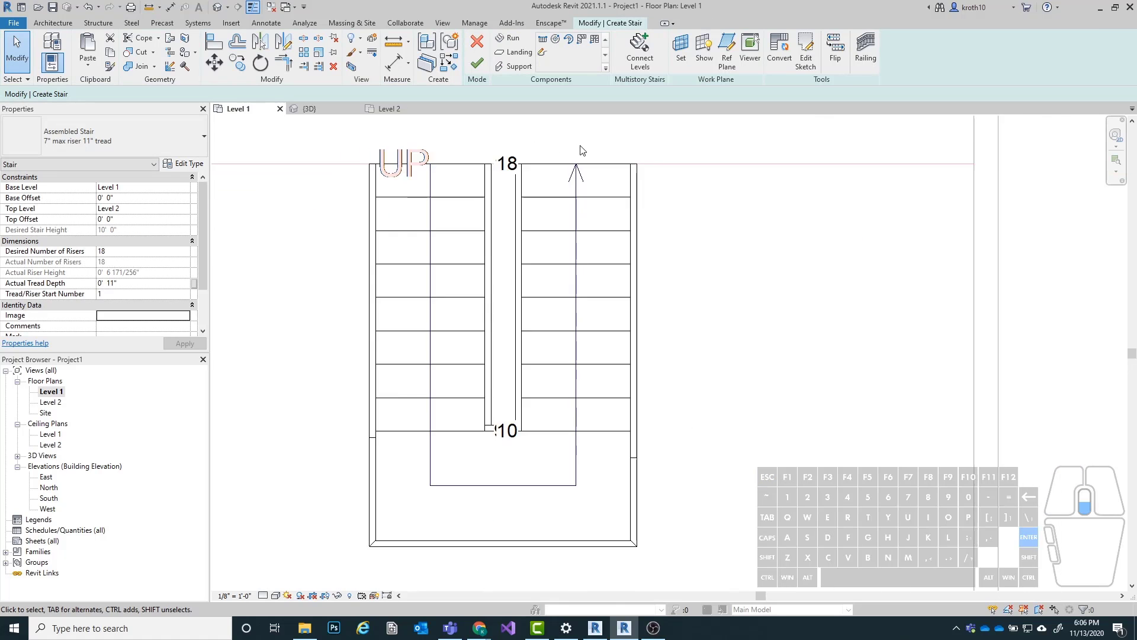
Step: Return to the 3D view and finish the U-shaped stair
click(217, 6)
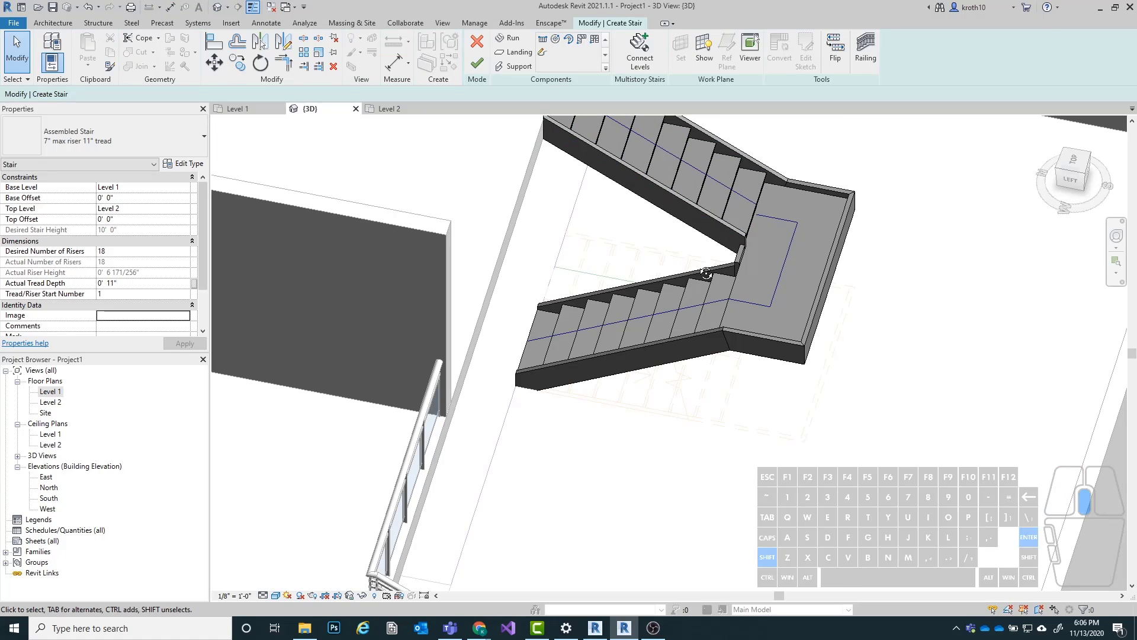
shift+middle_drag(706, 273, 627, 154)
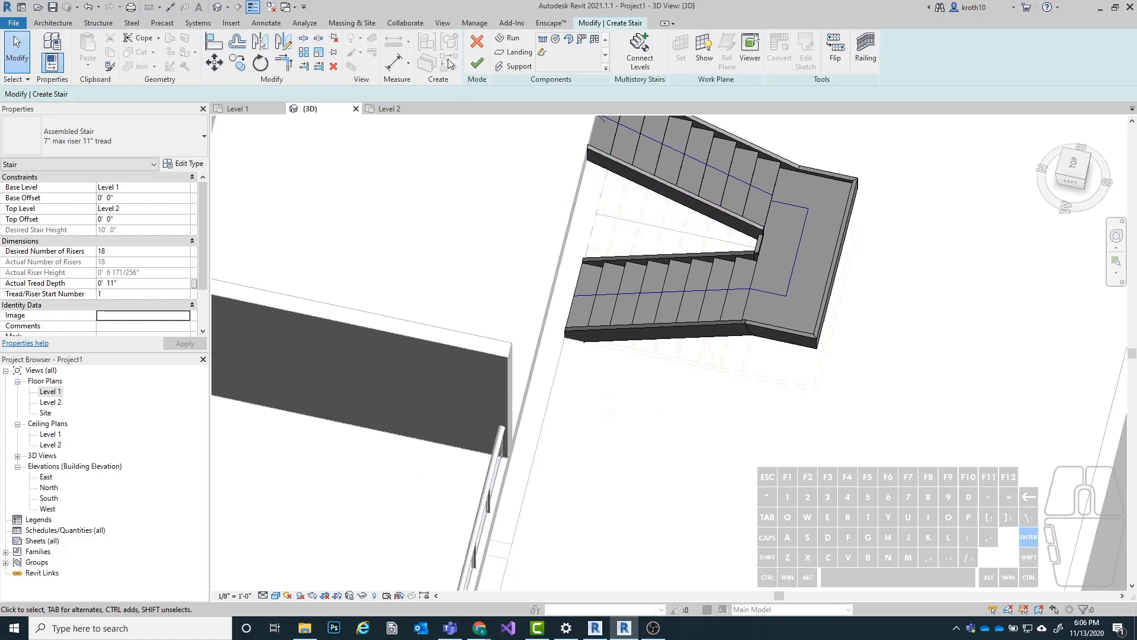
click(478, 61)
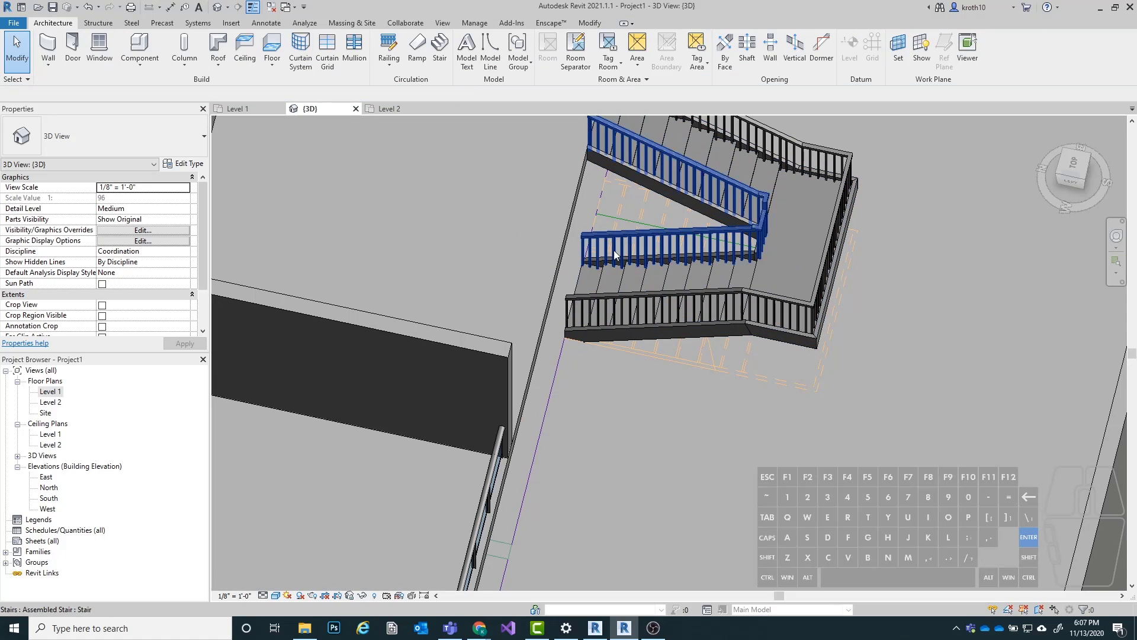
Step: Inspect the finished U-shaped stair, its default railings and the guide line in the 3D view, alongside the other stairs
click(617, 220)
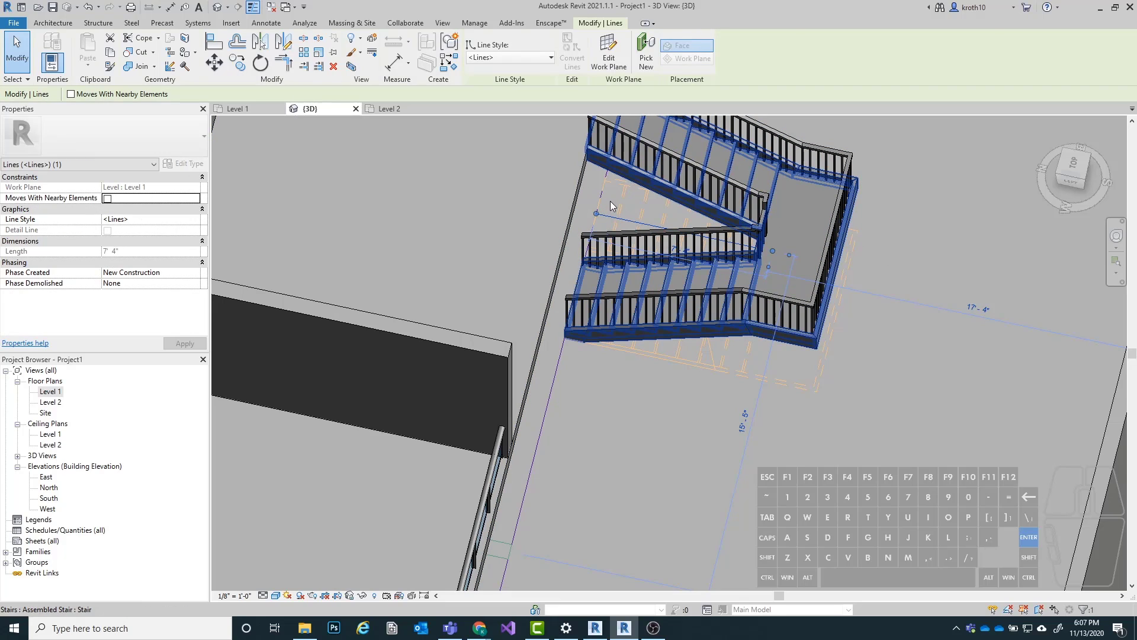
key(Escape)
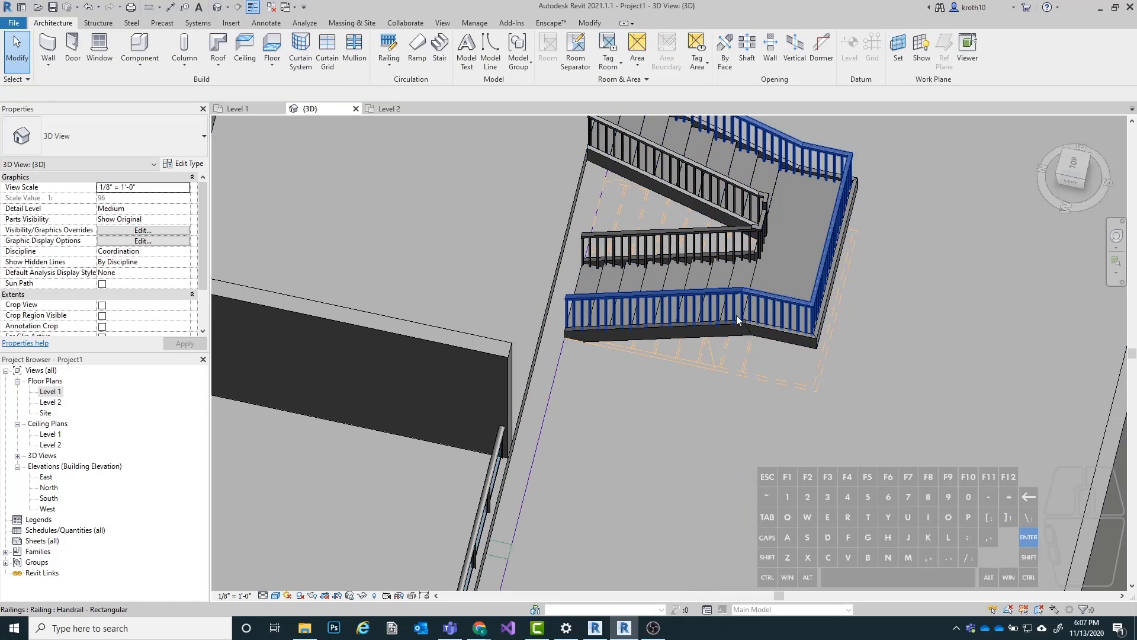
scroll(781, 339, down, 2)
shift+middle_drag(781, 339, 668, 242)
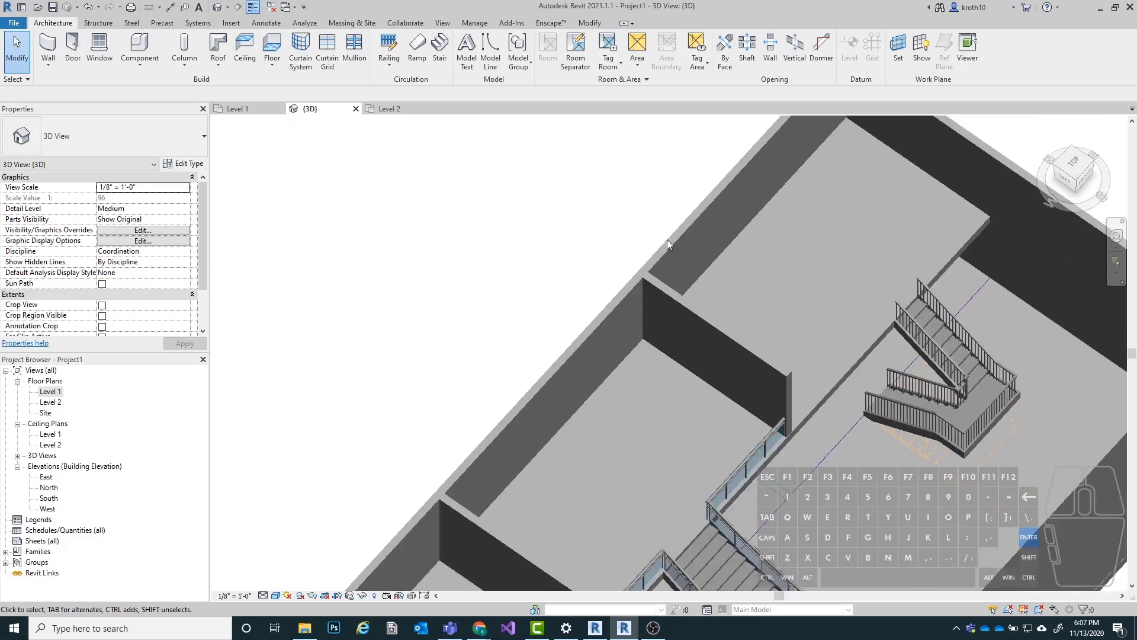
scroll(668, 241, down, 3)
scroll(929, 378, up, 3)
shift+middle_drag(928, 378, 764, 282)
scroll(764, 282, down, 2)
scroll(752, 400, up, 2)
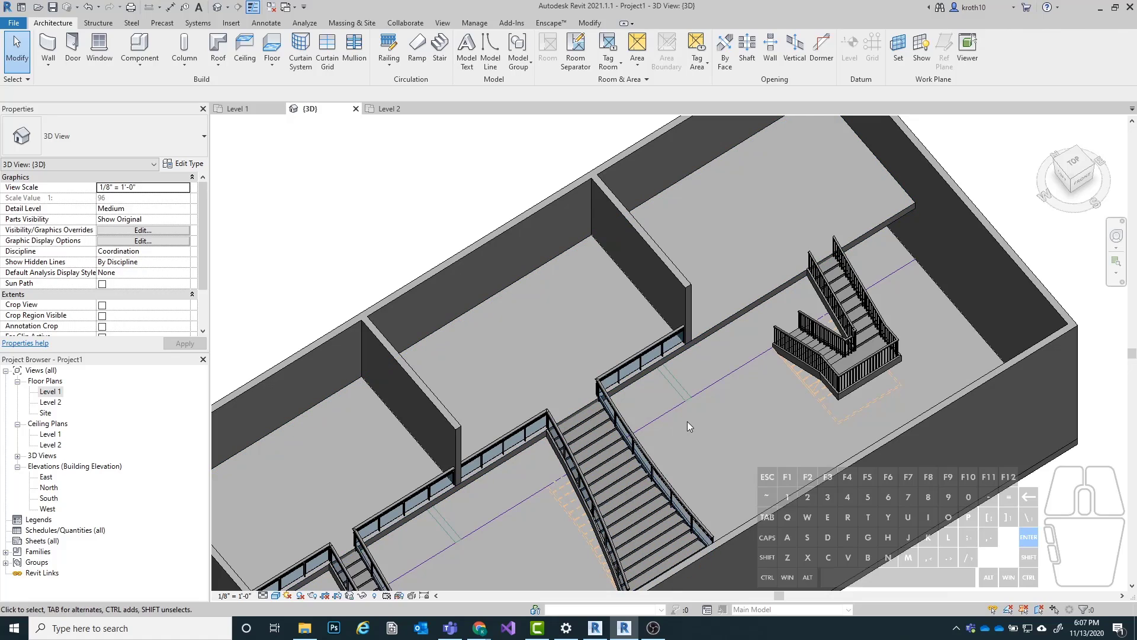
Step: Match the U-shaped stair's outer and inner railings to the flared stair's glass guardrail type and dismiss the rail continuity warning
key(m)
key(a)
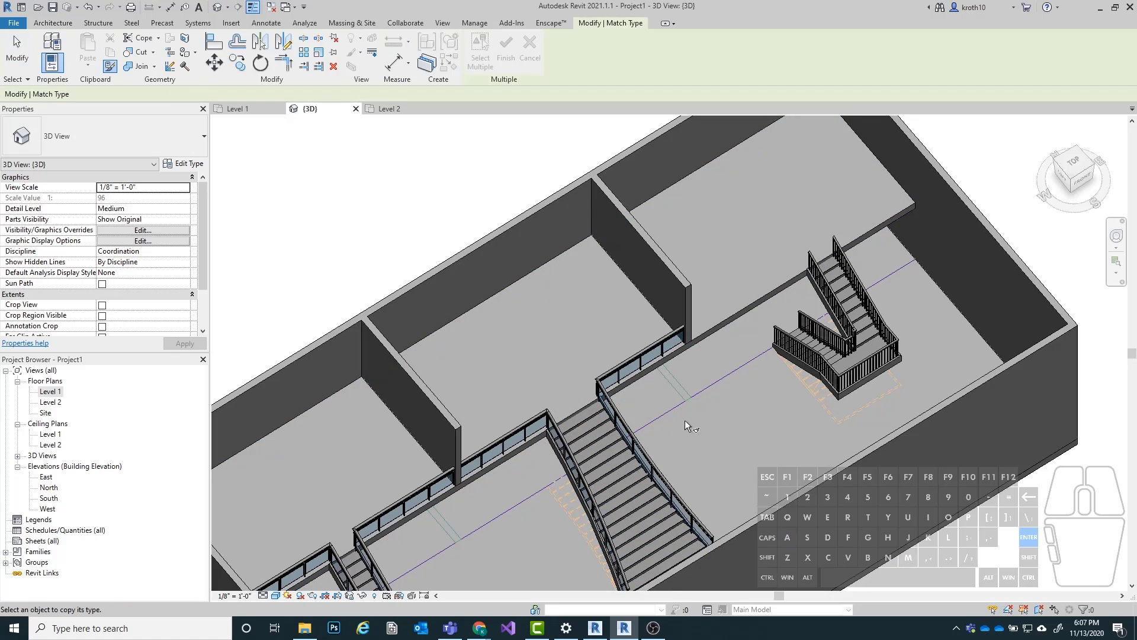
click(630, 361)
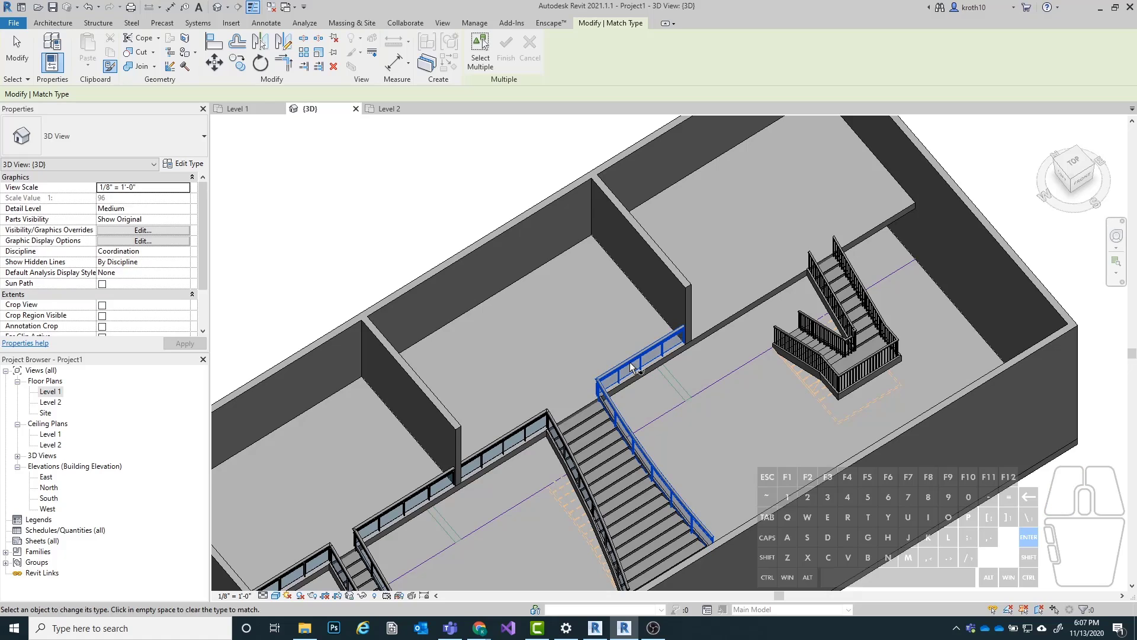
click(820, 359)
click(848, 337)
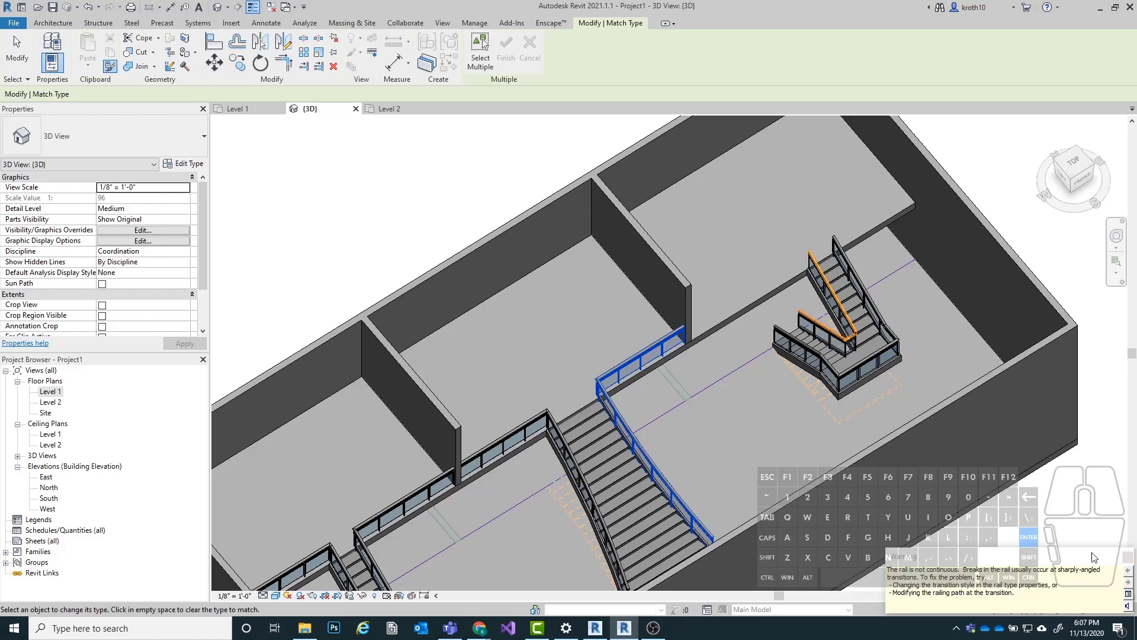
scroll(912, 446, up, 5)
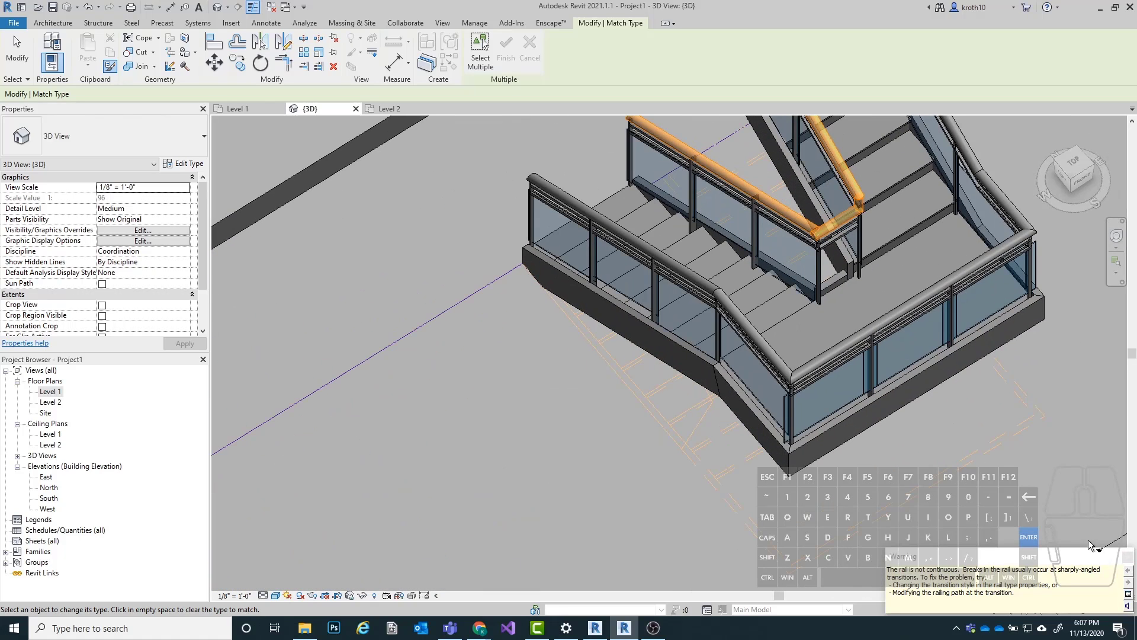
click(1127, 557)
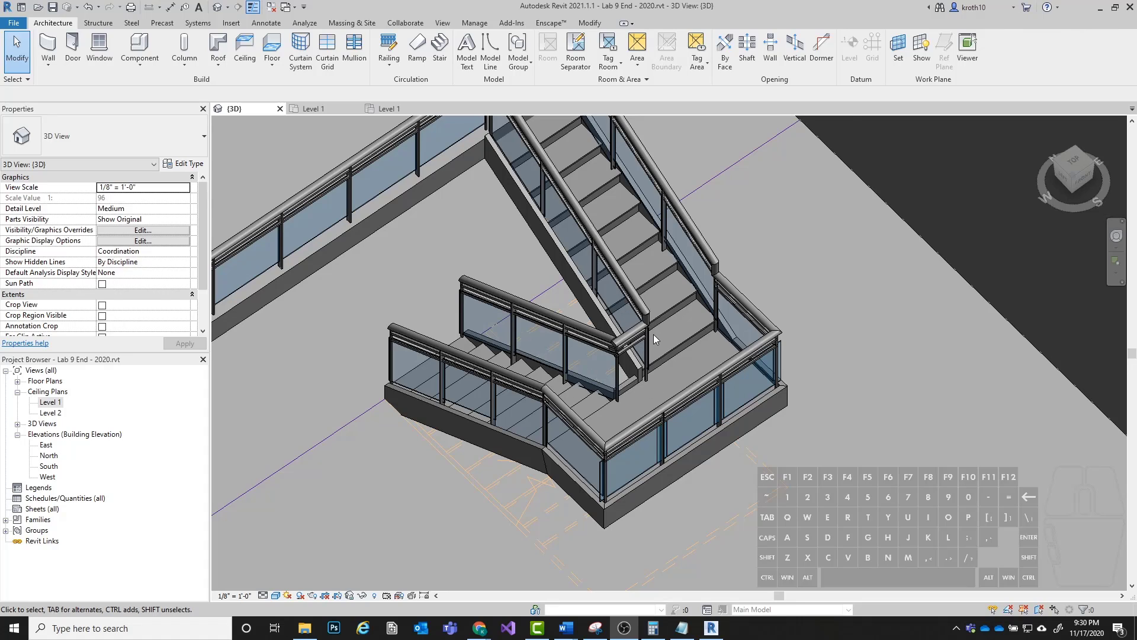
Step: Examine the inner glass railing's top rail and corner transitions where the two runs meet the landing
scroll(653, 335, up, 6)
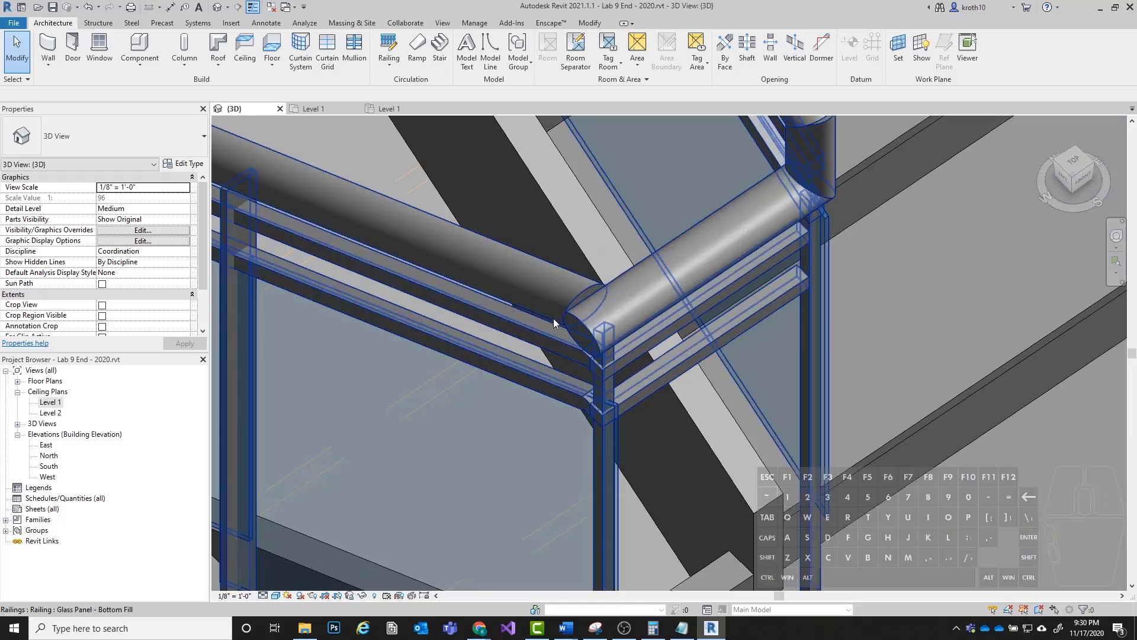
scroll(542, 482, down, 2)
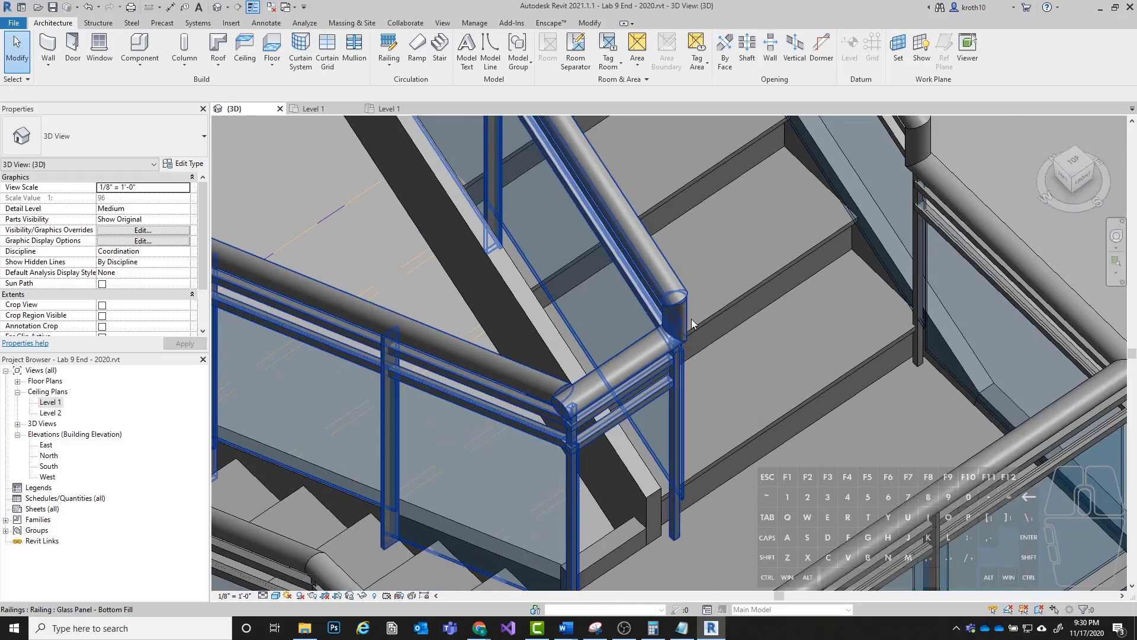
scroll(691, 319, up, 3)
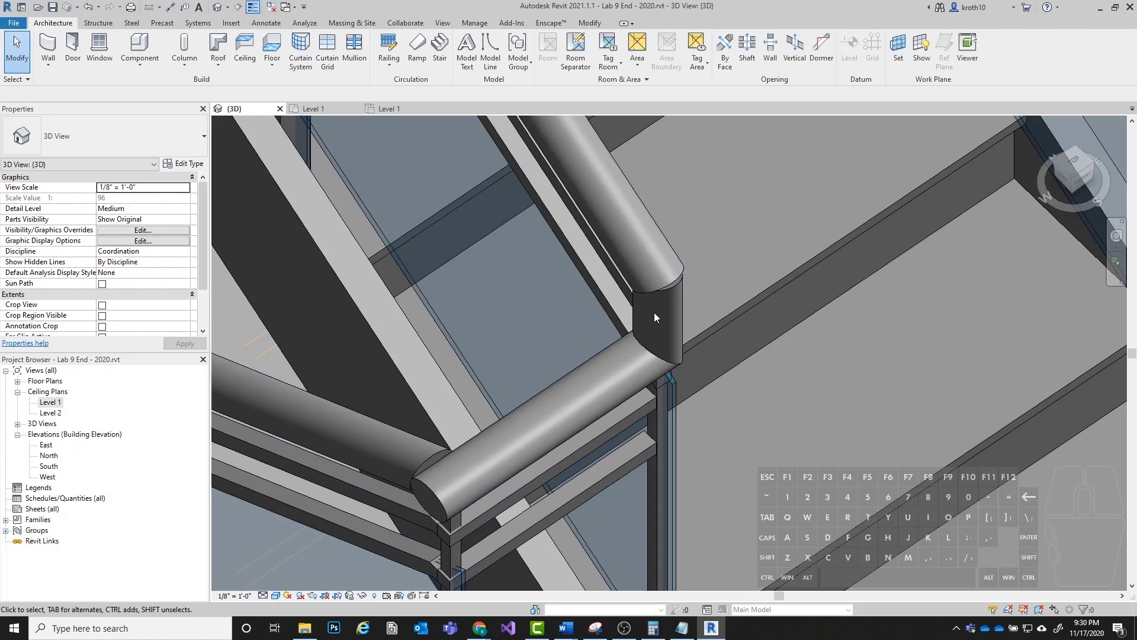
scroll(650, 261, down, 3)
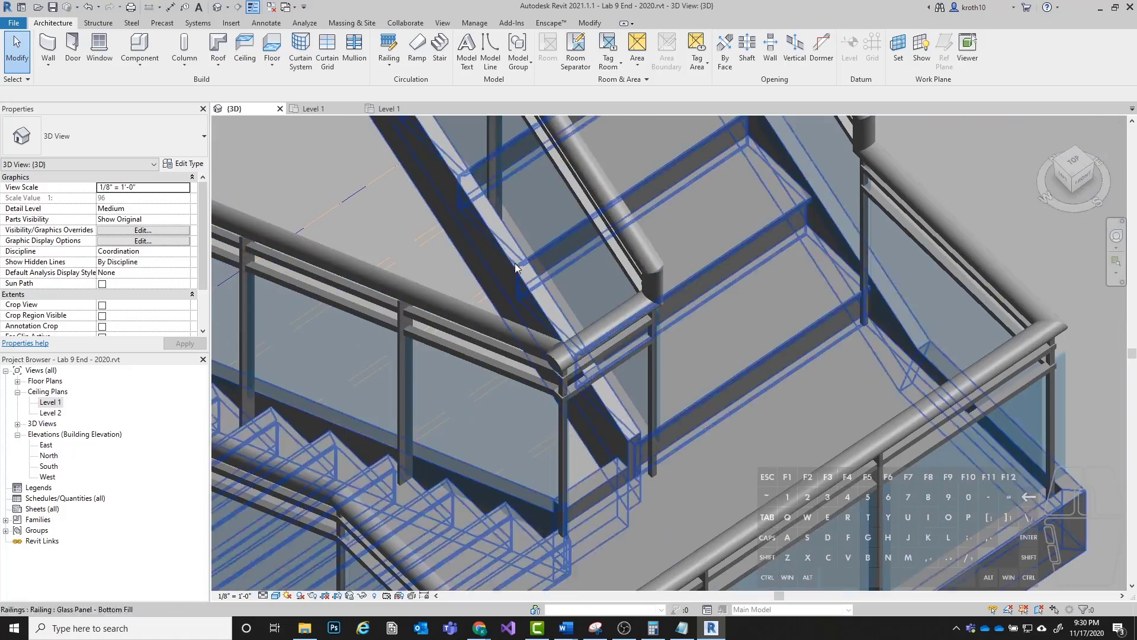
middle_drag(446, 289, 477, 283)
scroll(471, 275, down, 2)
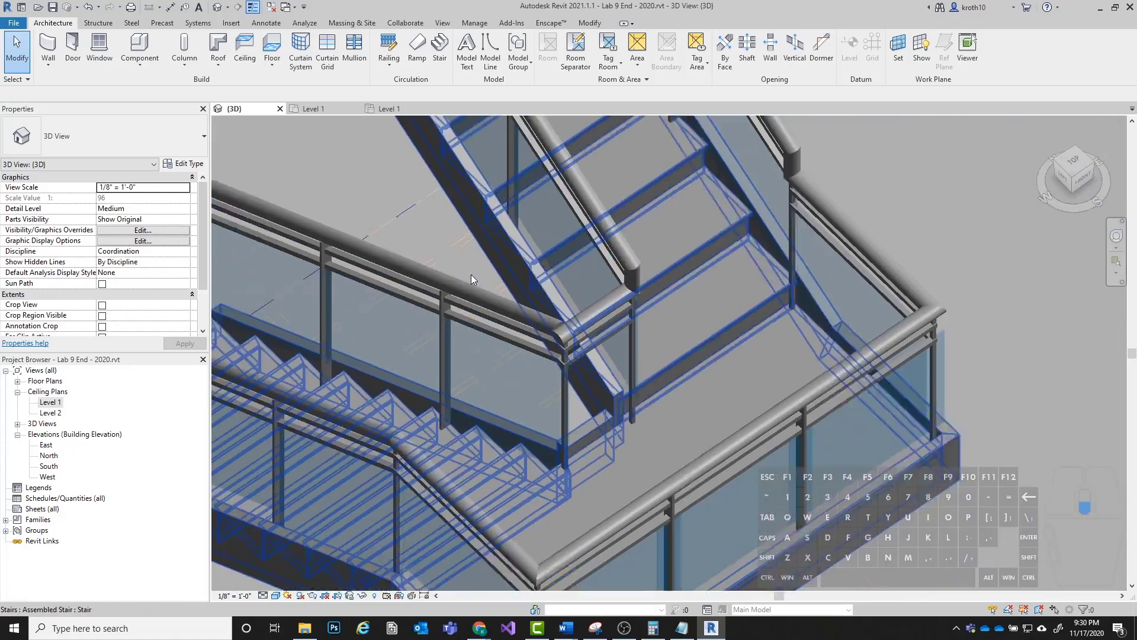
middle_drag(531, 372, 557, 366)
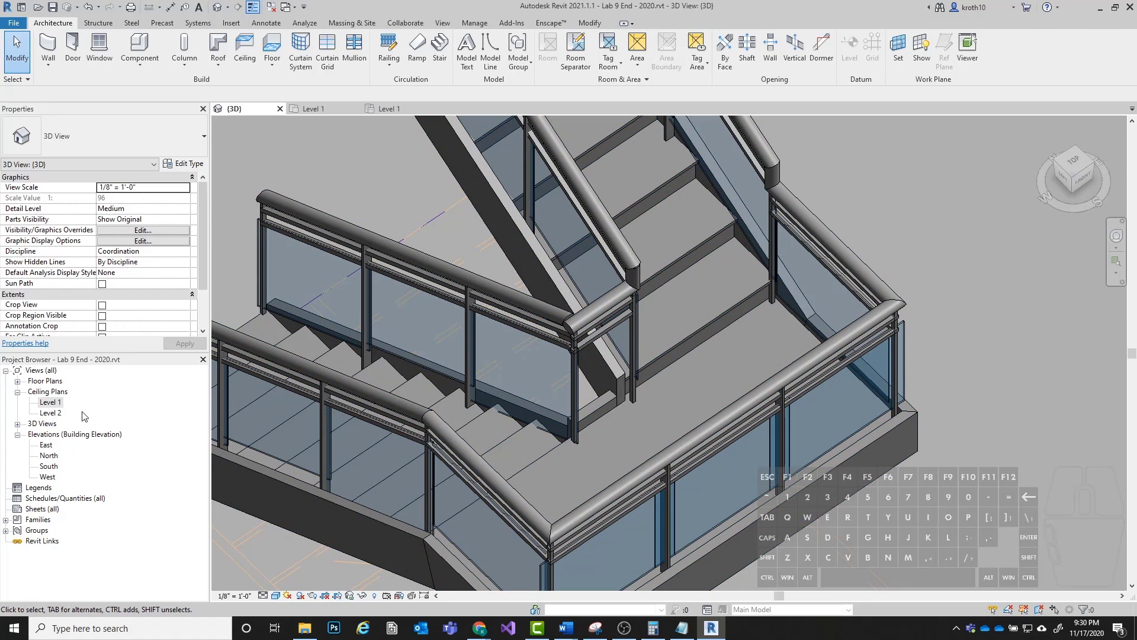
Step: Open the Level 2 floor plan and start editing the U-shaped stair
click(17, 381)
double_click(51, 403)
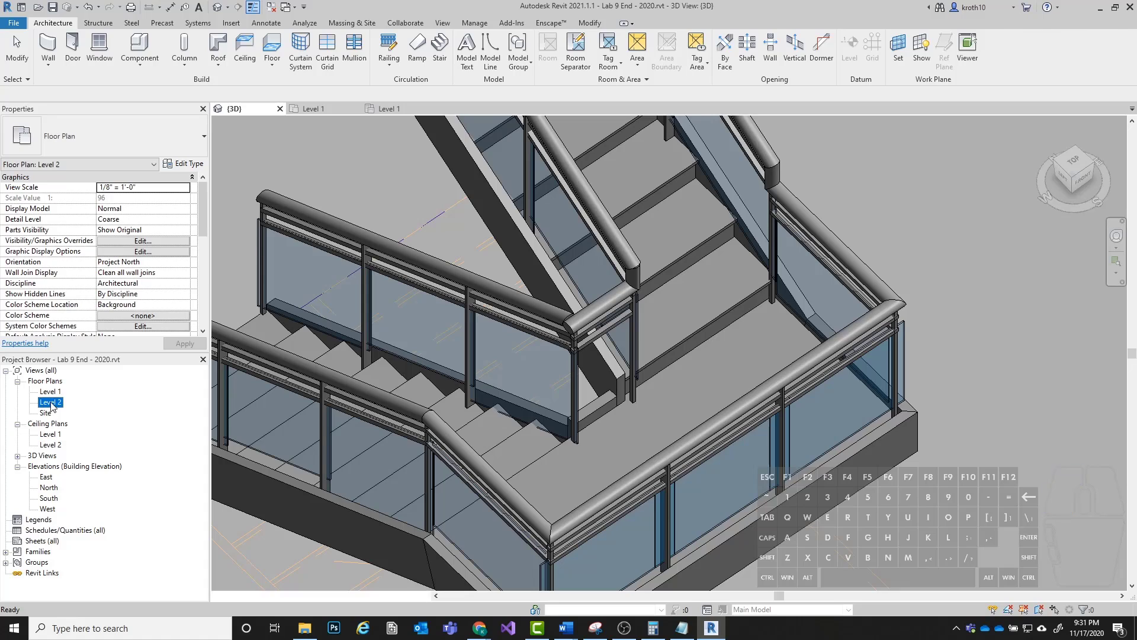
scroll(784, 348, up, 6)
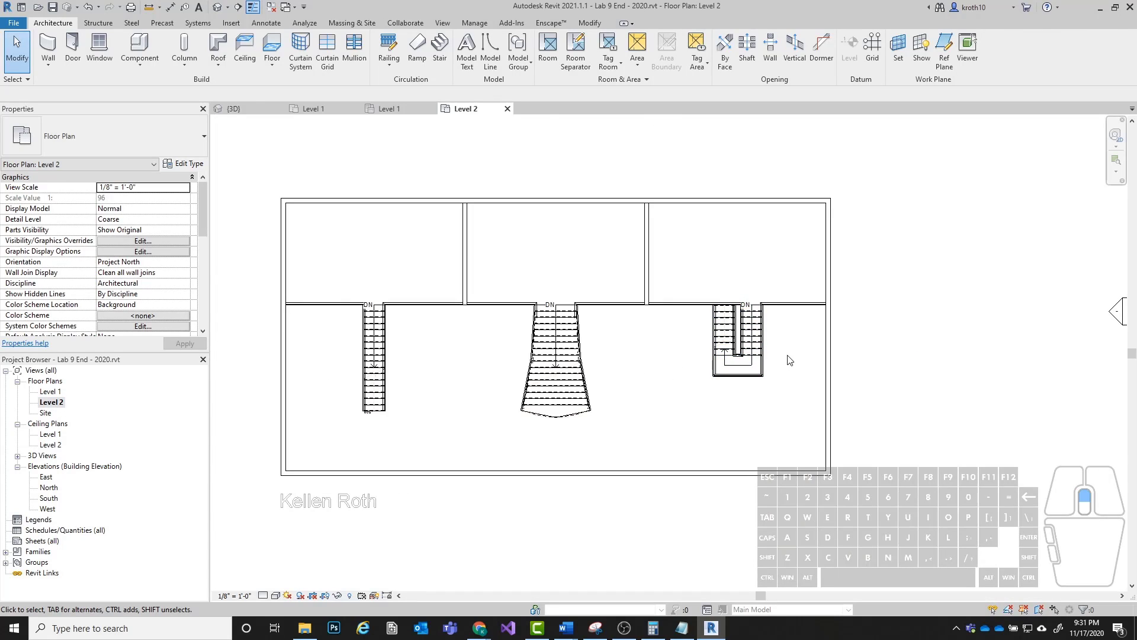
middle_drag(610, 372, 599, 389)
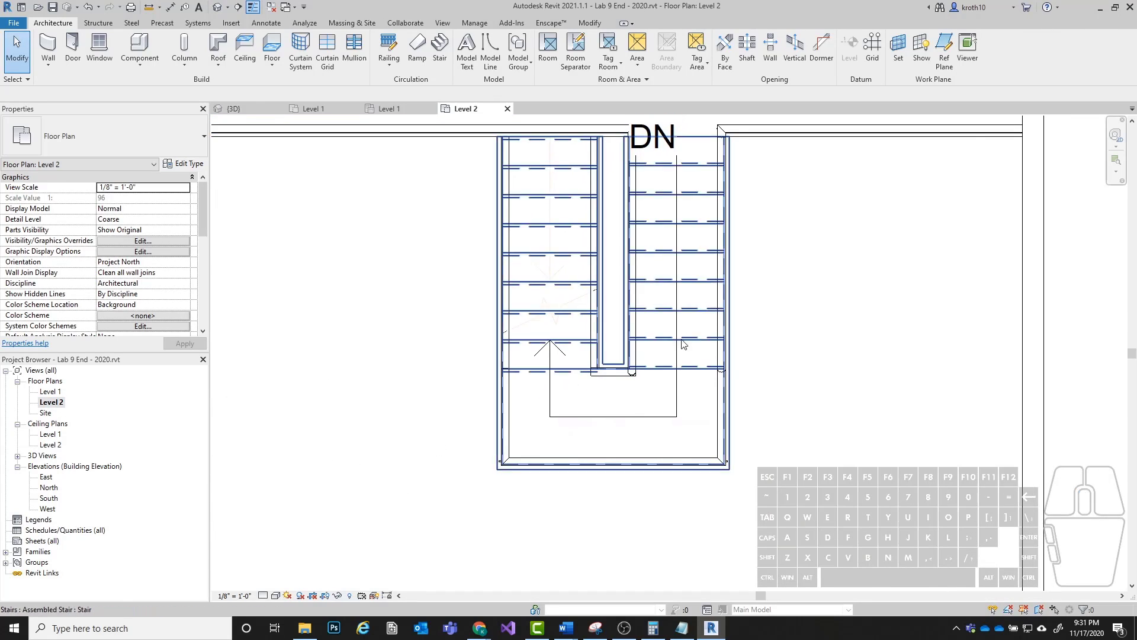
click(669, 368)
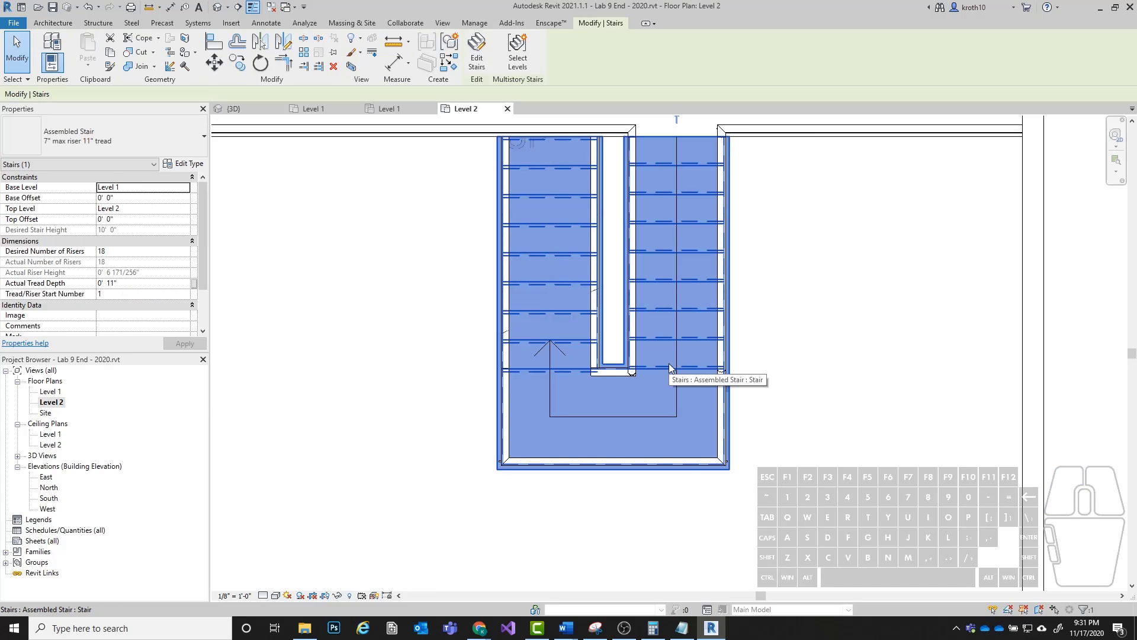
click(481, 50)
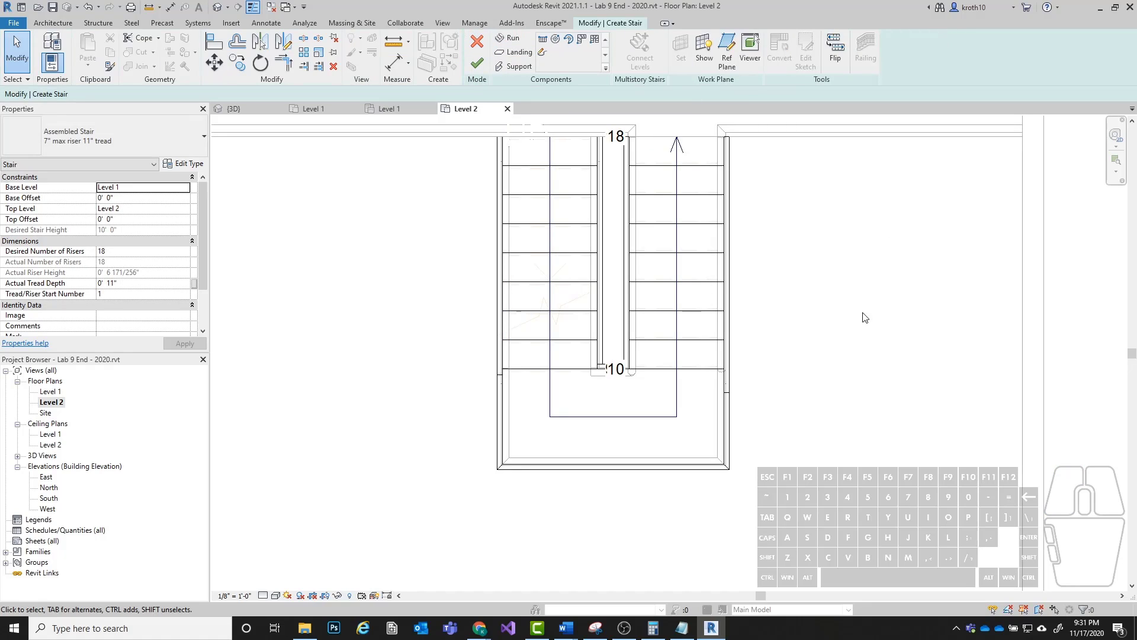
Step: Convert the U-shaped stair's landing to a custom sketch-based component and open its sketch for editing
click(613, 421)
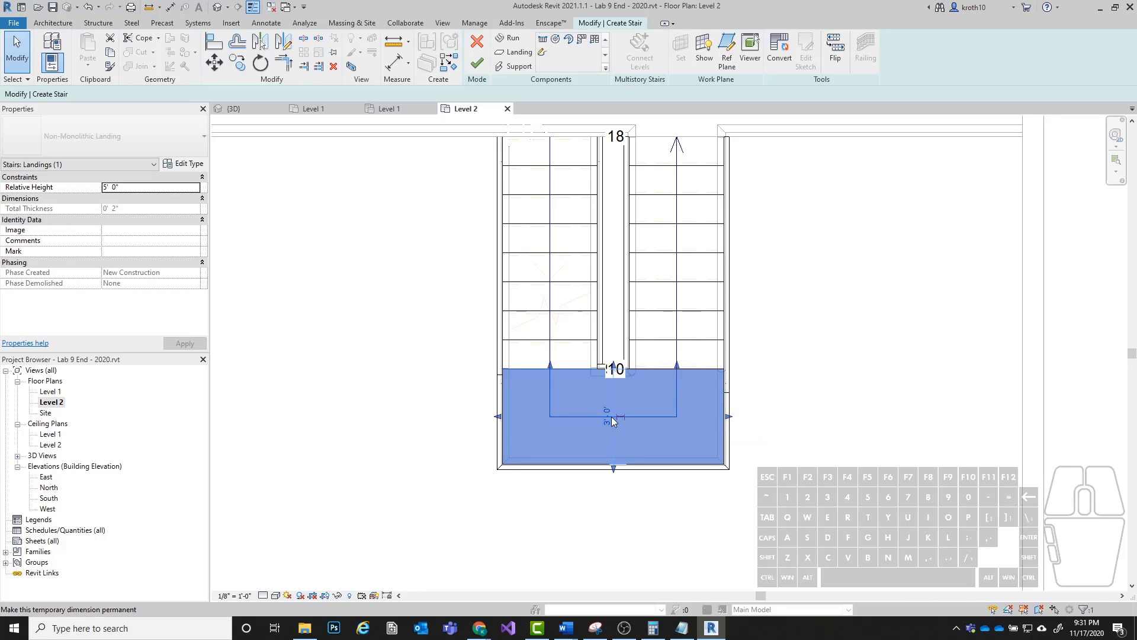
click(779, 58)
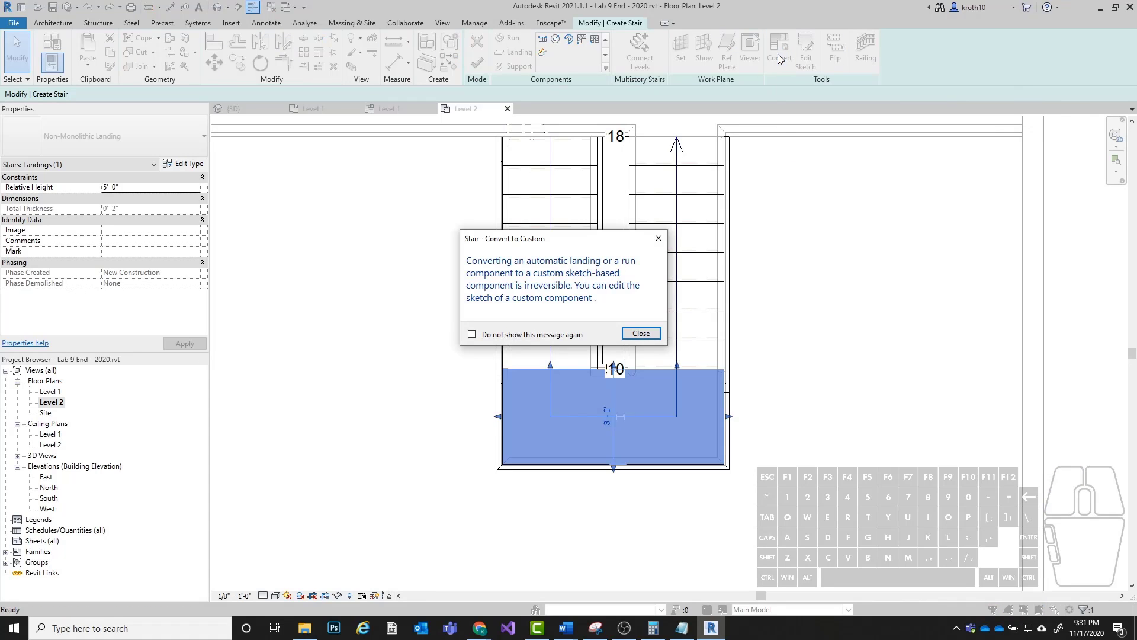
click(640, 334)
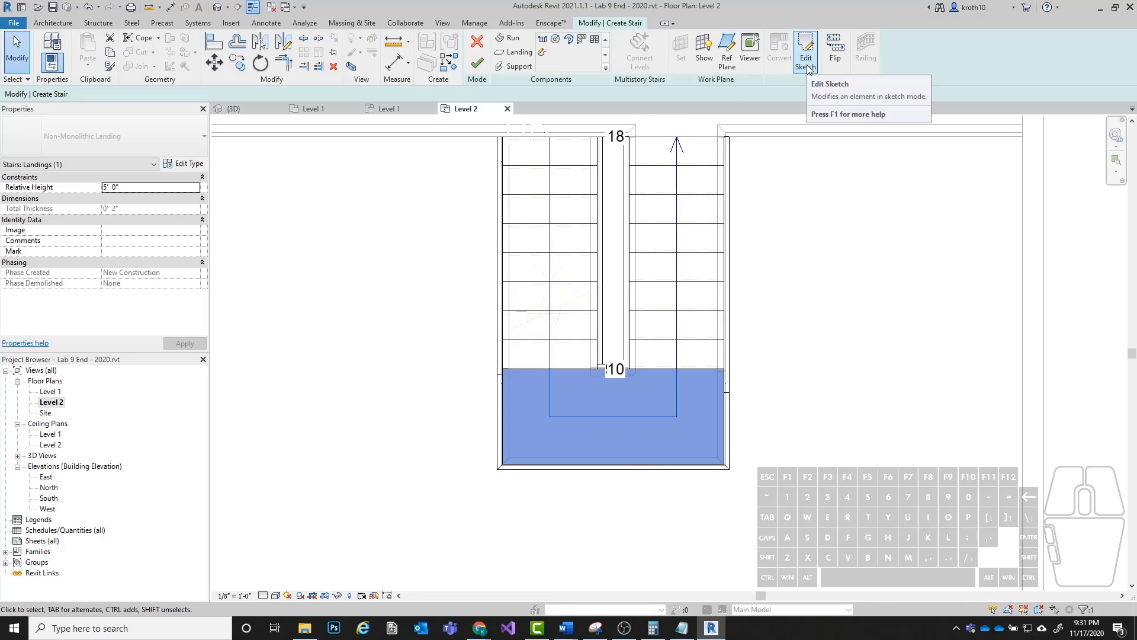
click(806, 59)
middle_drag(599, 296, 642, 281)
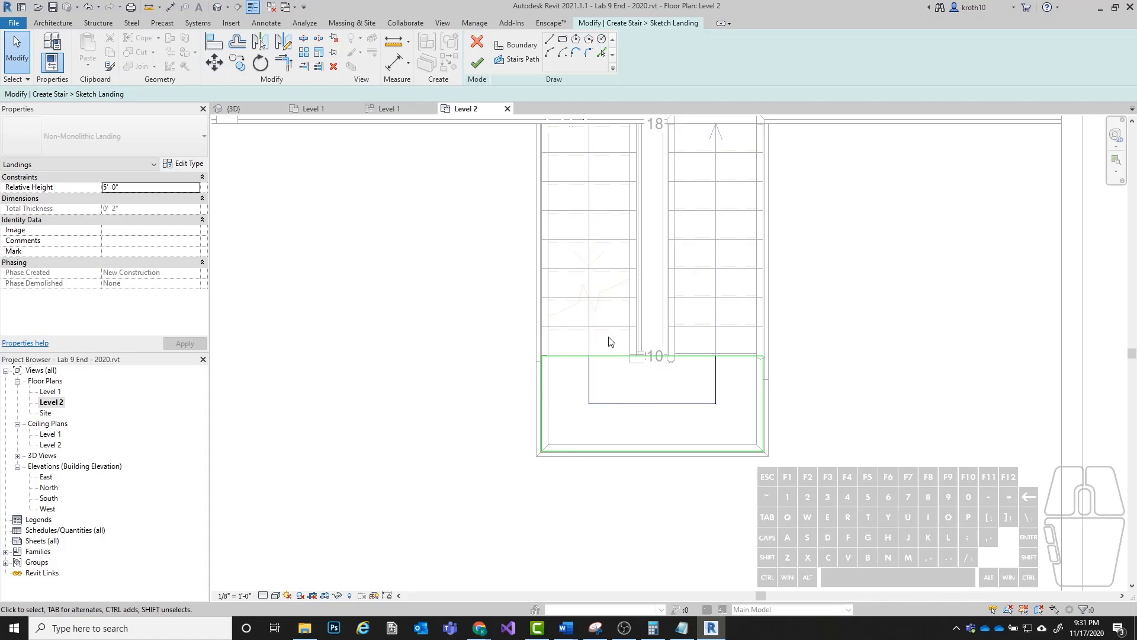
Step: Move the landing's outer boundary line 2" outward, away from the stair runs
scroll(621, 379, up, 2)
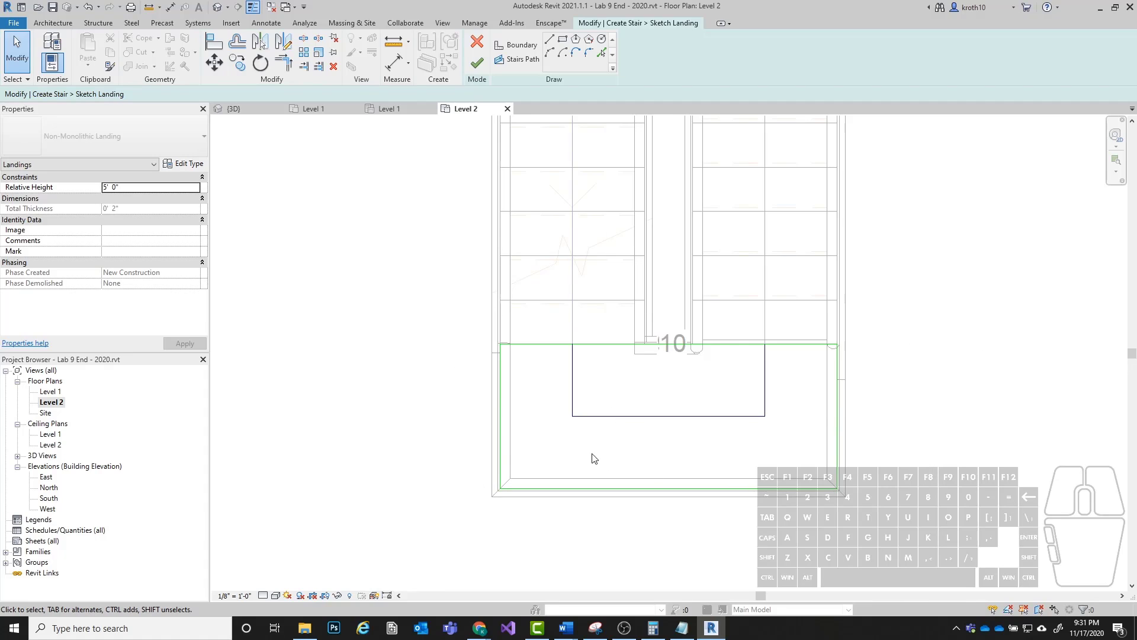
middle_drag(760, 433, 735, 414)
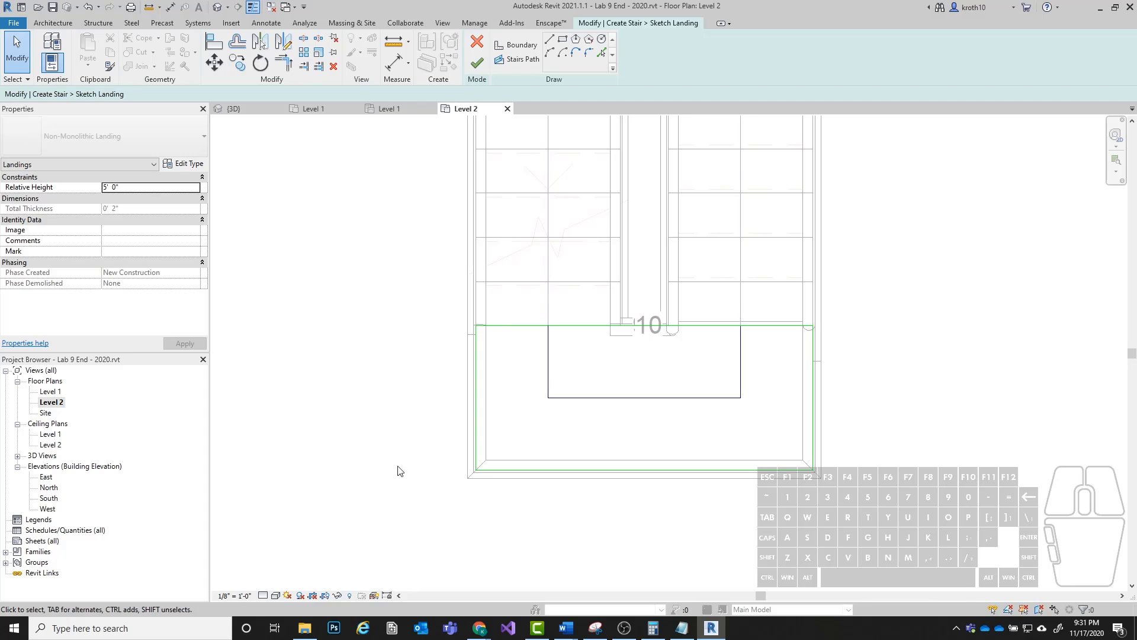
drag(398, 442, 901, 508)
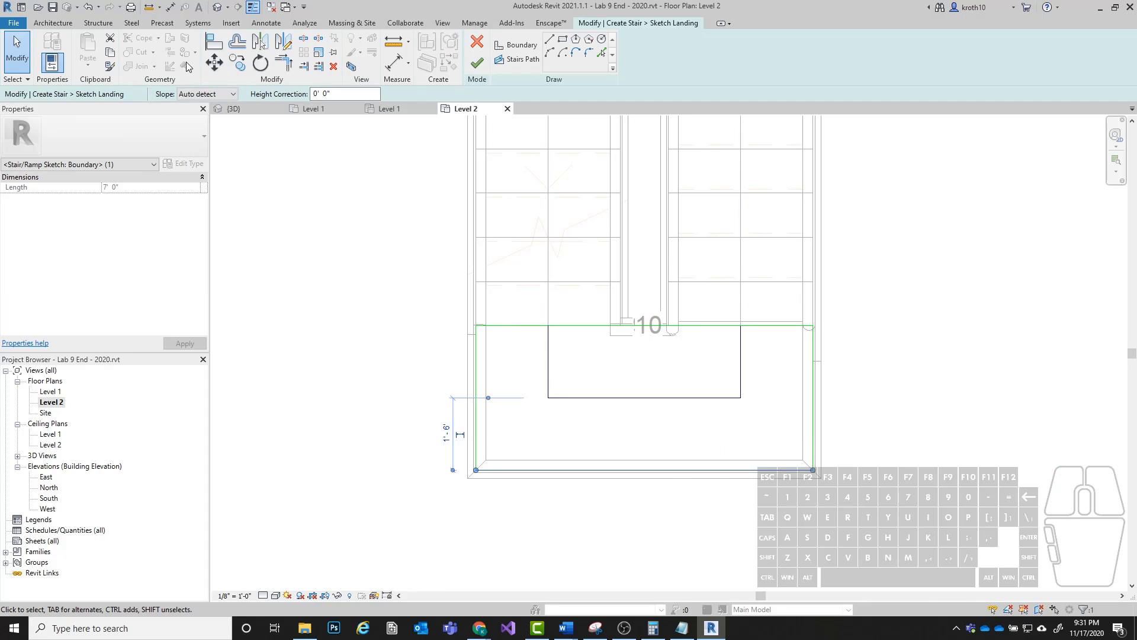
click(213, 62)
click(878, 382)
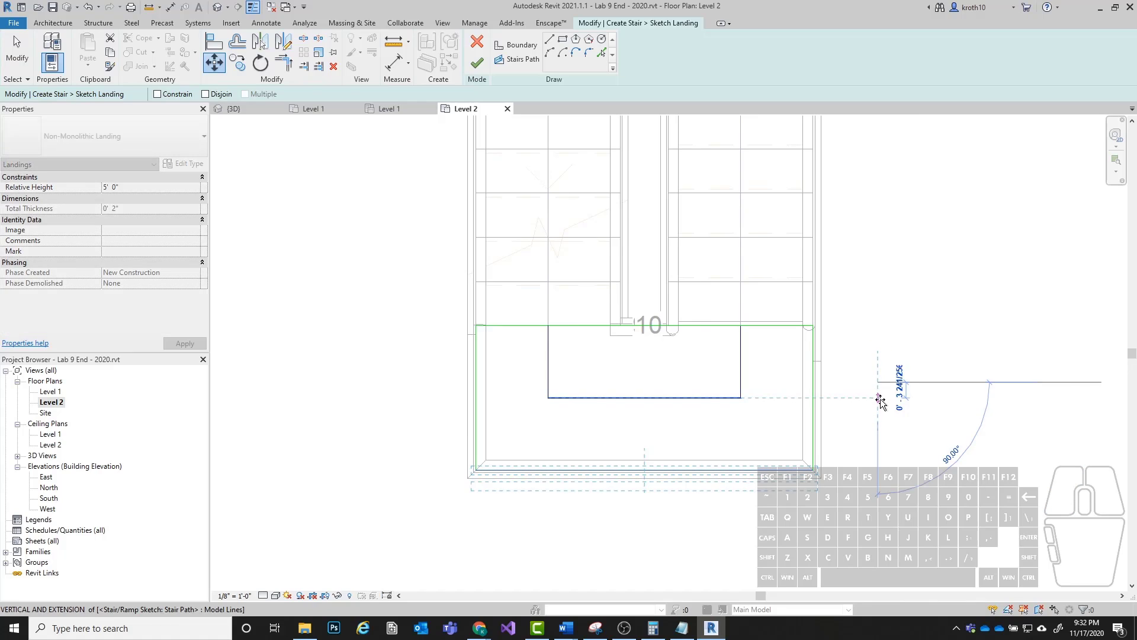
text(2")
key(Return)
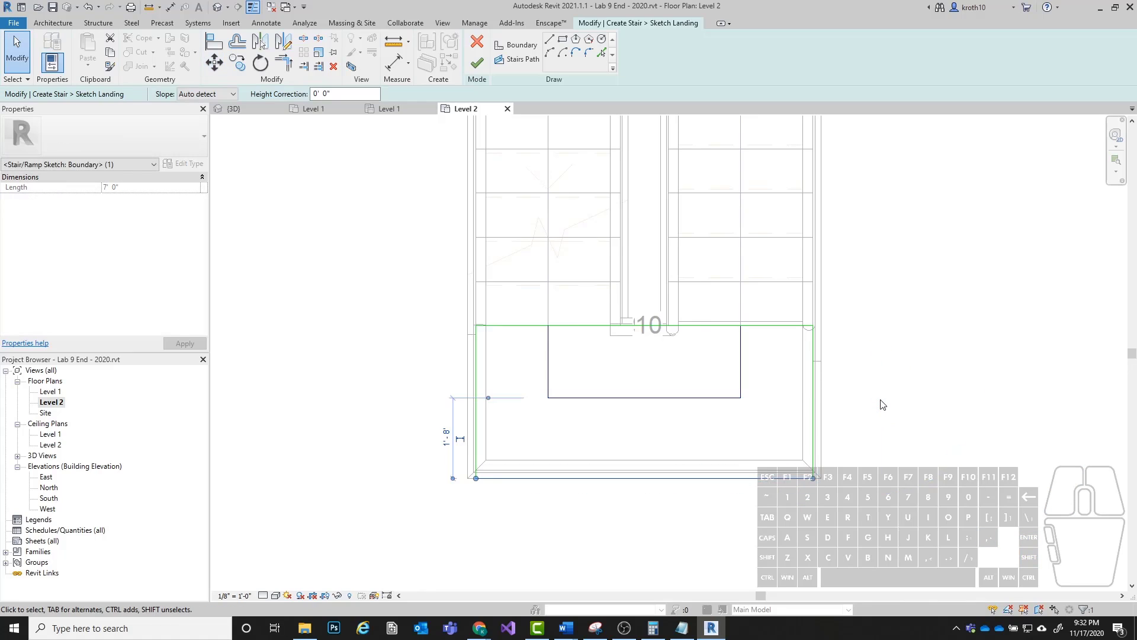
click(873, 400)
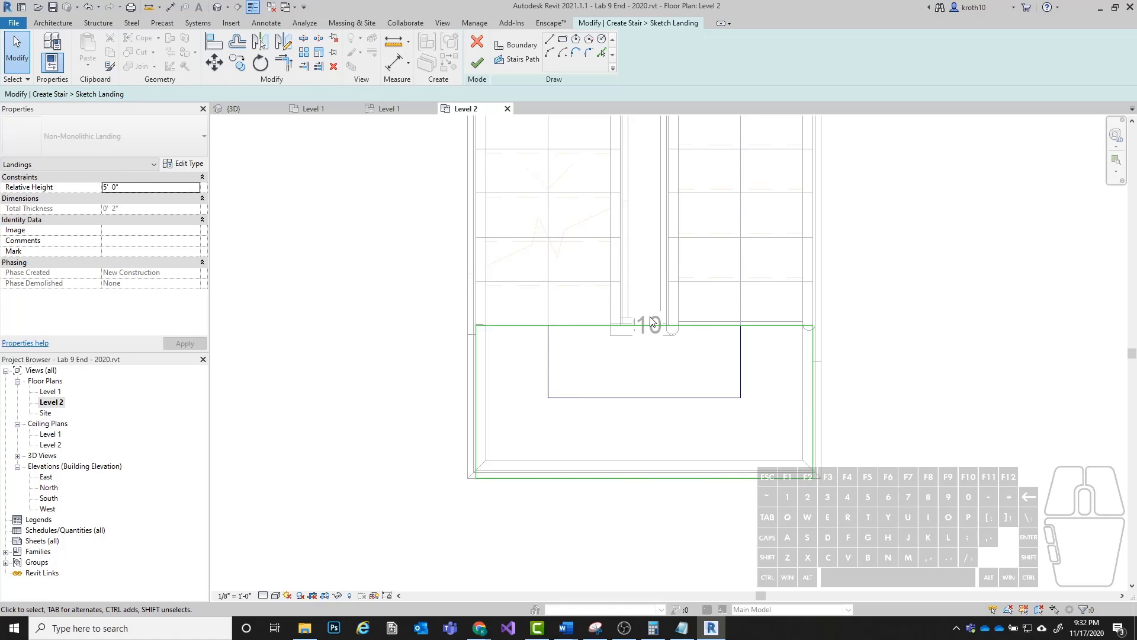
Step: Remove the short landing boundary segment that spans the gap between the two runs
scroll(652, 321, up, 3)
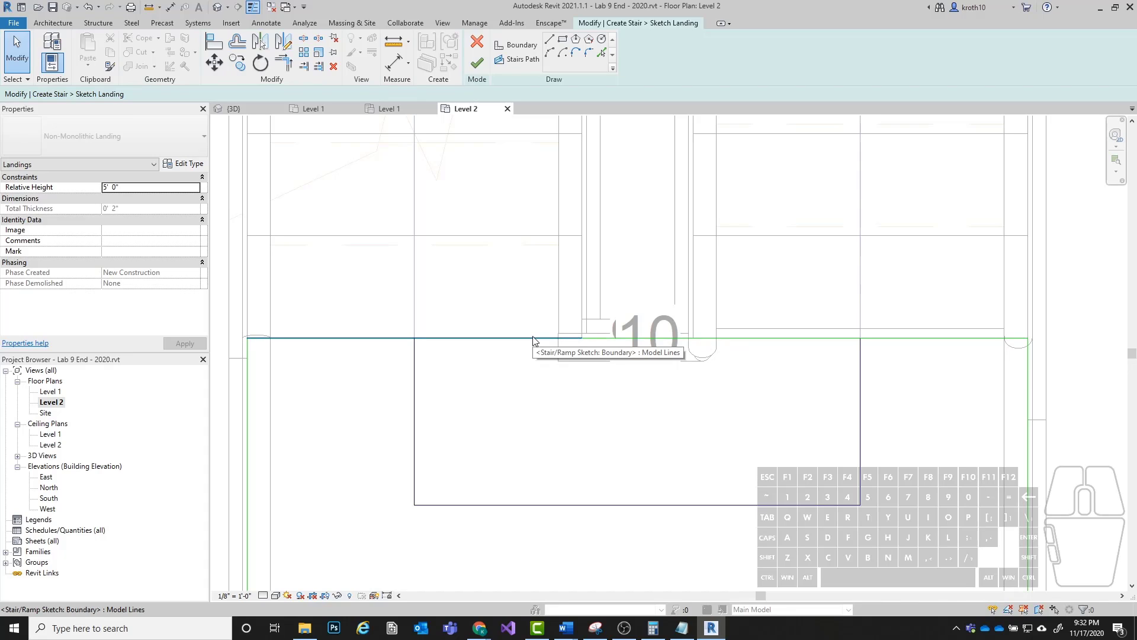
click(636, 337)
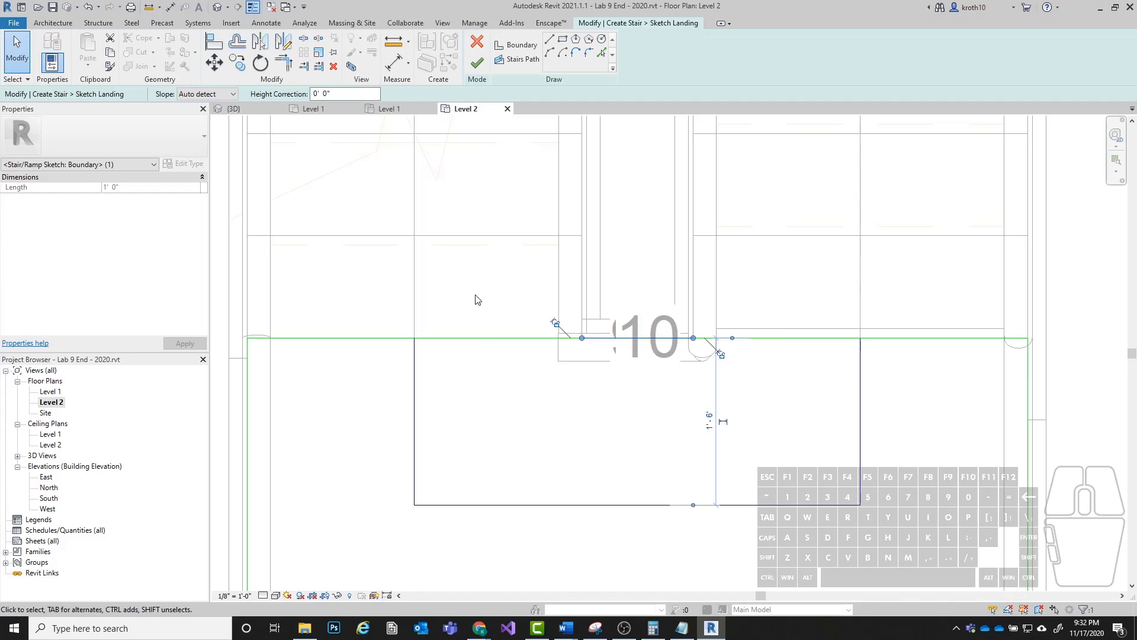
drag(644, 338, 645, 357)
key(ctrl+z)
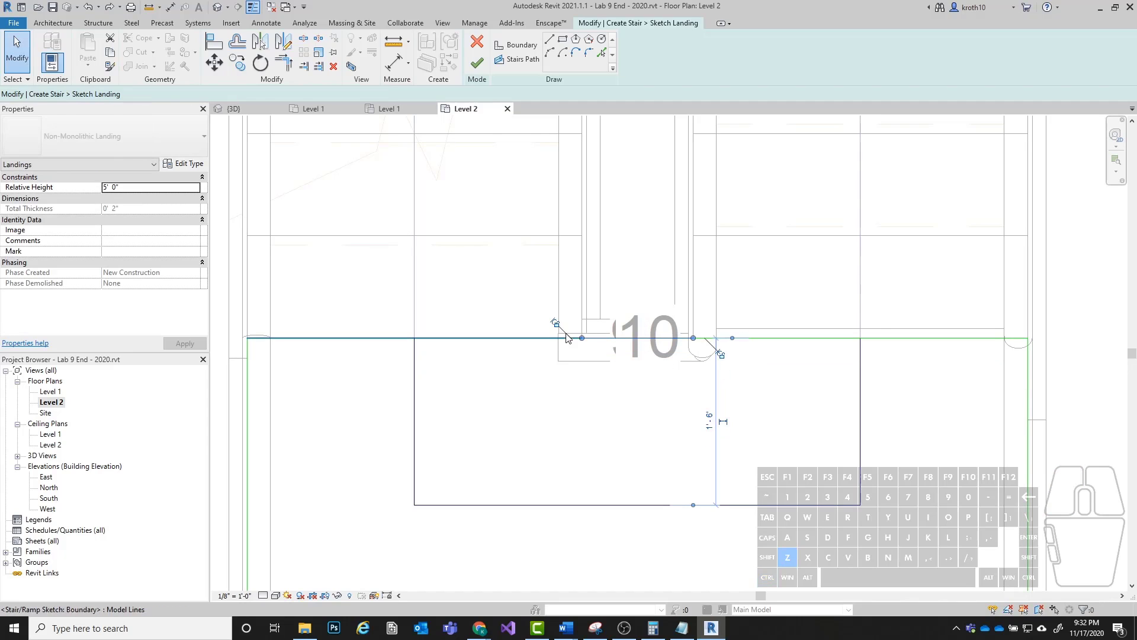
key(Escape)
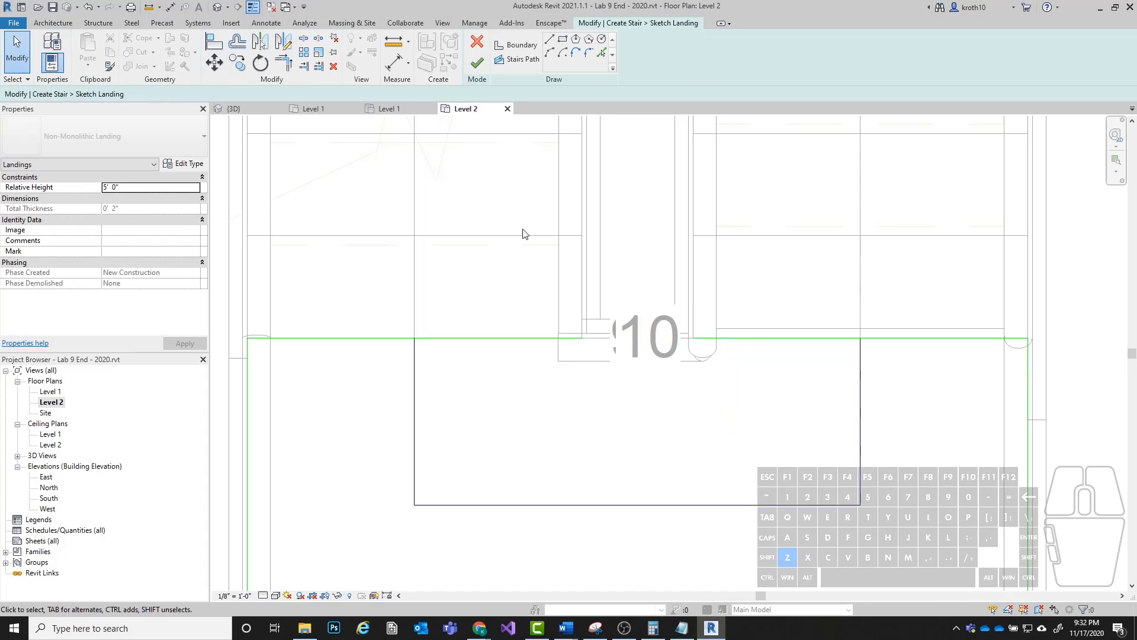
Step: Draw boundary lines that set the landing edge between the two runs back by 2", closing the outline at both run corners
click(549, 41)
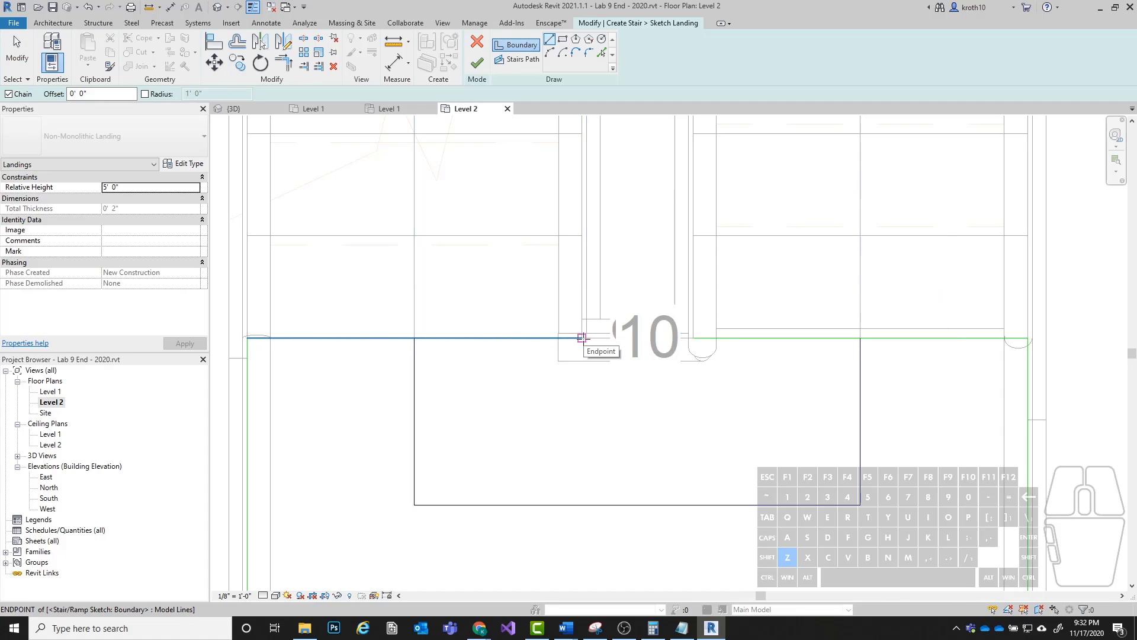
click(582, 337)
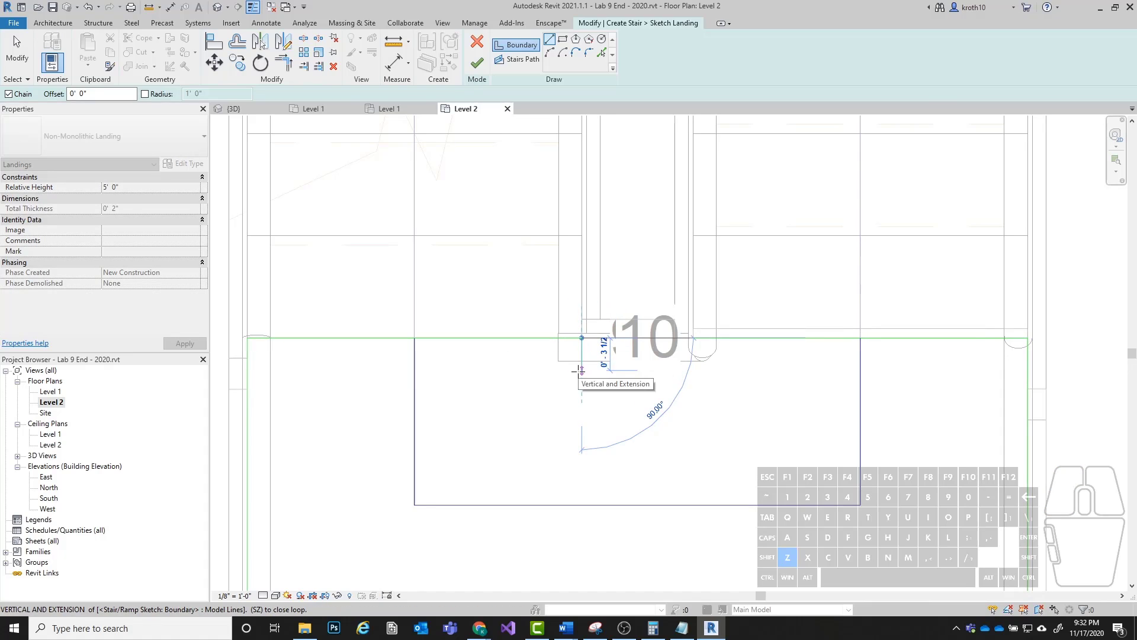
text(2)
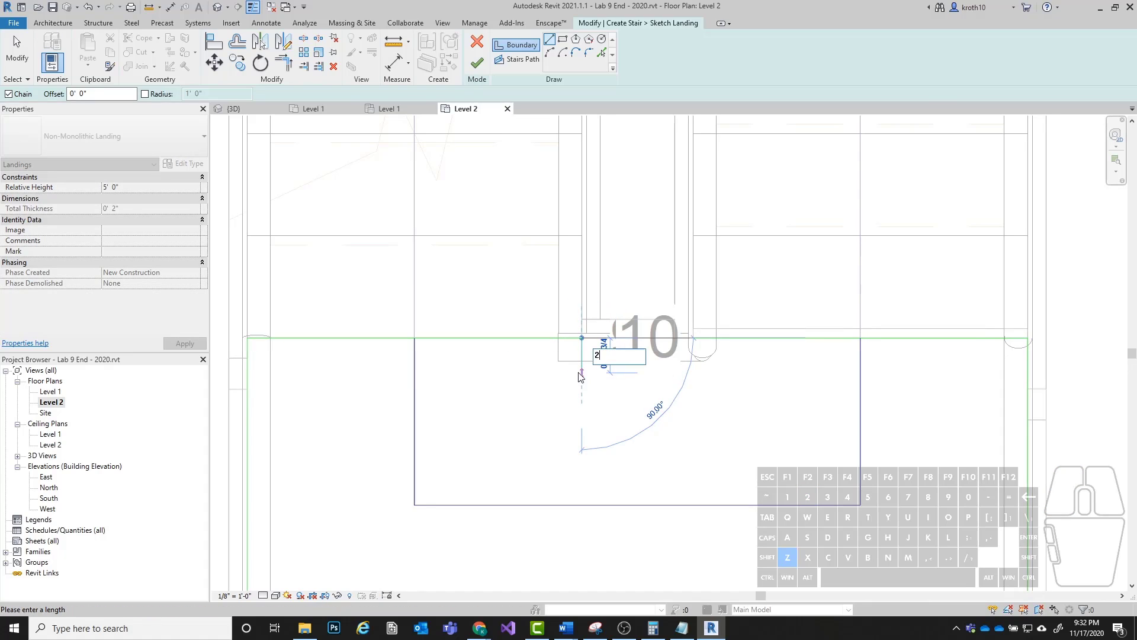
text(")
key(Return)
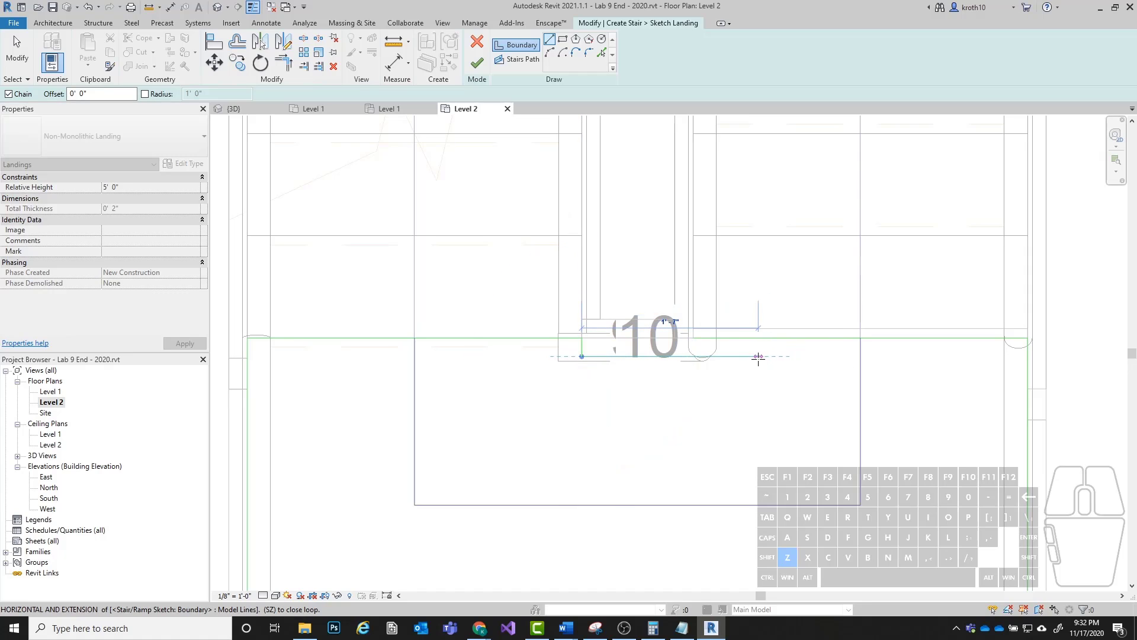
click(693, 356)
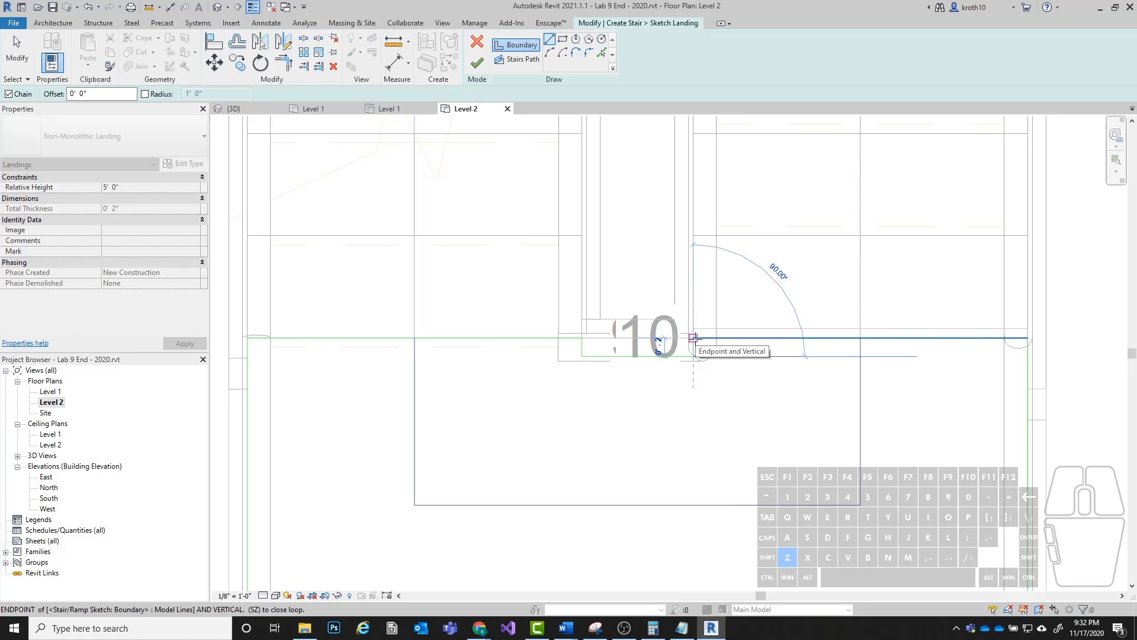
click(693, 338)
scroll(617, 323, down, 3)
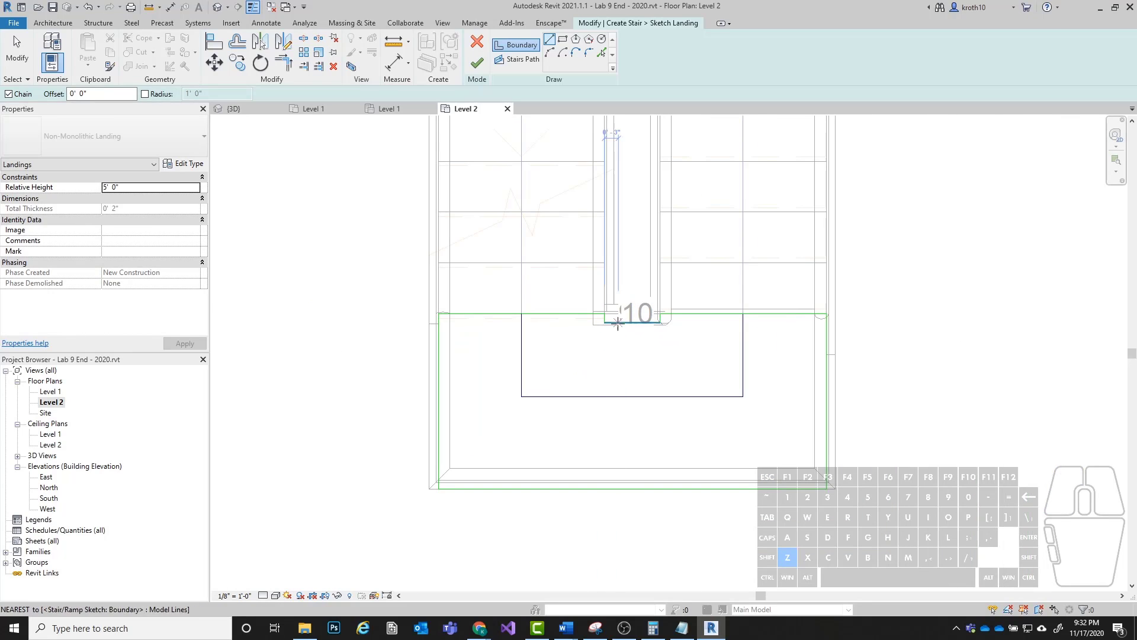
key(Escape)
key(Escape)
Step: Move the landing's horizontal stair path line 2" toward the outer boundary
scroll(693, 319, up, 1)
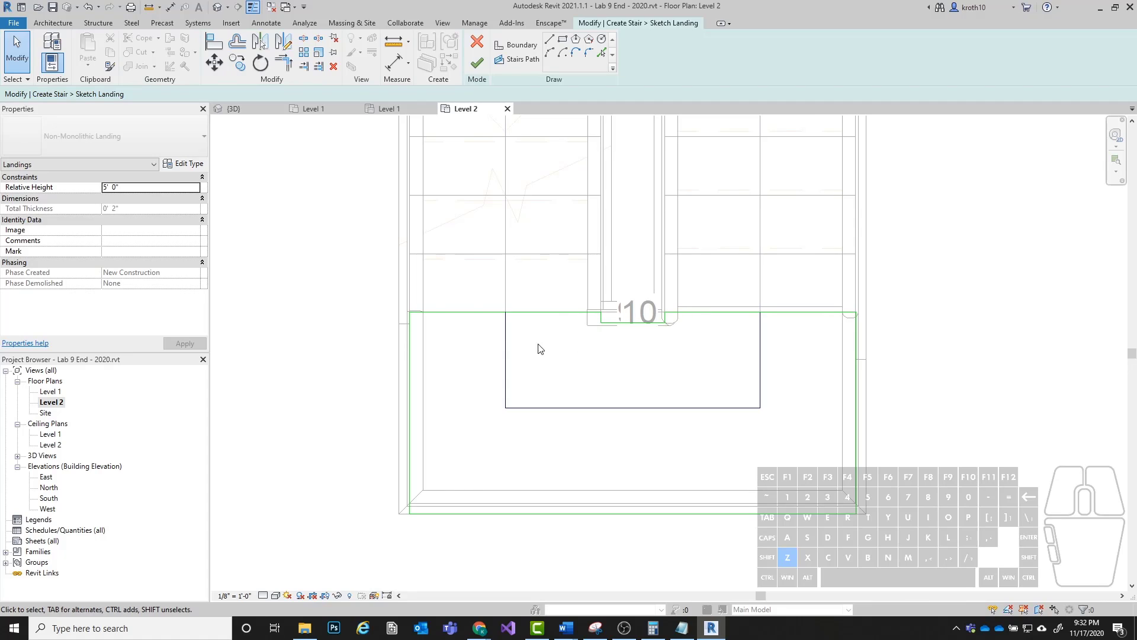
click(546, 408)
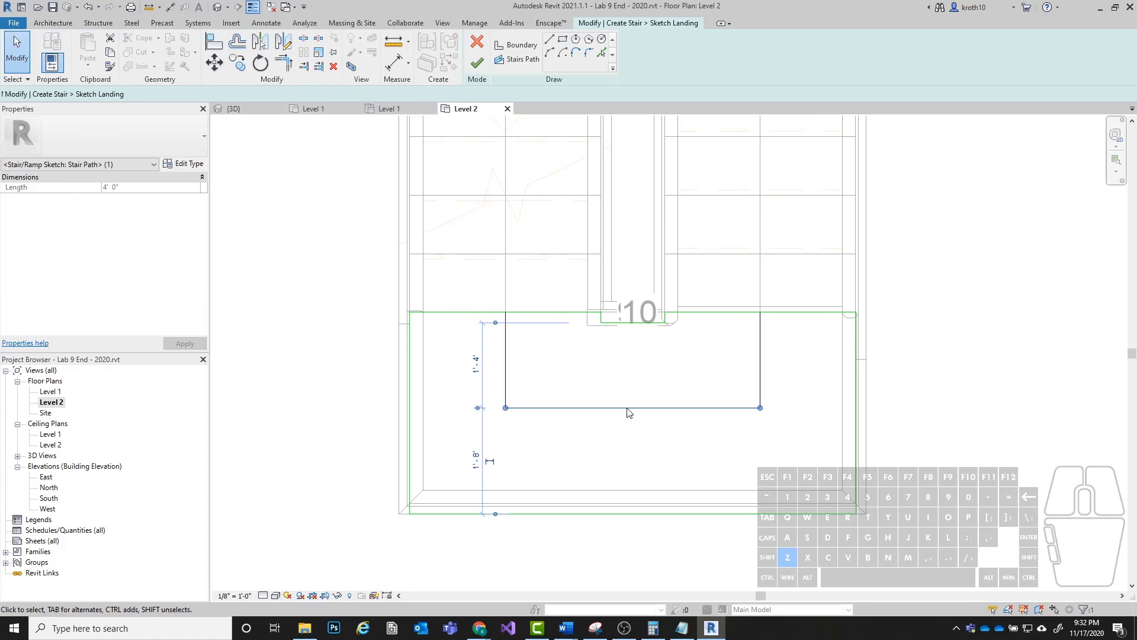
click(215, 62)
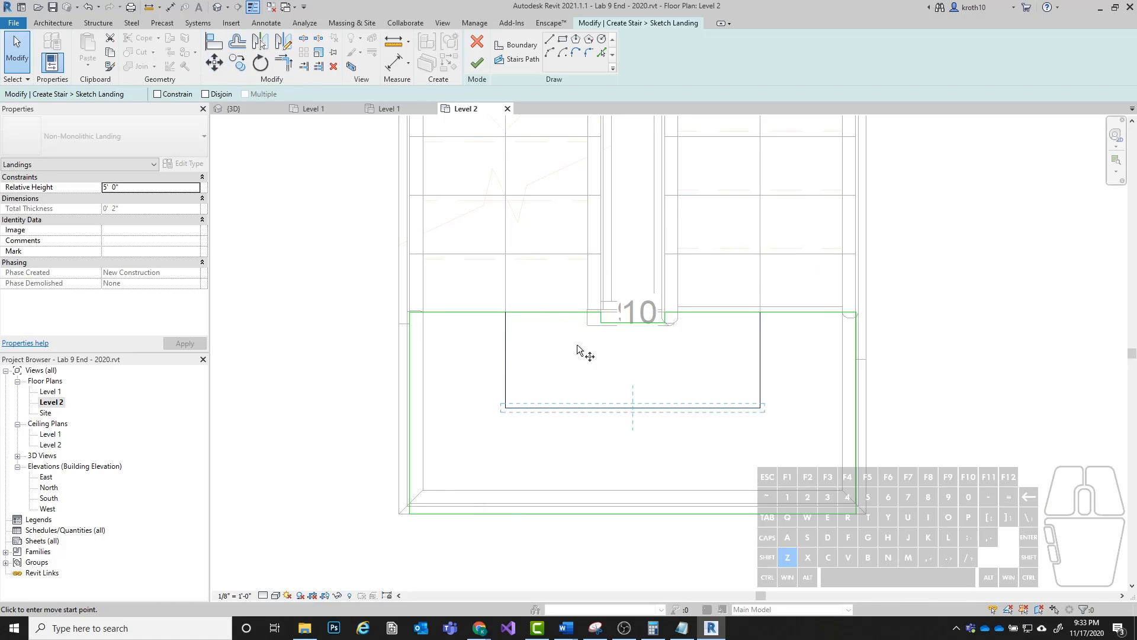
click(595, 351)
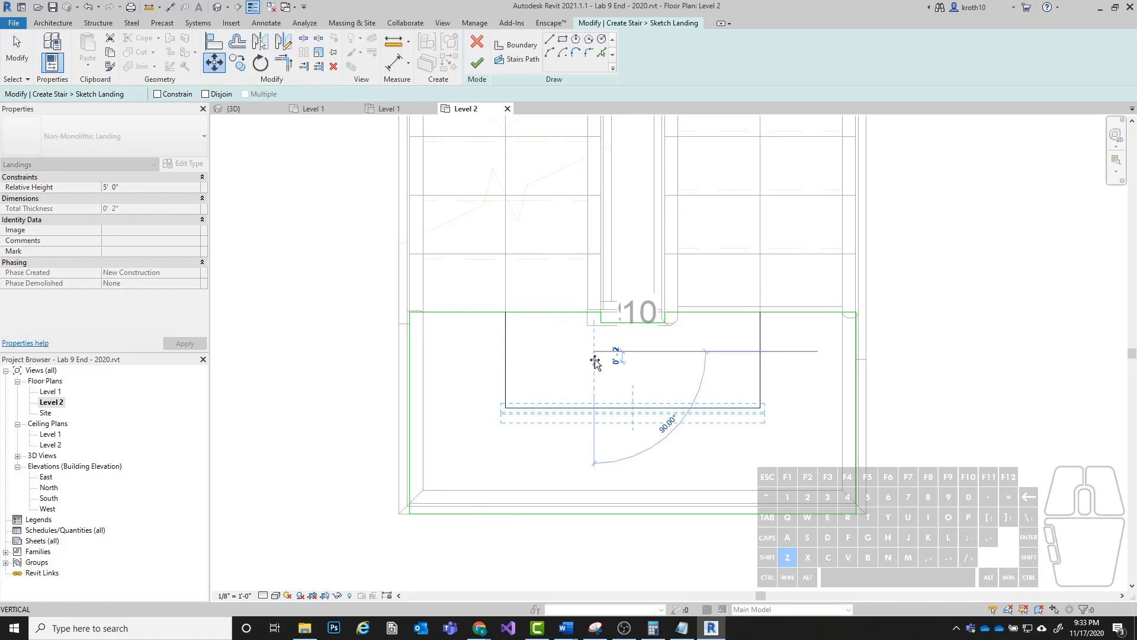
click(595, 361)
click(482, 373)
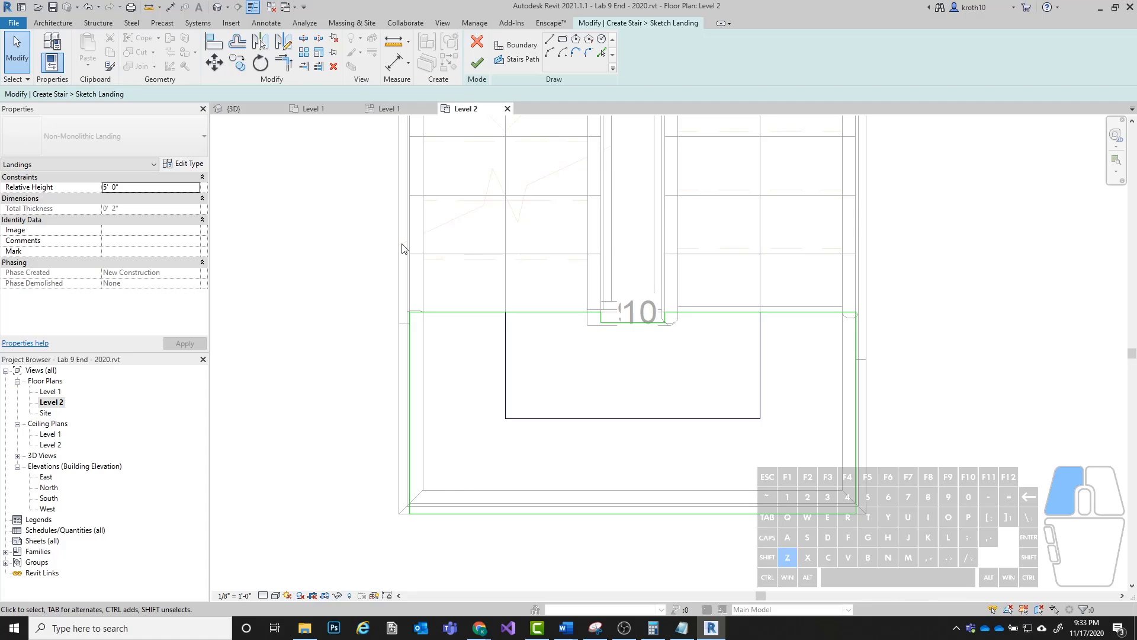
Step: Finish the landing sketch and complete the edit of the U-shaped stair
click(477, 66)
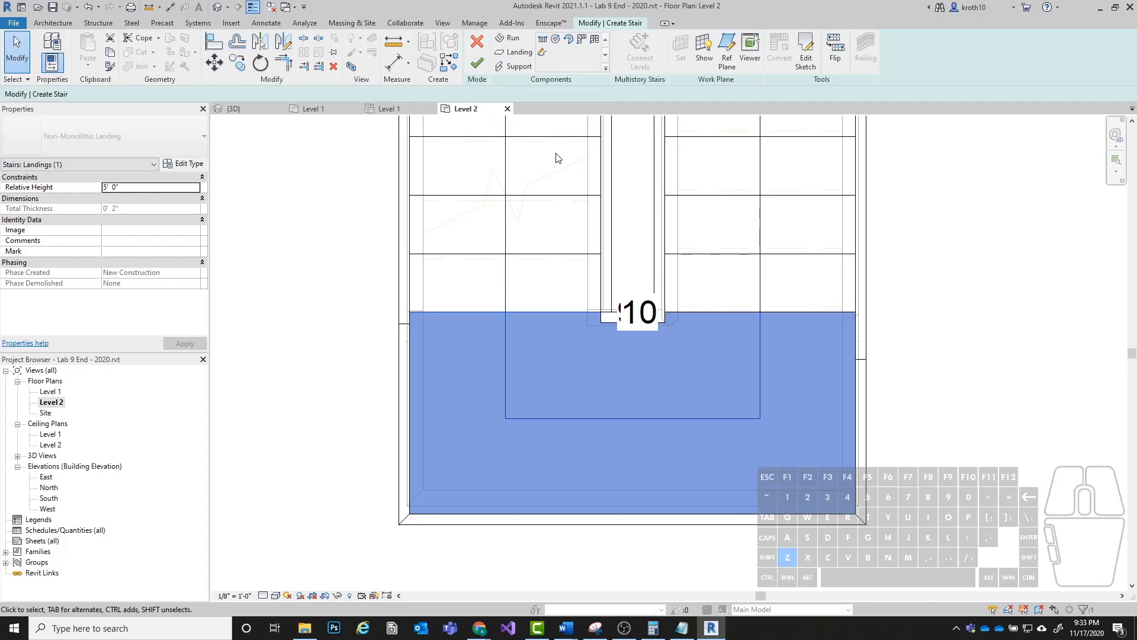
click(1010, 458)
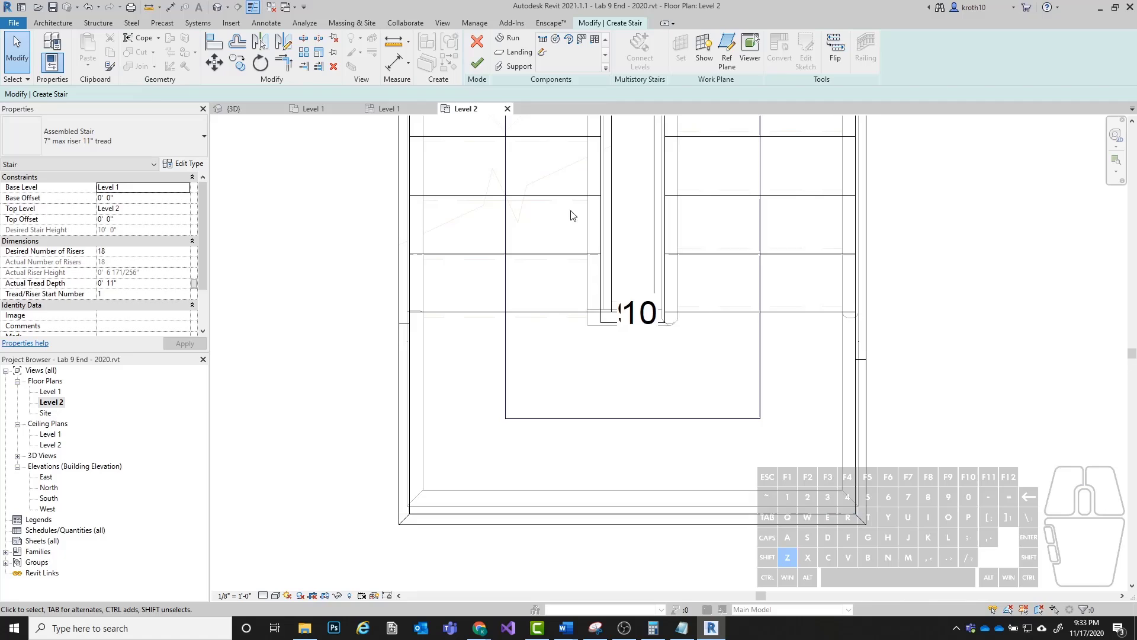
click(479, 66)
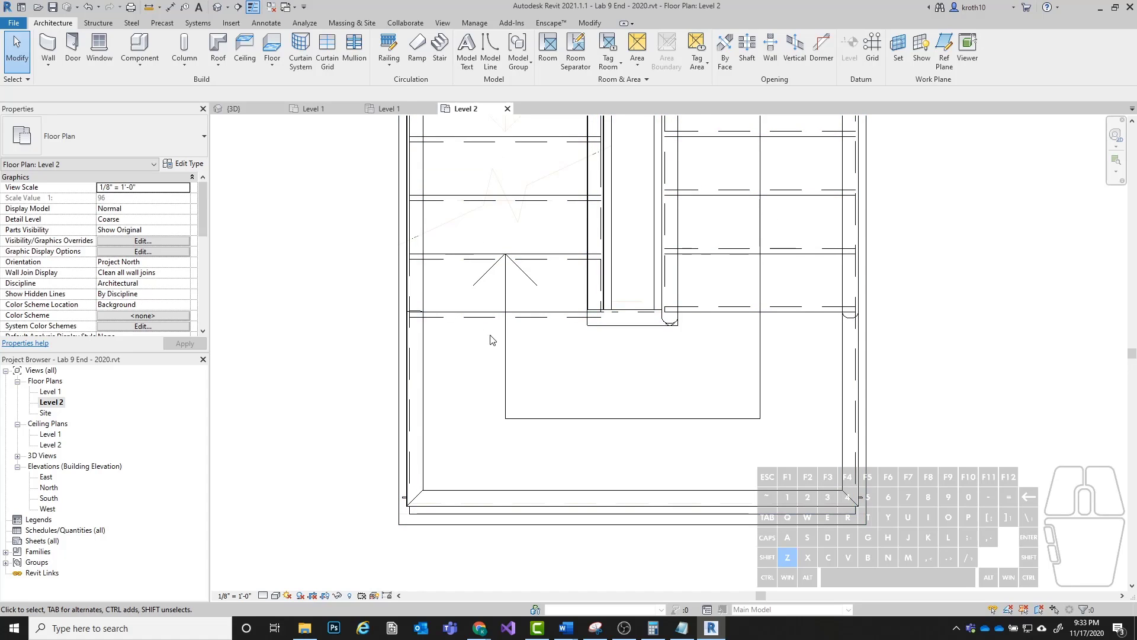
Step: Edit the path of the U-shaped stair's inner railing and remove the short segment spanning the gap between the two runs
click(216, 6)
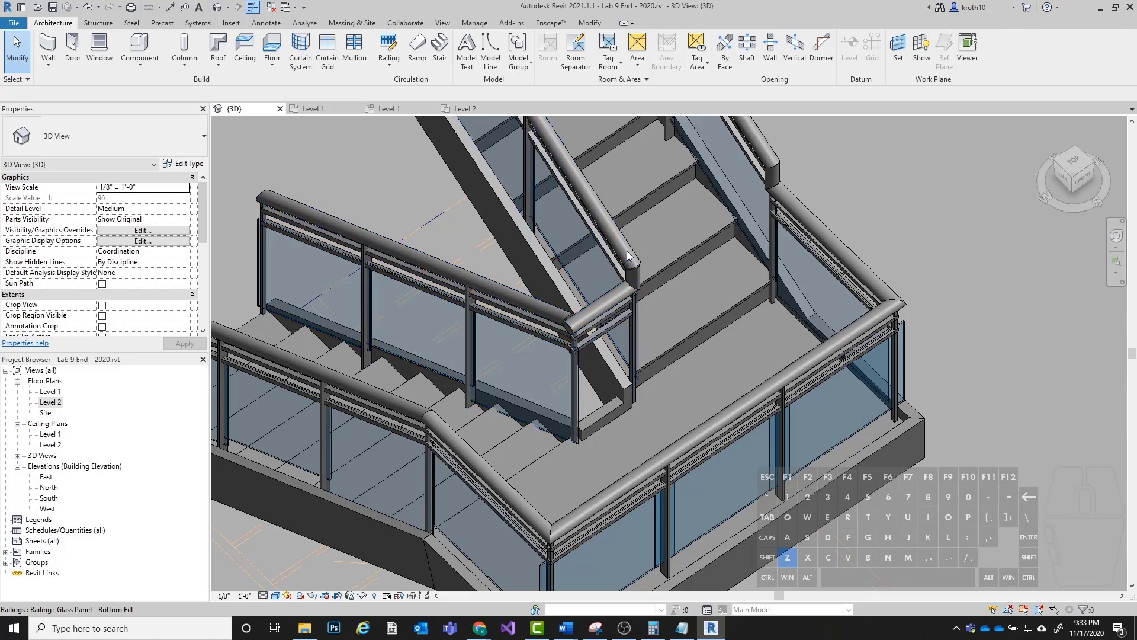
click(570, 325)
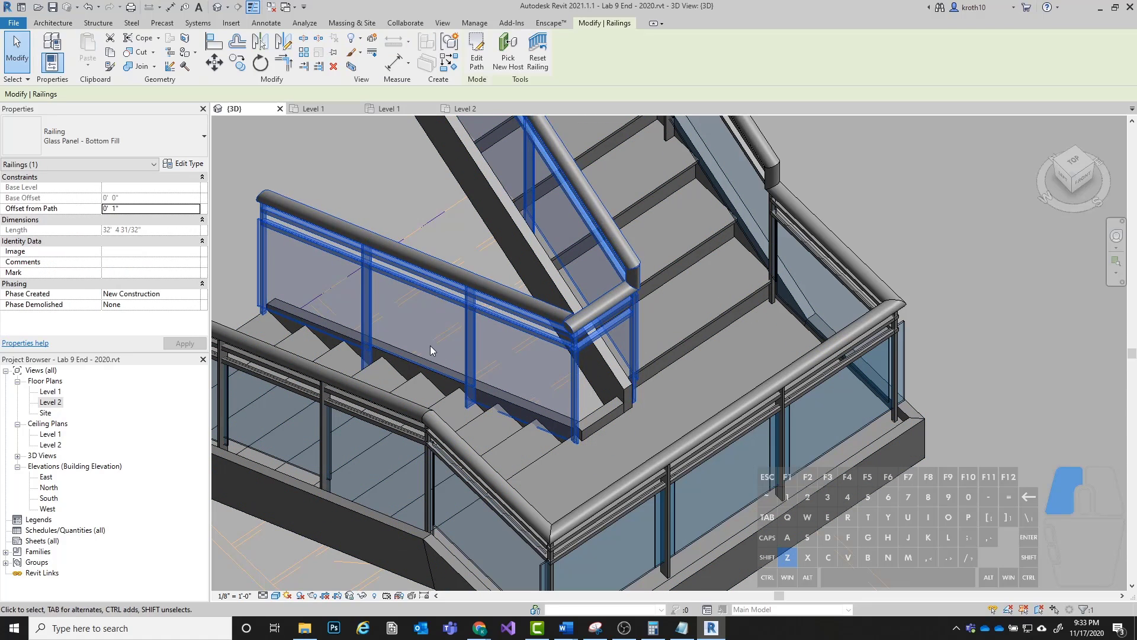
click(472, 60)
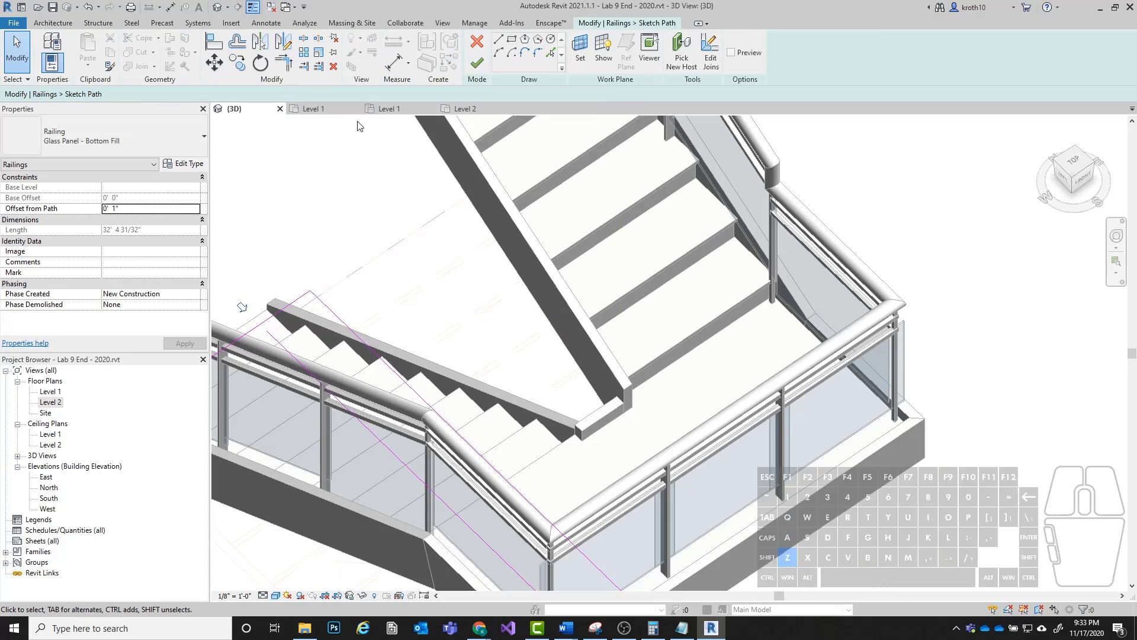
click(456, 110)
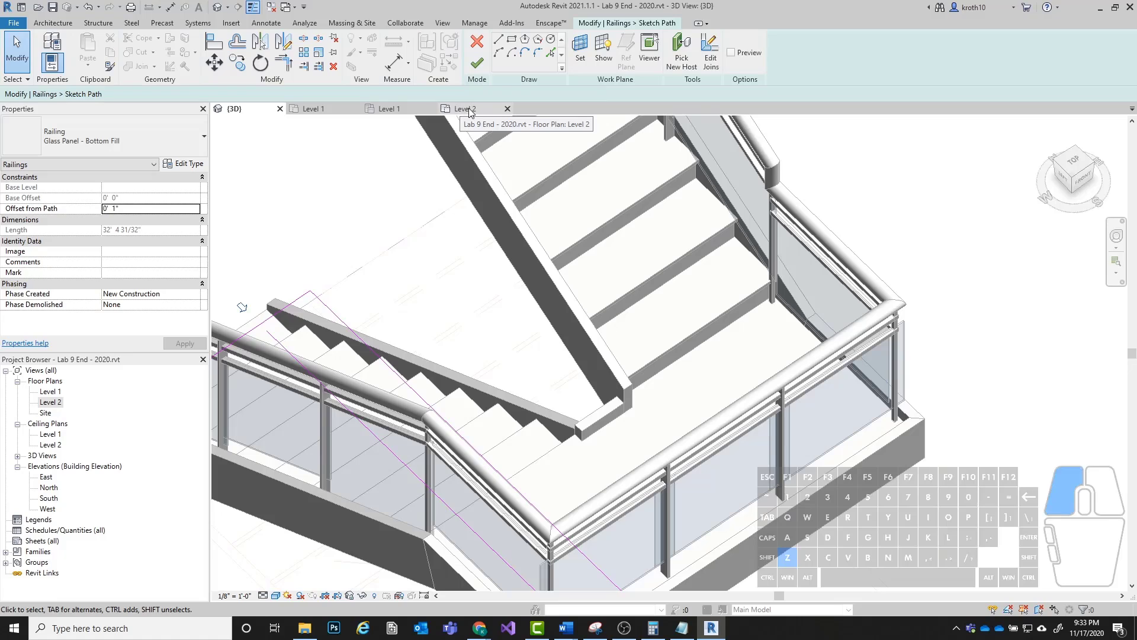
scroll(640, 327, up, 3)
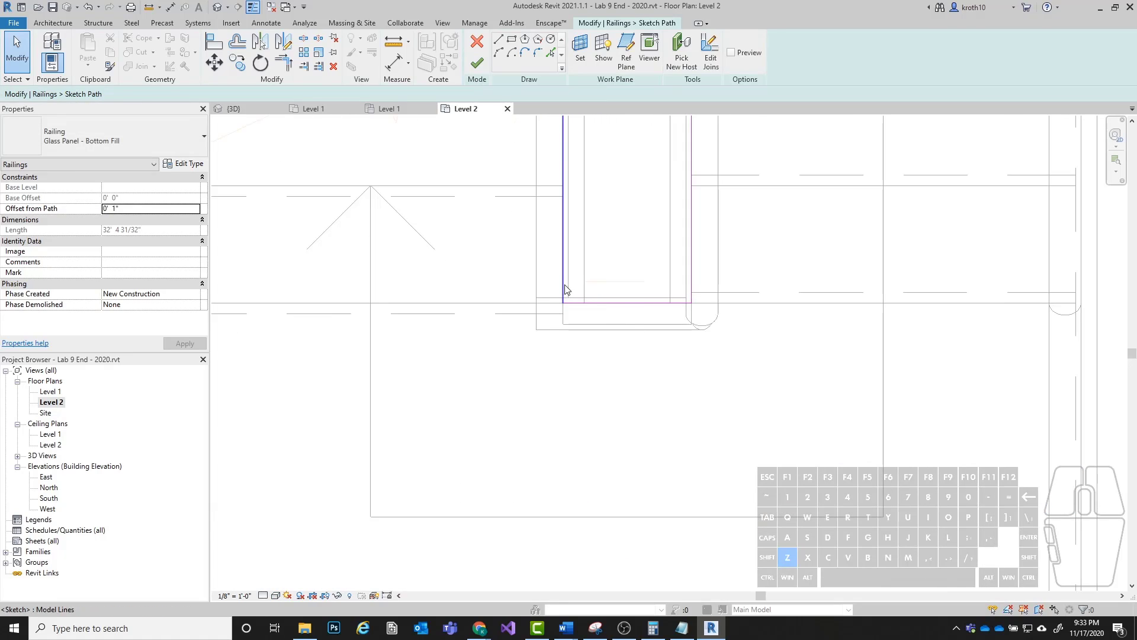
click(596, 303)
click(631, 259)
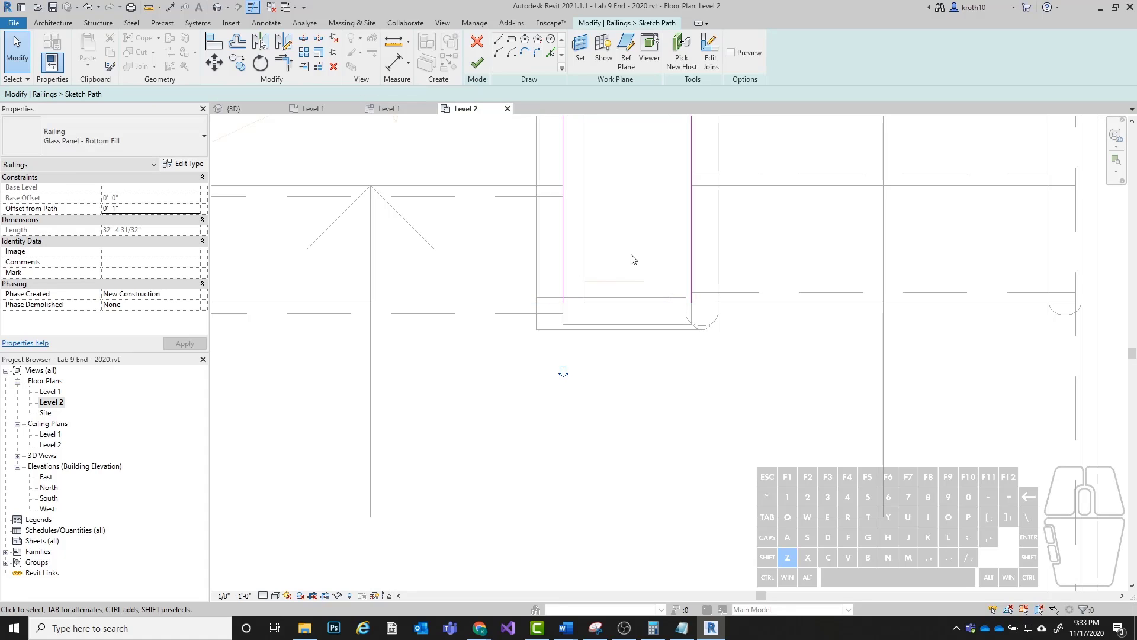
Step: Draw inner railing path lines extending 2" onto the landing, 1'-0" across the gap, and 2" back to the other run
click(496, 41)
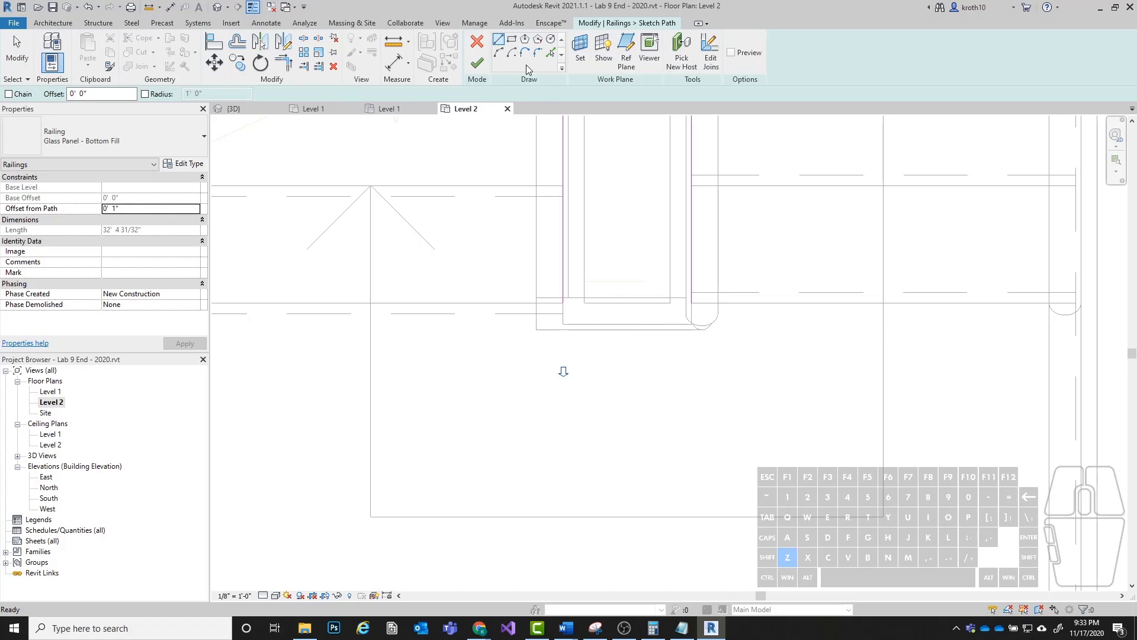
click(564, 303)
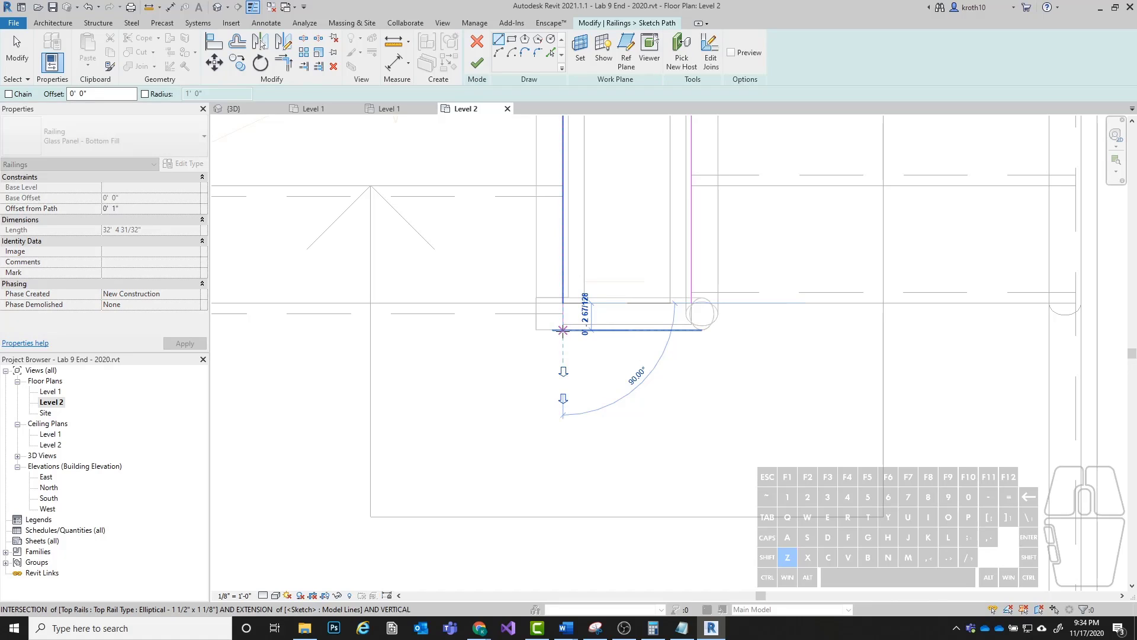
click(563, 325)
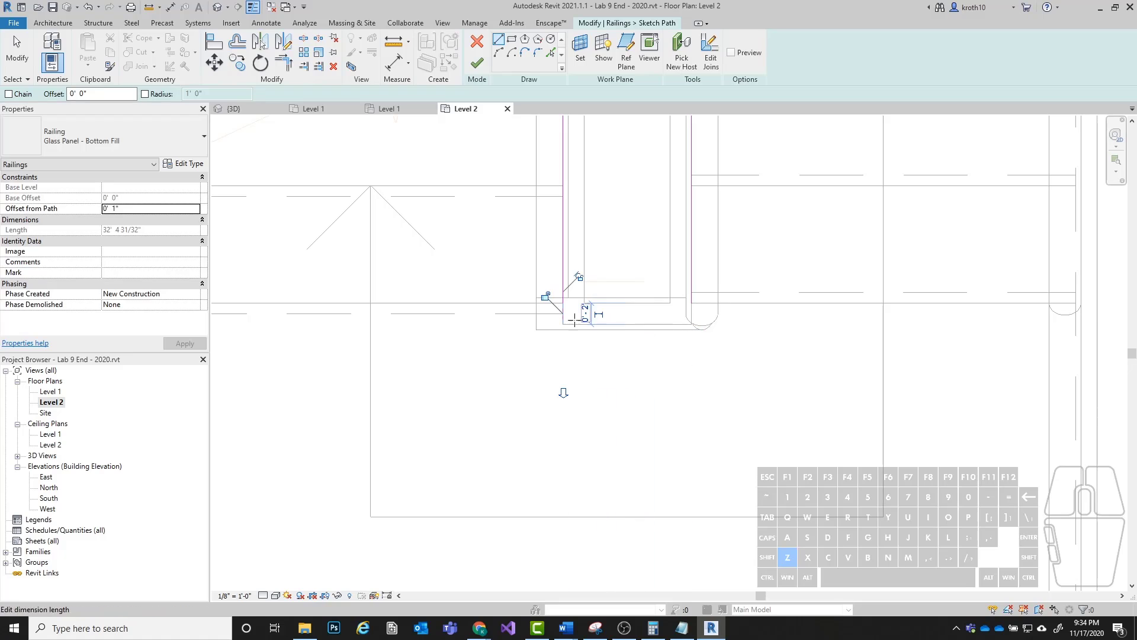
click(565, 322)
click(563, 324)
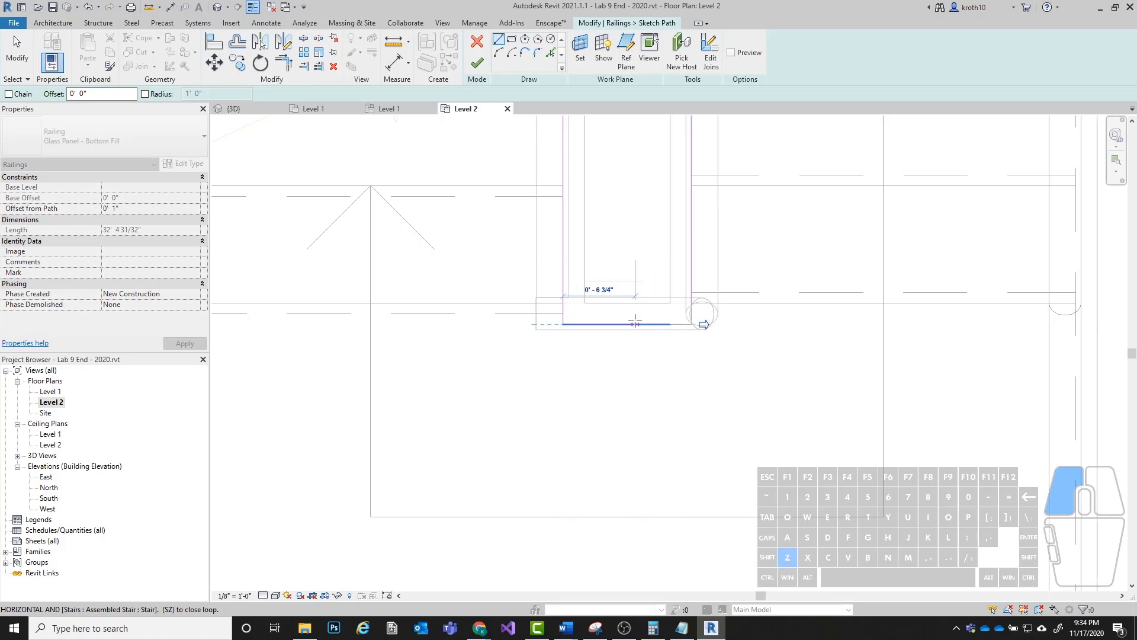
click(691, 324)
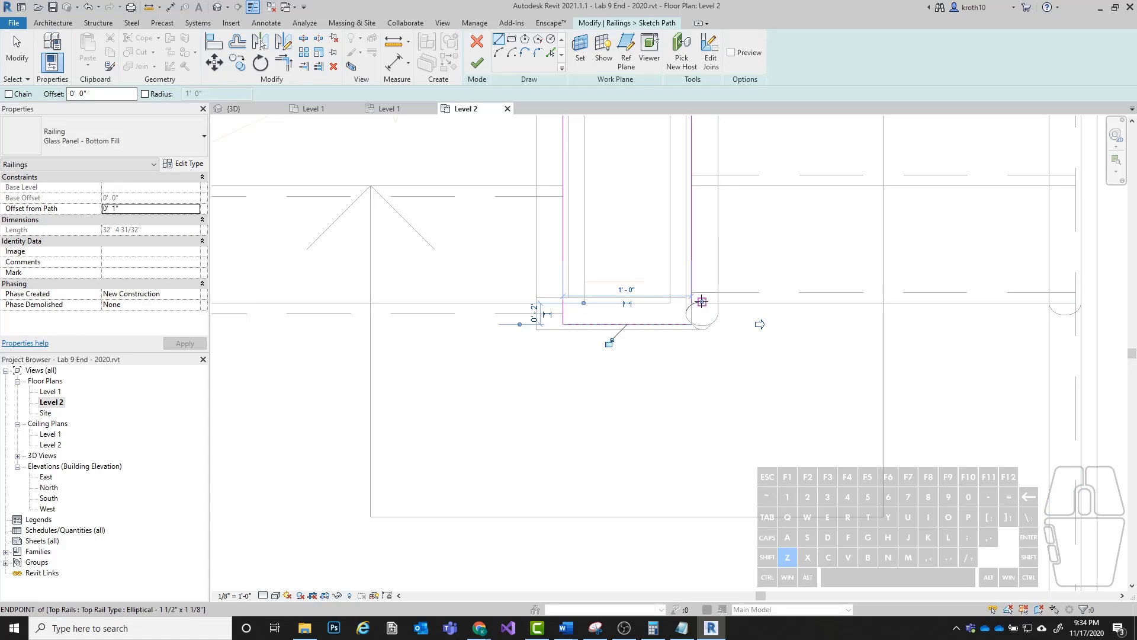
click(691, 303)
click(692, 324)
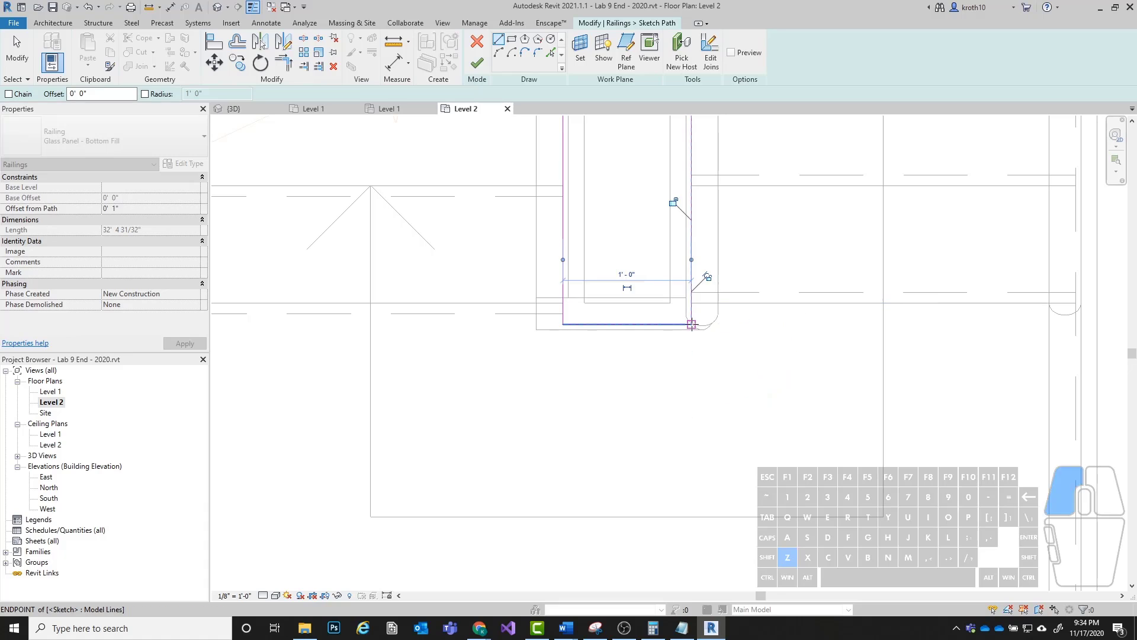
Step: Finish the inner railing's path sketch
scroll(504, 416, down, 1)
middle_drag(651, 409, 613, 419)
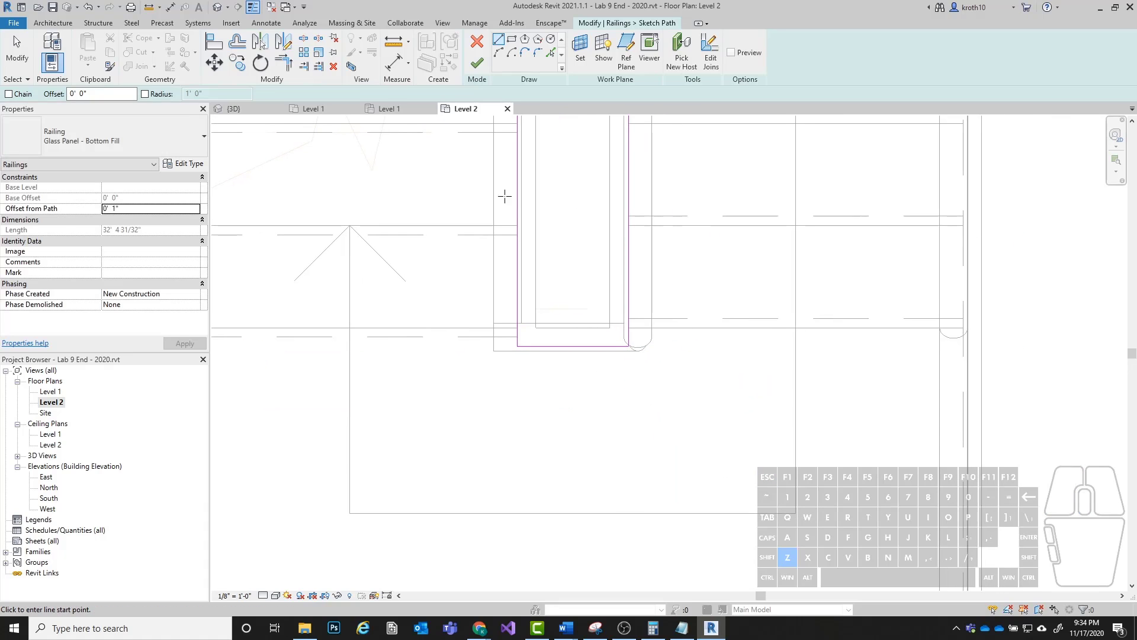
click(478, 66)
click(587, 280)
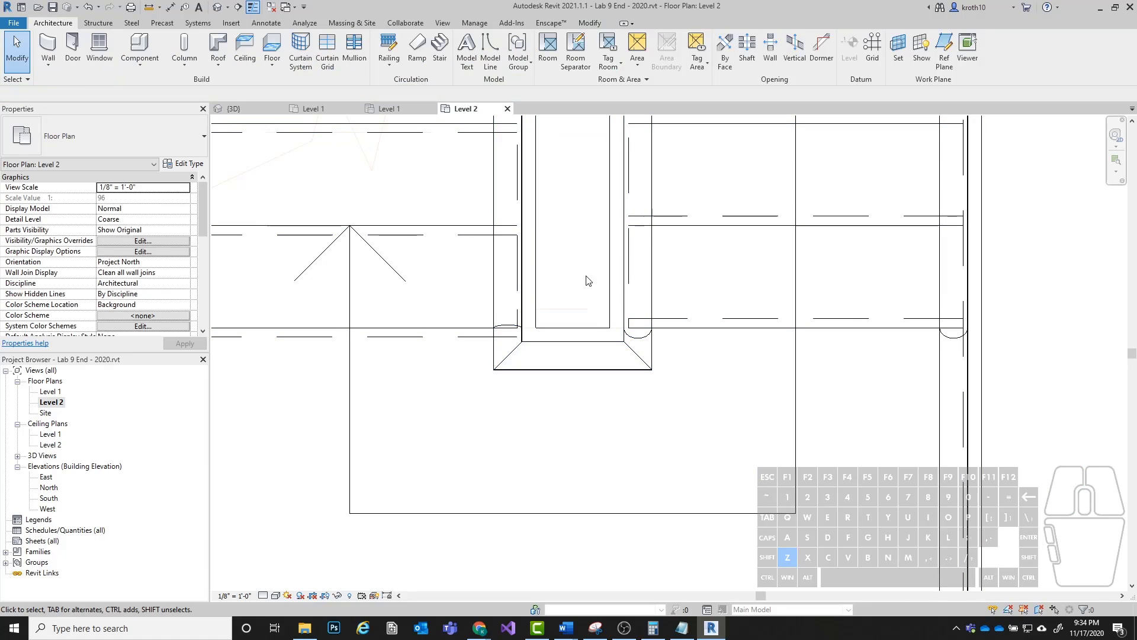
scroll(716, 322, down, 2)
scroll(704, 347, up, 2)
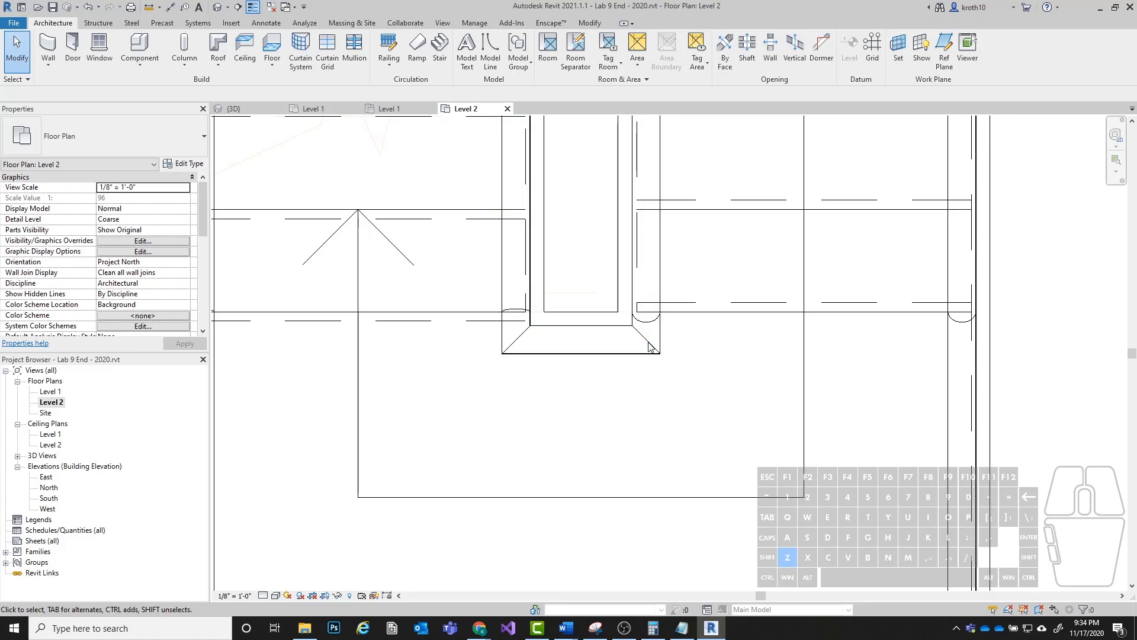
Step: Examine the inner and outer guardrail corners and height transitions around the U-shaped stair's landing in 3D
click(217, 7)
middle_drag(686, 351, 727, 353)
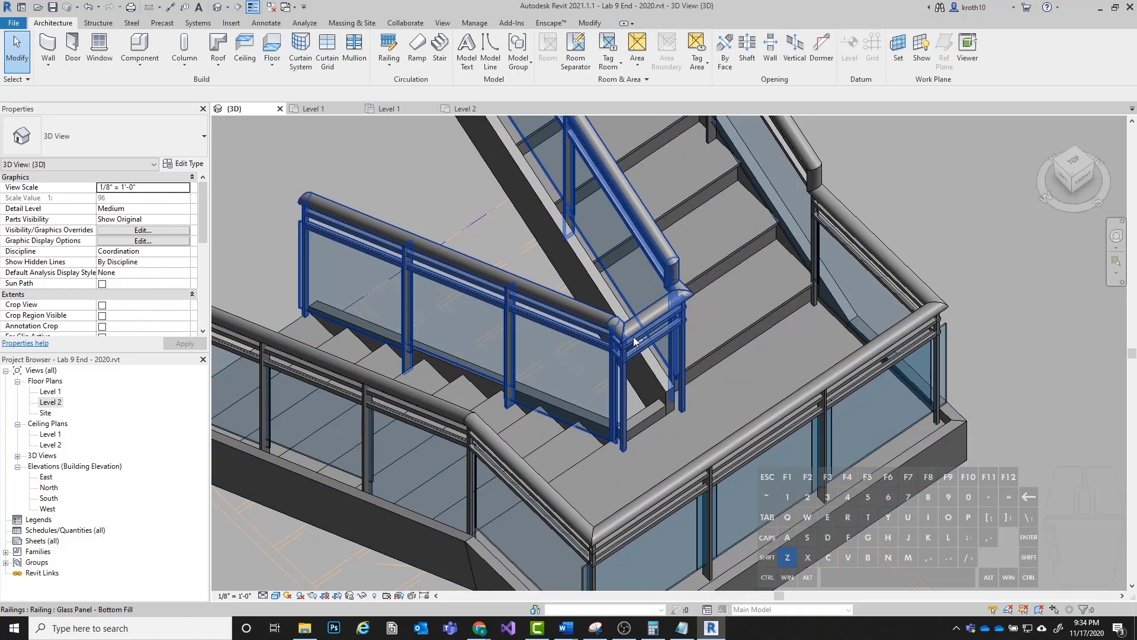
scroll(633, 341, up, 5)
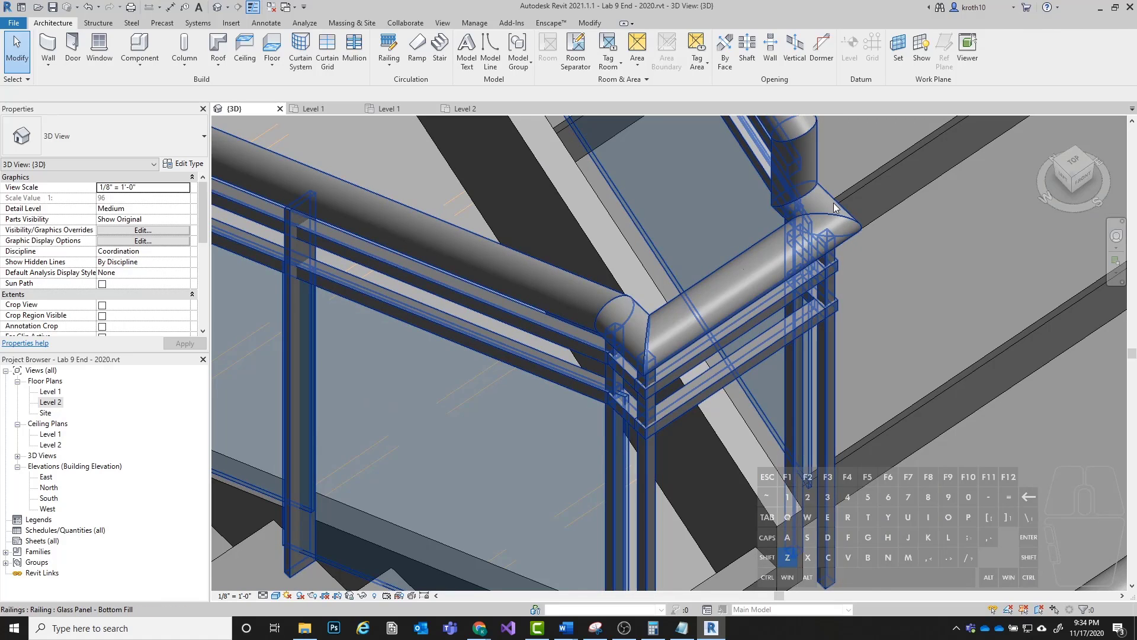
scroll(536, 297, down, 5)
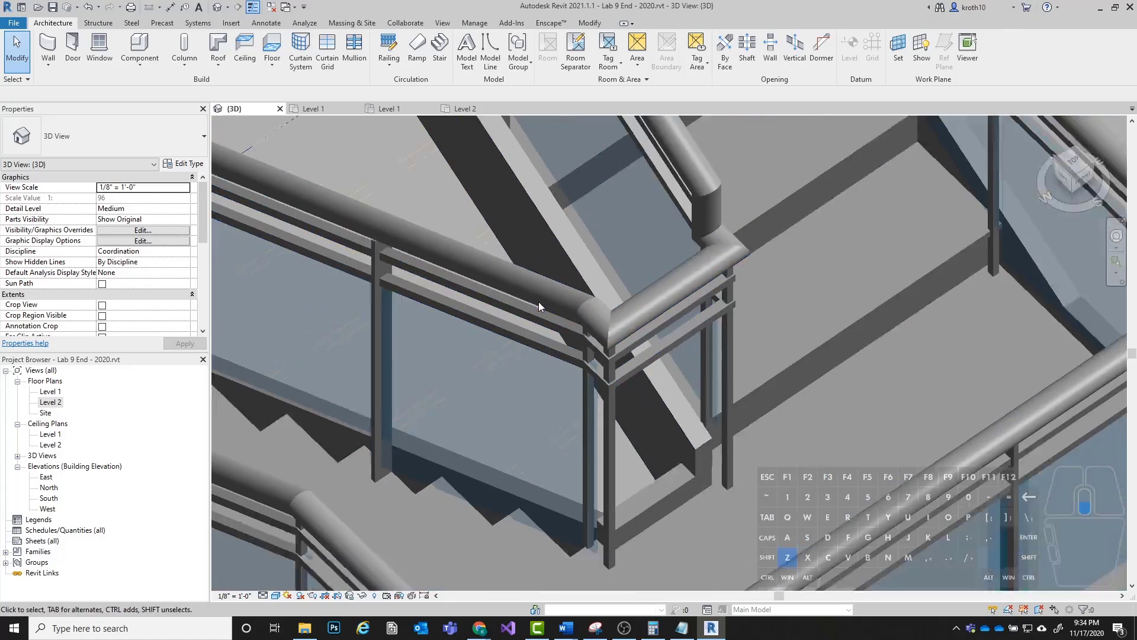
scroll(569, 446, down, 2)
scroll(527, 359, up, 2)
middle_drag(527, 359, 719, 454)
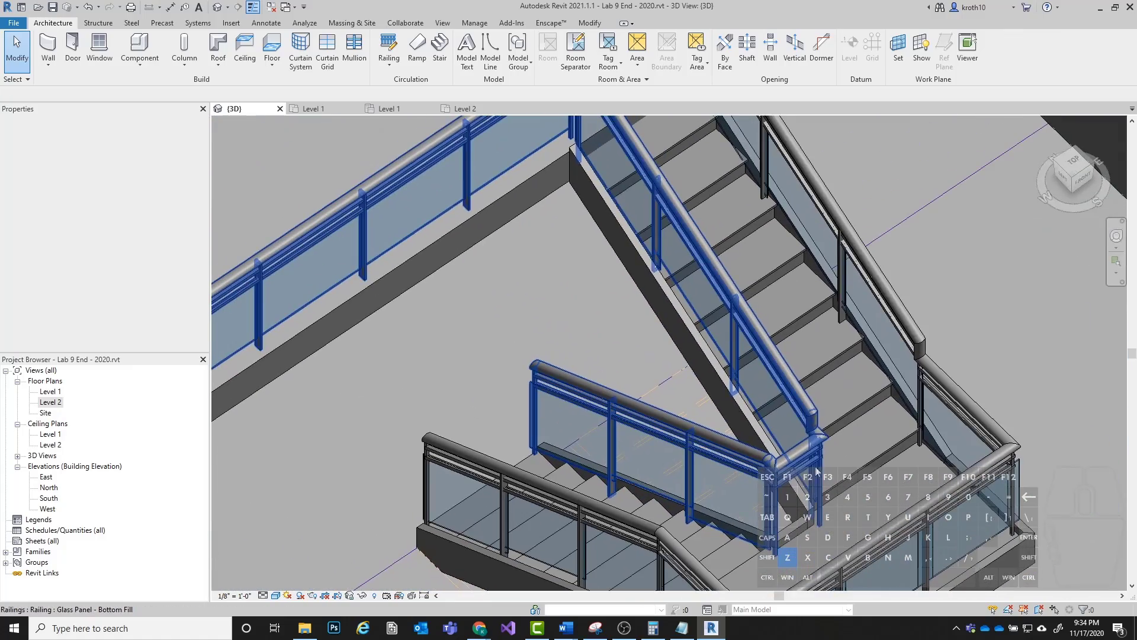
middle_drag(614, 340, 557, 326)
click(595, 403)
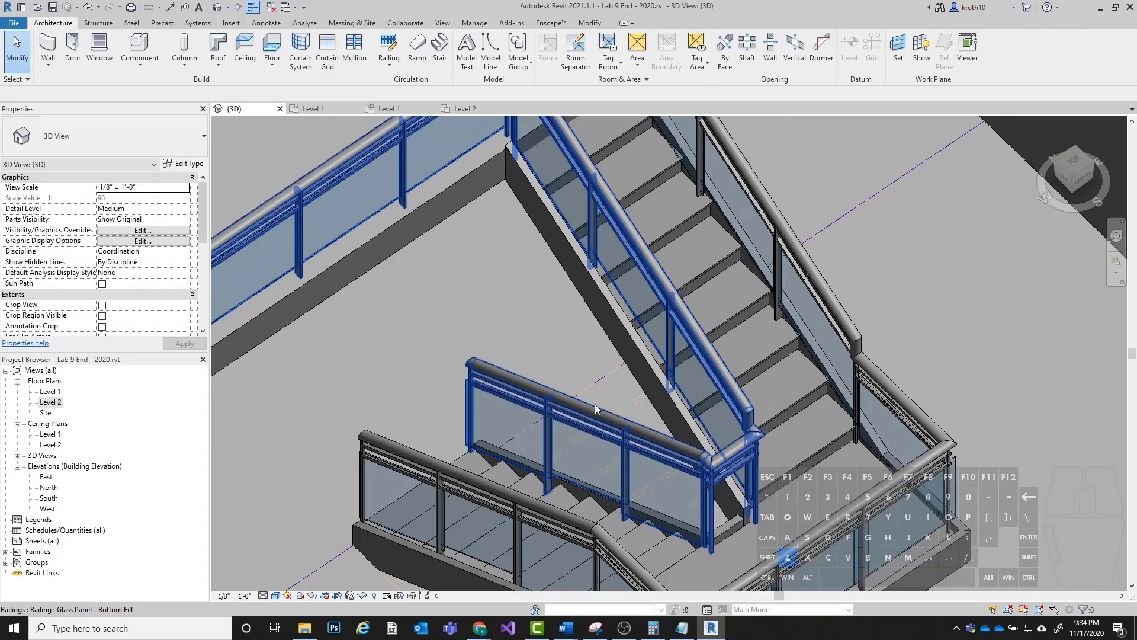
key(Escape)
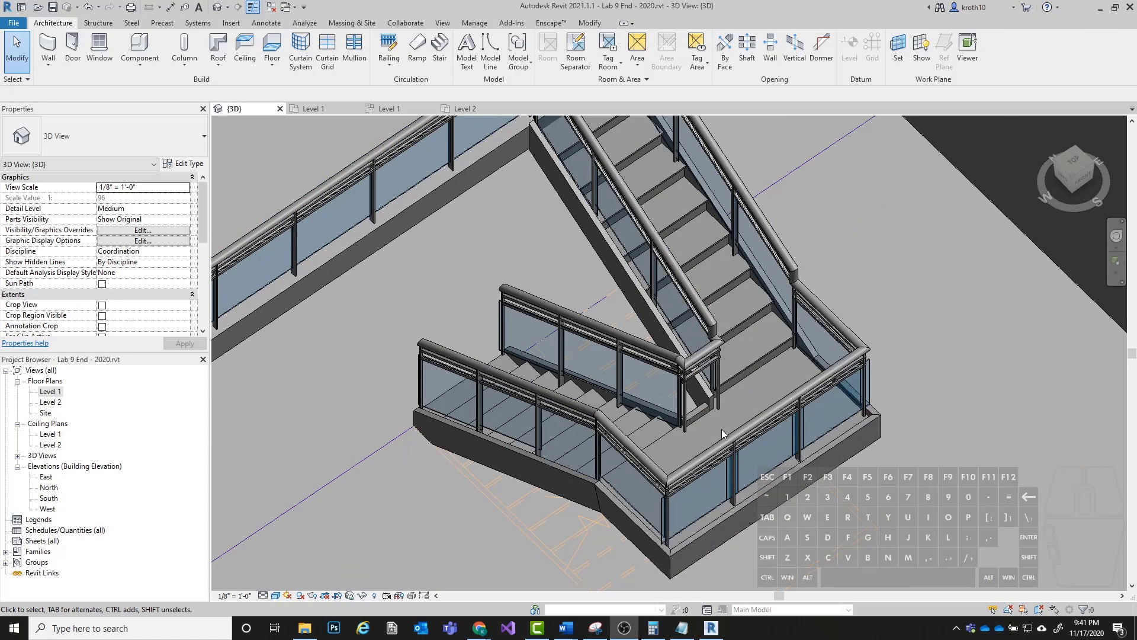
scroll(863, 407, up, 2)
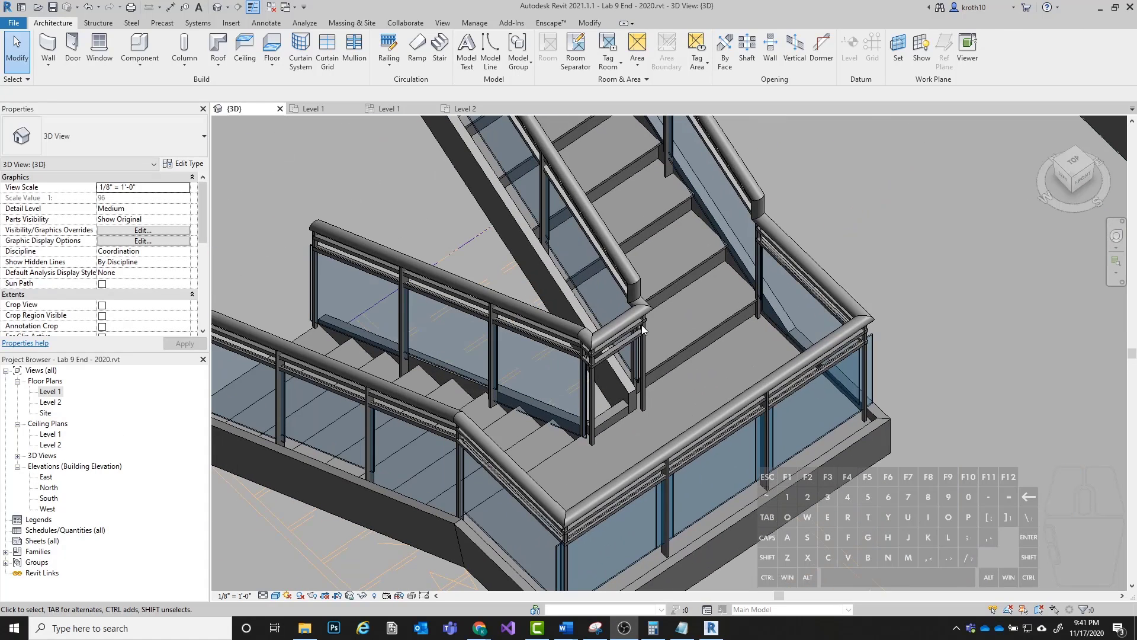
scroll(820, 329, down, 1)
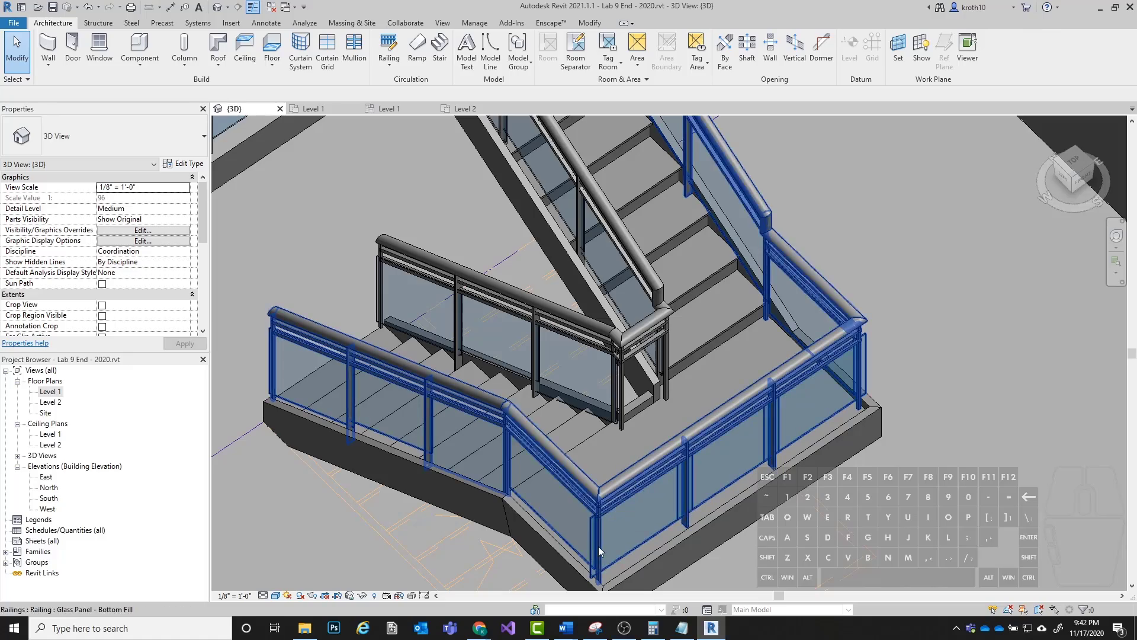
scroll(873, 340, down, 2)
scroll(780, 472, up, 3)
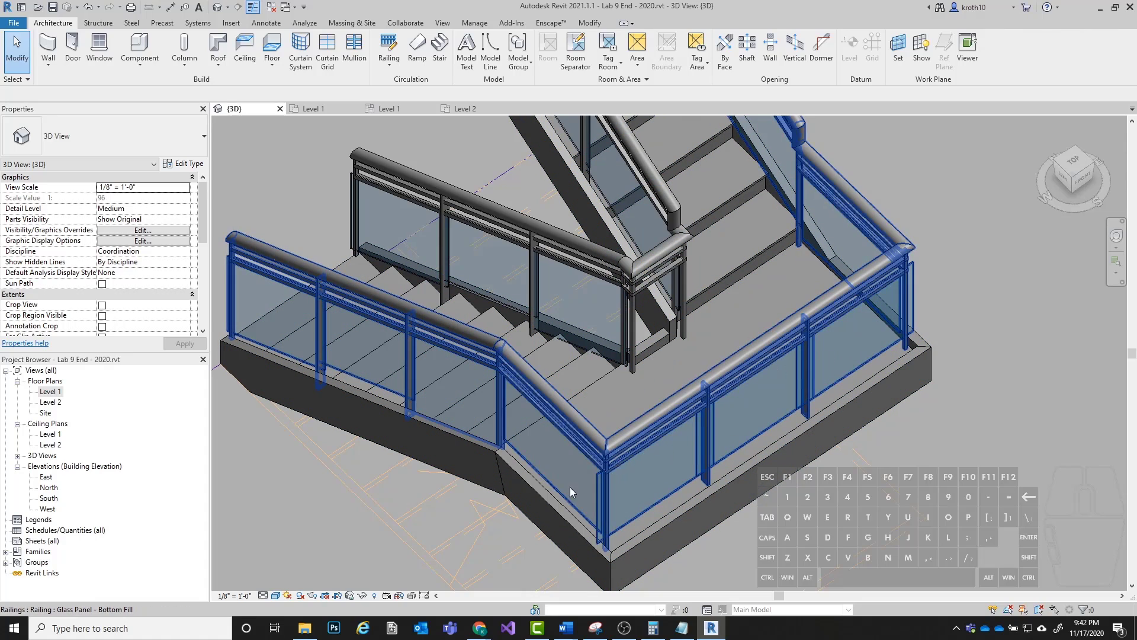
Step: Edit the outer railing's path in the Level 2 plan, moving its segment along the landing's far edge 2" outward
click(610, 455)
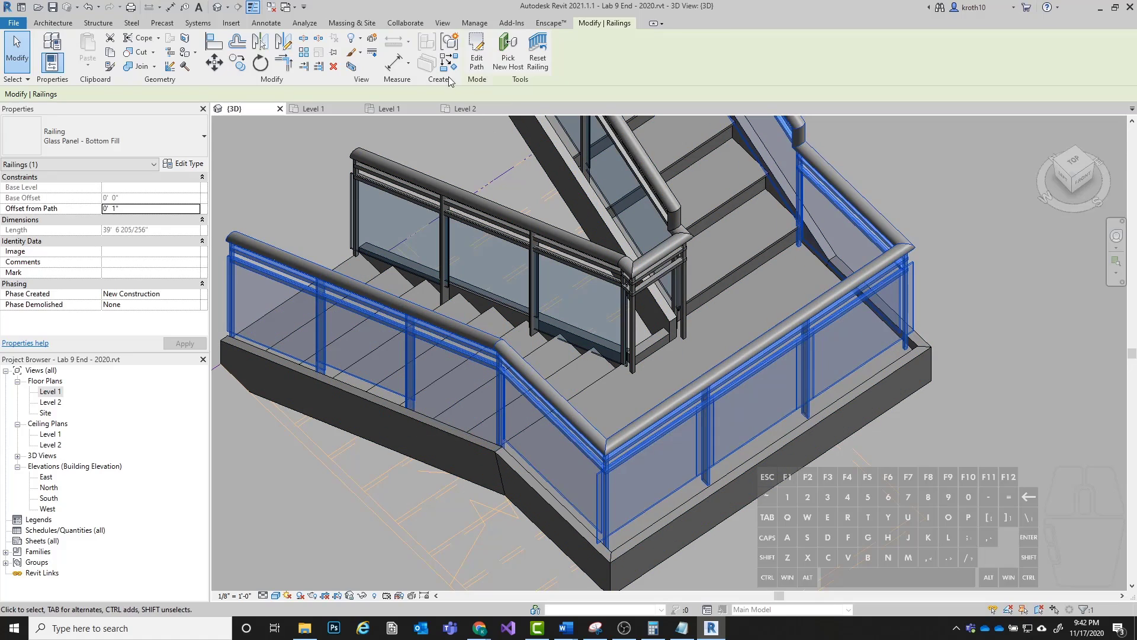
click(475, 58)
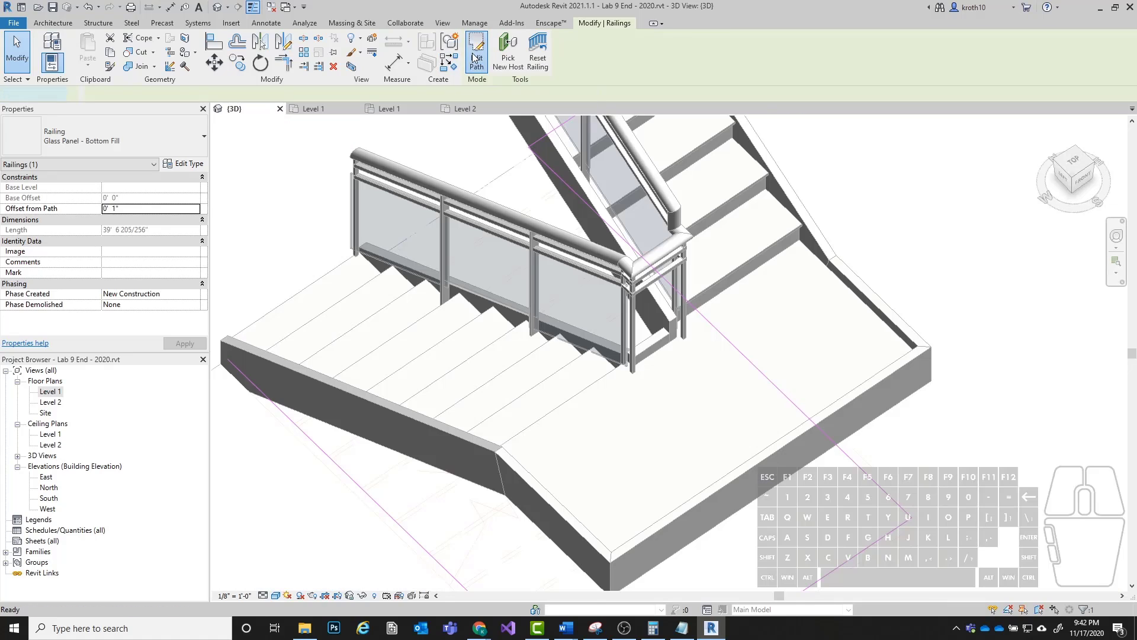
click(458, 110)
scroll(710, 284, down, 3)
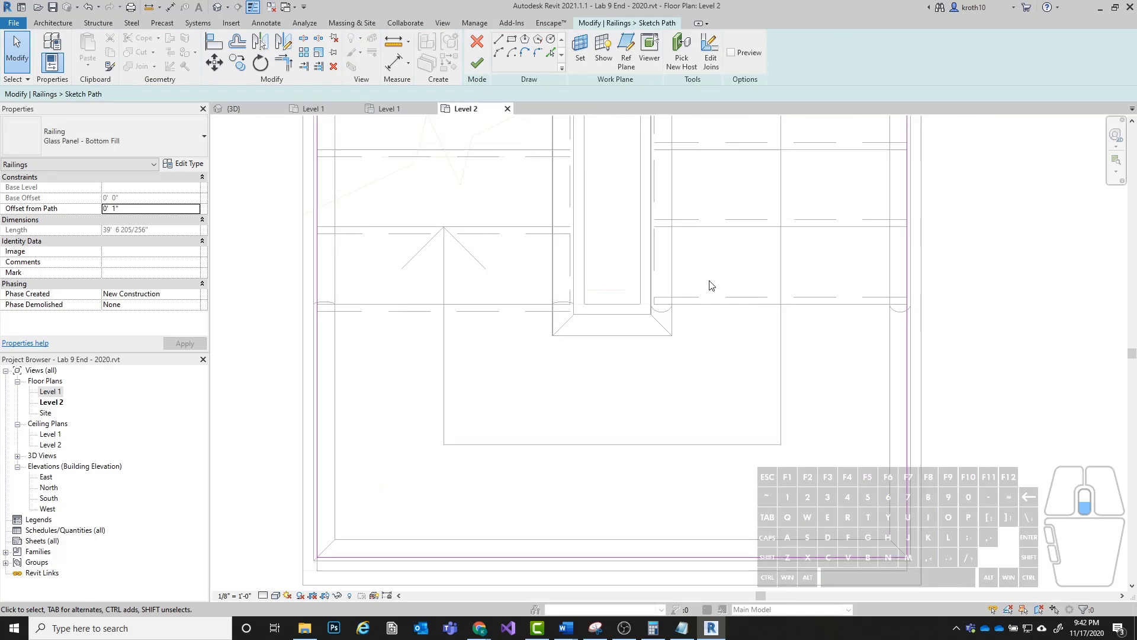
middle_drag(644, 385, 585, 350)
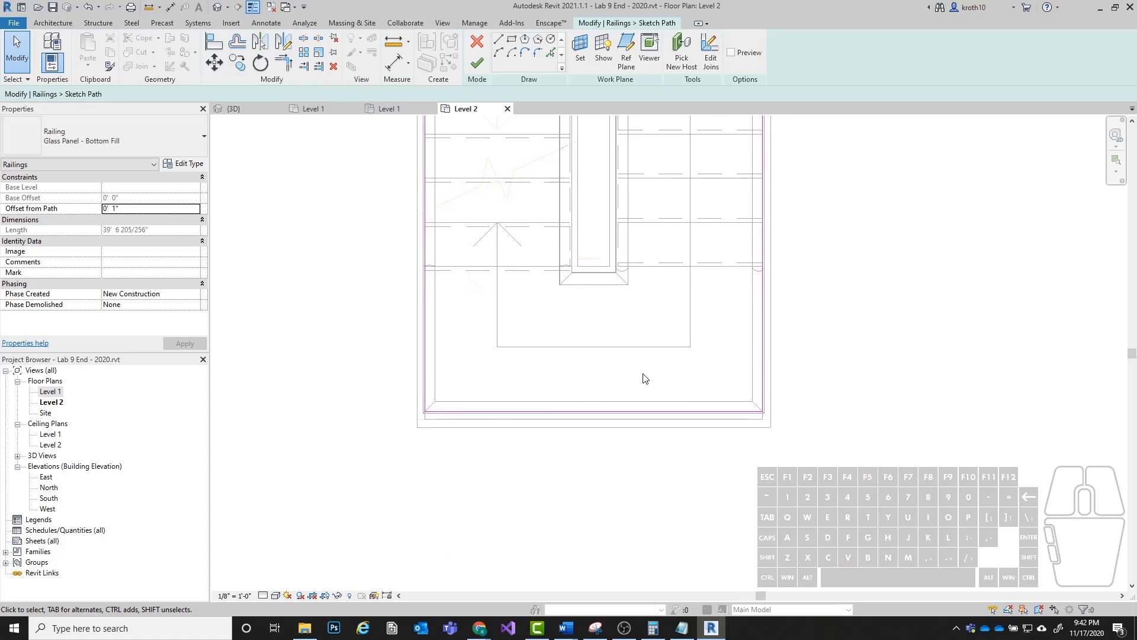
click(652, 413)
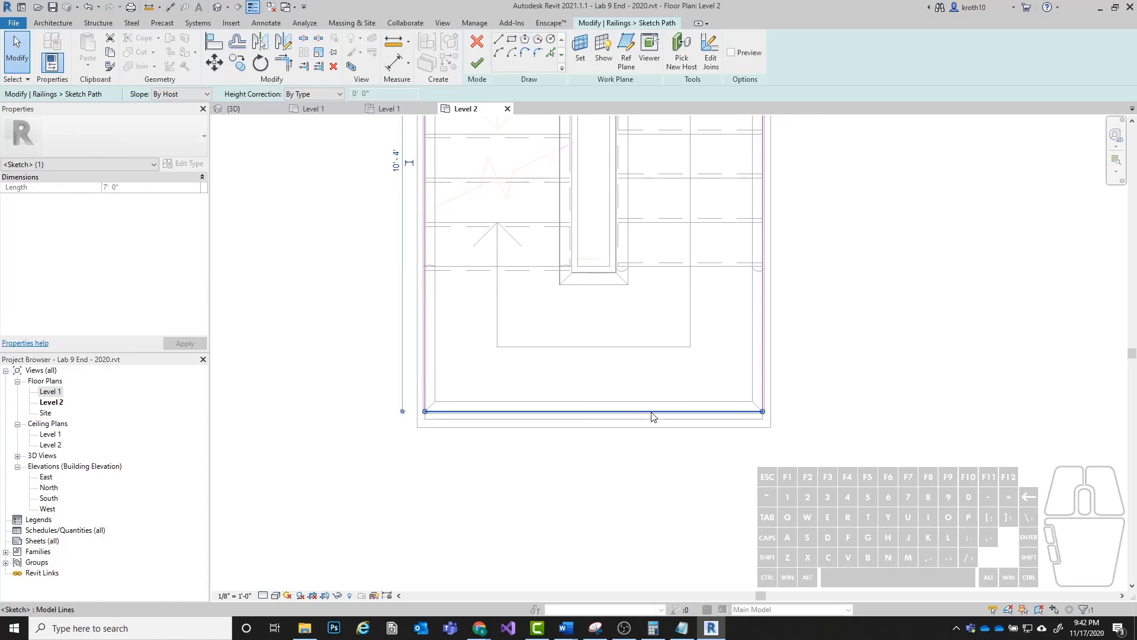
click(215, 61)
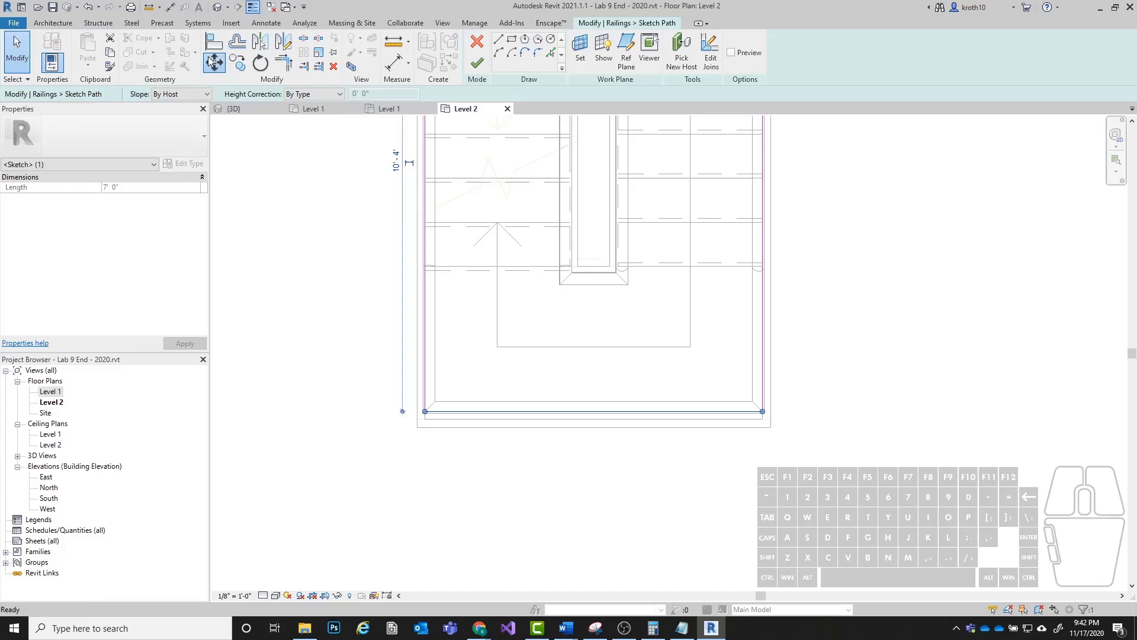
click(376, 360)
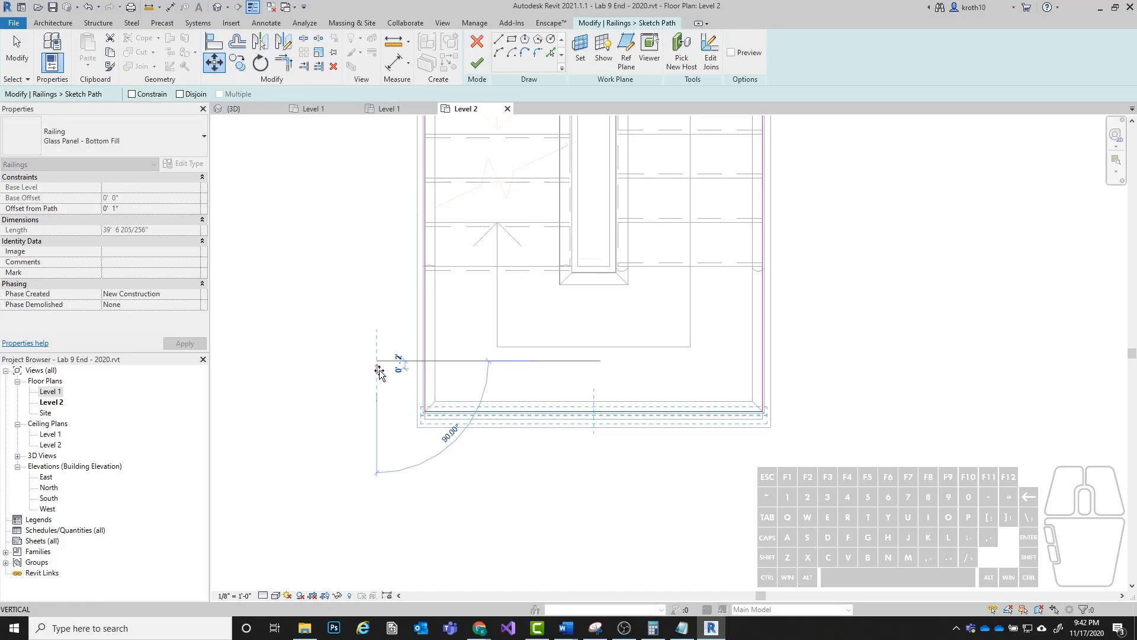
click(379, 372)
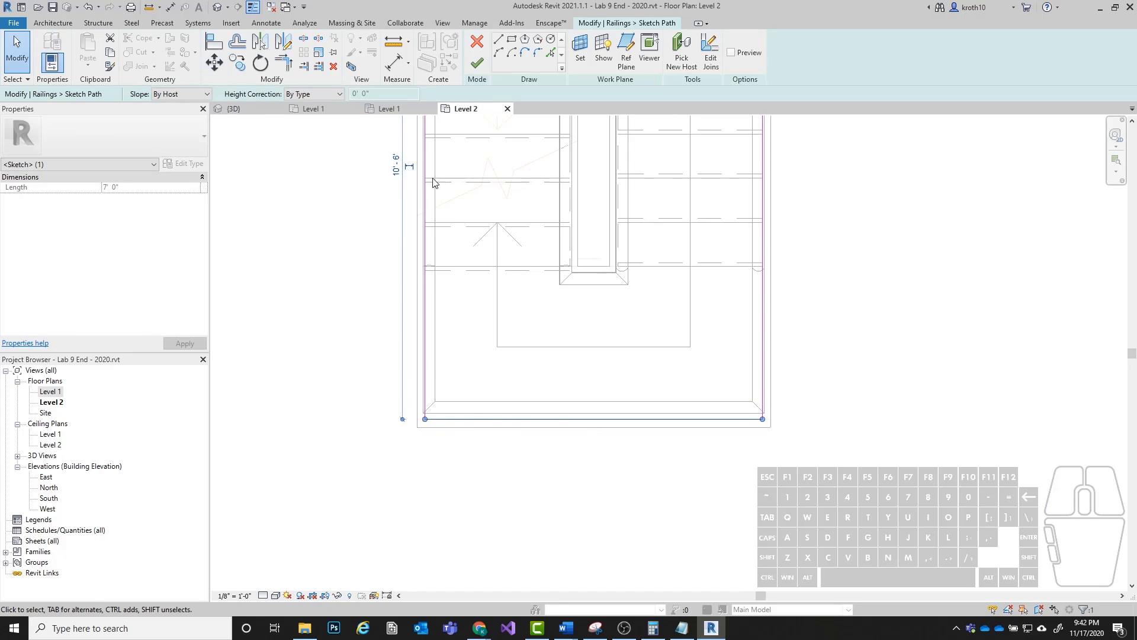
Step: Finish the outer railing's path sketch and return to the 3D view
click(482, 65)
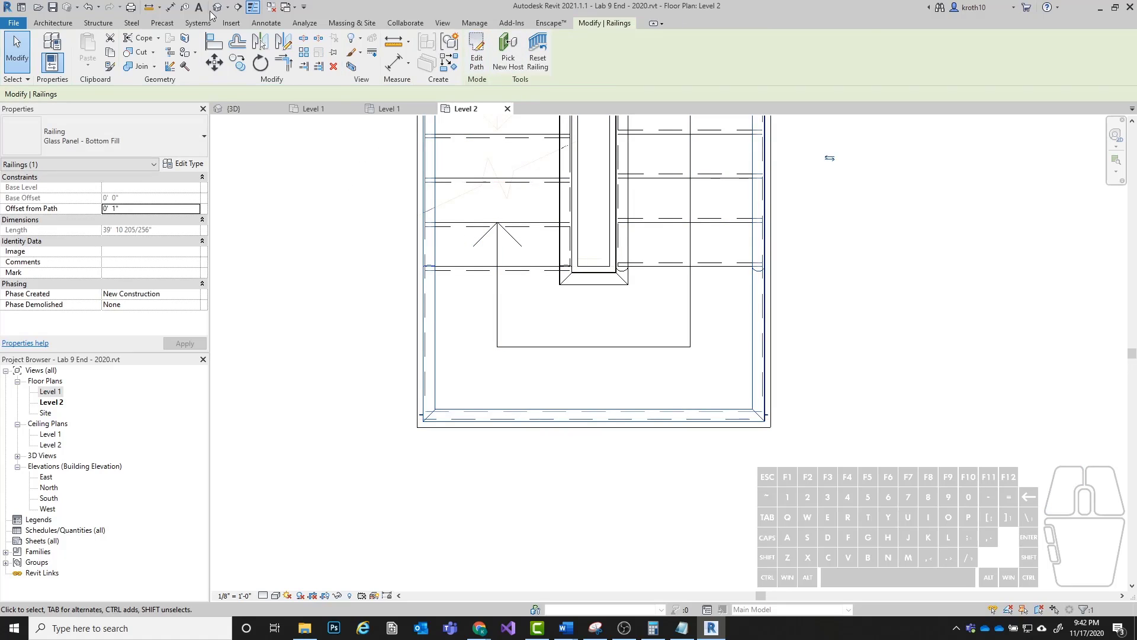
click(336, 355)
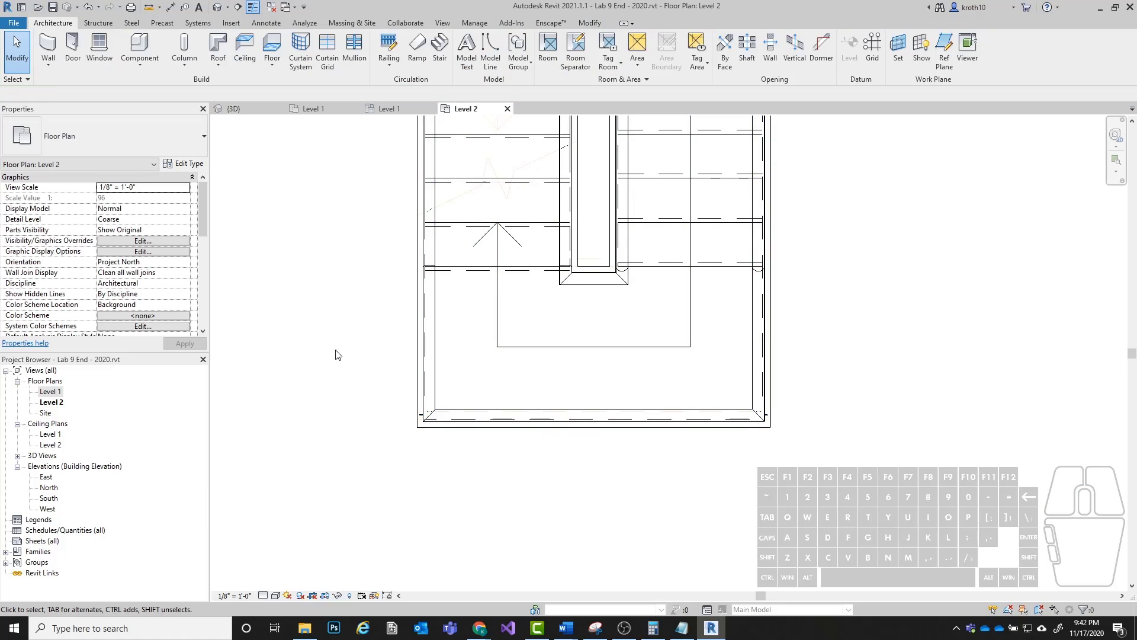
click(218, 7)
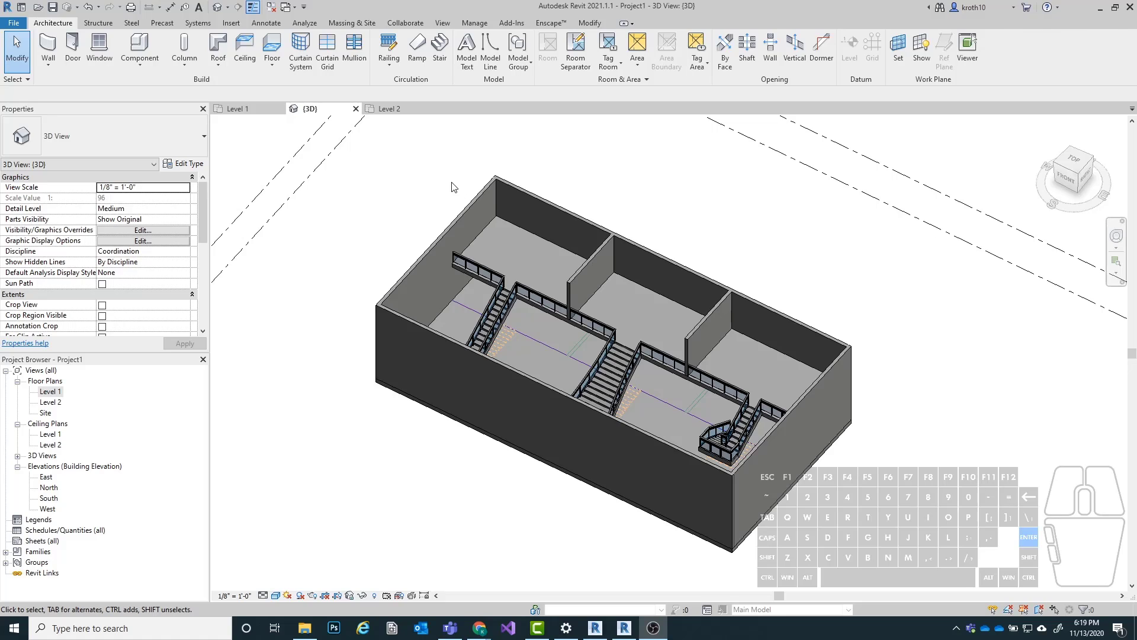
Step: Hide the building's long front exterior wall and short left exterior wall as elements in the 3D view
click(440, 336)
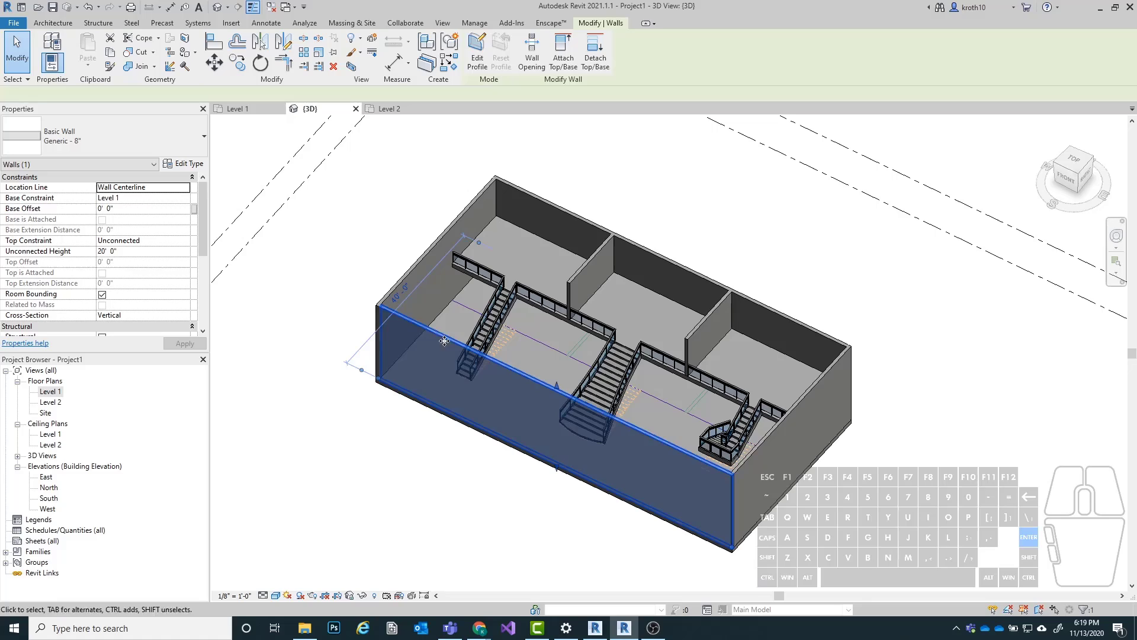
ctrl+click(417, 260)
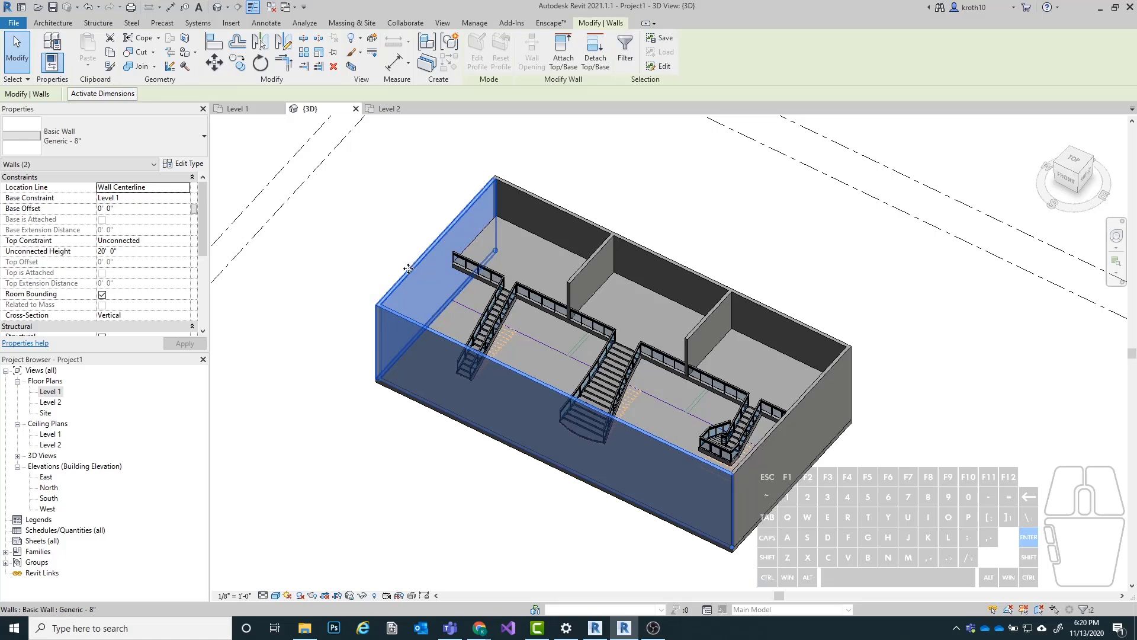
right_click(406, 278)
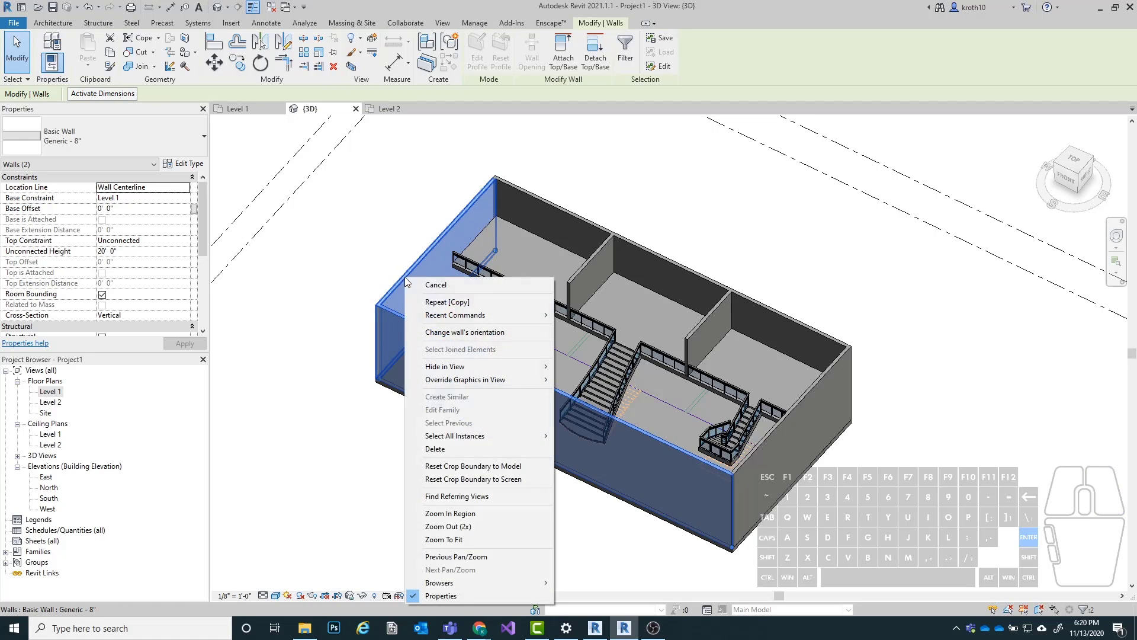
mouse_move(468, 366)
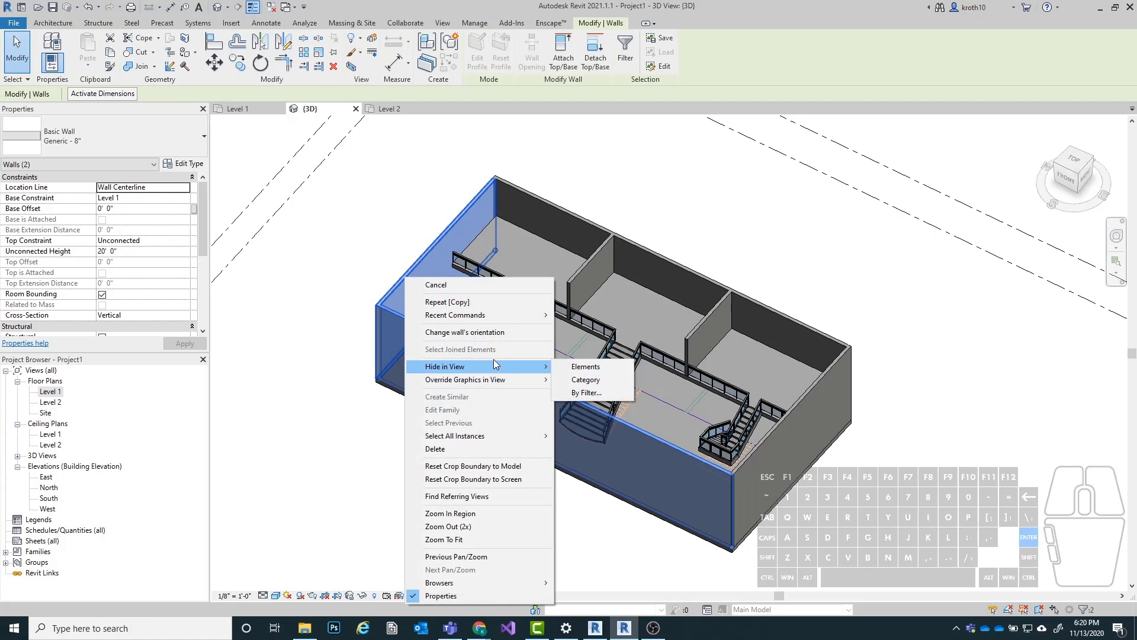
click(585, 367)
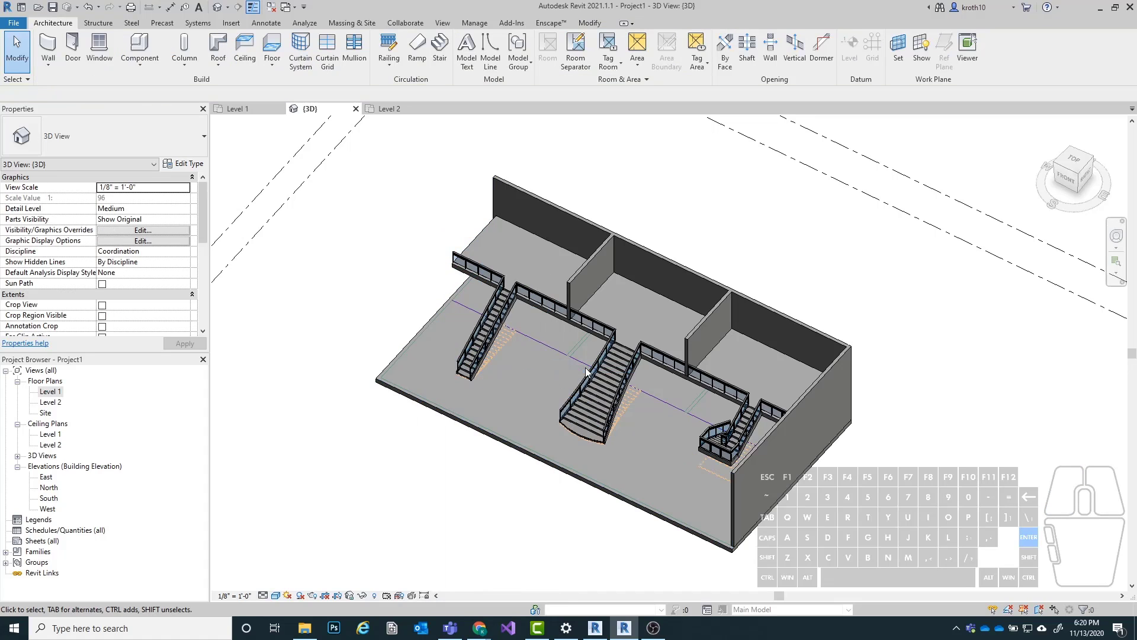
Step: Orient the 3D view to the corner between the front and left sides, framing all three stairs through the open sides
click(1058, 168)
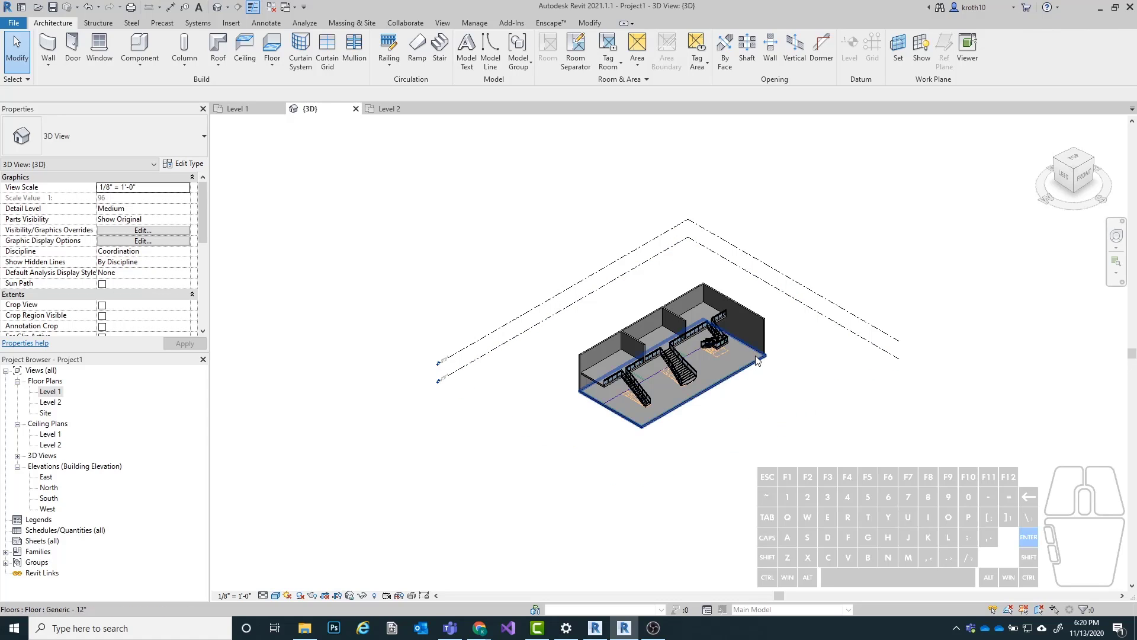
scroll(743, 356, up, 4)
scroll(409, 419, up, 3)
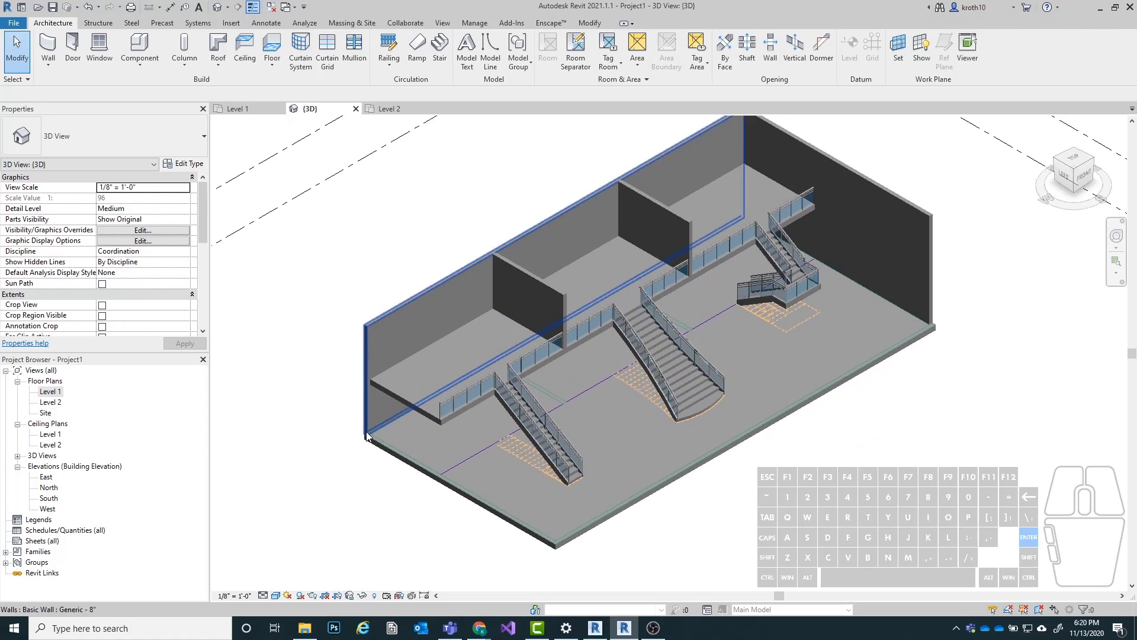
scroll(788, 256, down, 1)
scroll(821, 198, up, 1)
scroll(821, 198, down, 1)
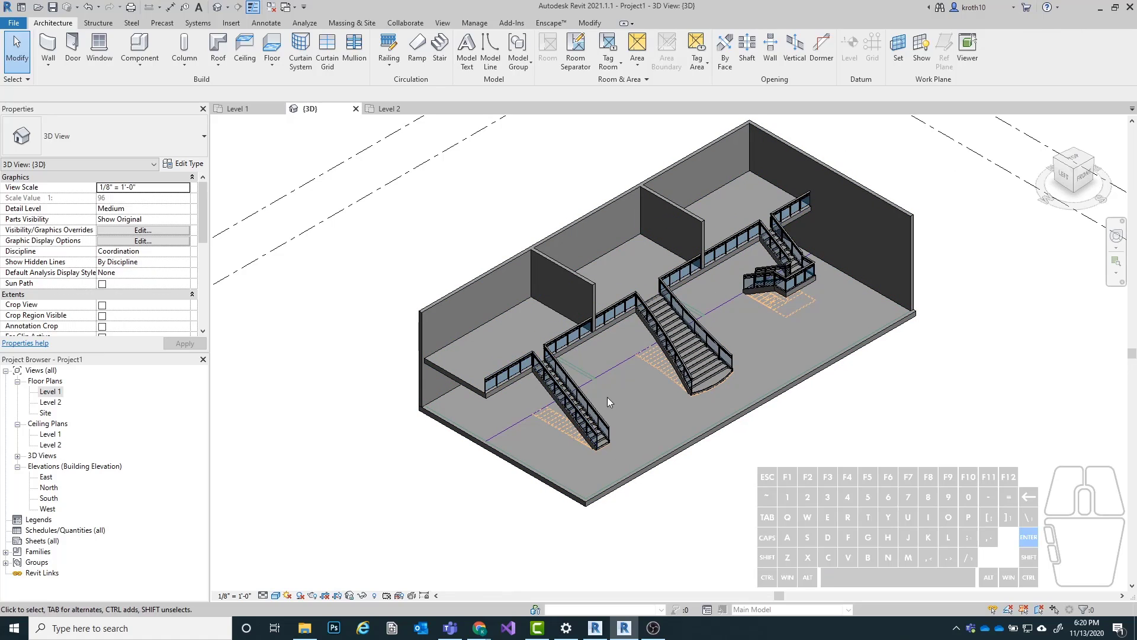
Step: Place model text with the author's full name below the building's lower-left corner in the Level 1 plan
double_click(50, 393)
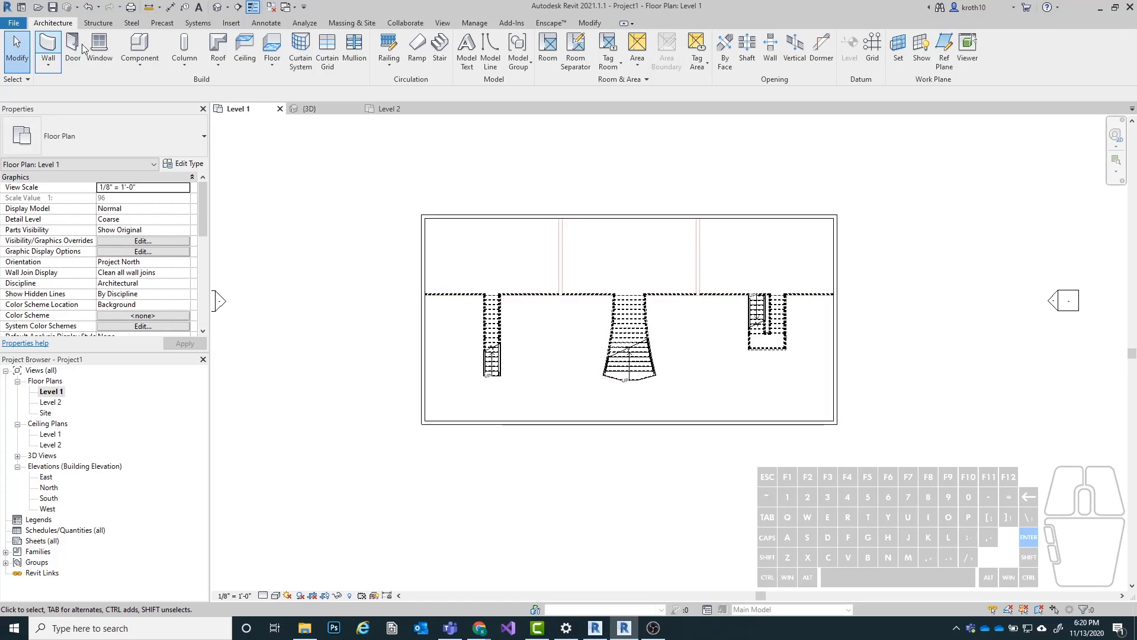
click(467, 51)
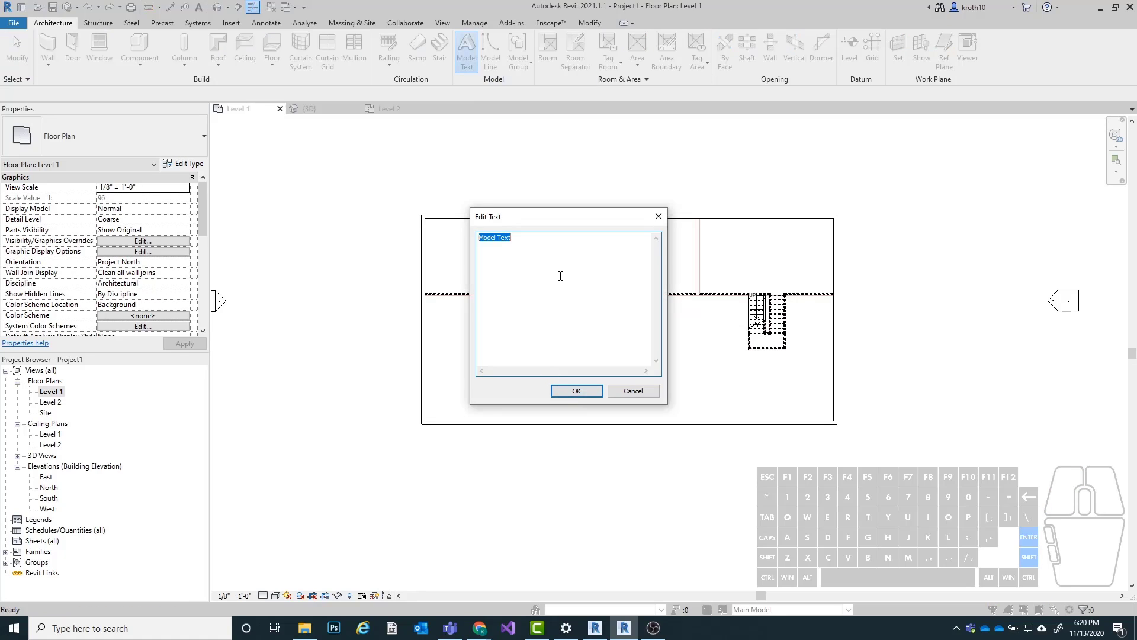
text(kE Rot)
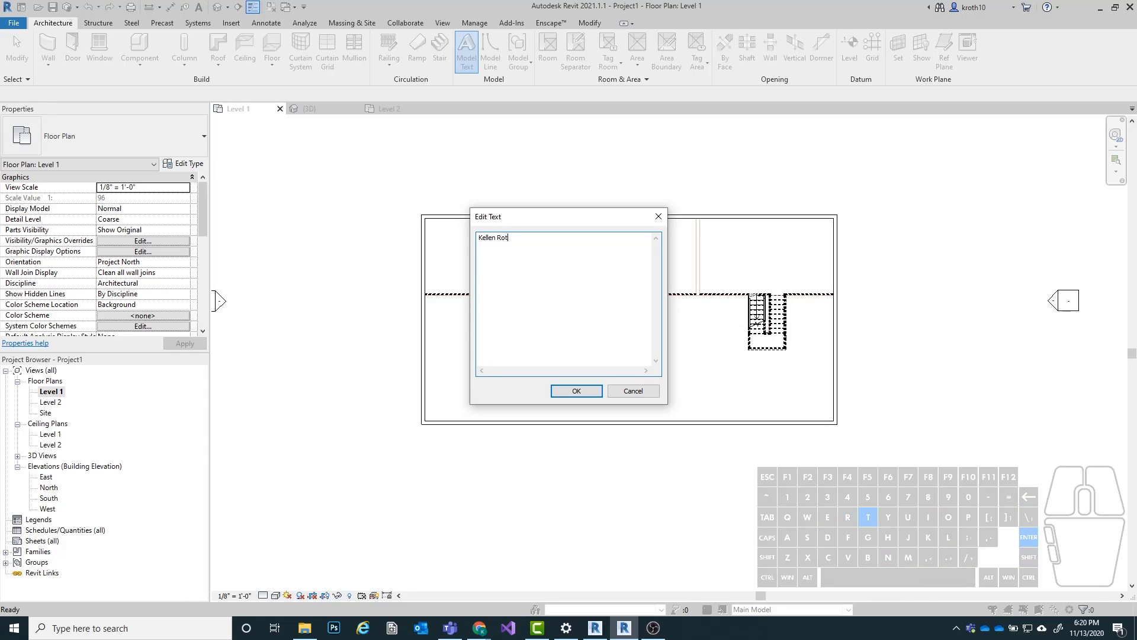
text(h)
click(569, 394)
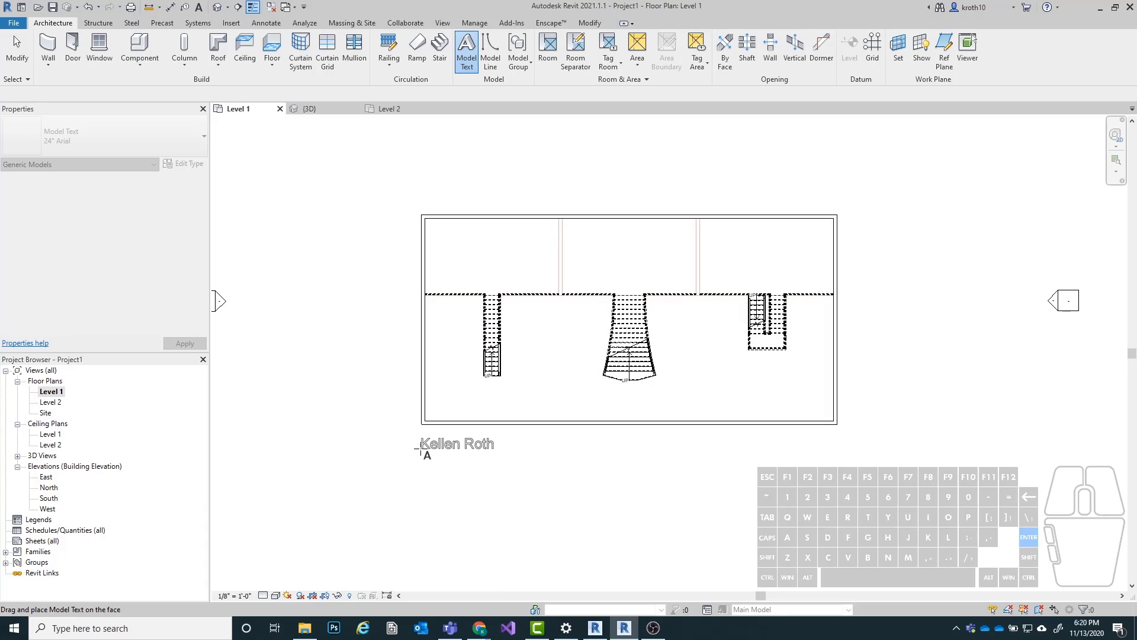
click(419, 451)
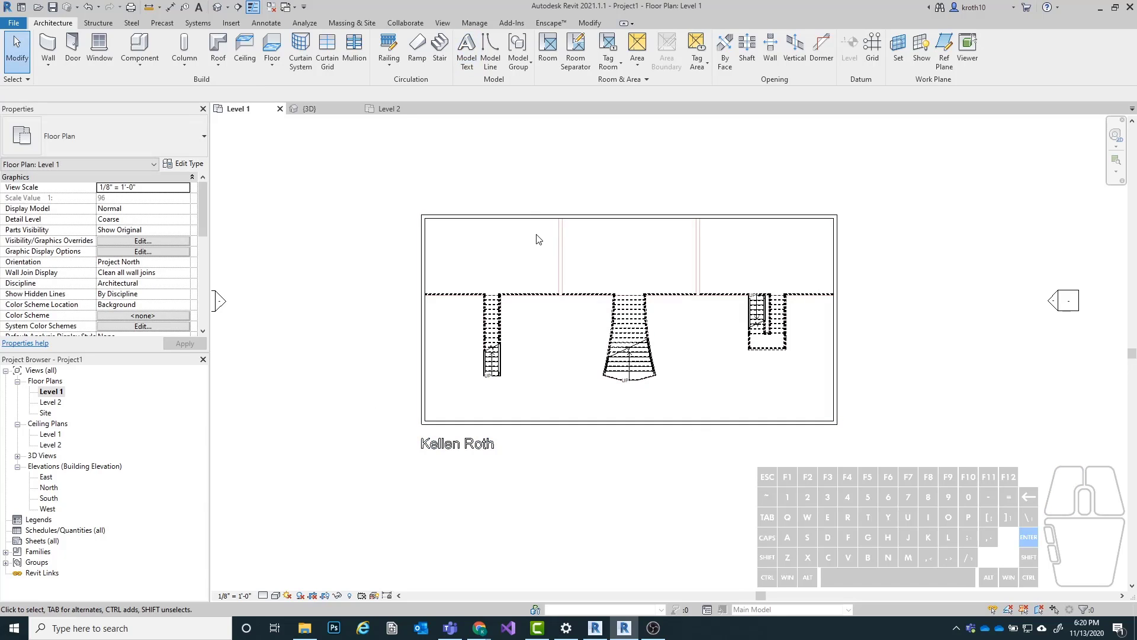
Step: Review the three stairs and the placed name text in both the 3D view and the Level 1 plan
click(217, 7)
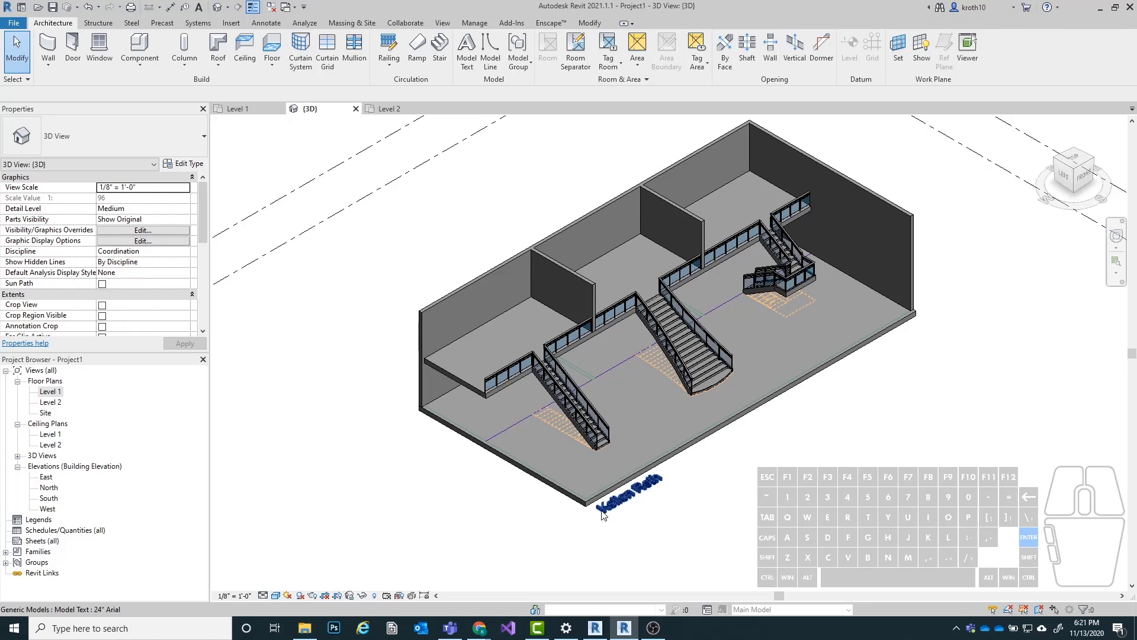
scroll(862, 208, up, 2)
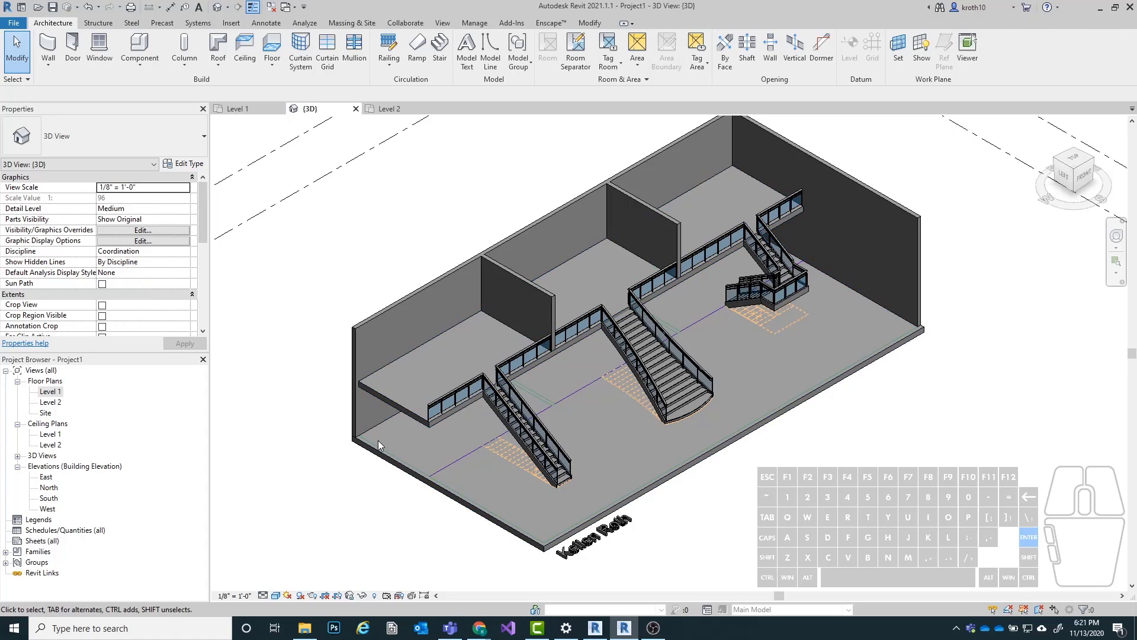
double_click(50, 393)
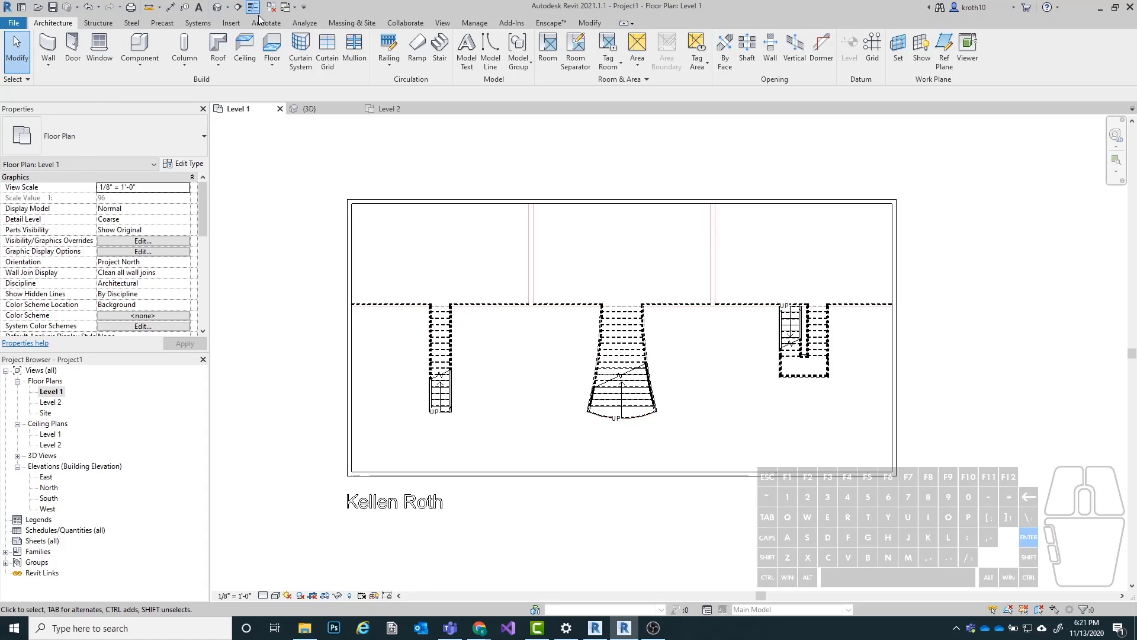
click(219, 8)
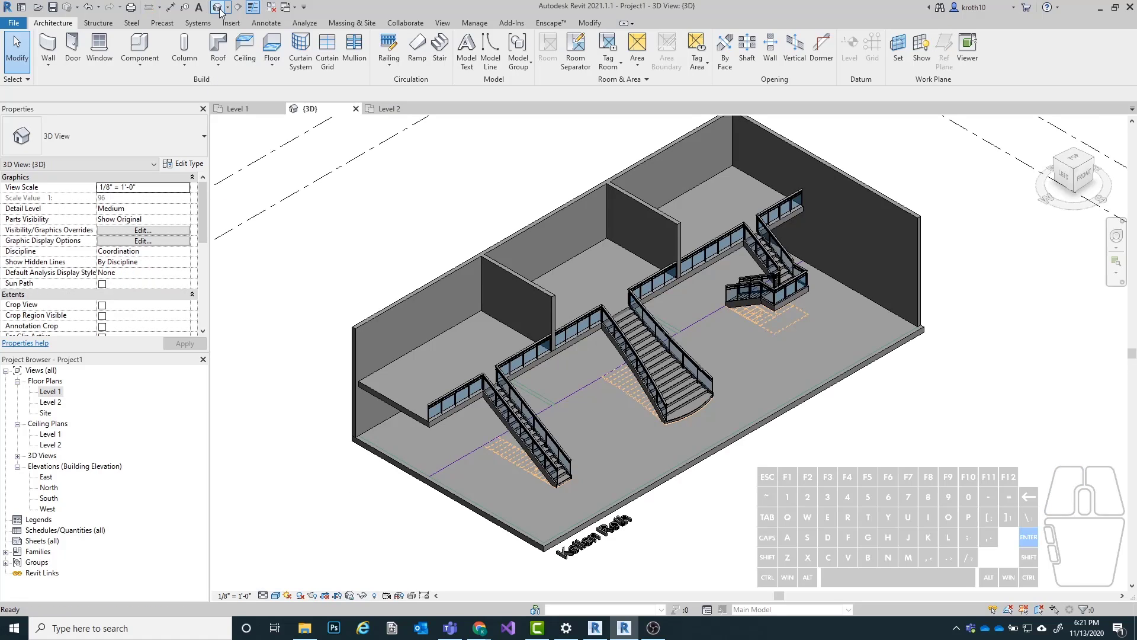
middle_drag(559, 245, 543, 267)
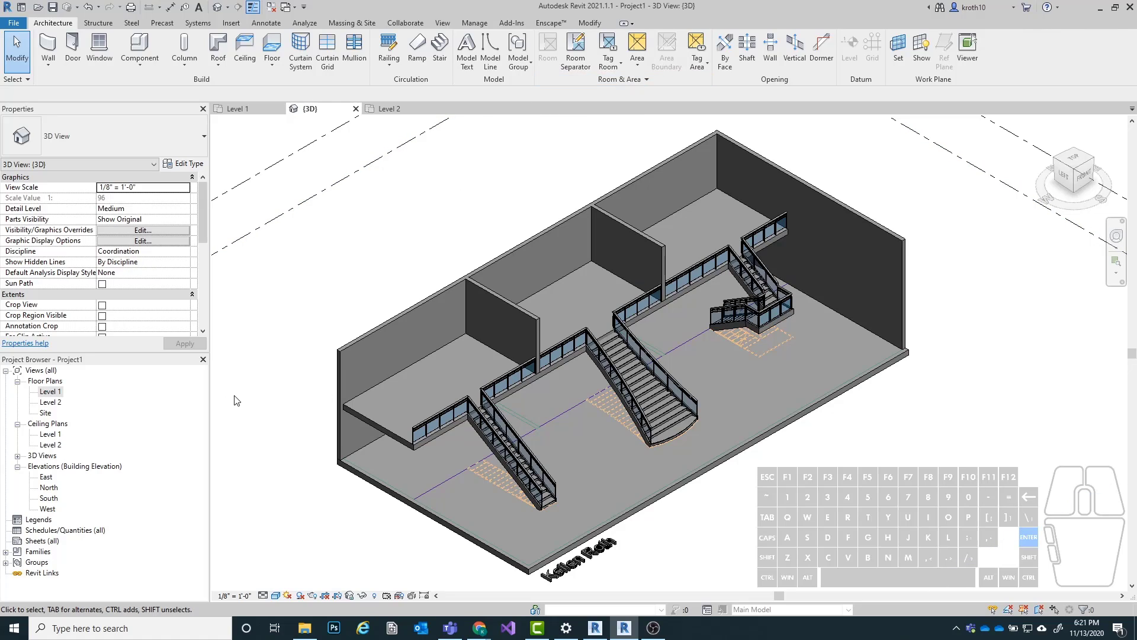
double_click(56, 394)
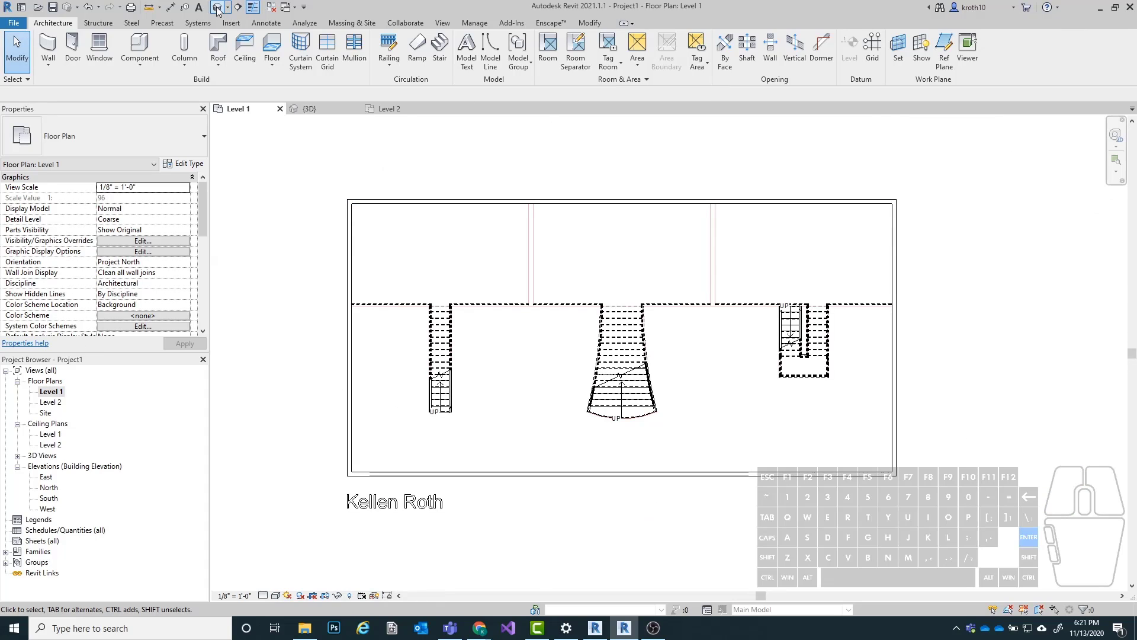
click(236, 9)
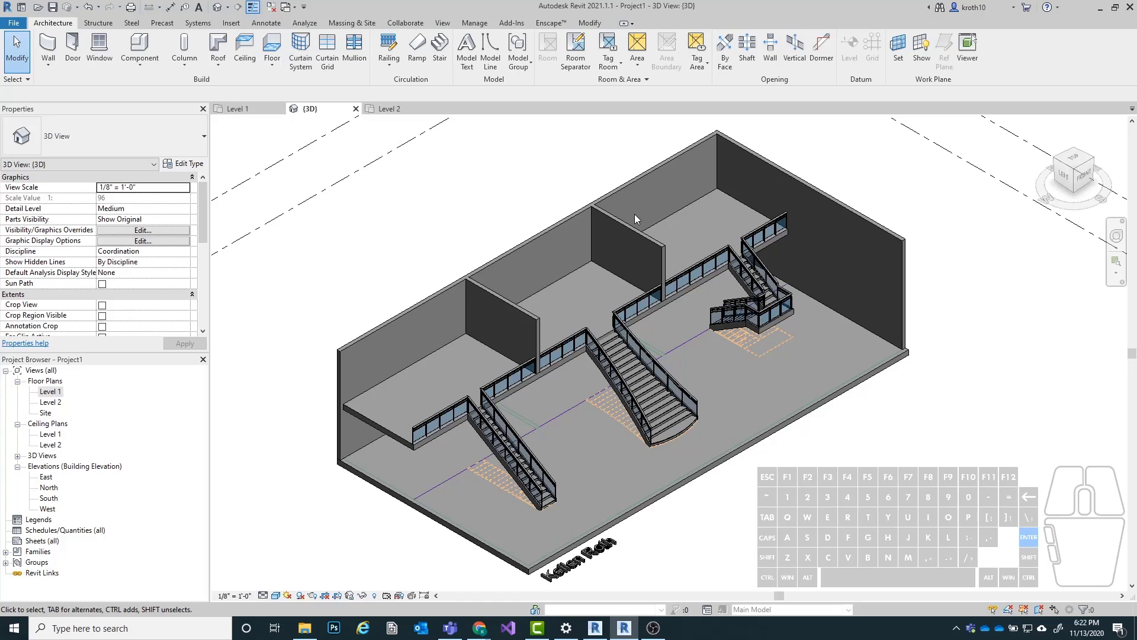